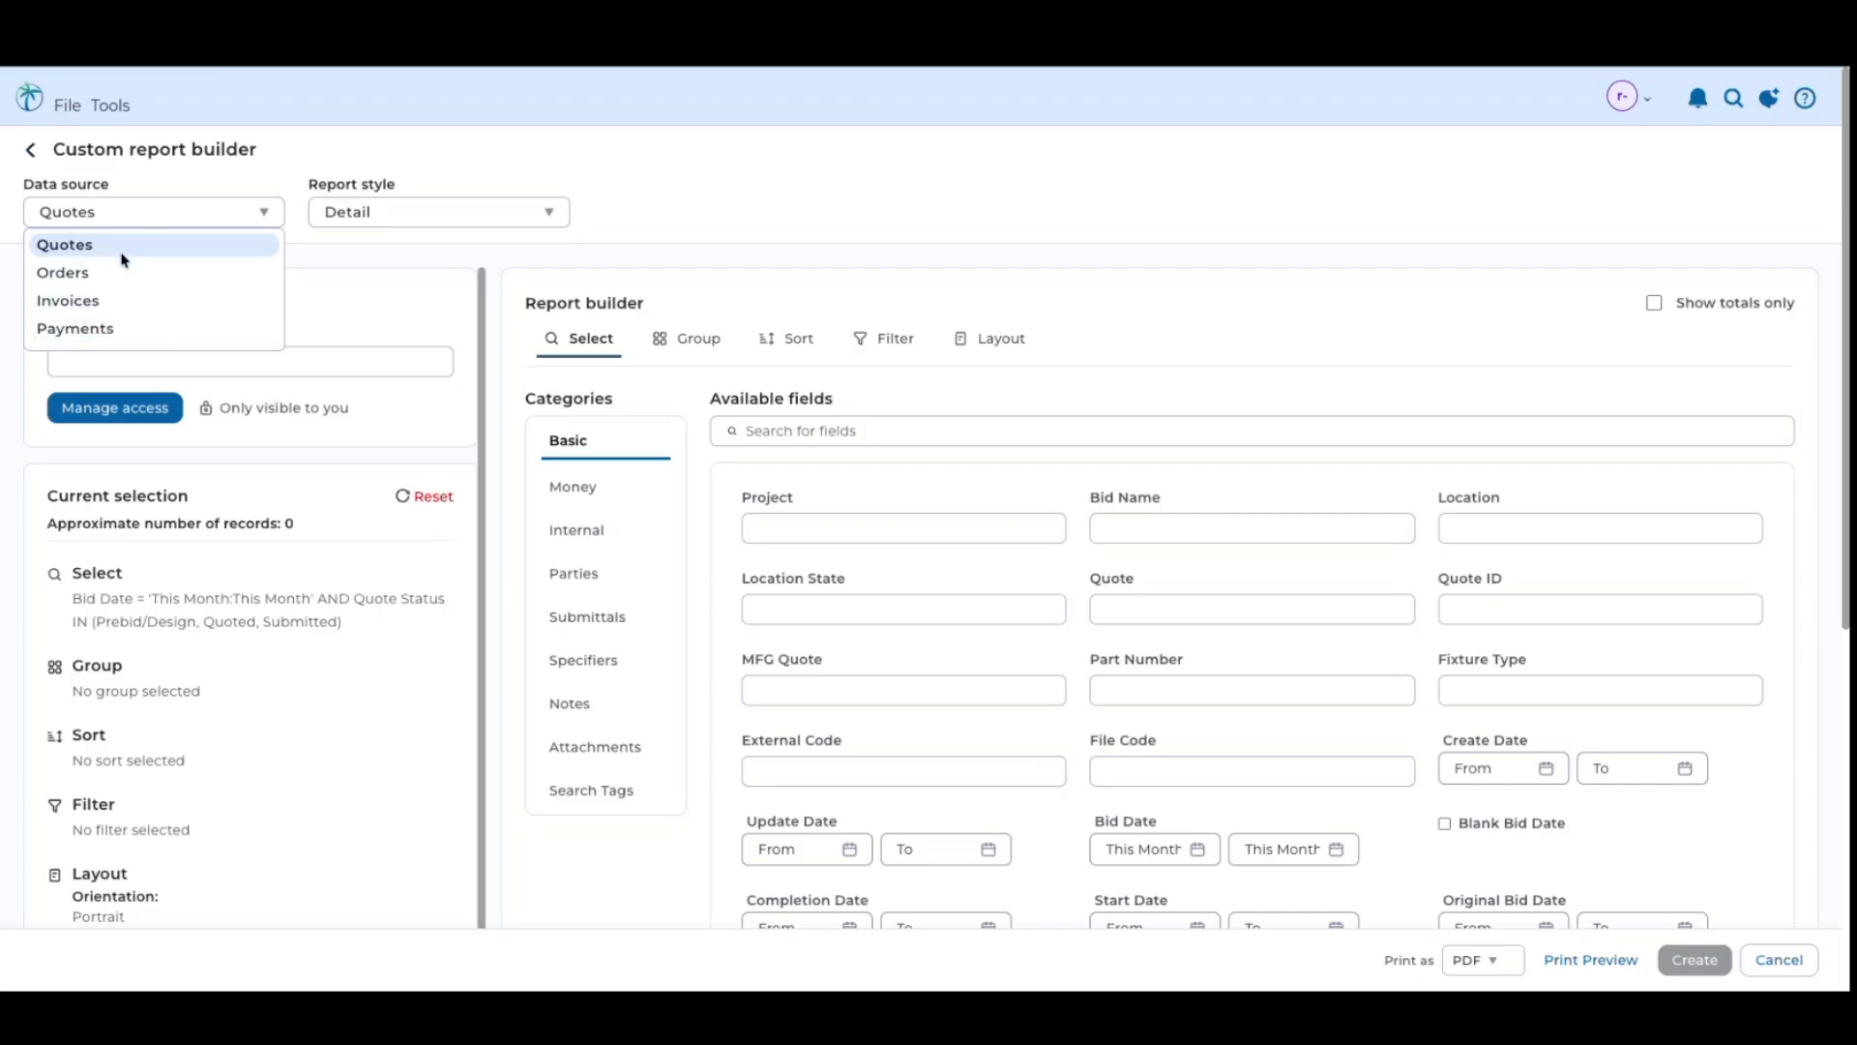
# Review the available data source and report style choices, keeping Quotes as the source and Detail as the style
pyautogui.click(366, 292)
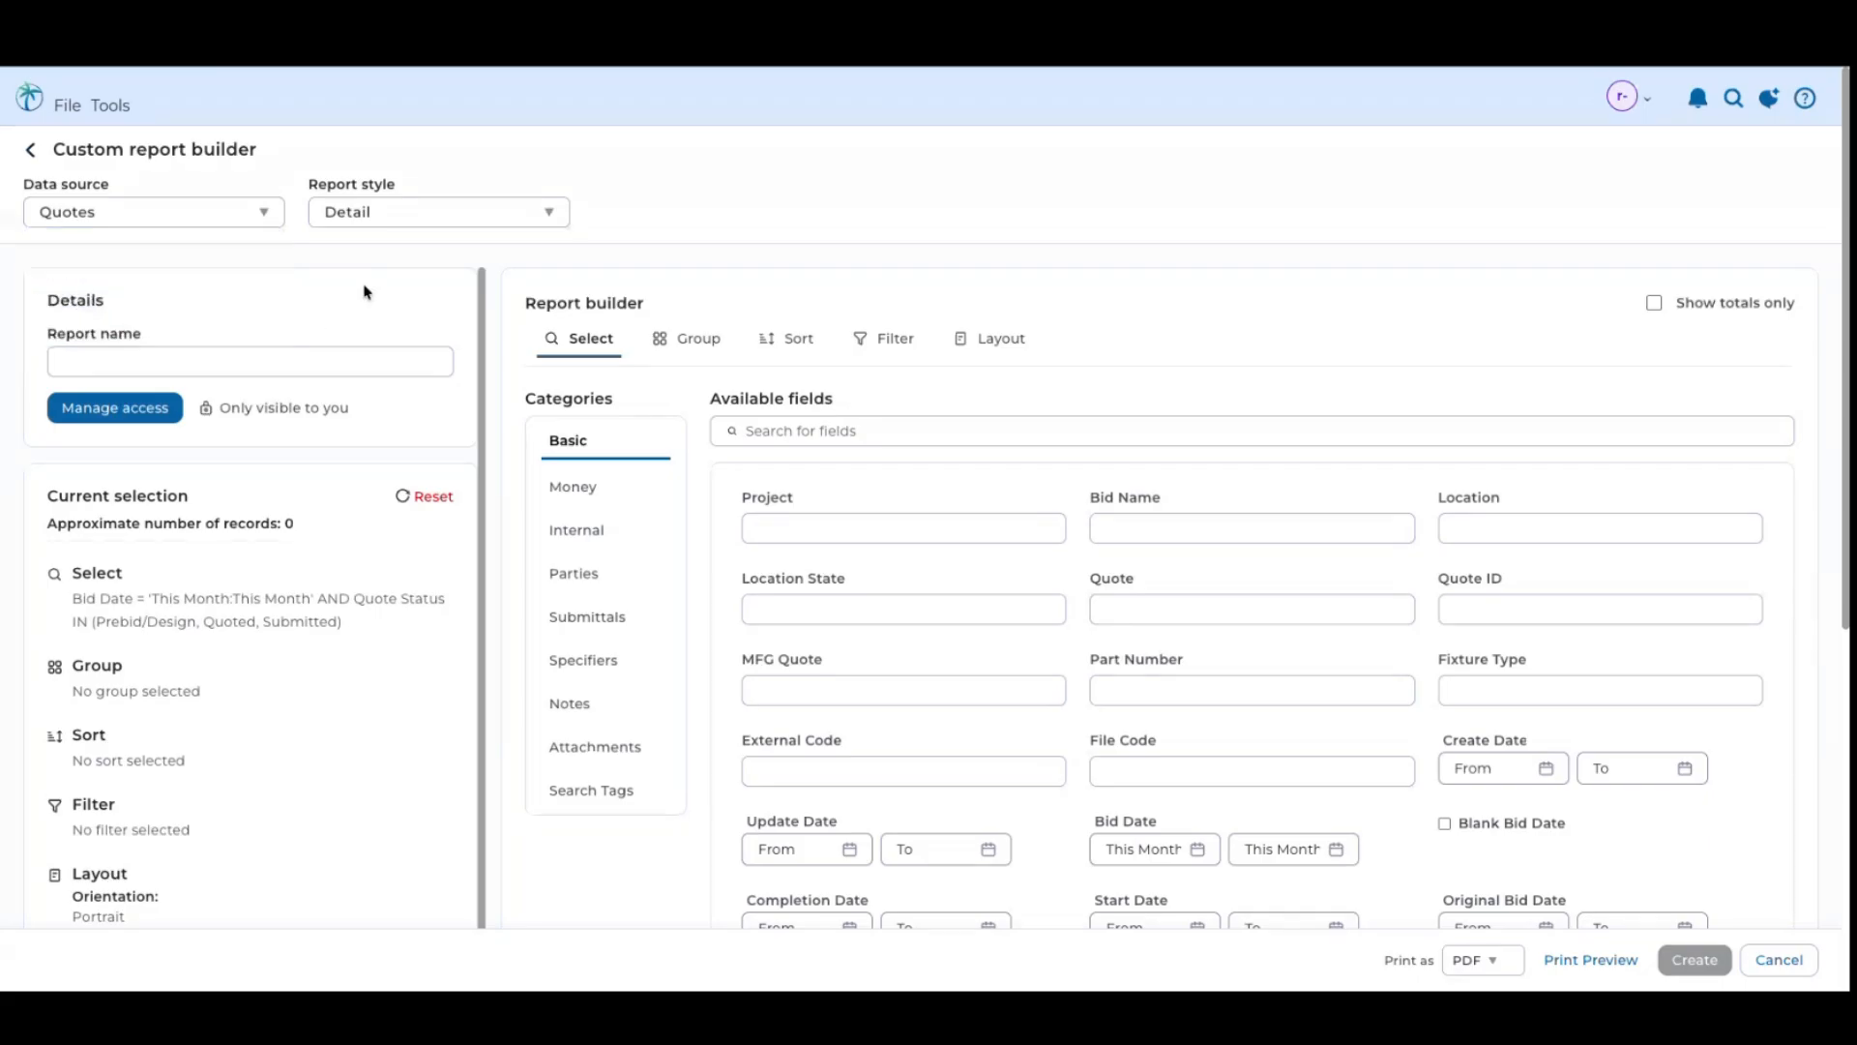
pyautogui.click(442, 213)
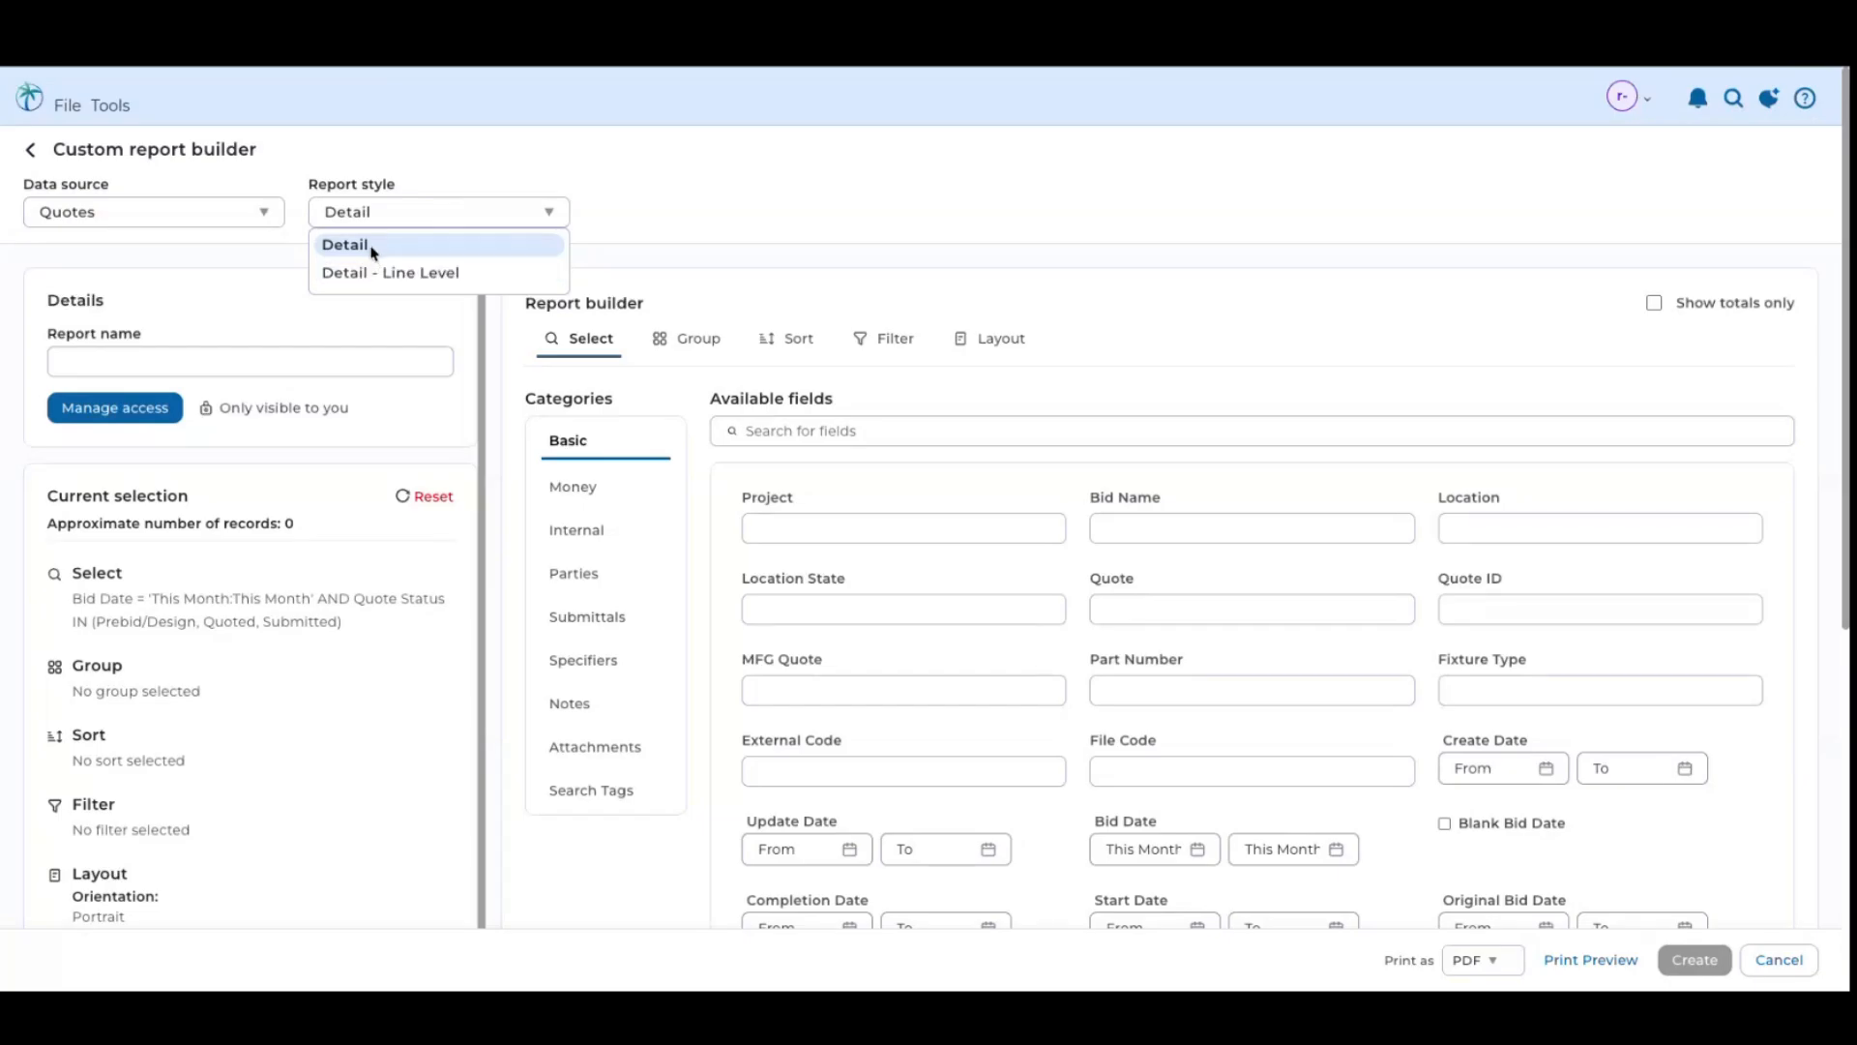
pyautogui.click(437, 334)
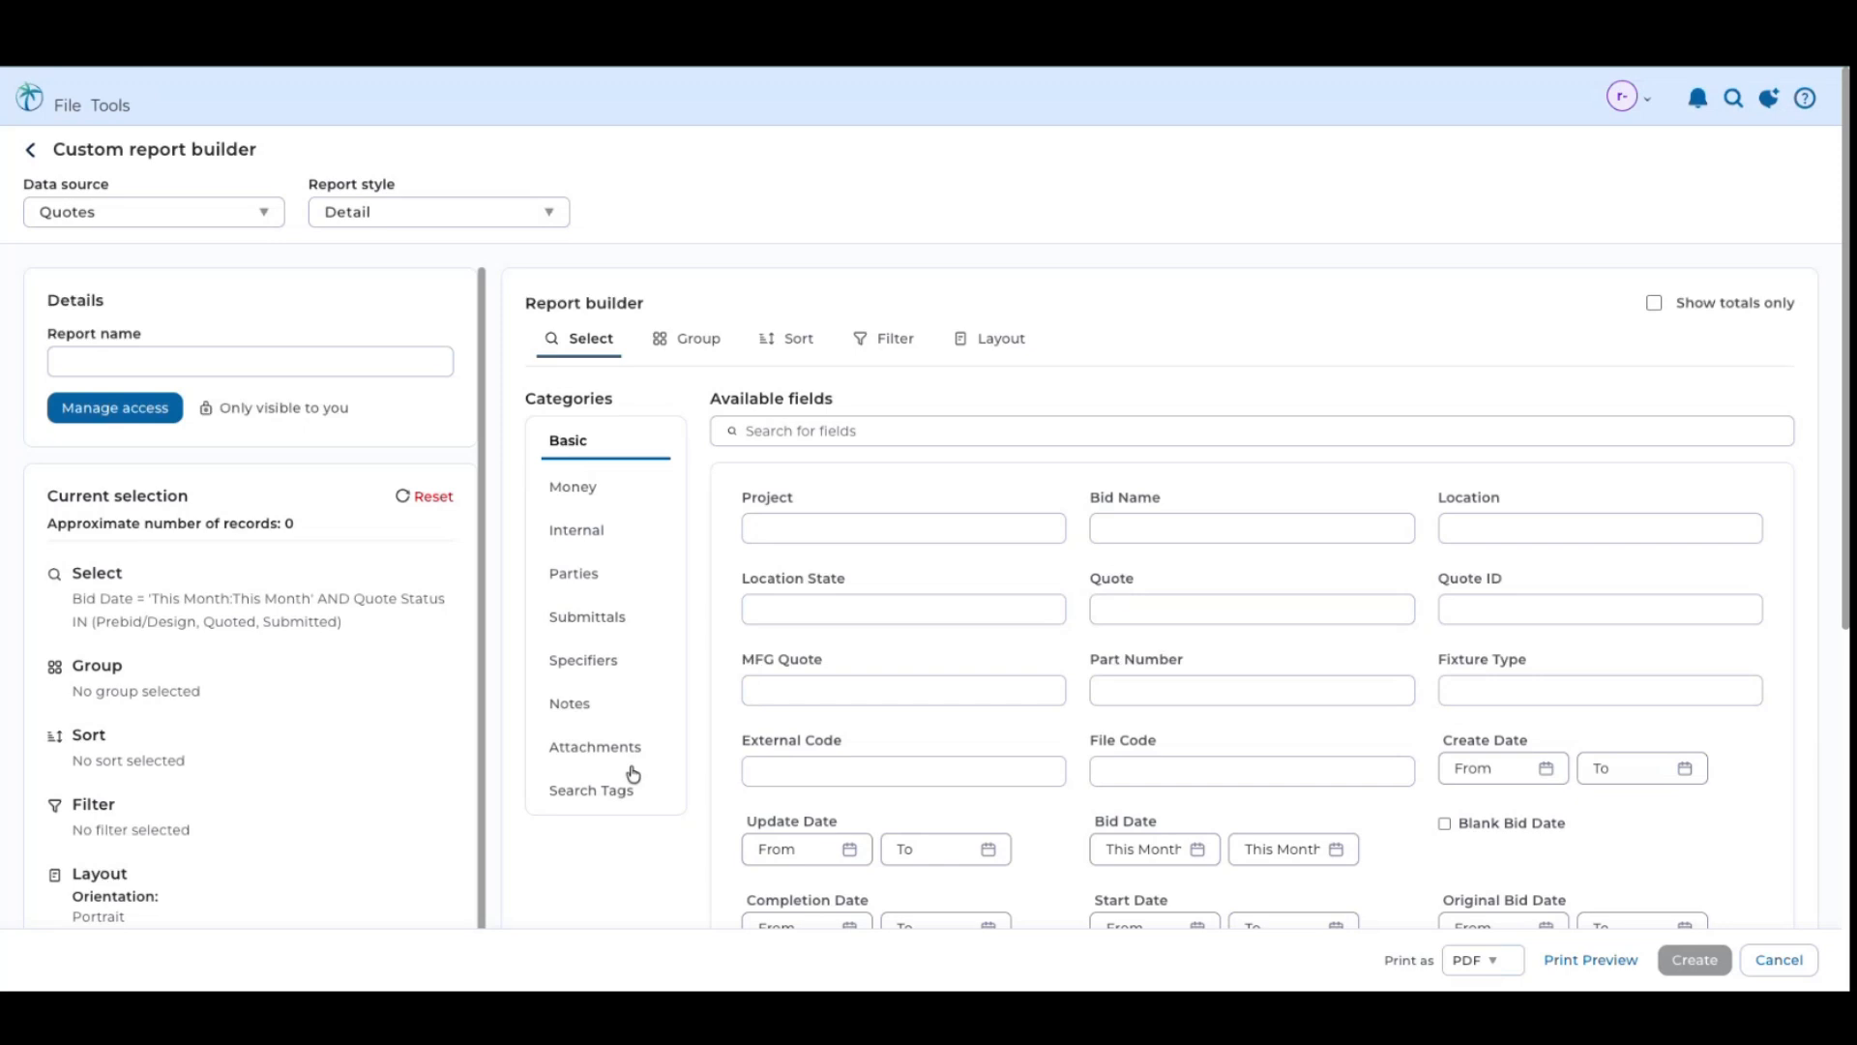
# Examine the relative, year-month and specific-day options for the Update Date start, leaving the date blank
pyautogui.scroll(-2, 796, 597)
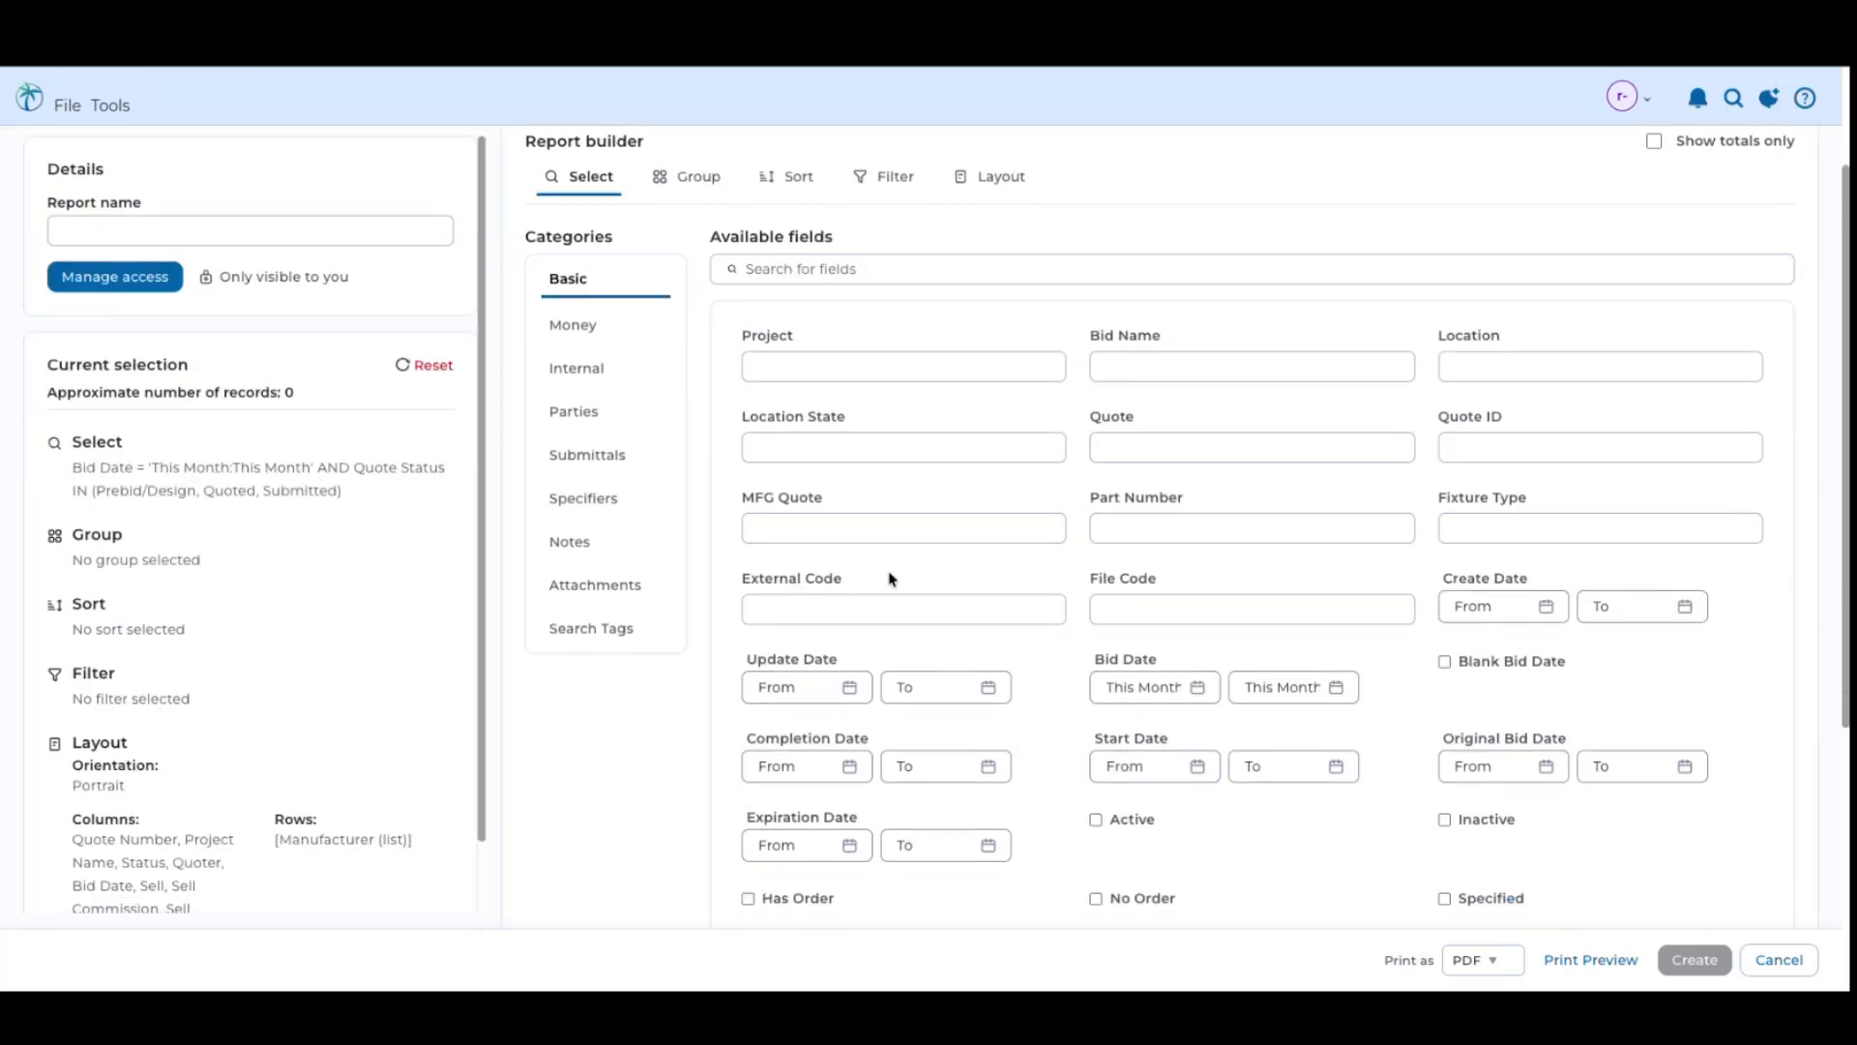
pyautogui.click(799, 689)
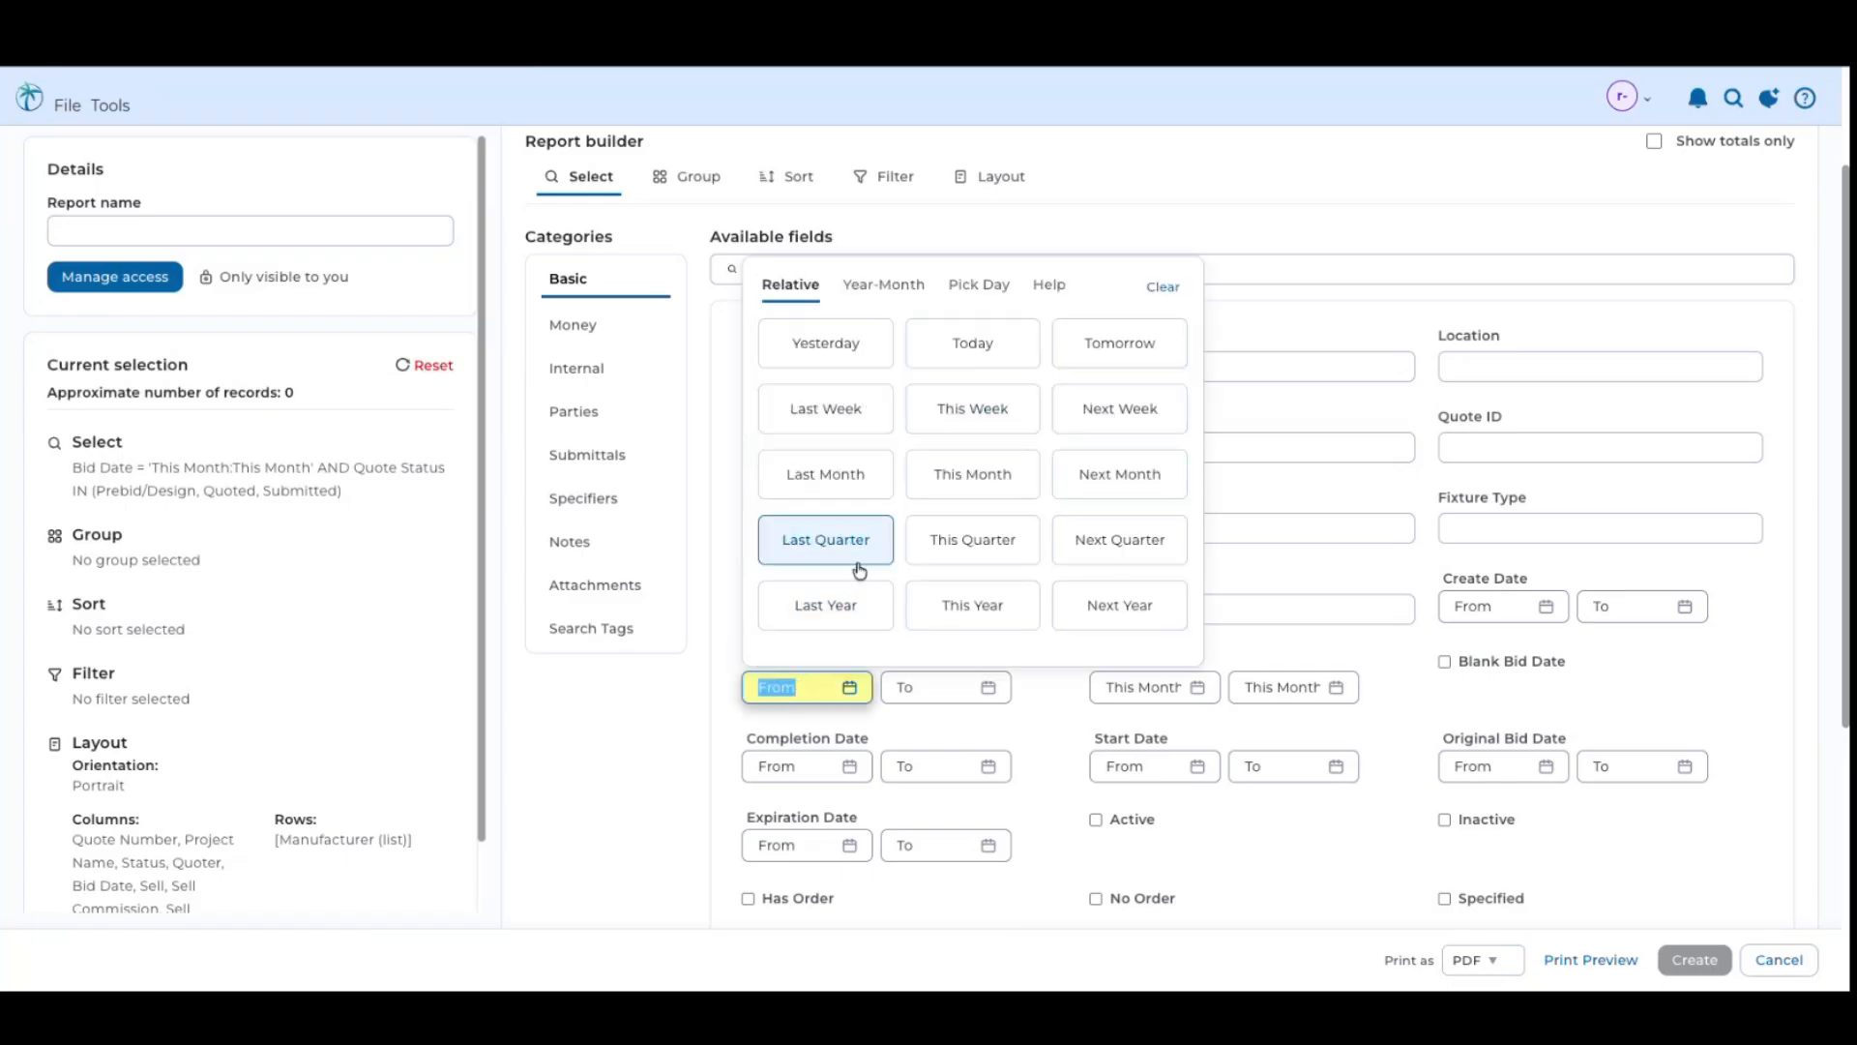
pyautogui.click(876, 286)
pyautogui.click(999, 260)
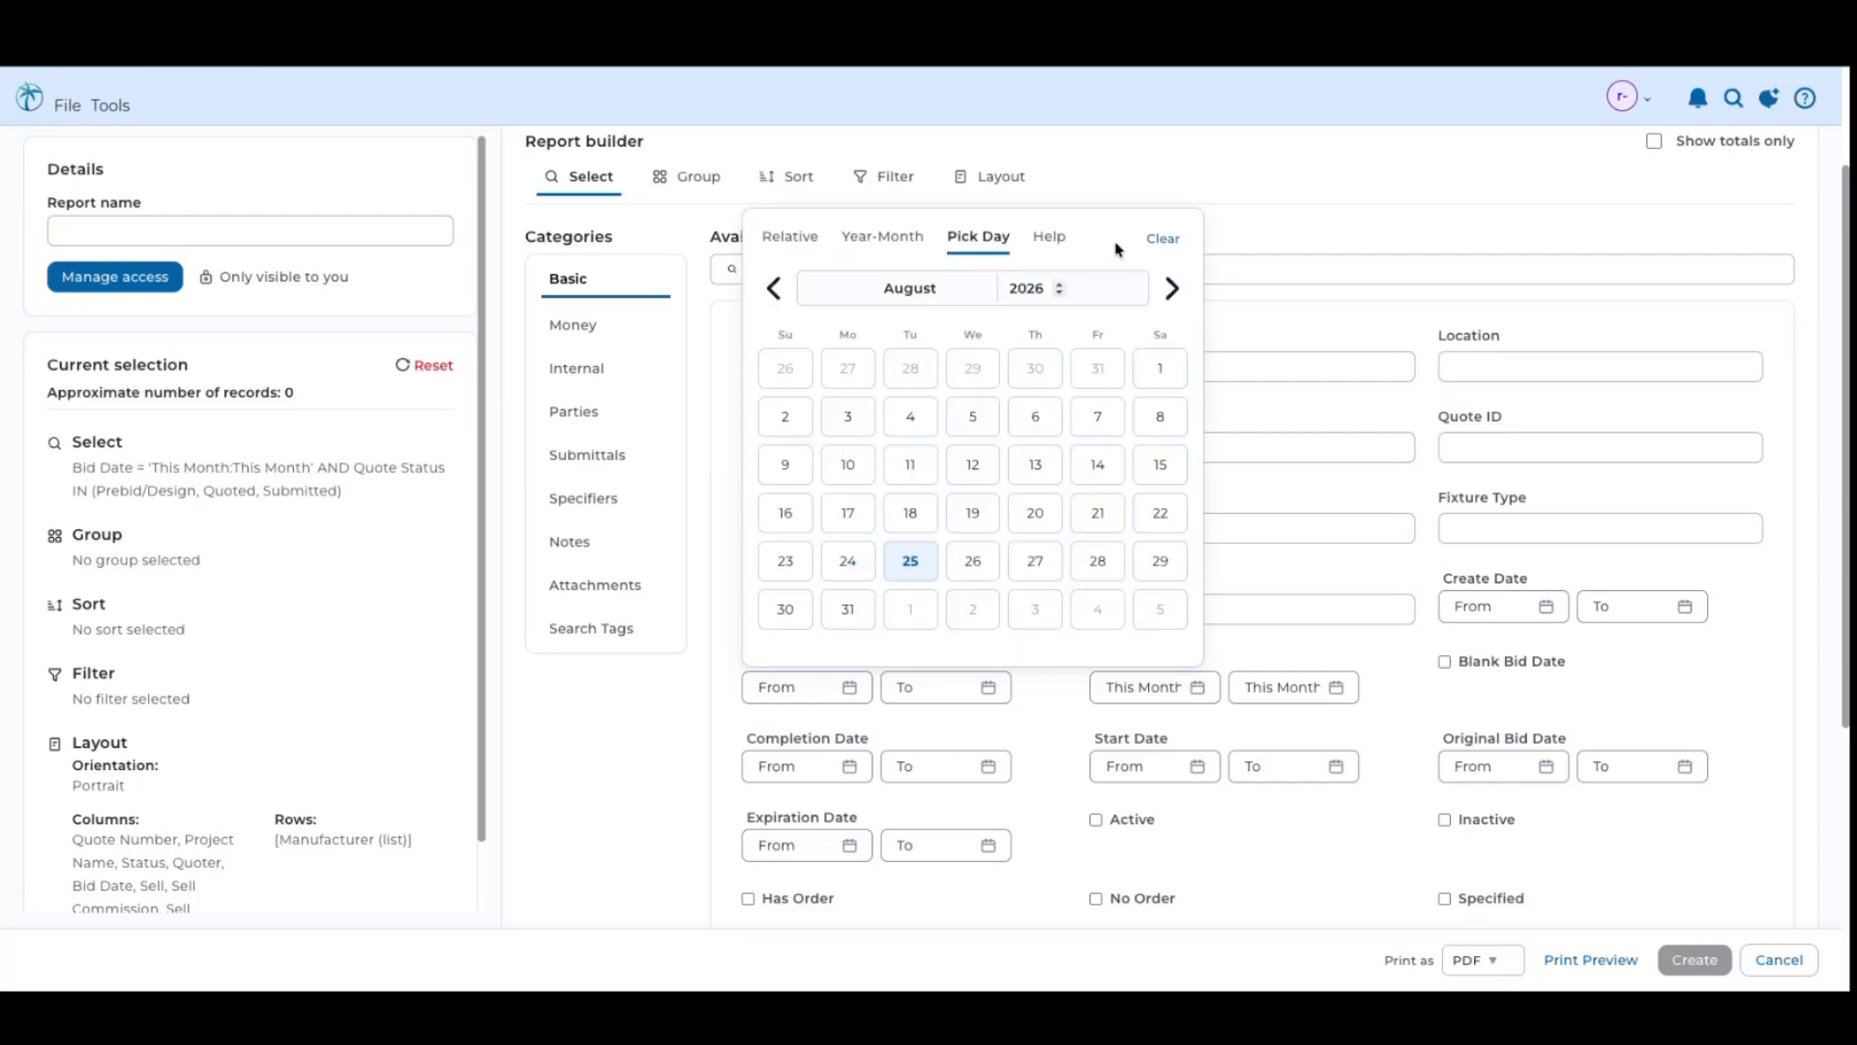
pyautogui.click(1151, 242)
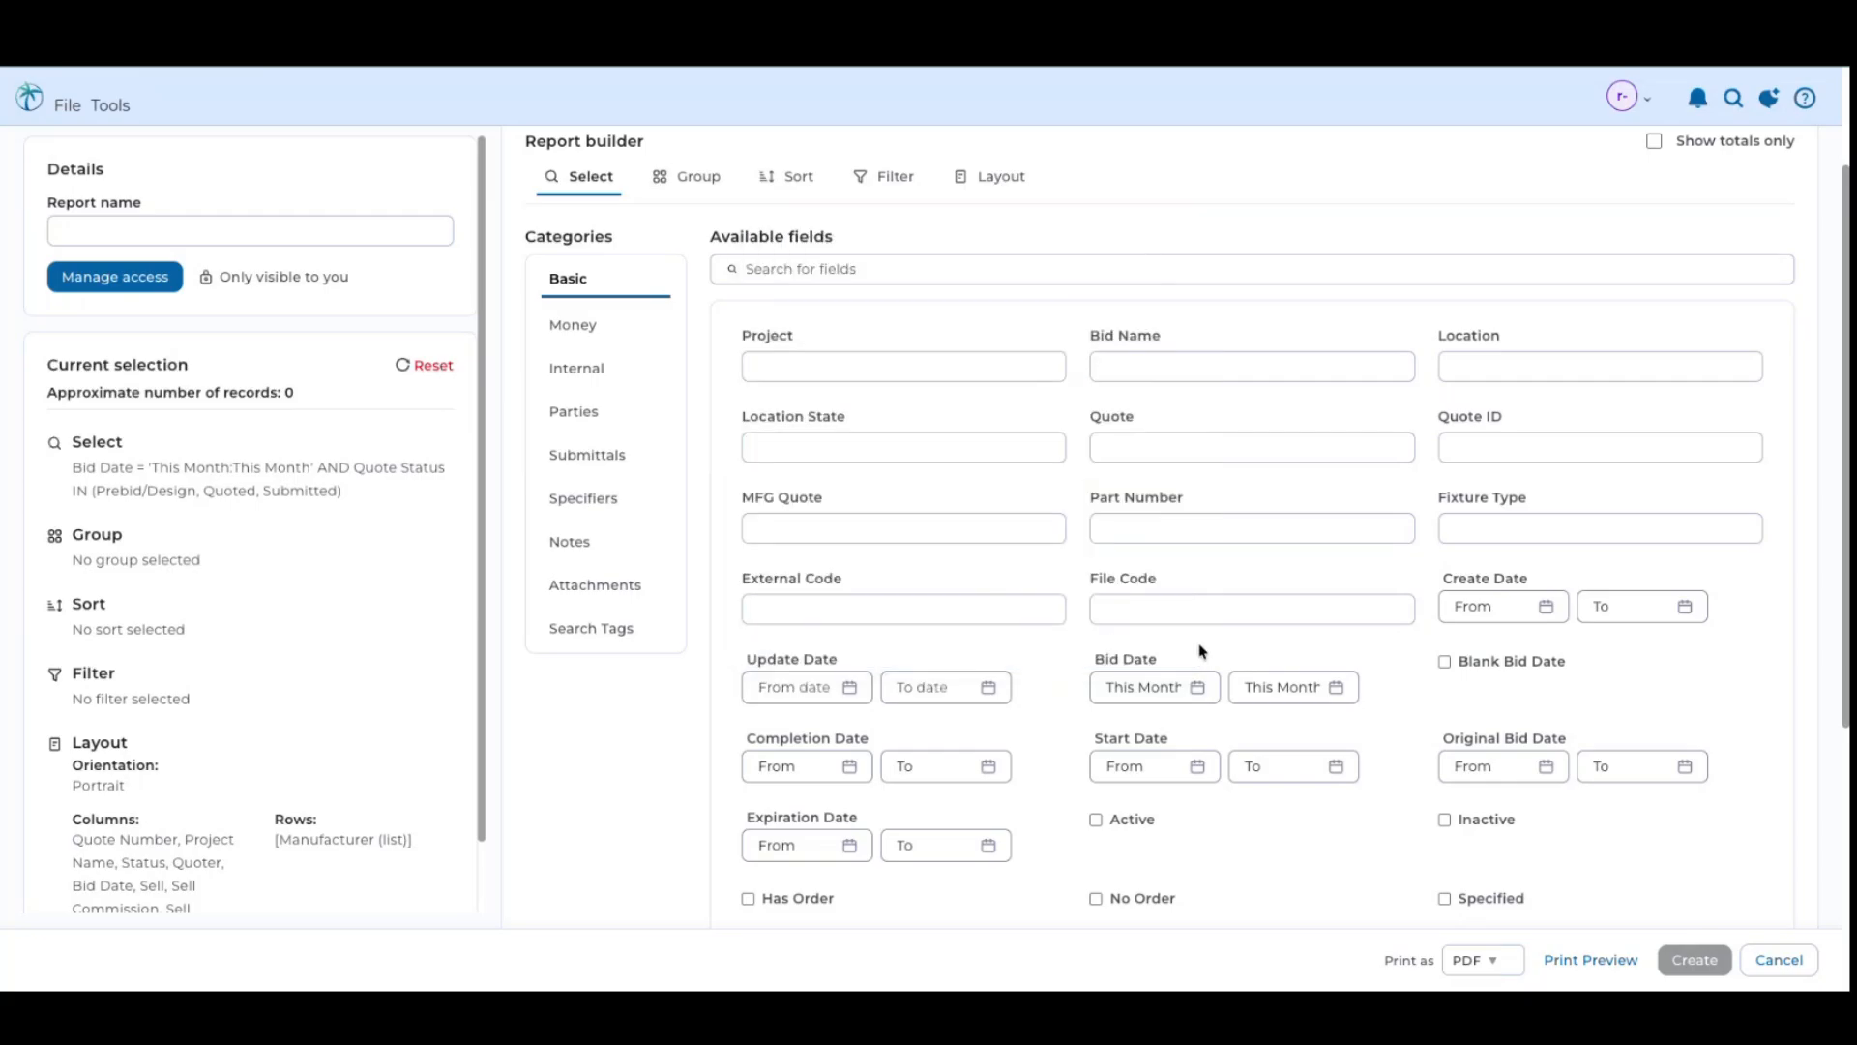
# Clear the Bid Date range and set the Update Date range from Last Month to Today
pyautogui.click(1134, 686)
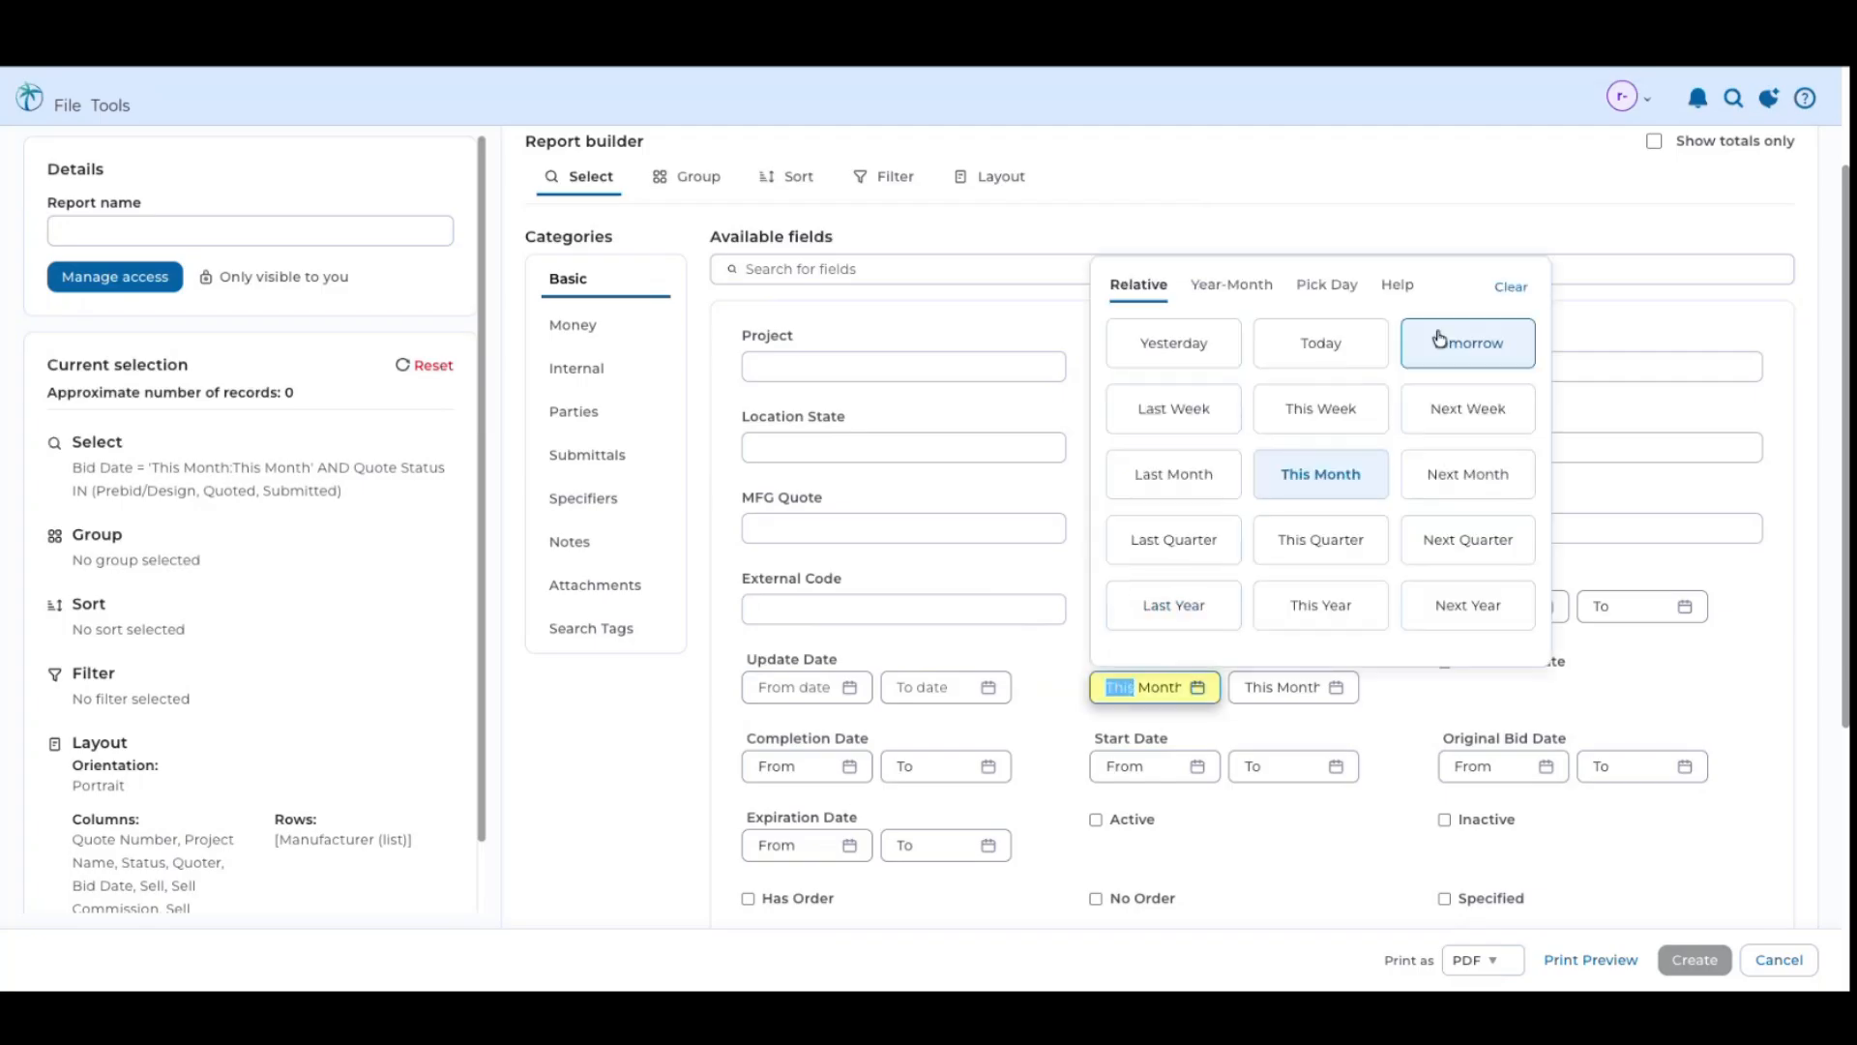
pyautogui.click(1512, 291)
pyautogui.click(798, 687)
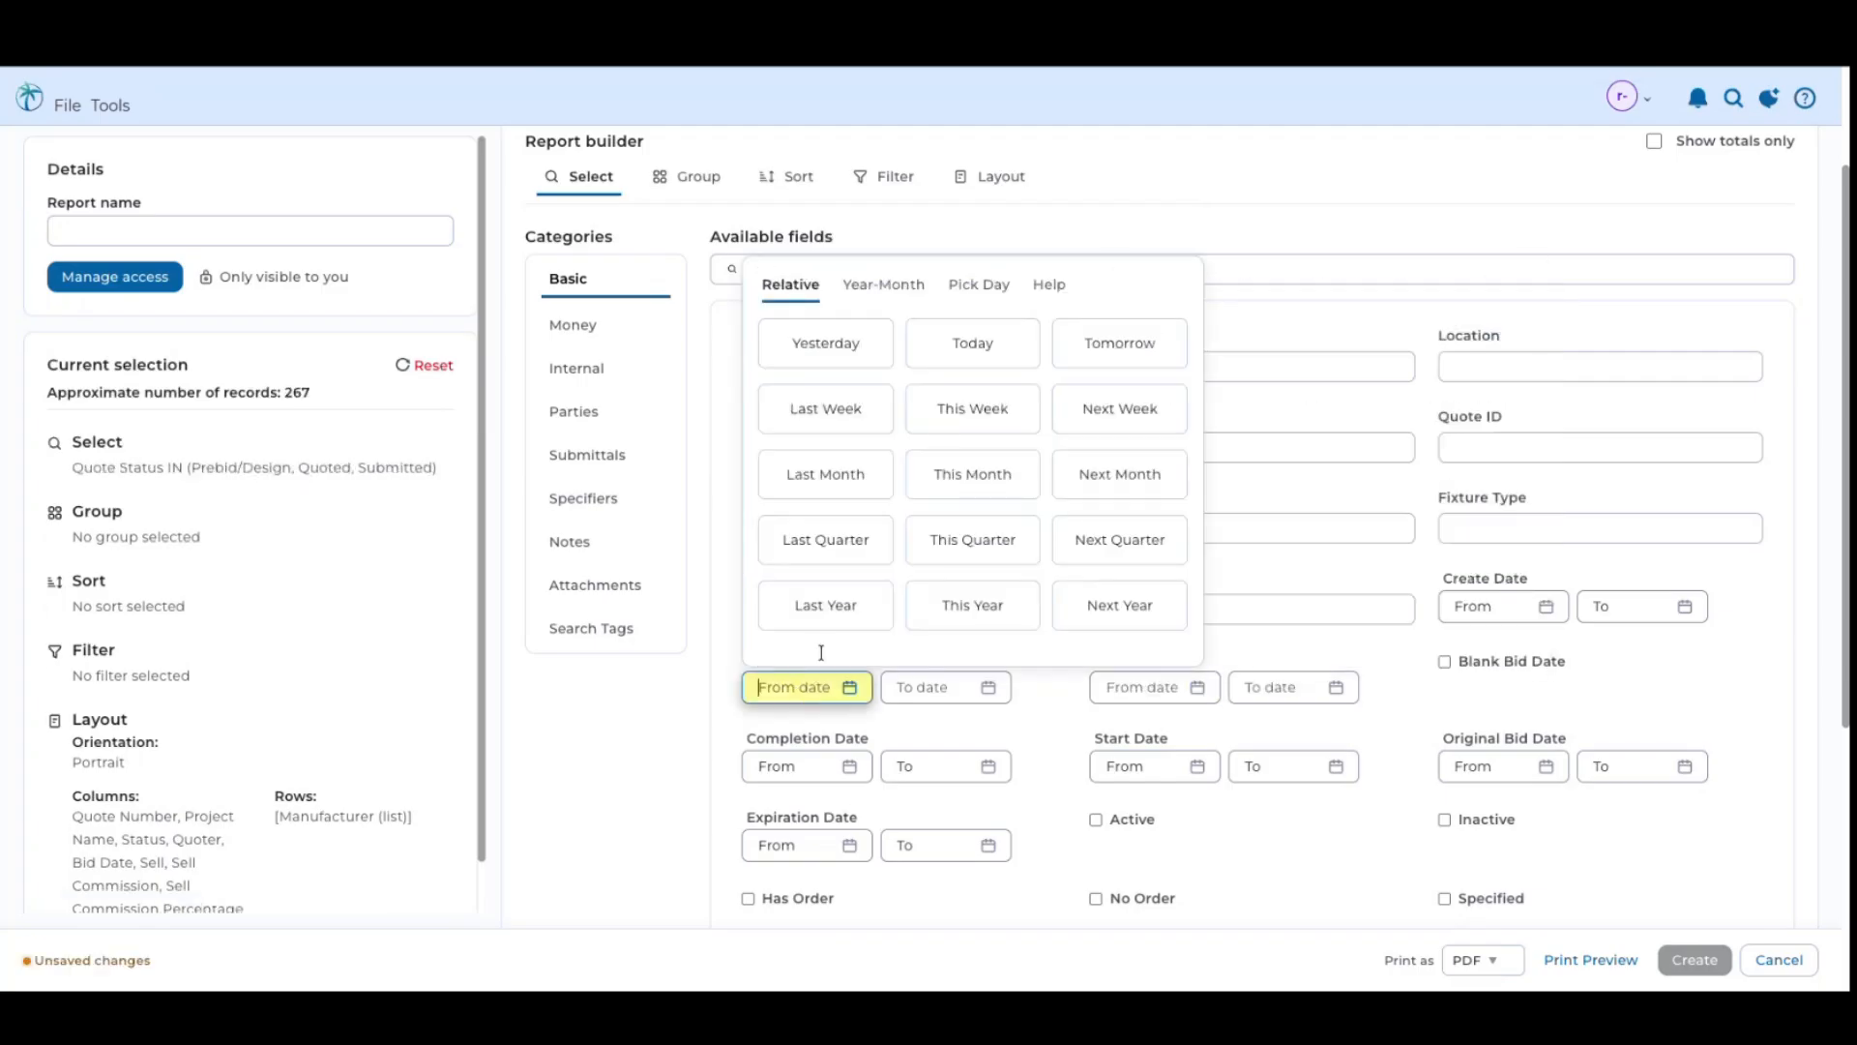
pyautogui.click(837, 479)
pyautogui.click(924, 682)
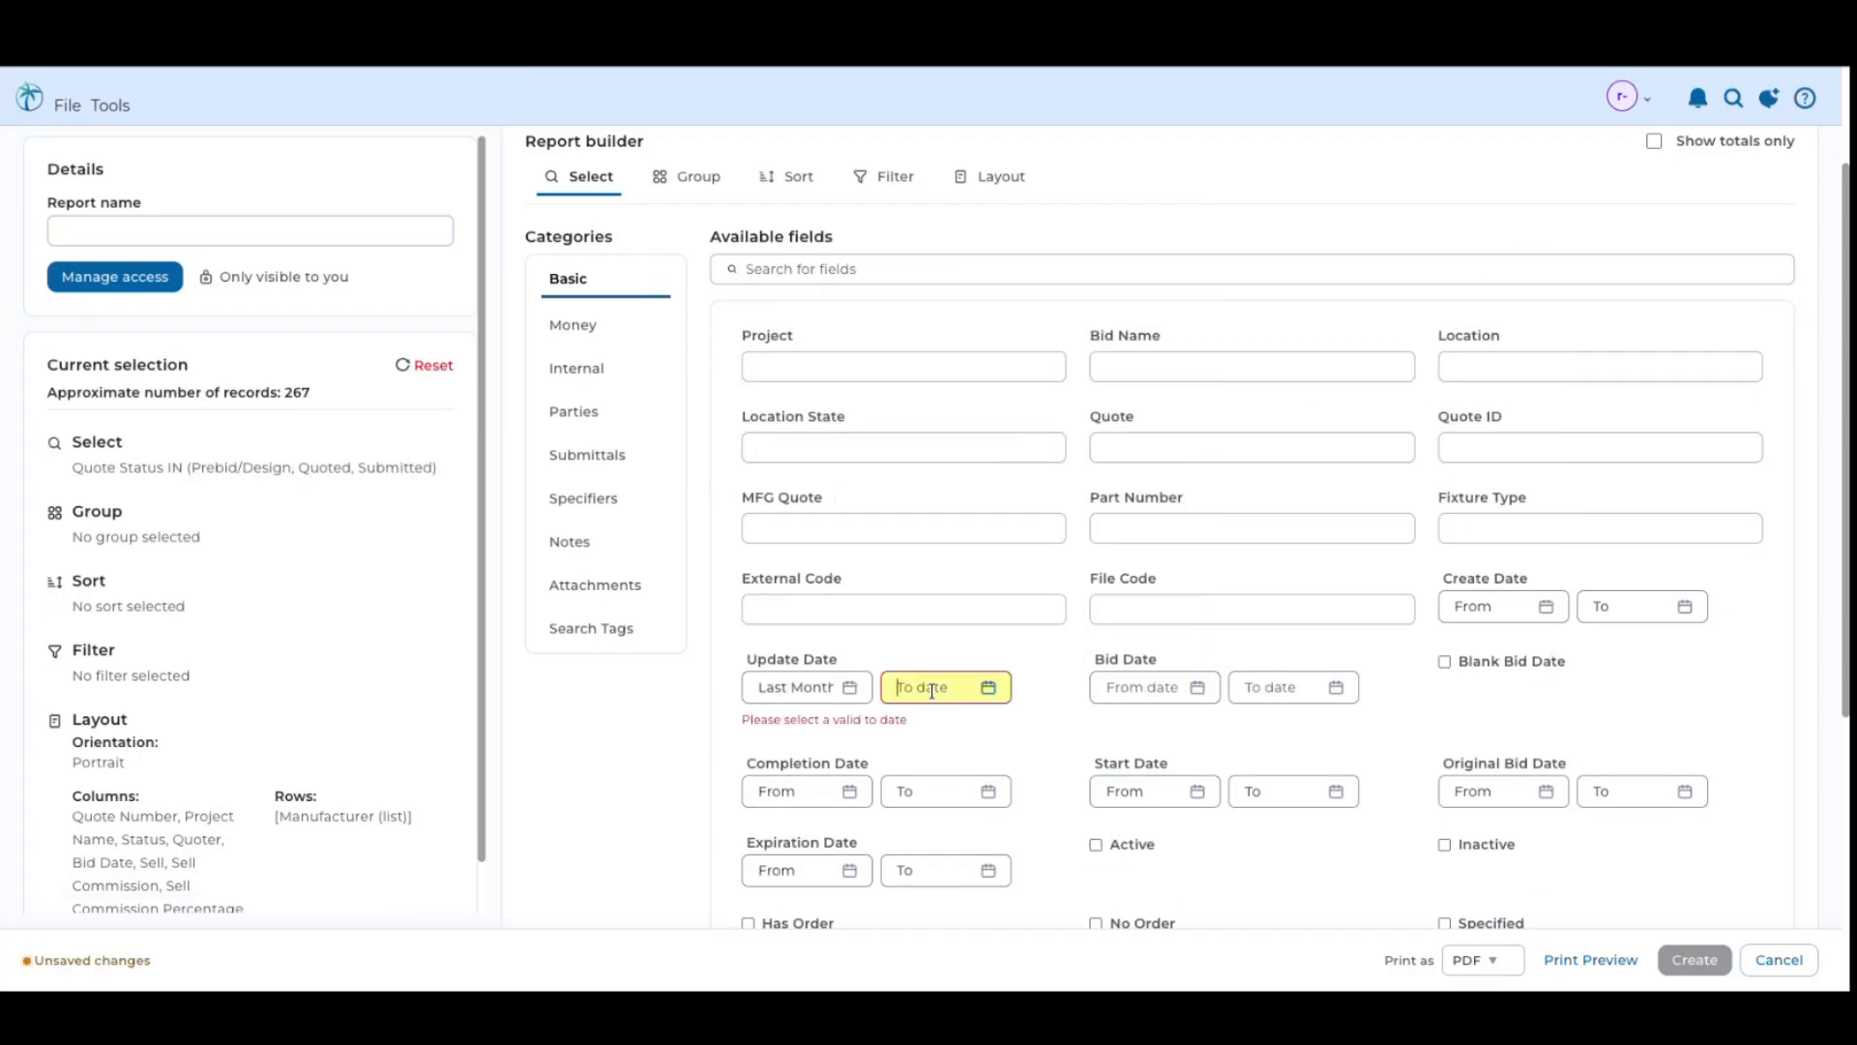
pyautogui.click(1111, 358)
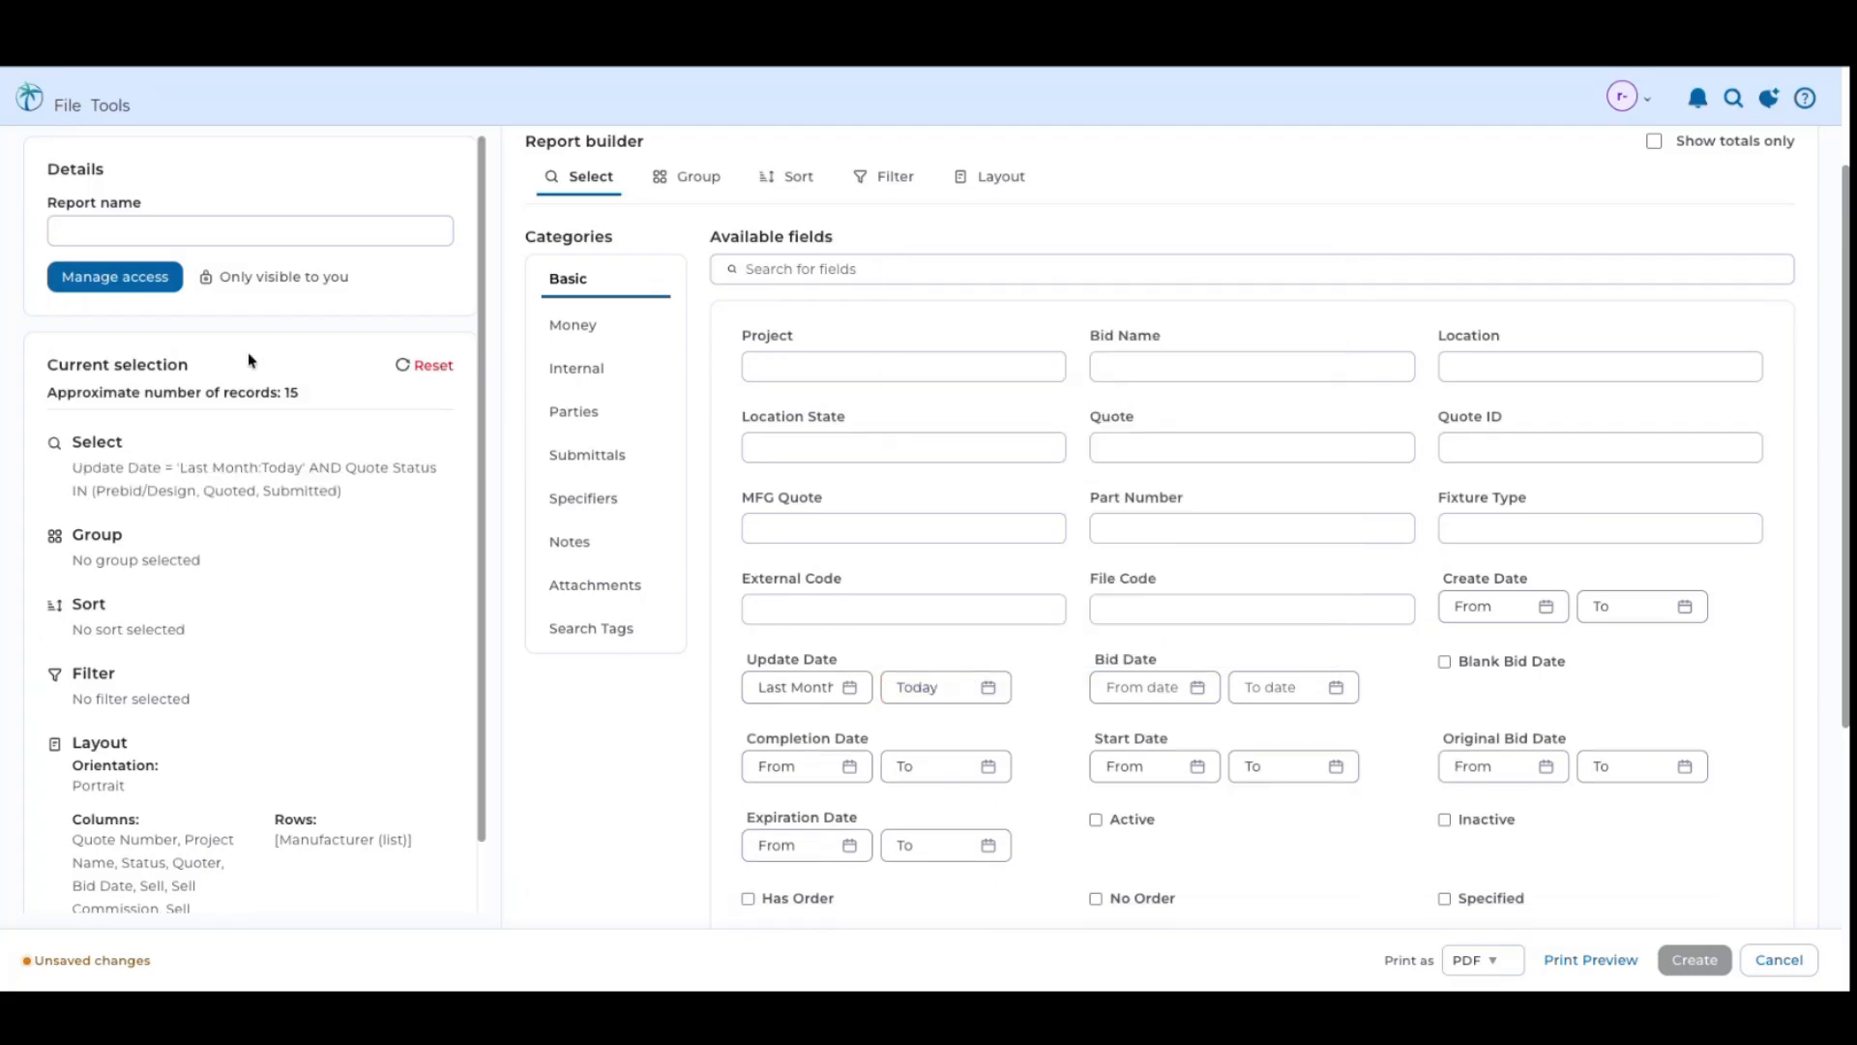
# Review the selection fields available in the Money and Internal categories
pyautogui.click(579, 331)
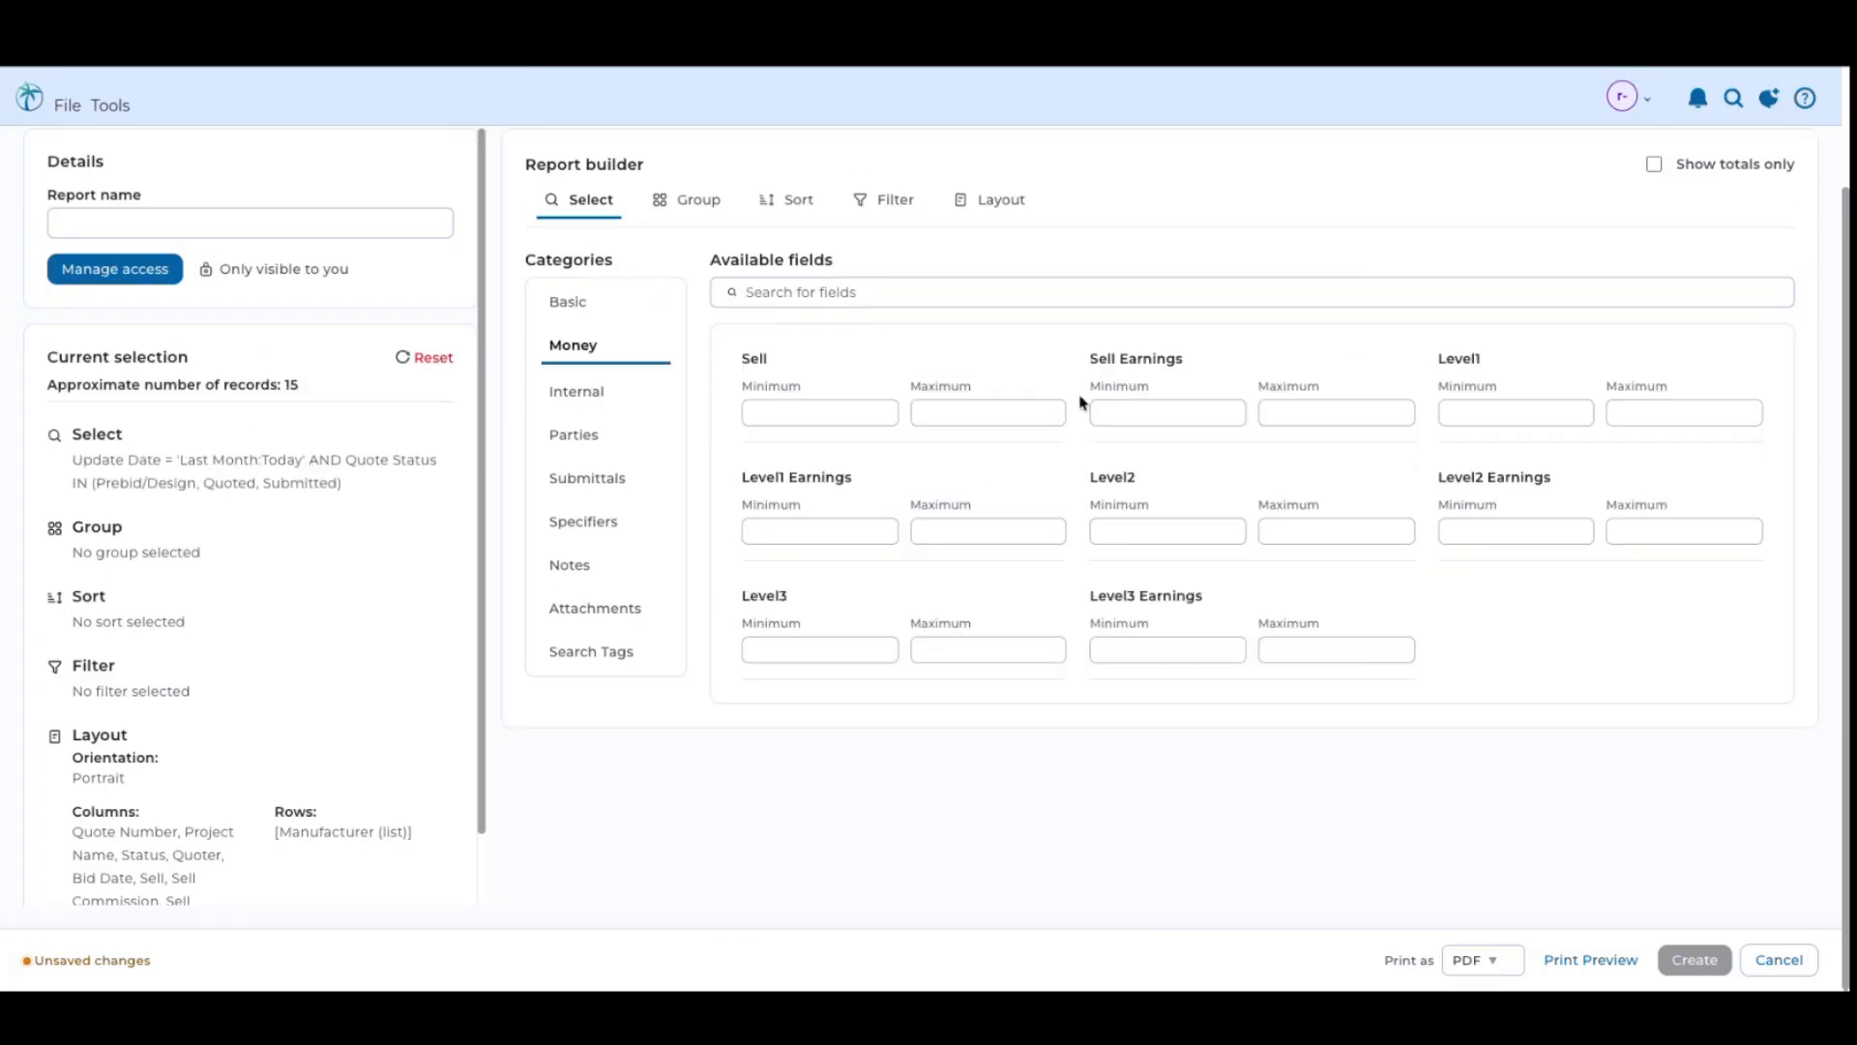
pyautogui.click(797, 411)
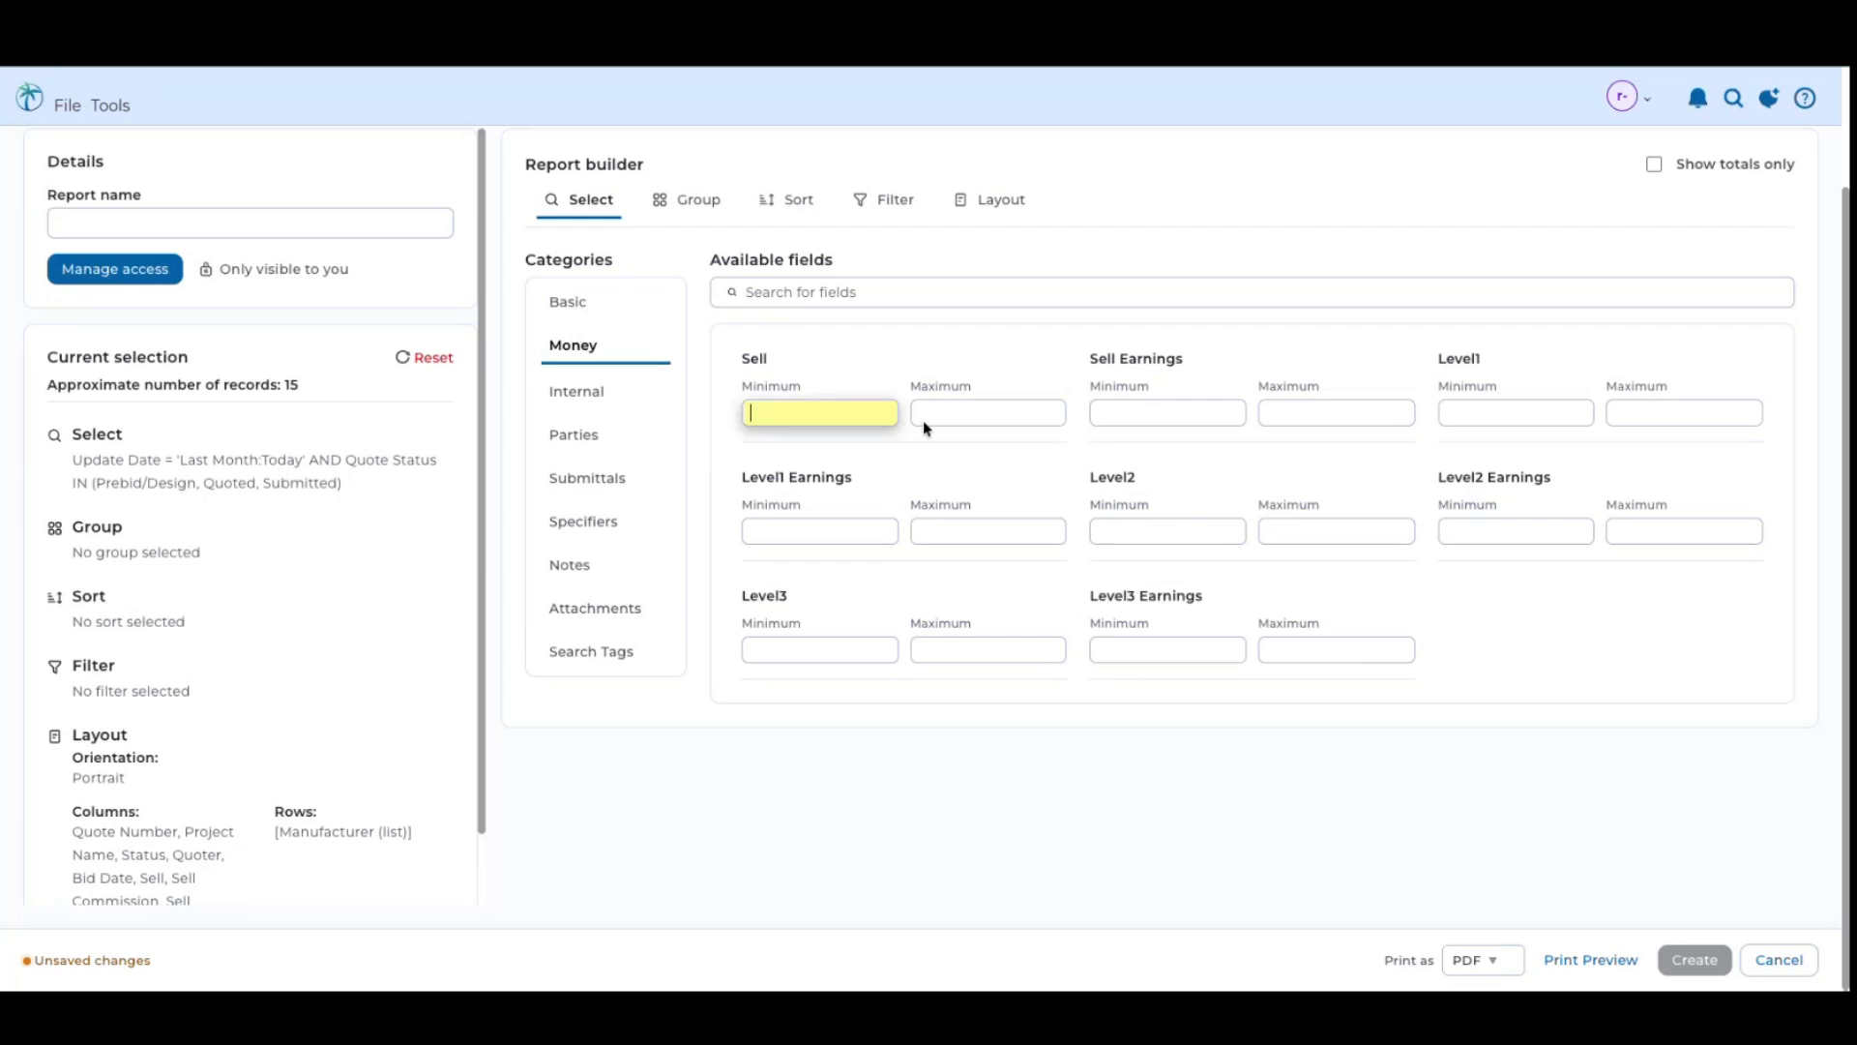
pyautogui.click(569, 398)
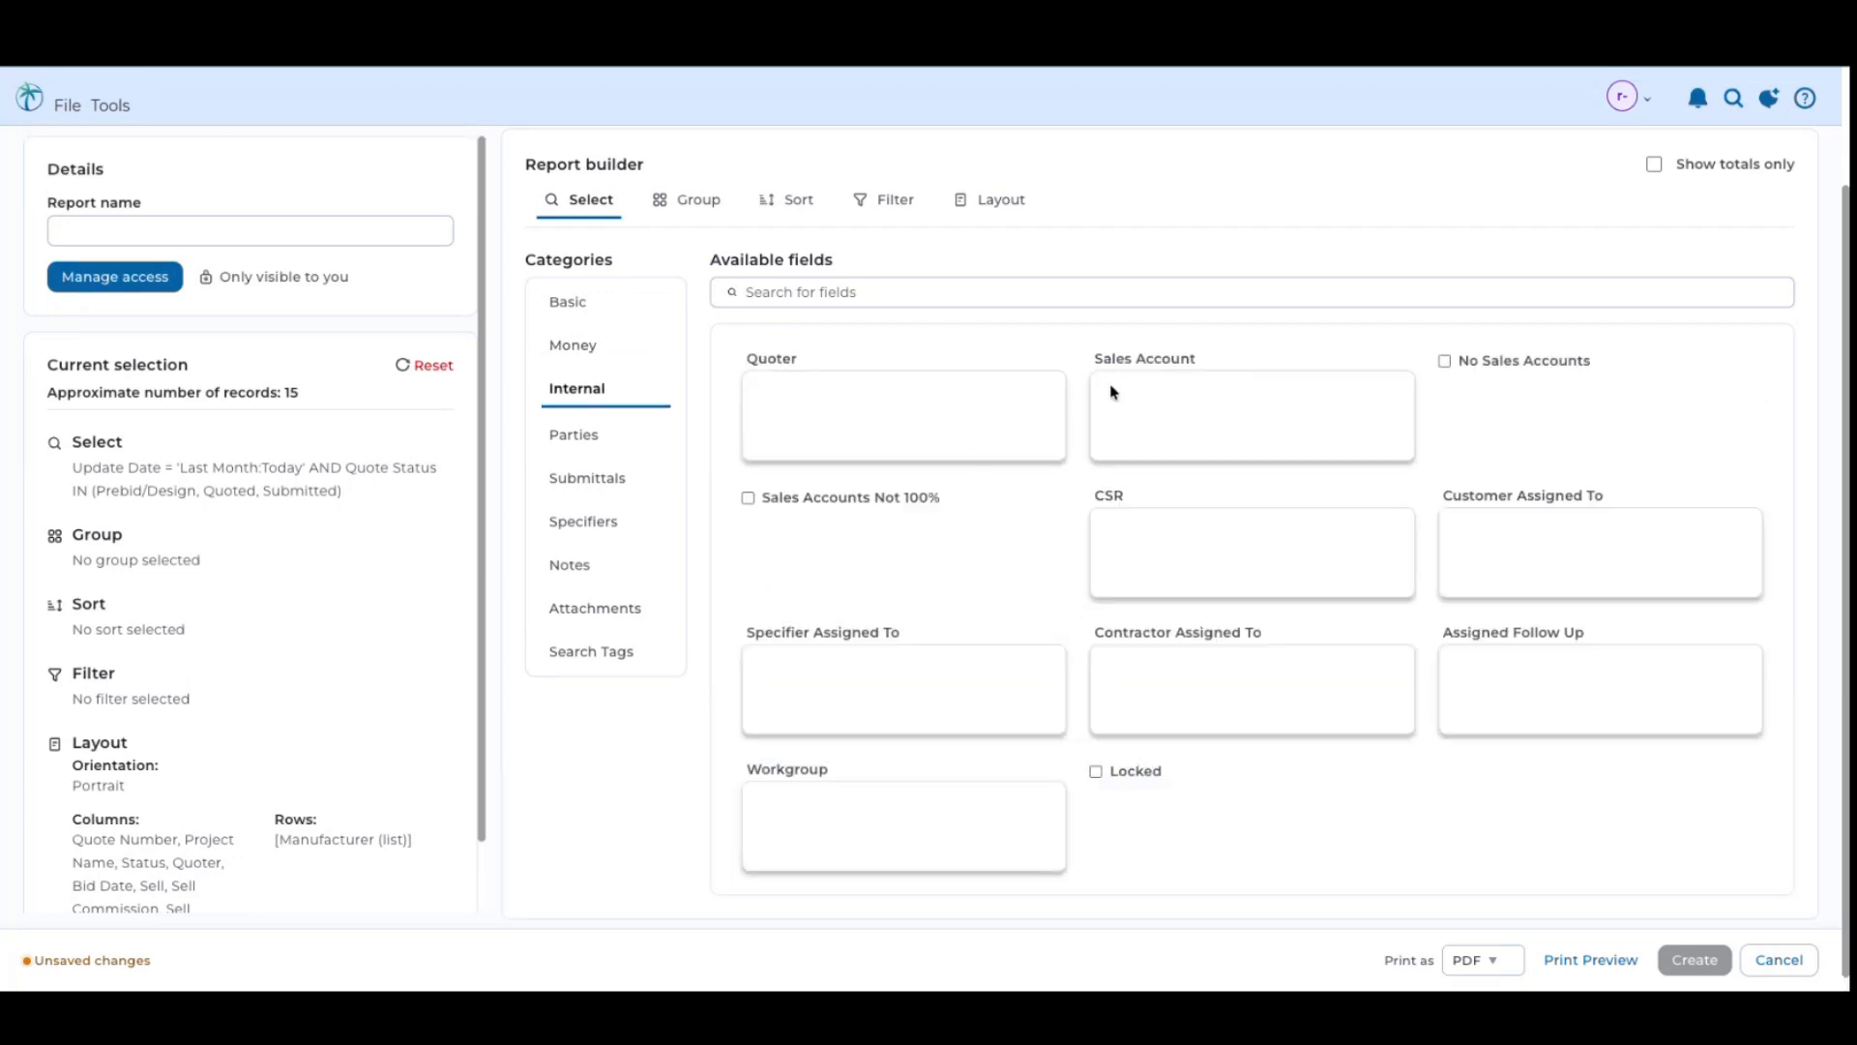
# Review the Parties selection fields and look through the Customer choices matching "c"
pyautogui.click(567, 428)
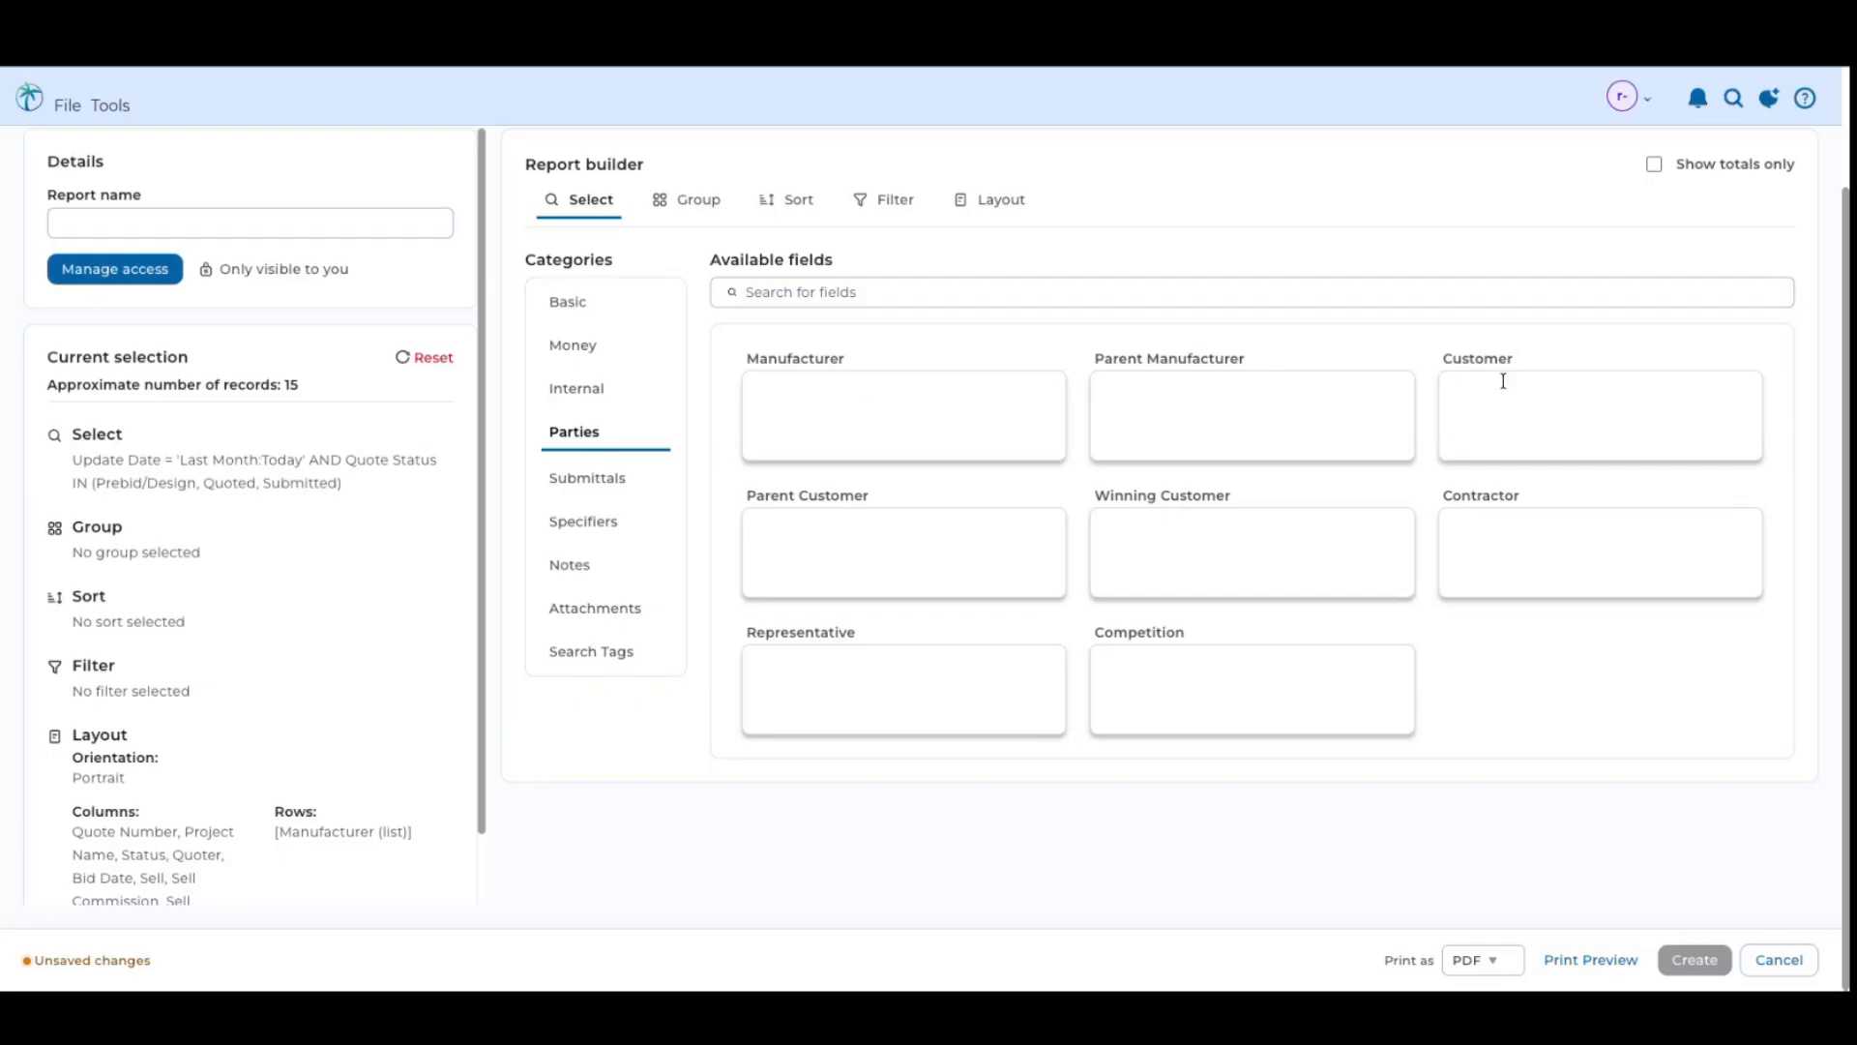
pyautogui.click(1460, 429)
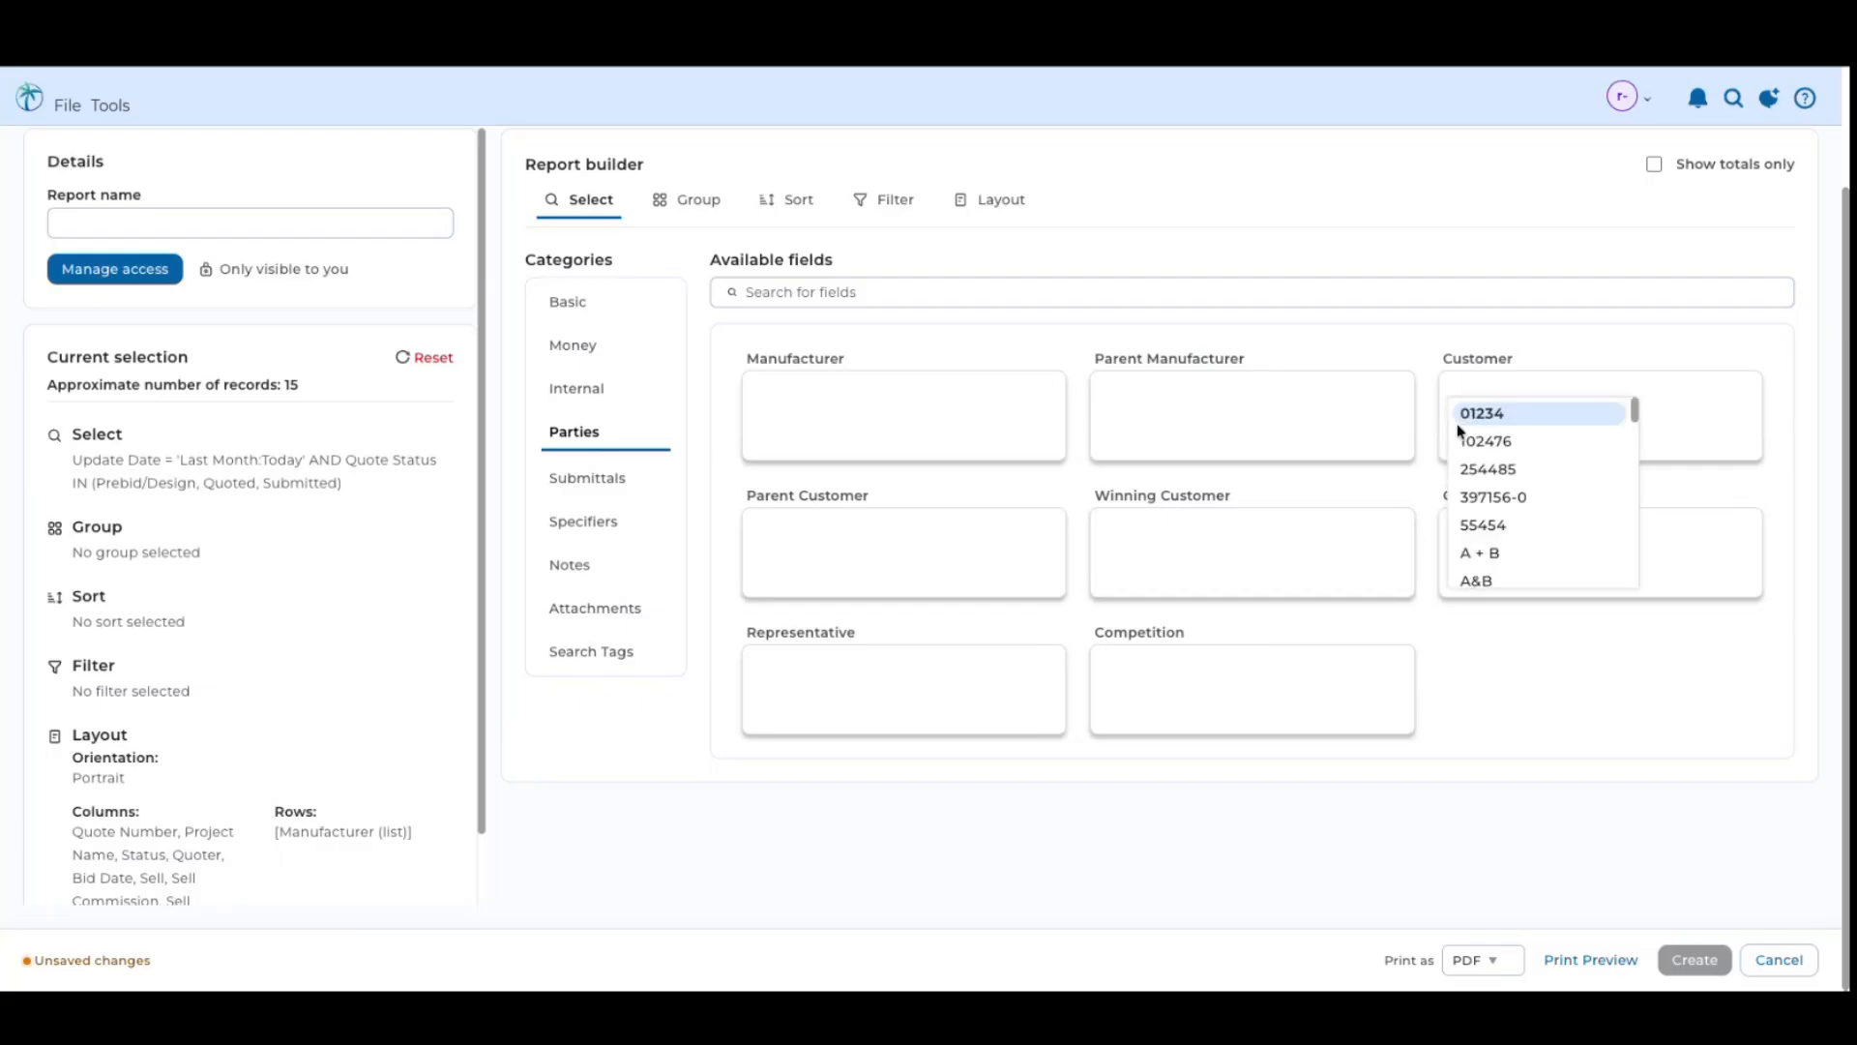
pyautogui.write('c')
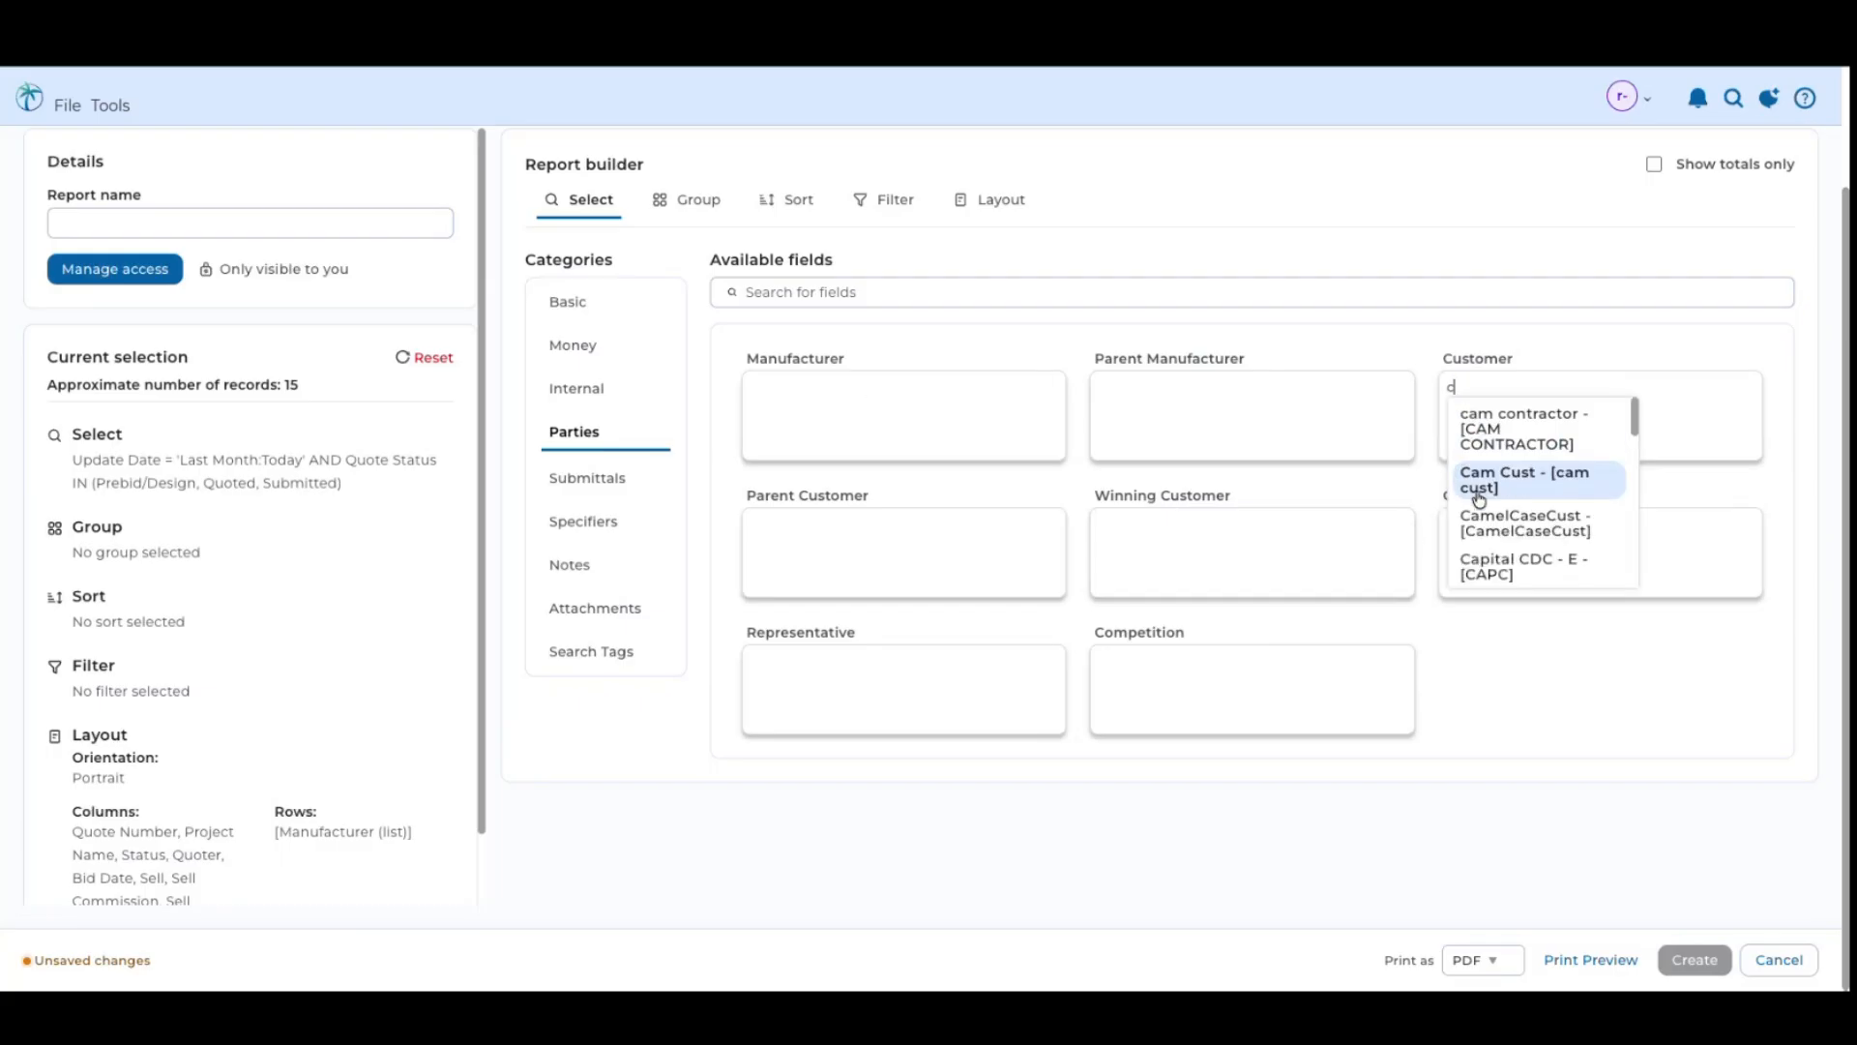
pyautogui.scroll(-5, 1475, 484)
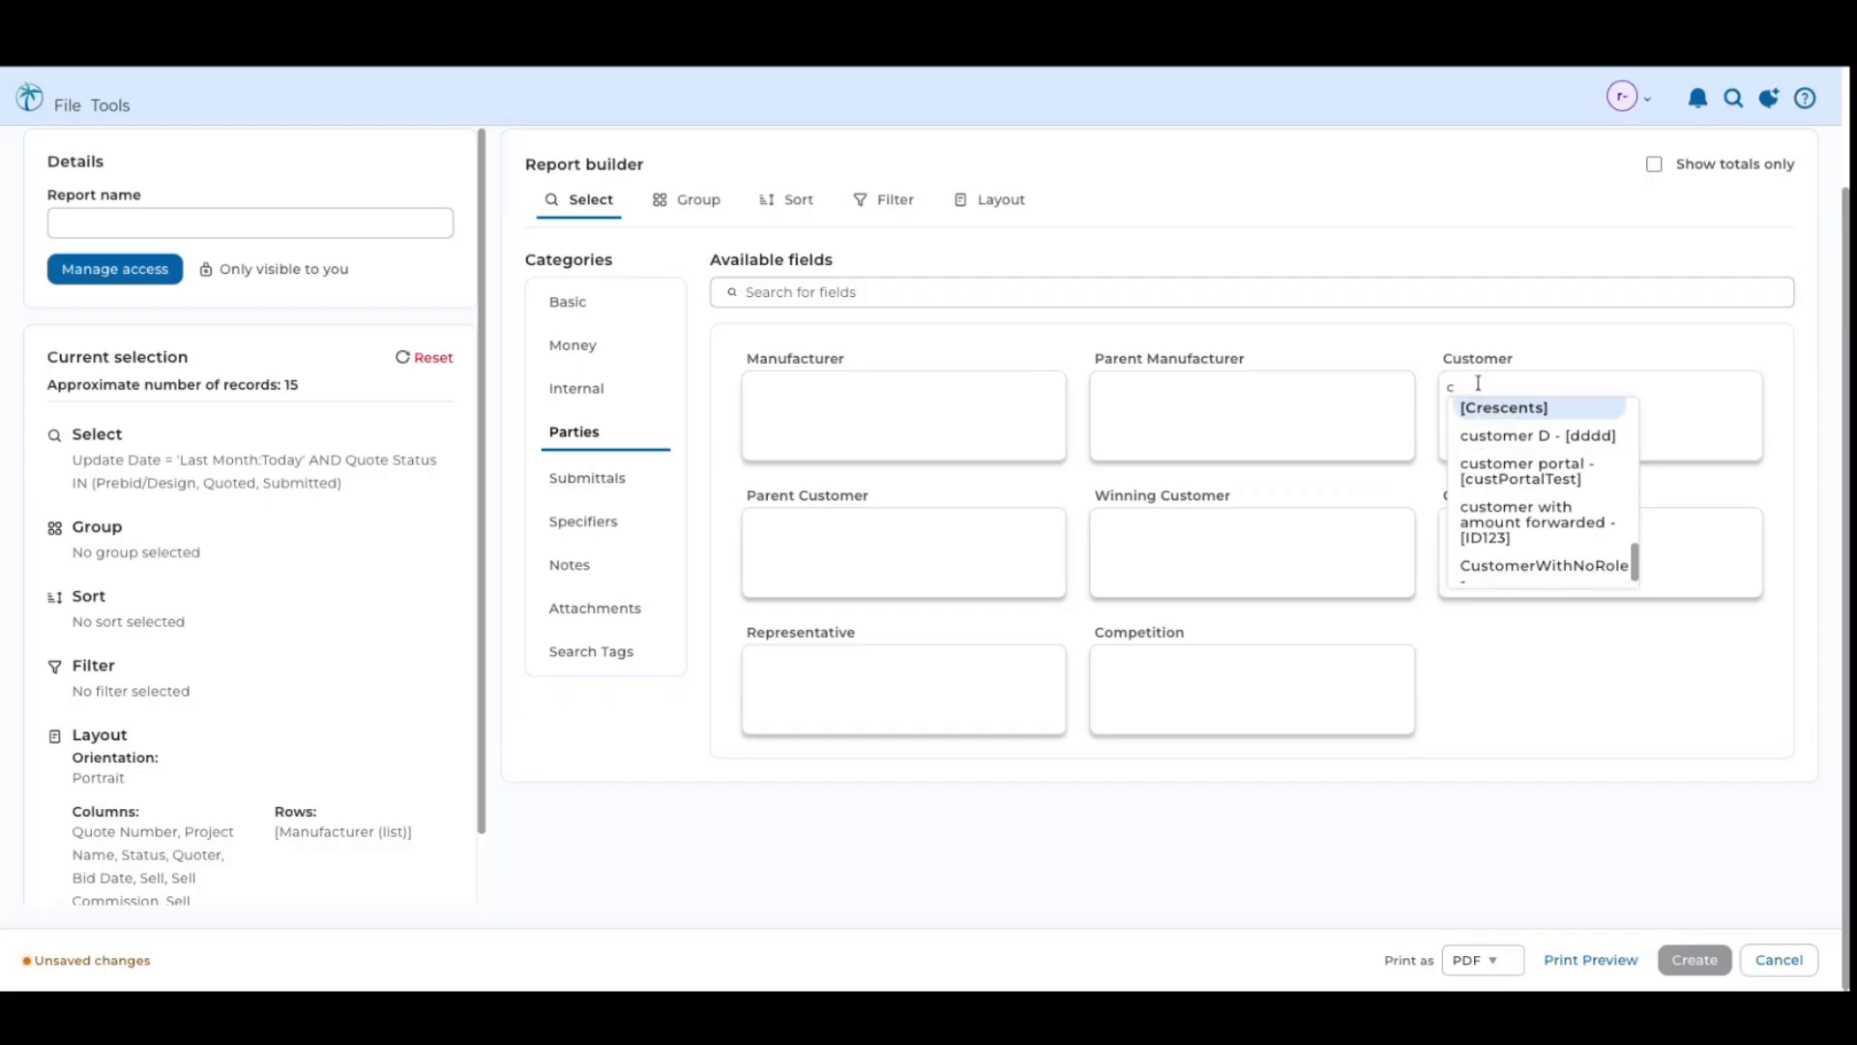
# Review the selection fields in the Submittals, Specifiers, Notes, Attachments and Search Tags categories
pyautogui.click(606, 481)
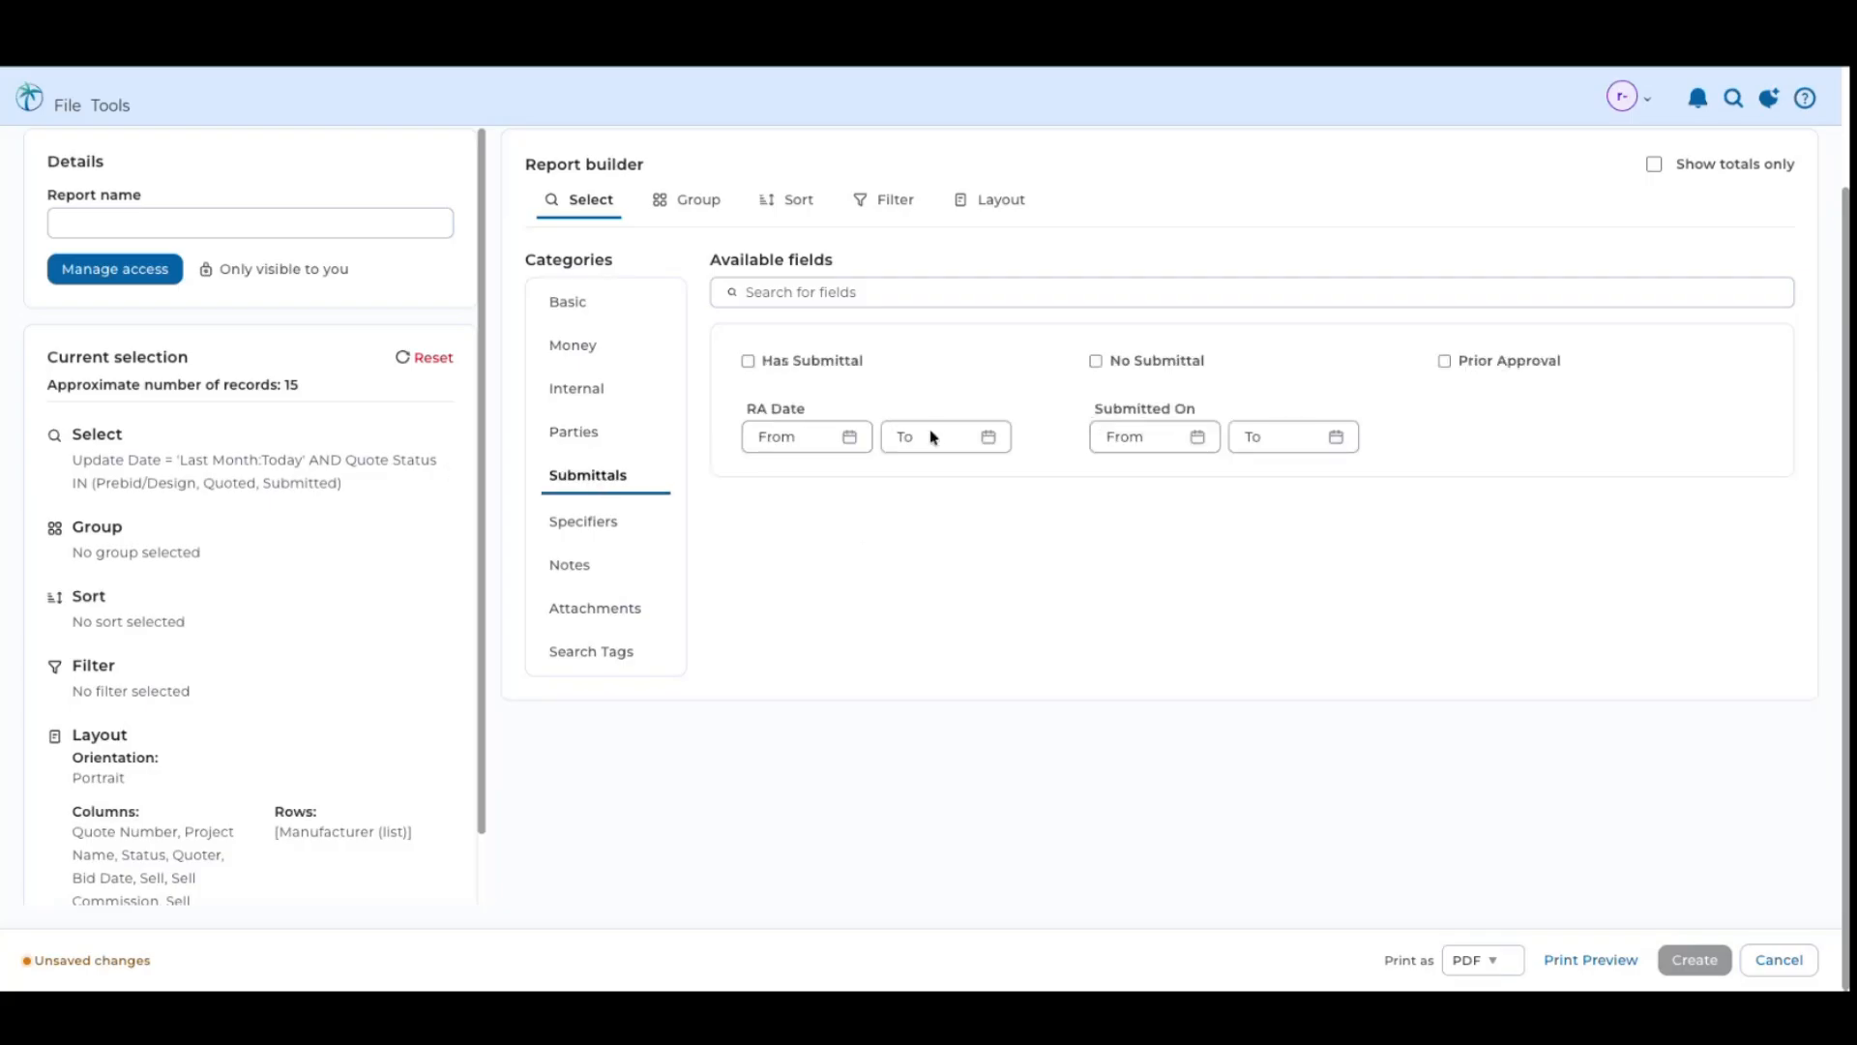
pyautogui.click(578, 533)
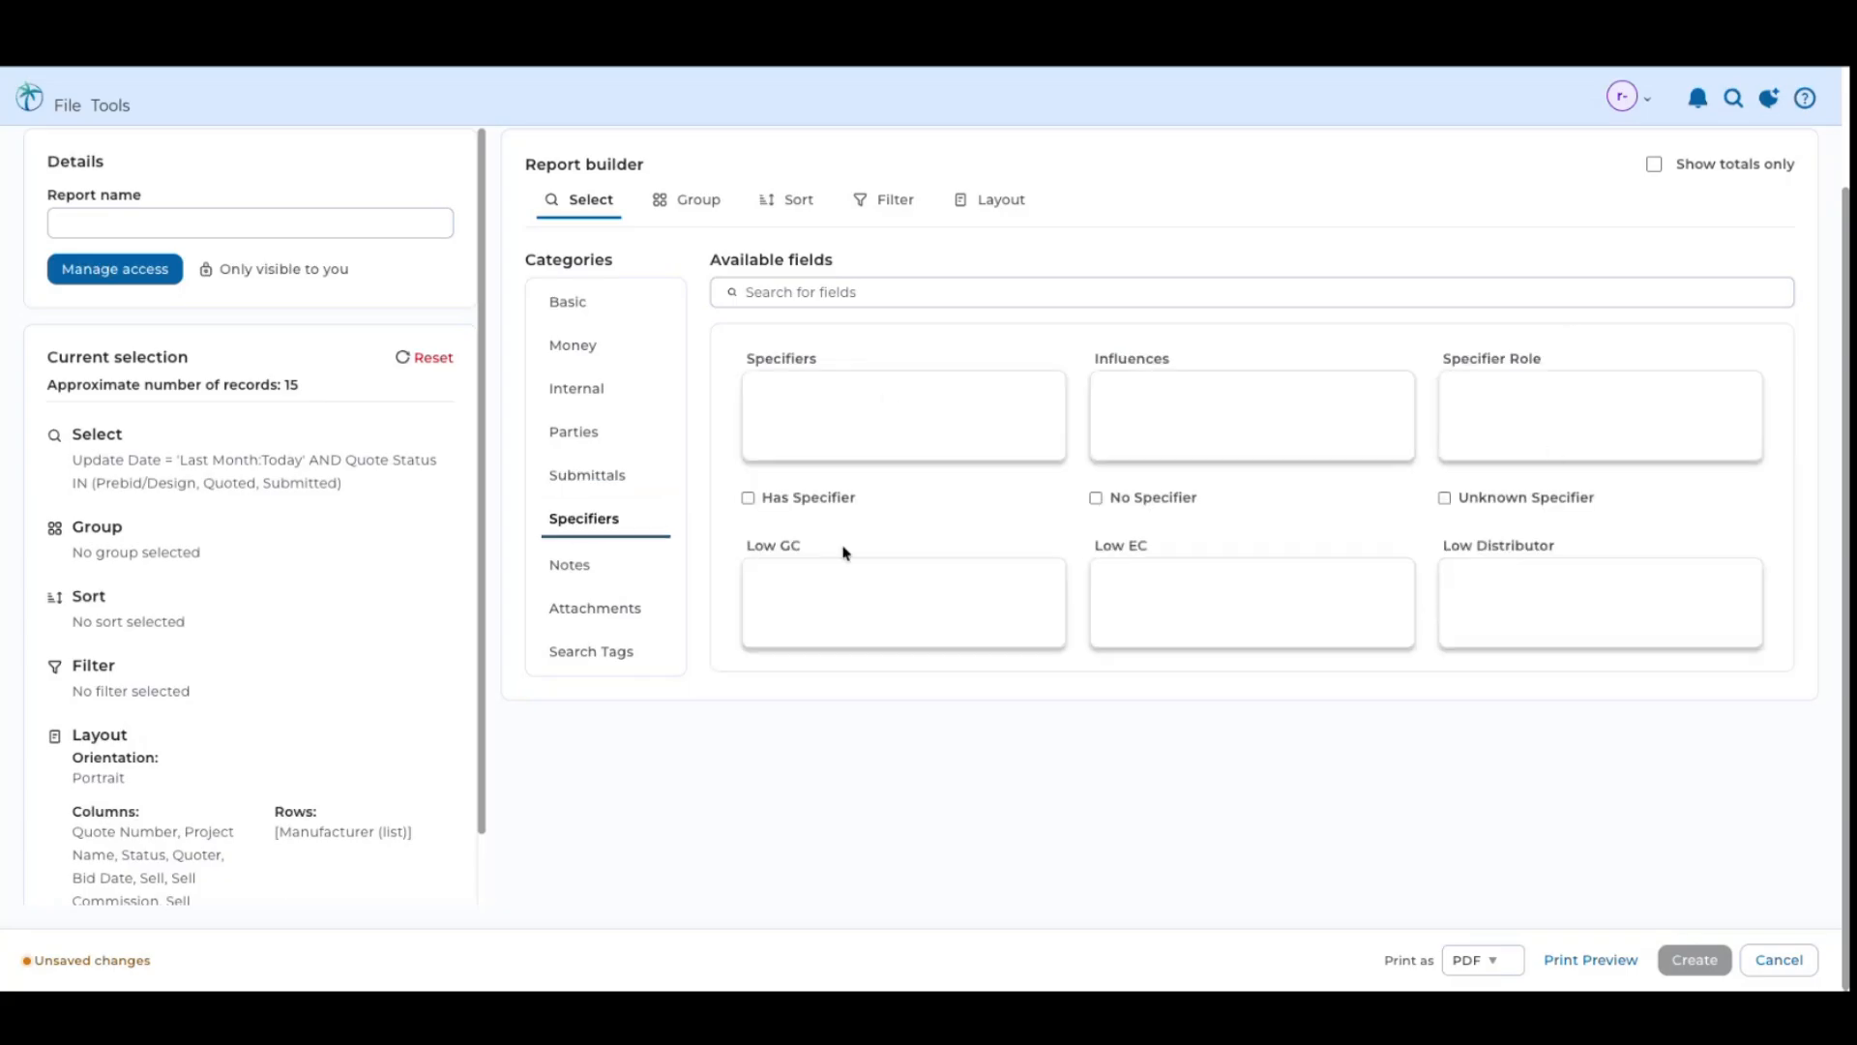
pyautogui.click(564, 580)
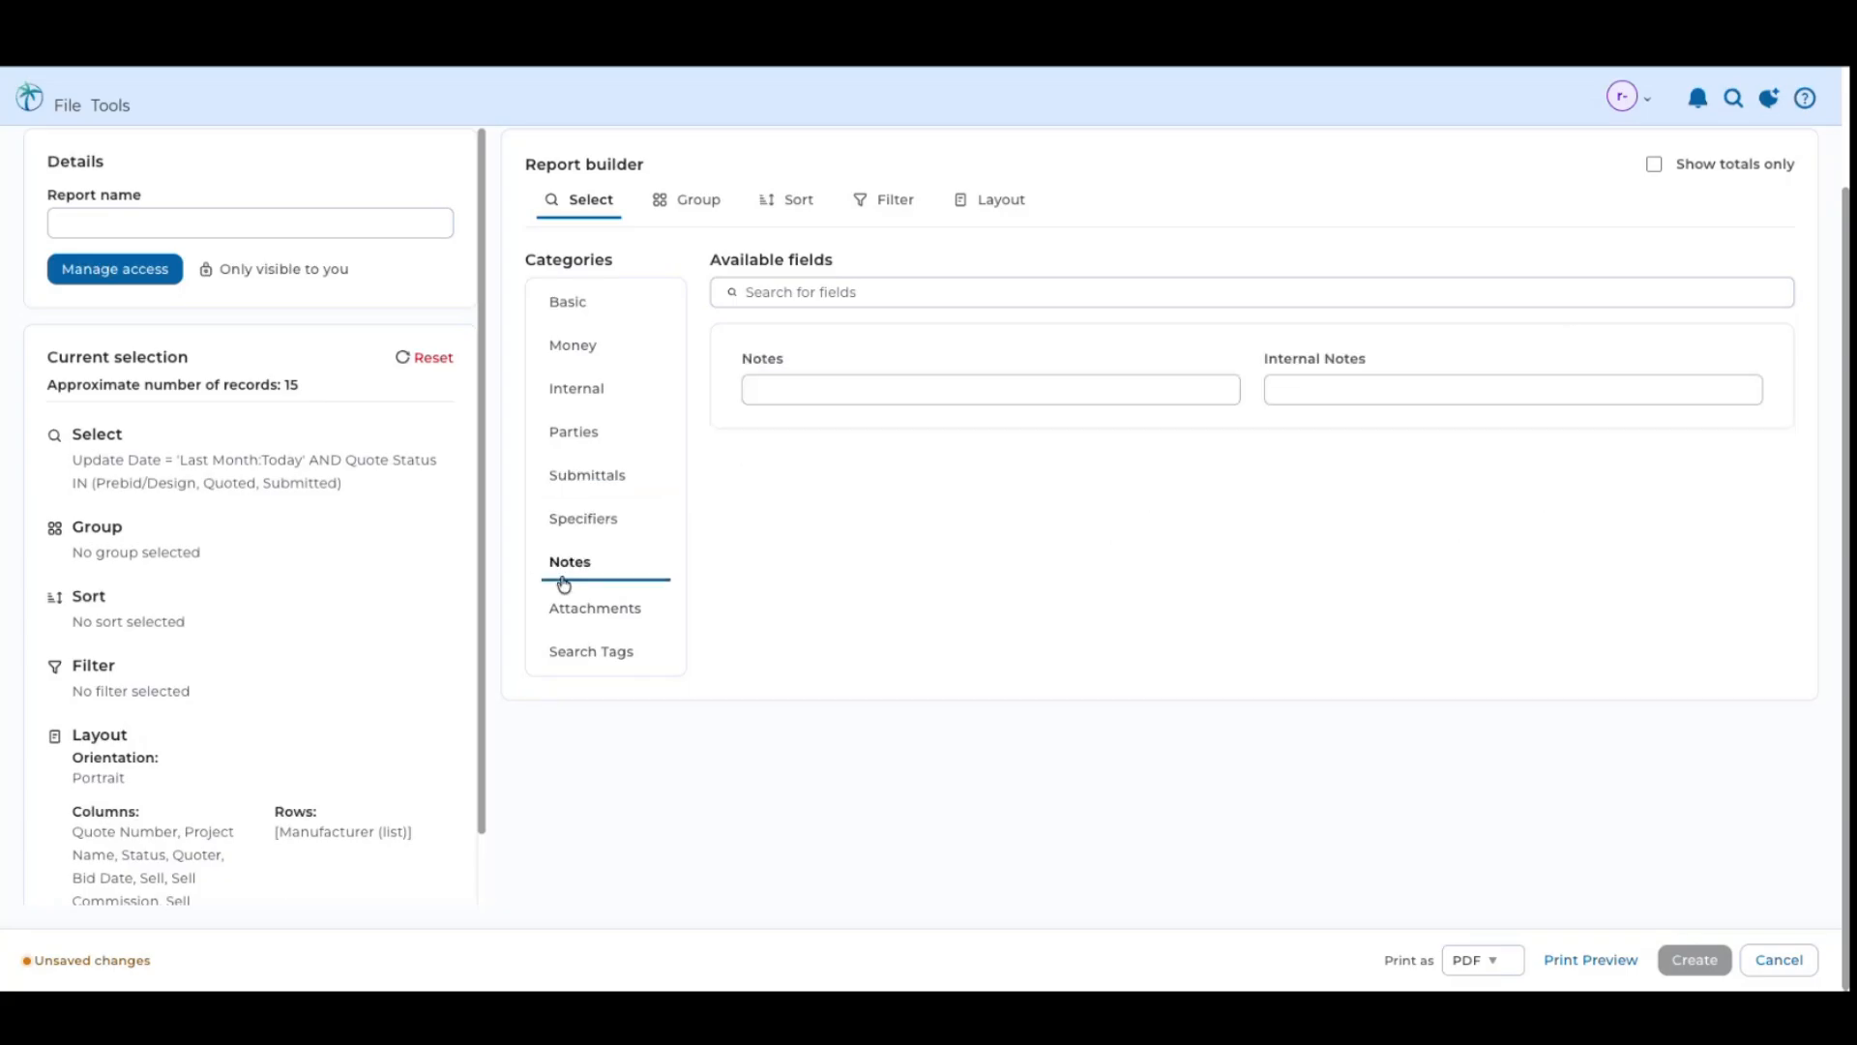
pyautogui.click(774, 387)
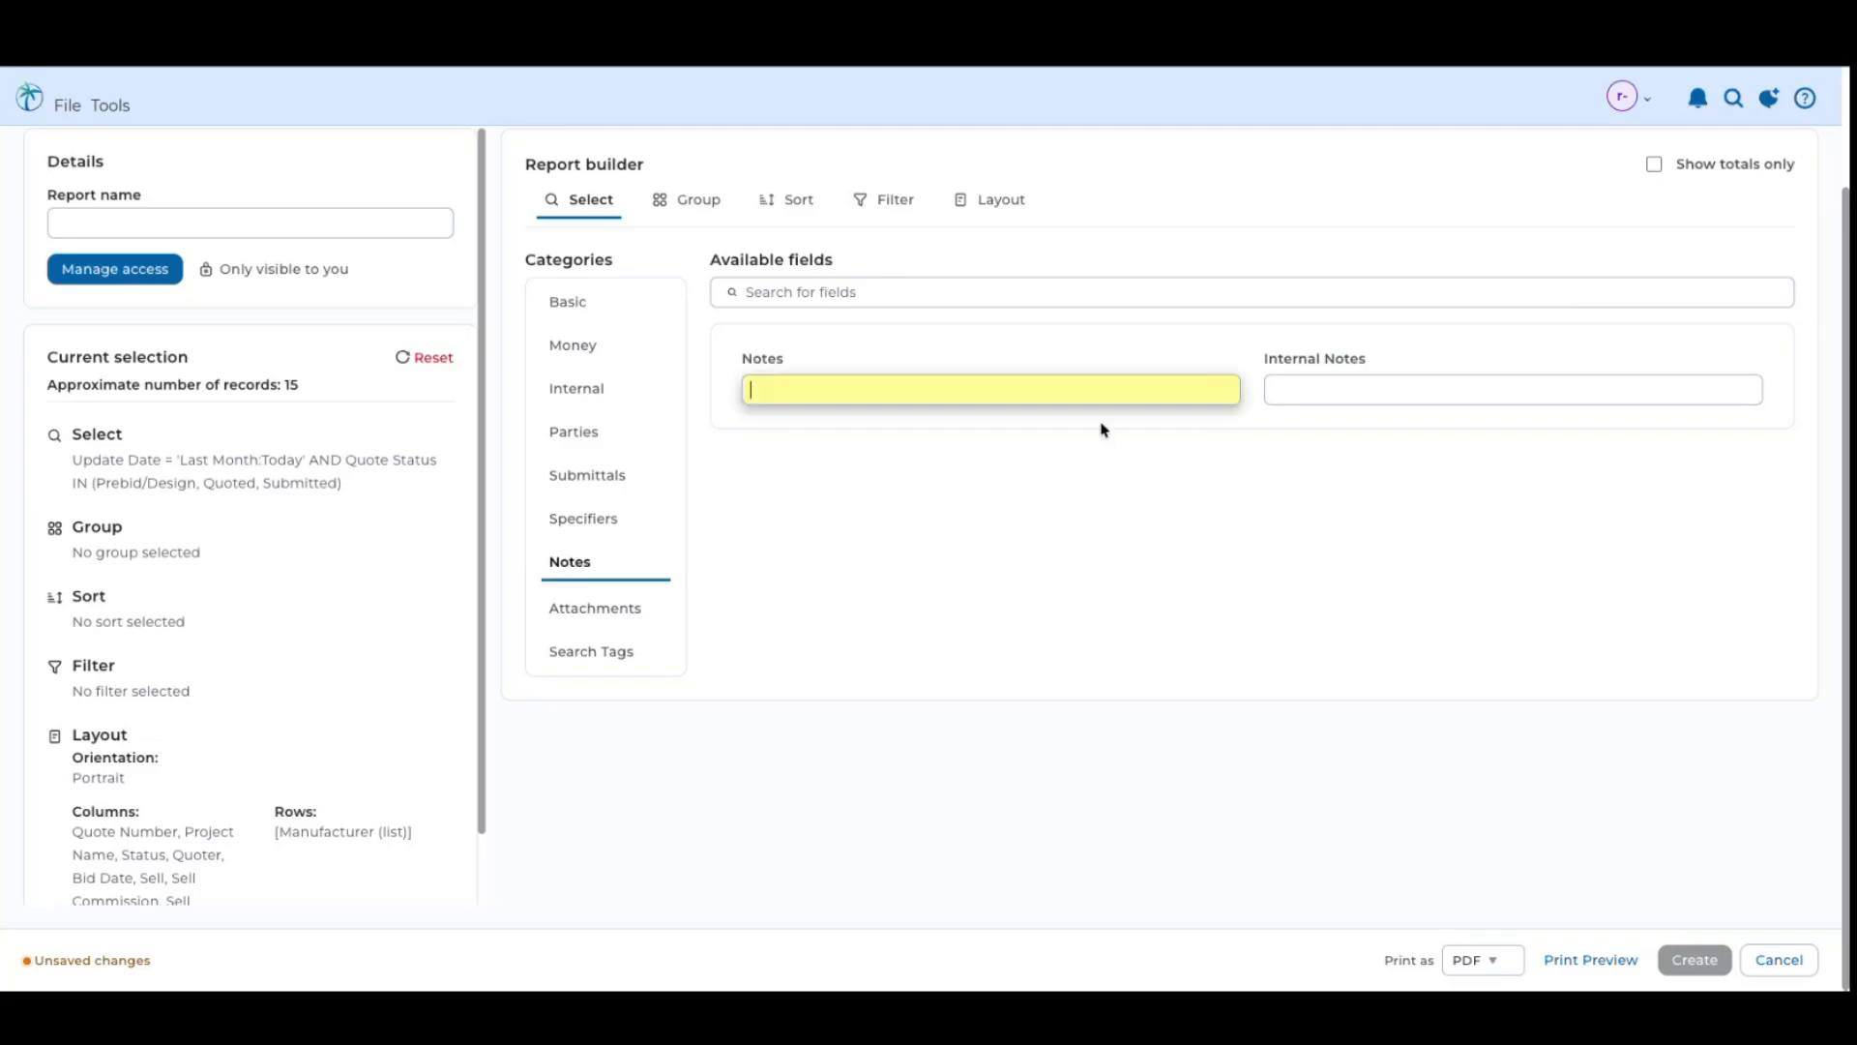
pyautogui.click(598, 612)
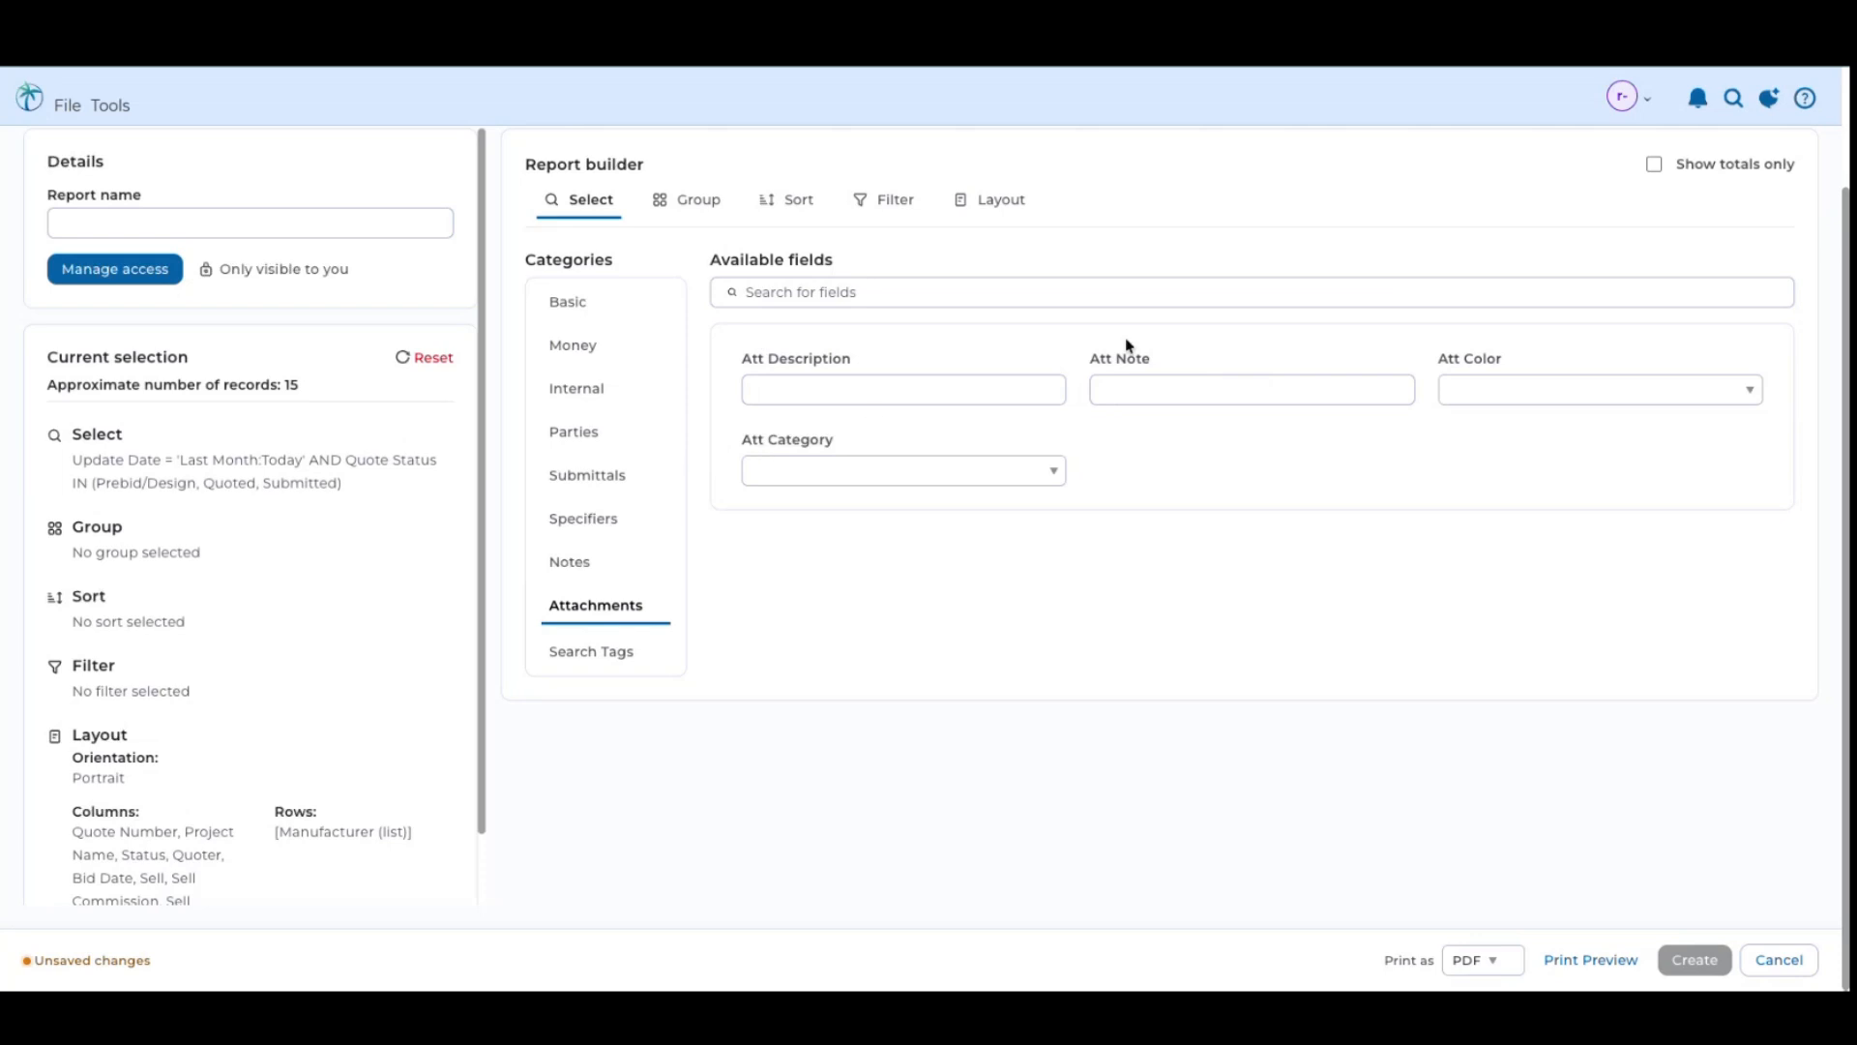
pyautogui.click(569, 651)
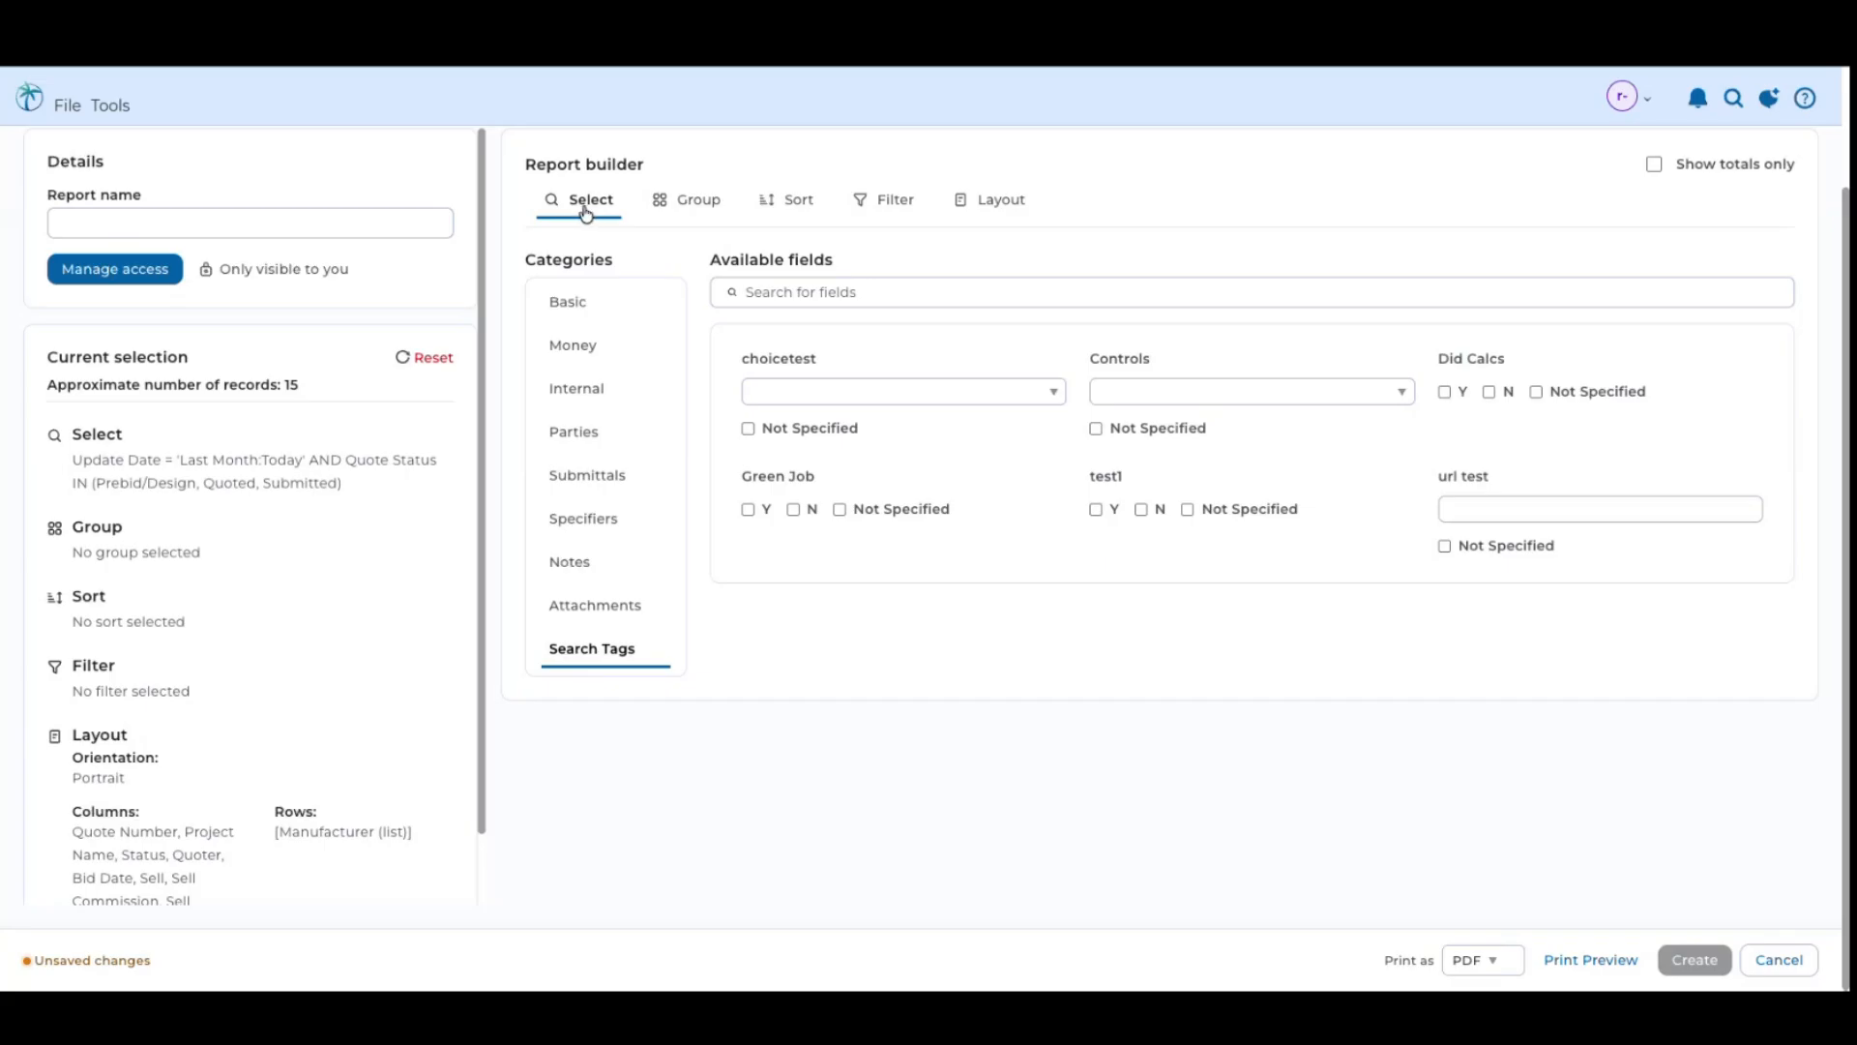
# Group the report by Customer Name
pyautogui.click(699, 207)
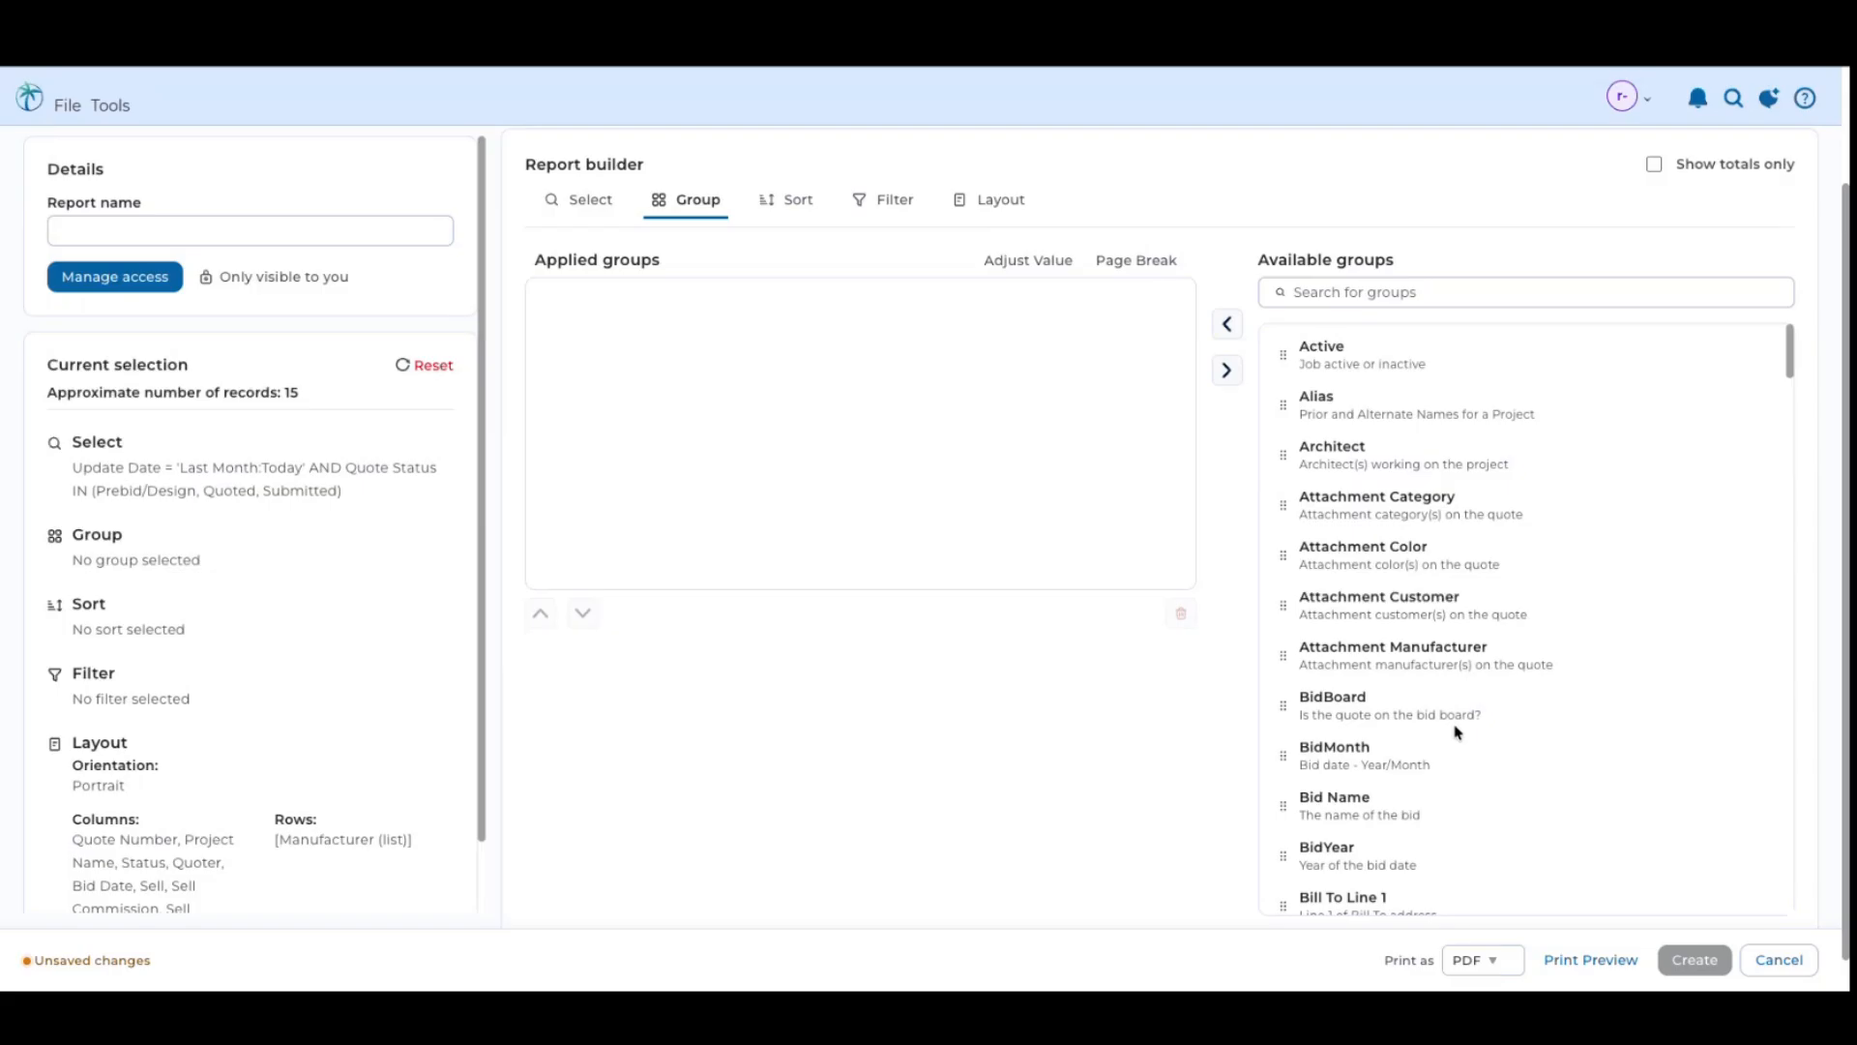
pyautogui.scroll(-6, 1351, 641)
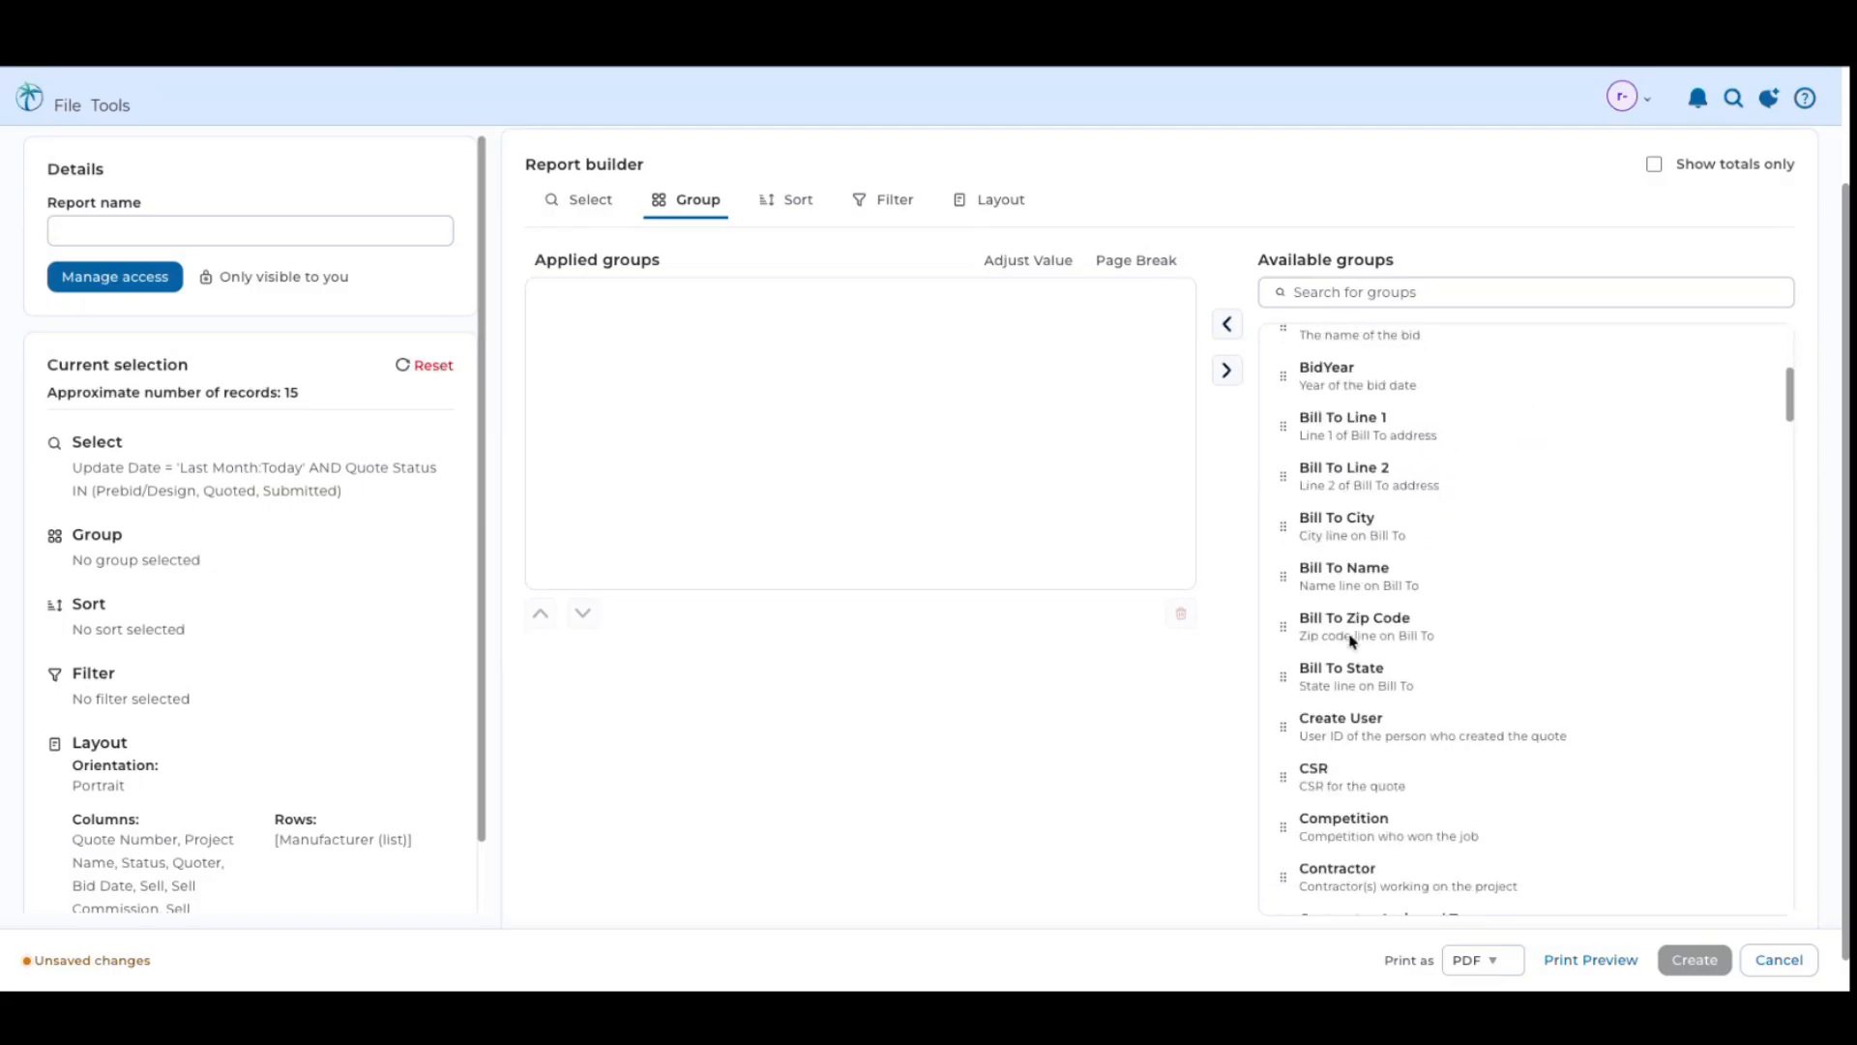
pyautogui.scroll(-10, 1352, 641)
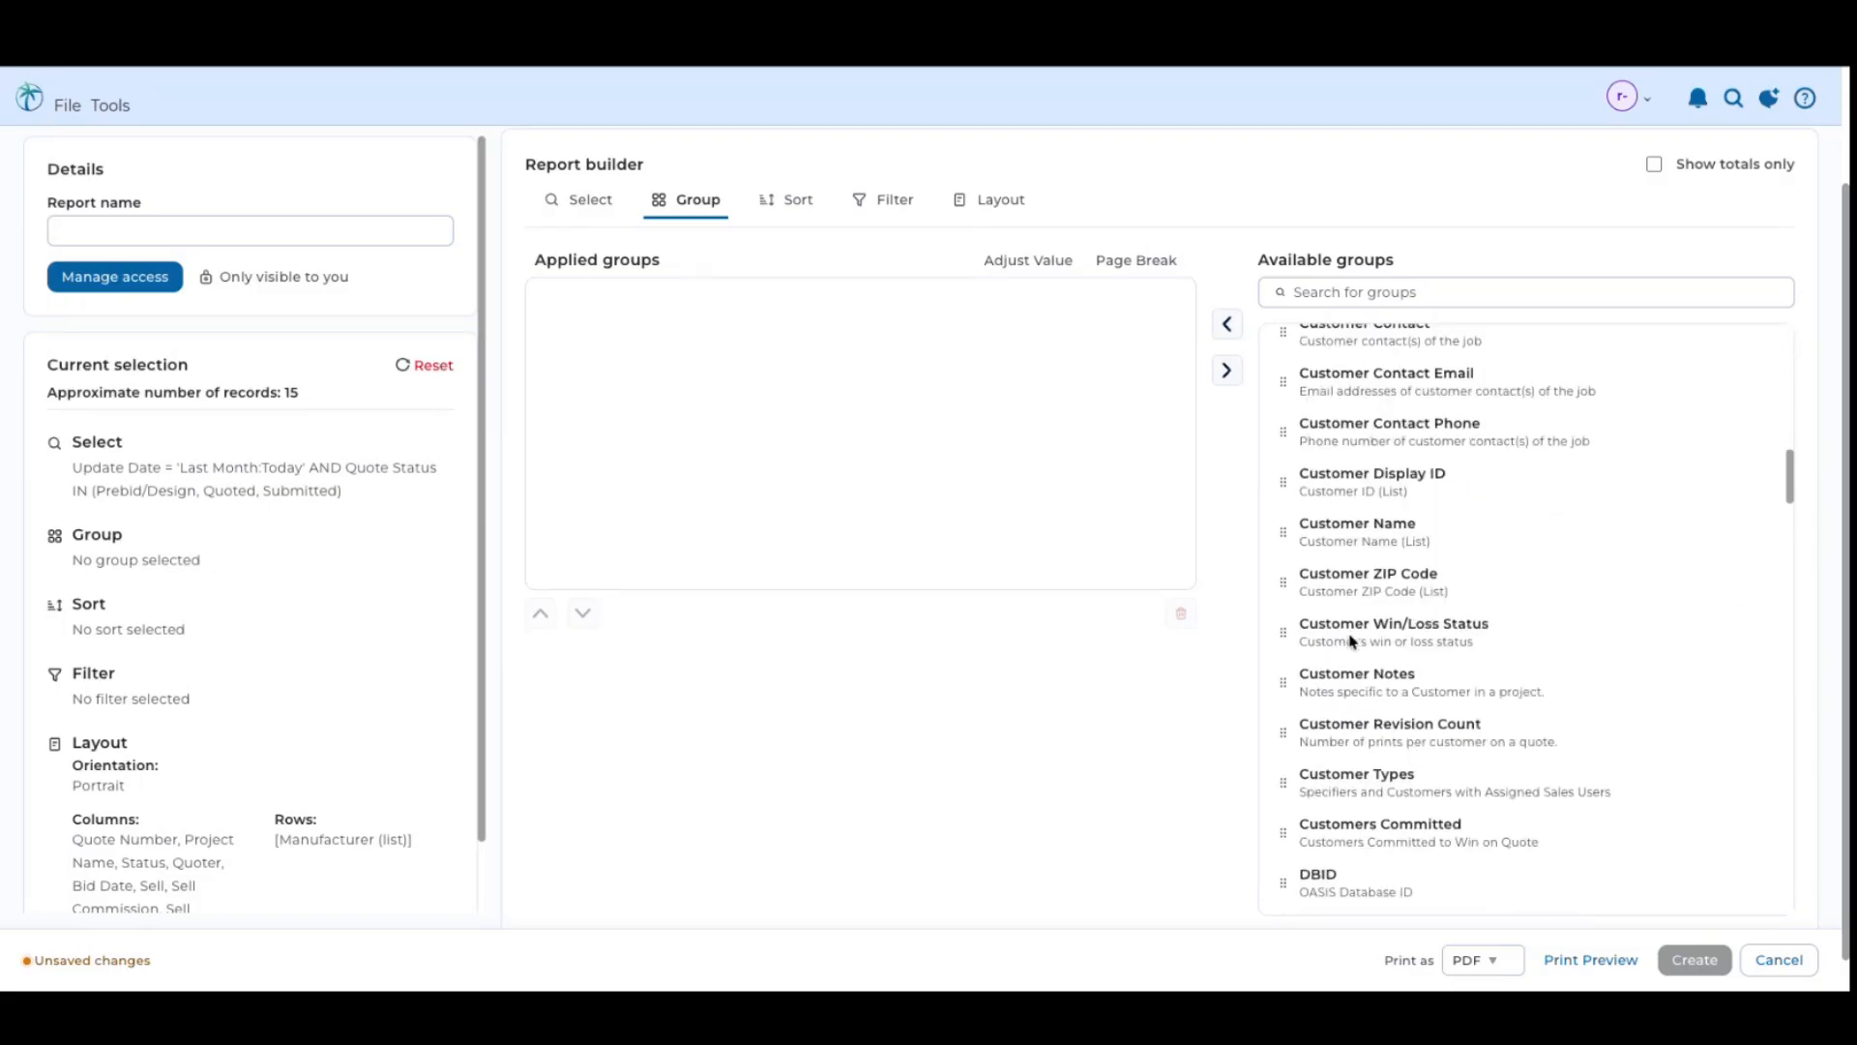
pyautogui.scroll(-5, 1352, 640)
pyautogui.scroll(9, 1351, 640)
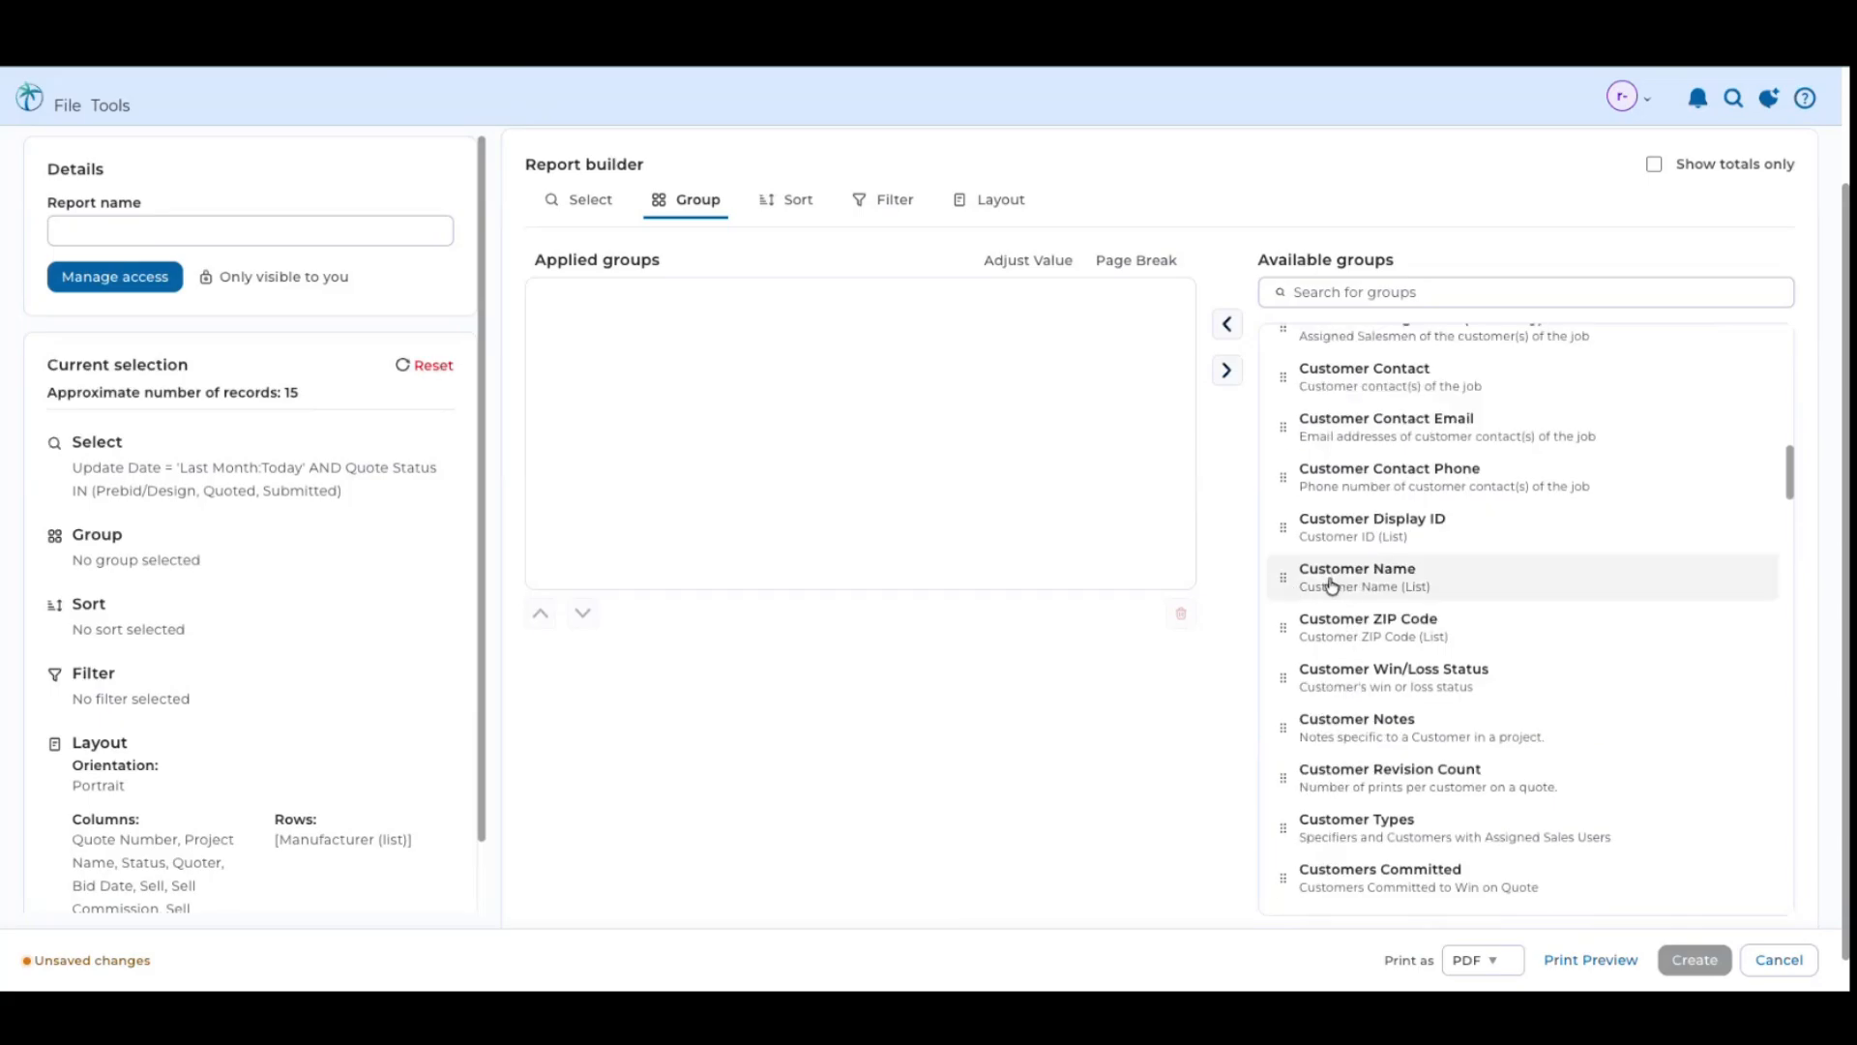
pyautogui.moveTo(1330, 583); pyautogui.dragTo(830, 358)
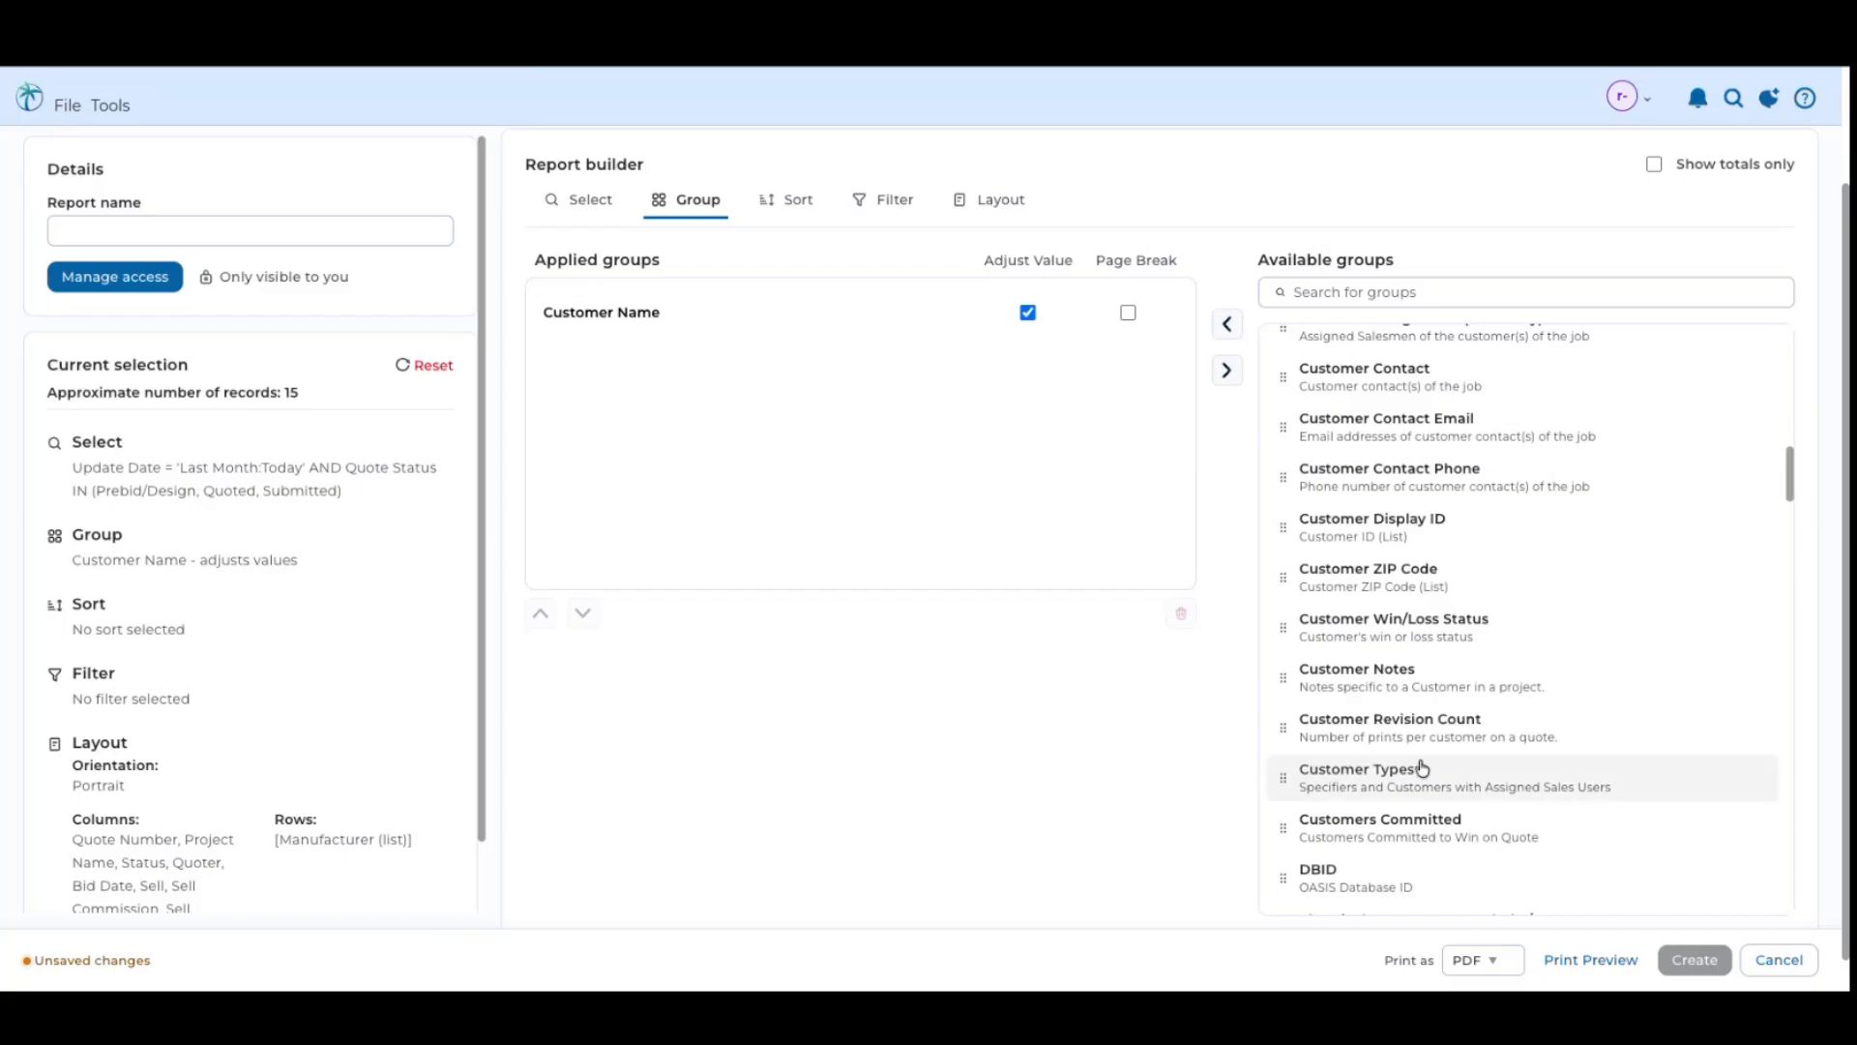
# Look through the available groups listed after the customer fields, down to the Ship To and Specifier entries
pyautogui.scroll(-12, 1422, 768)
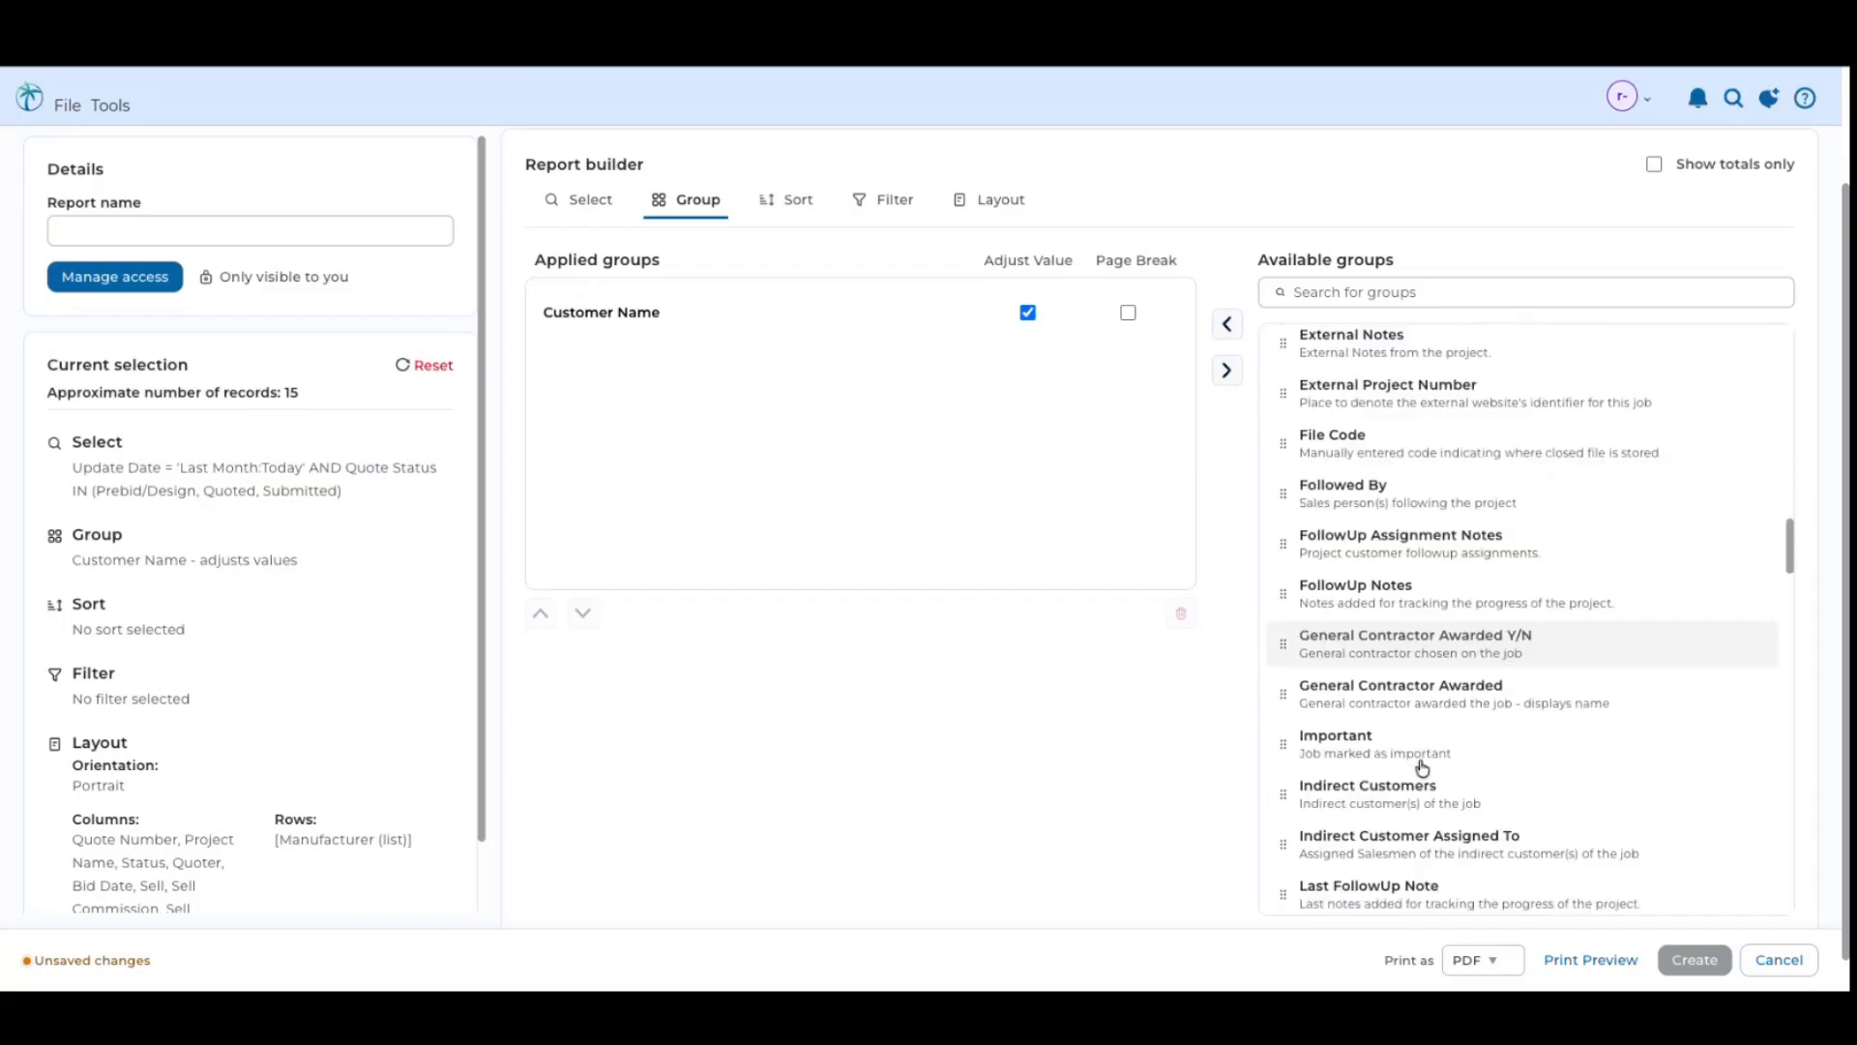
pyautogui.scroll(-6, 1422, 768)
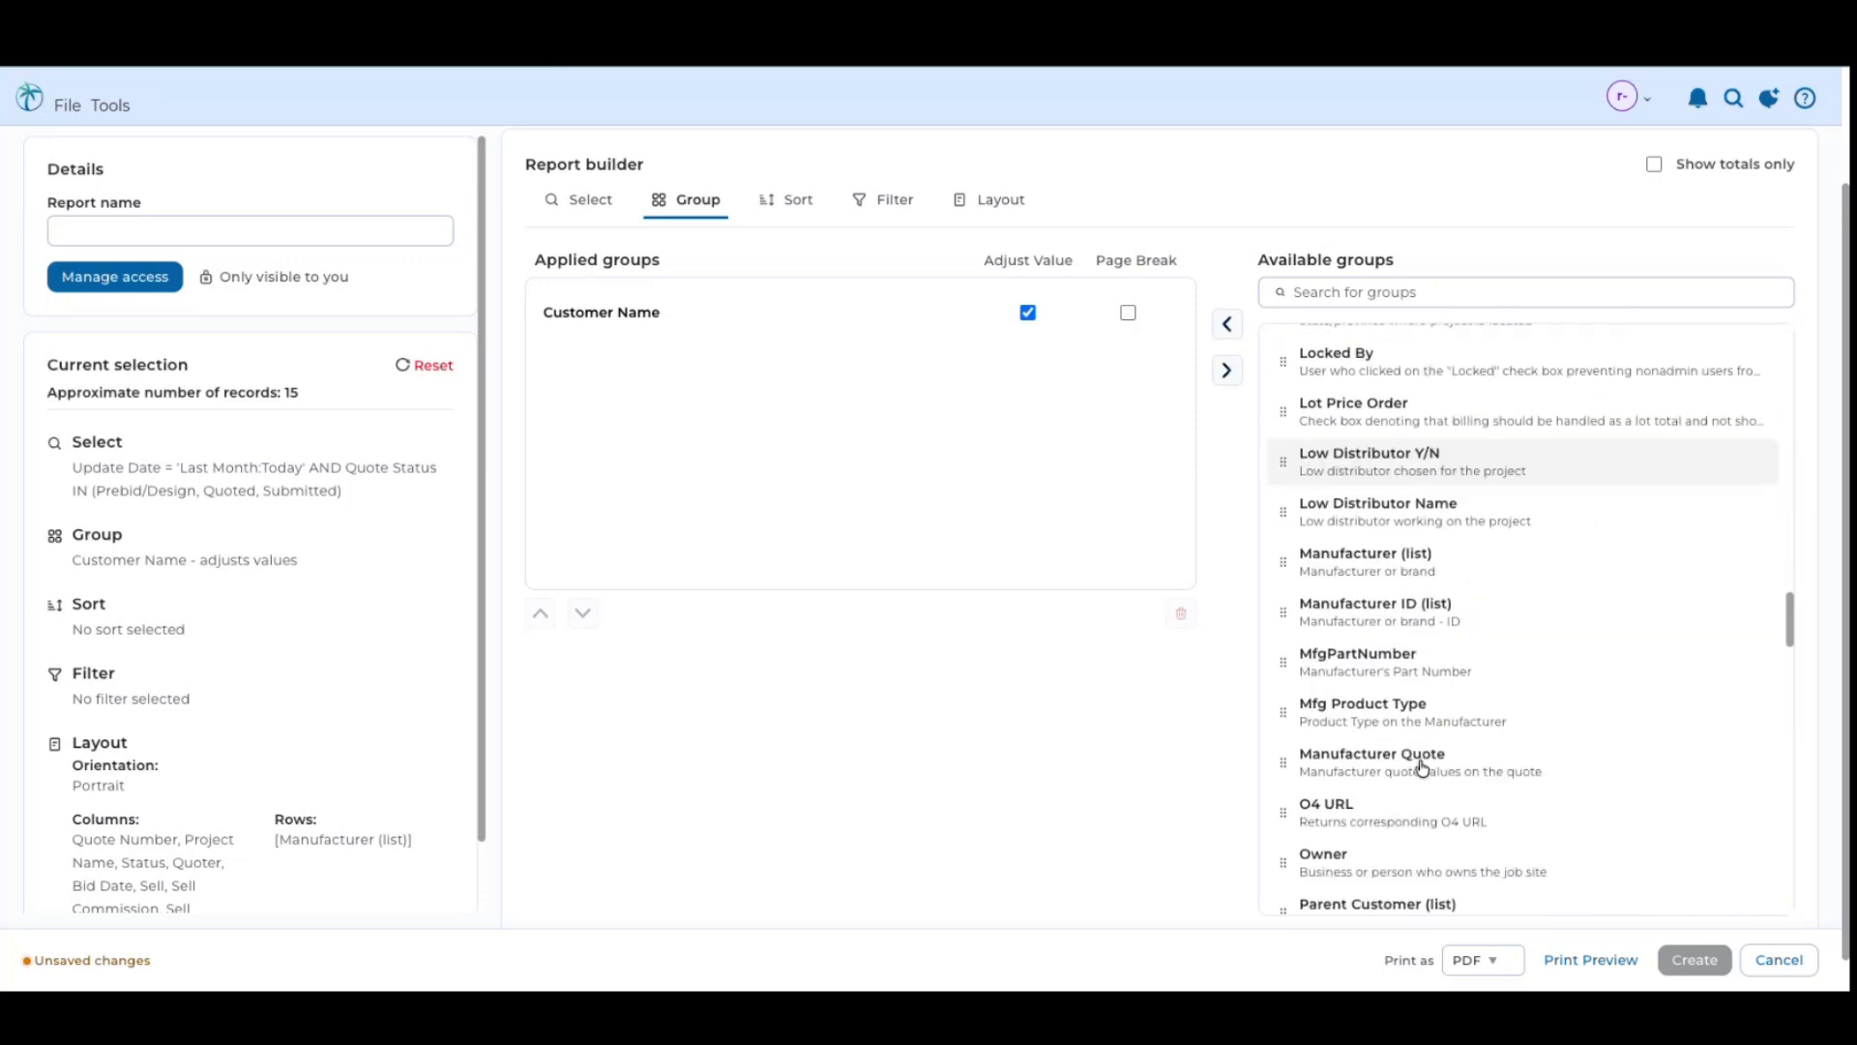
pyautogui.scroll(-6, 1421, 768)
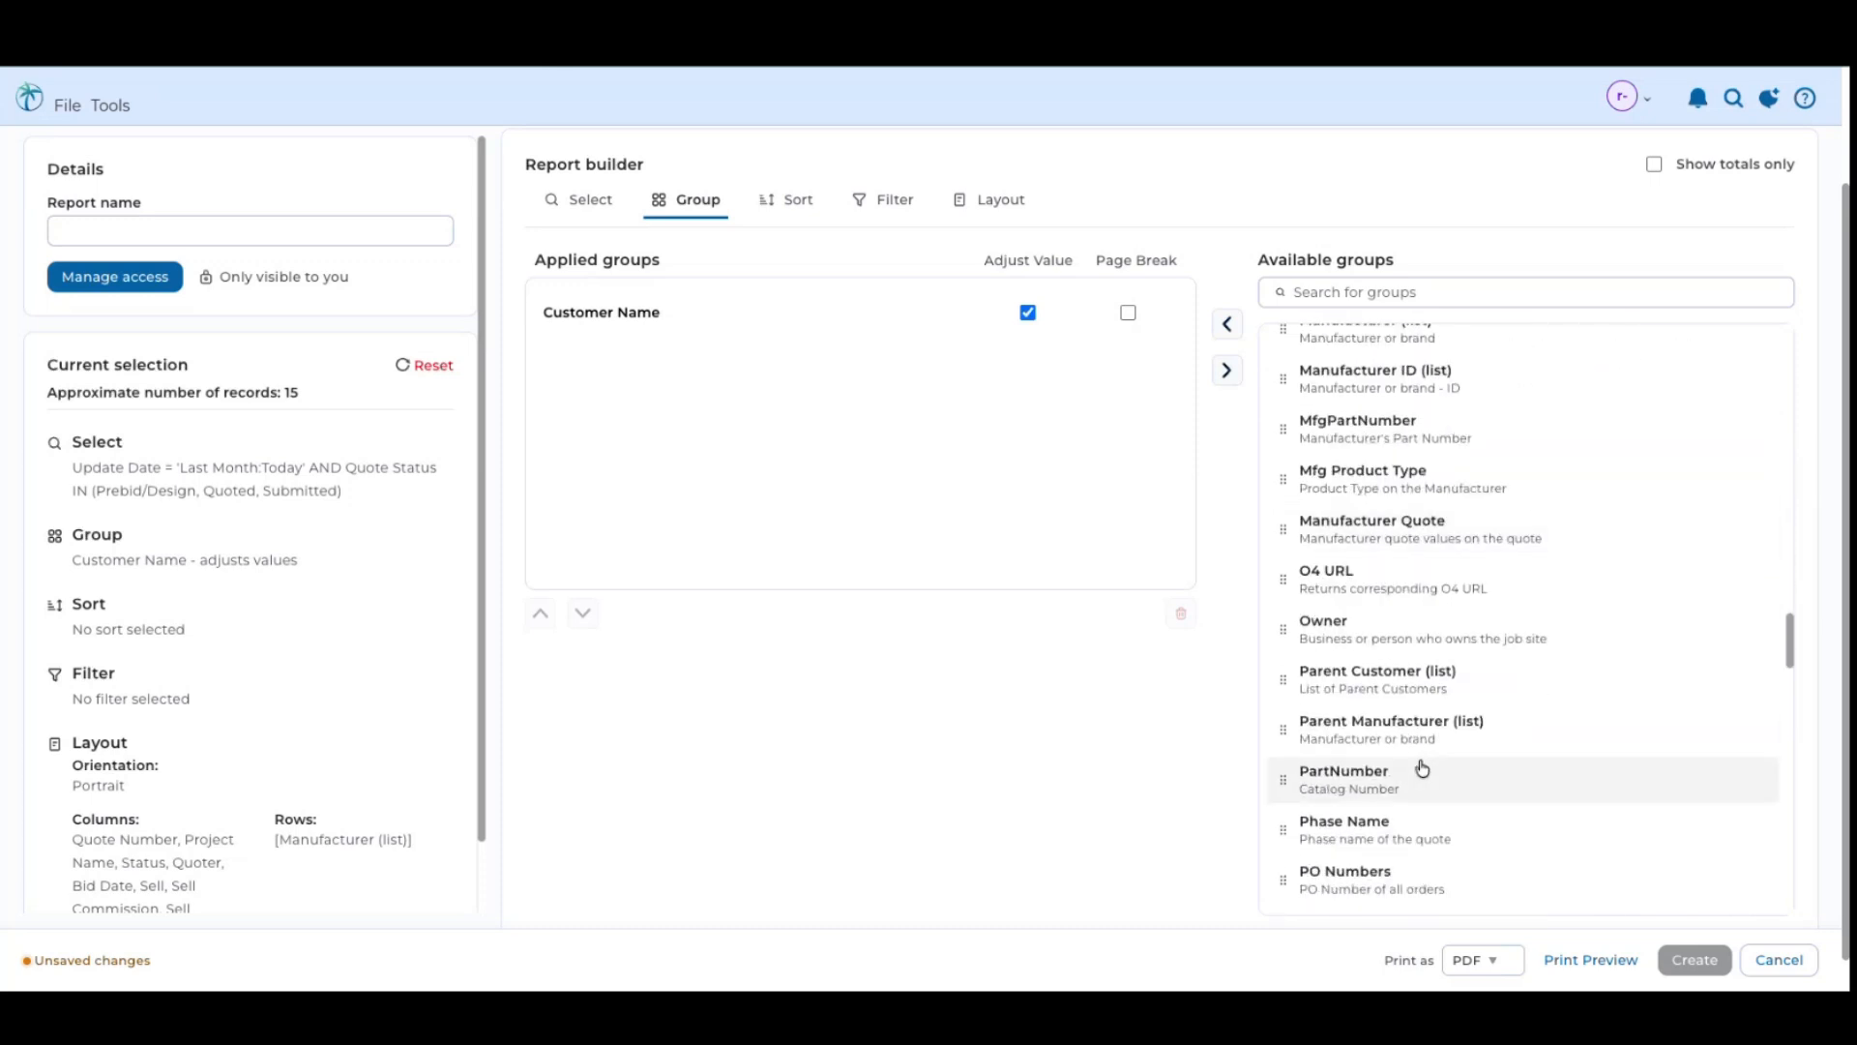
pyautogui.scroll(-2, 1422, 768)
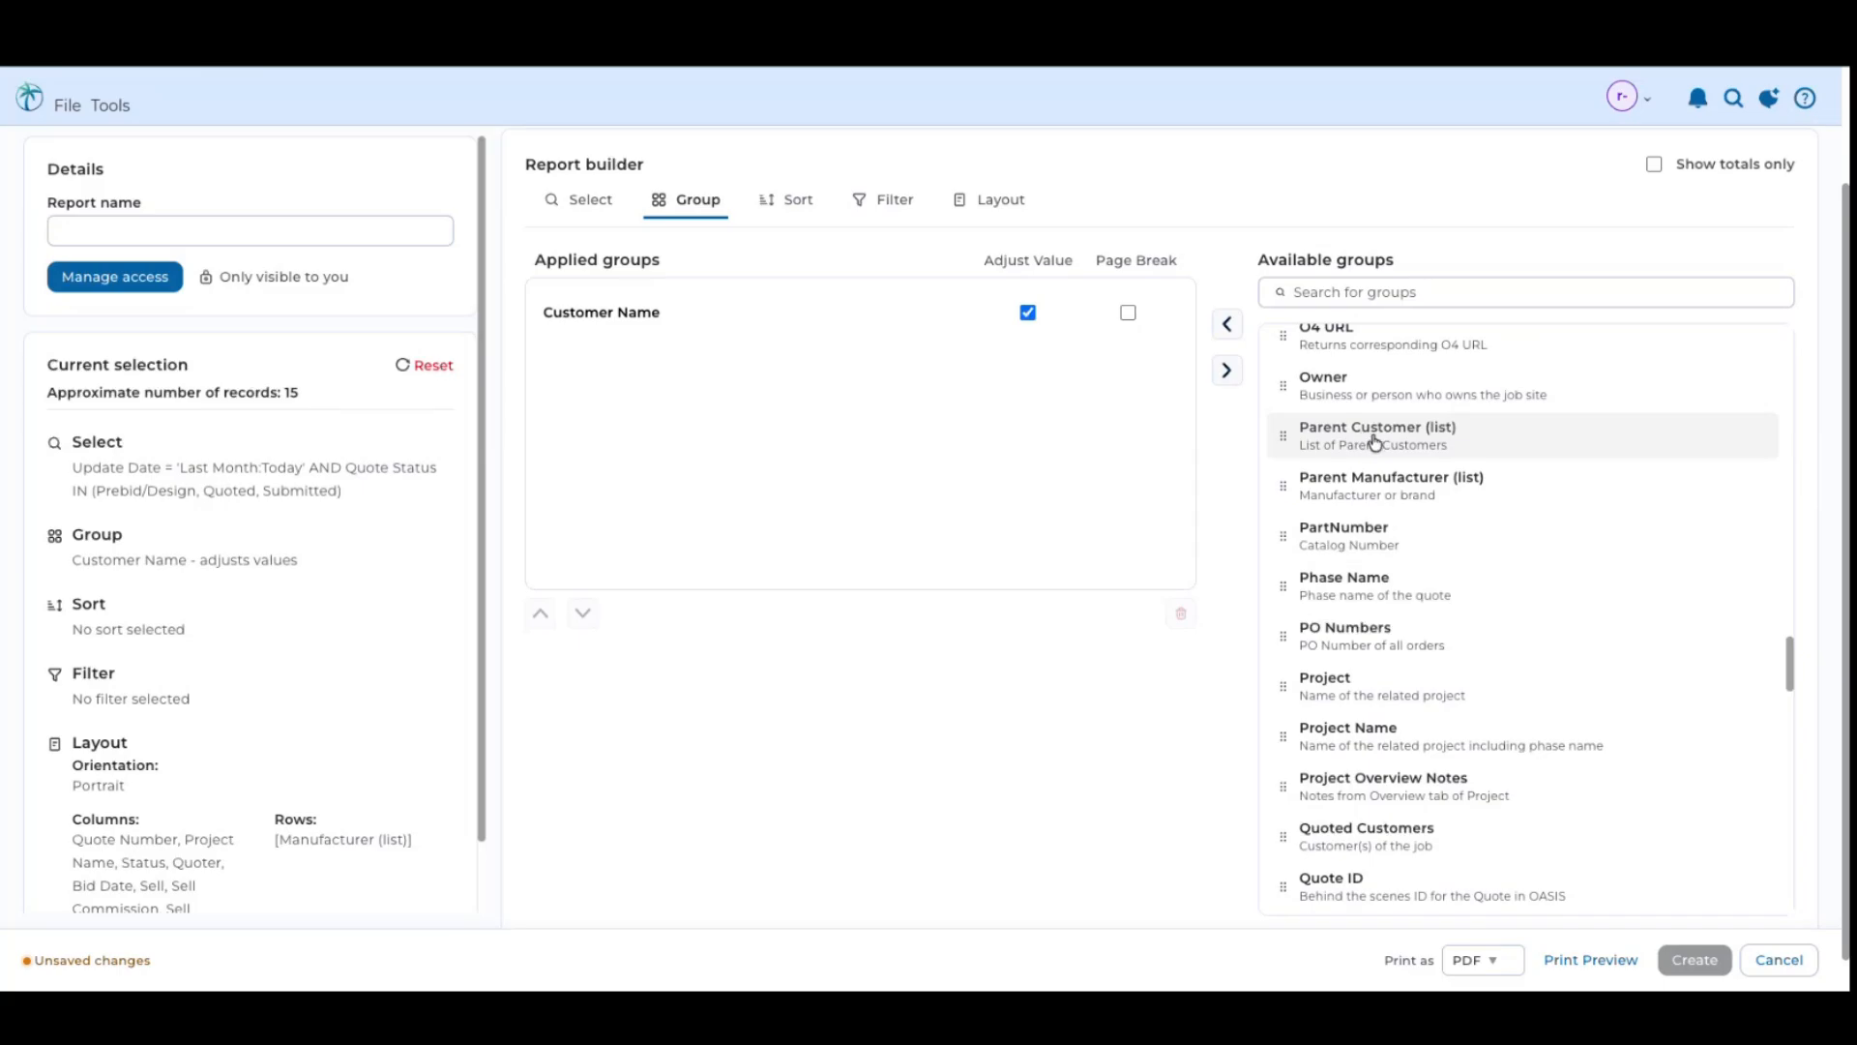
pyautogui.scroll(-8, 1374, 698)
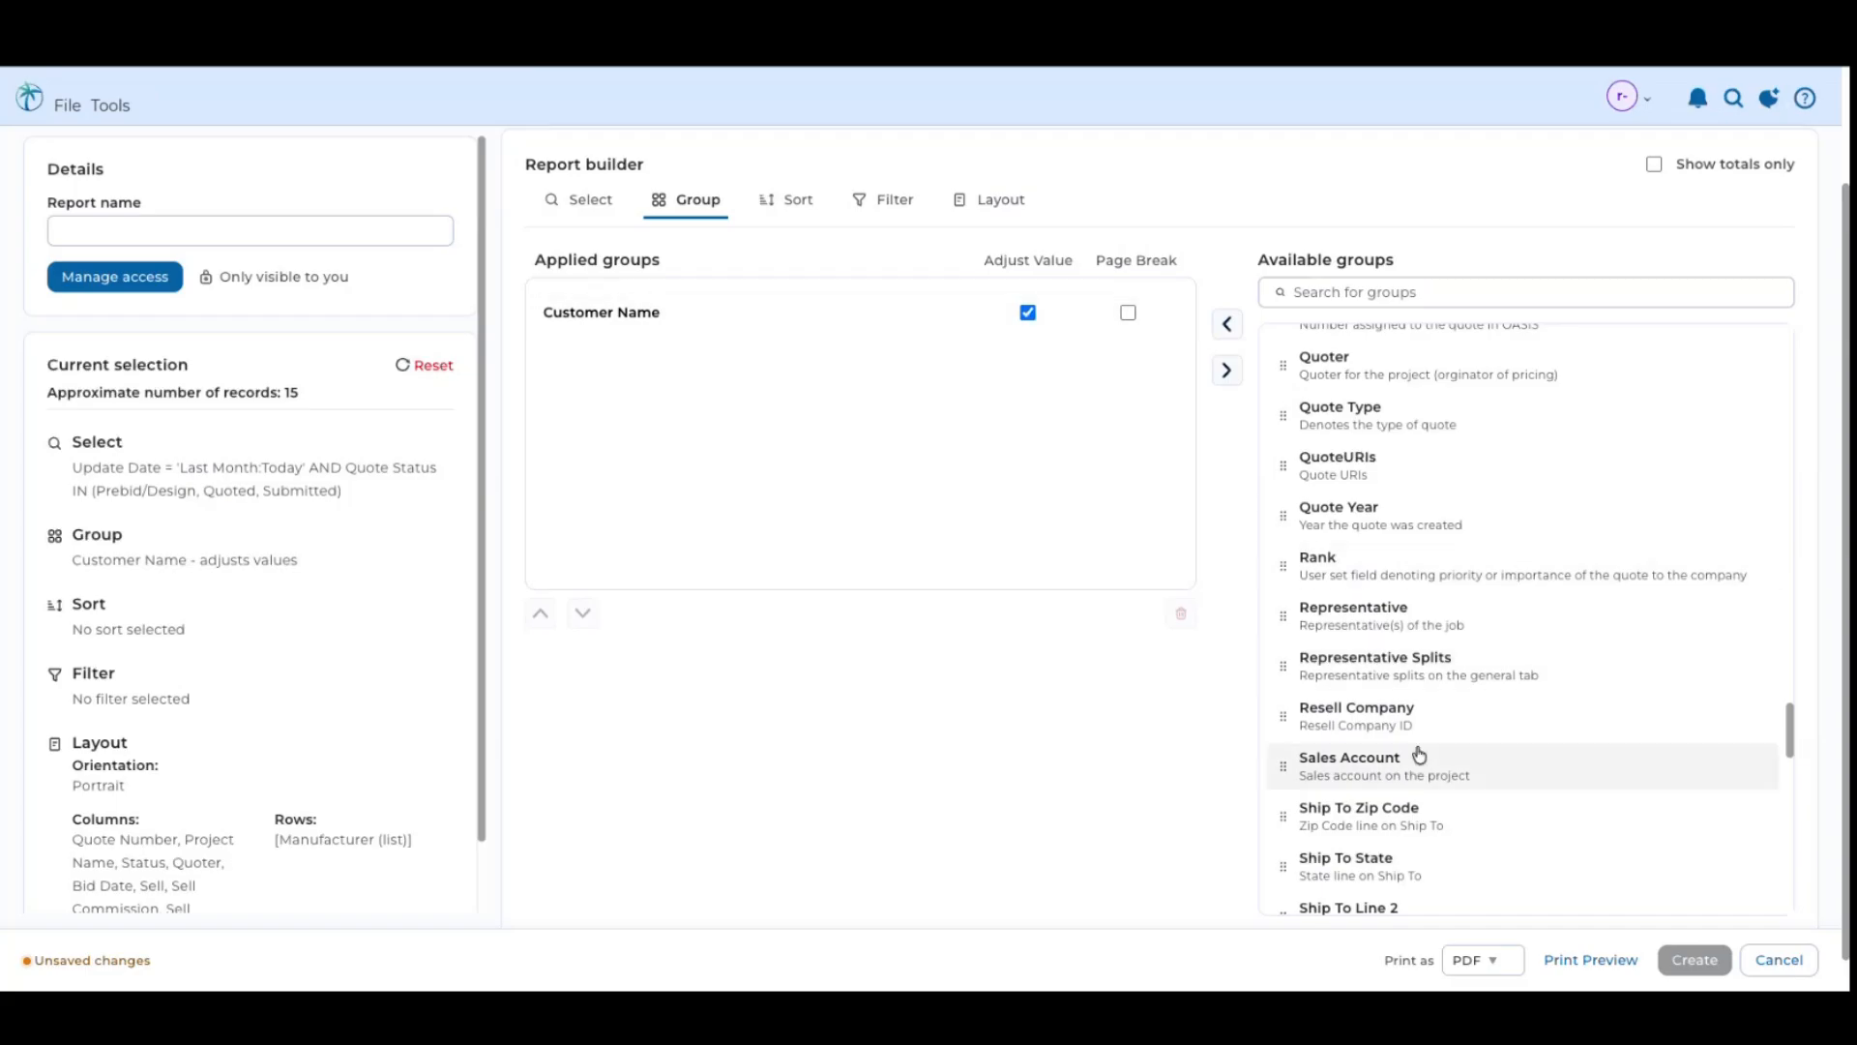
pyautogui.scroll(-3, 1412, 750)
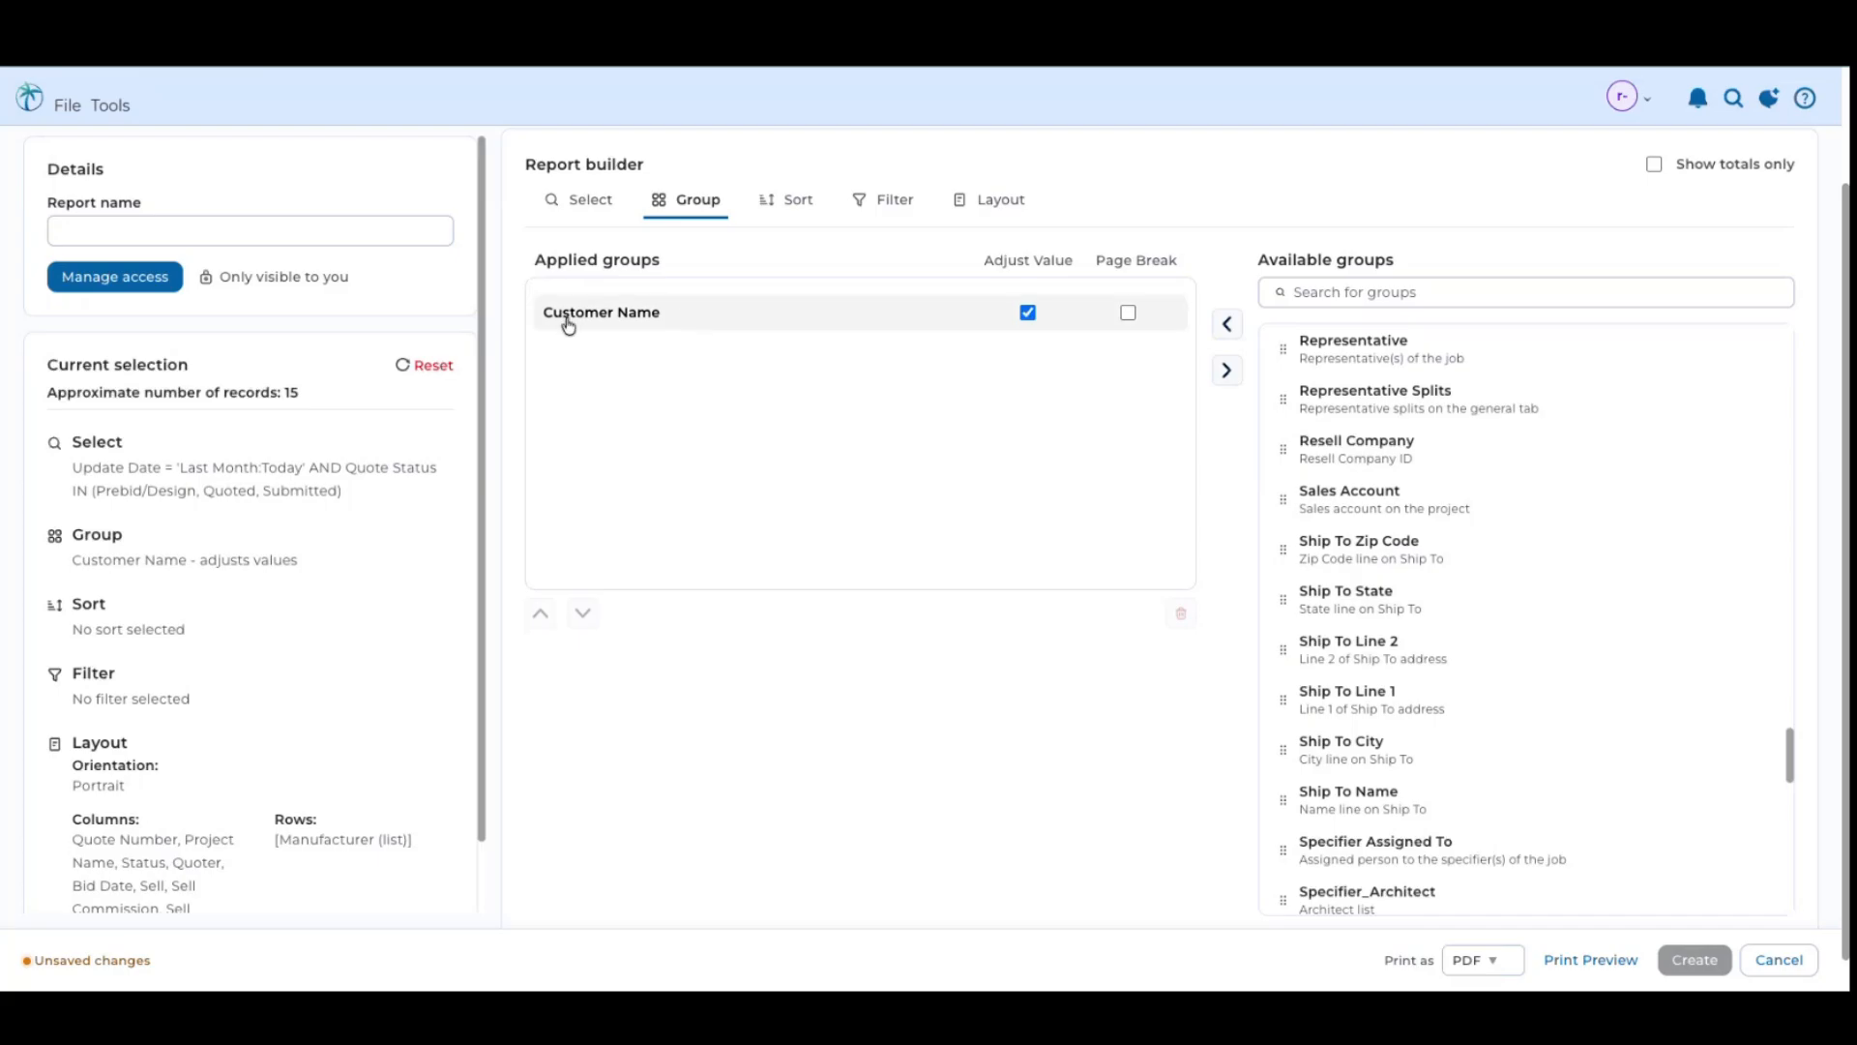
# Compare the fields available for sorting with the fields displayed in the report layout's columns
pyautogui.click(788, 212)
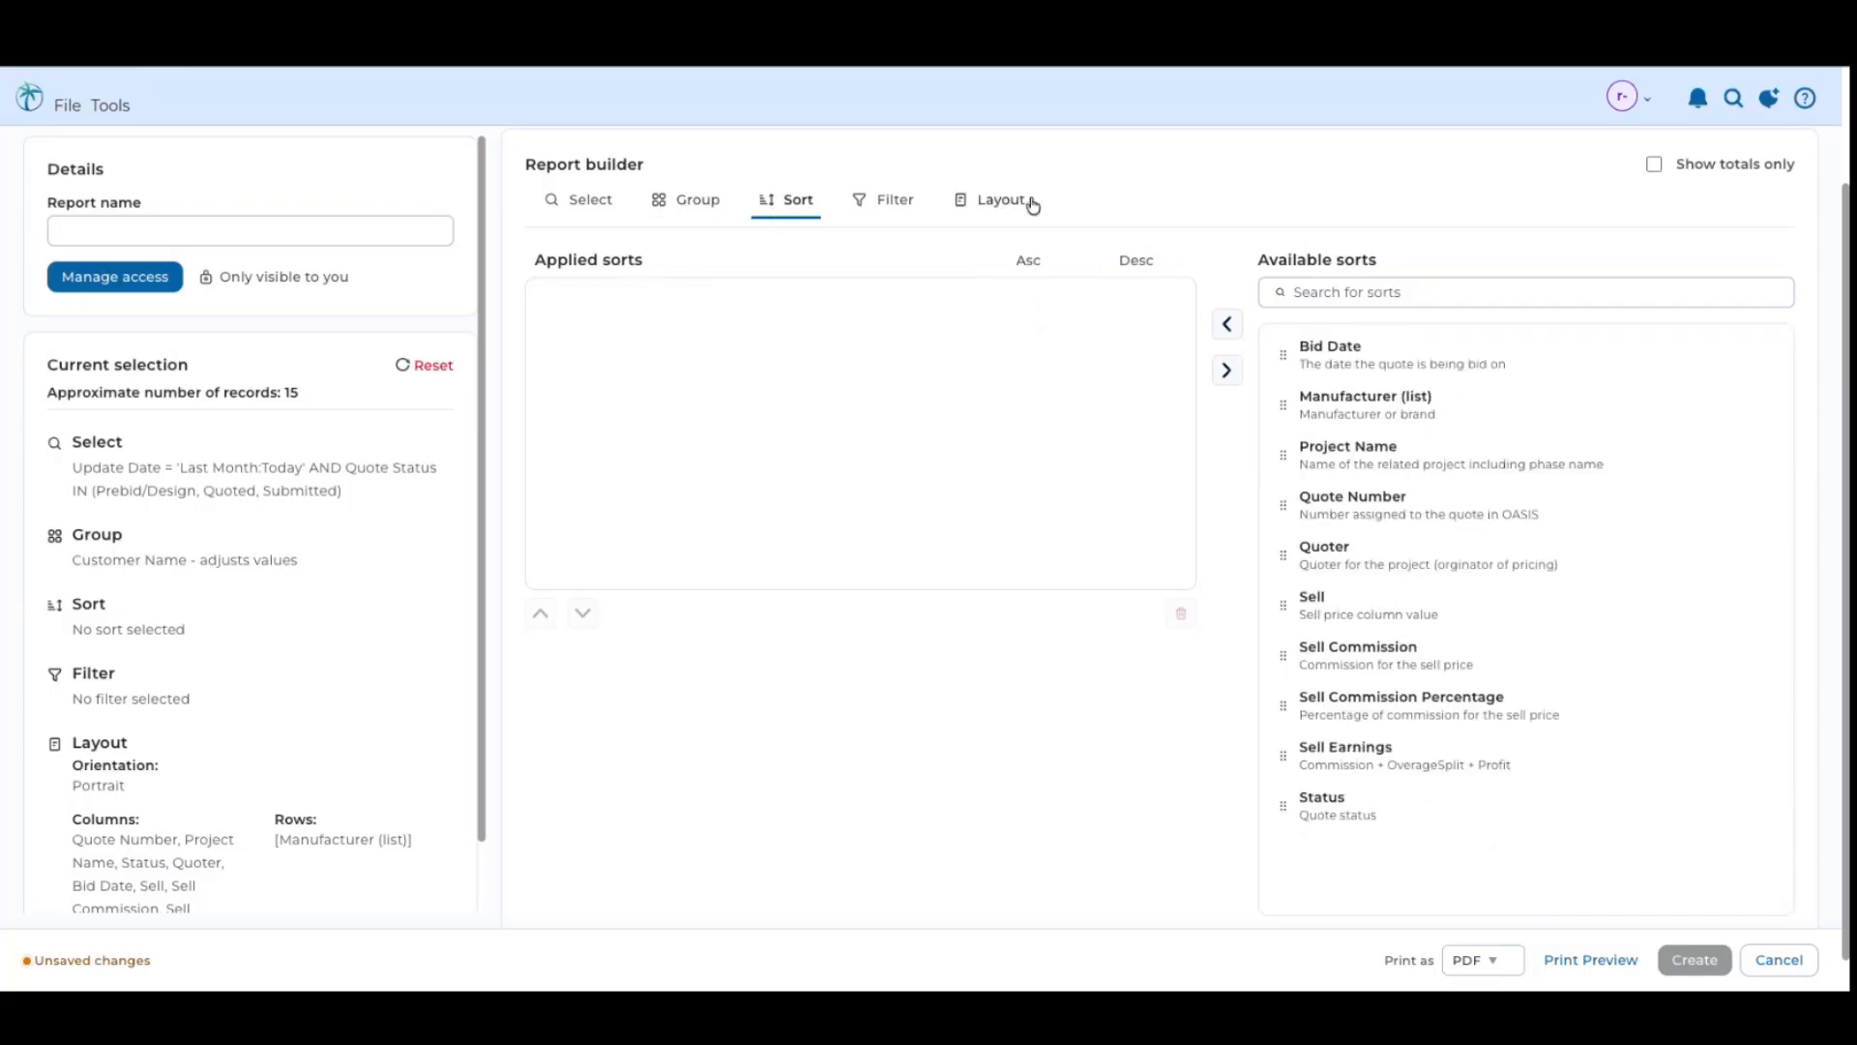
pyautogui.click(992, 200)
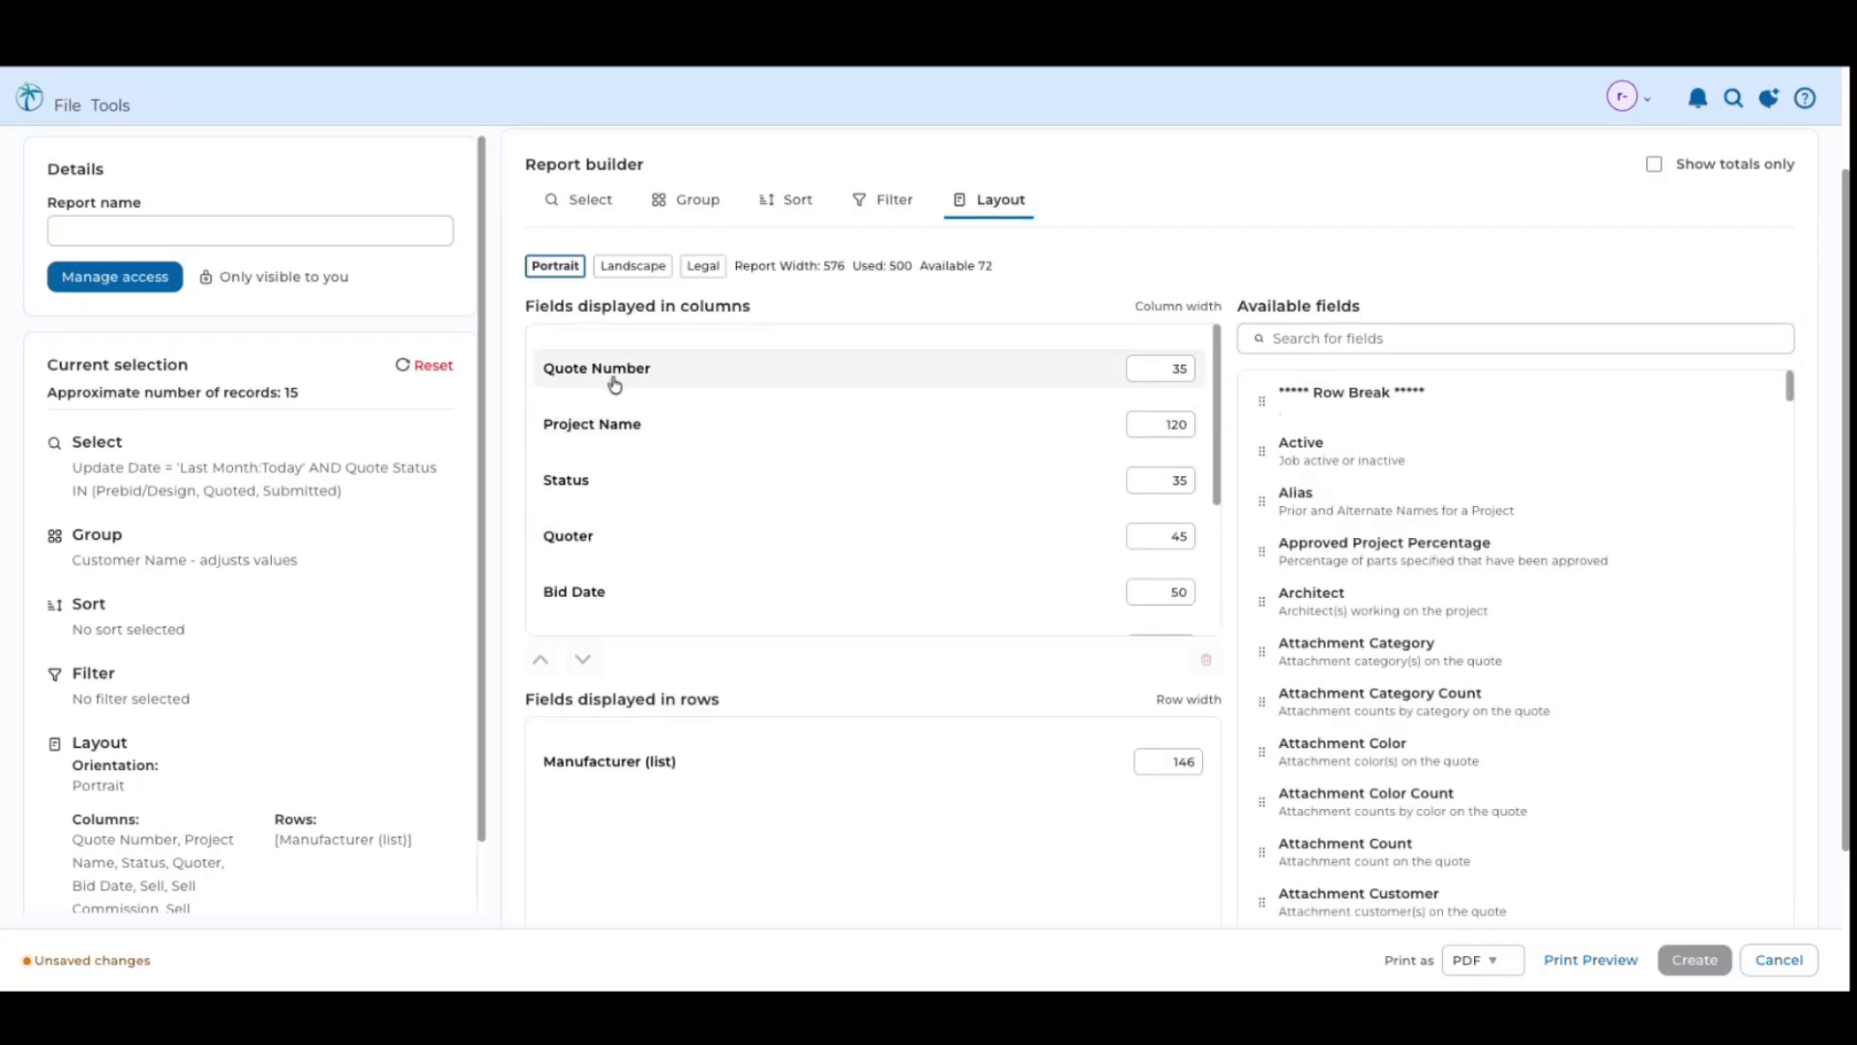
pyautogui.scroll(-4, 604, 418)
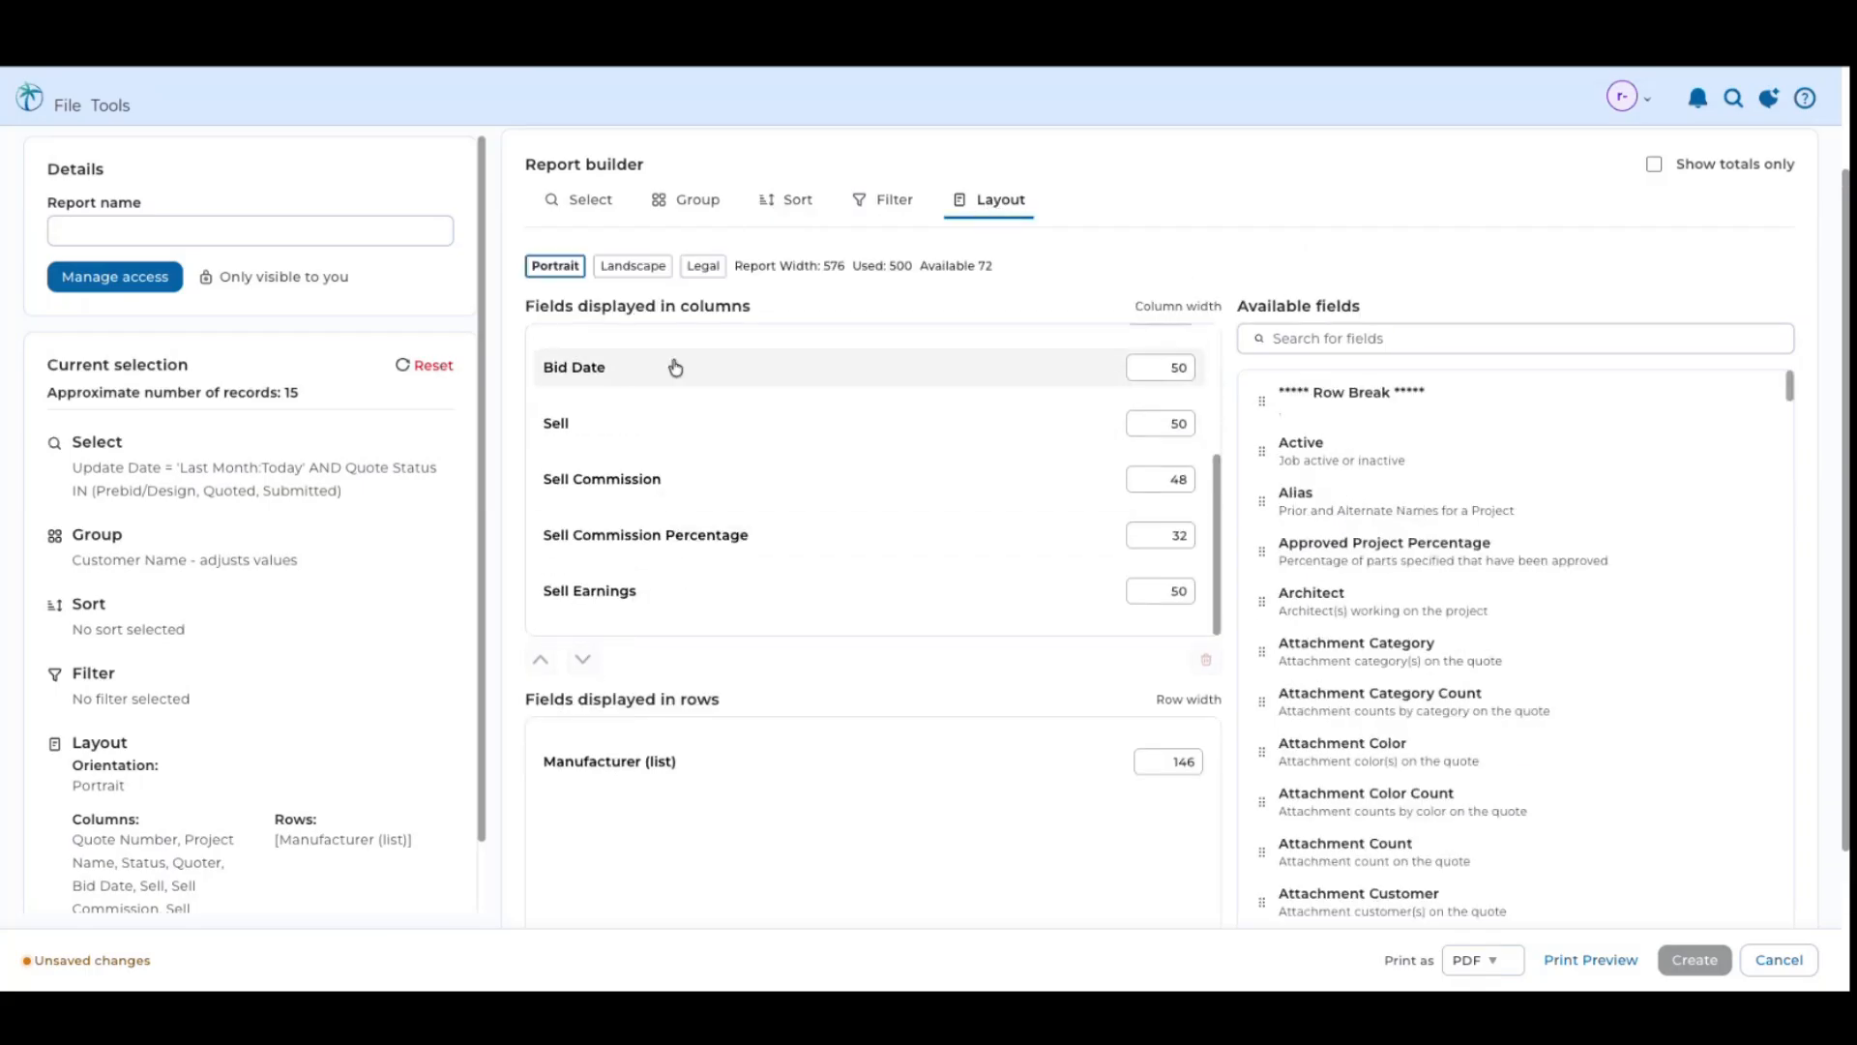
pyautogui.click(794, 201)
pyautogui.scroll(-1, 1335, 484)
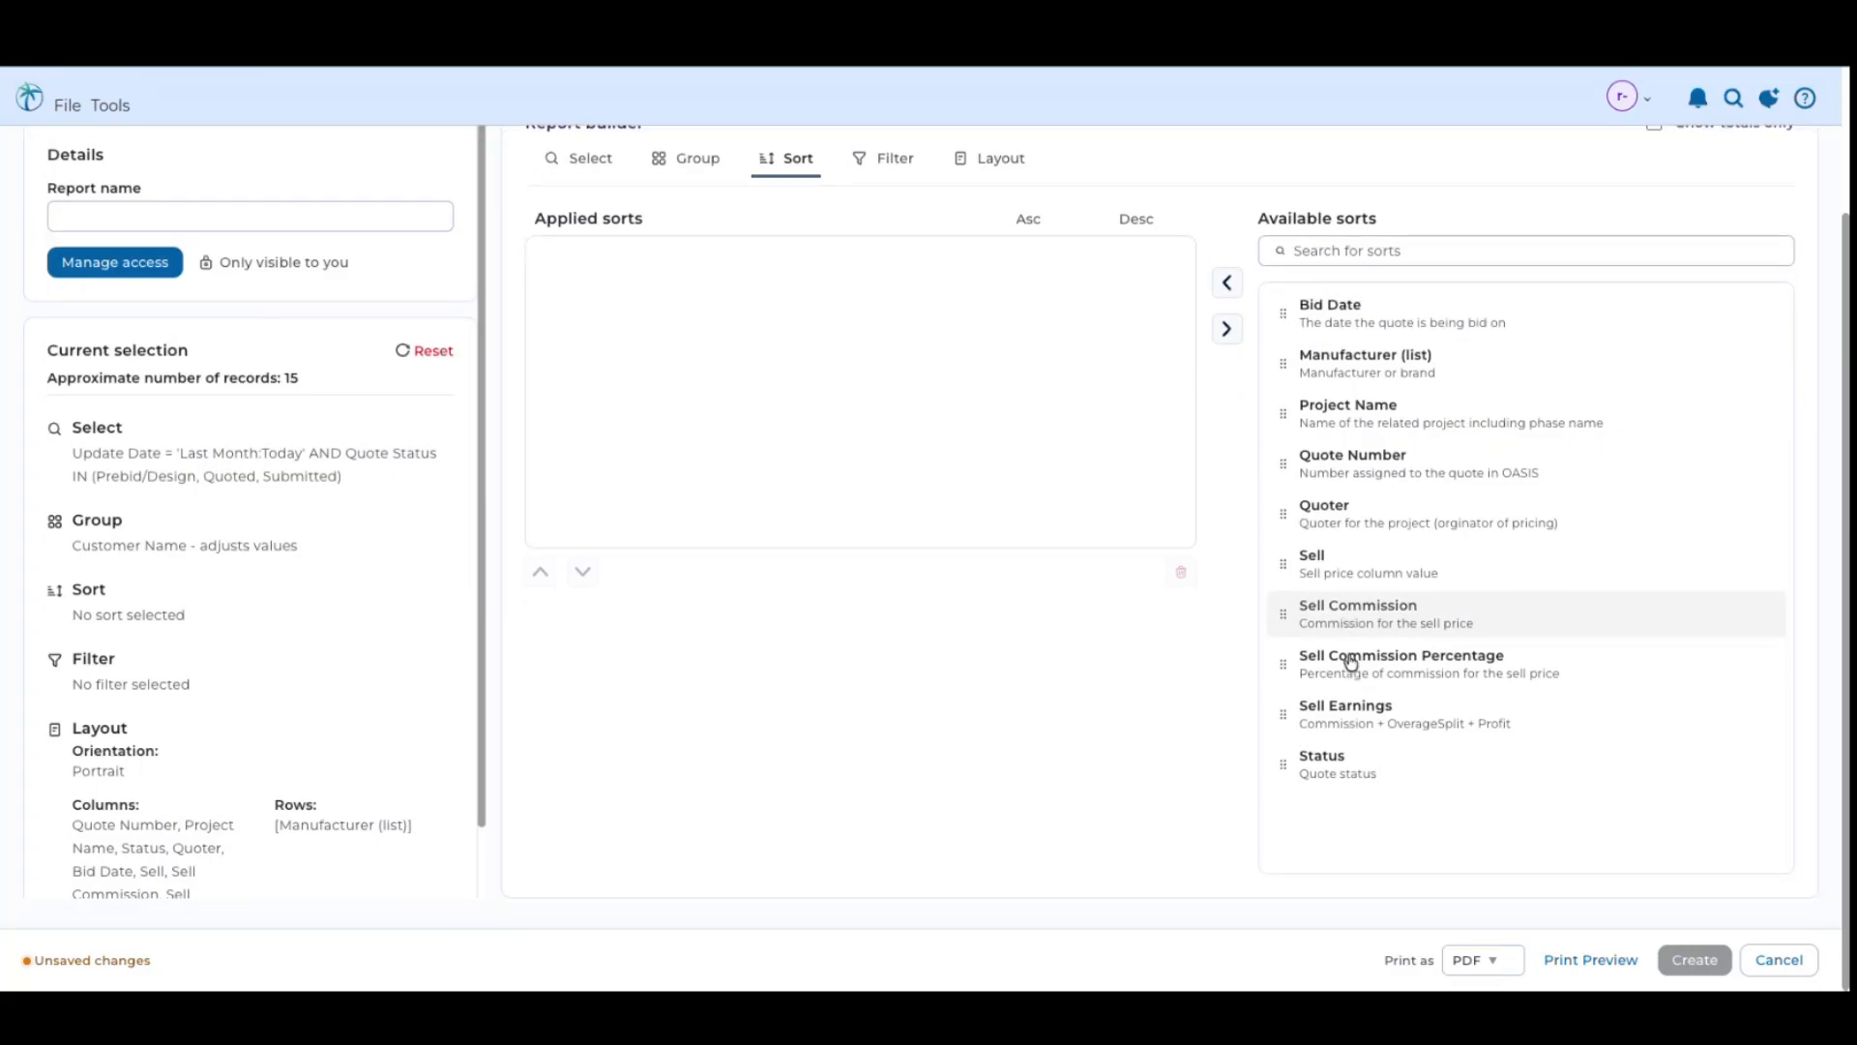
pyautogui.scroll(3, 1369, 352)
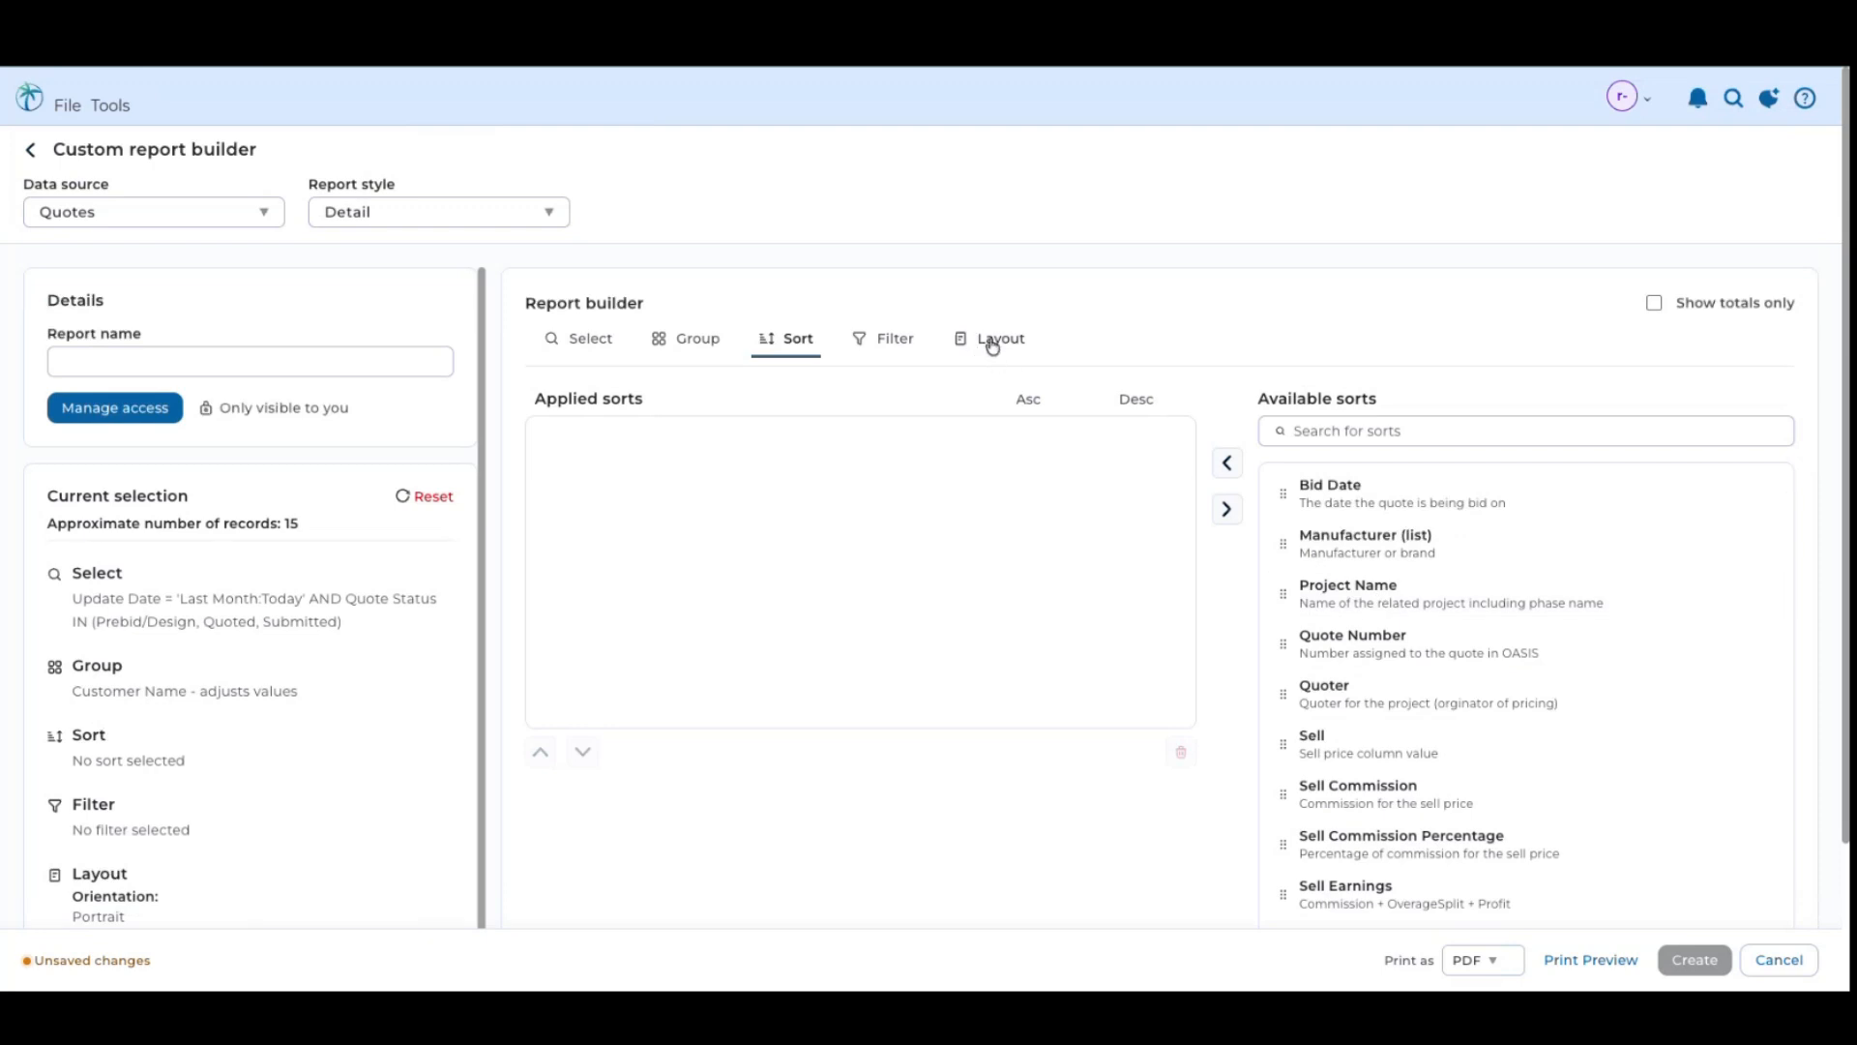
# Check the applied group field and add Customer Name to the report's applied filters
pyautogui.click(878, 354)
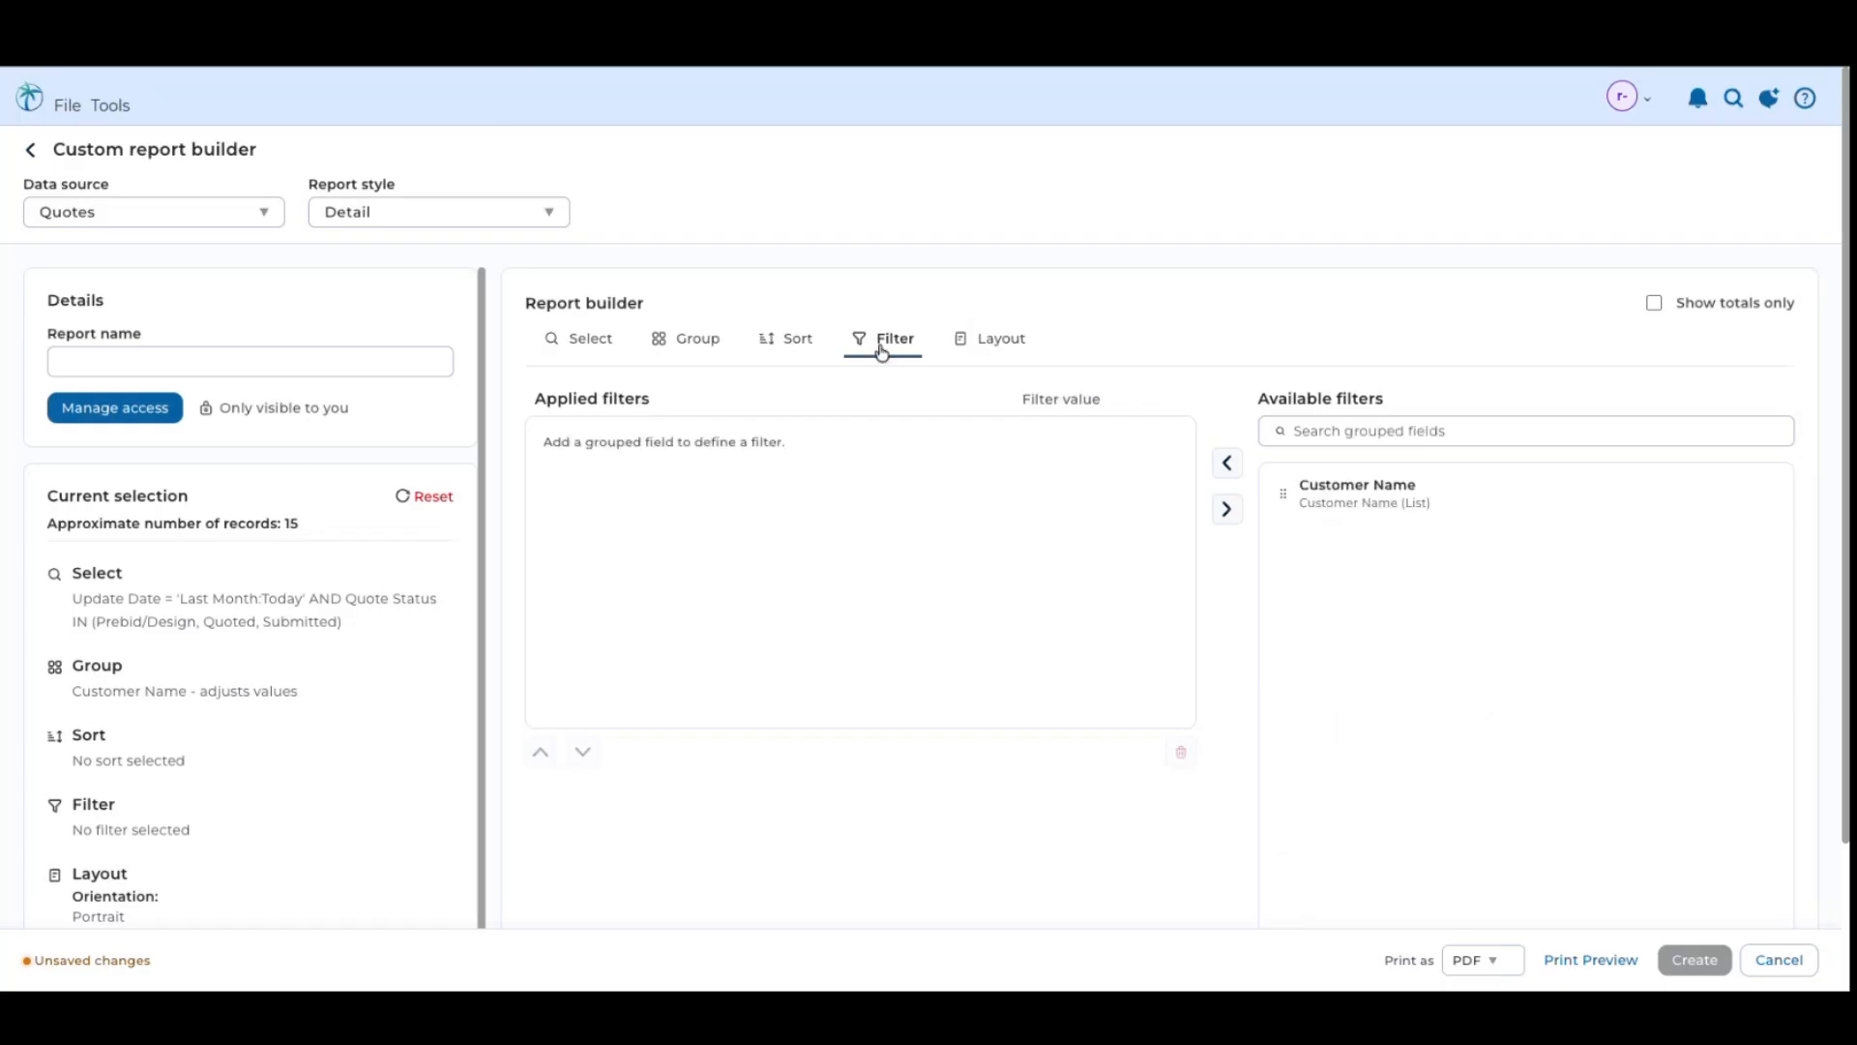
pyautogui.click(696, 343)
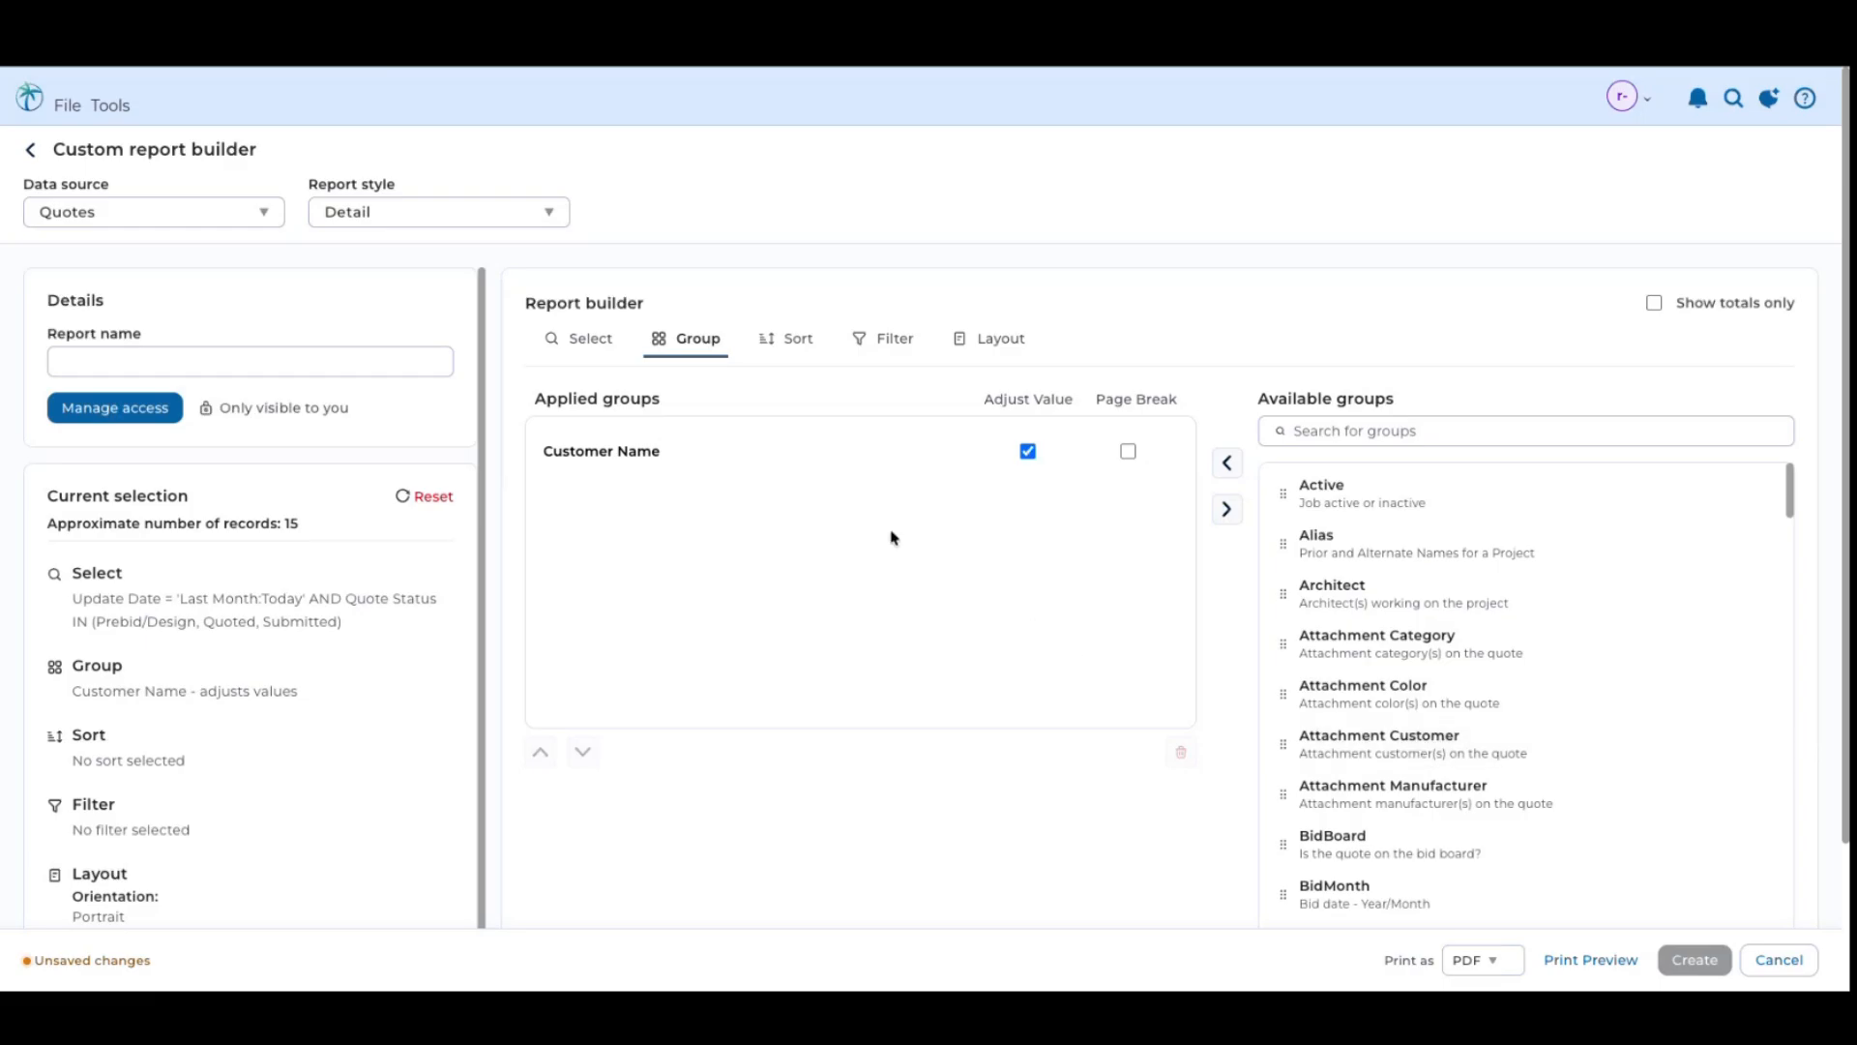
pyautogui.click(882, 348)
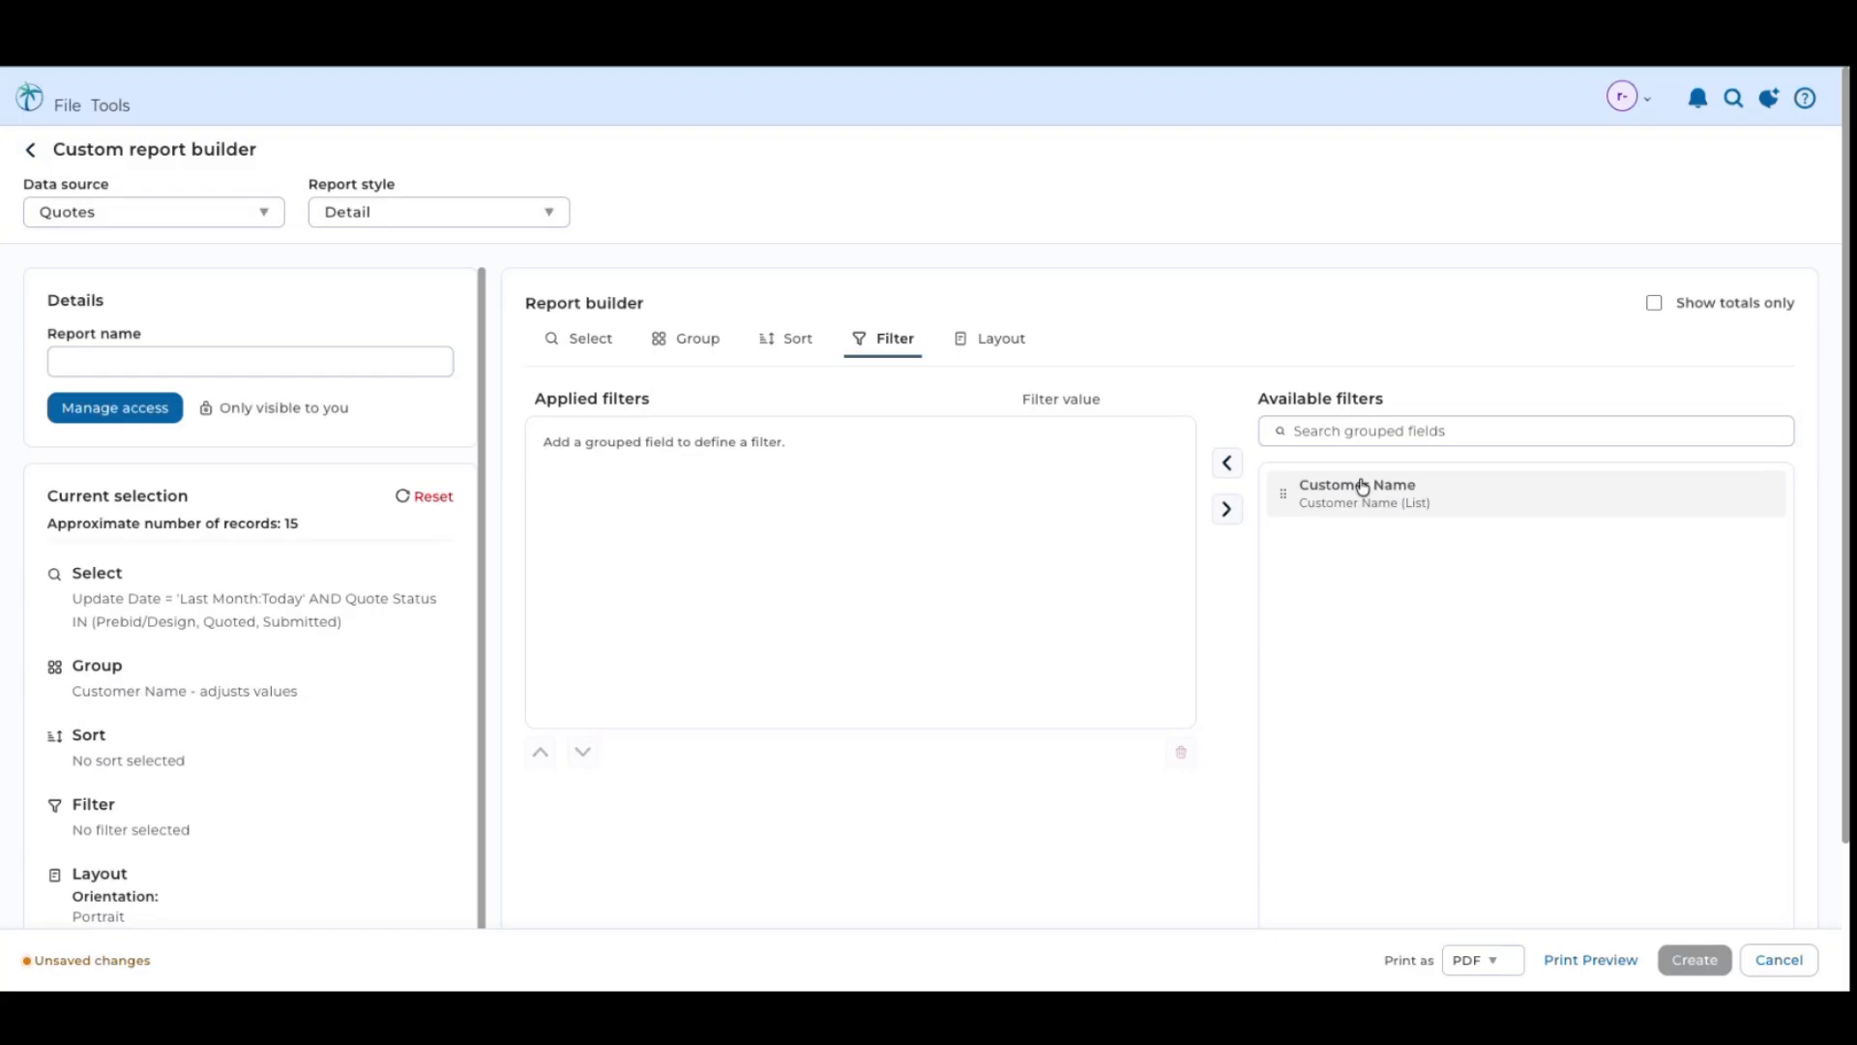
pyautogui.moveTo(1363, 487); pyautogui.dragTo(771, 435)
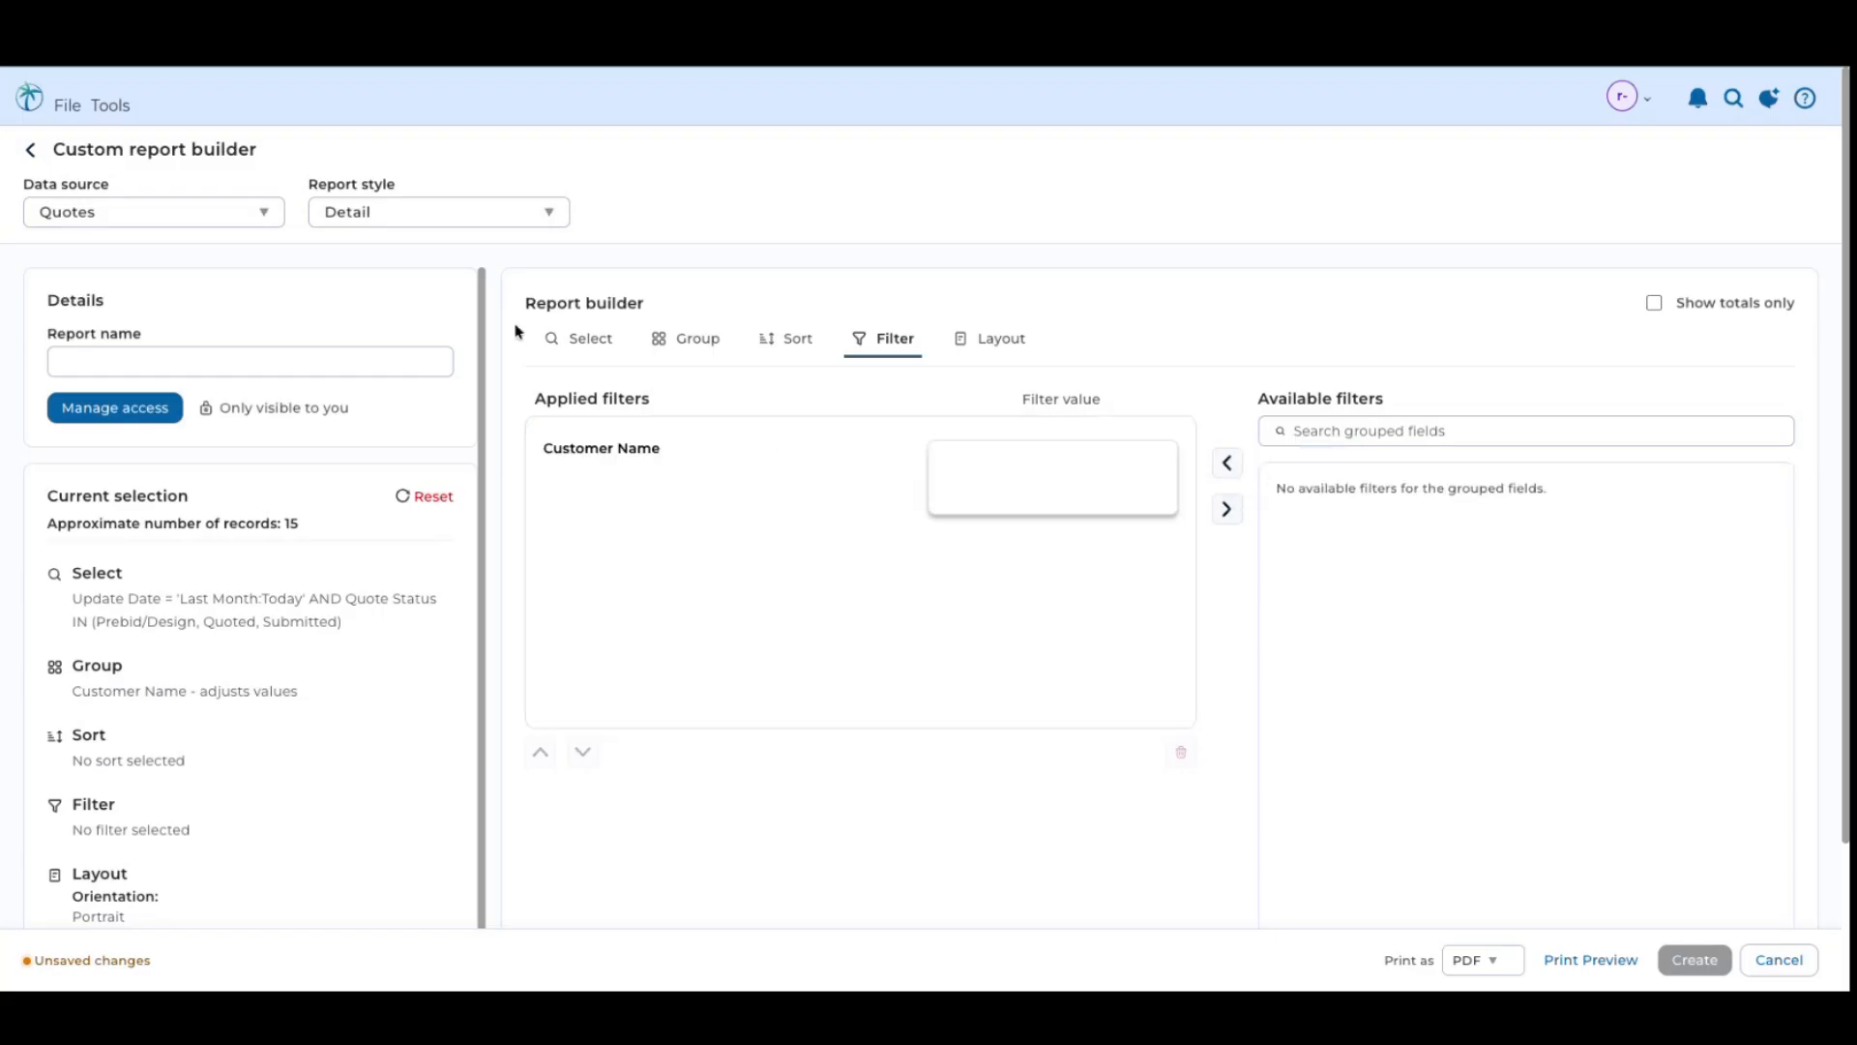
# Look through the customer choices for the Customer Name filter and try to move the filter out of the applied filters
pyautogui.click(946, 454)
pyautogui.scroll(-8, 963, 566)
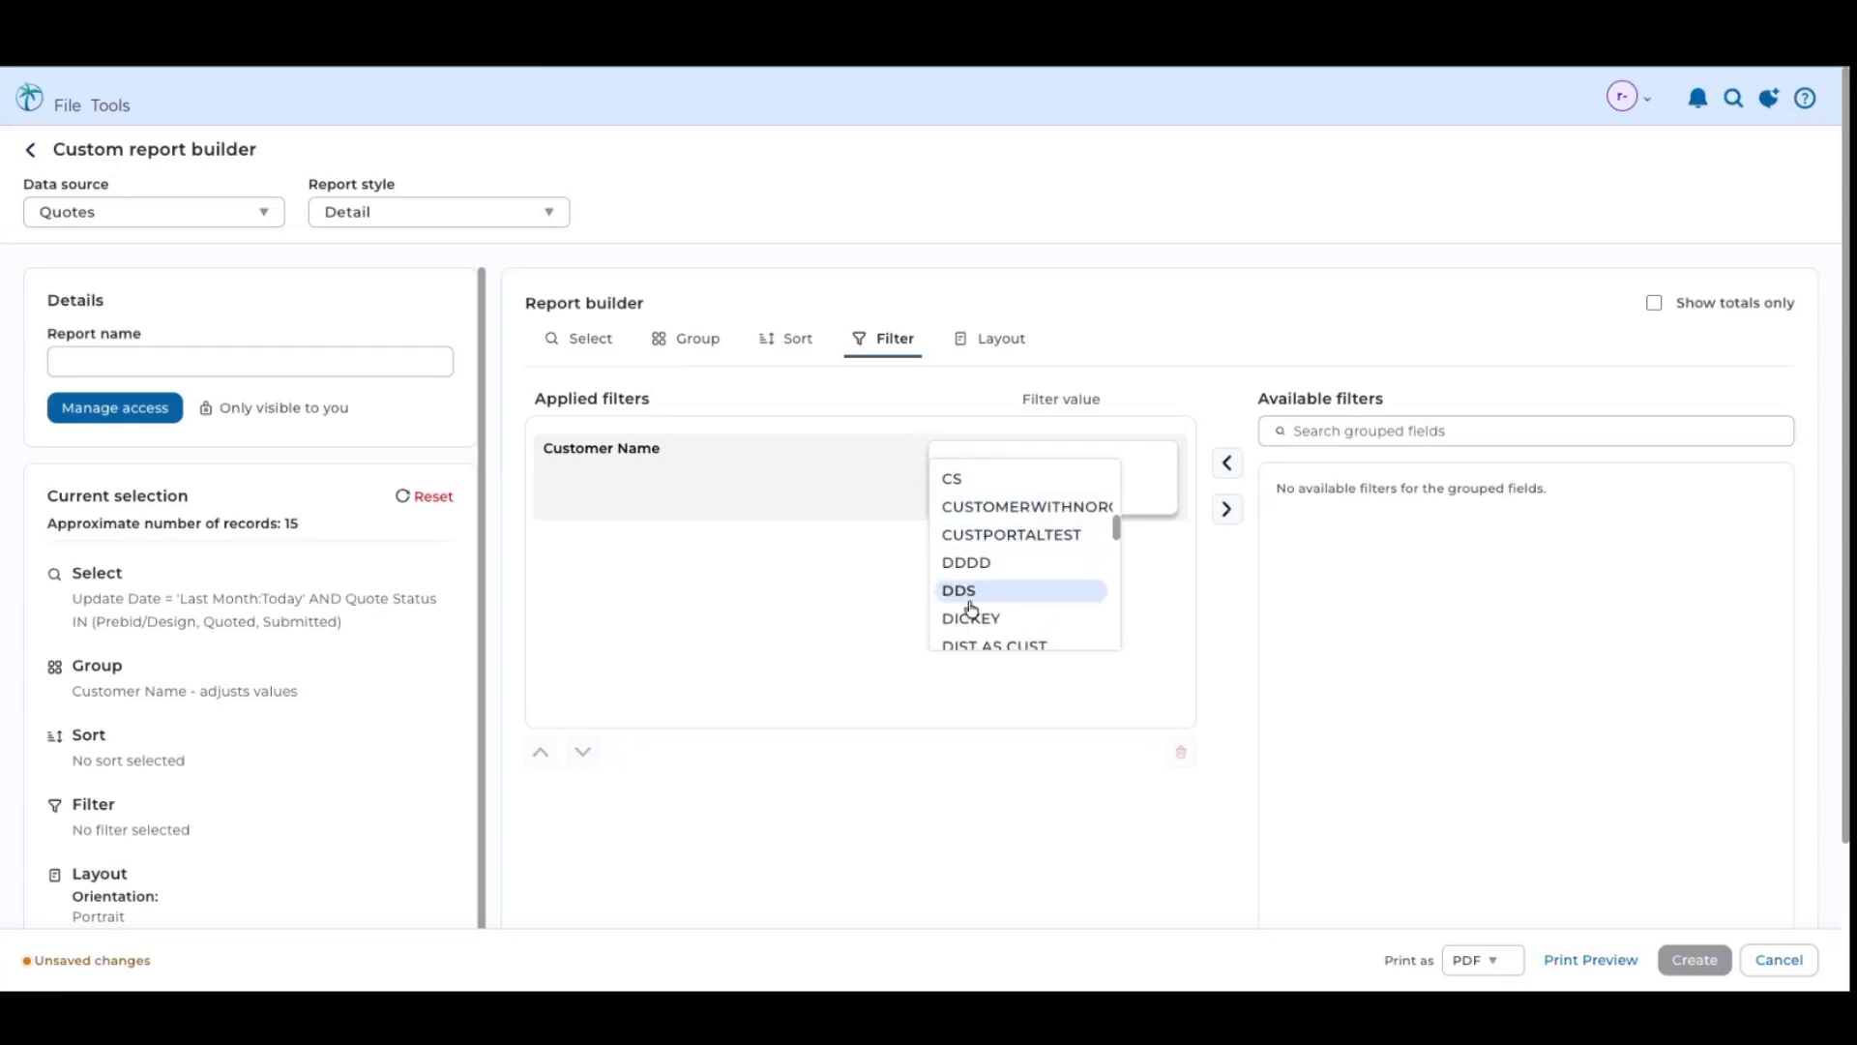
pyautogui.scroll(-5, 969, 609)
pyautogui.scroll(-3, 971, 610)
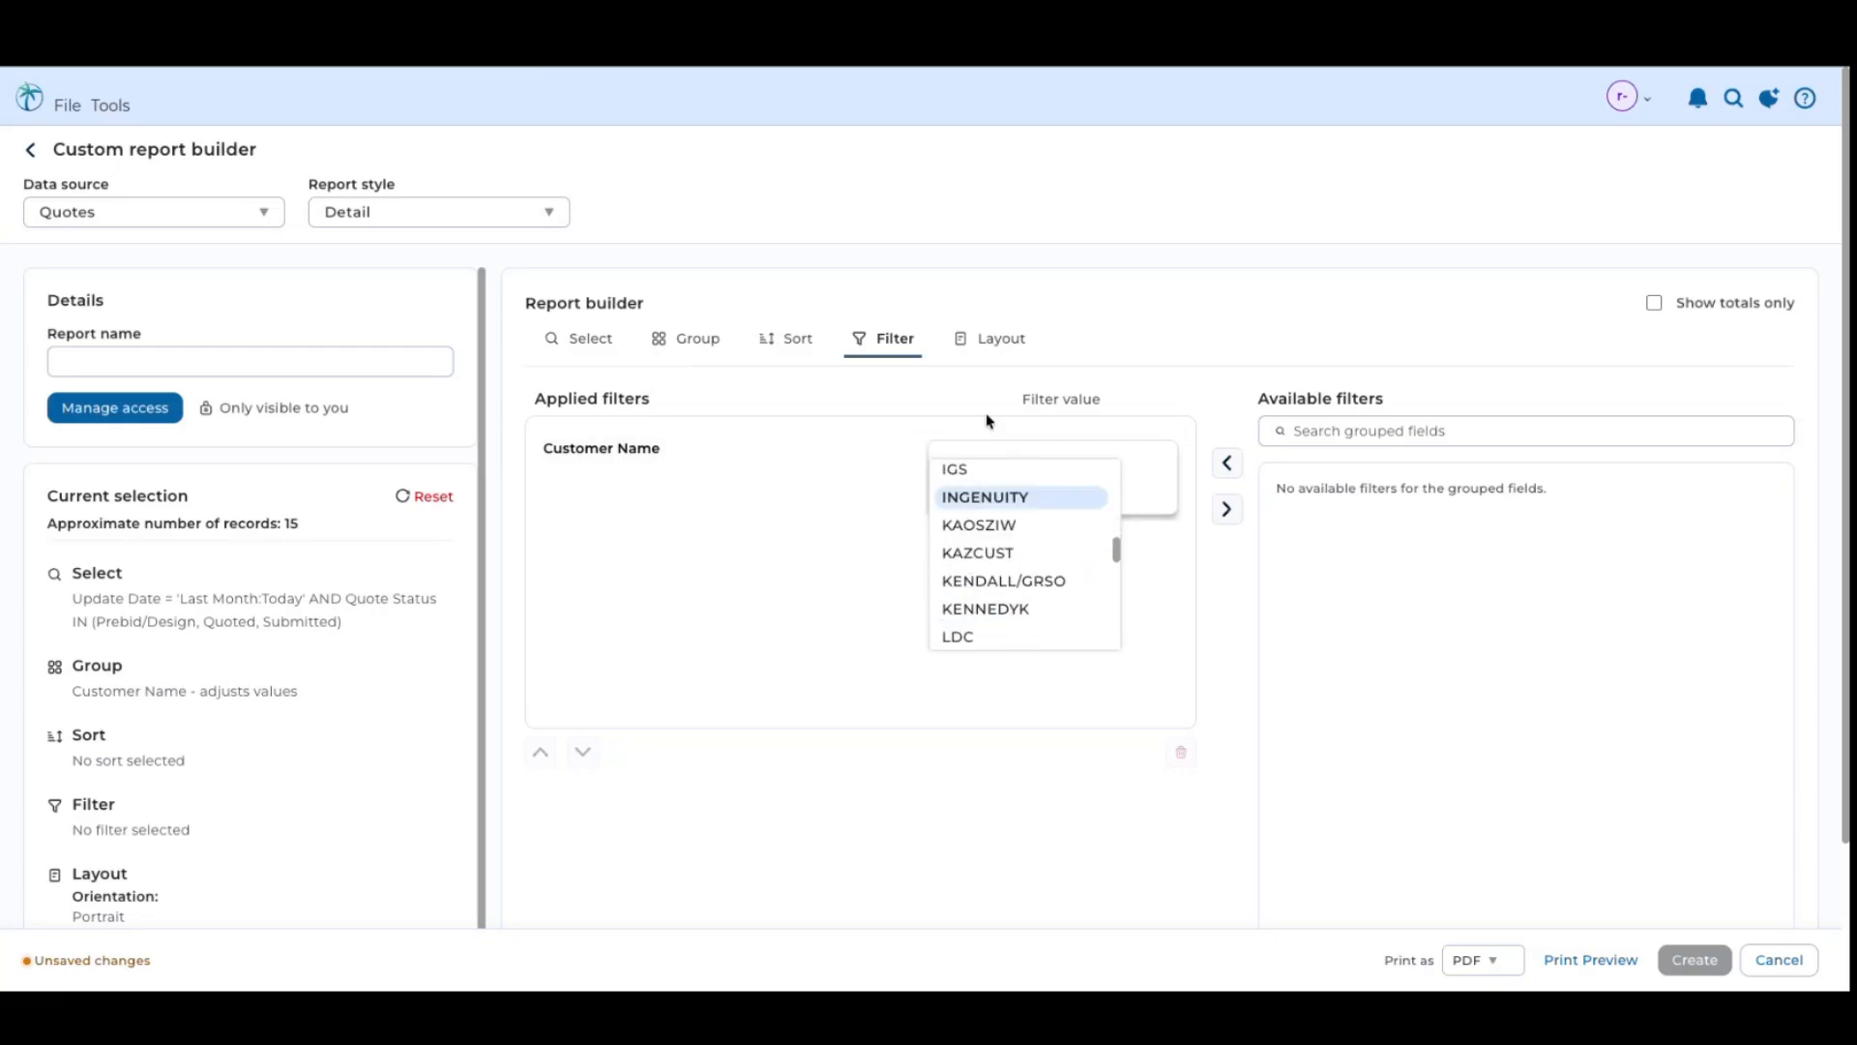
pyautogui.click(721, 548)
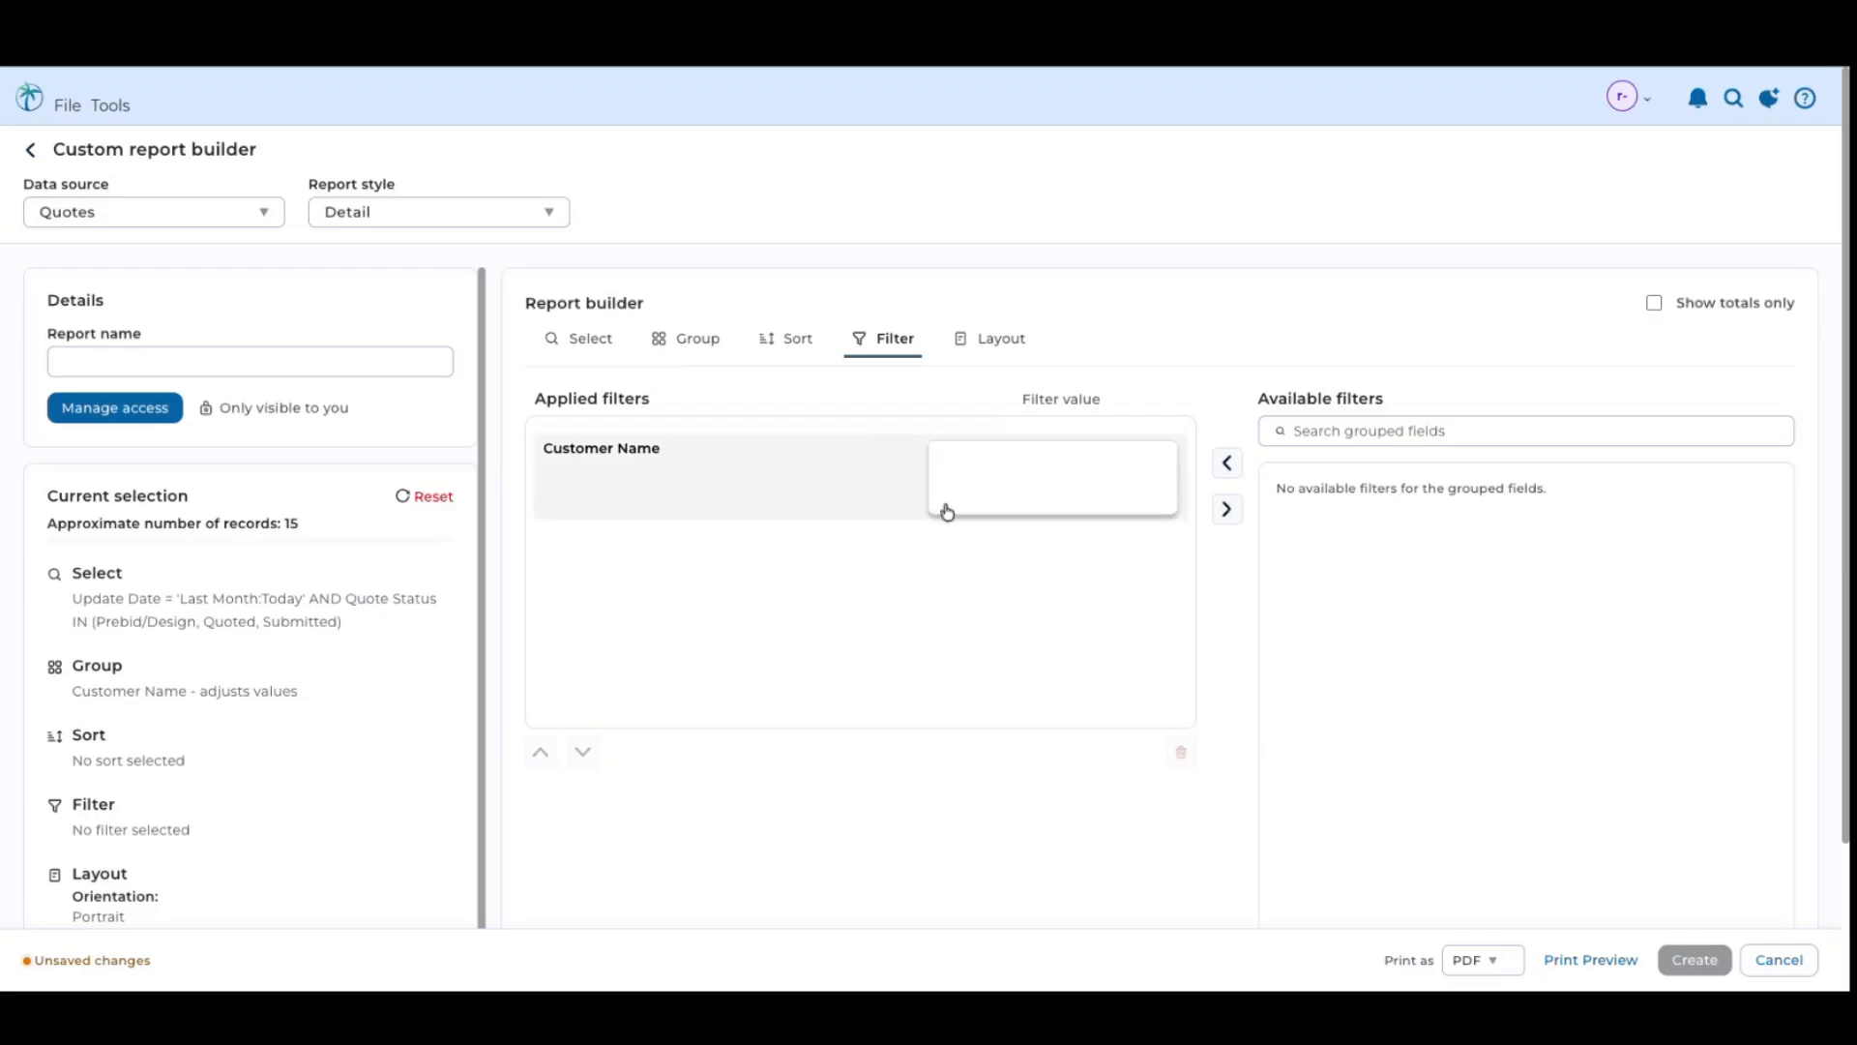
pyautogui.moveTo(622, 448); pyautogui.dragTo(1236, 455)
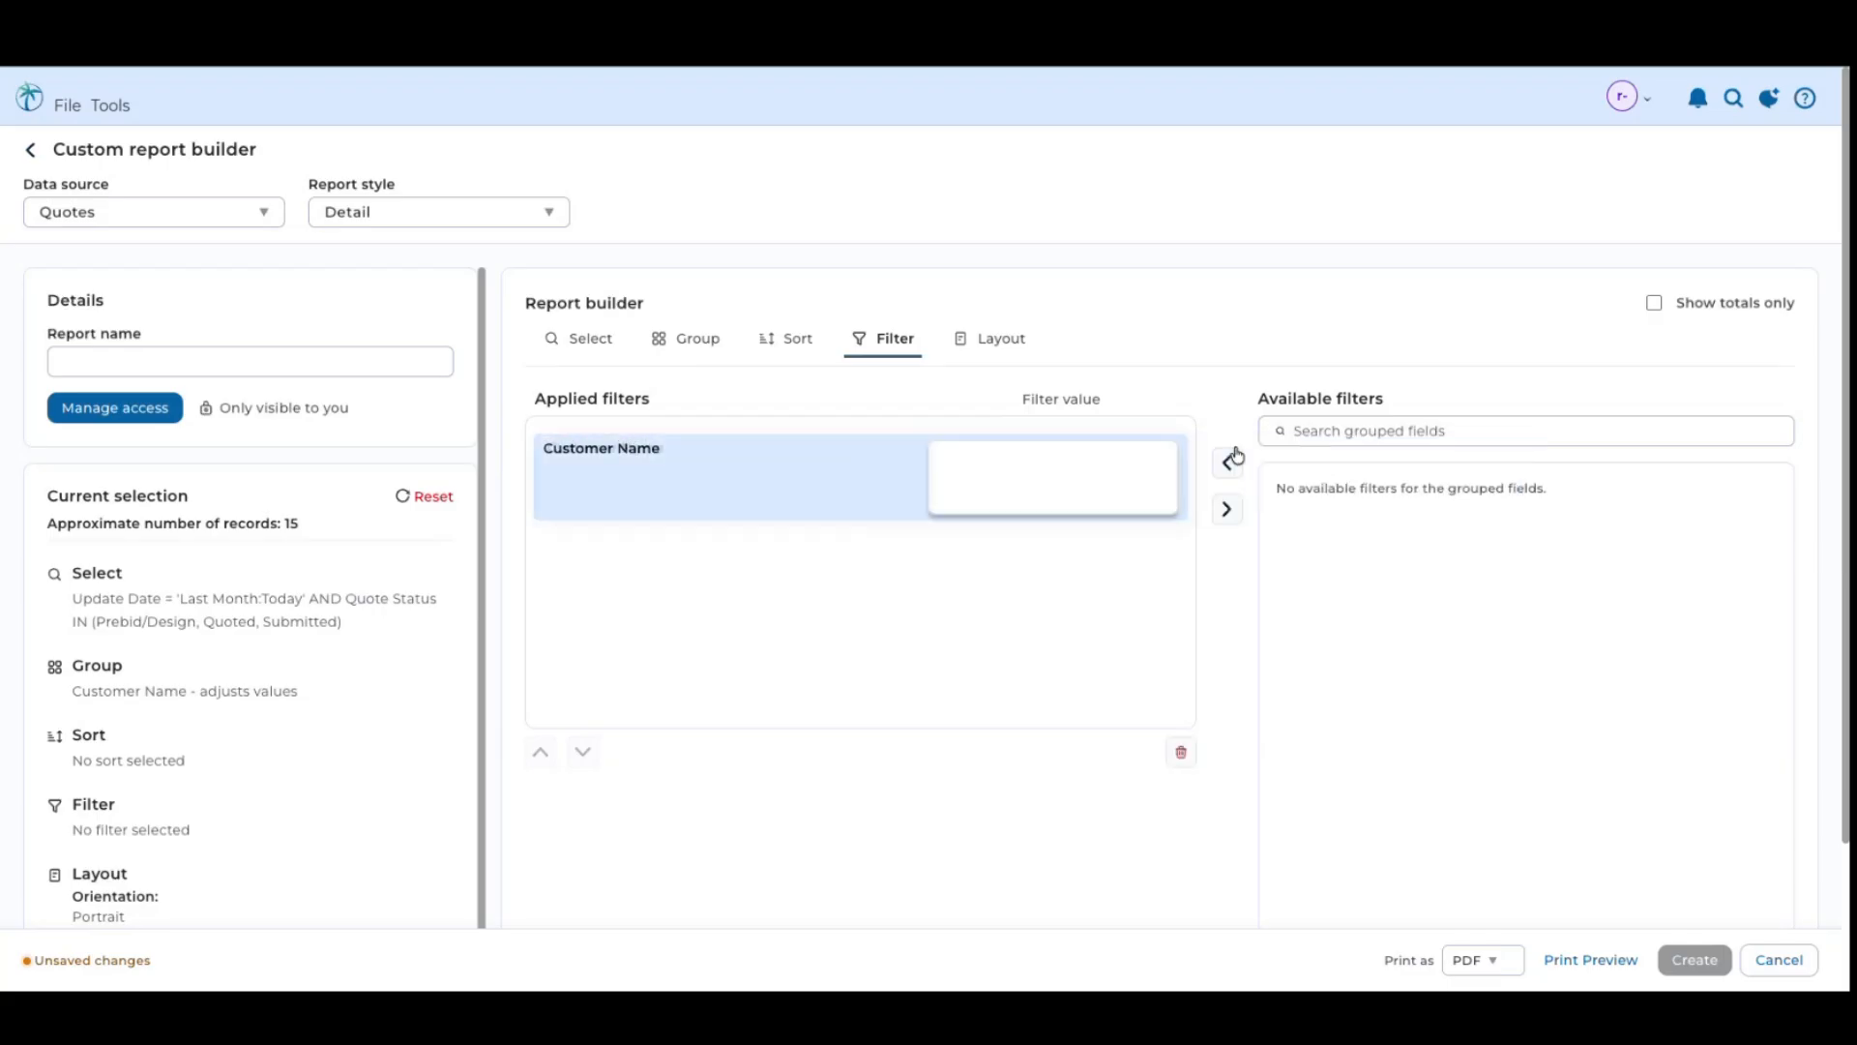
# Try the Legal page format for the report layout, check its report width and return to Portrait
pyautogui.click(995, 342)
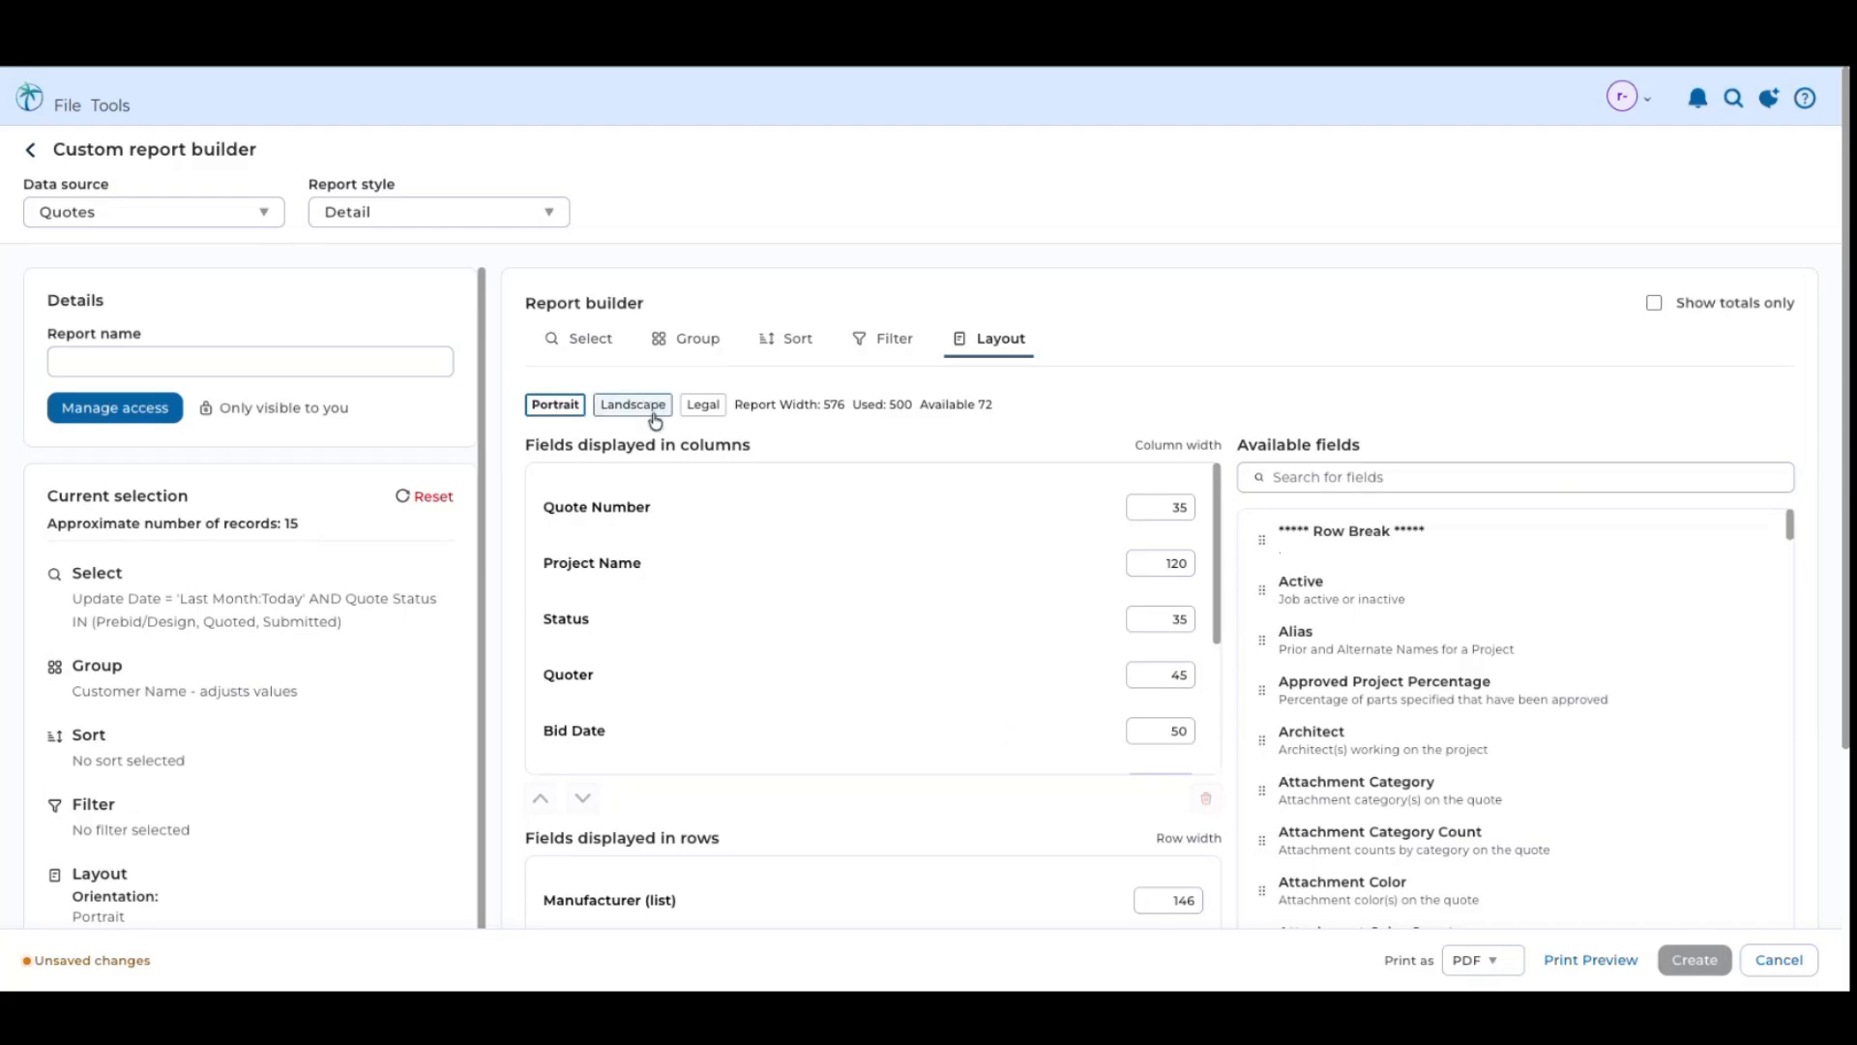
pyautogui.click(703, 404)
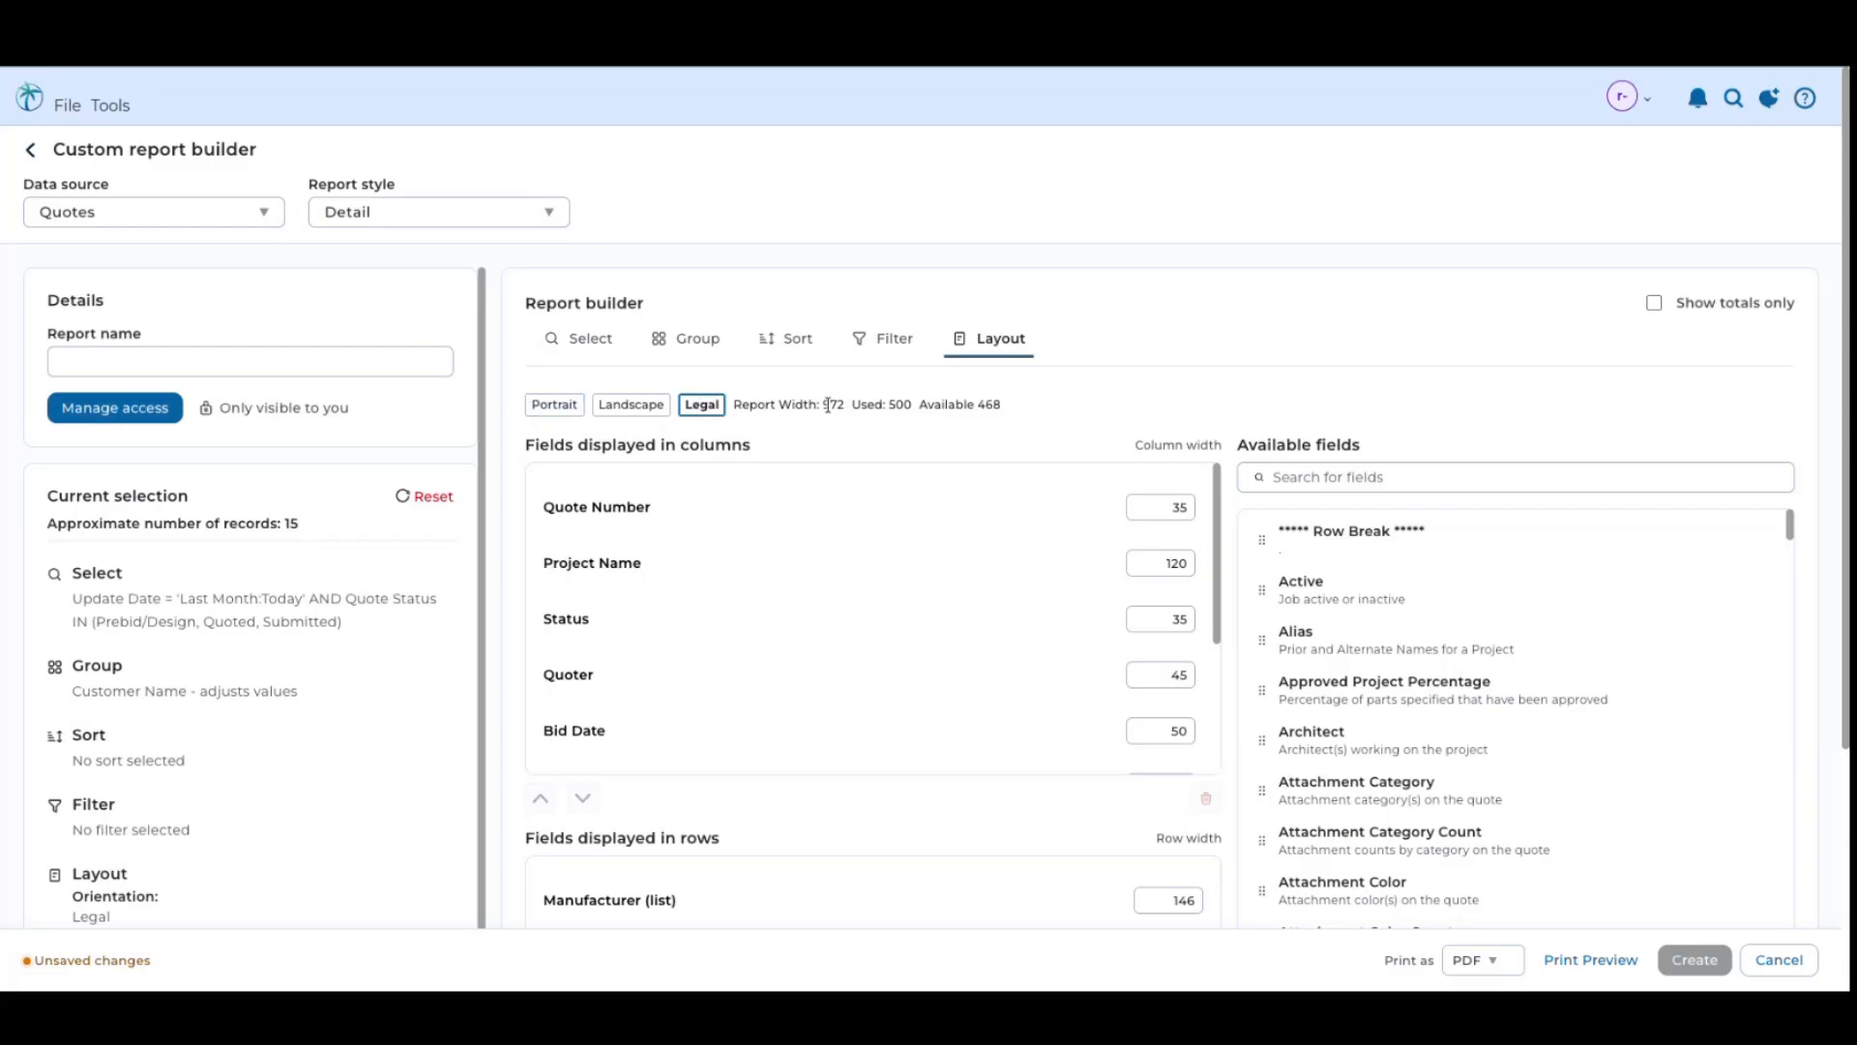
pyautogui.moveTo(804, 405); pyautogui.dragTo(859, 406)
pyautogui.click(554, 404)
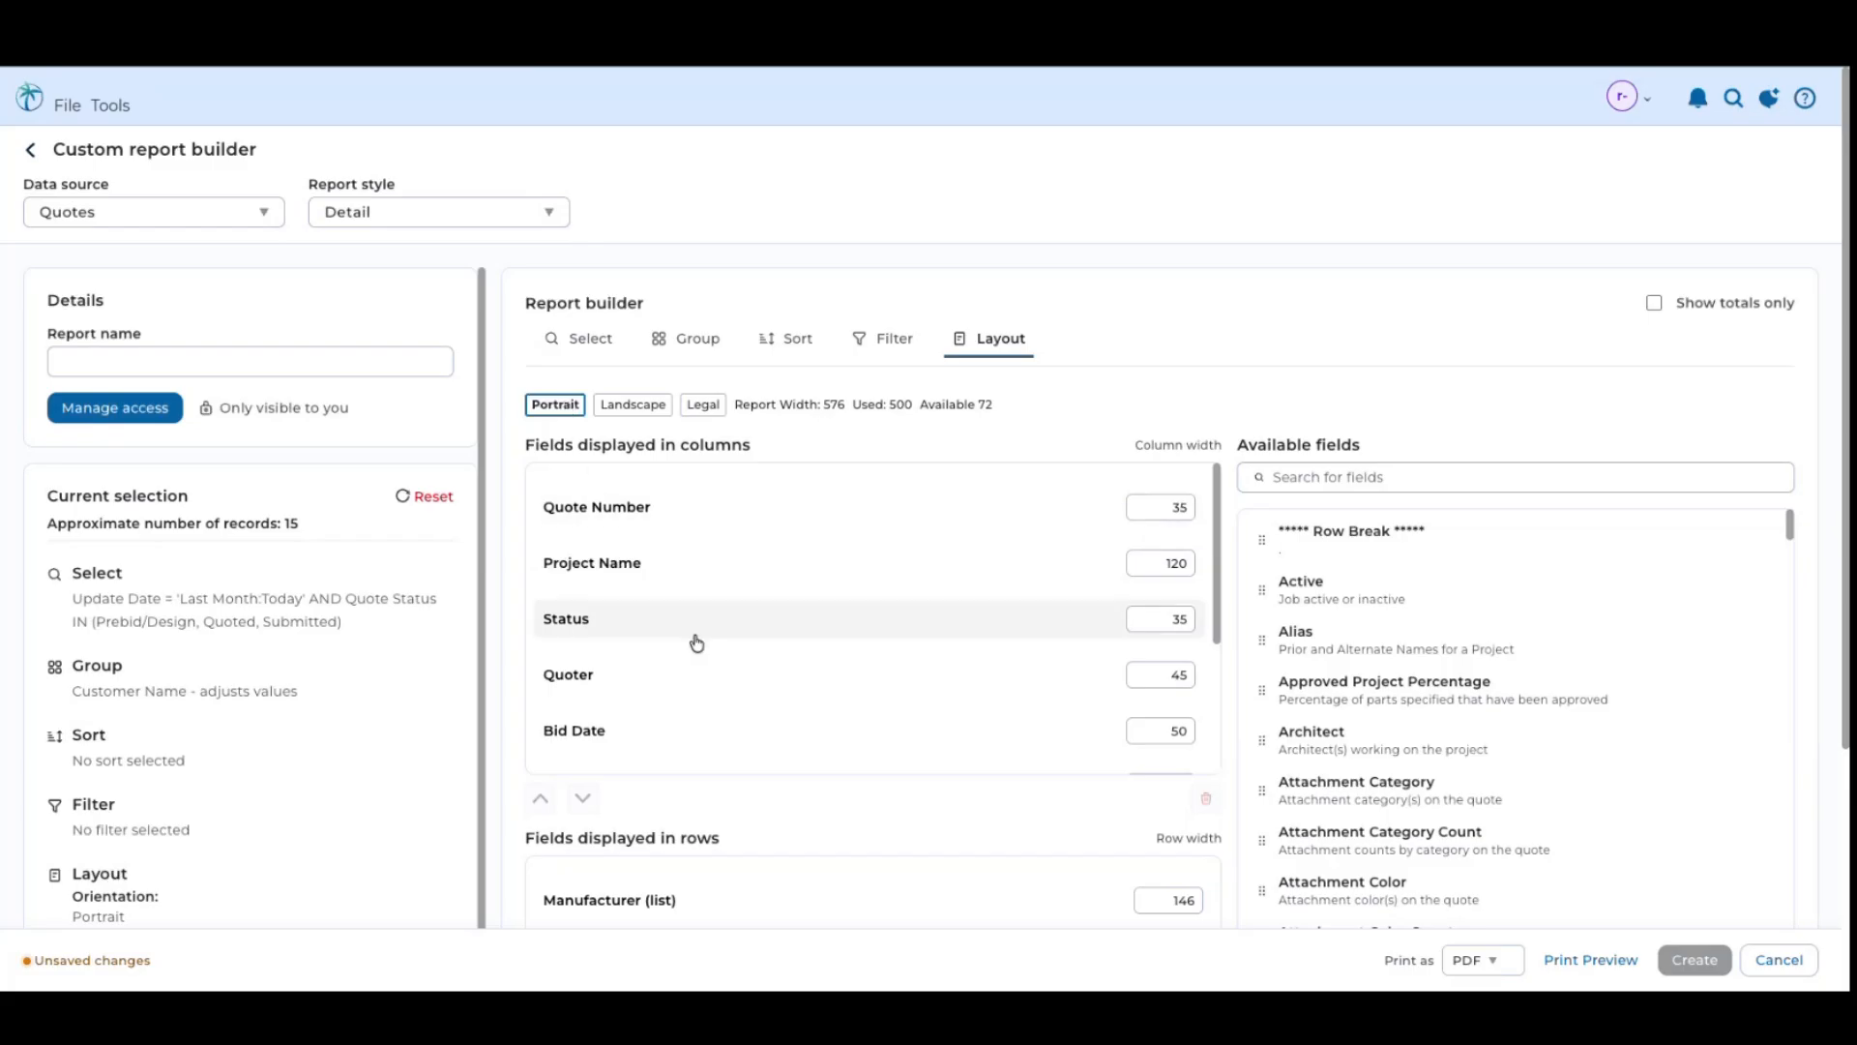
# Review the layout's column fields and look through the available fields down to the Valuation, Vertical and WinCount entries
pyautogui.scroll(-3, 726, 713)
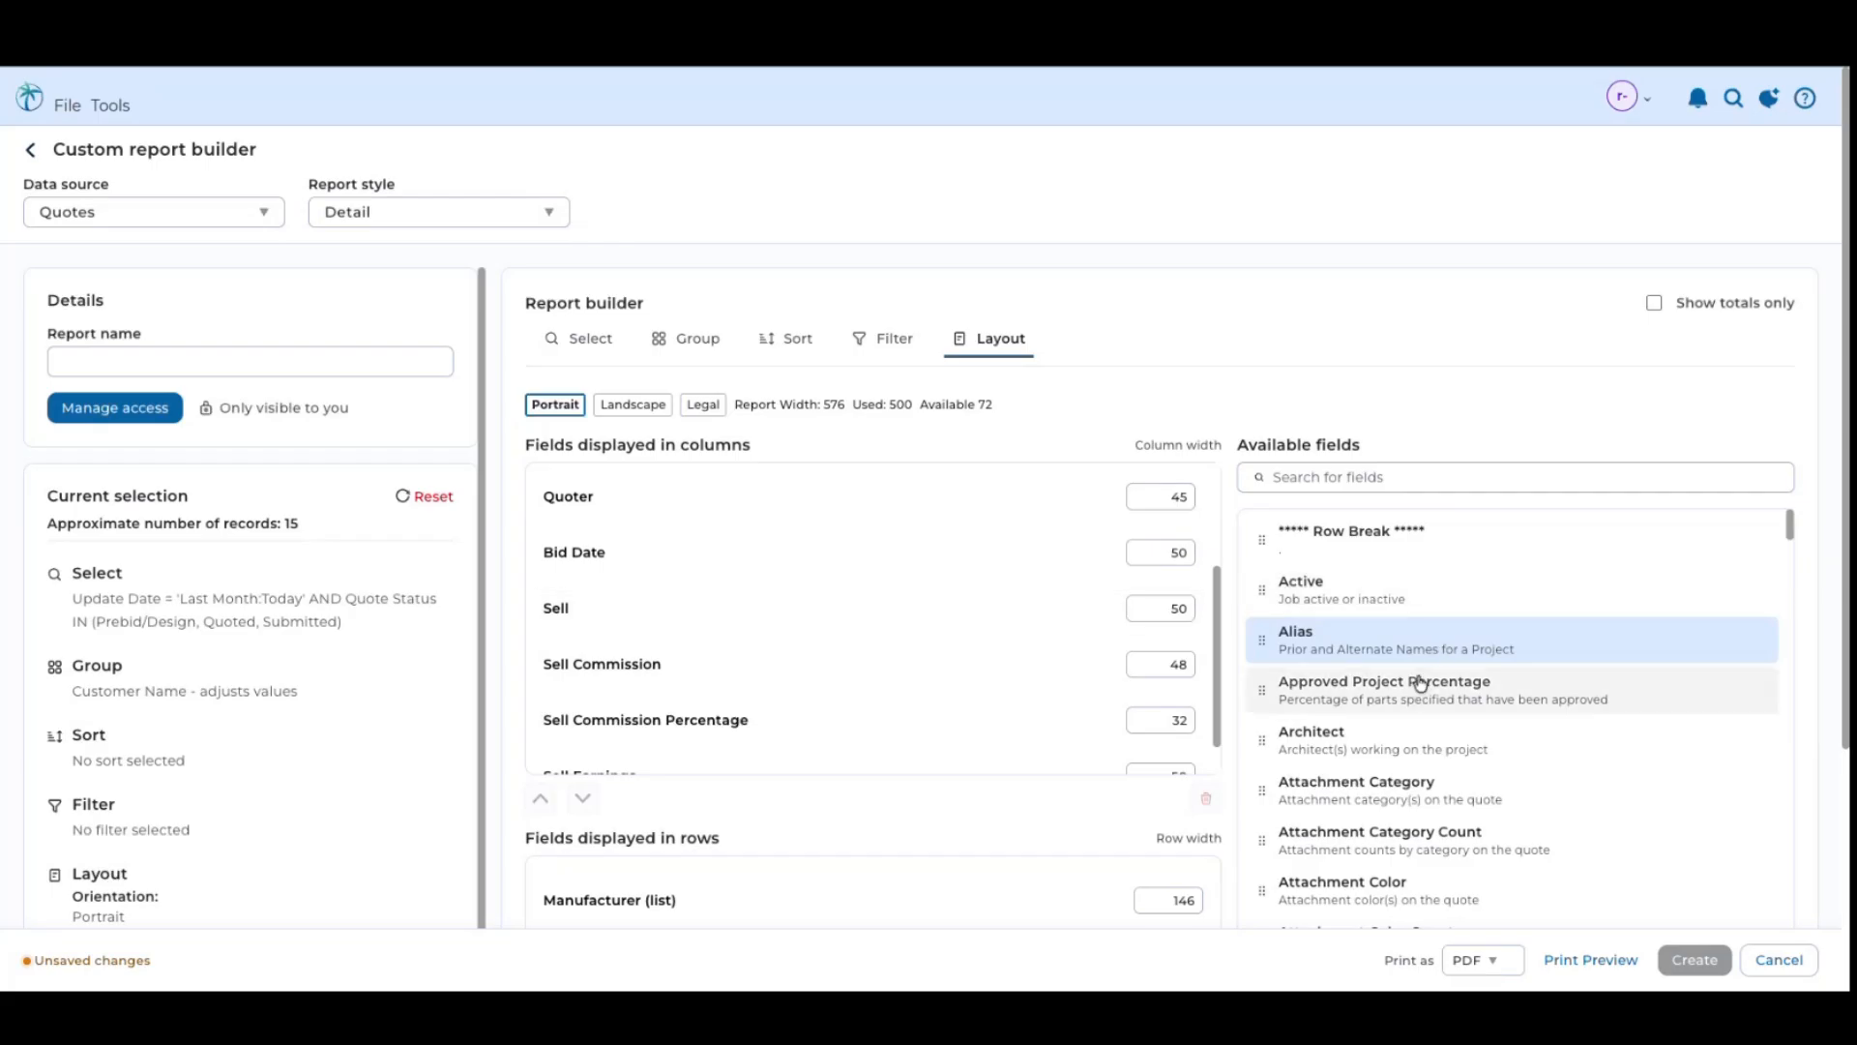
pyautogui.scroll(-5, 1368, 754)
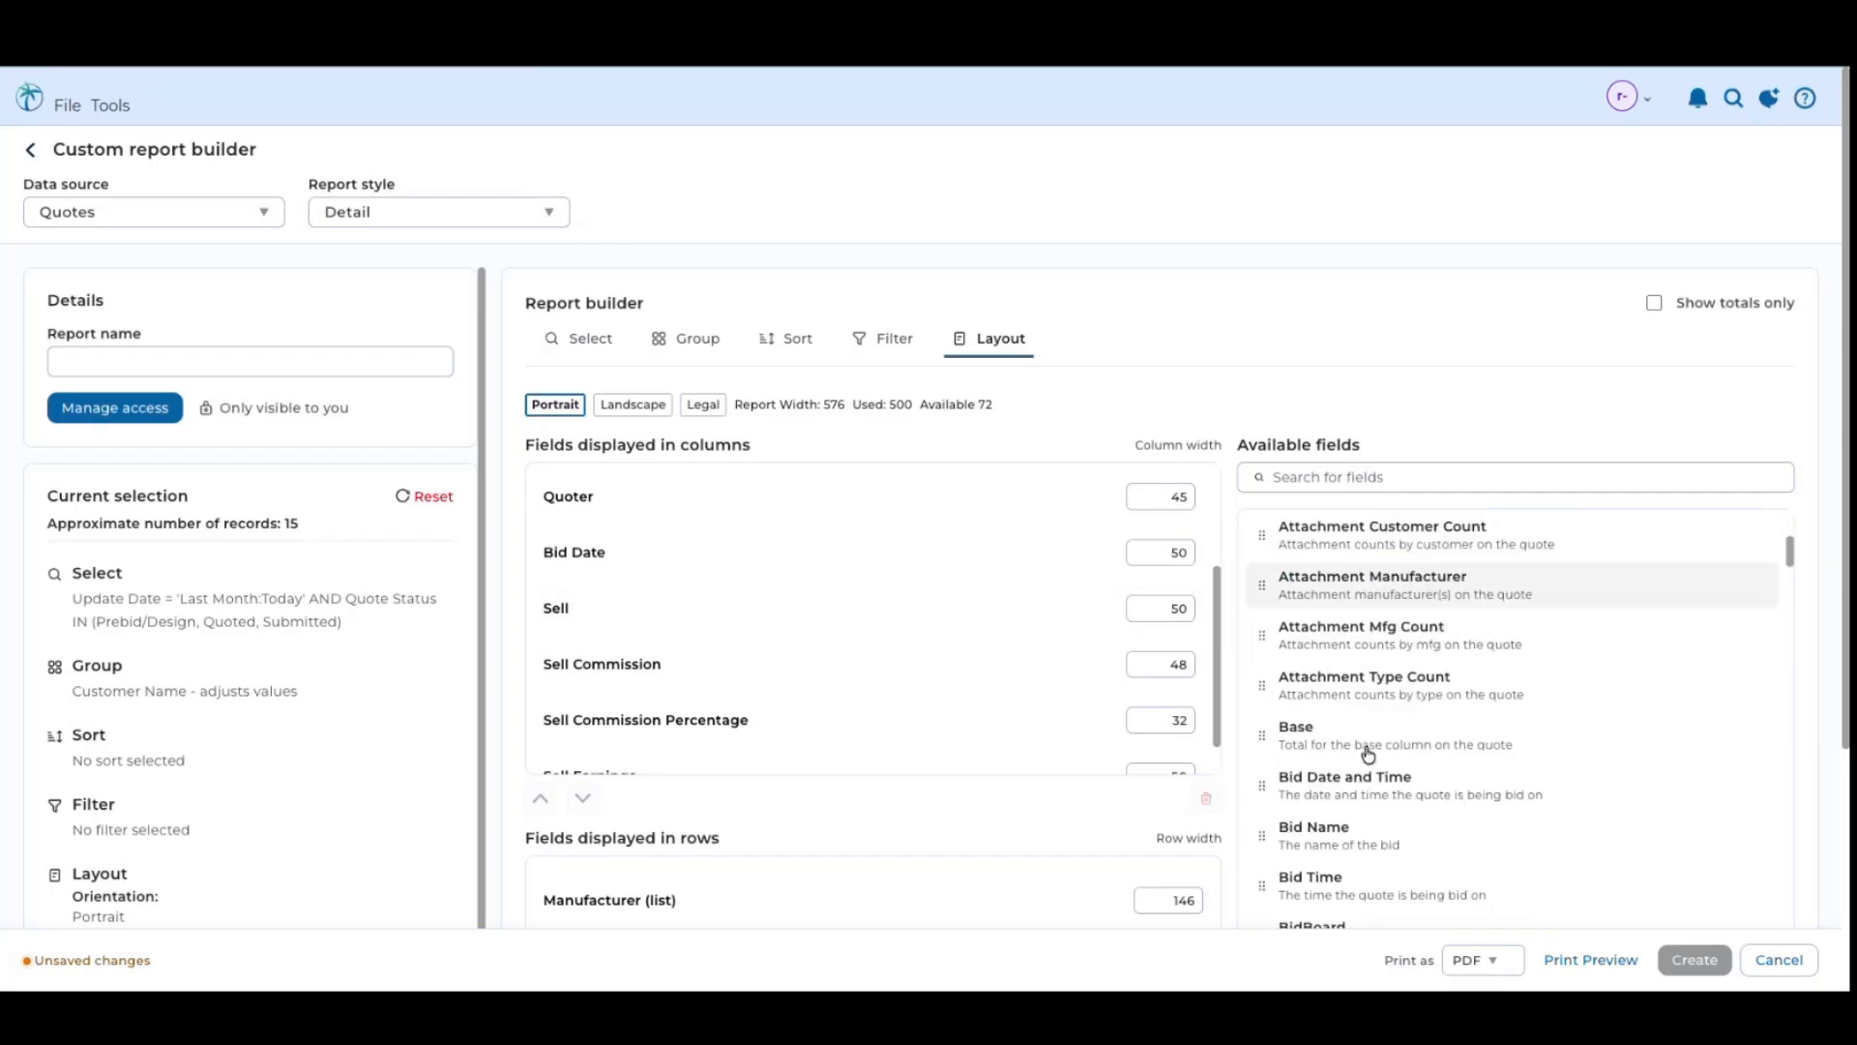
pyautogui.scroll(-10, 1368, 754)
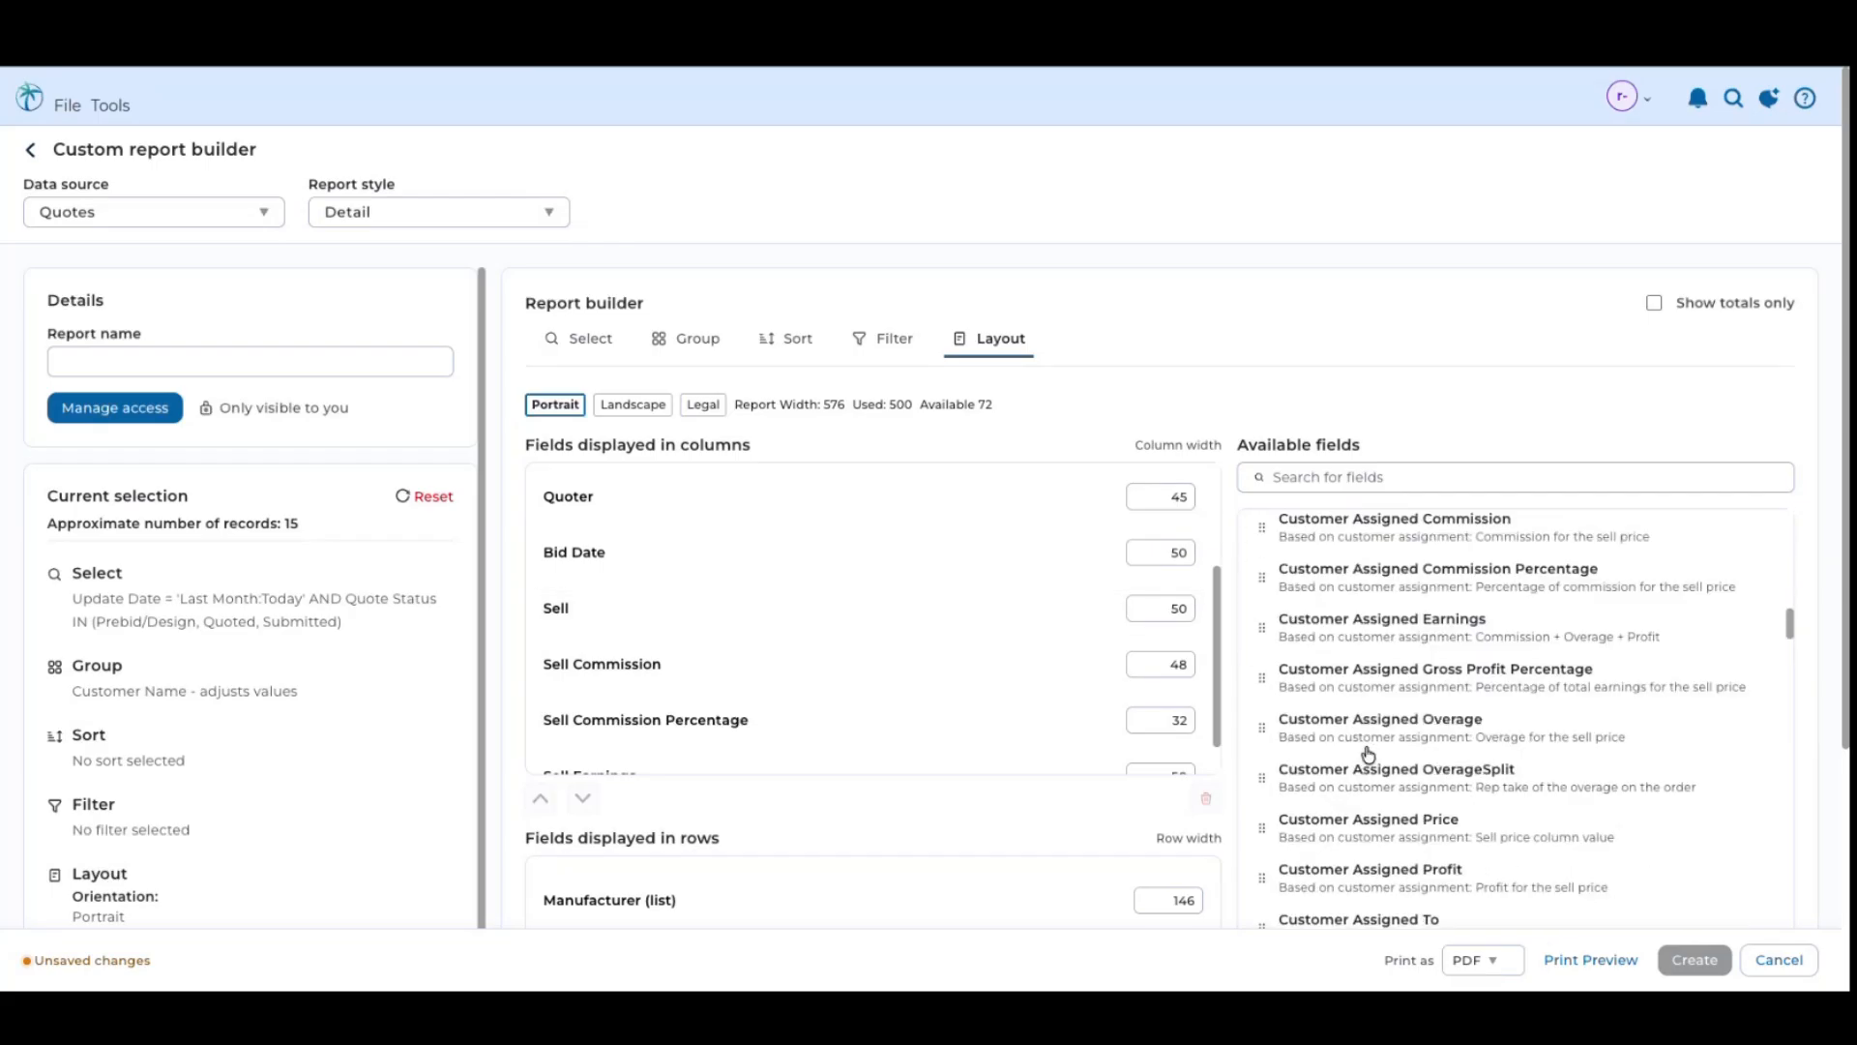
pyautogui.scroll(-10, 1368, 754)
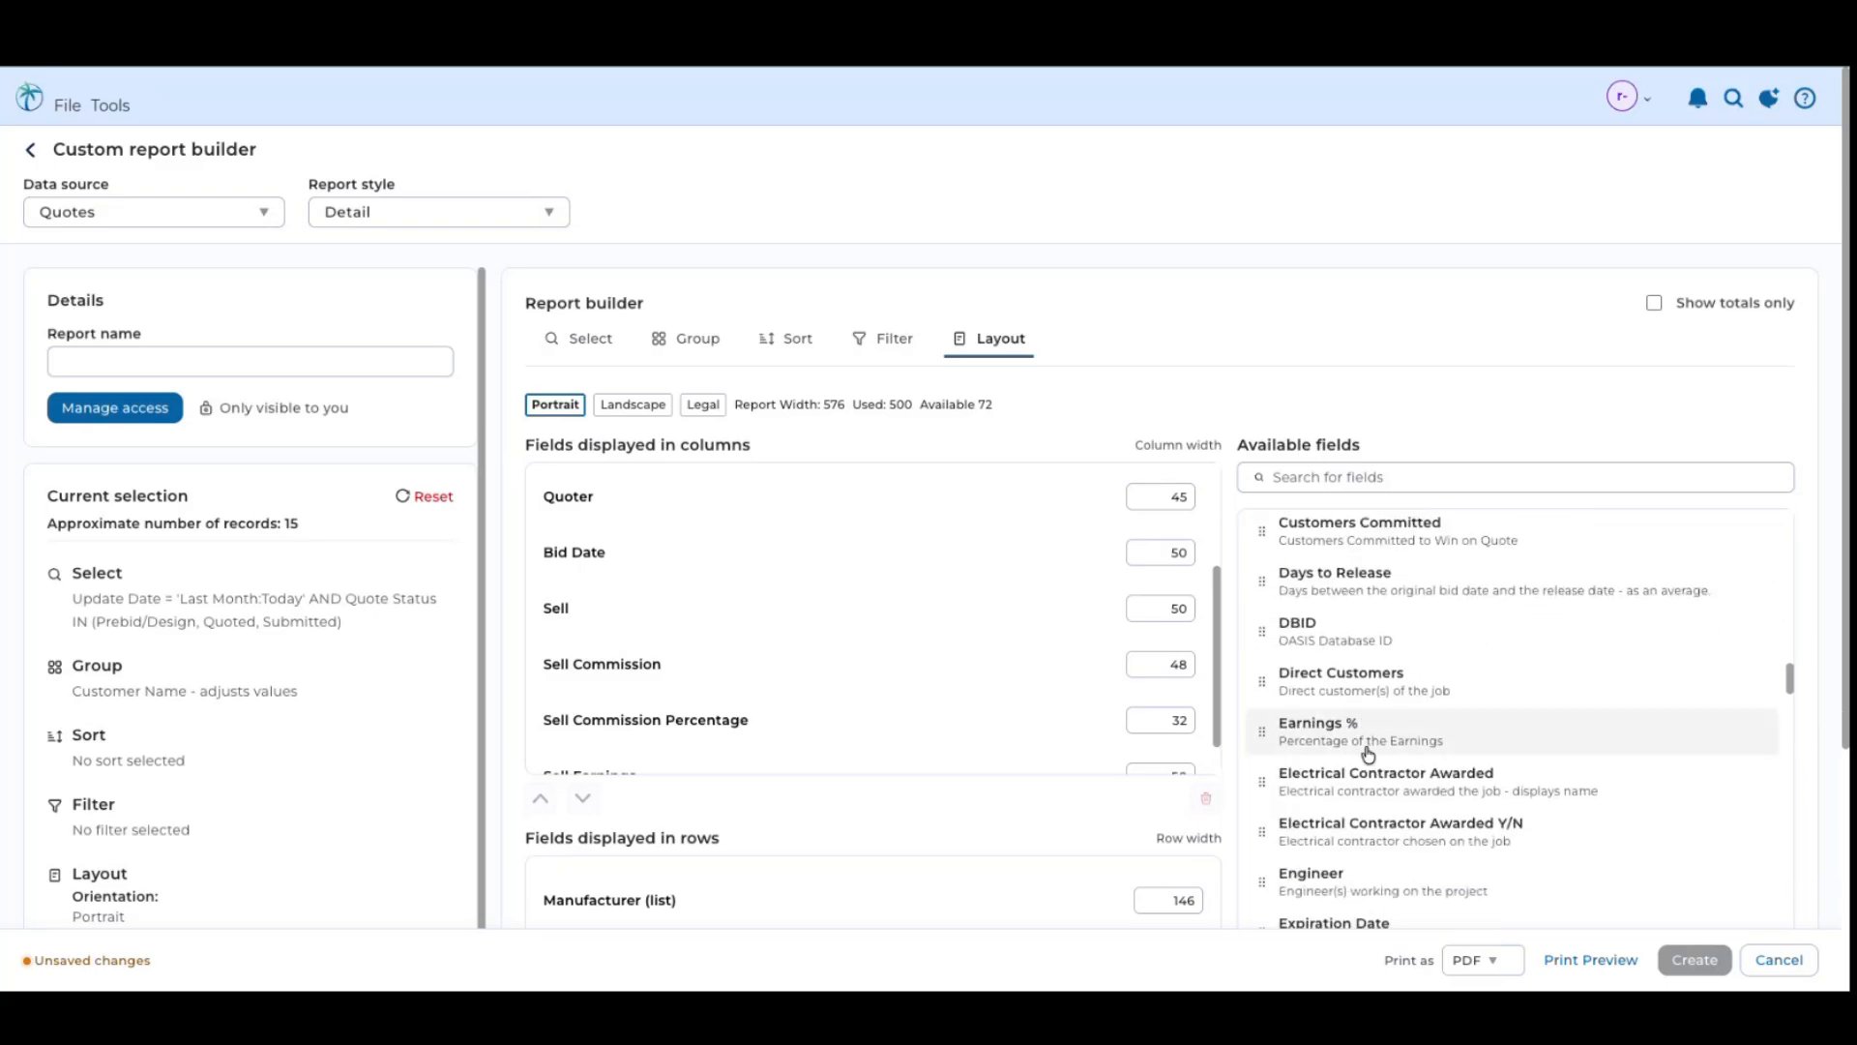
pyautogui.scroll(-8, 1368, 754)
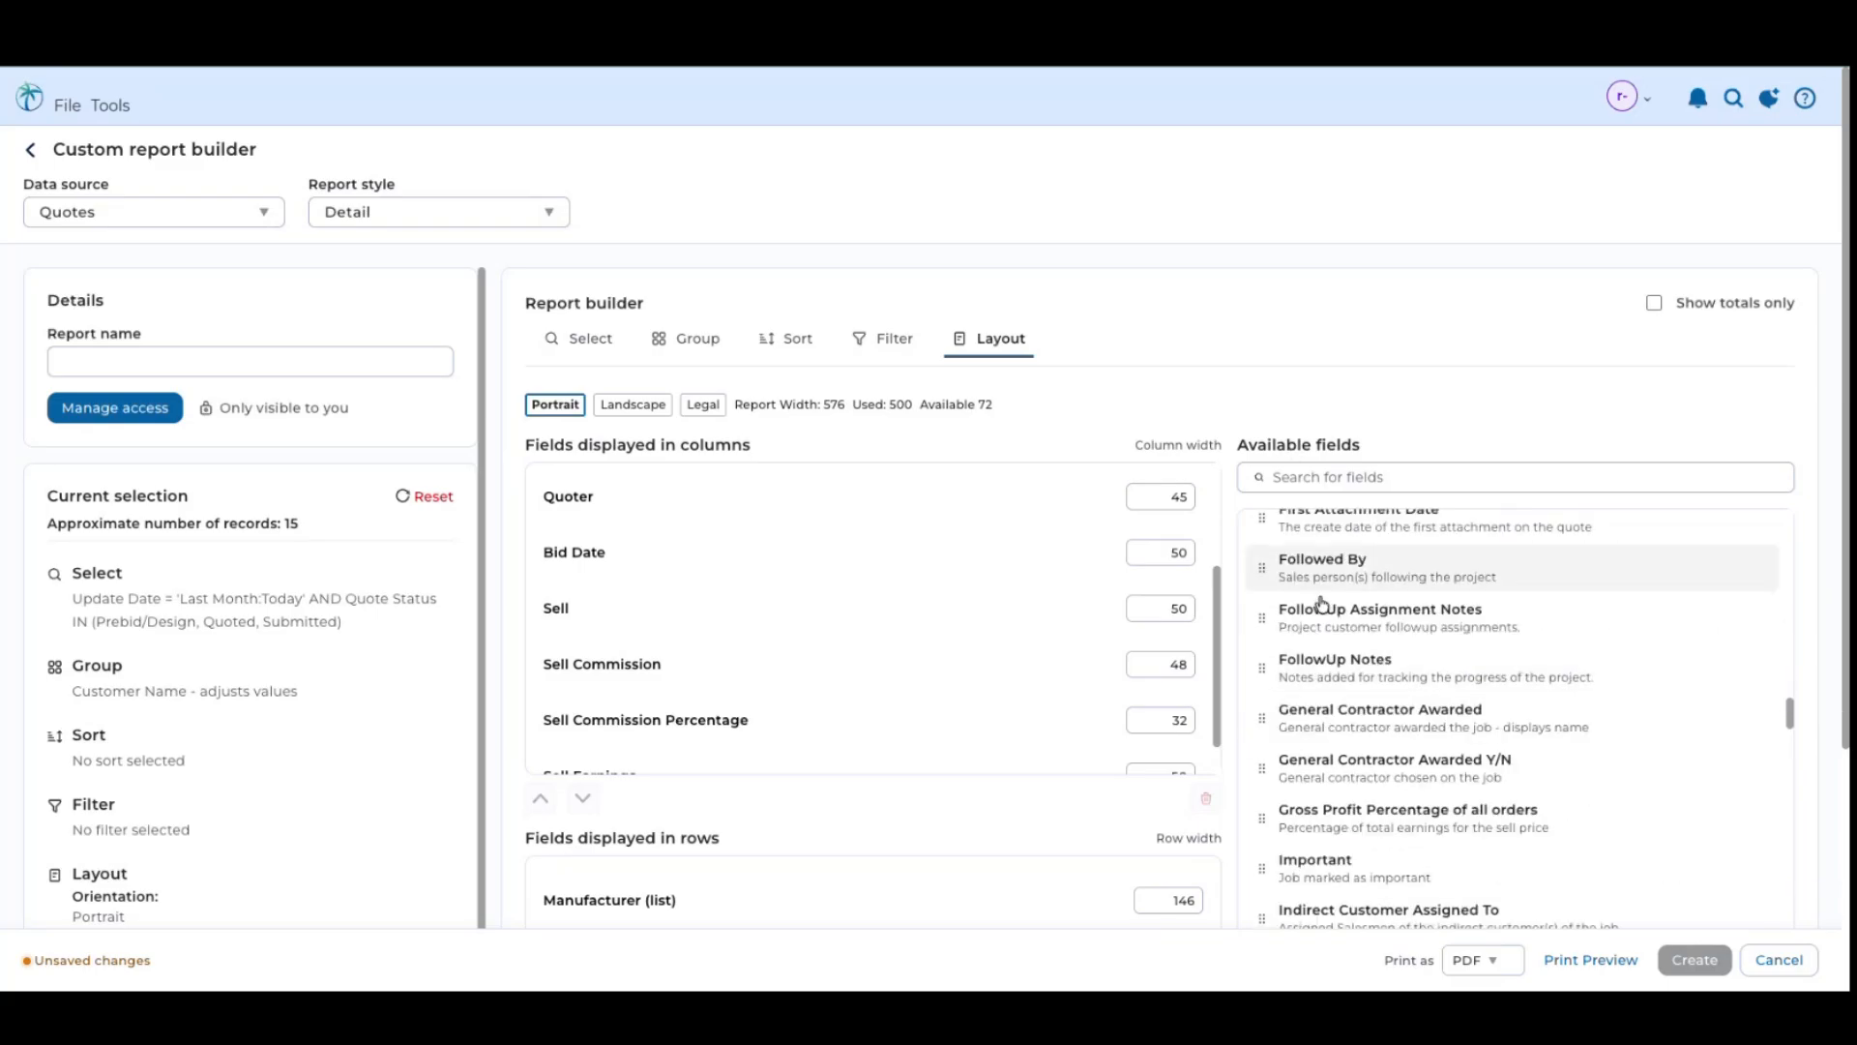
pyautogui.scroll(-6, 1528, 832)
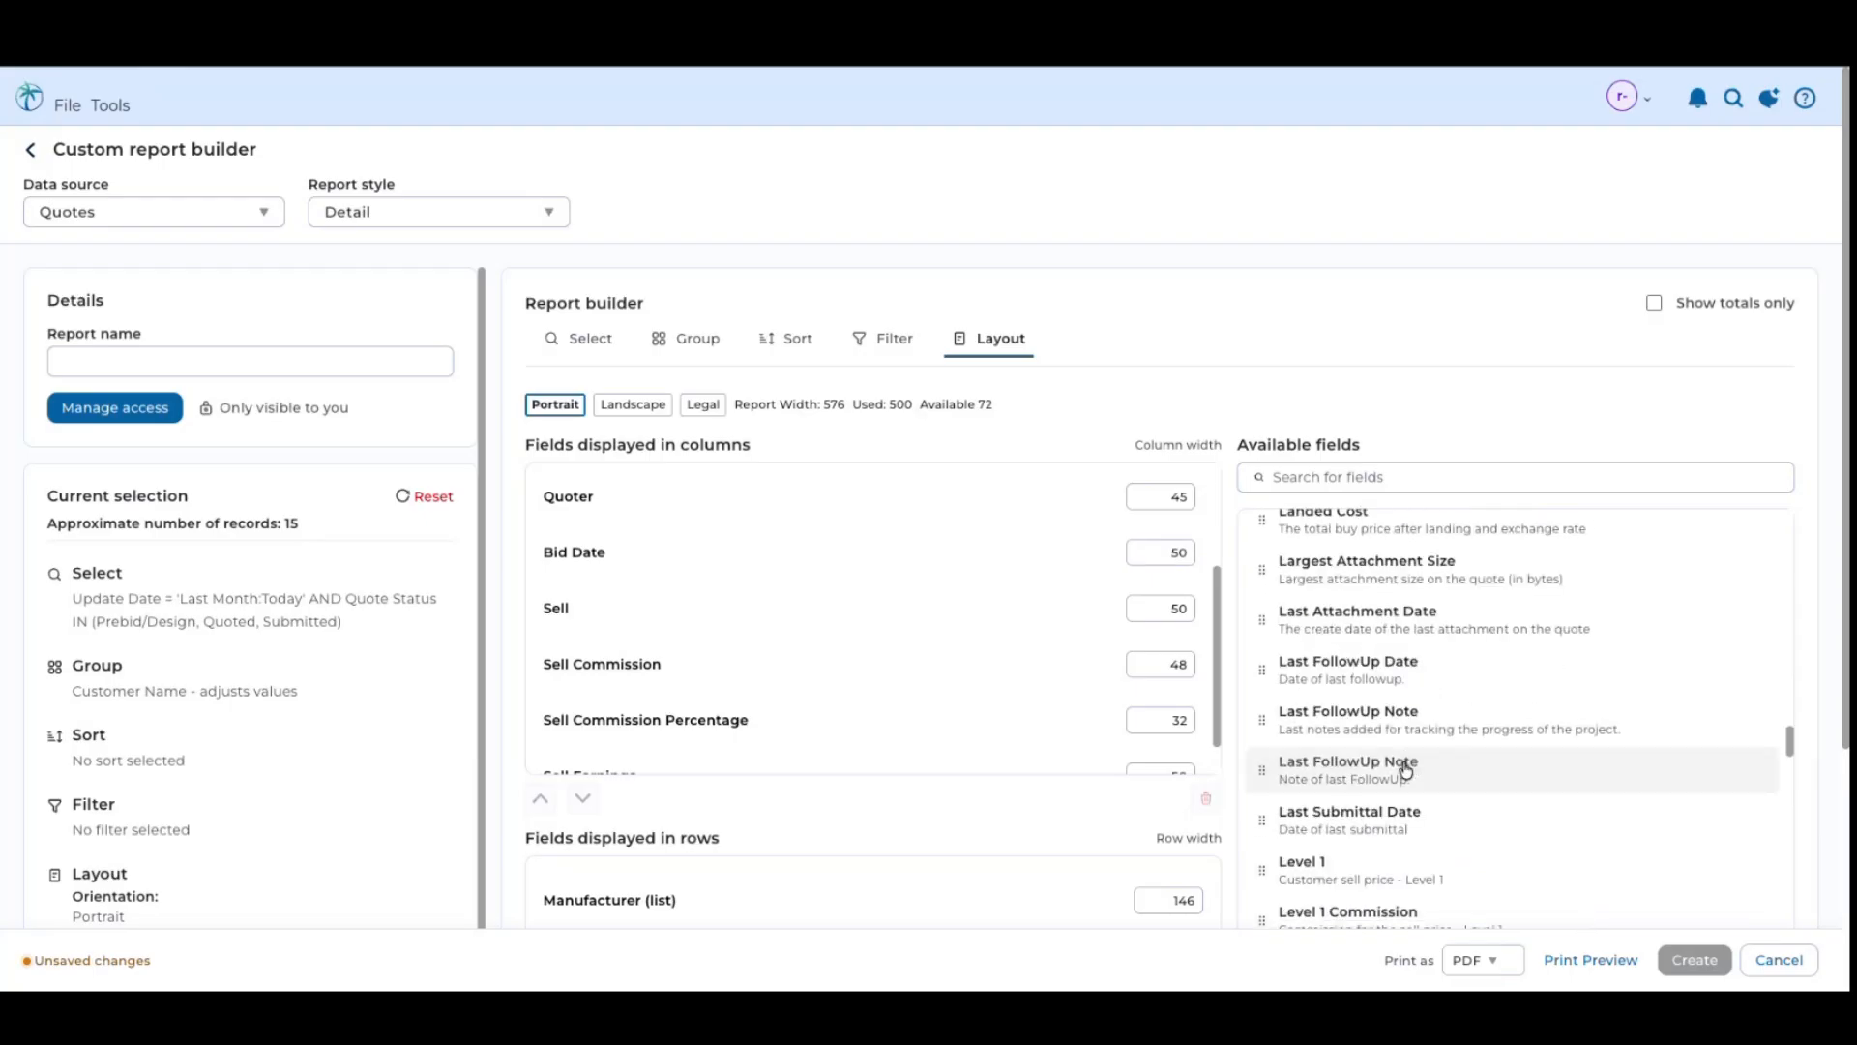
pyautogui.scroll(-10, 1406, 769)
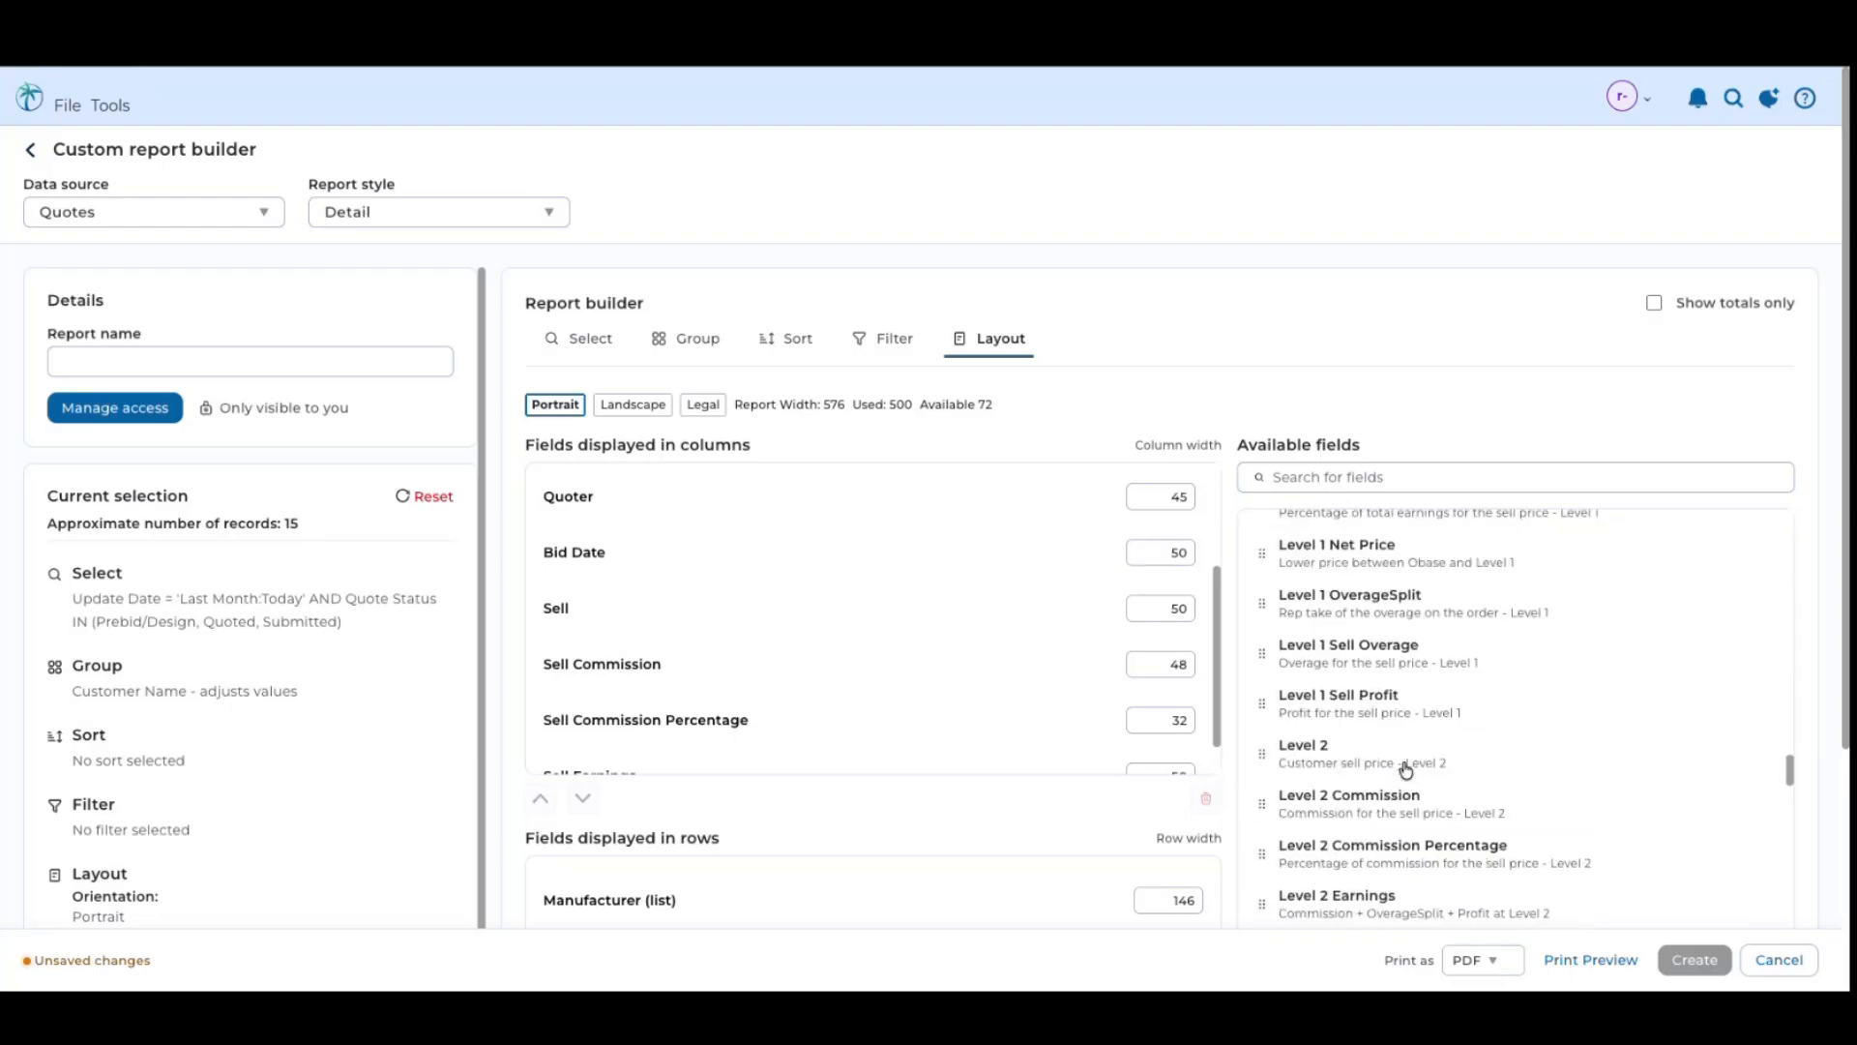
pyautogui.scroll(-1, 1406, 769)
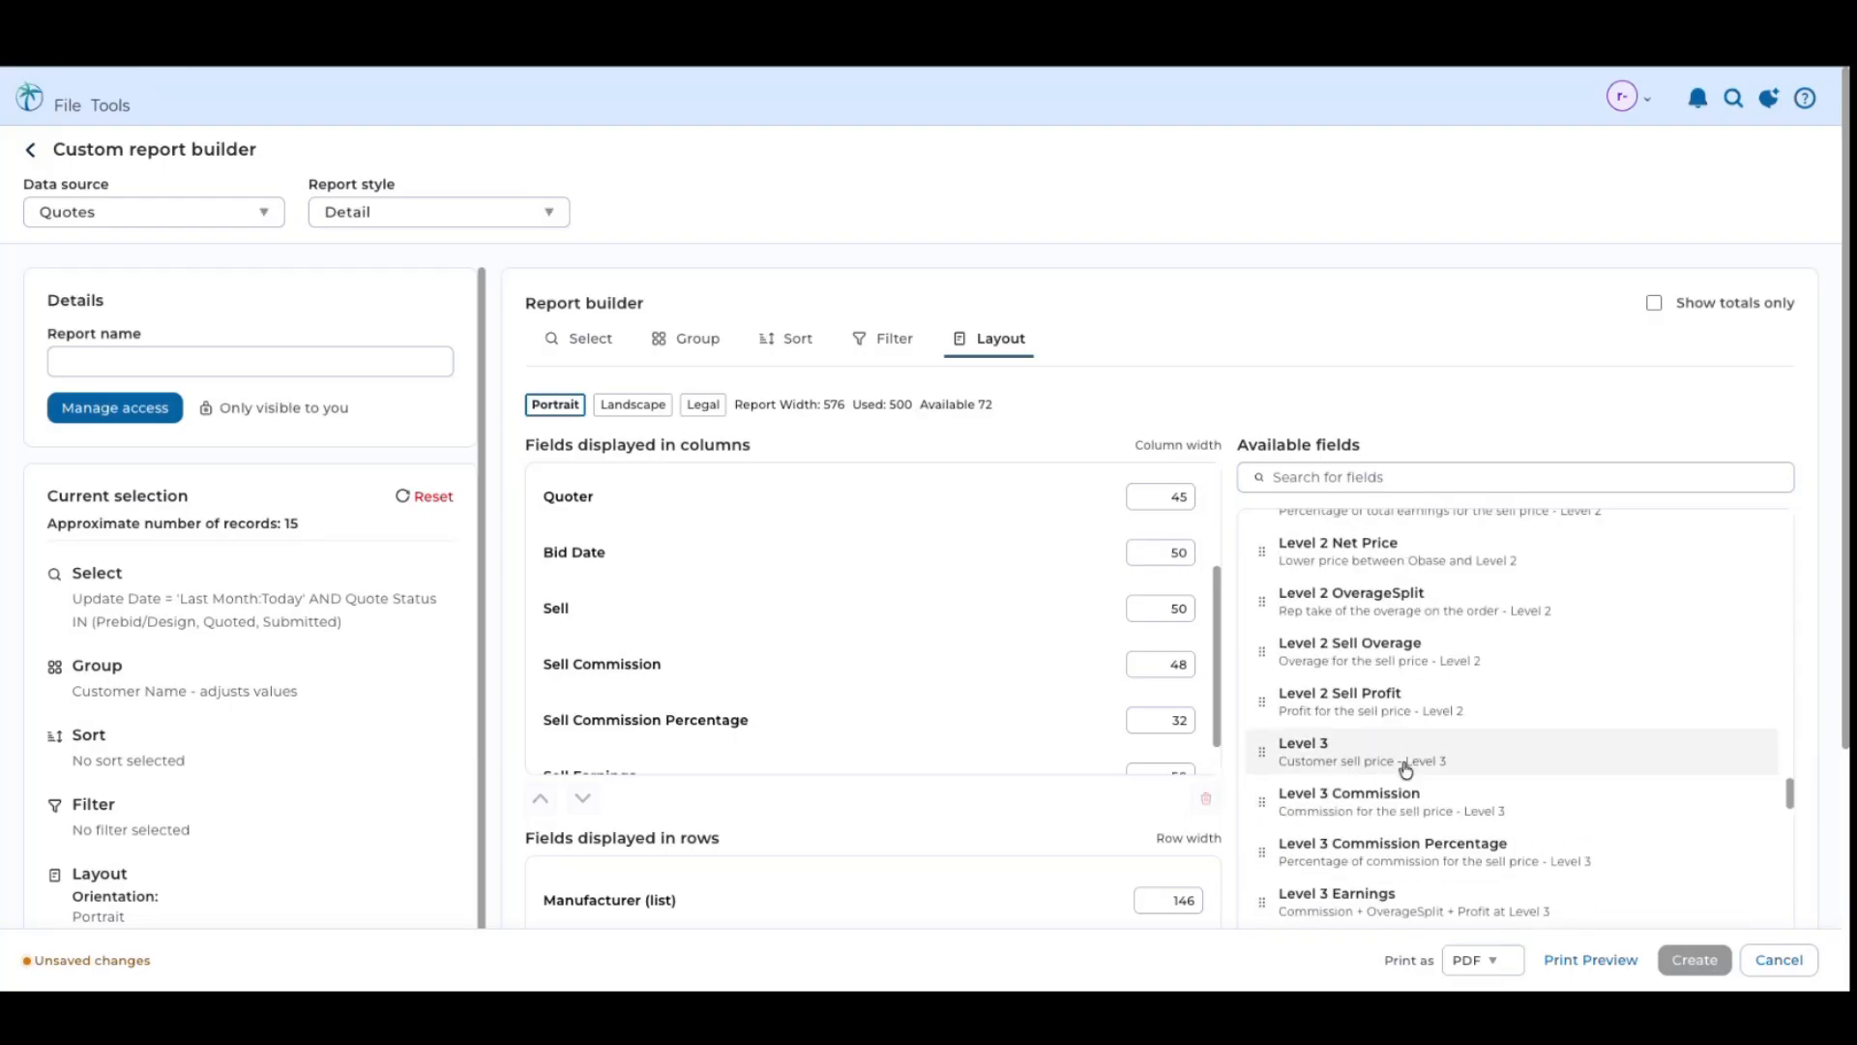
pyautogui.scroll(-2, 1406, 769)
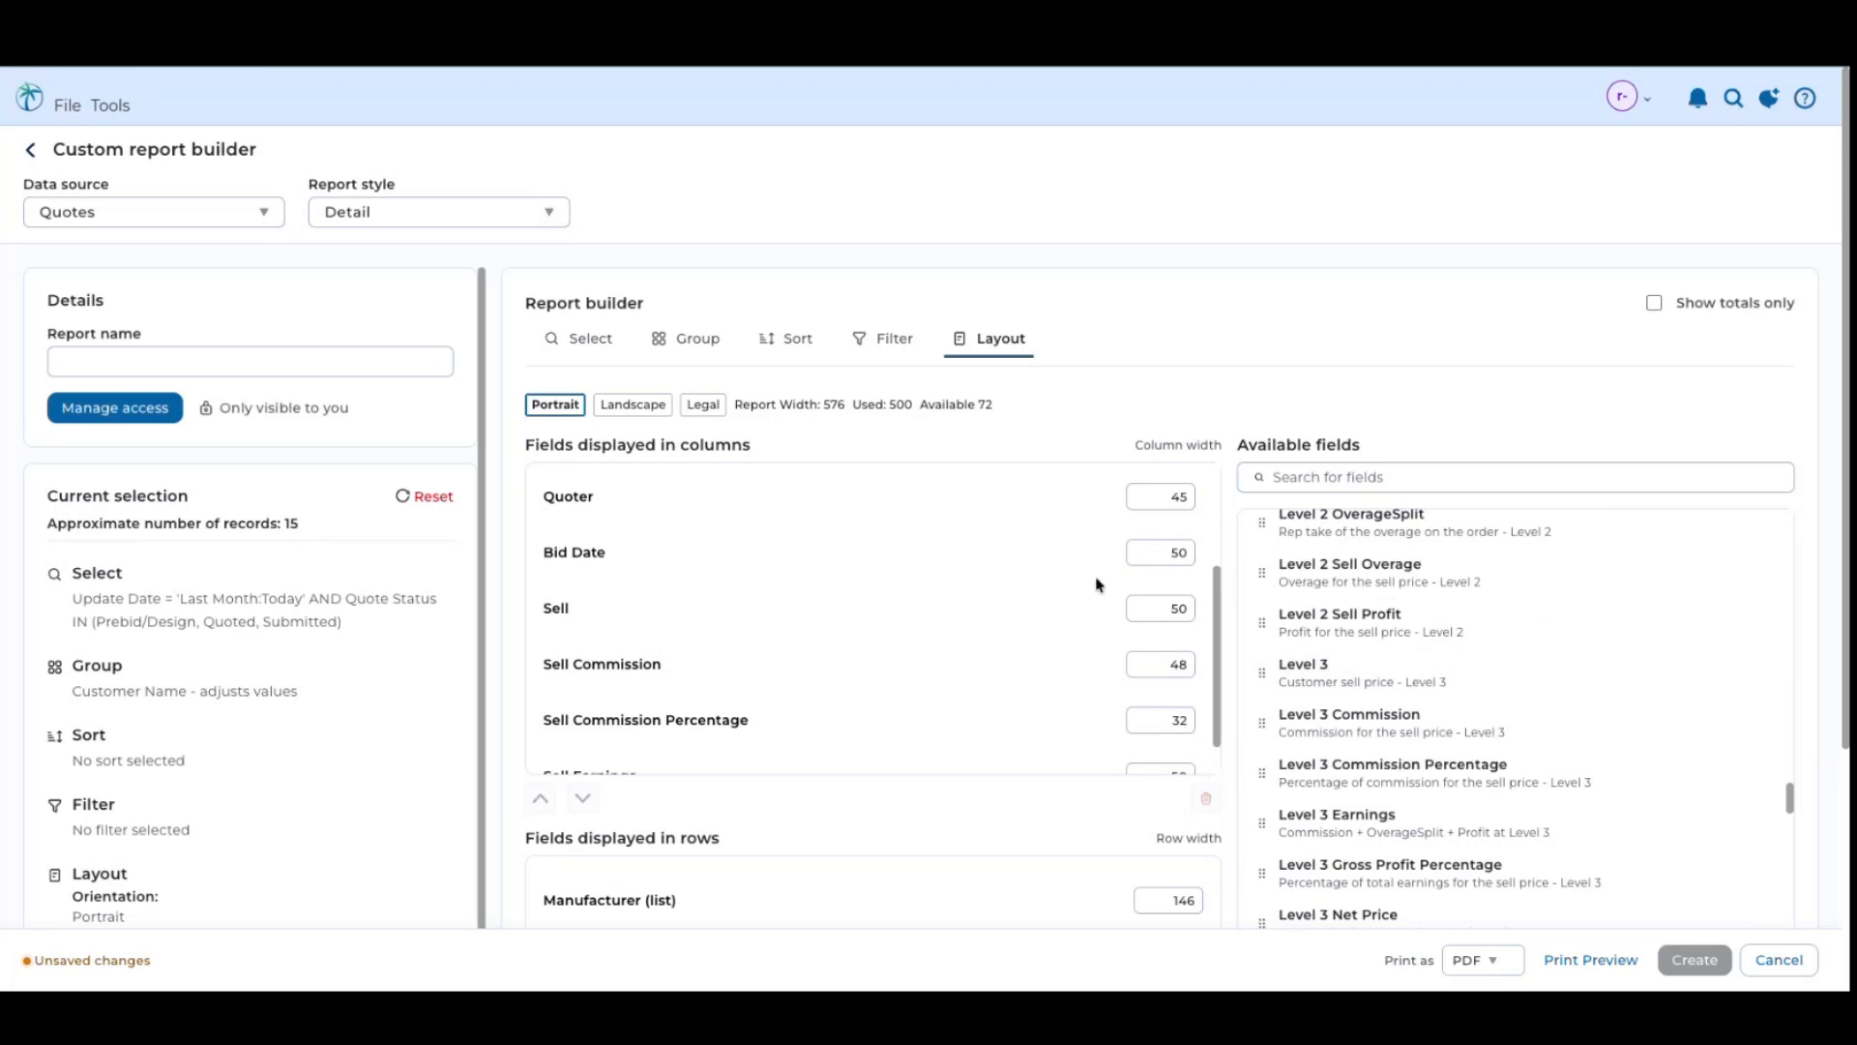
pyautogui.scroll(-15, 1348, 827)
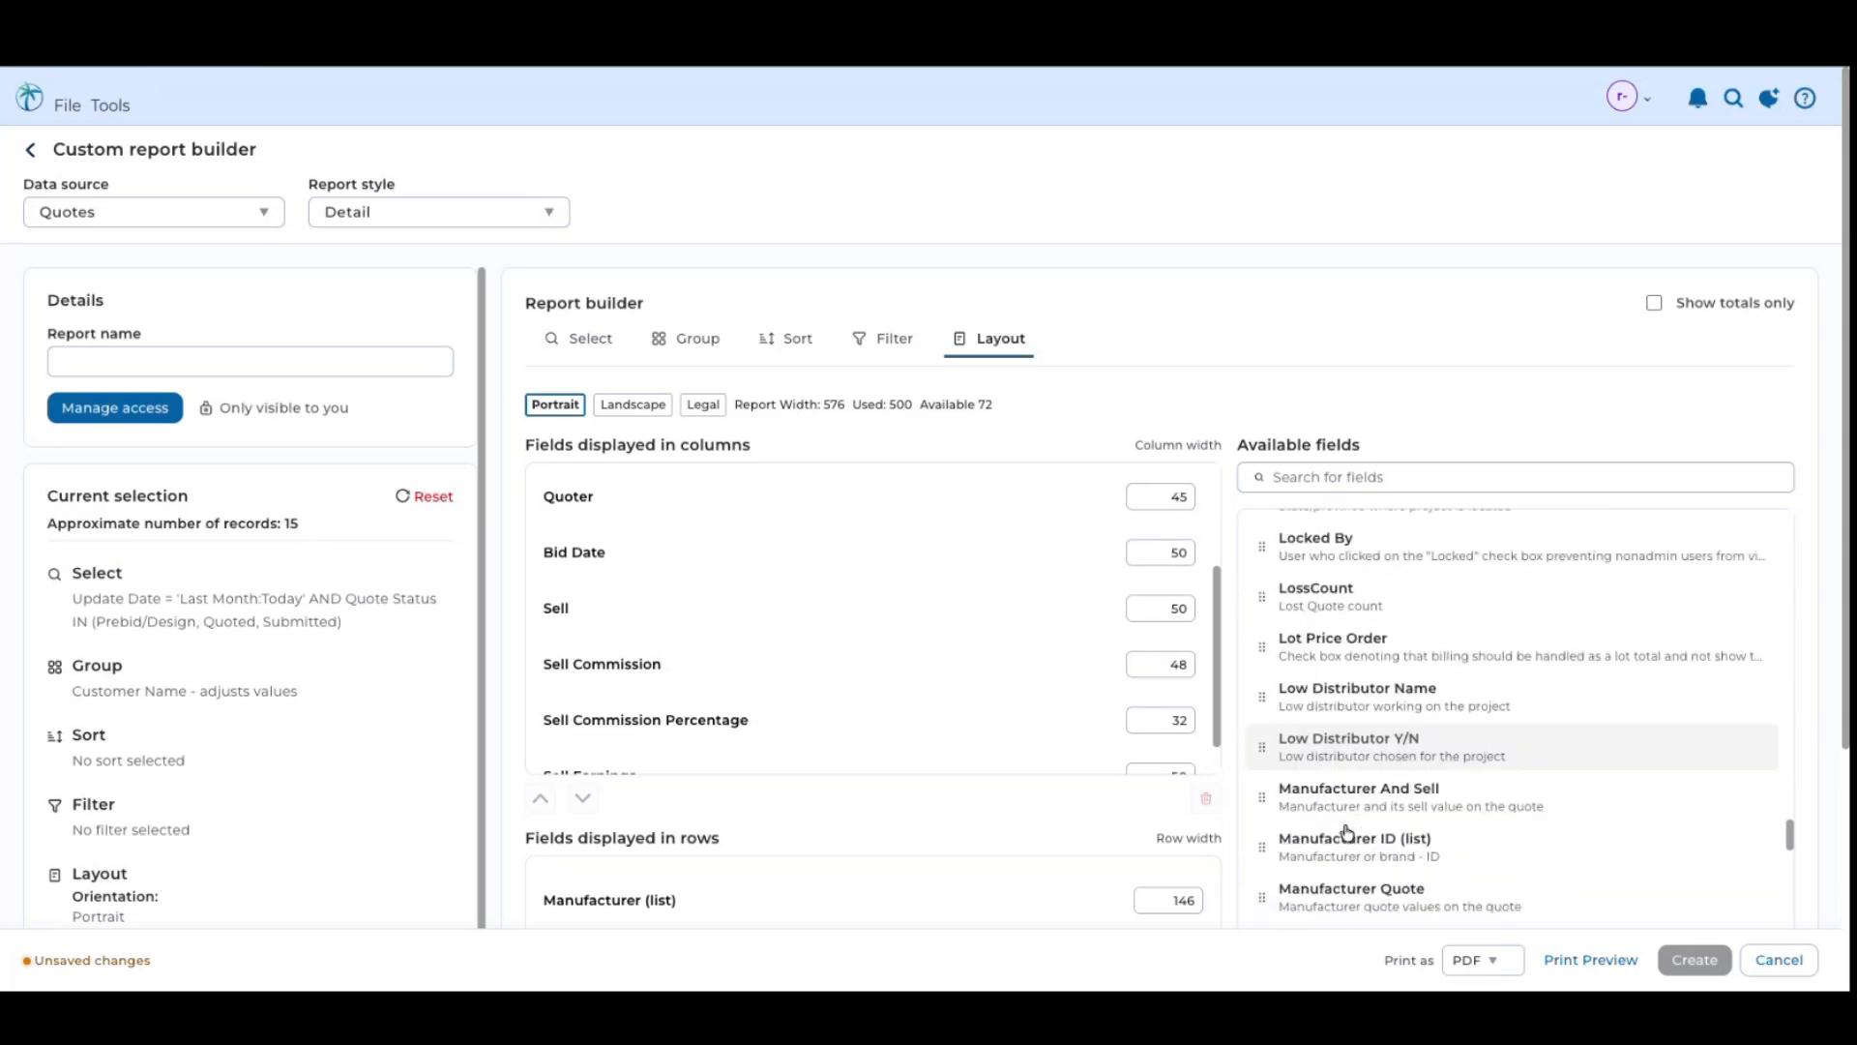
pyautogui.scroll(-20, 1348, 832)
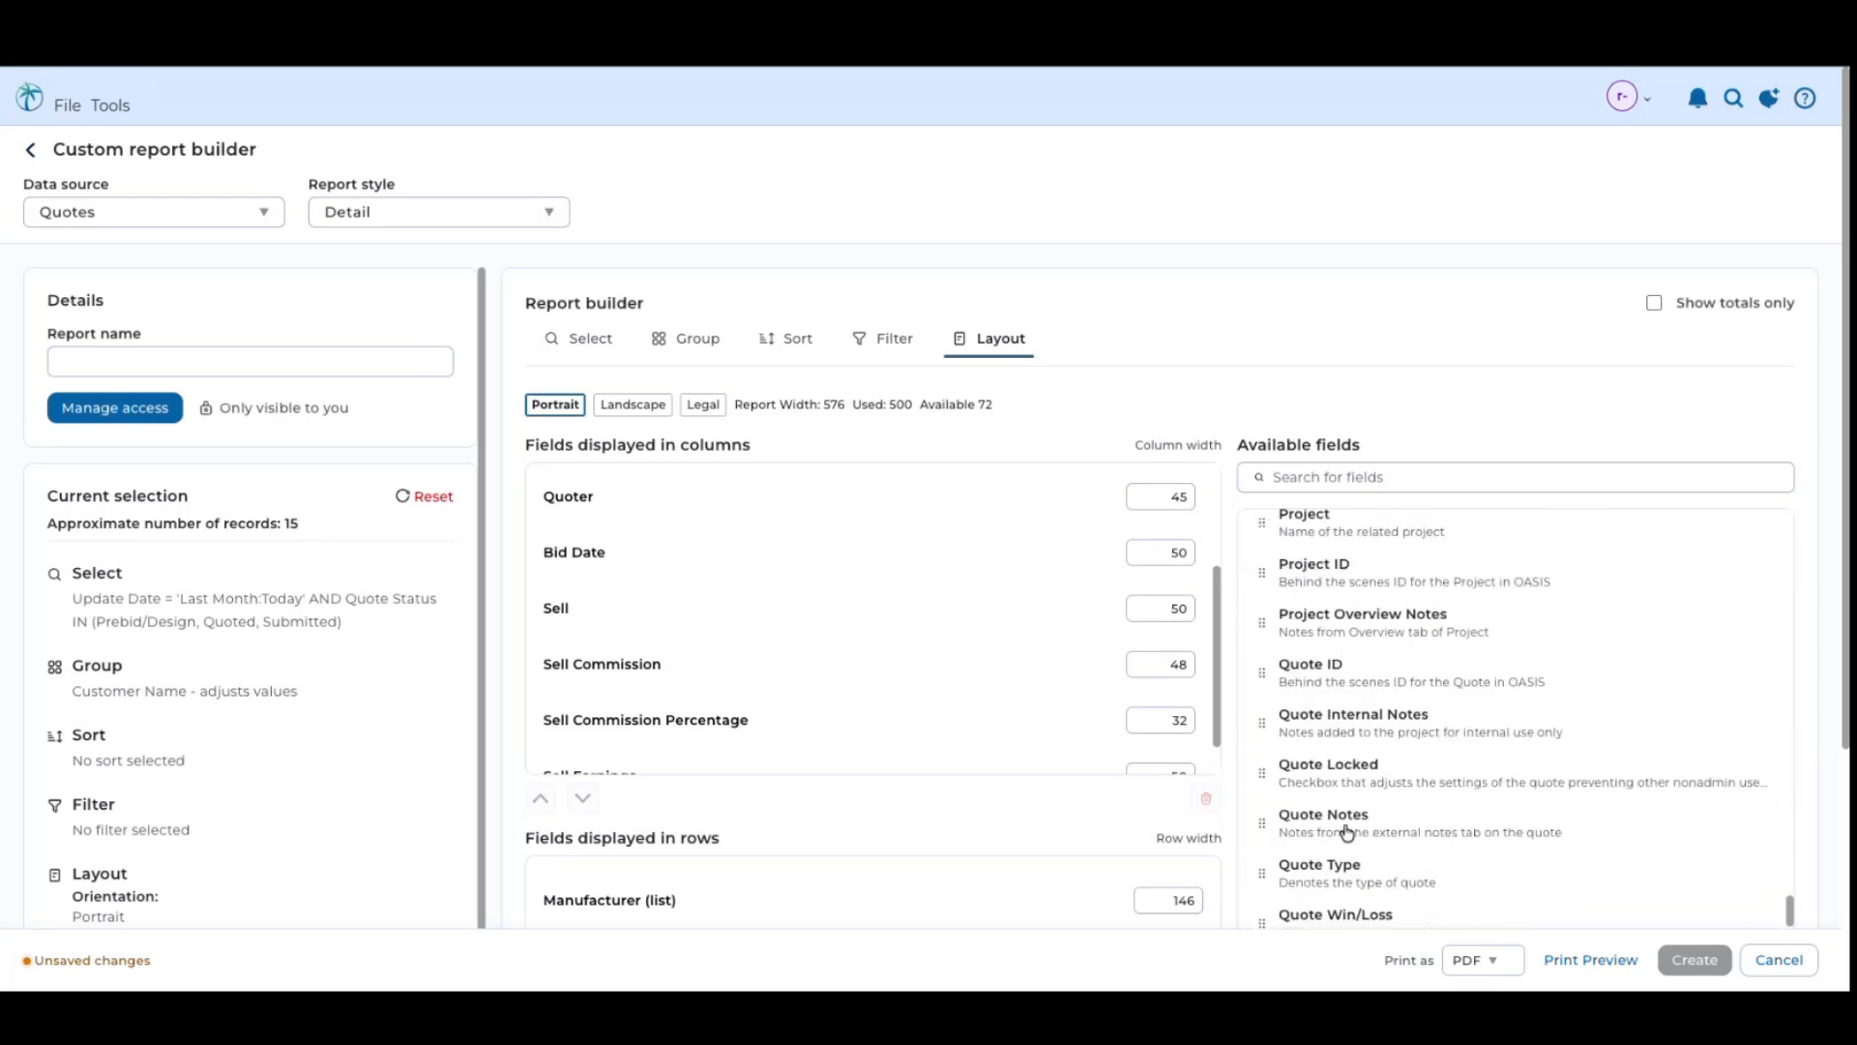
pyautogui.scroll(-20, 1347, 832)
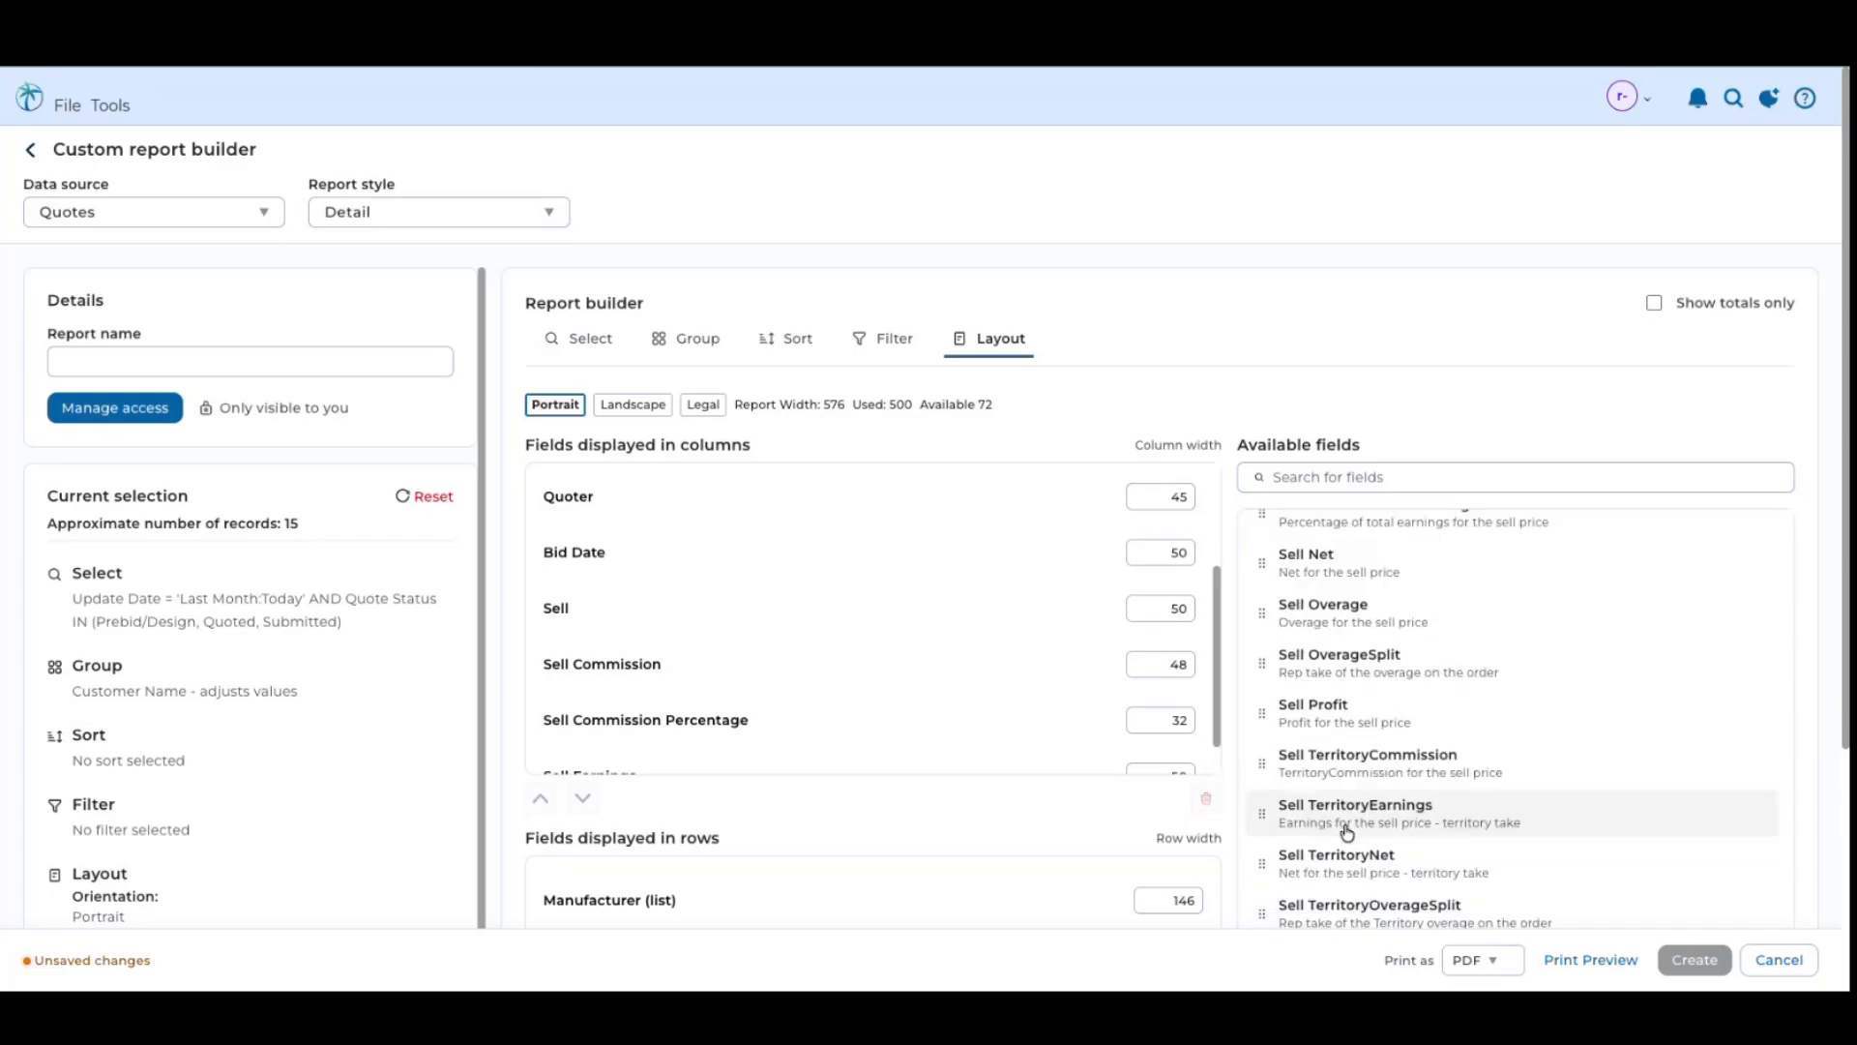
pyautogui.scroll(-15, 1347, 832)
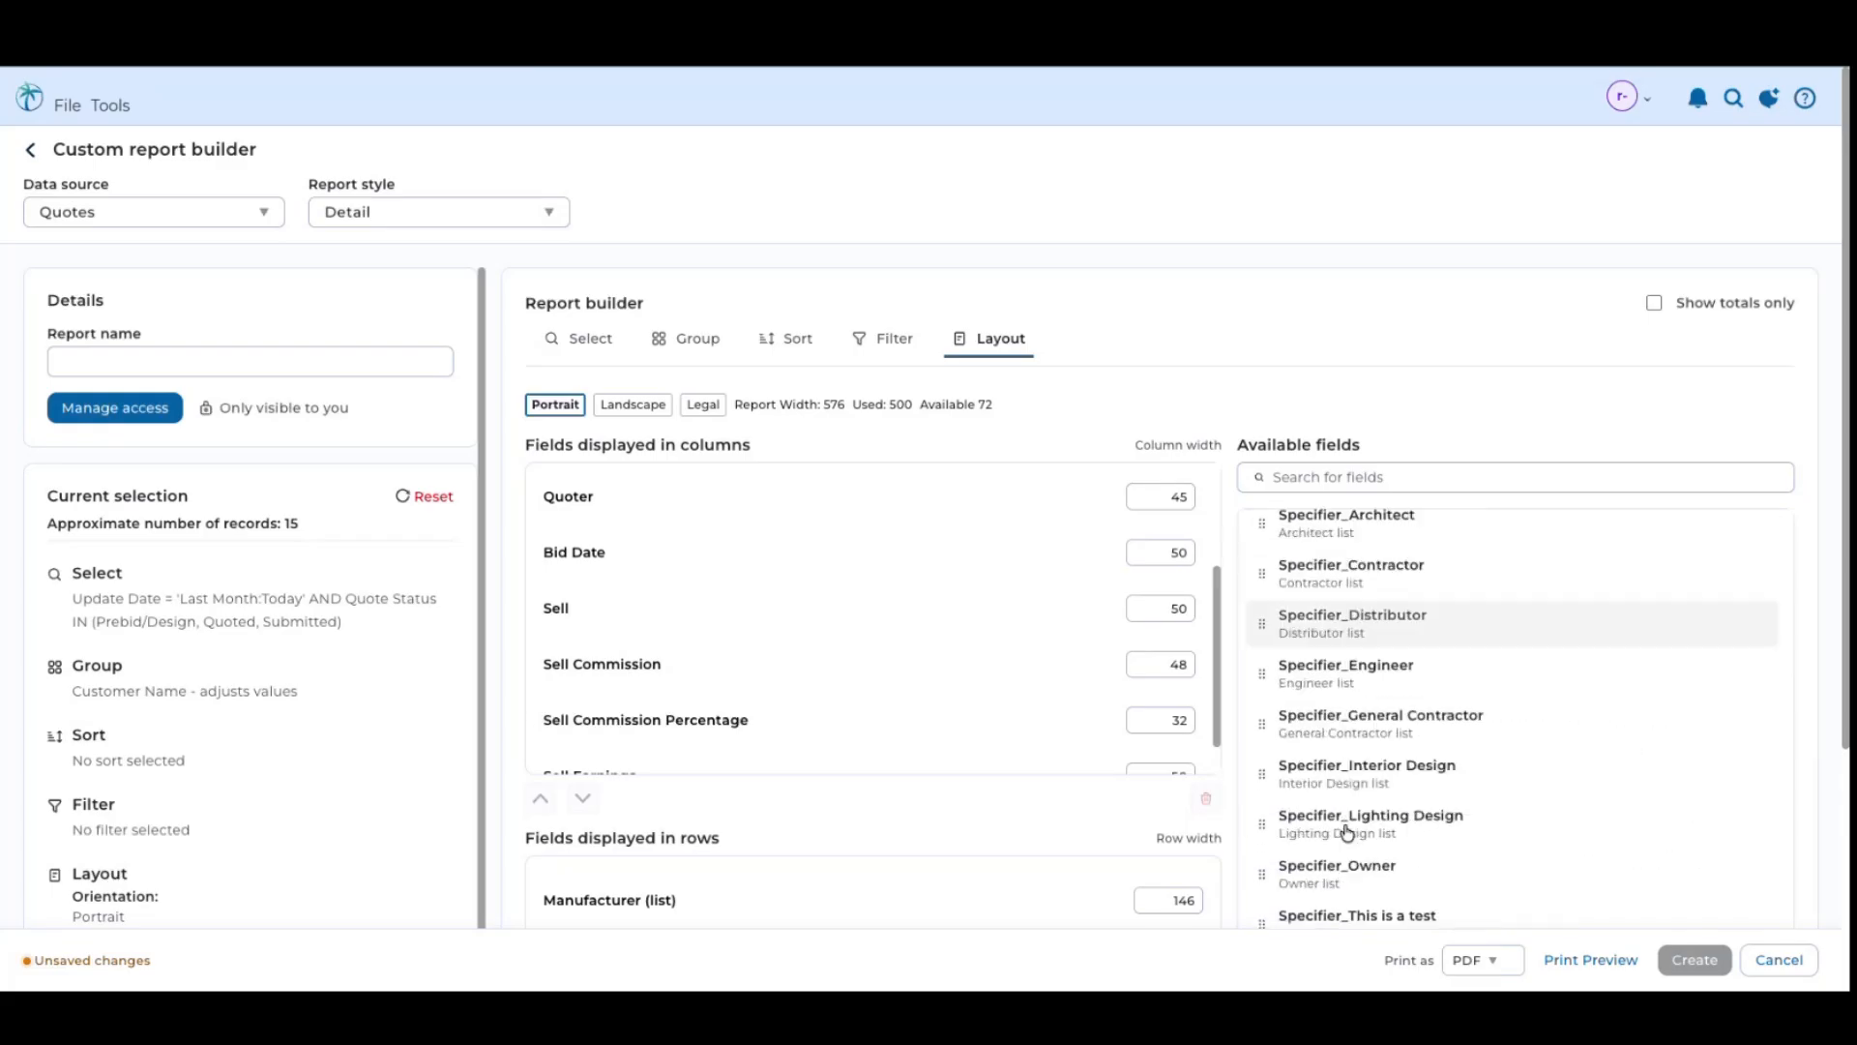
pyautogui.scroll(-5, 1335, 758)
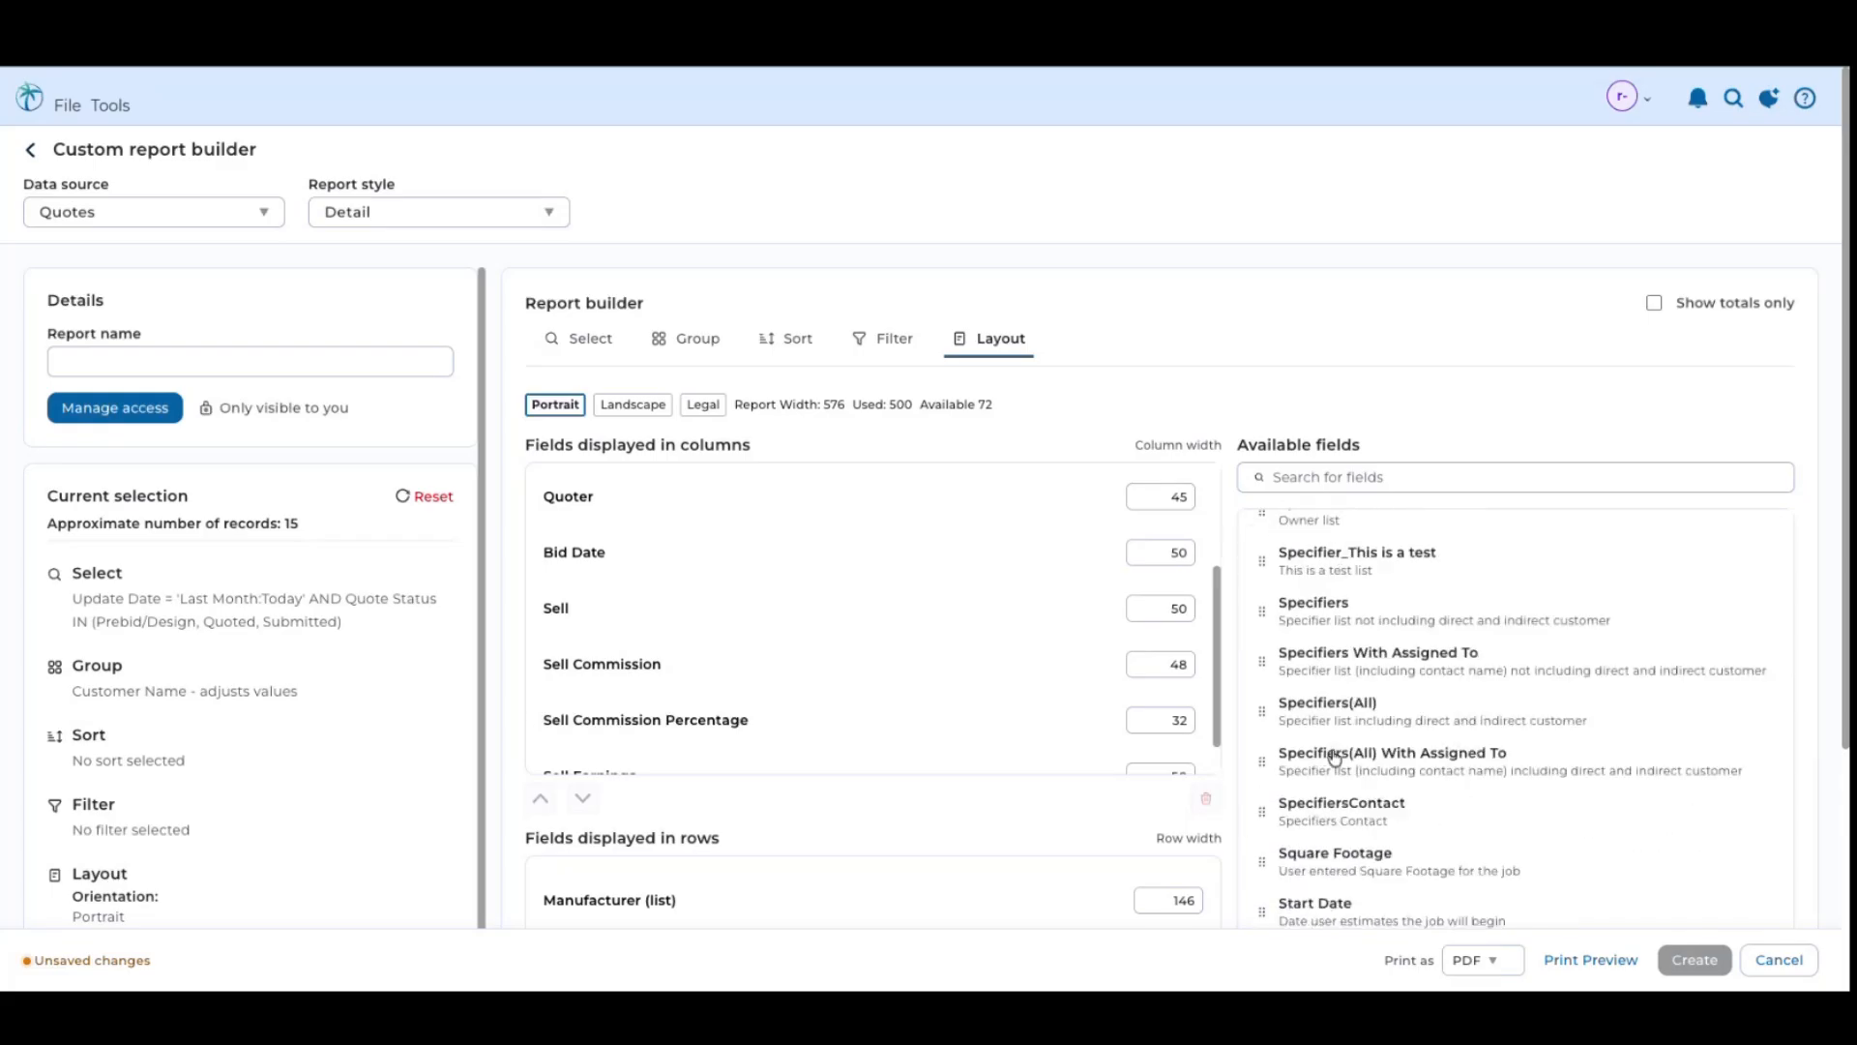
pyautogui.scroll(2, 1335, 758)
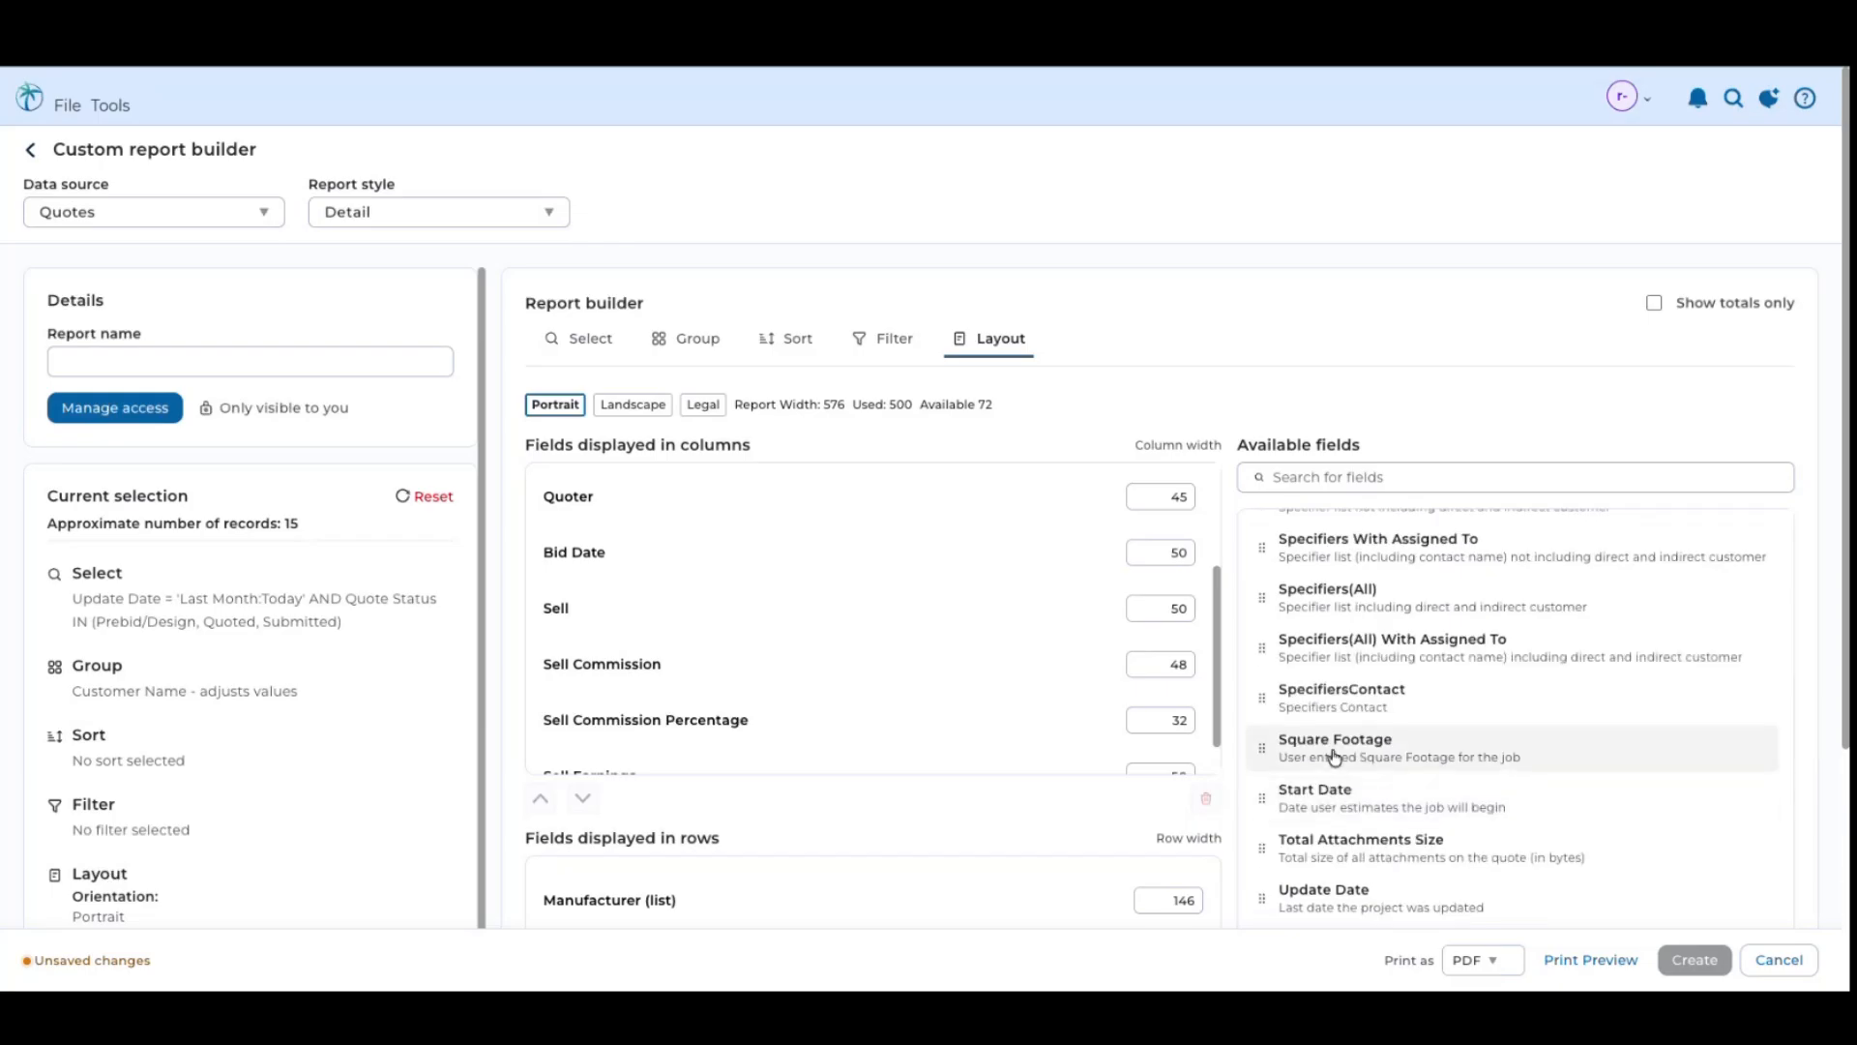
pyautogui.scroll(-4, 1335, 757)
pyautogui.scroll(-3, 1335, 757)
pyautogui.scroll(2, 1335, 758)
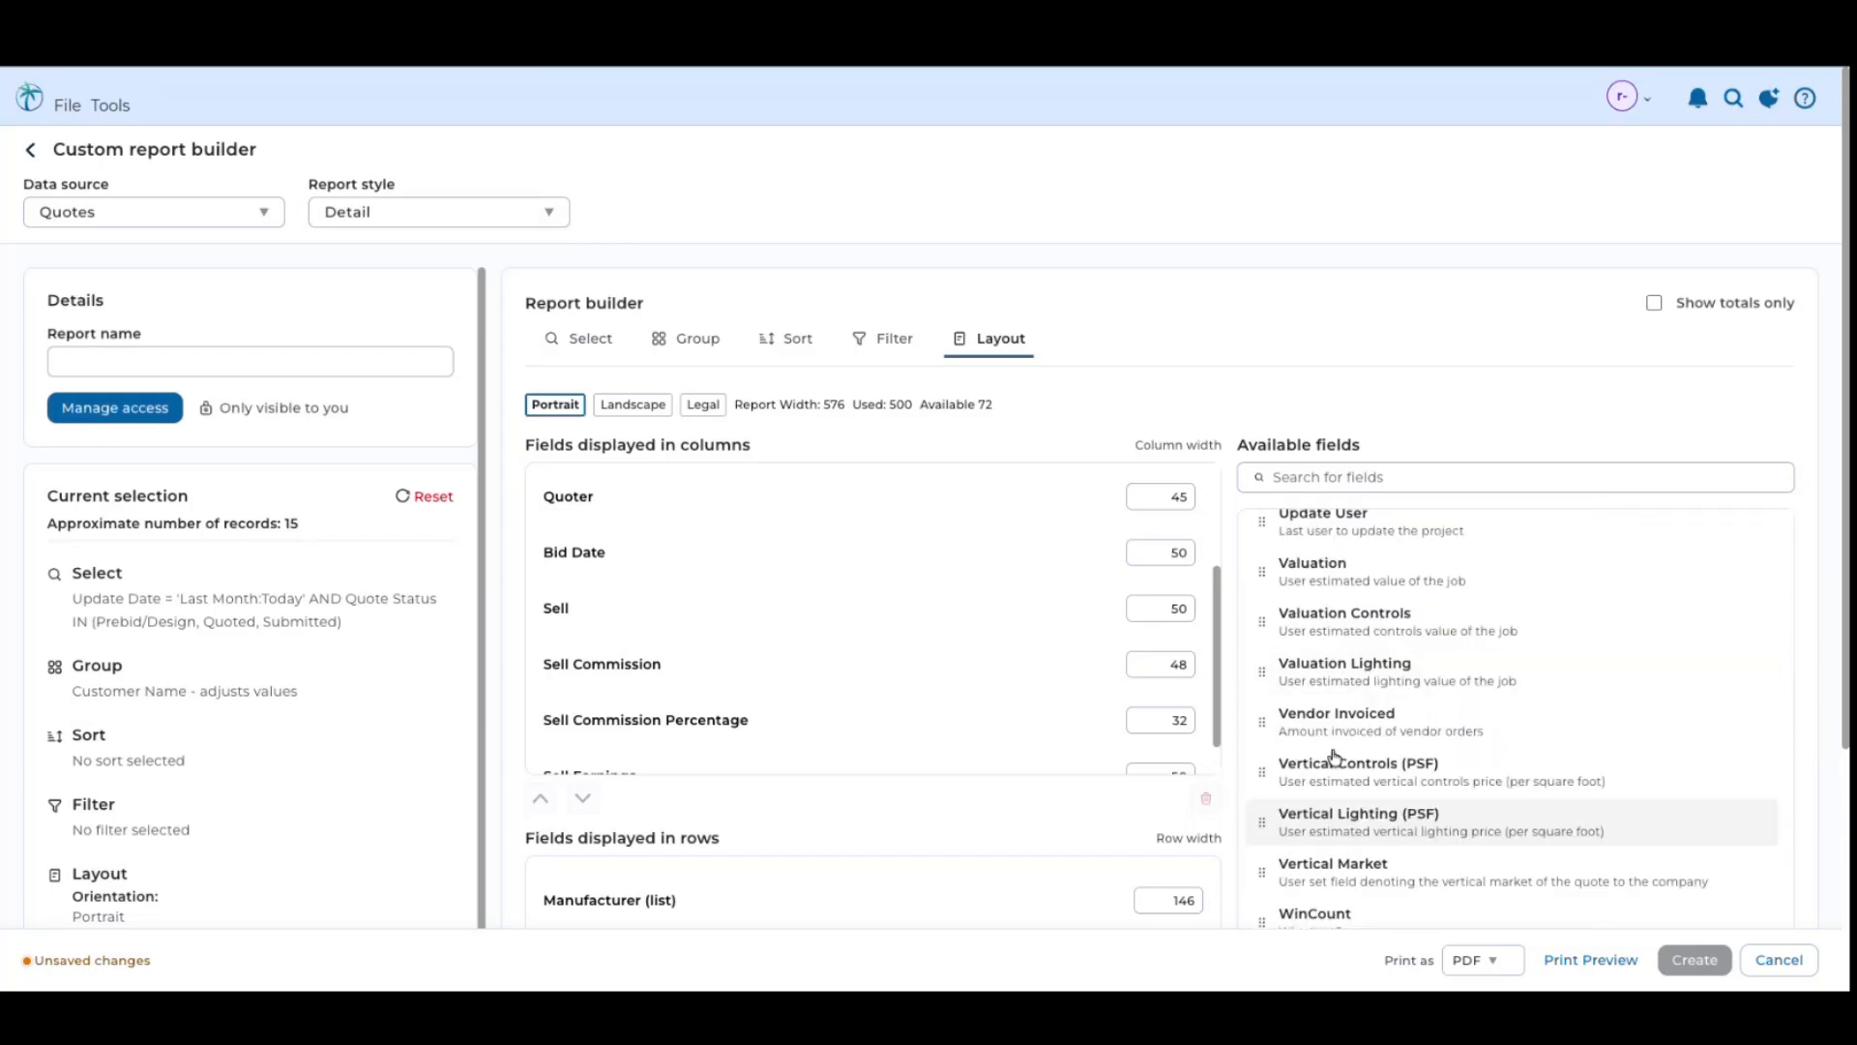
# Look back up through the available layout fields, past the Specifier and Ship To entries to the Sell entries
pyautogui.scroll(4, 1334, 757)
pyautogui.scroll(7, 1335, 757)
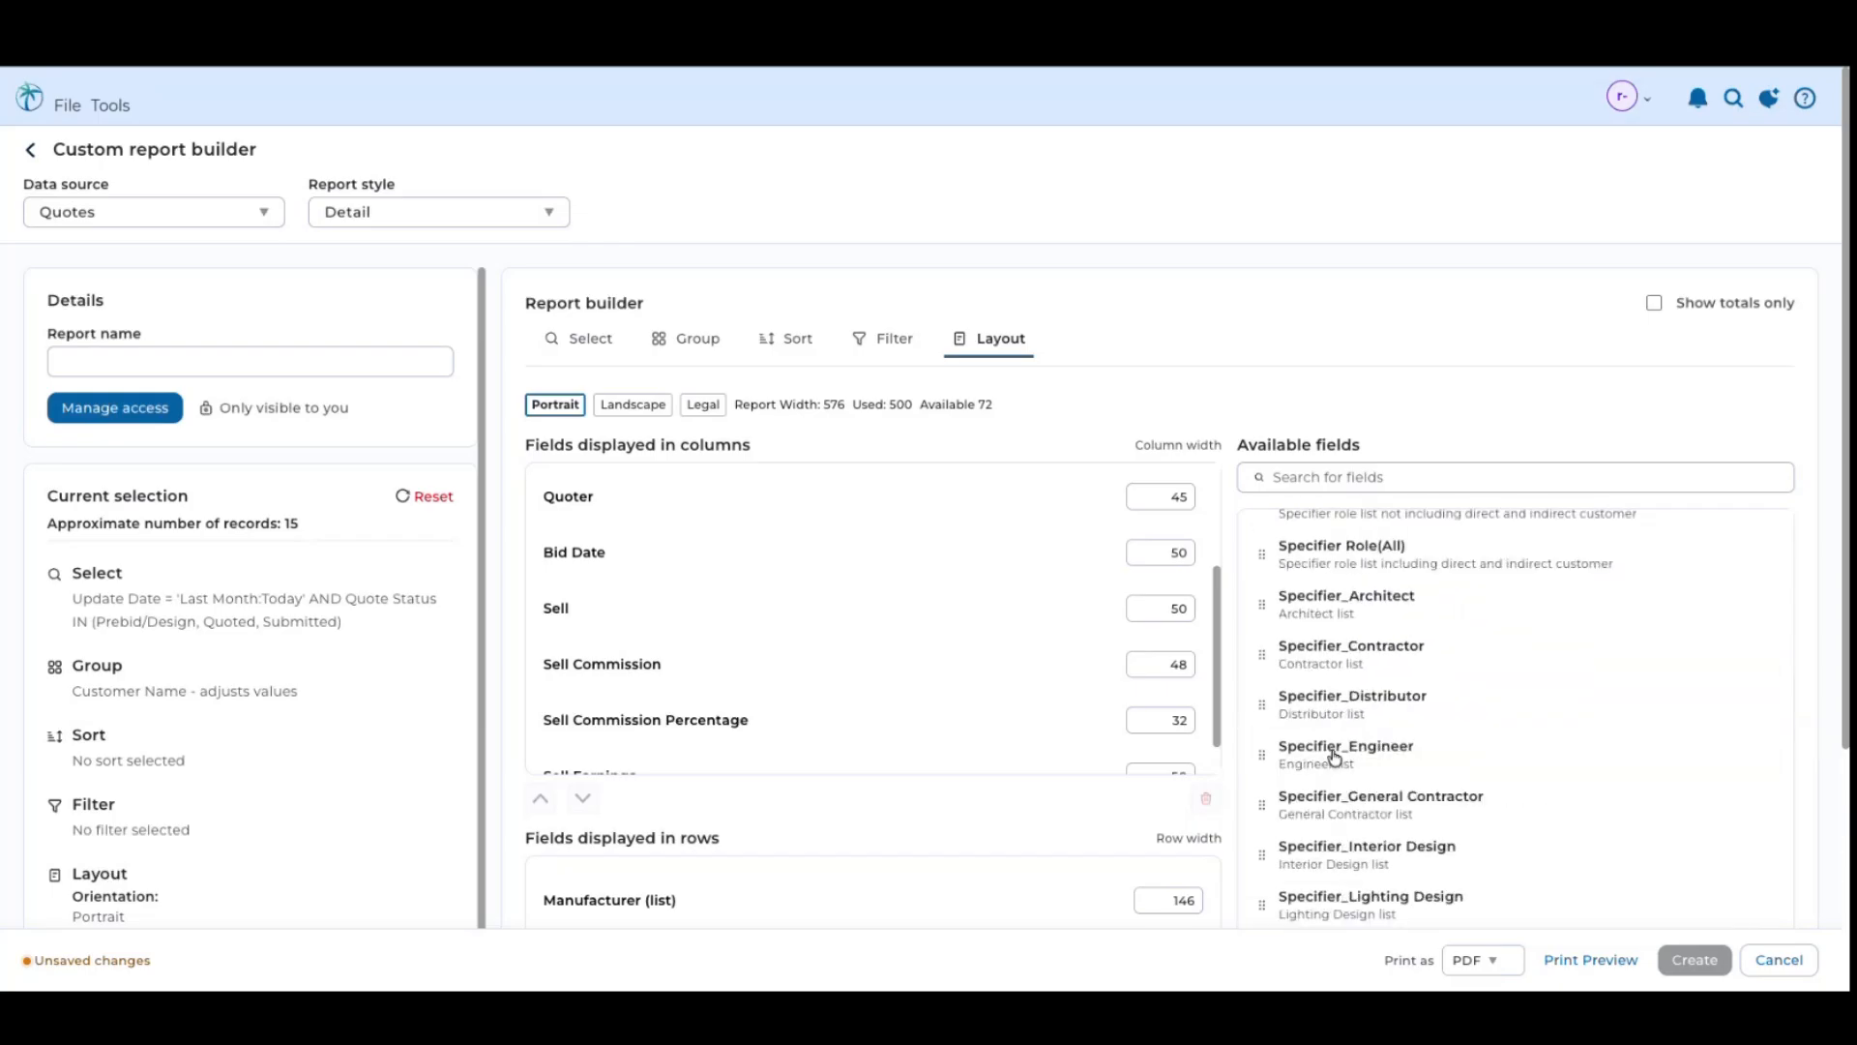
pyautogui.scroll(6, 1334, 758)
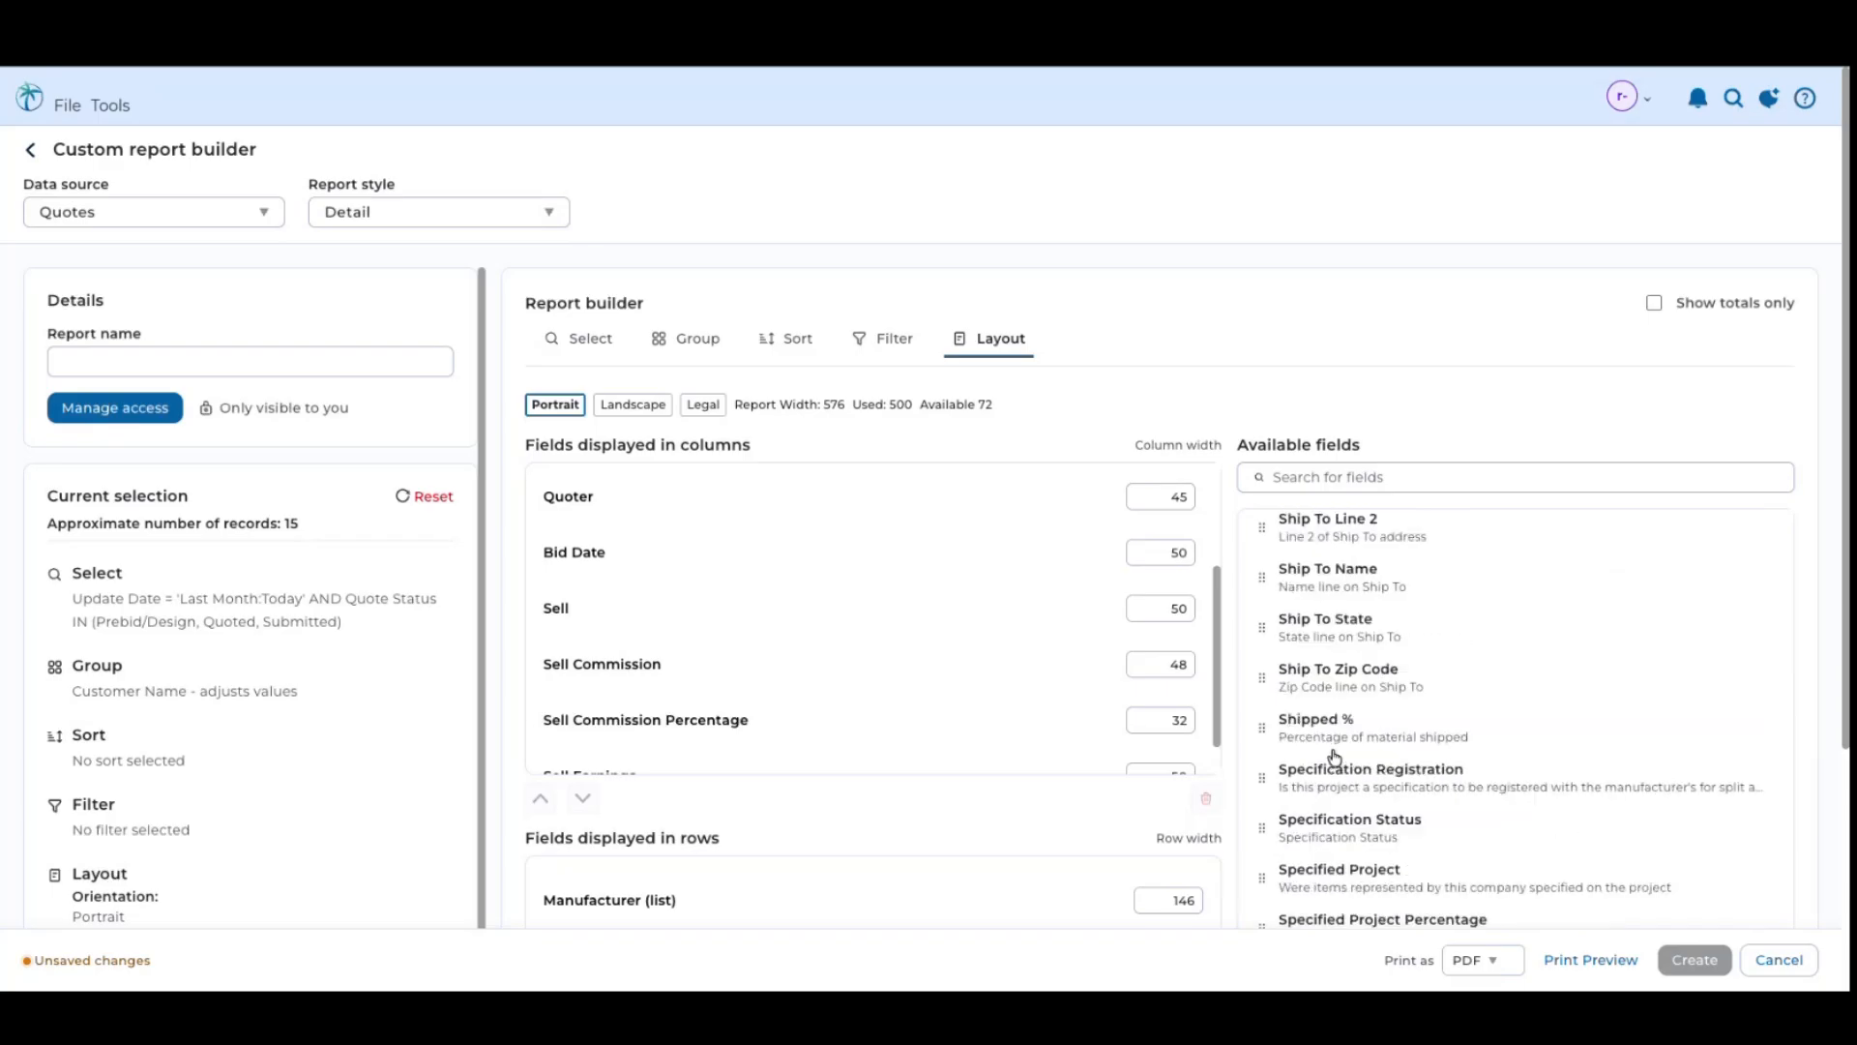
pyautogui.scroll(8, 1334, 758)
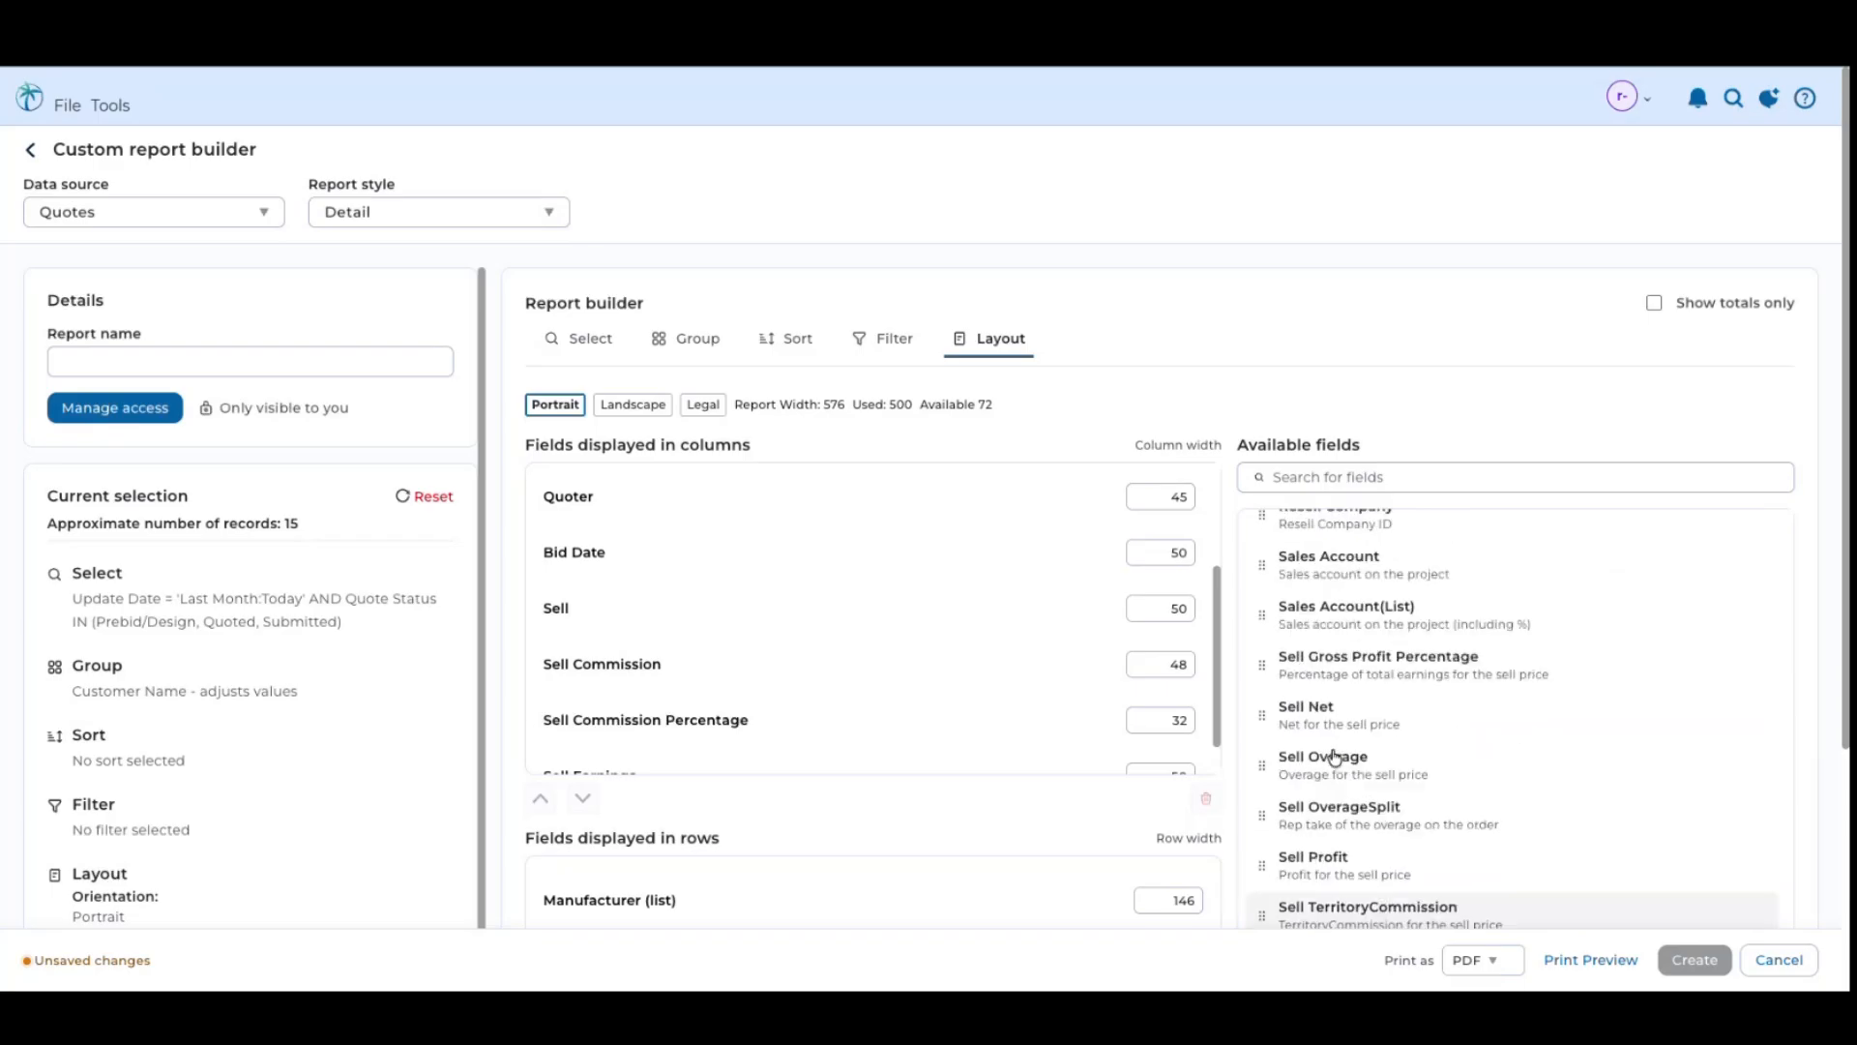
# Look back up through the available layout fields to the PO entries and review the fields displayed in columns and rows
pyautogui.scroll(4, 1335, 758)
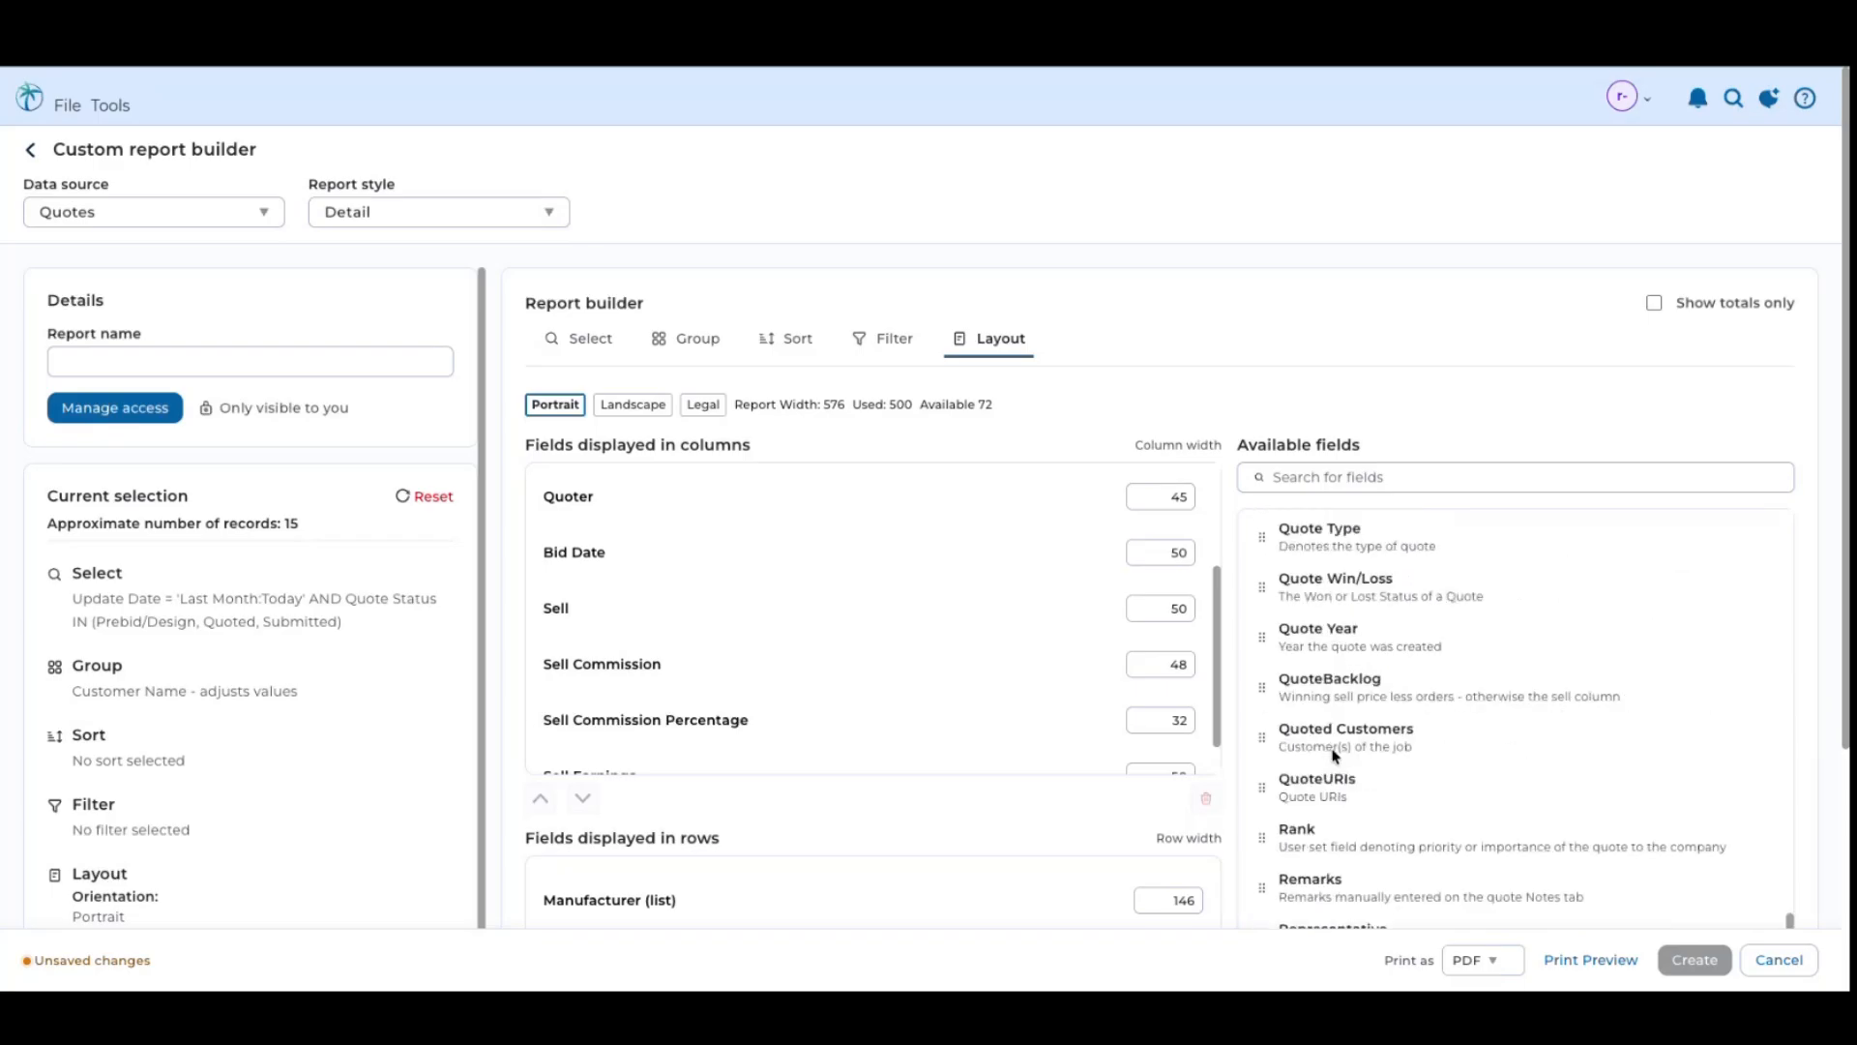
pyautogui.scroll(6, 1335, 757)
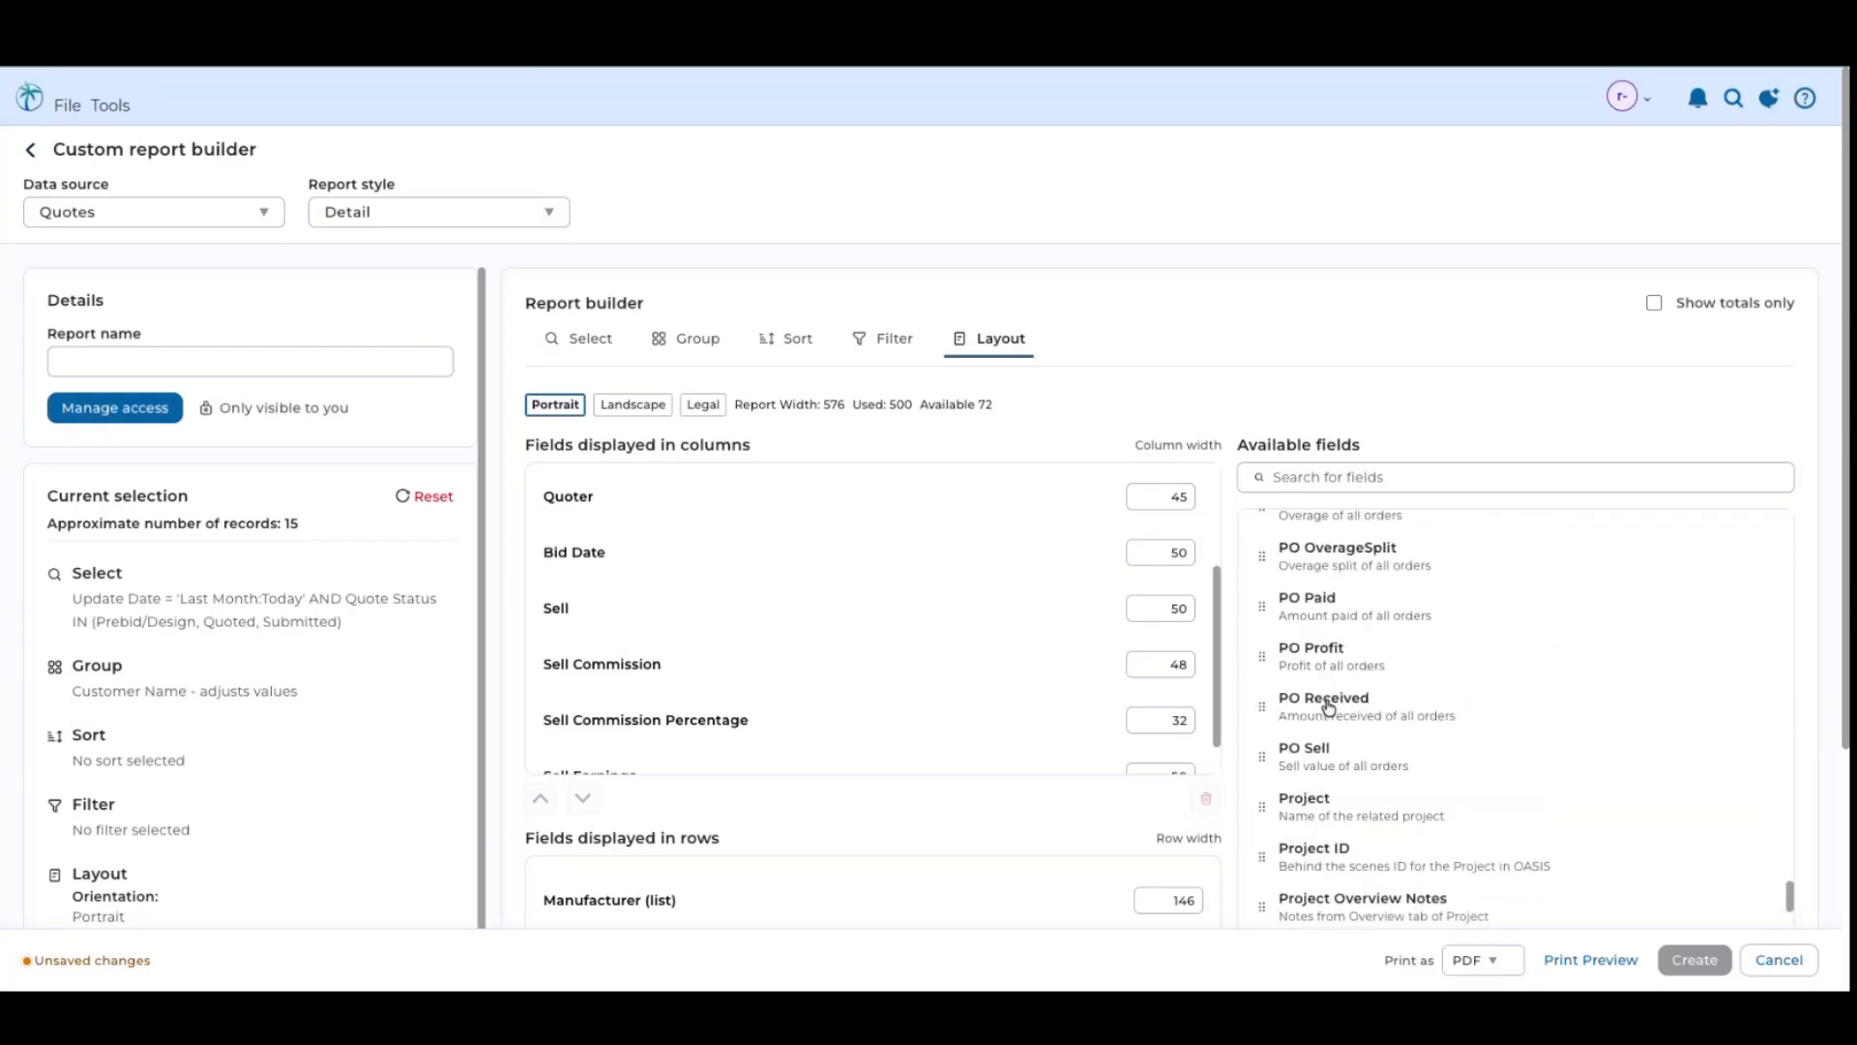
pyautogui.scroll(3, 1328, 707)
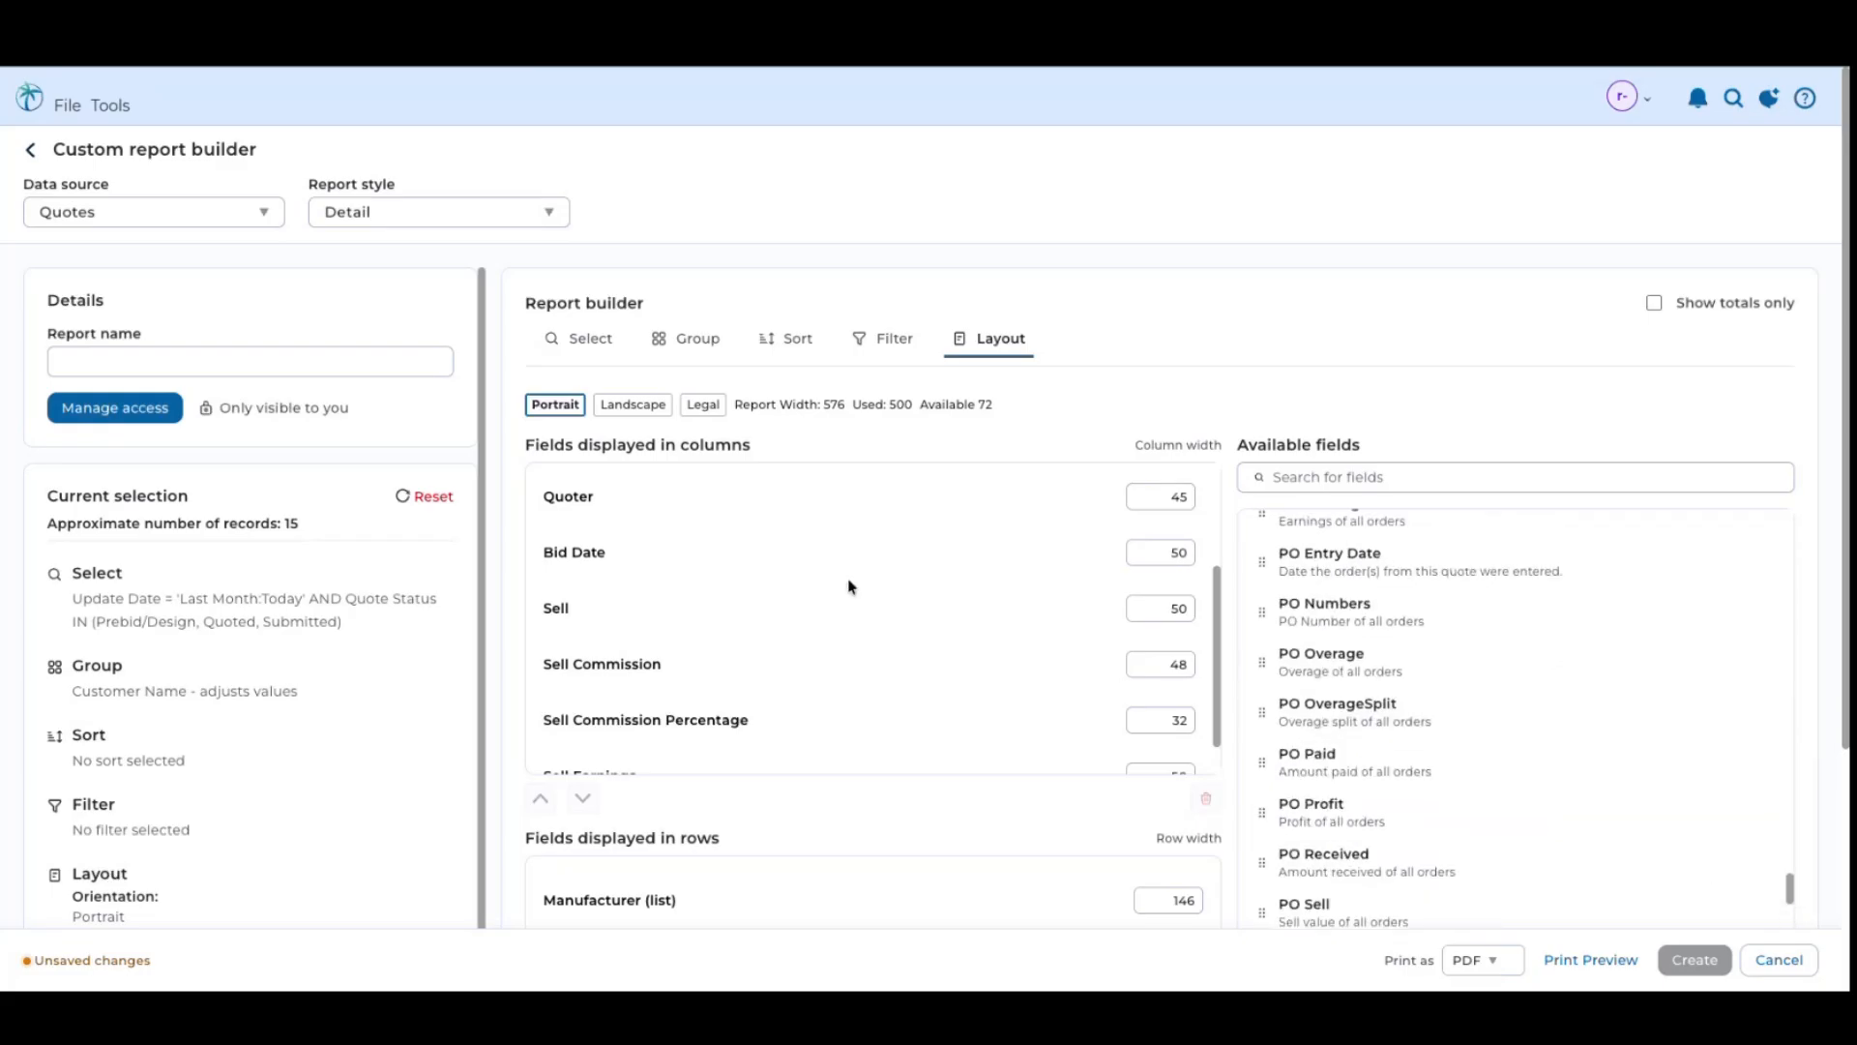
pyautogui.scroll(-1, 849, 586)
pyautogui.scroll(-3, 1164, 390)
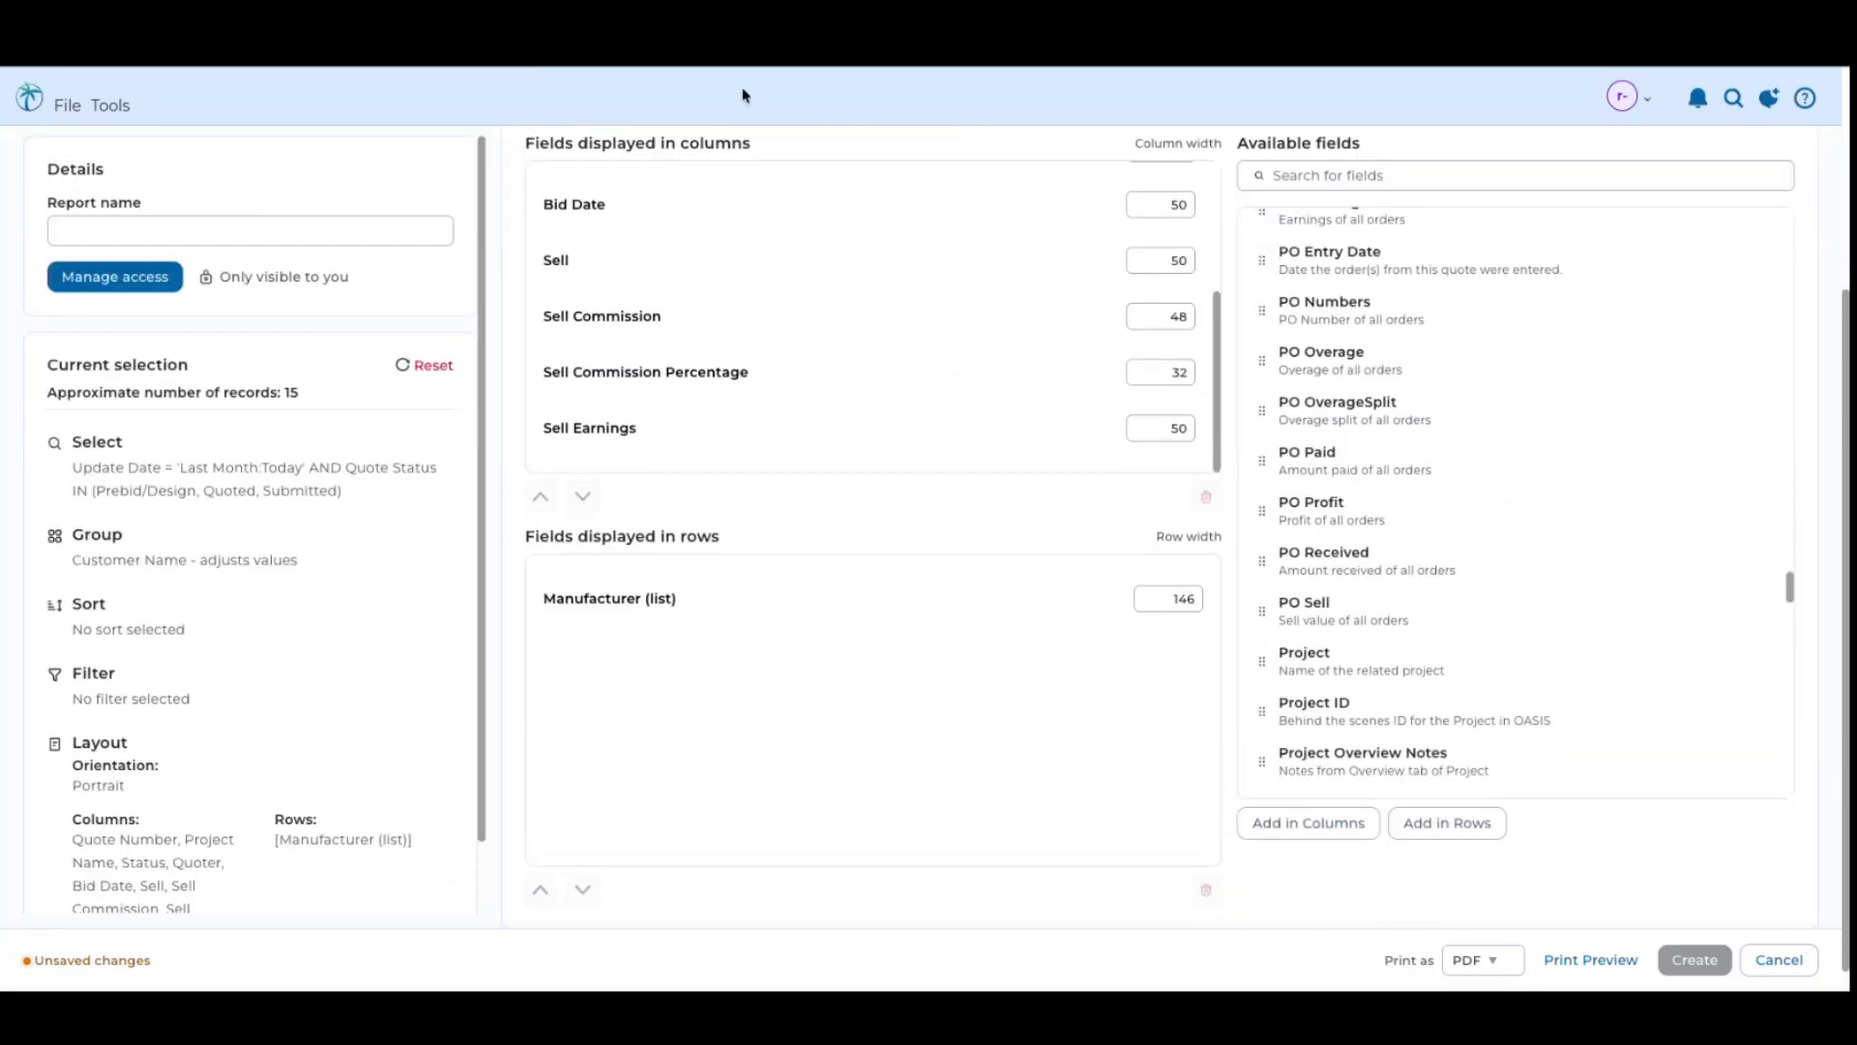
pyautogui.scroll(2, 721, 584)
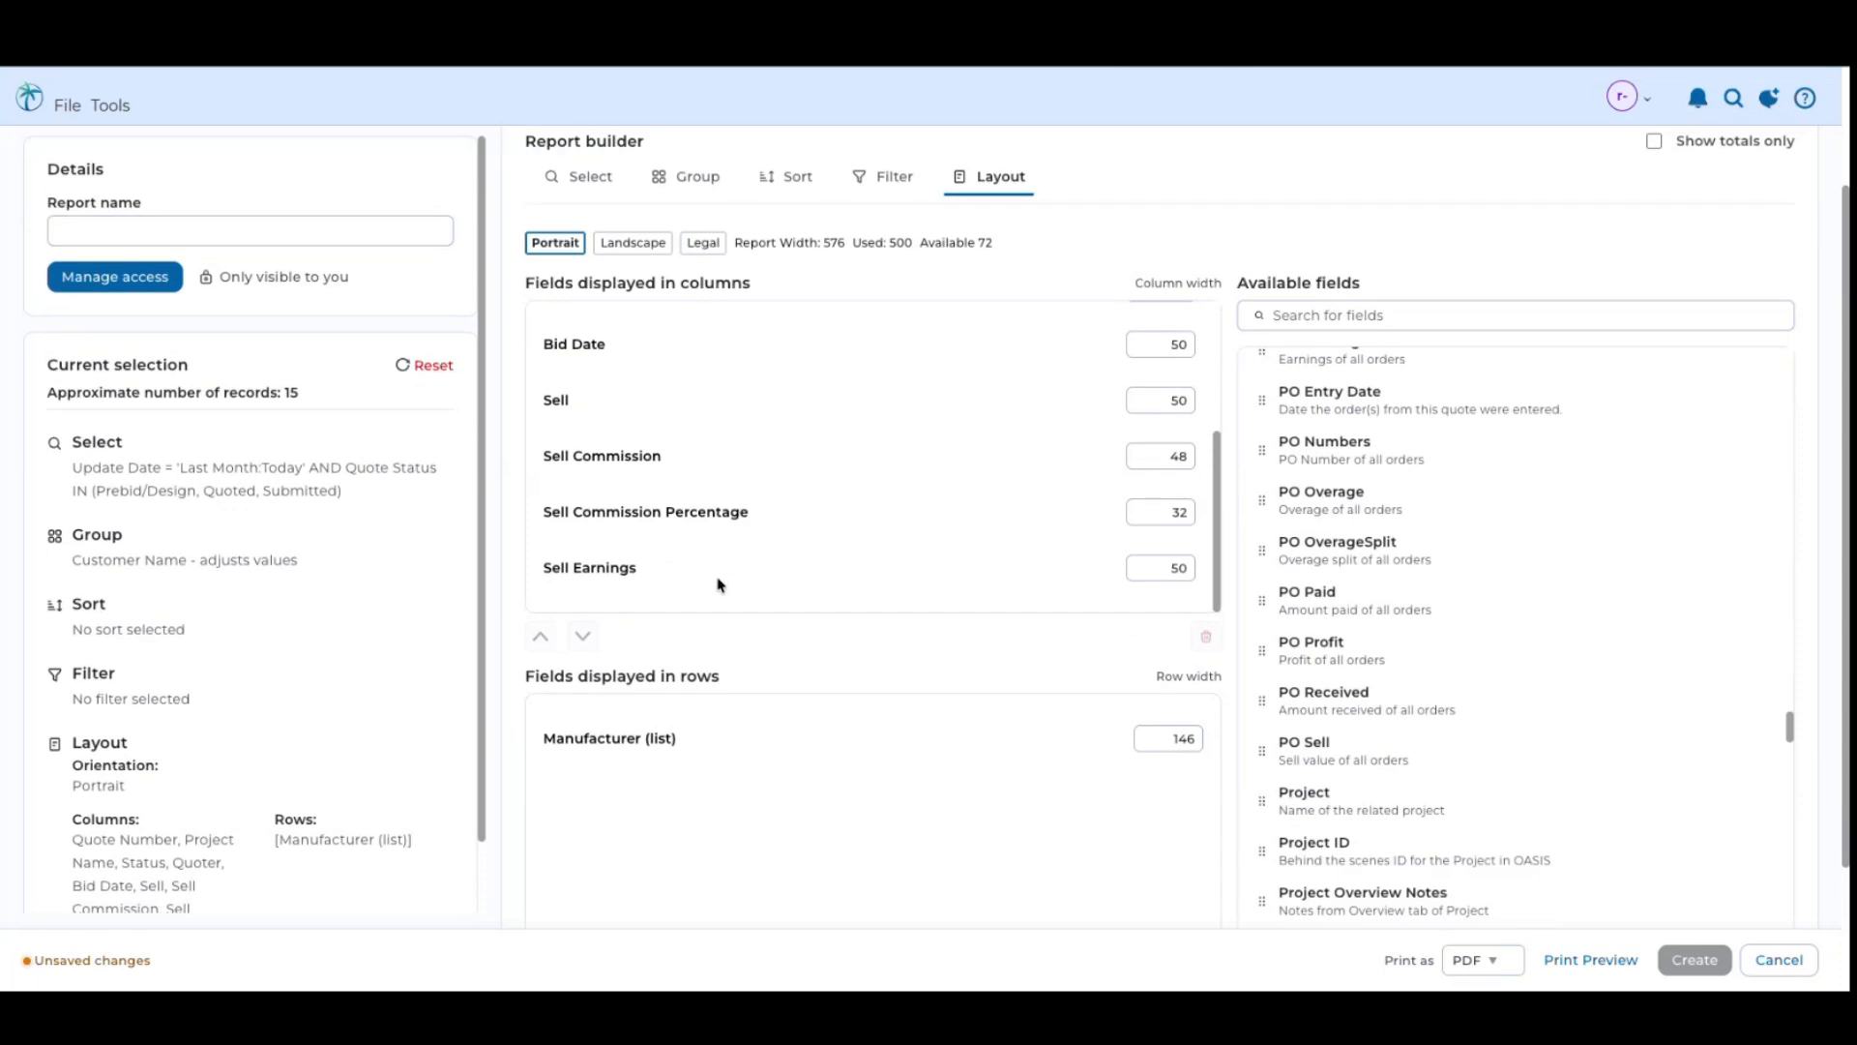
pyautogui.scroll(-1, 717, 585)
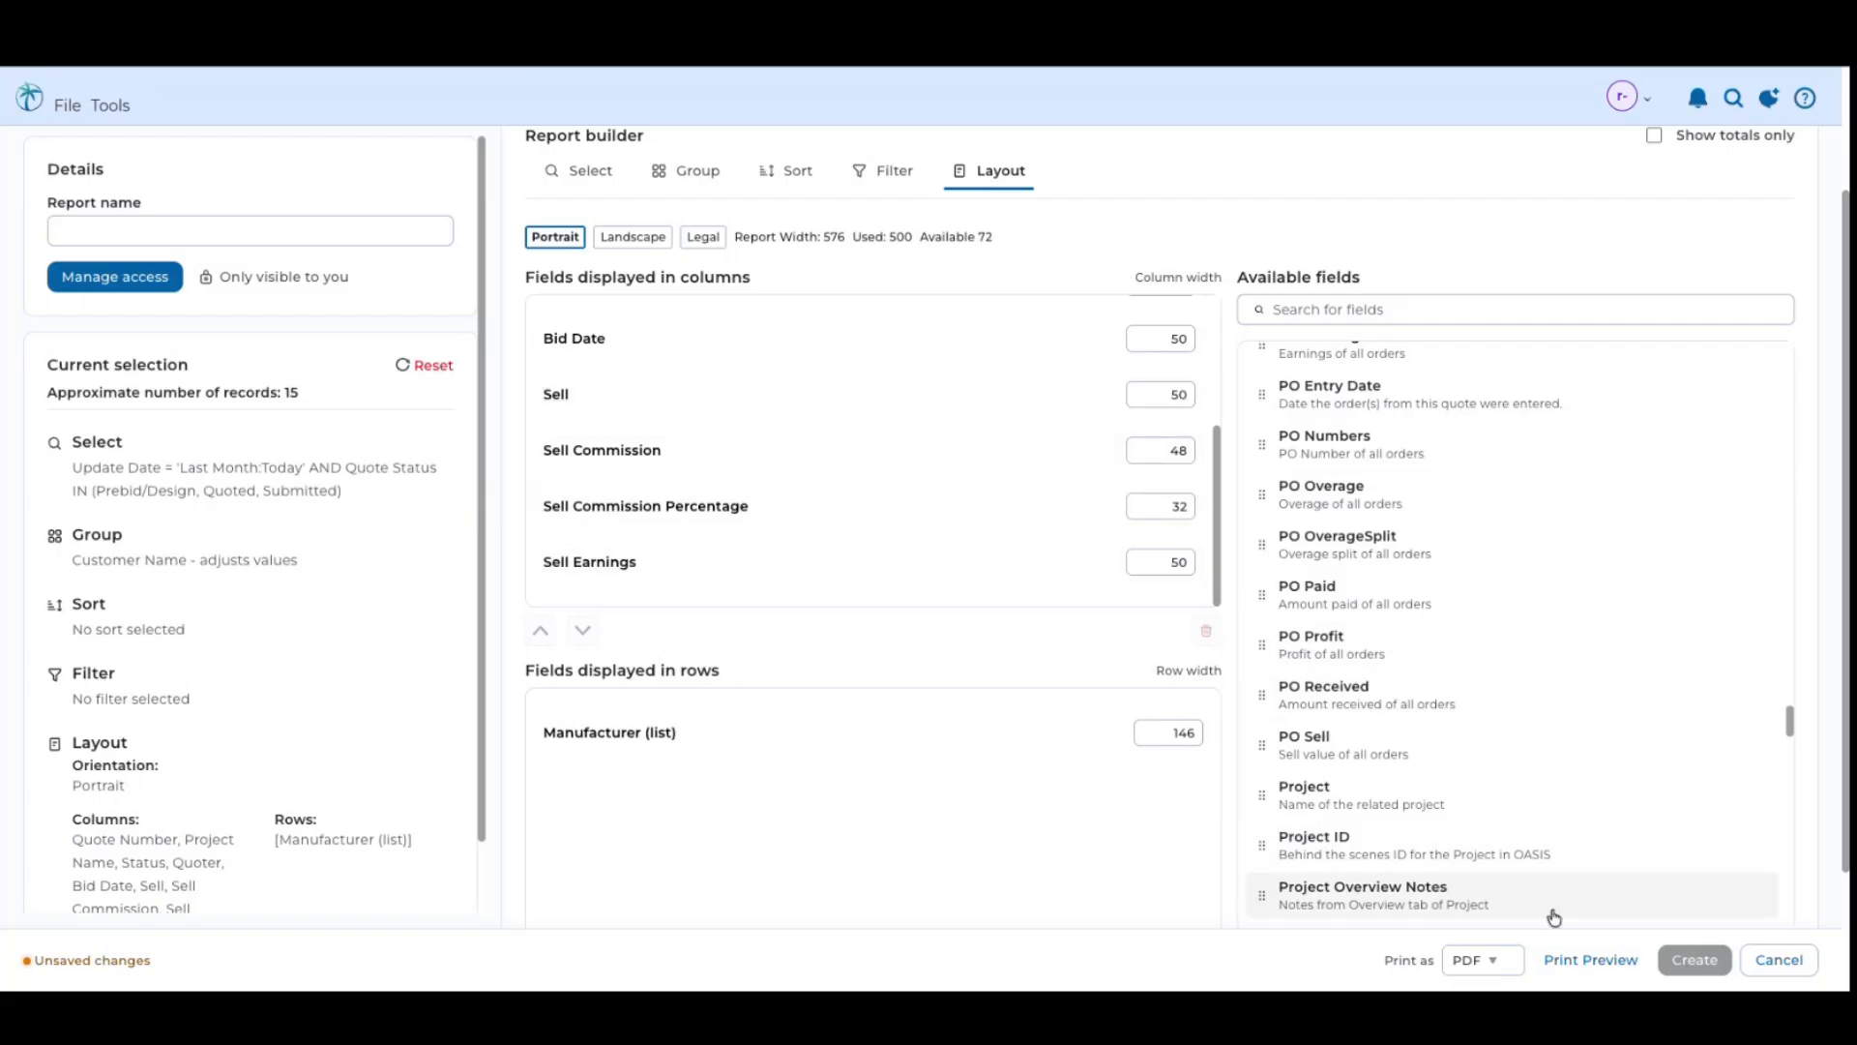
# Set the print format to Excel, move Manufacturer (list) from the row fields into the columns and check the used report width
pyautogui.click(1495, 962)
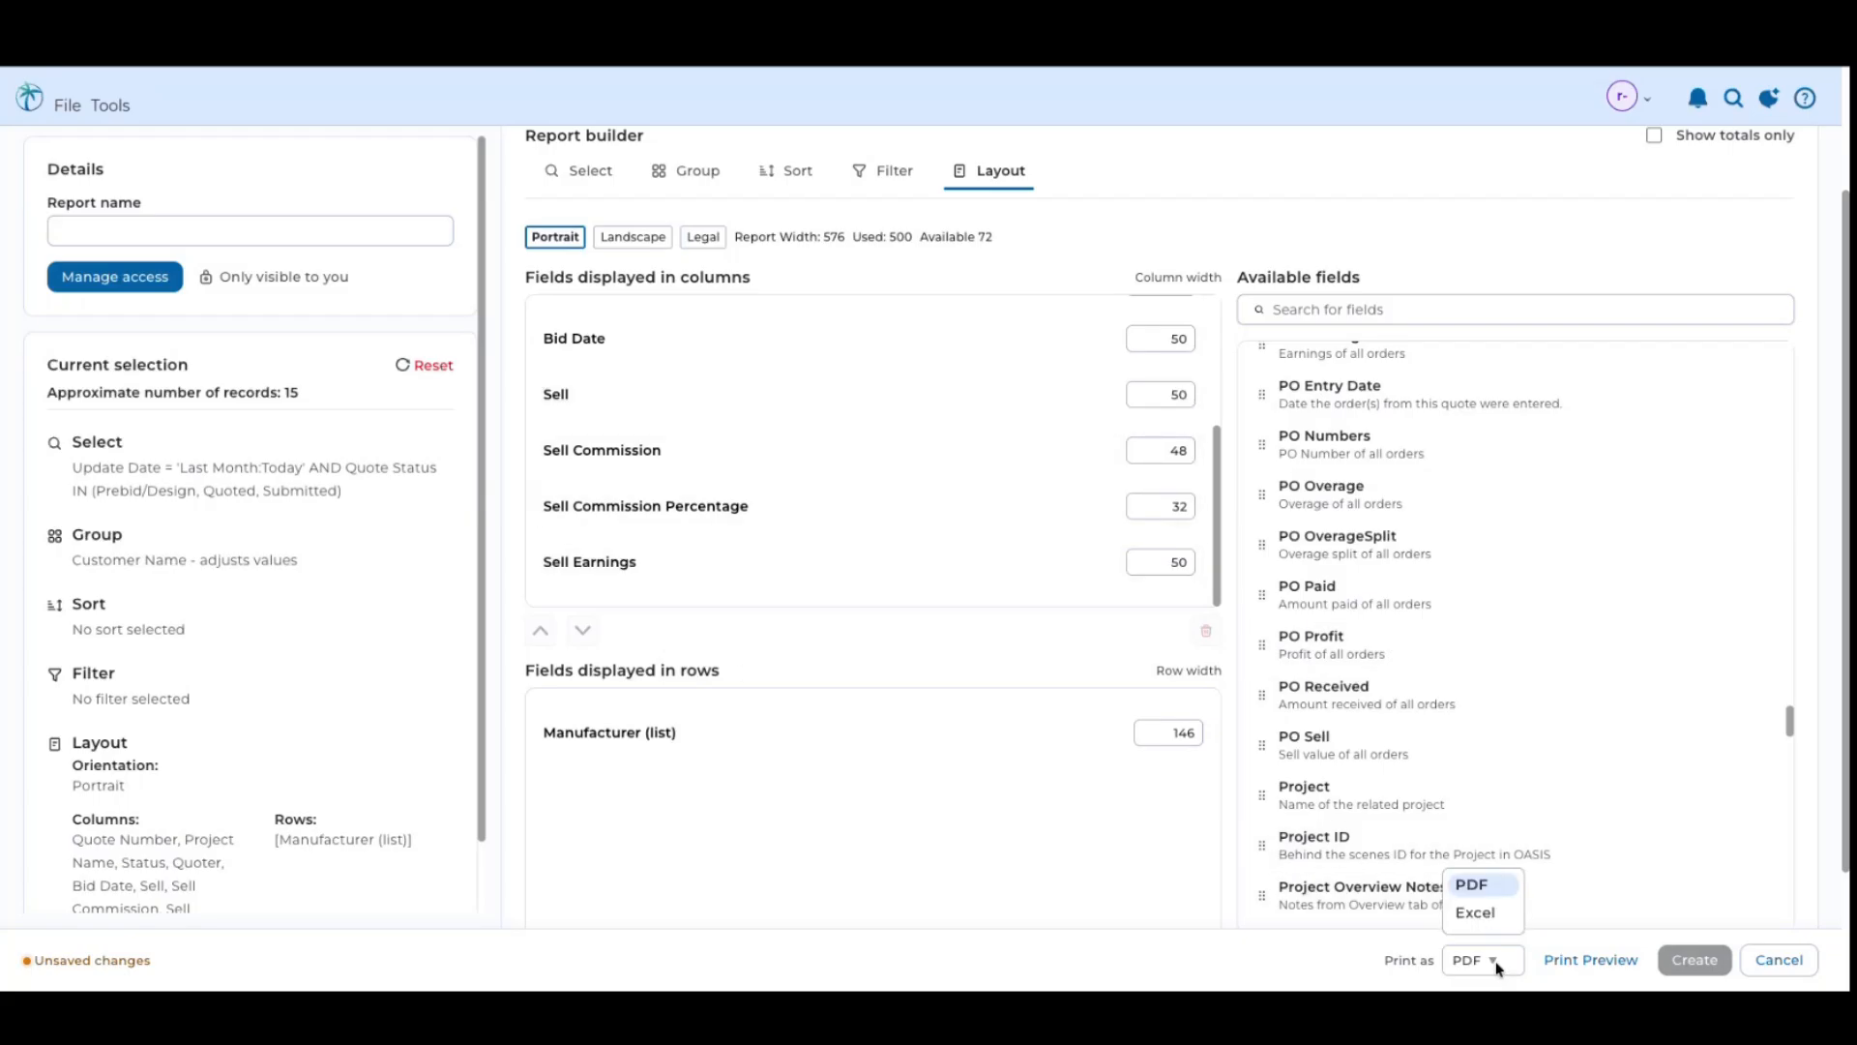
pyautogui.click(1477, 913)
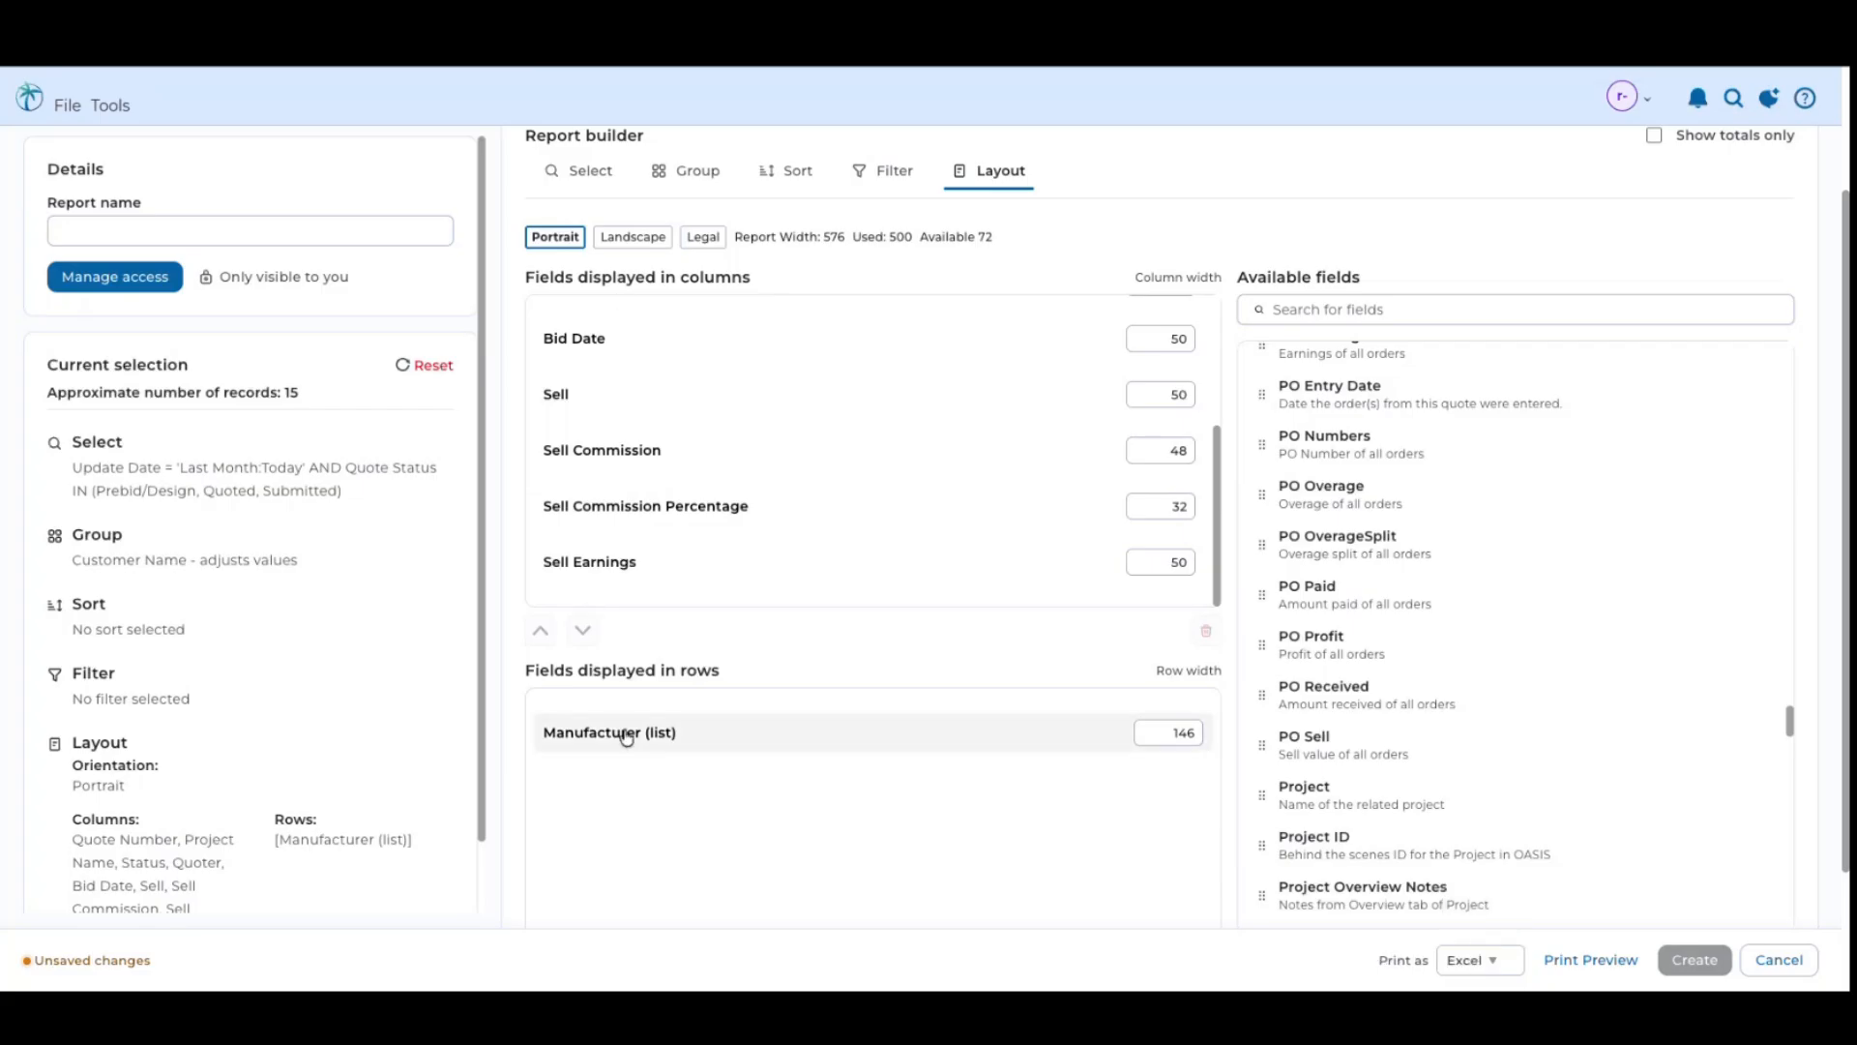
pyautogui.moveTo(613, 743); pyautogui.dragTo(690, 545)
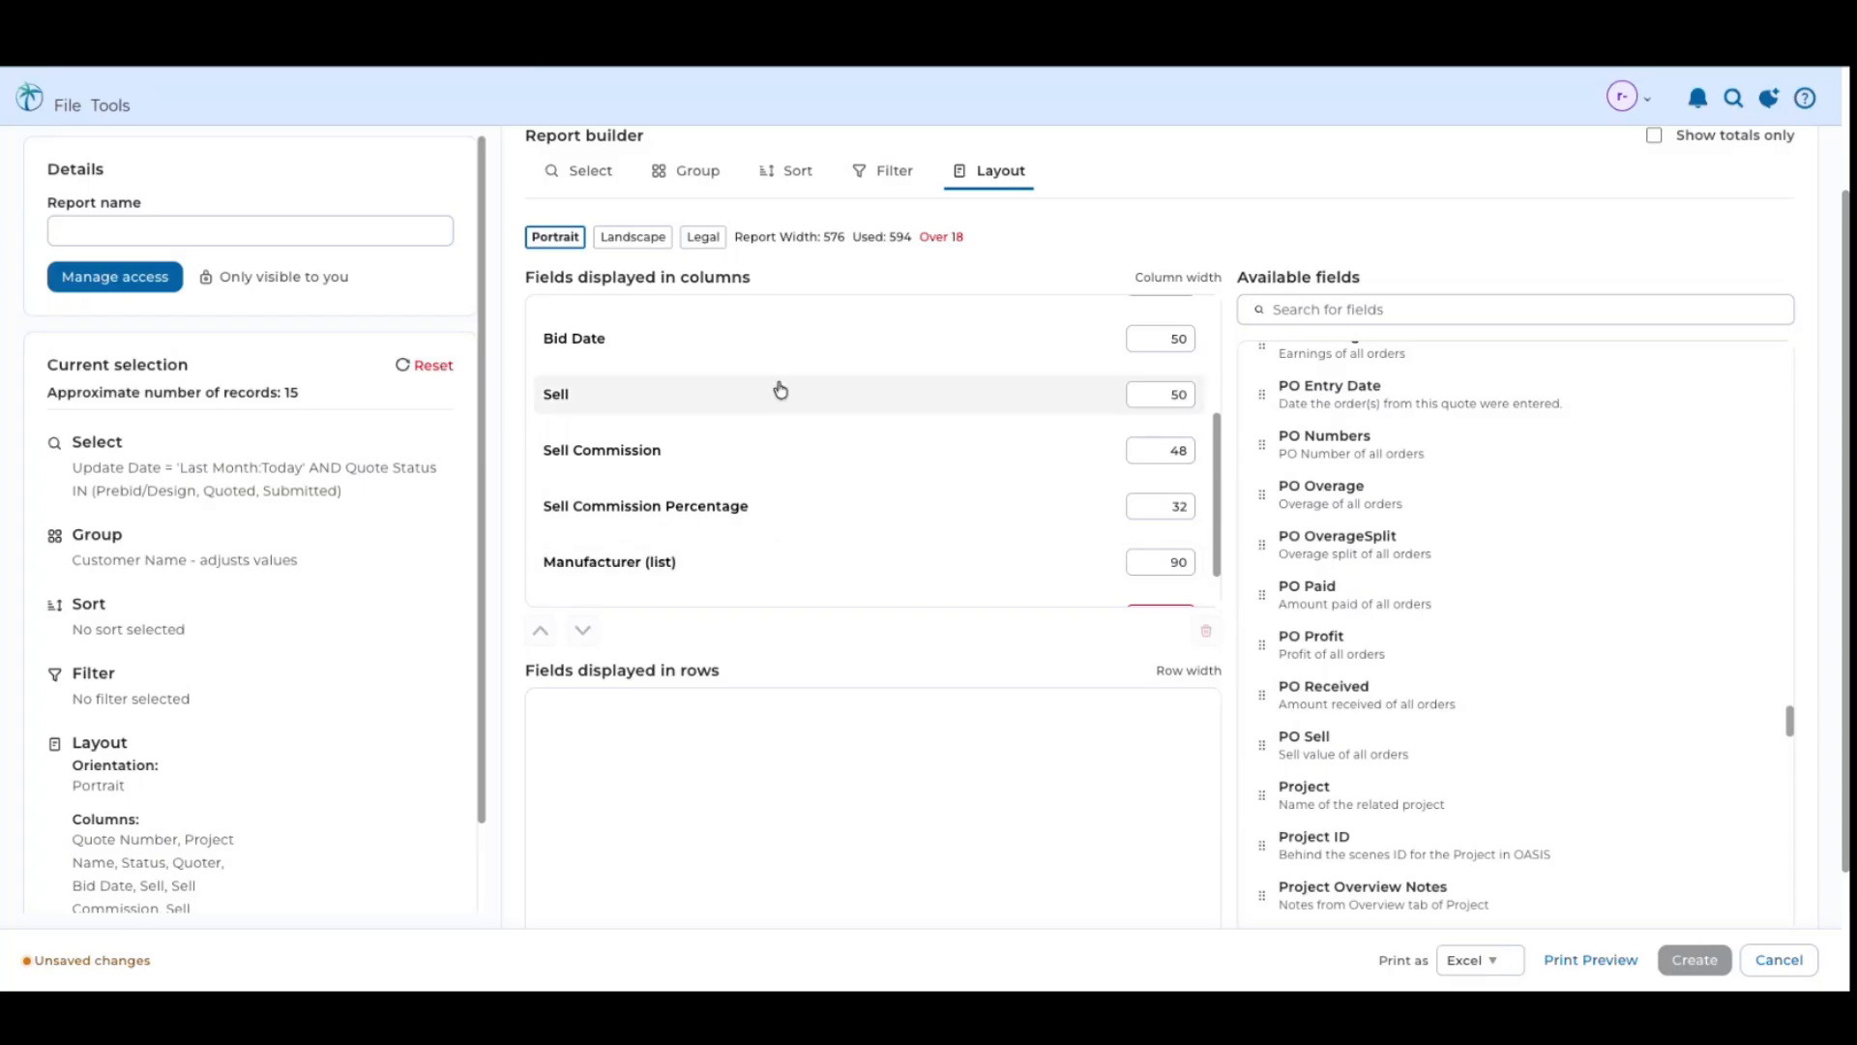
pyautogui.scroll(3, 780, 390)
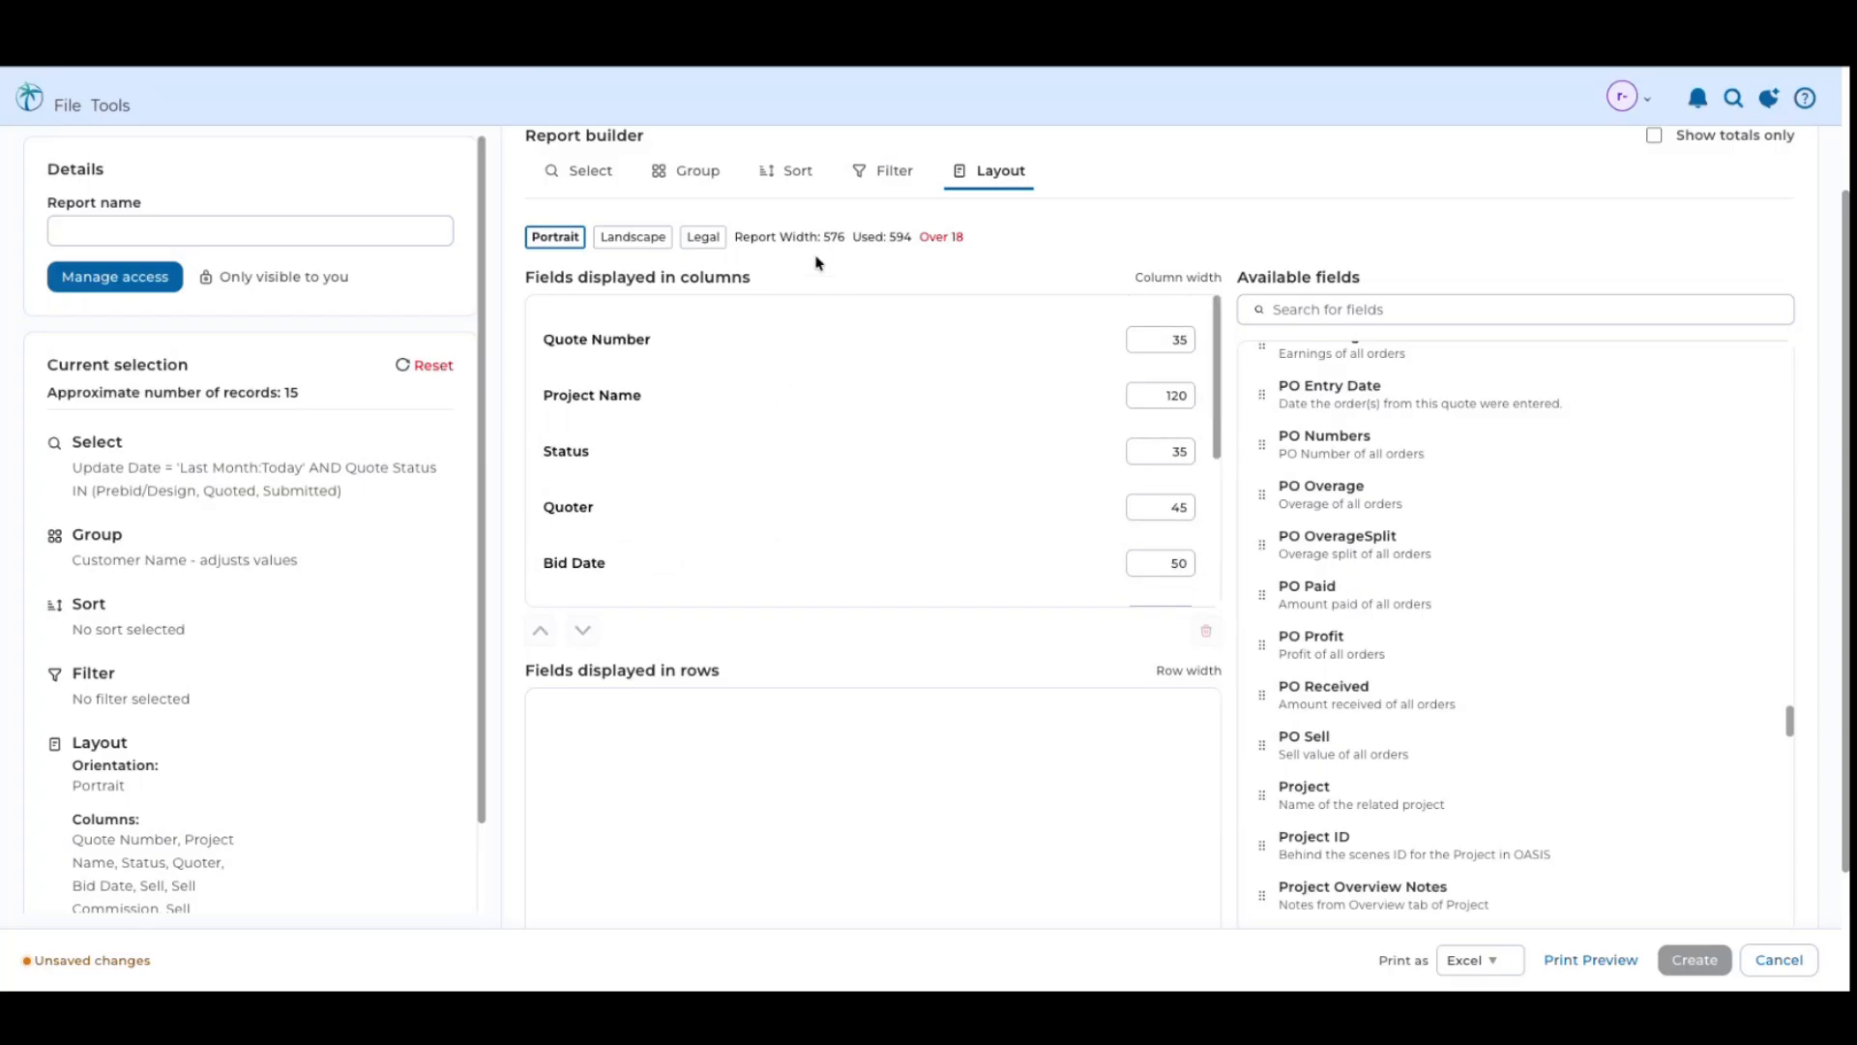
# Change the report style to Detail - Line Level without saving the current report changes
pyautogui.scroll(2, 816, 261)
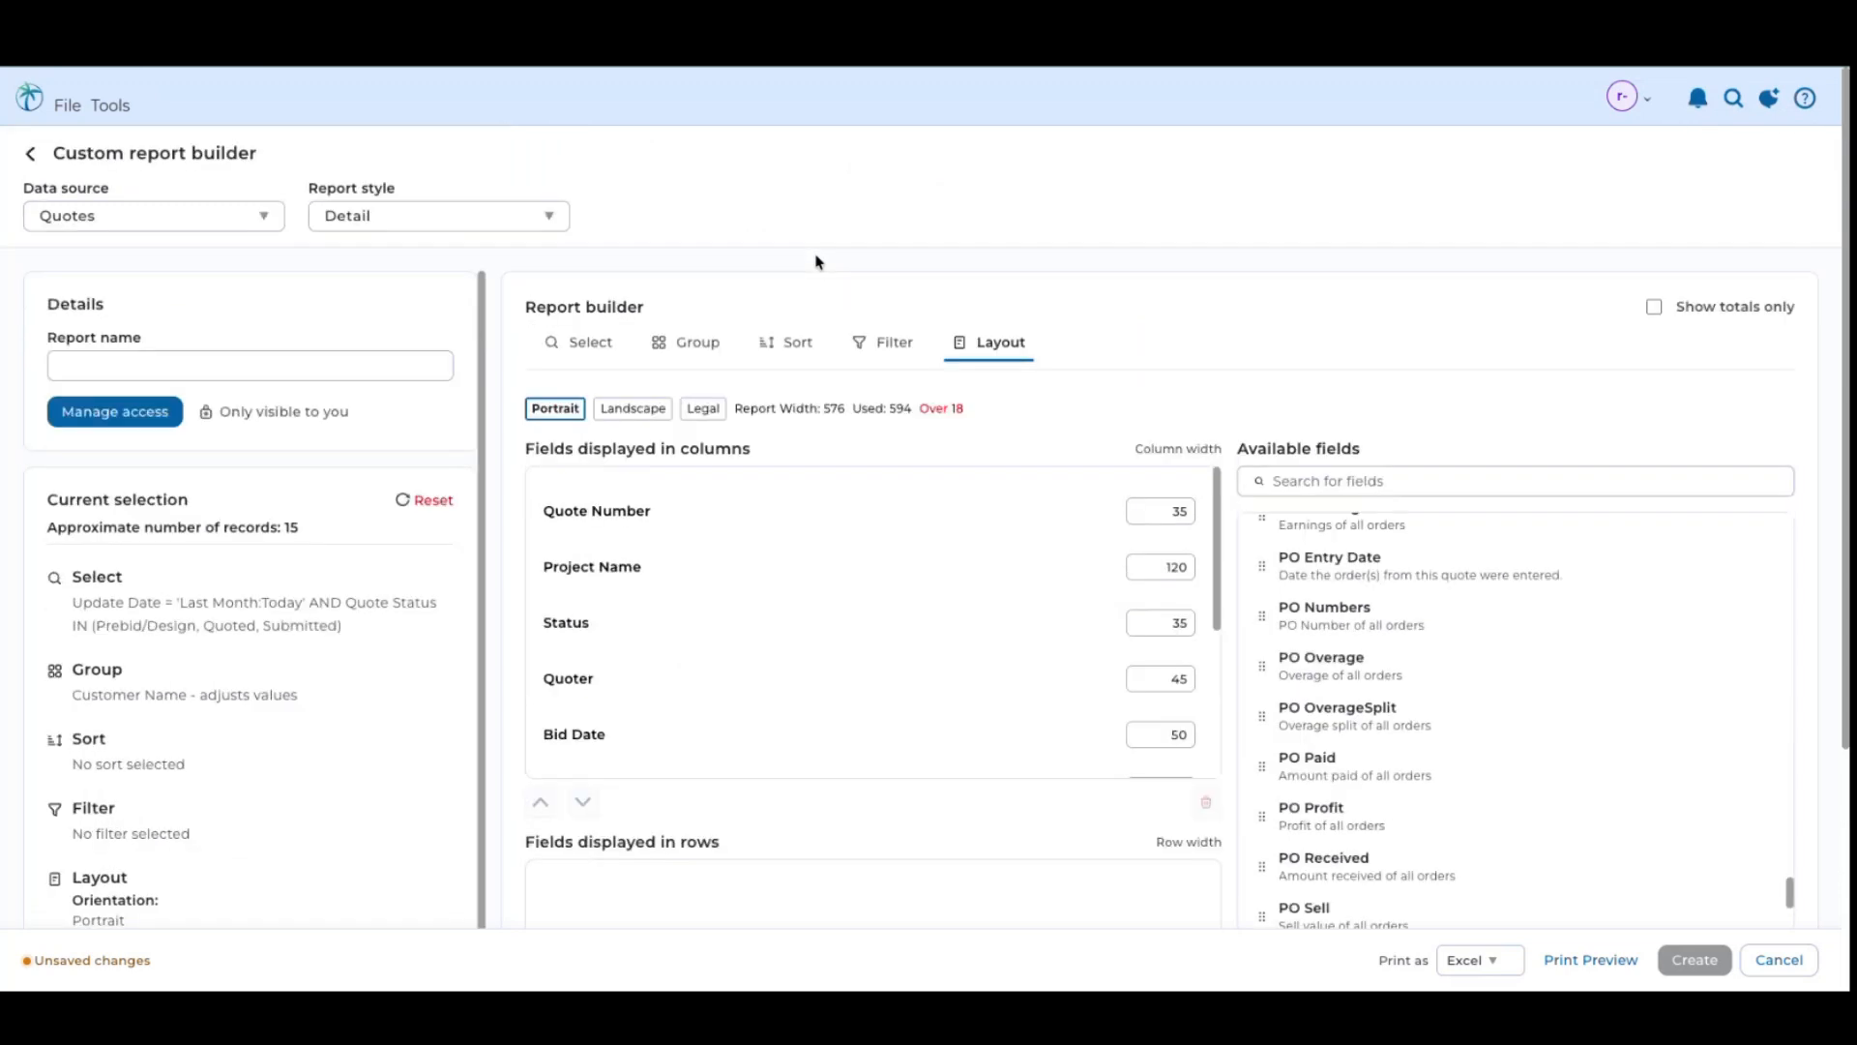
pyautogui.click(517, 214)
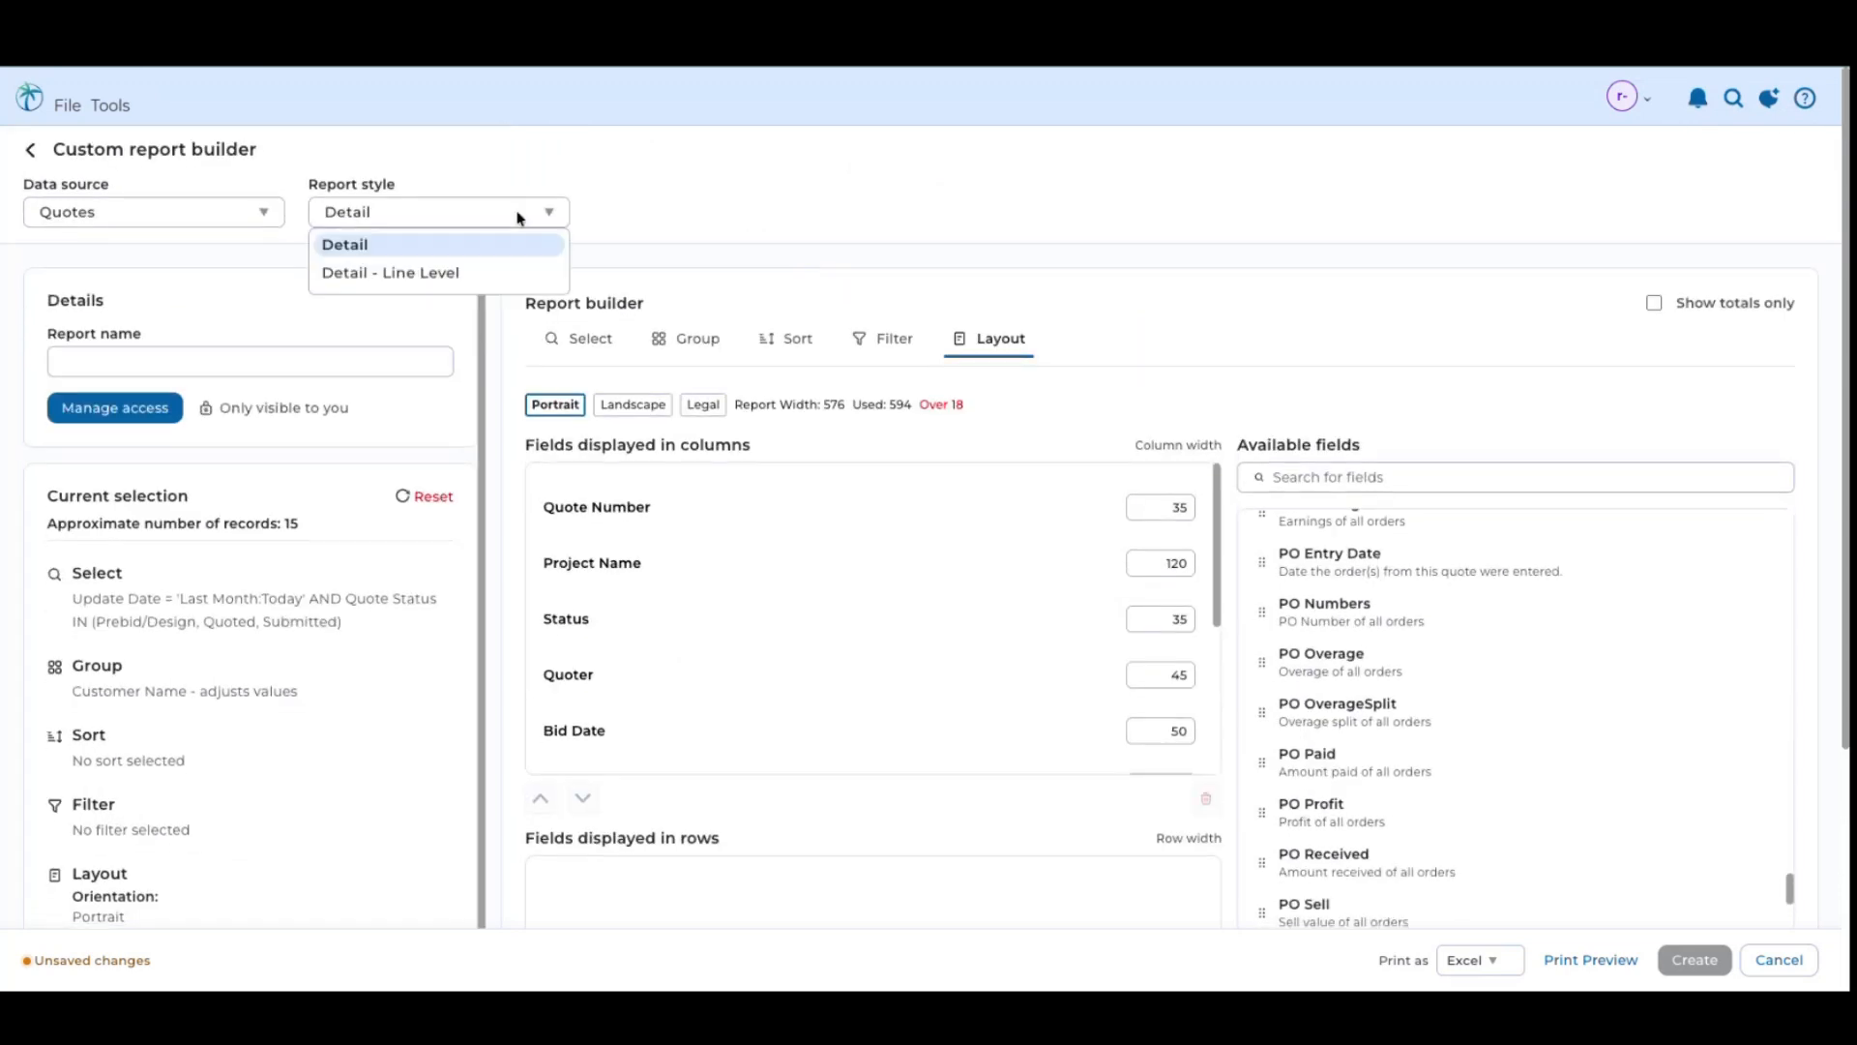
pyautogui.click(361, 274)
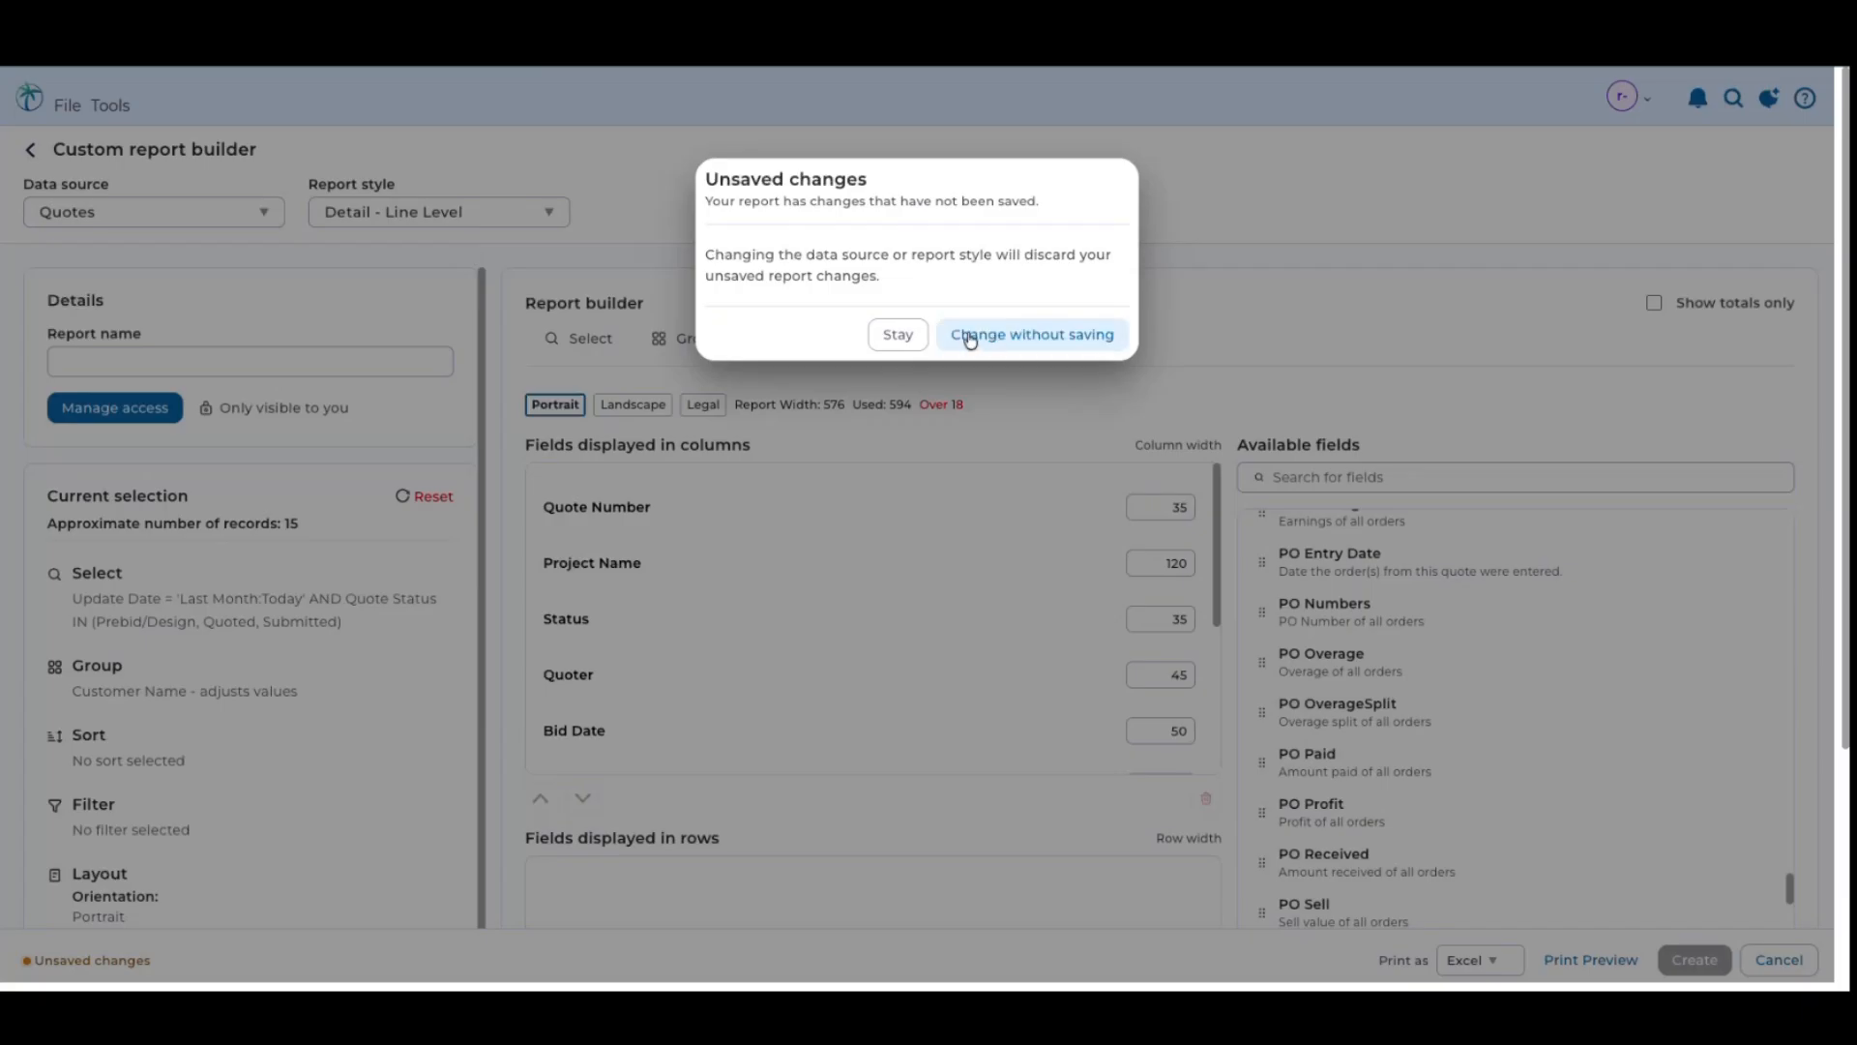
pyautogui.click(999, 346)
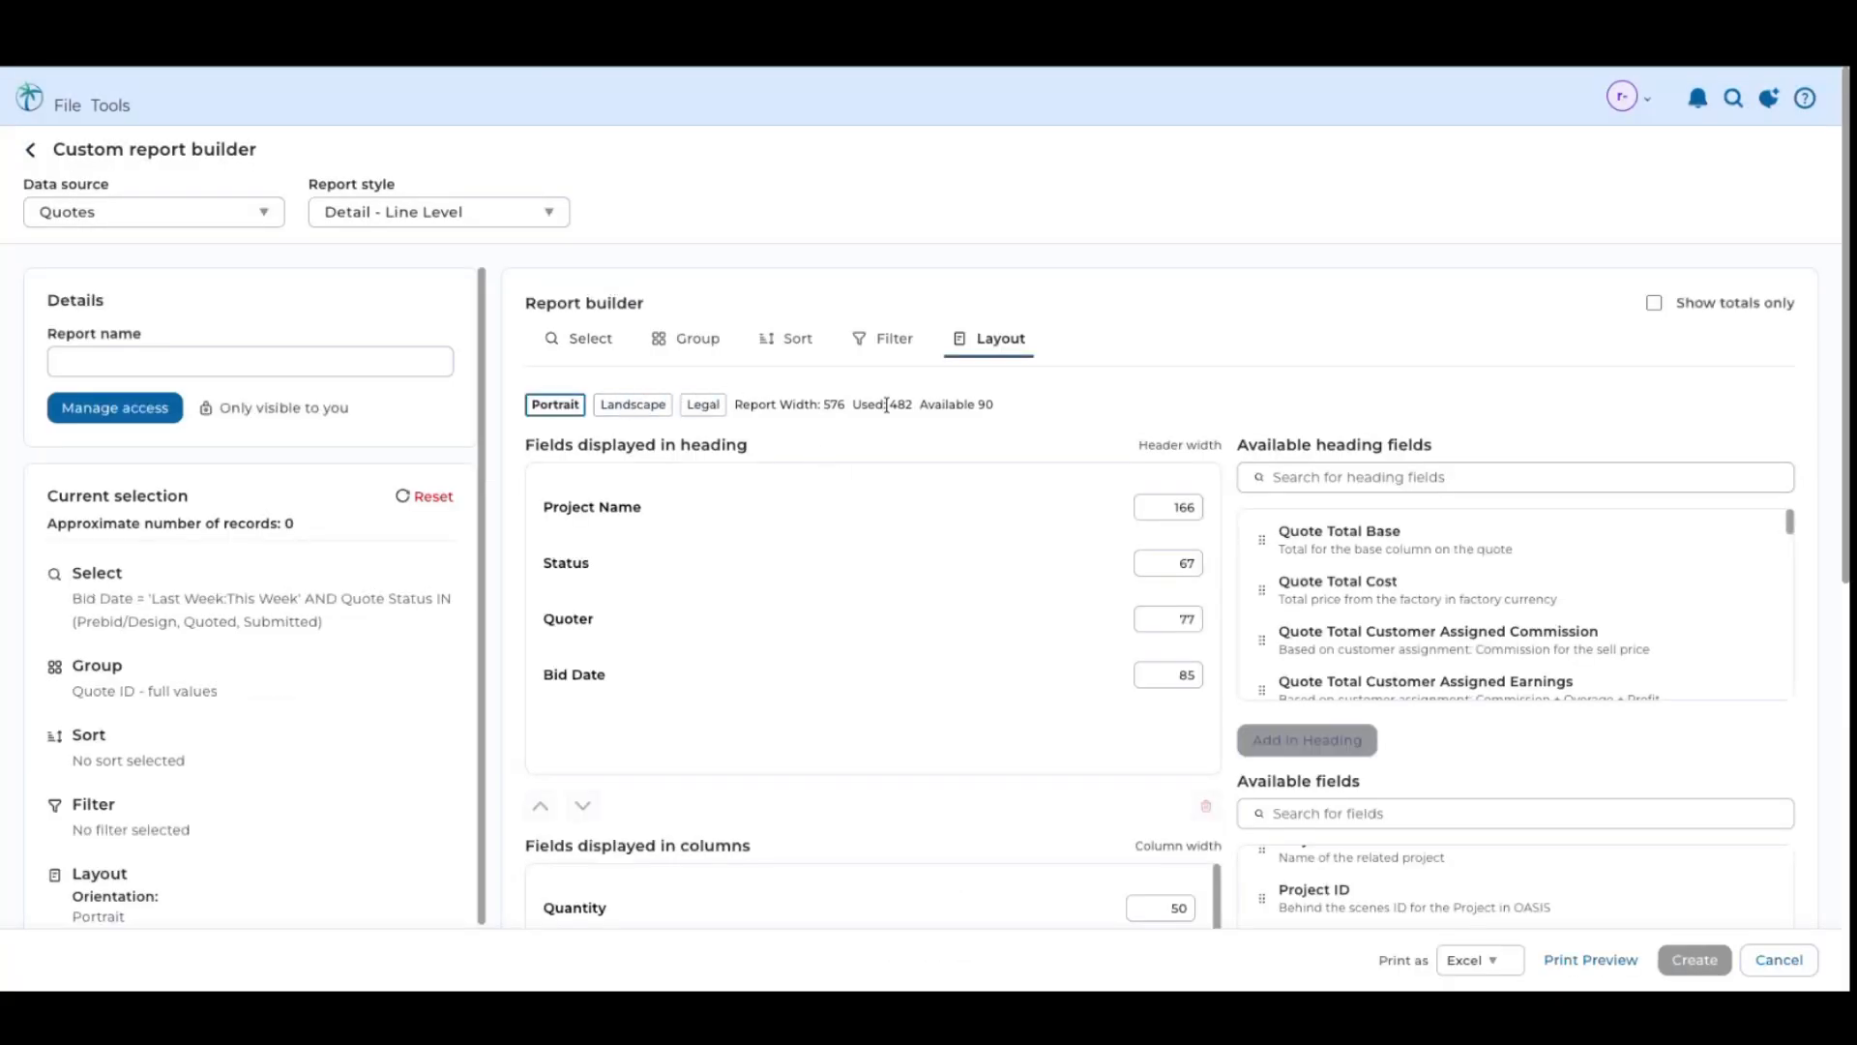
# Check the line-level report's applied groups, then review its heading fields, available heading fields and column fields down to Sell
pyautogui.click(699, 338)
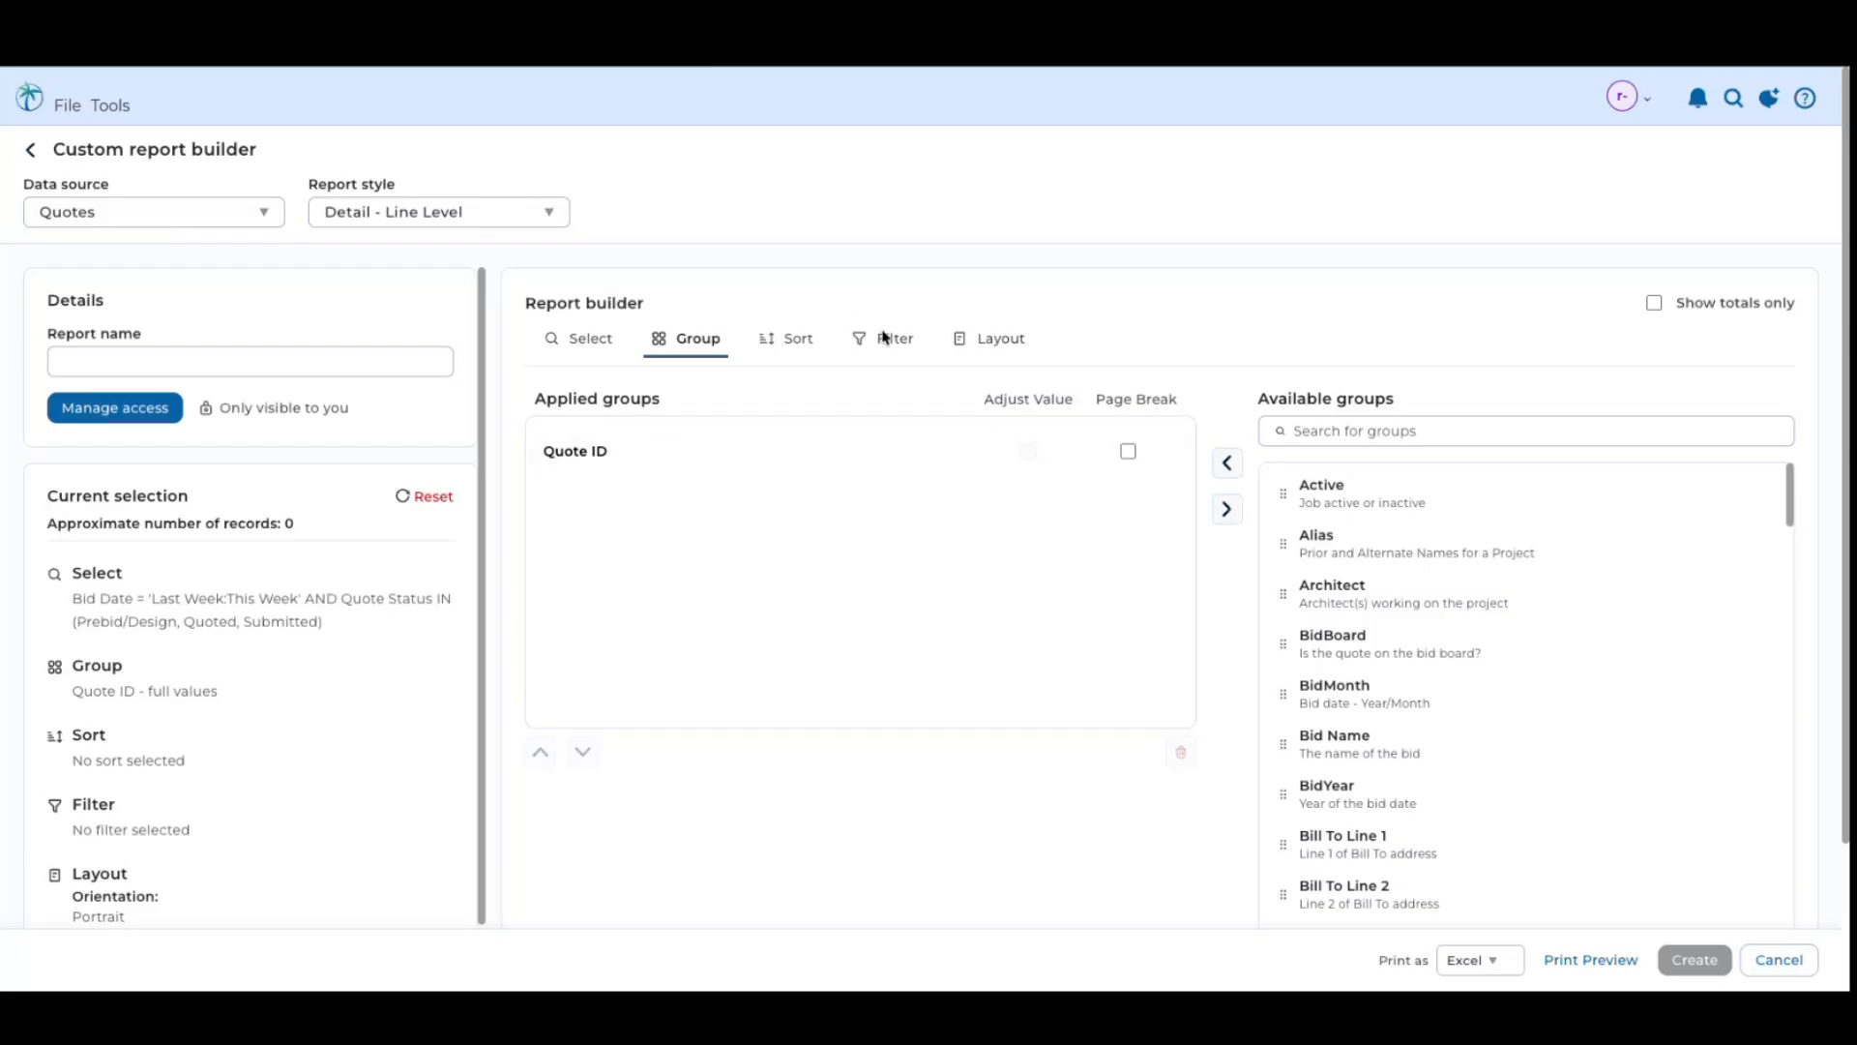
pyautogui.click(984, 348)
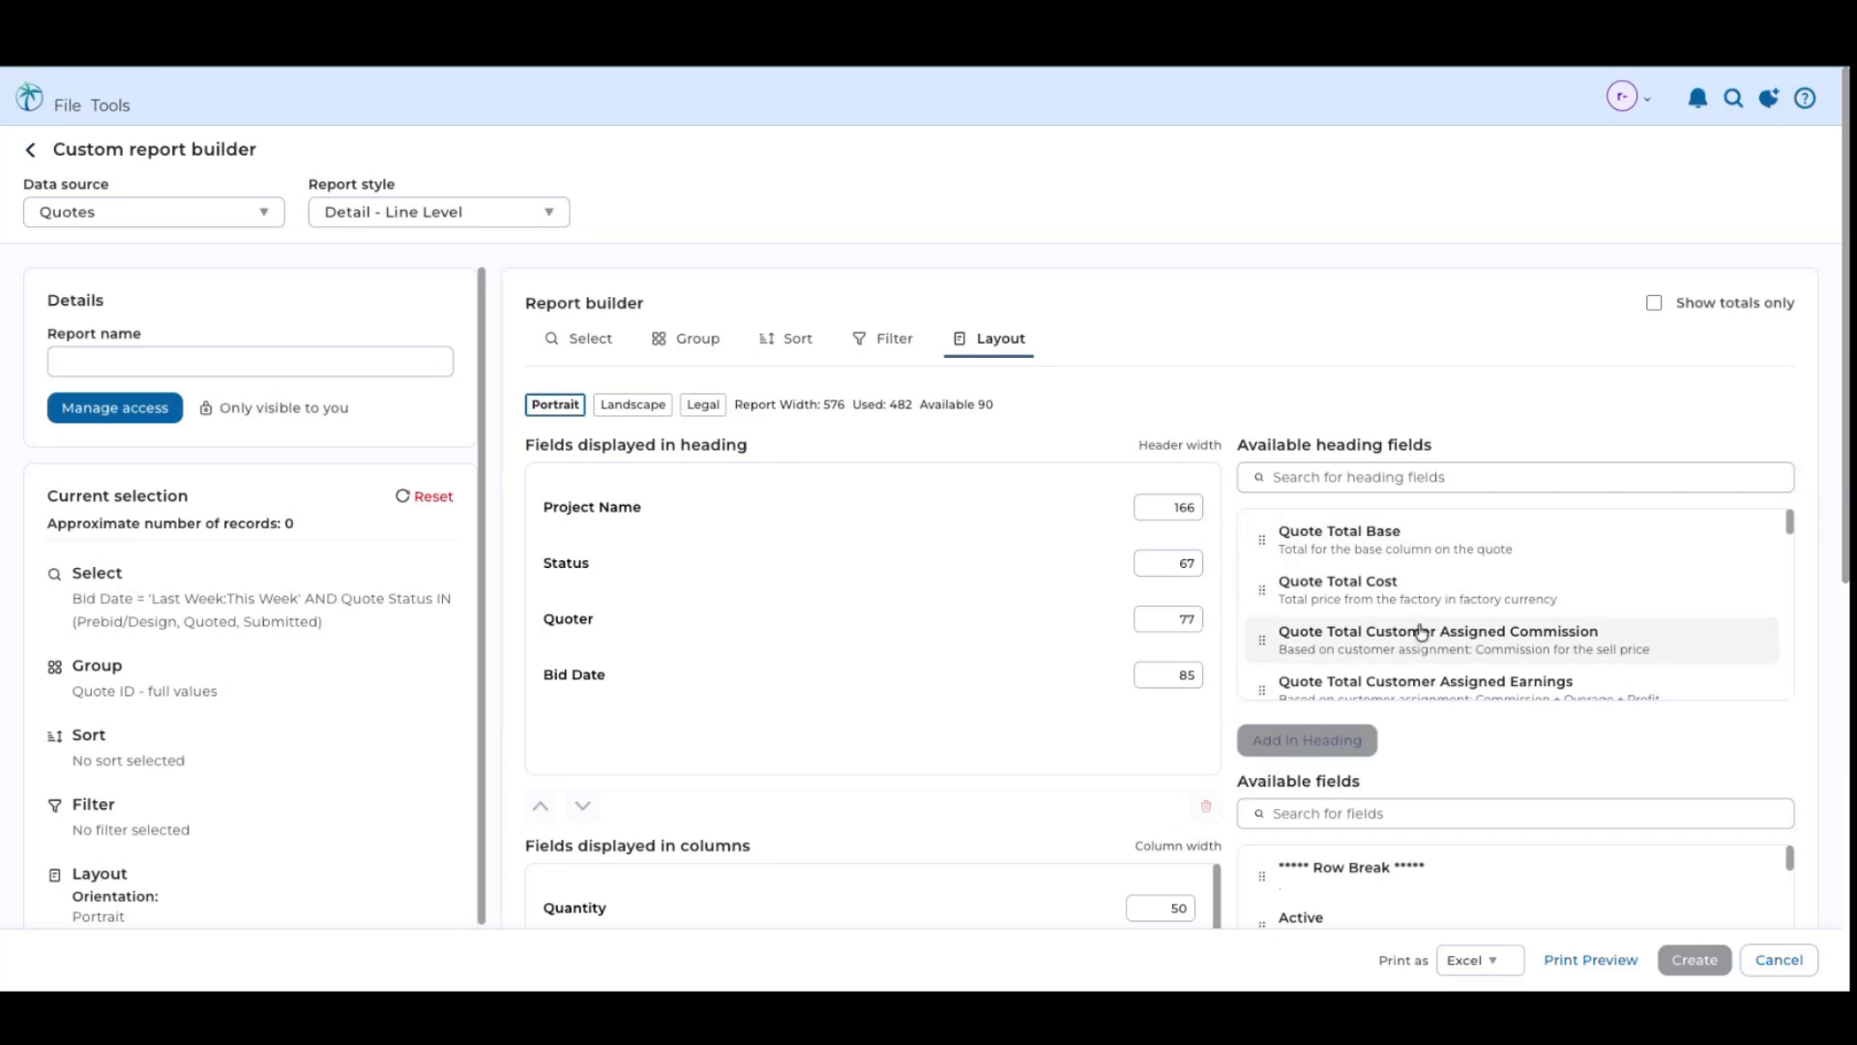
pyautogui.scroll(-3, 1412, 643)
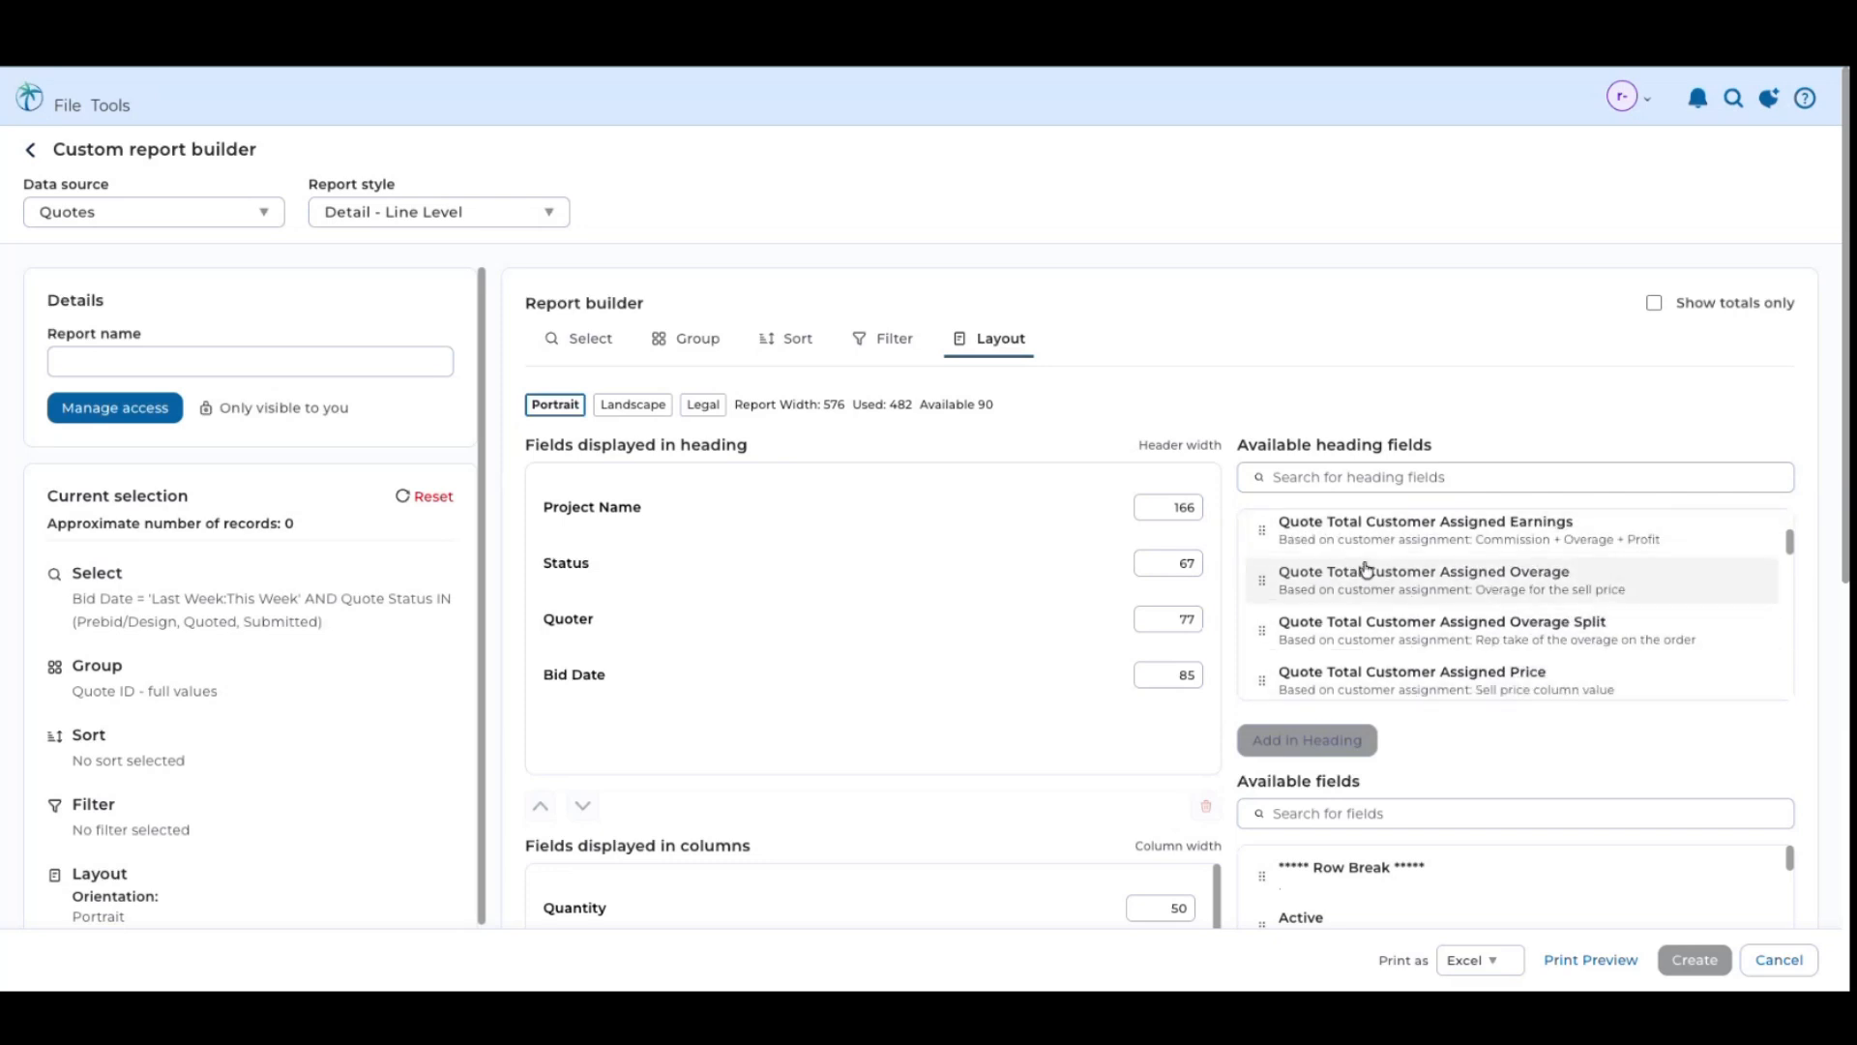
pyautogui.scroll(-3, 808, 630)
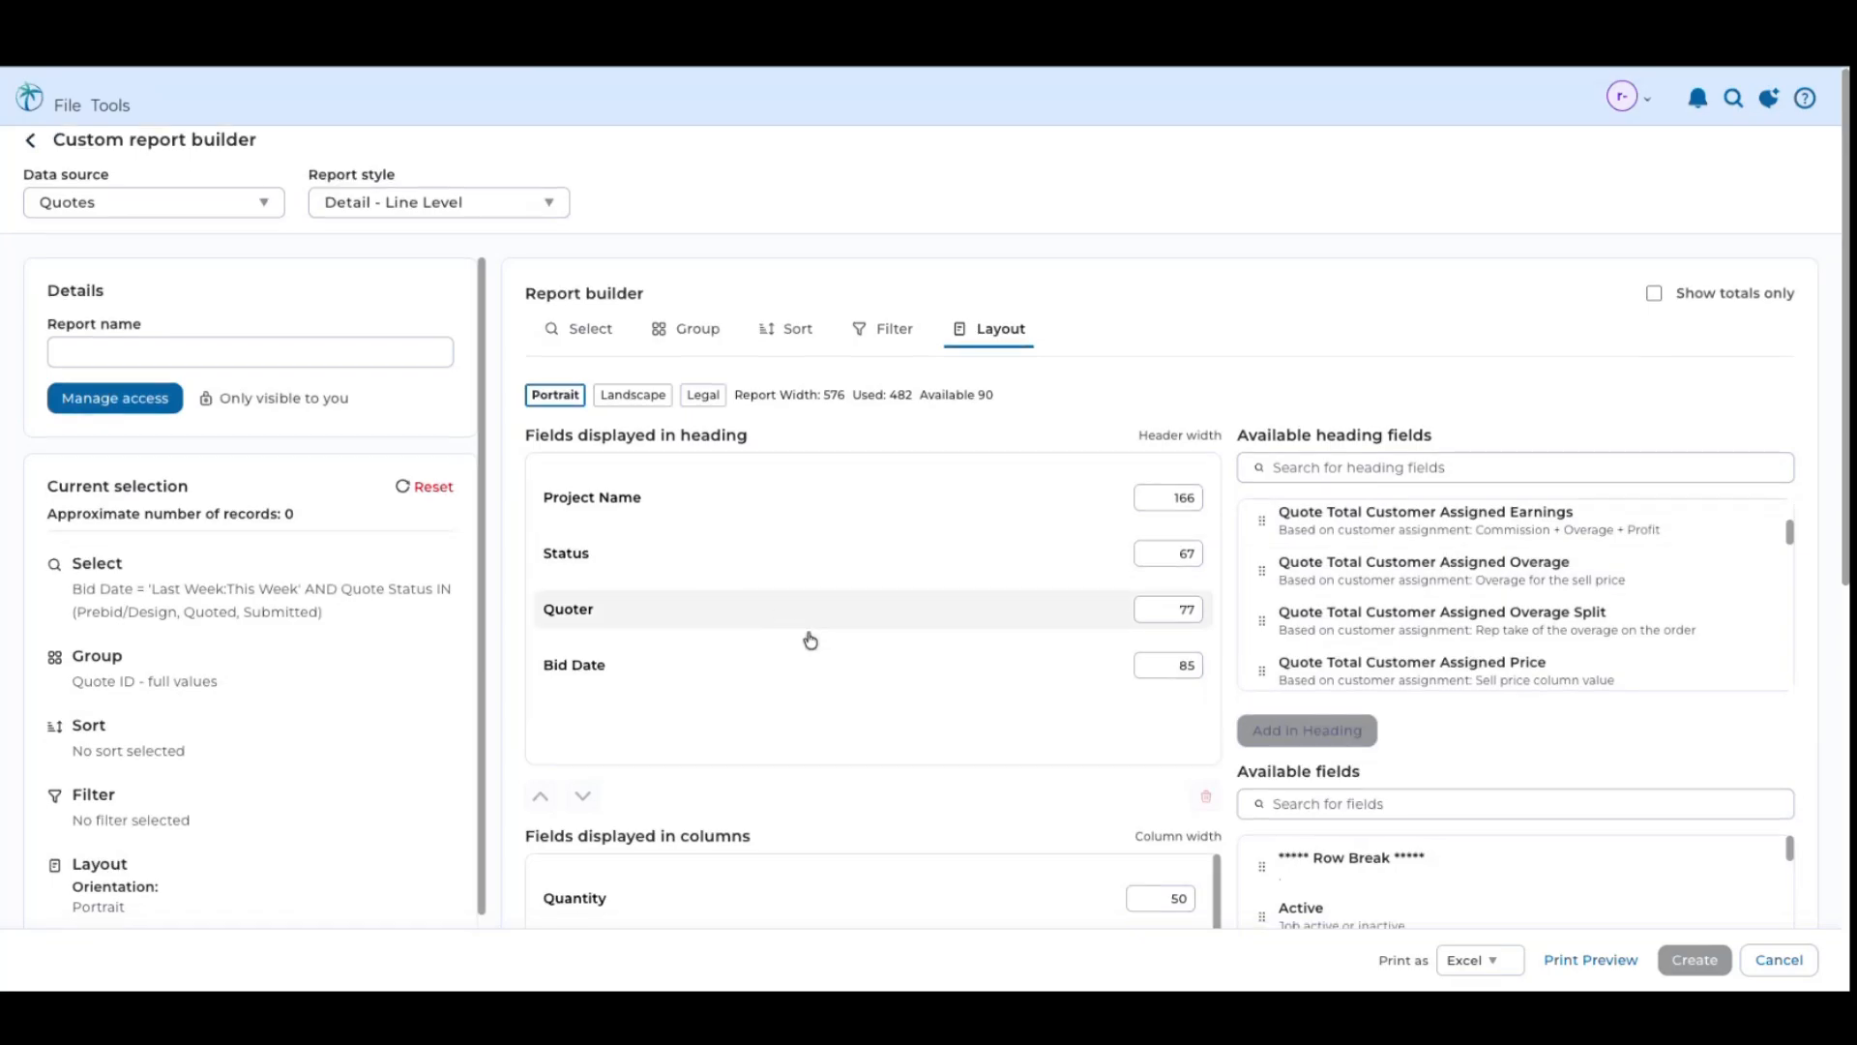
pyautogui.scroll(-1, 810, 640)
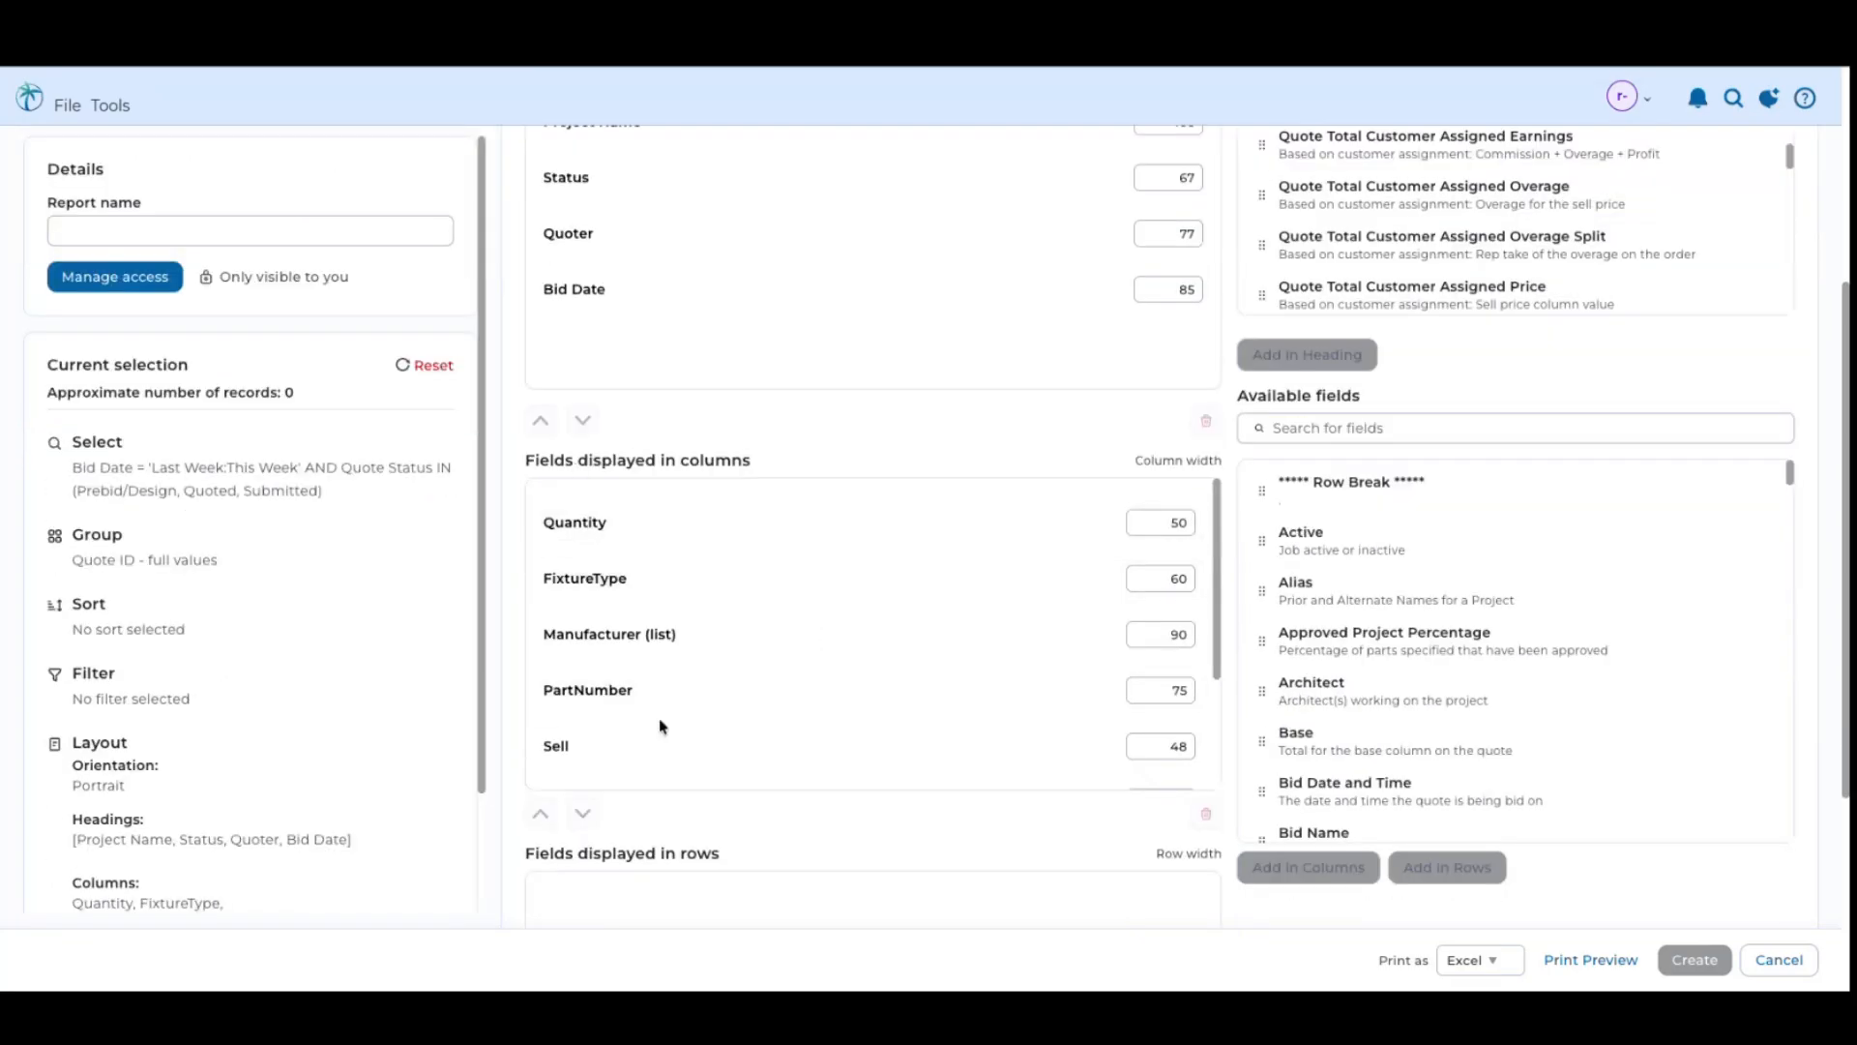
pyautogui.click(582, 749)
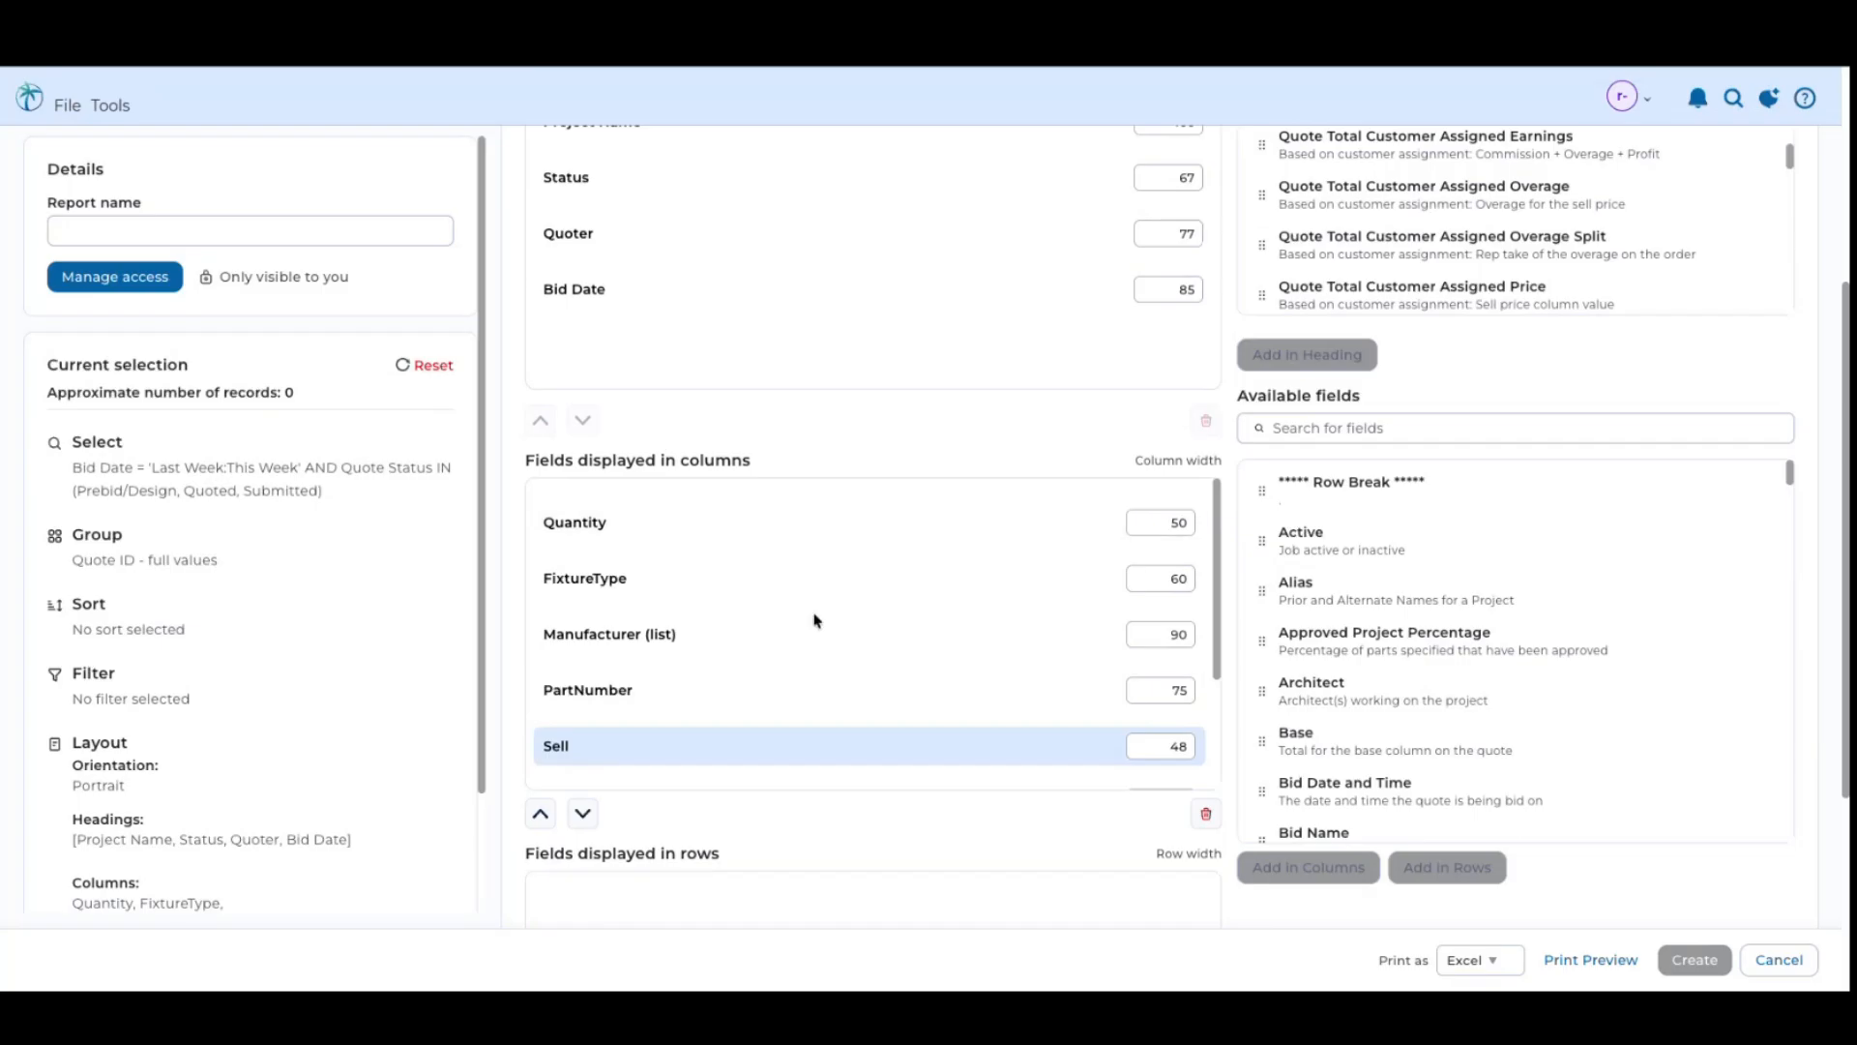
pyautogui.scroll(4, 814, 620)
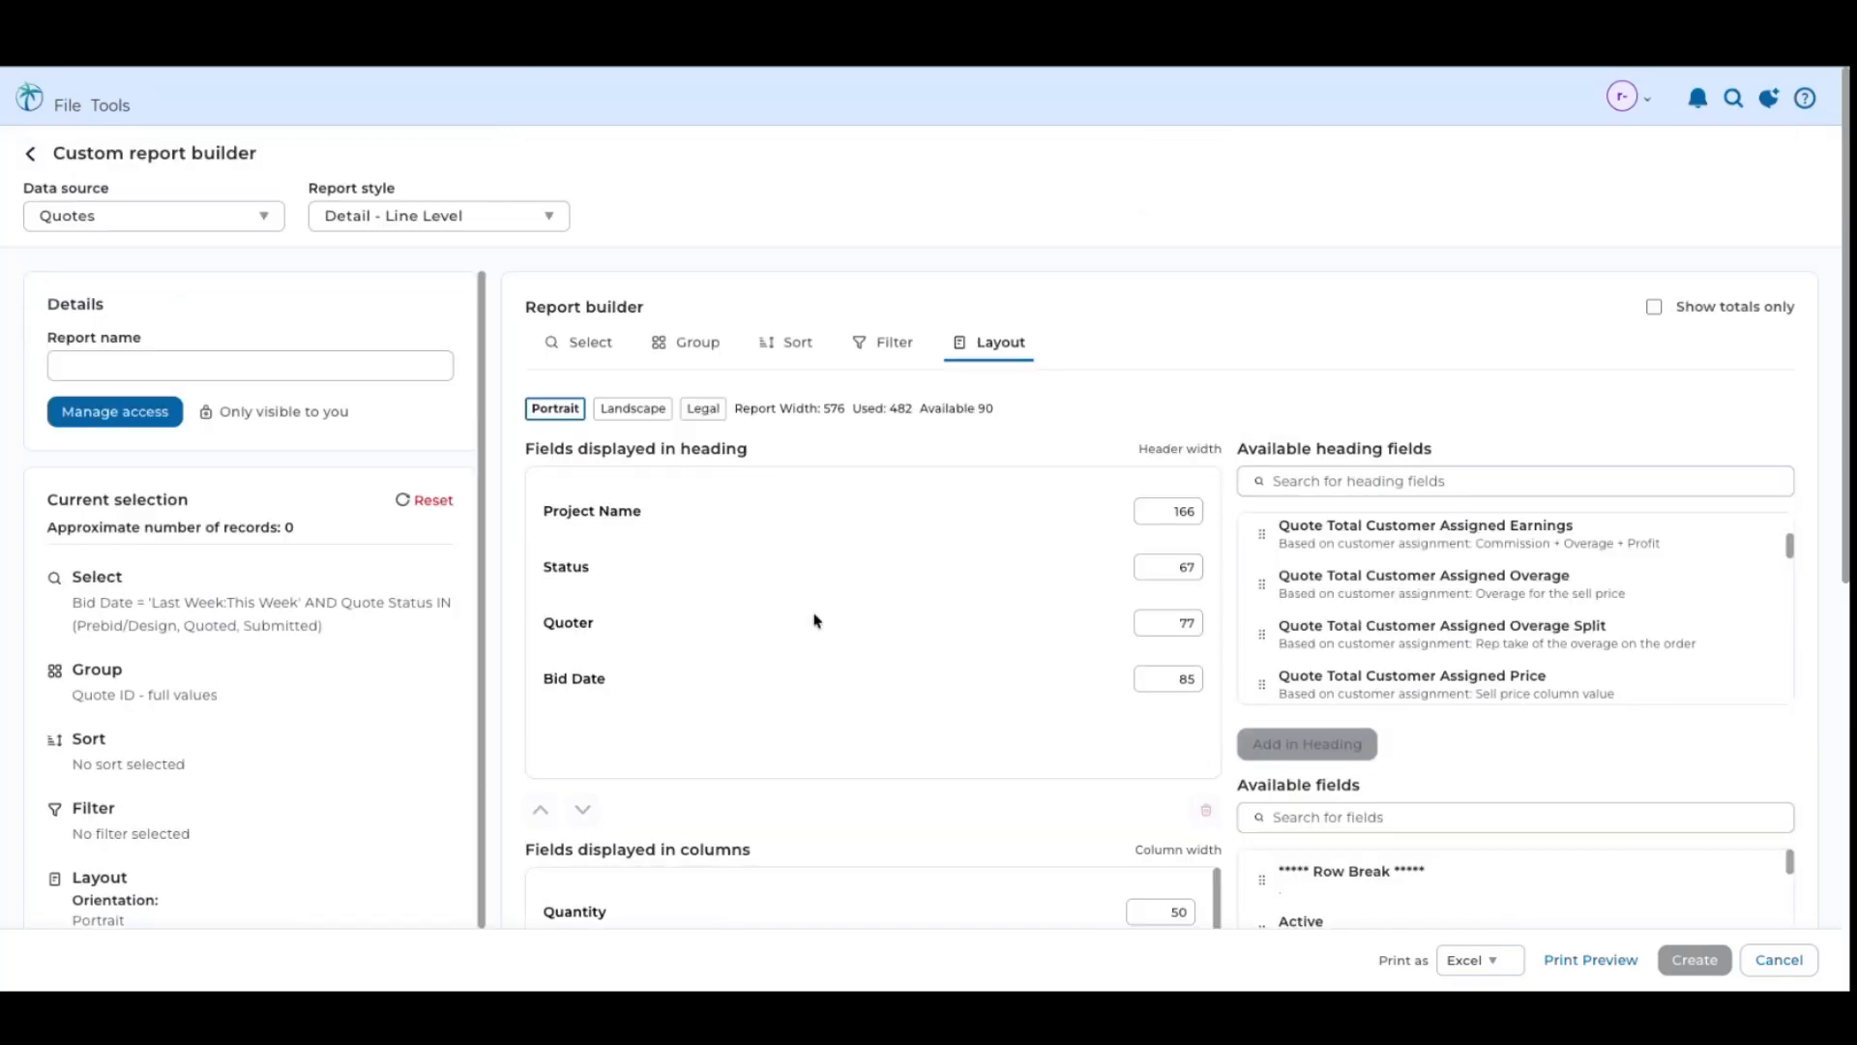
# Clear the Bid Date selection and set the Update Date range from Last Month to Today
pyautogui.click(601, 346)
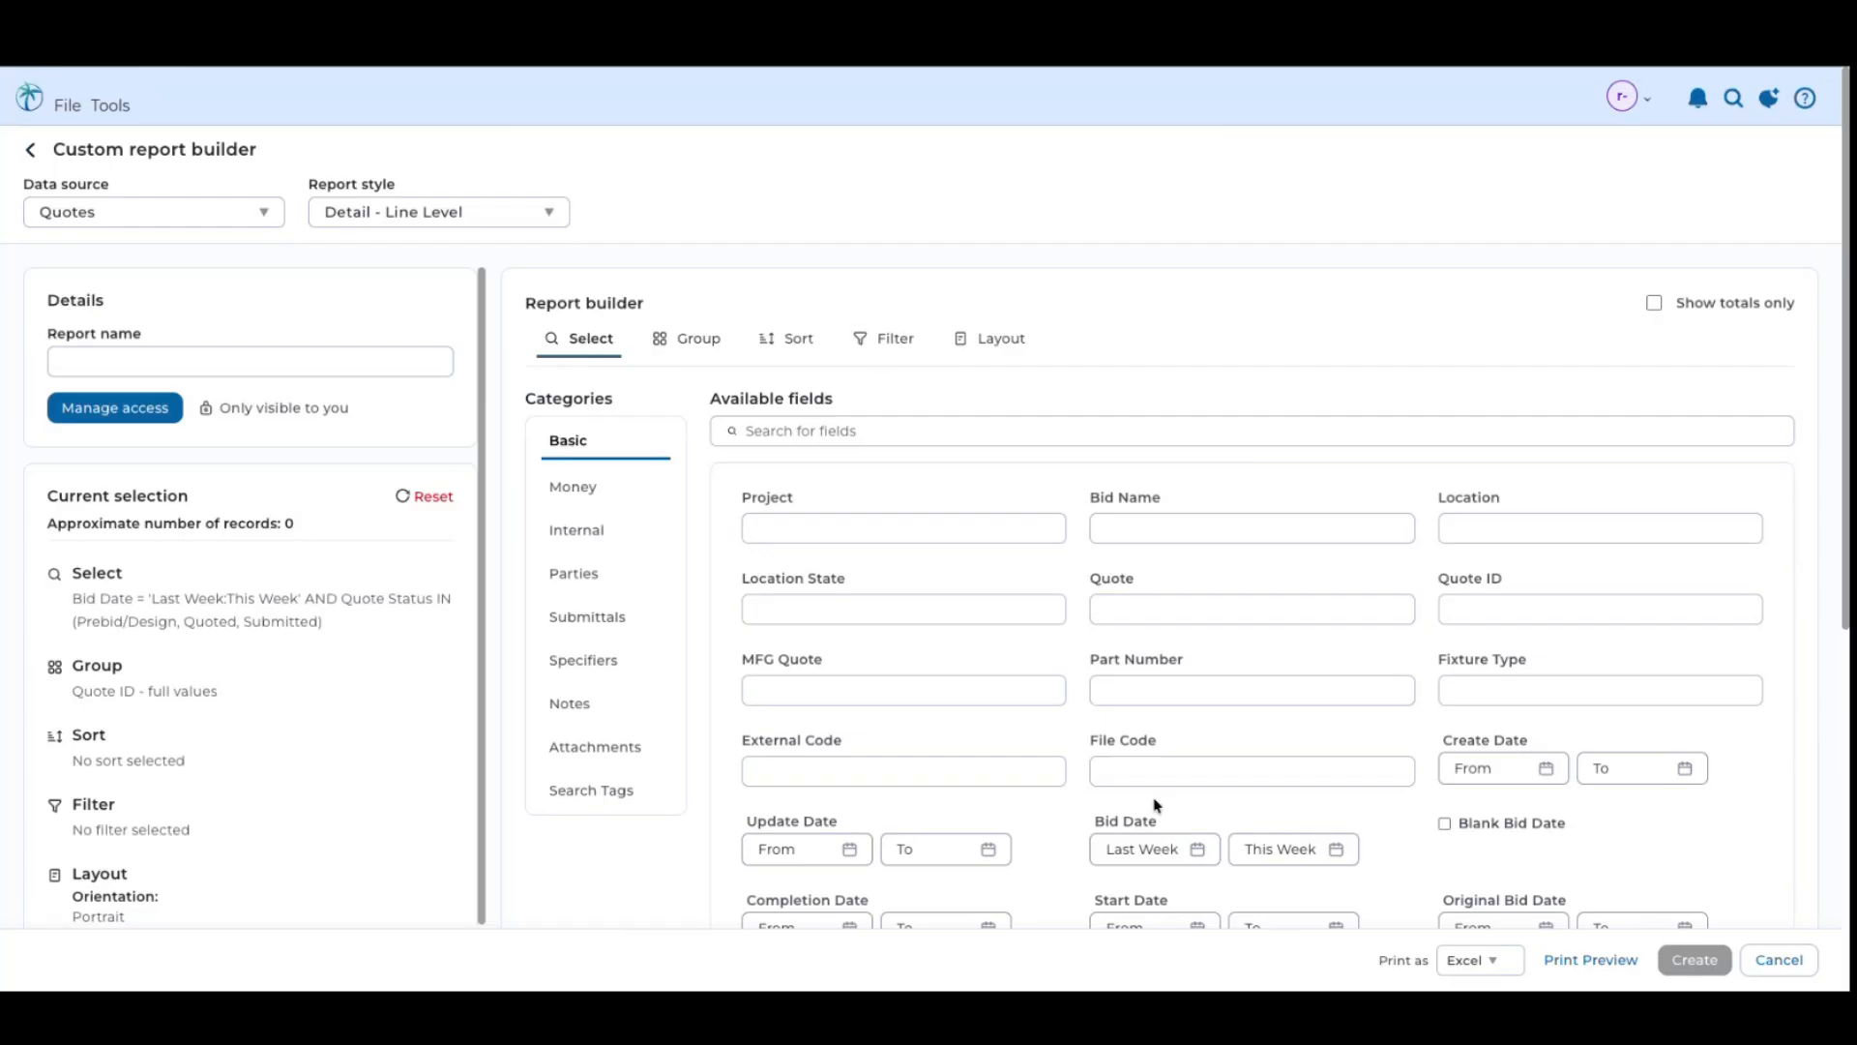
pyautogui.click(1196, 849)
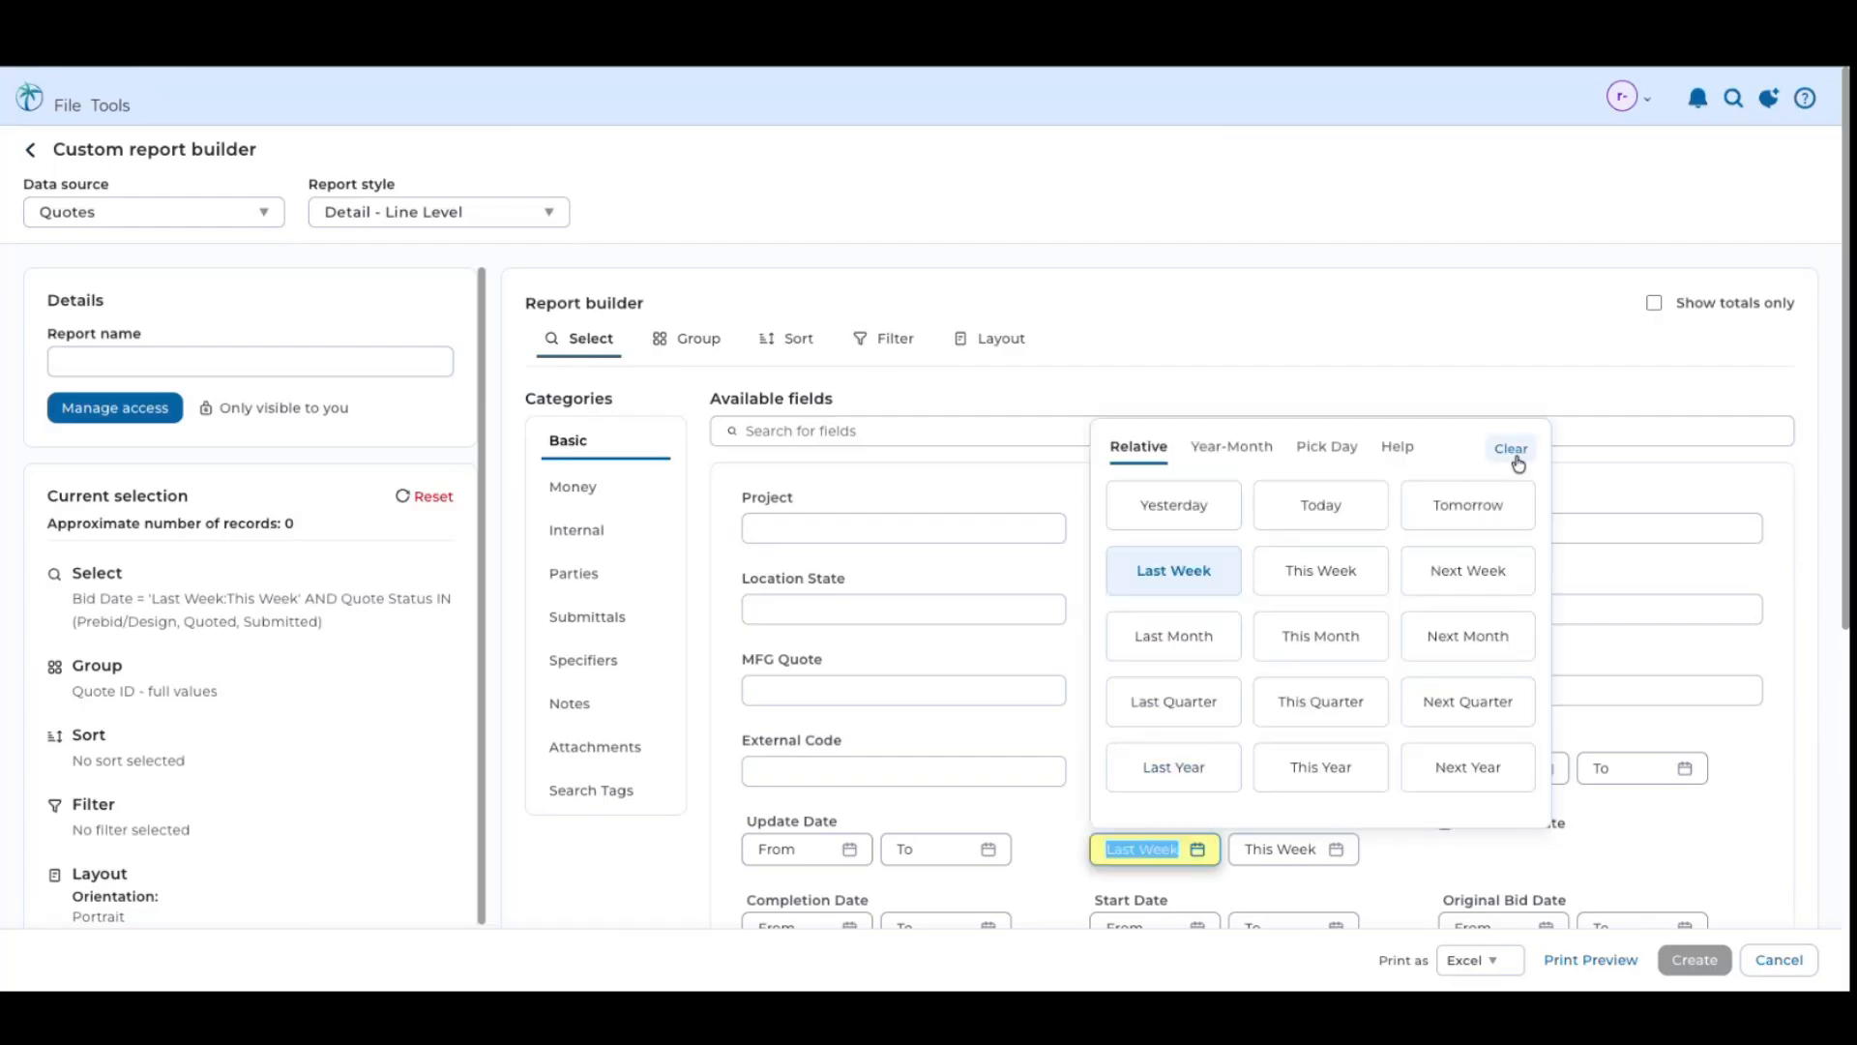
pyautogui.click(1511, 449)
pyautogui.click(784, 851)
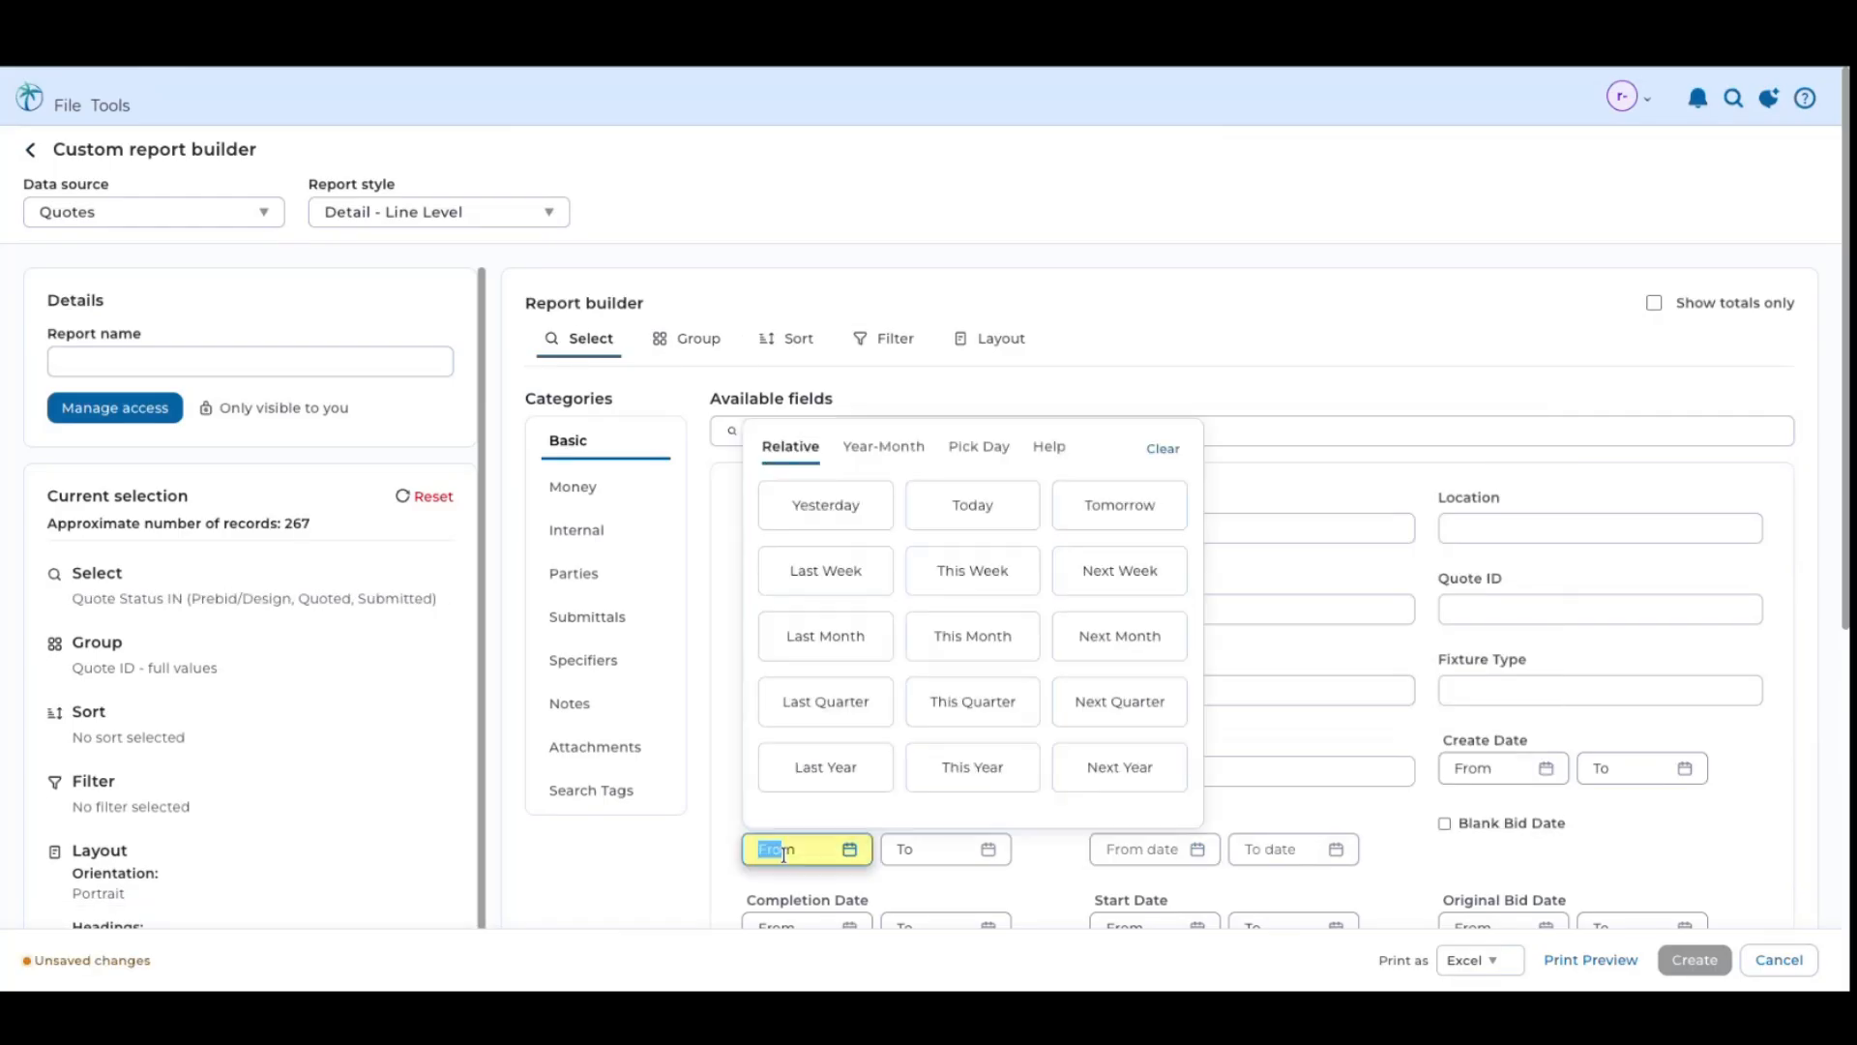
pyautogui.click(825, 636)
pyautogui.click(931, 841)
pyautogui.click(1109, 507)
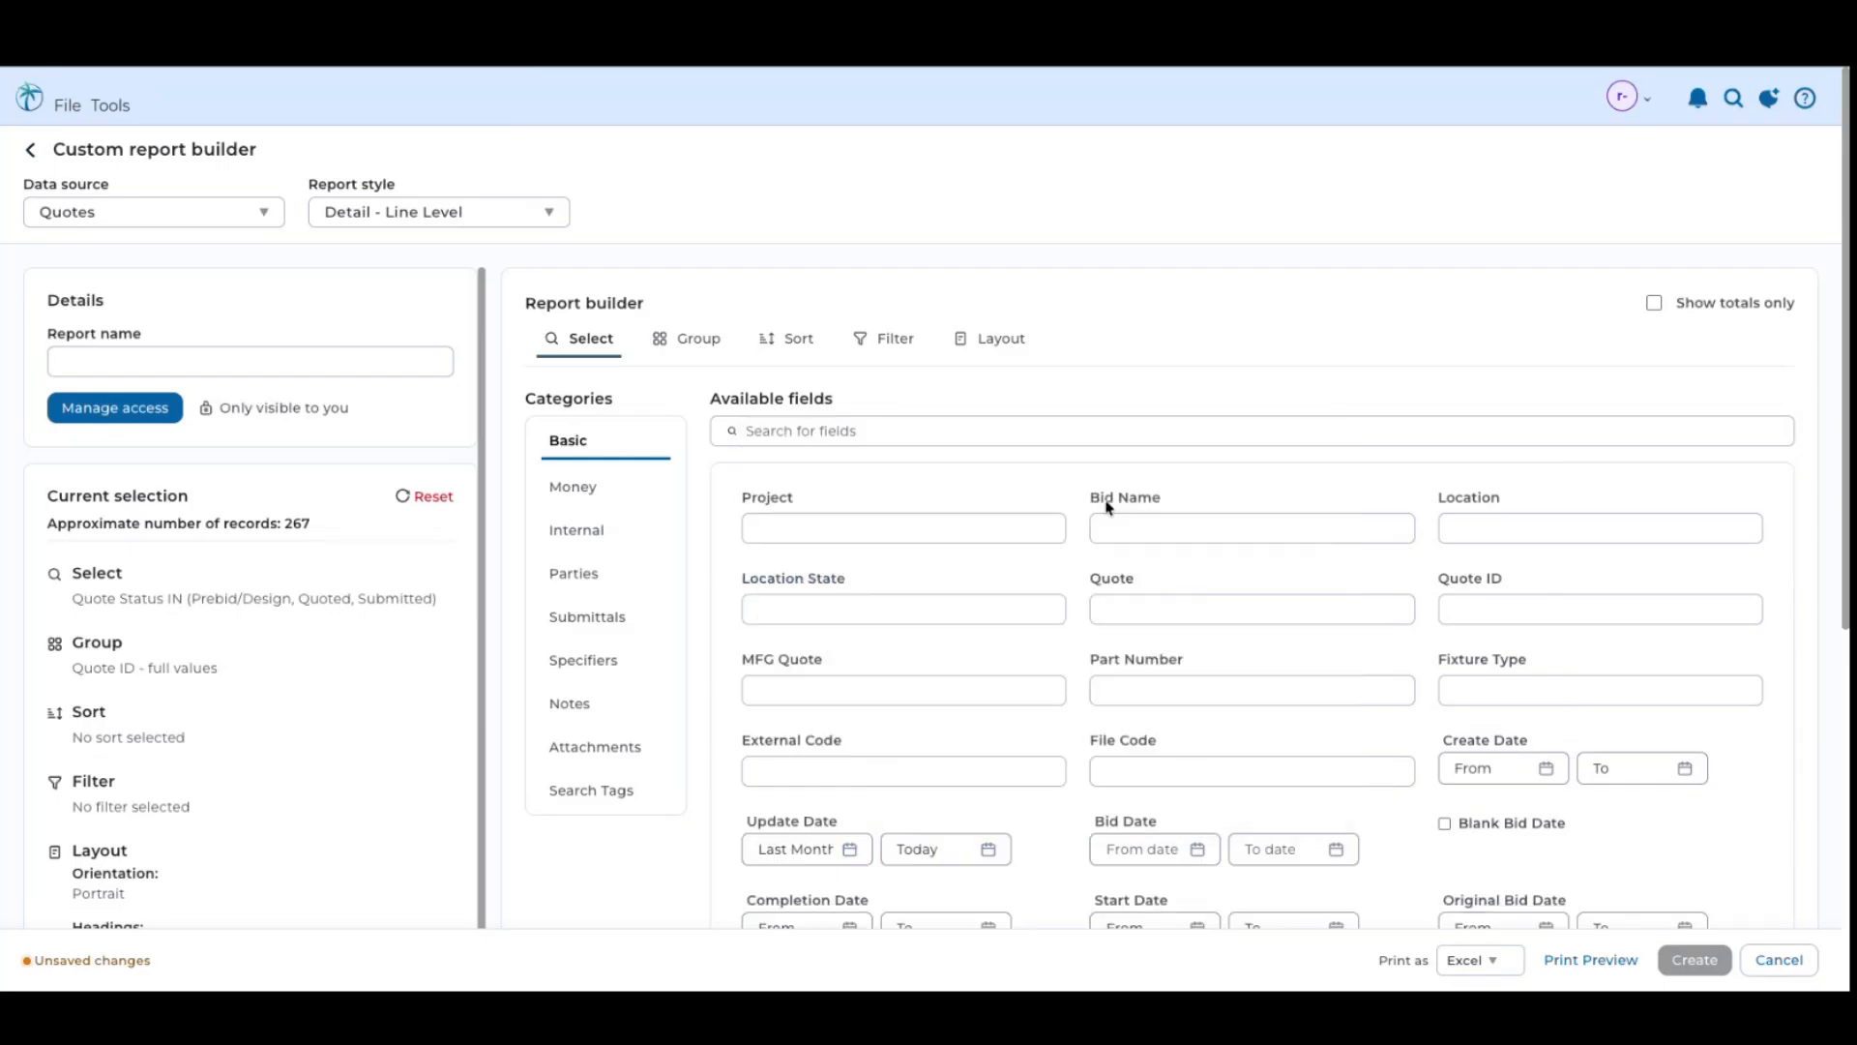
# Add Manufacturer (list) to the applied groups below Quote ID
pyautogui.scroll(-2, 867, 536)
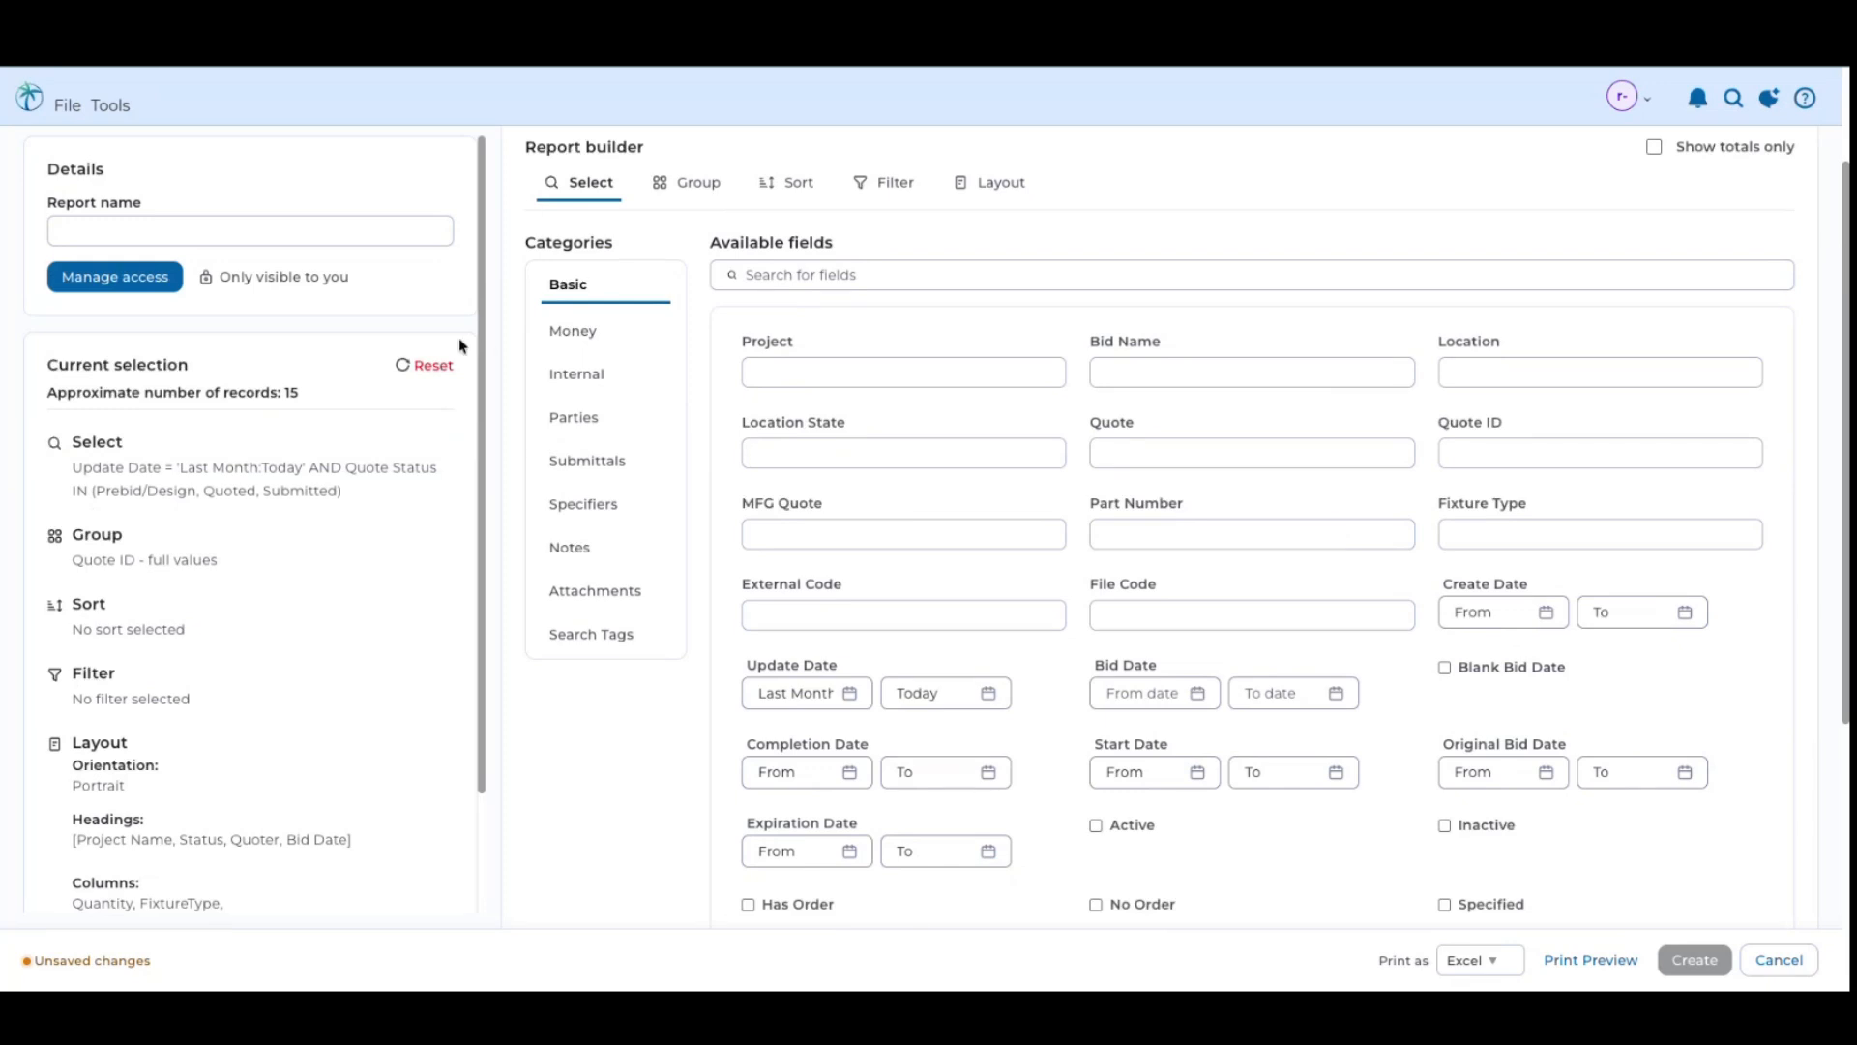
pyautogui.click(694, 186)
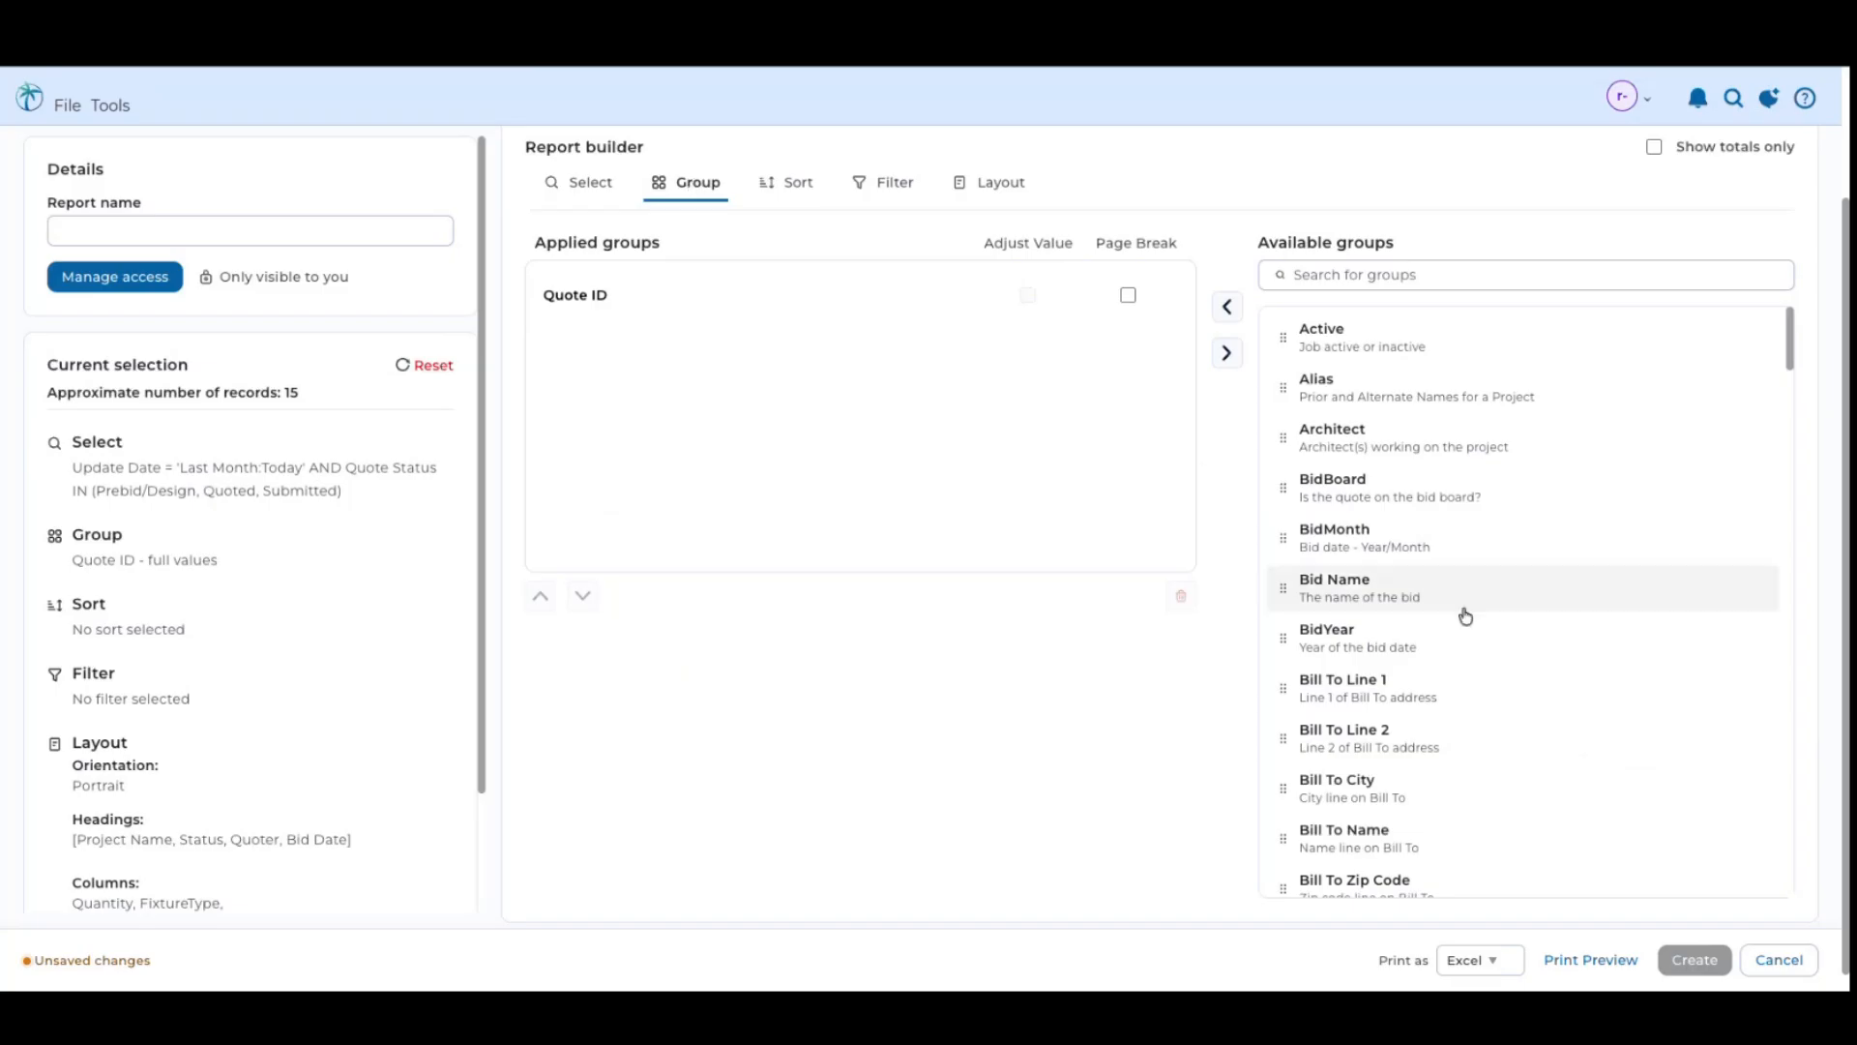
pyautogui.scroll(-15, 1410, 684)
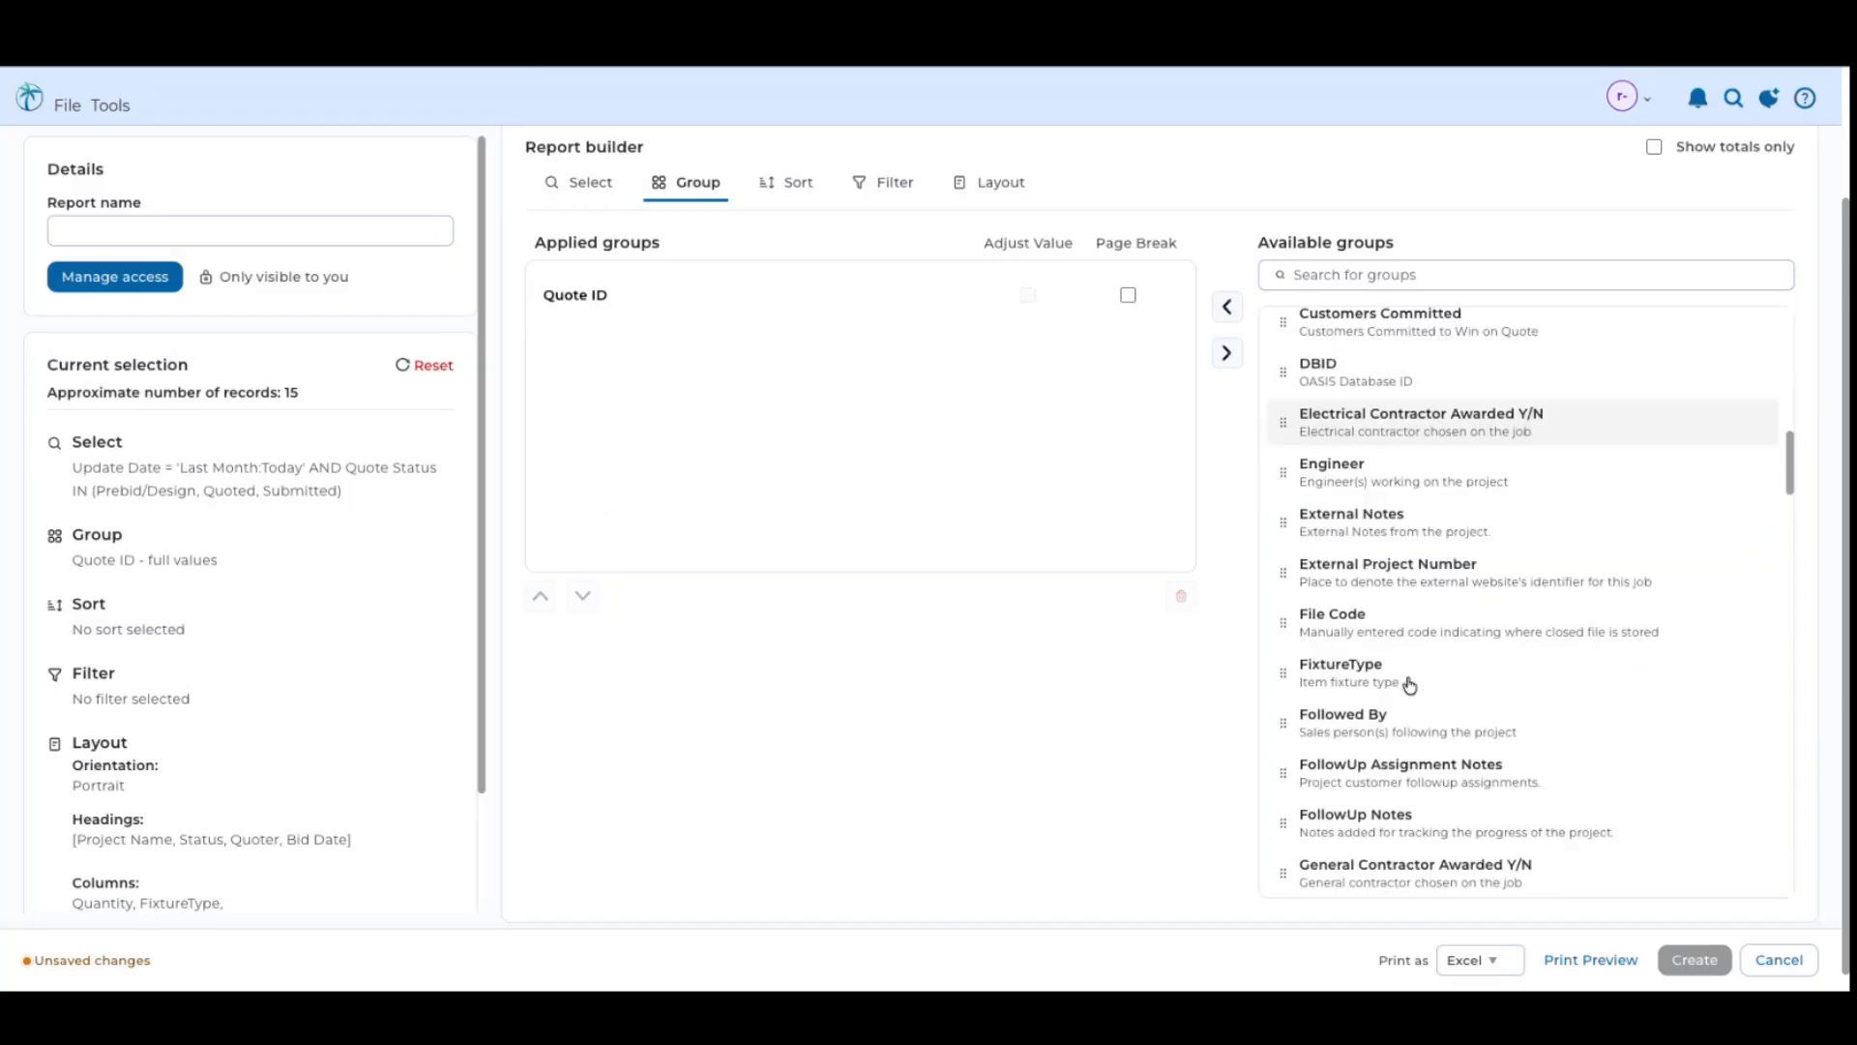
pyautogui.scroll(-8, 1410, 684)
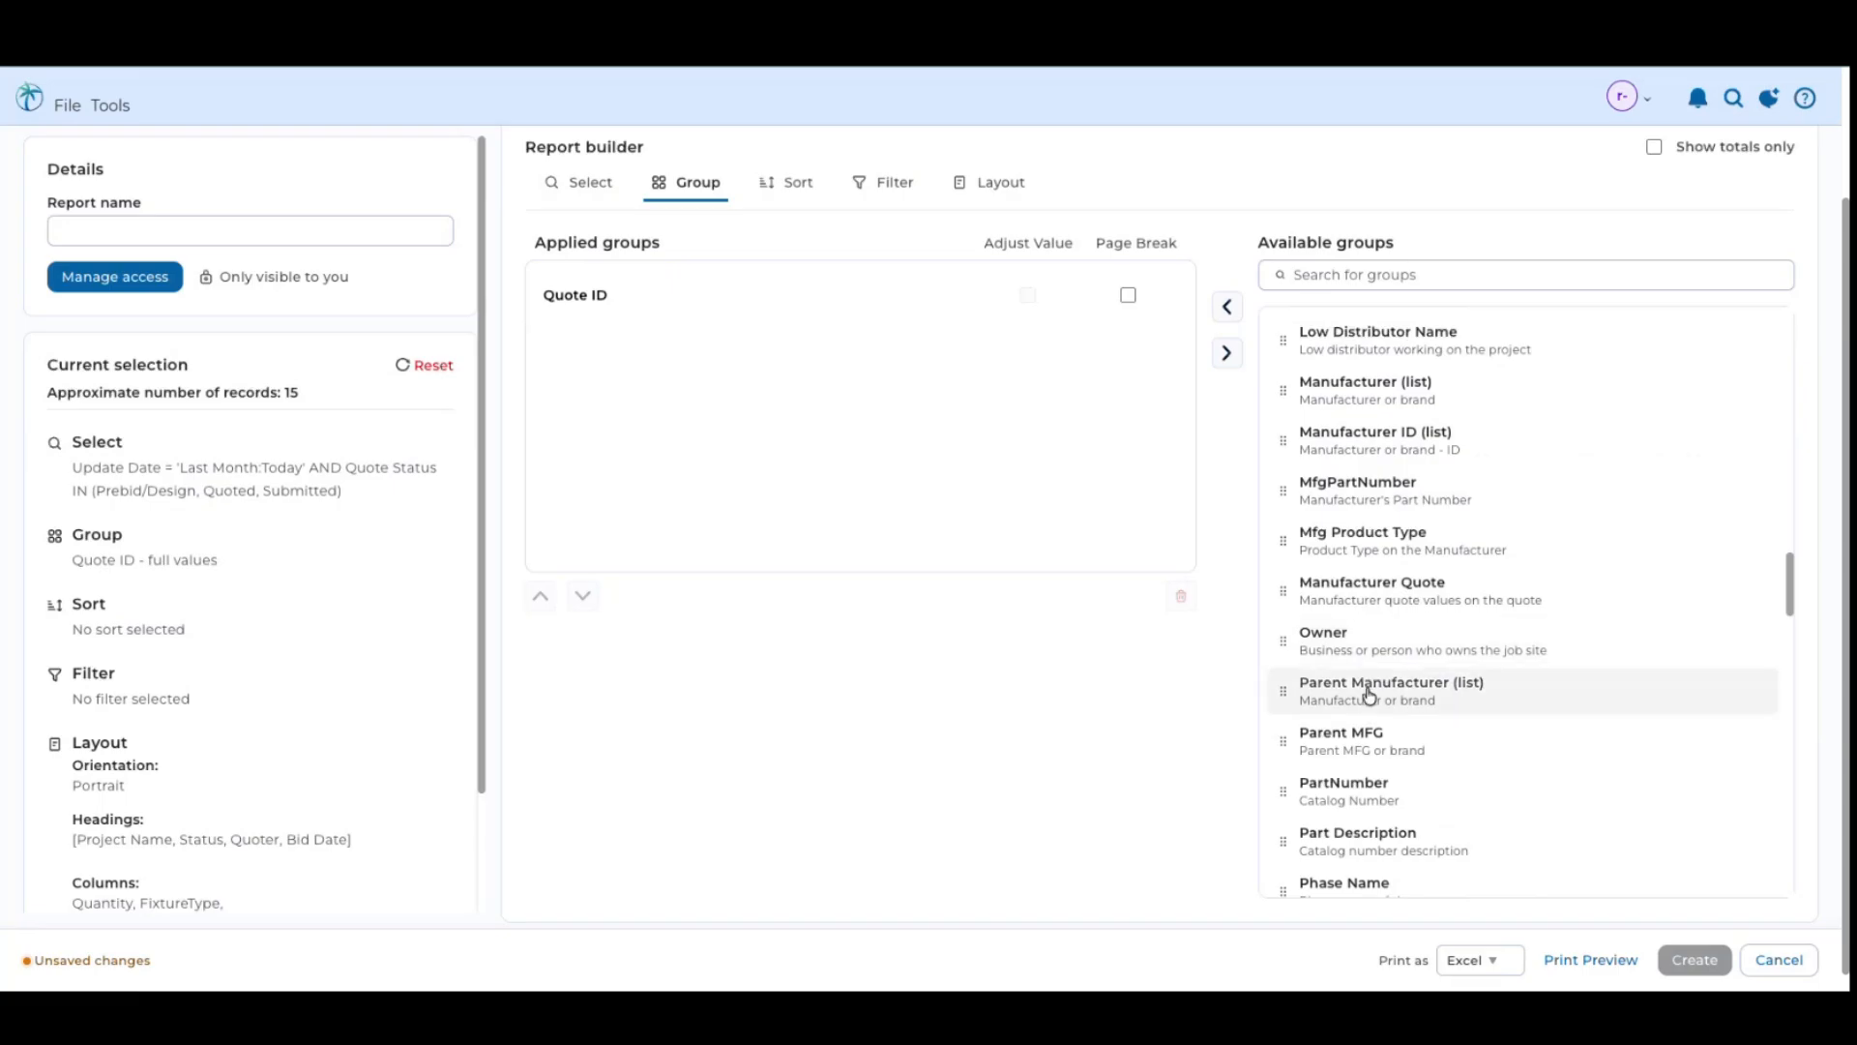
pyautogui.scroll(1, 1344, 754)
pyautogui.scroll(1, 1340, 735)
pyautogui.moveTo(1348, 485); pyautogui.dragTo(608, 369)
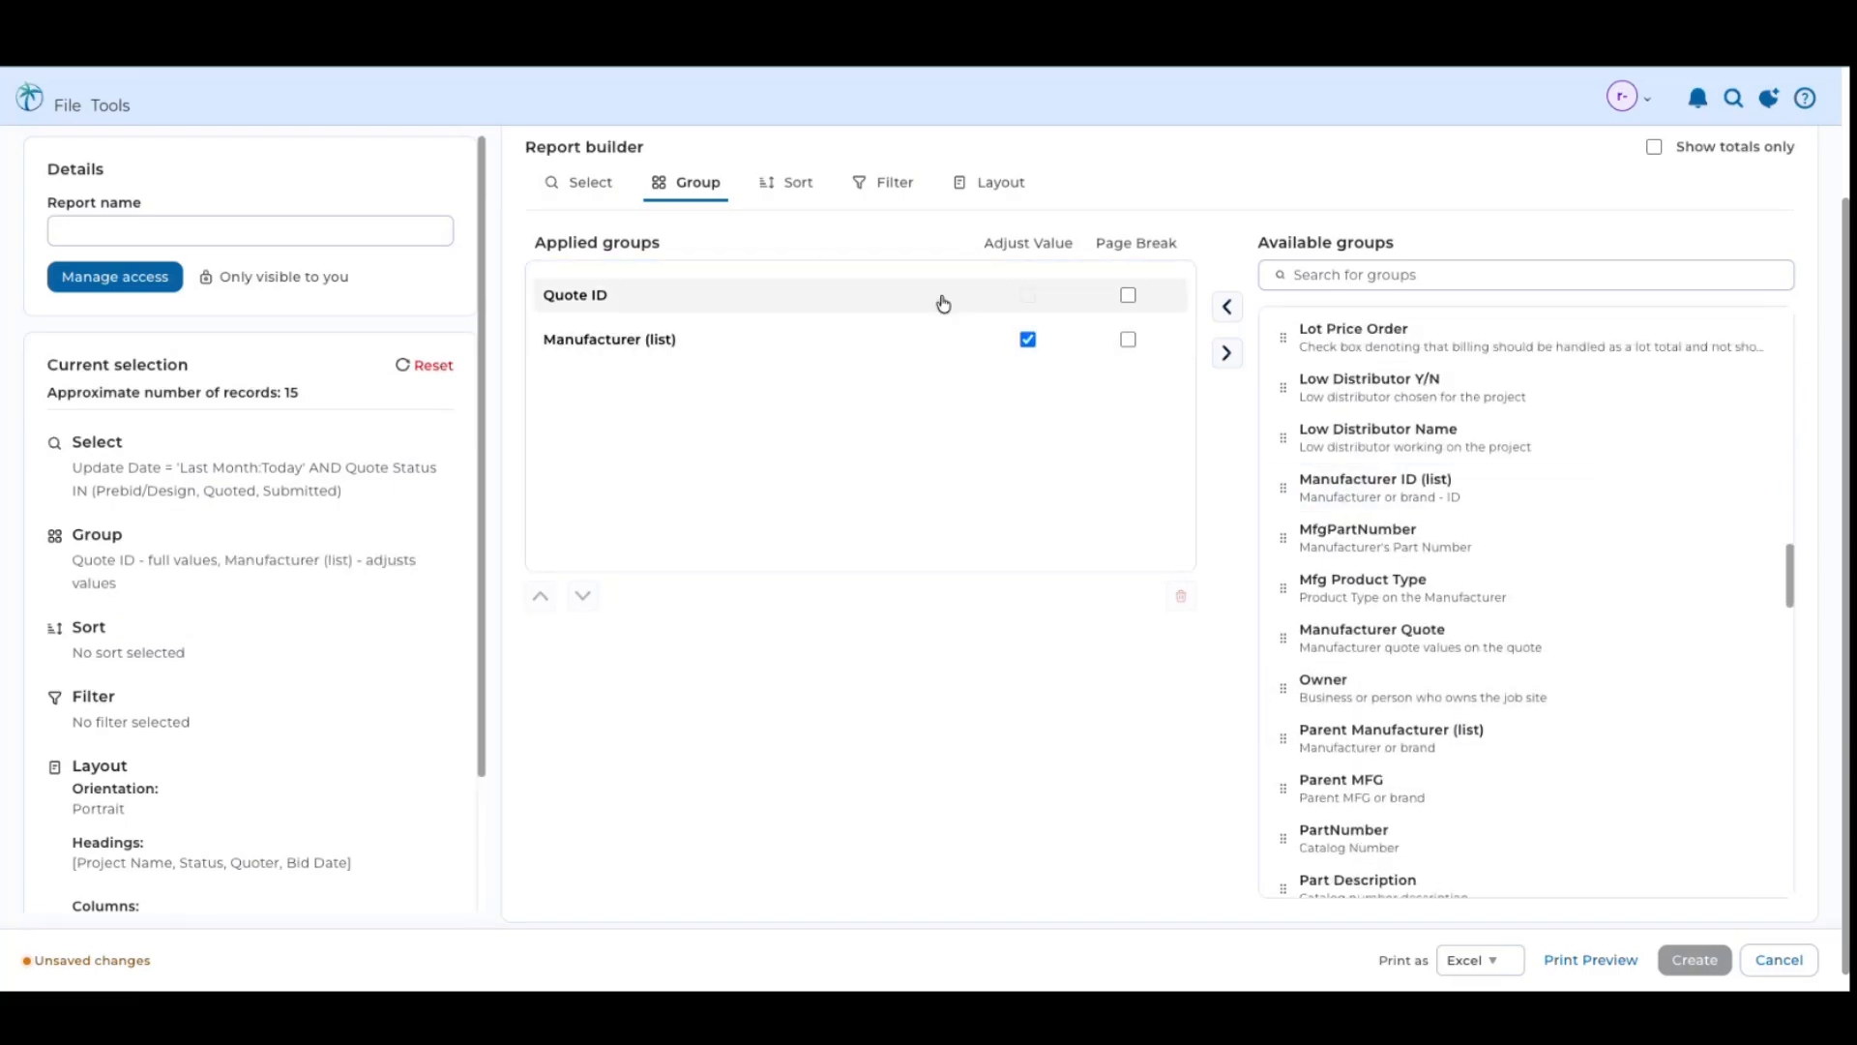
# Set the print format to PDF and generate a print preview of the report
pyautogui.click(1484, 960)
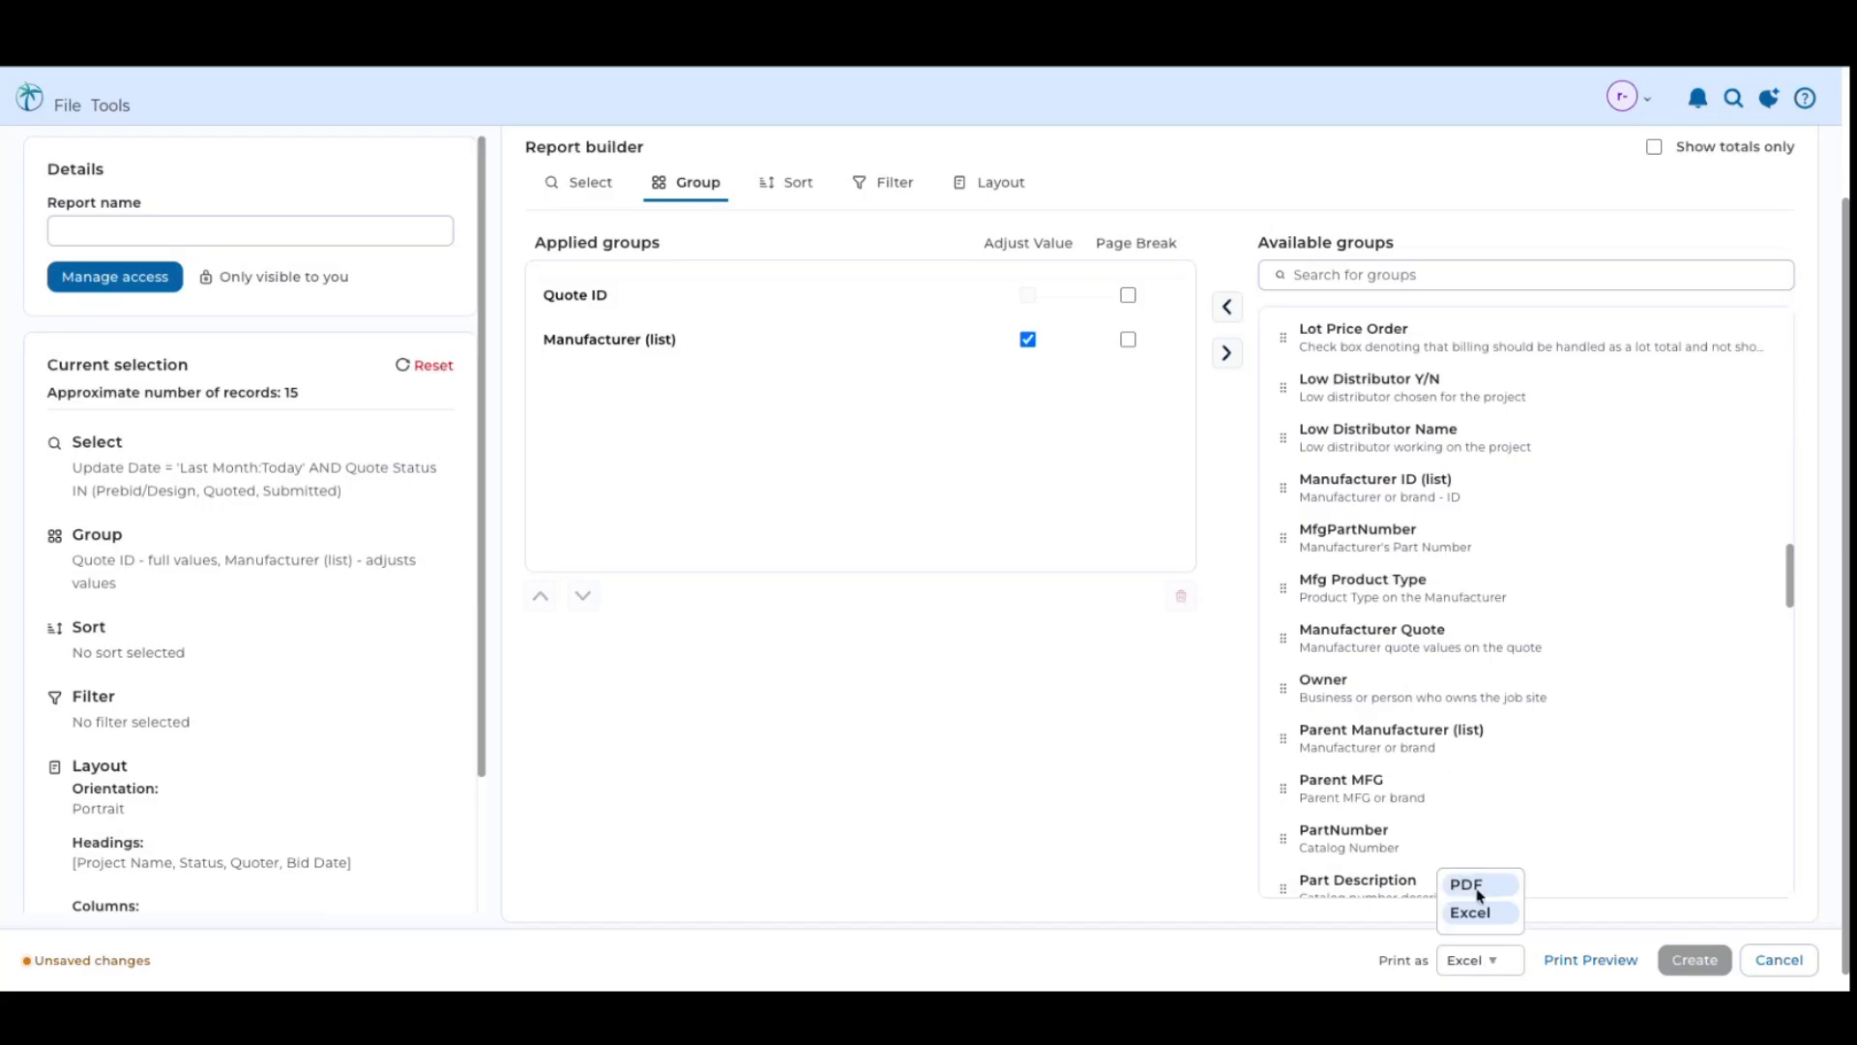
pyautogui.click(1478, 888)
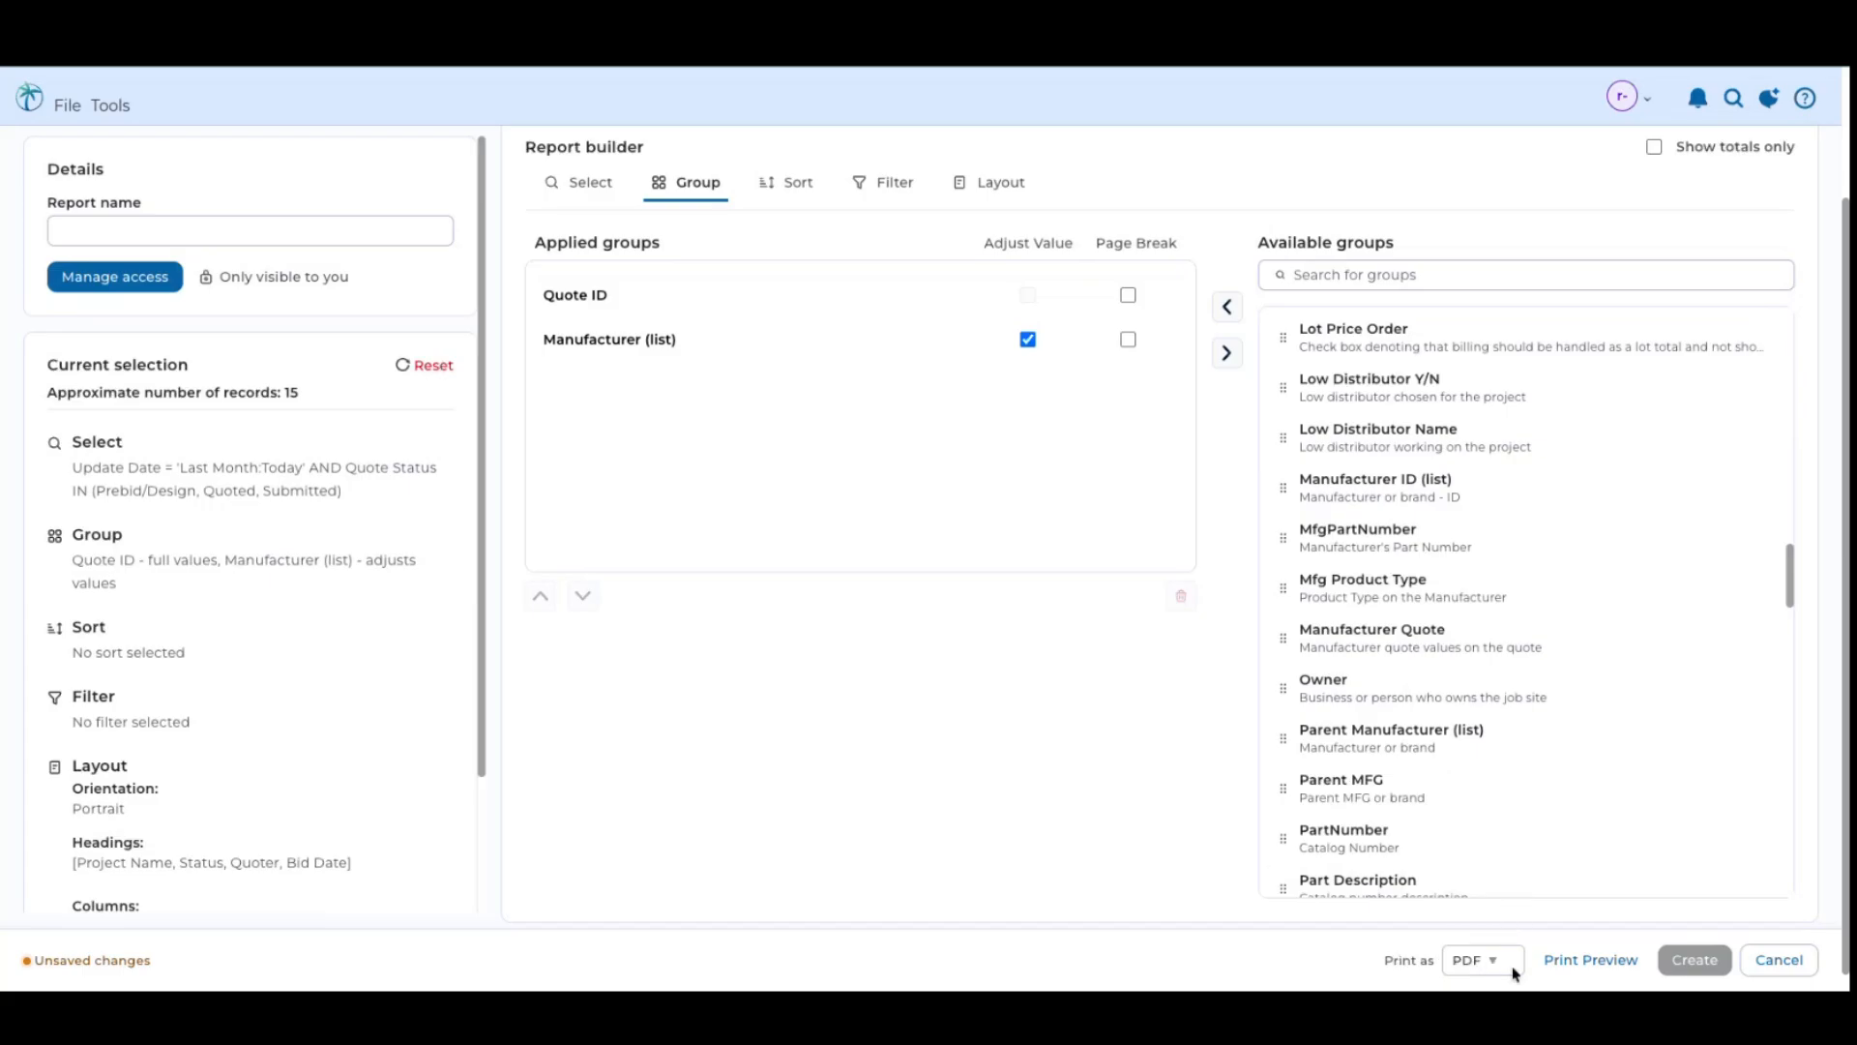
pyautogui.click(1581, 962)
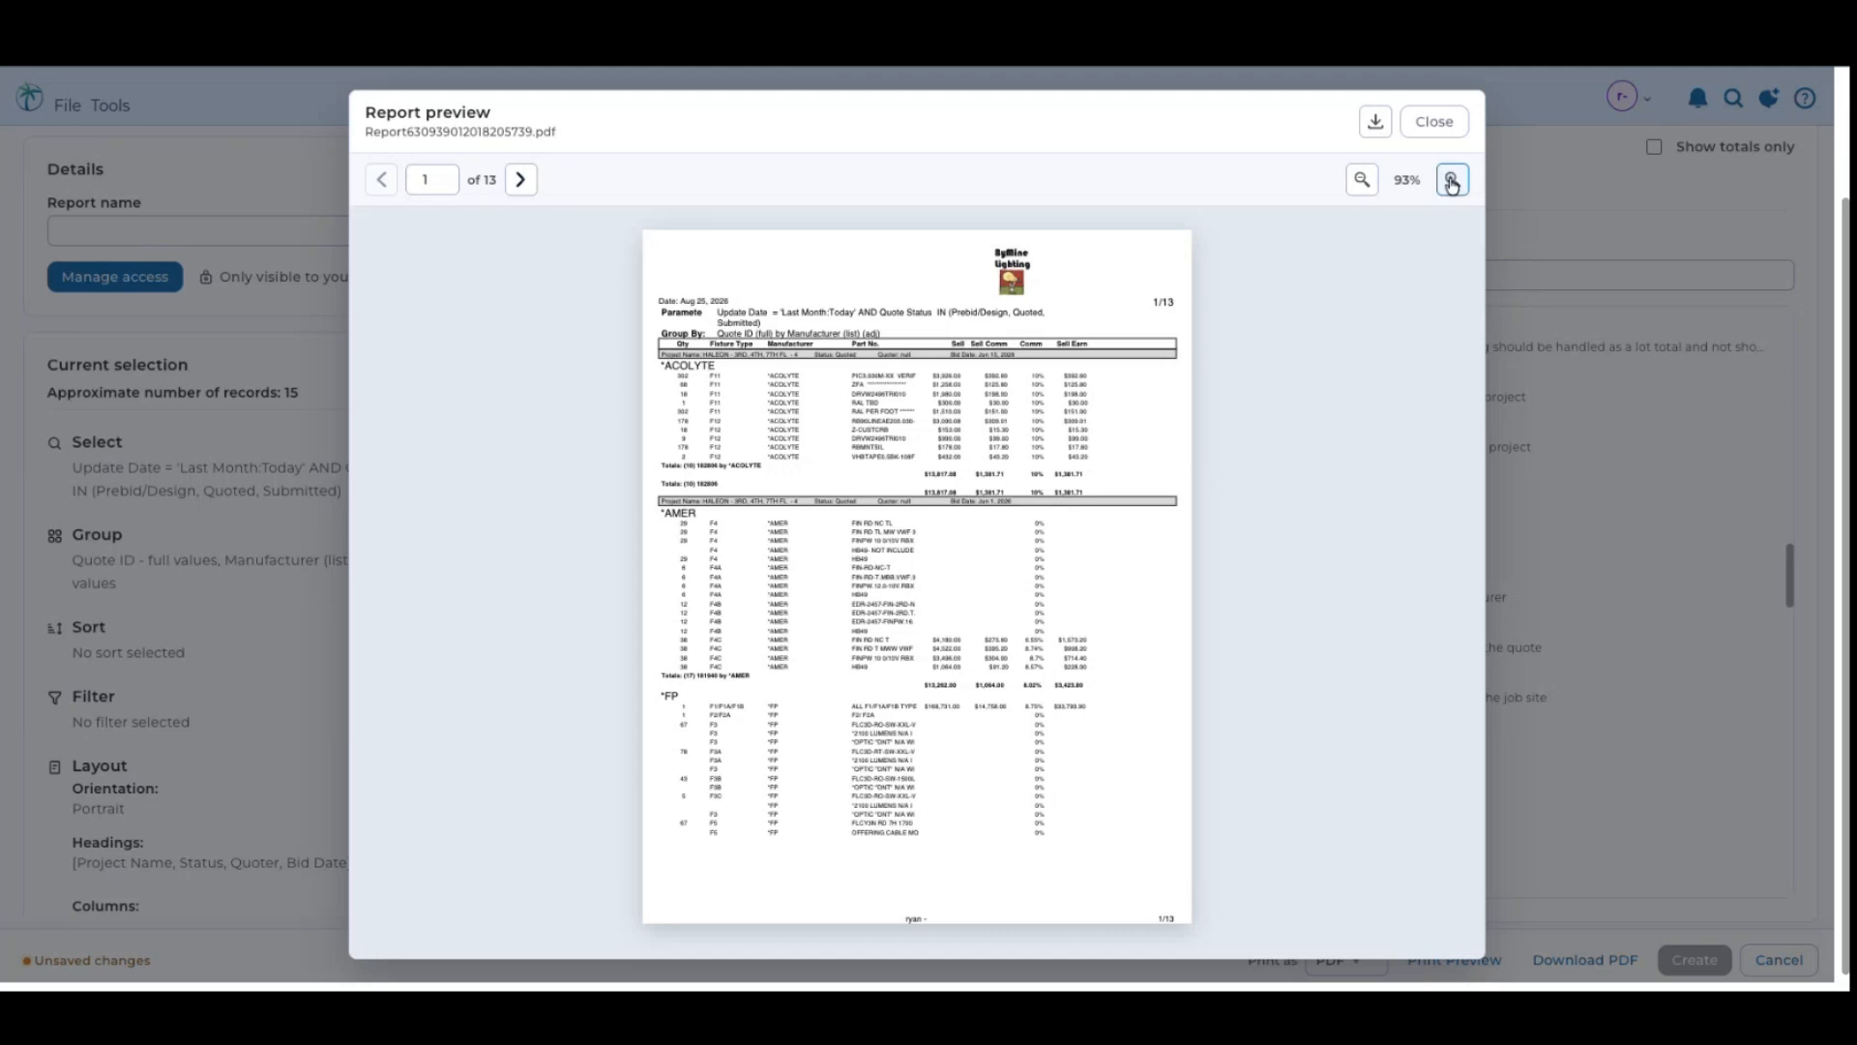
# Enlarge the report preview to 123% and examine the manufacturer groups and totals on the first page
pyautogui.click(1452, 182)
pyautogui.doubleClick(1452, 182)
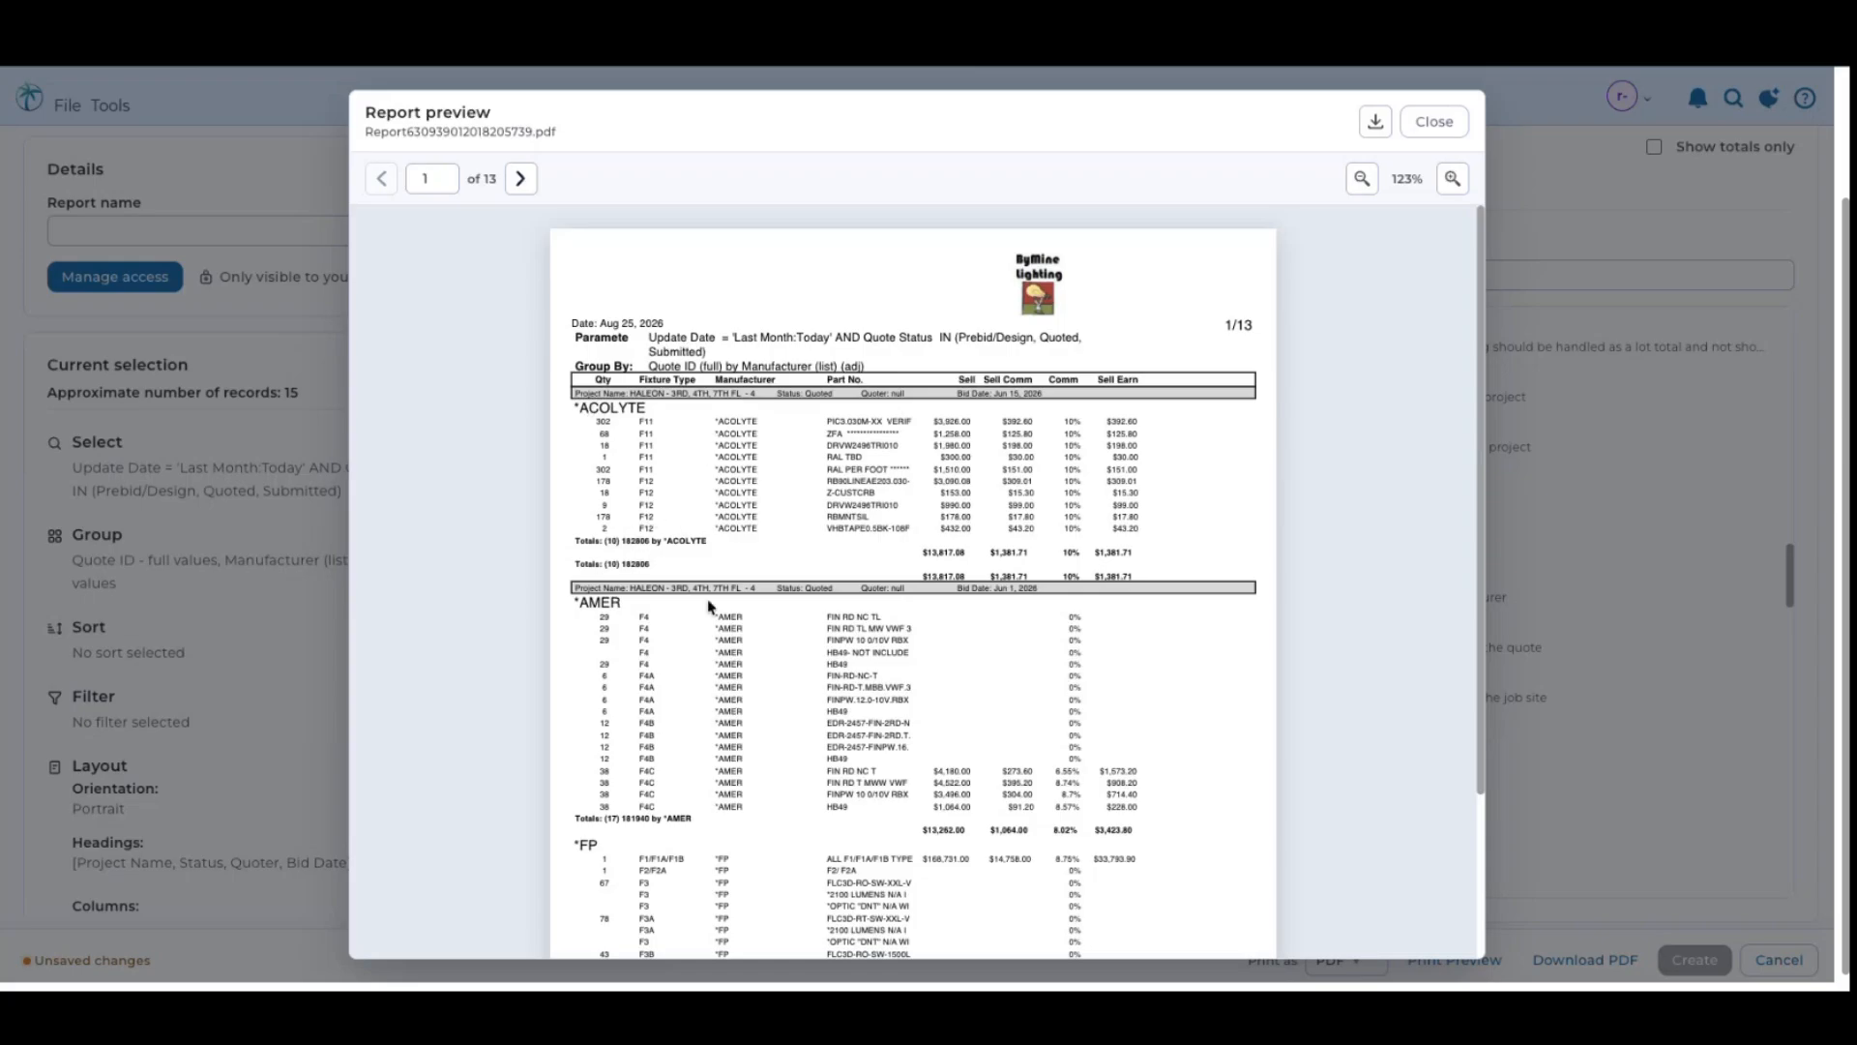
pyautogui.scroll(-2, 711, 609)
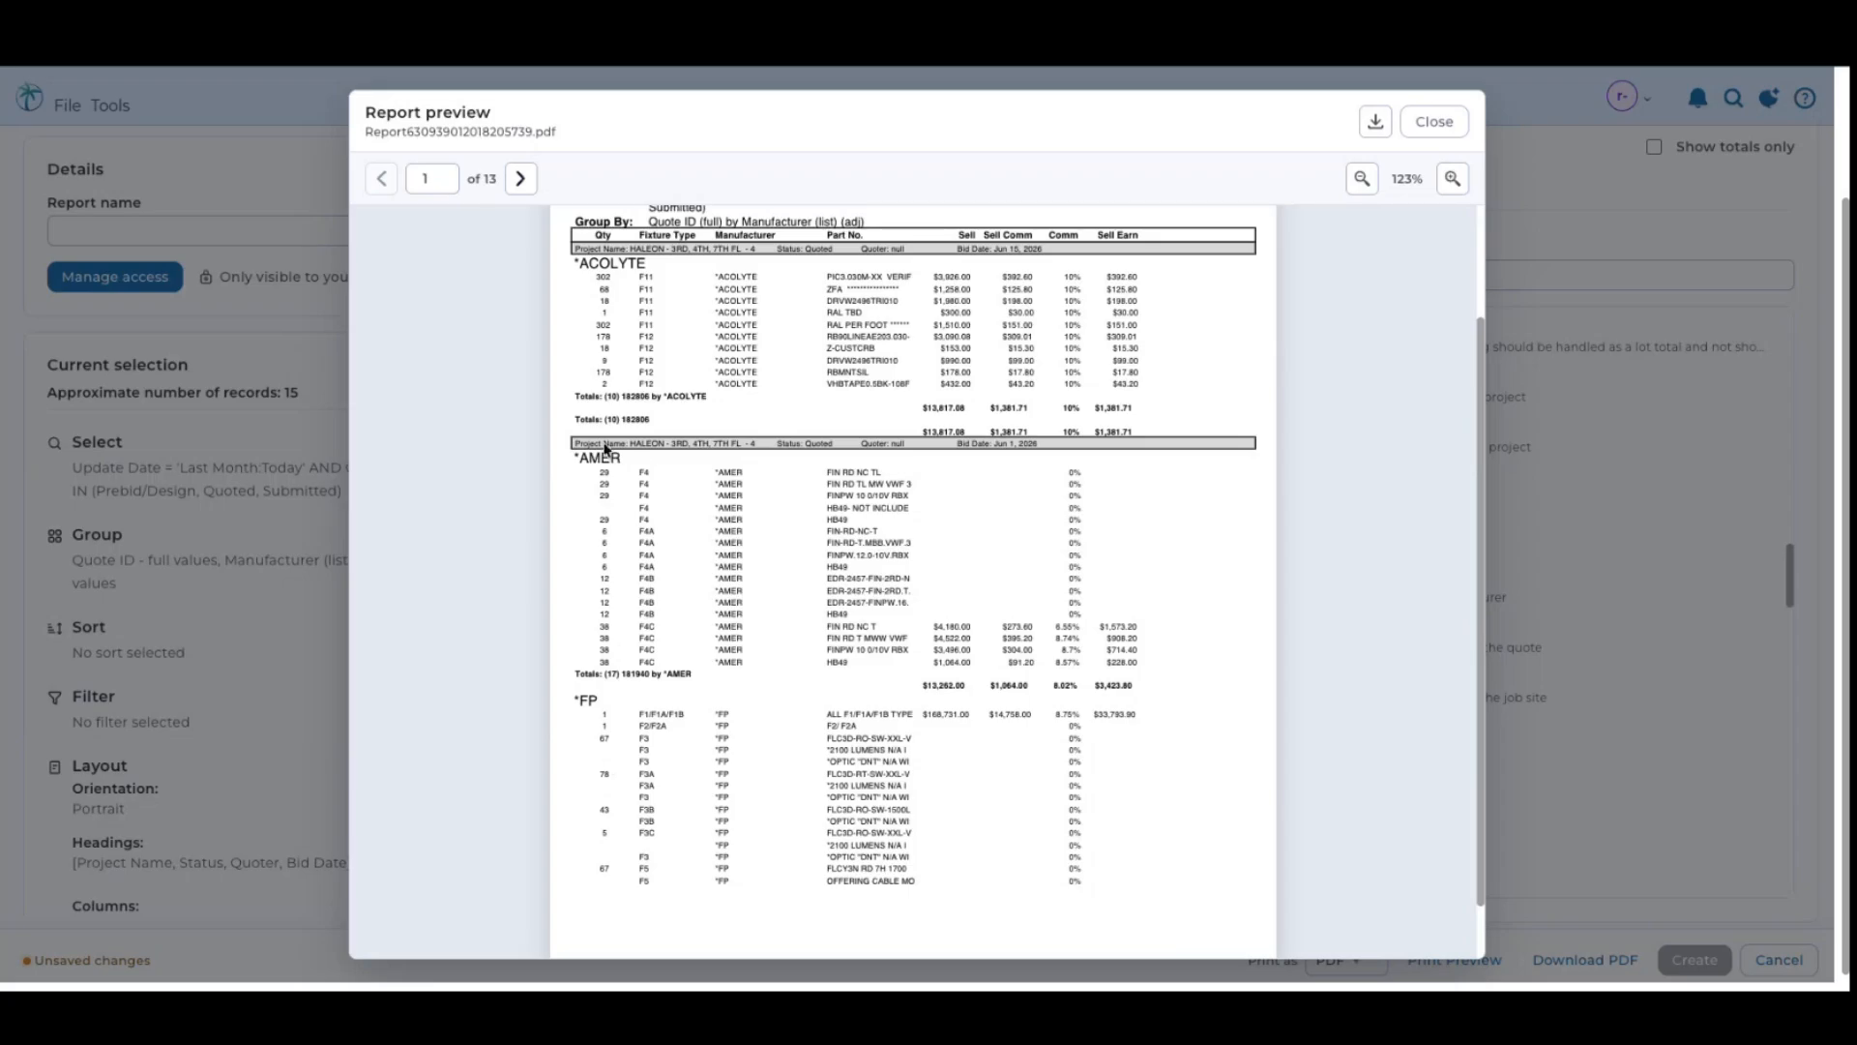
# Page through the report preview to page 13 and examine the manufacturer groups and grand totals
pyautogui.scroll(-1, 636, 627)
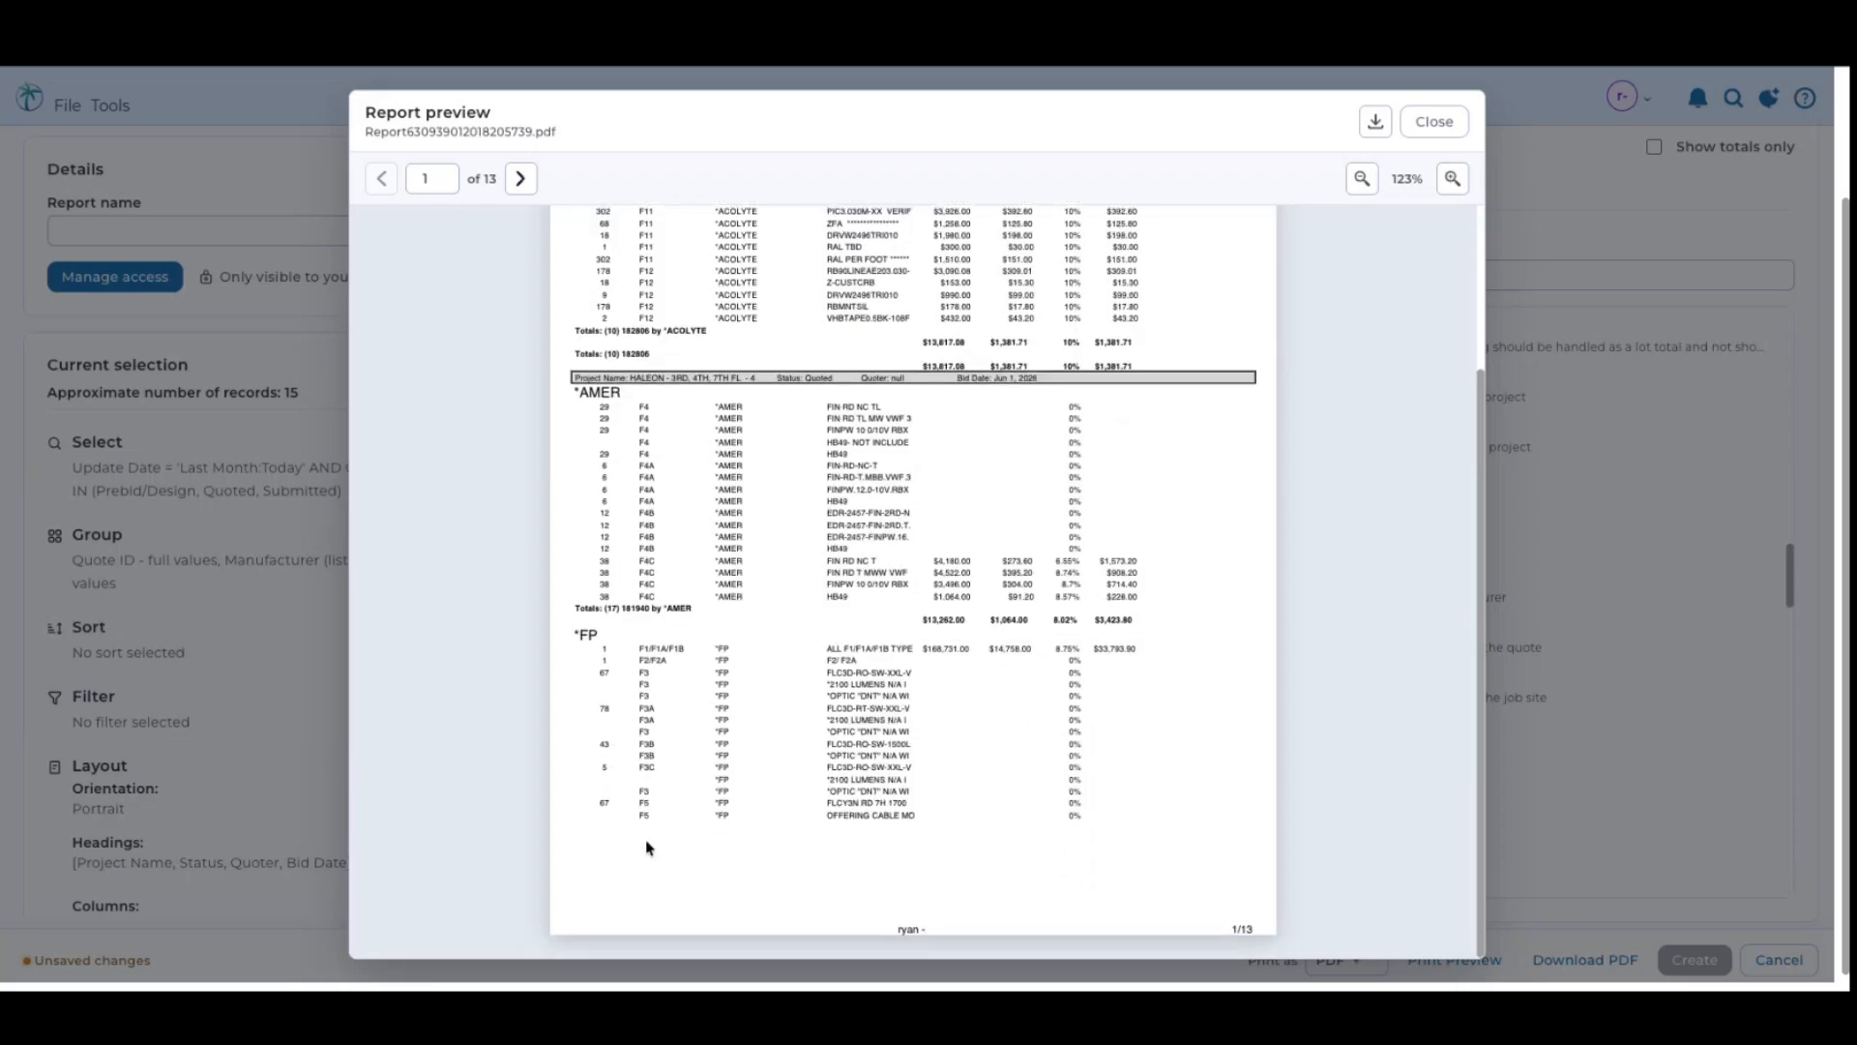
pyautogui.scroll(2, 813, 567)
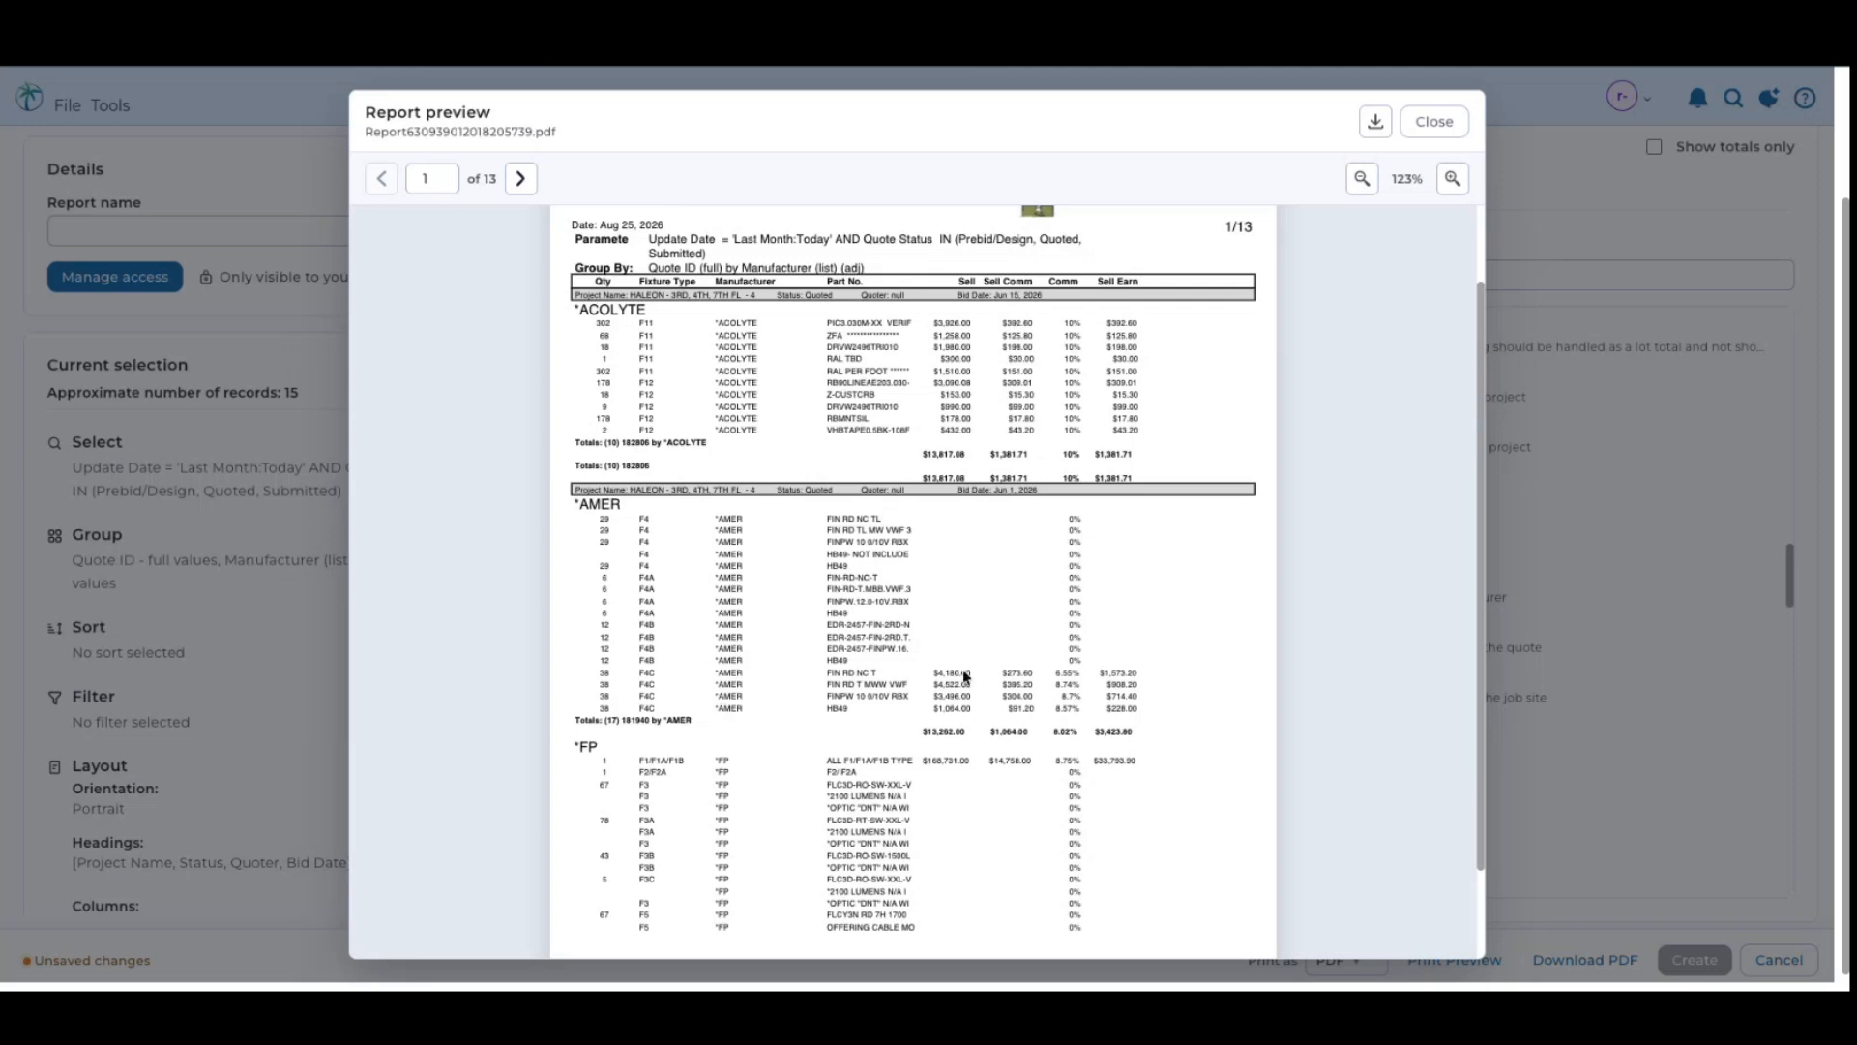
pyautogui.scroll(2, 821, 716)
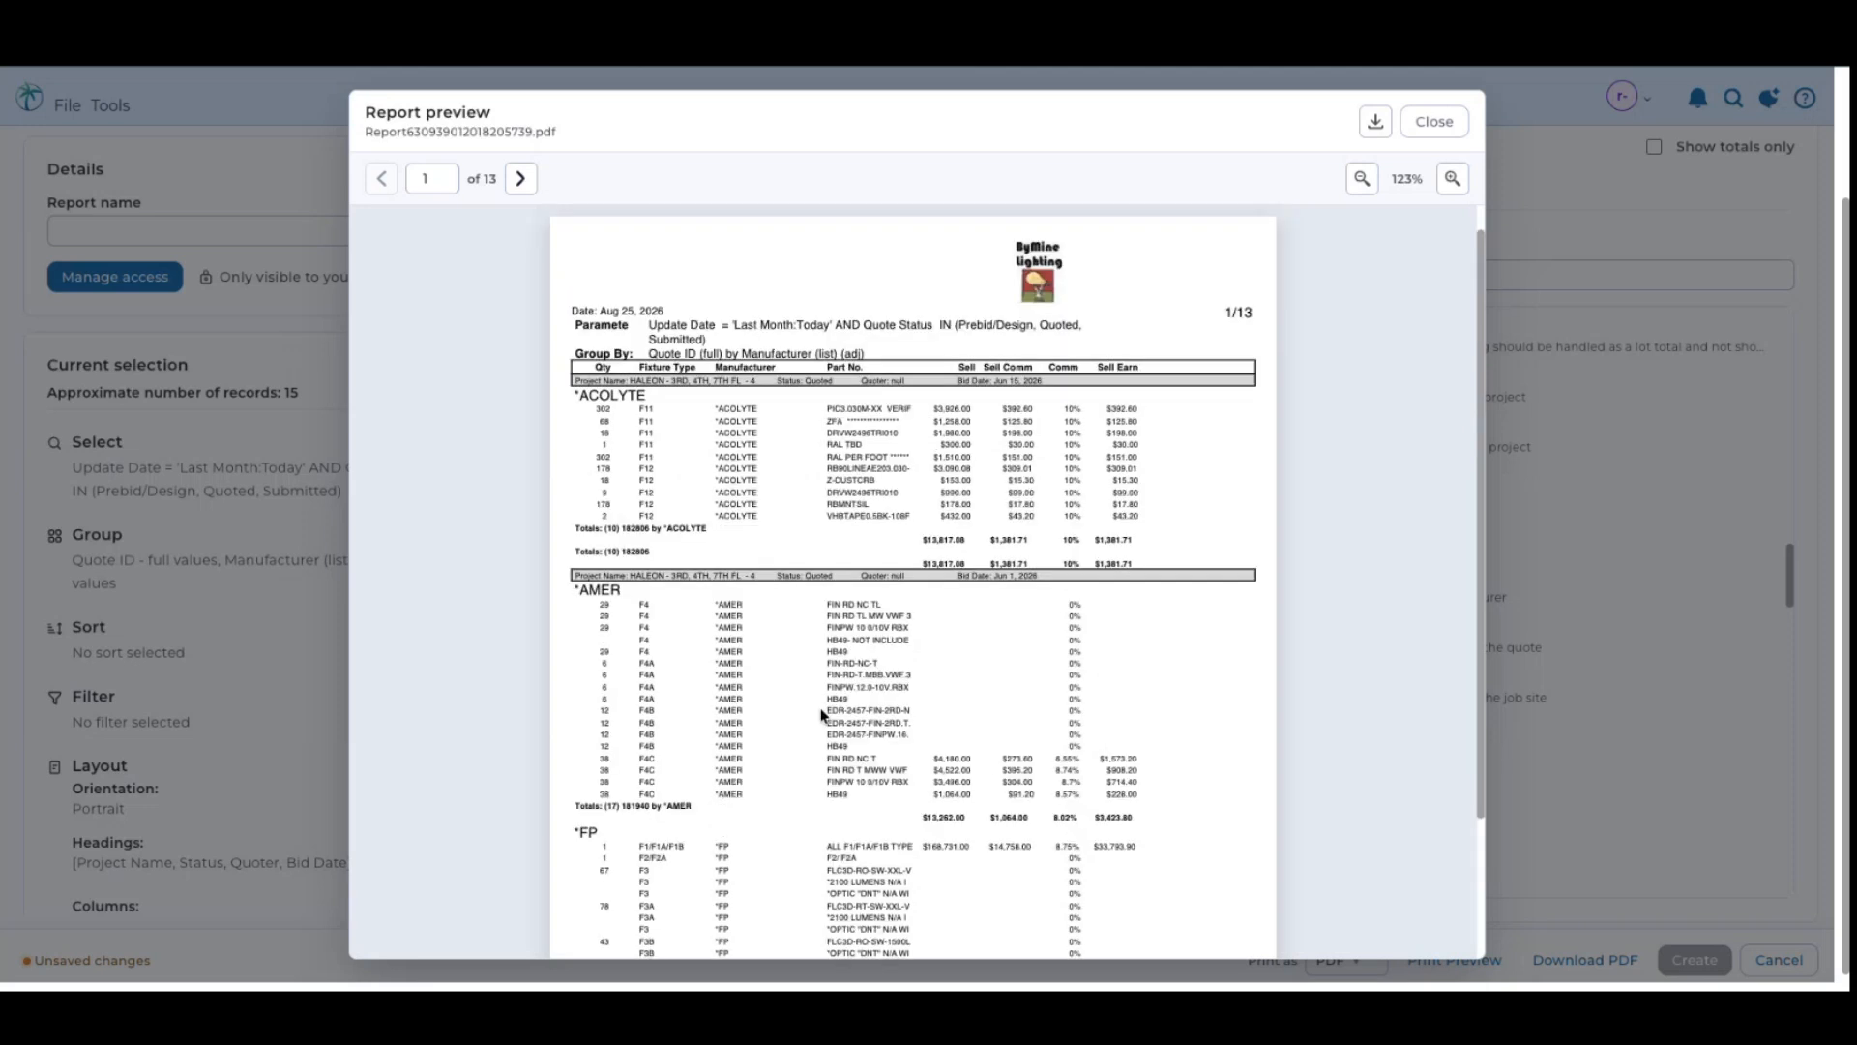
pyautogui.click(521, 178)
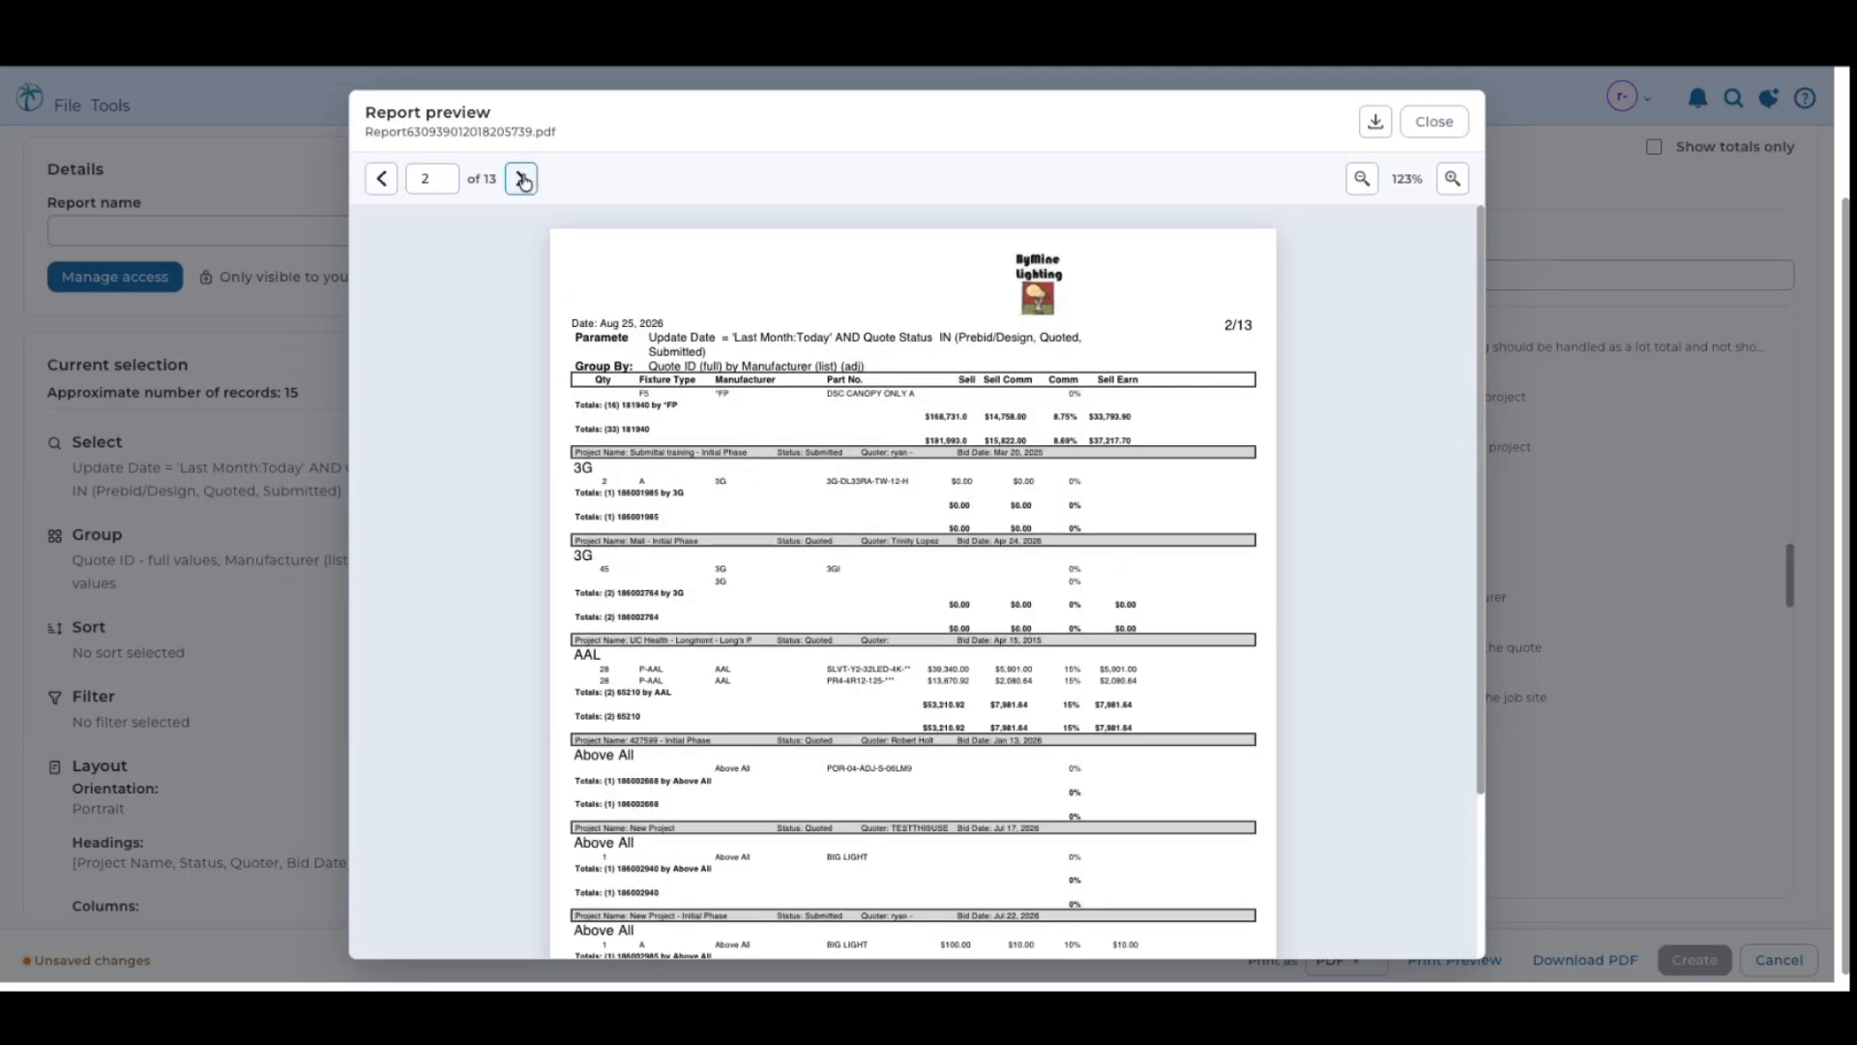
pyautogui.click(522, 181)
pyautogui.click(523, 182)
pyautogui.click(522, 182)
pyautogui.click(522, 182)
pyautogui.click(522, 182)
pyautogui.click(522, 182)
pyautogui.click(522, 182)
pyautogui.click(522, 182)
pyautogui.click(522, 182)
pyautogui.click(522, 181)
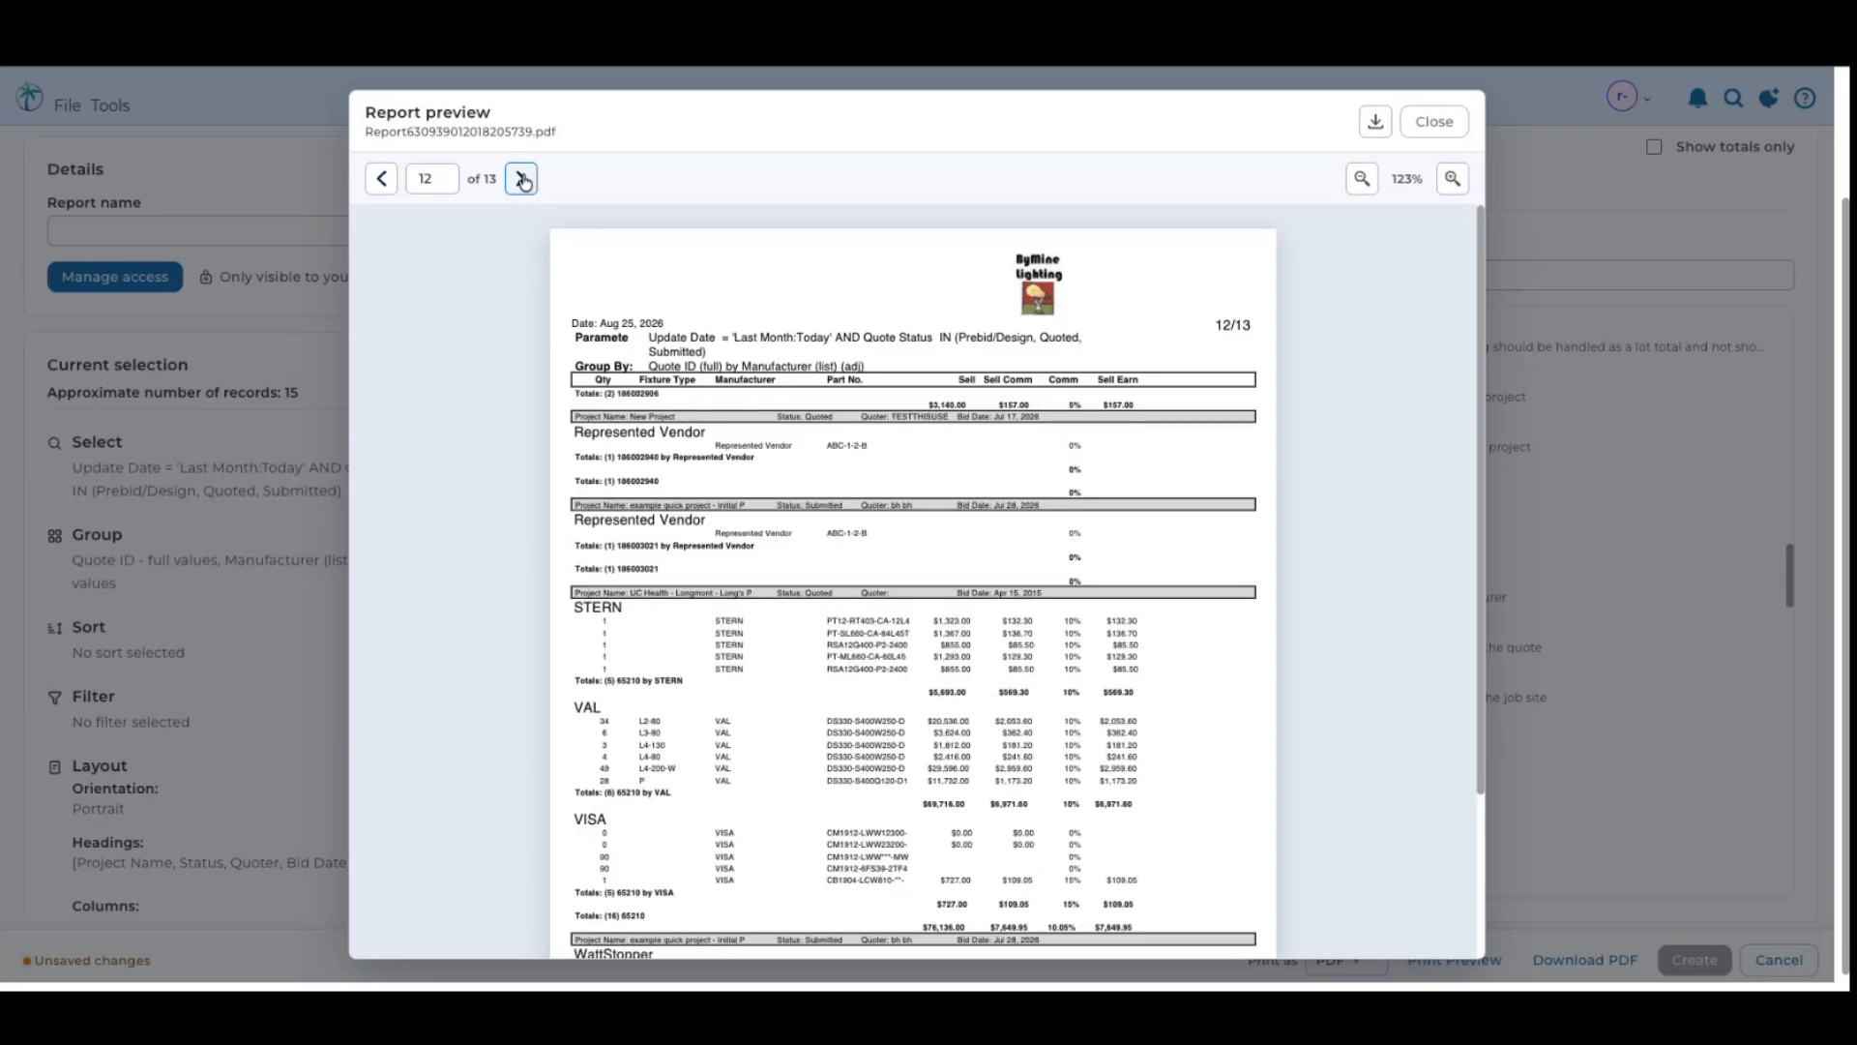
pyautogui.click(523, 182)
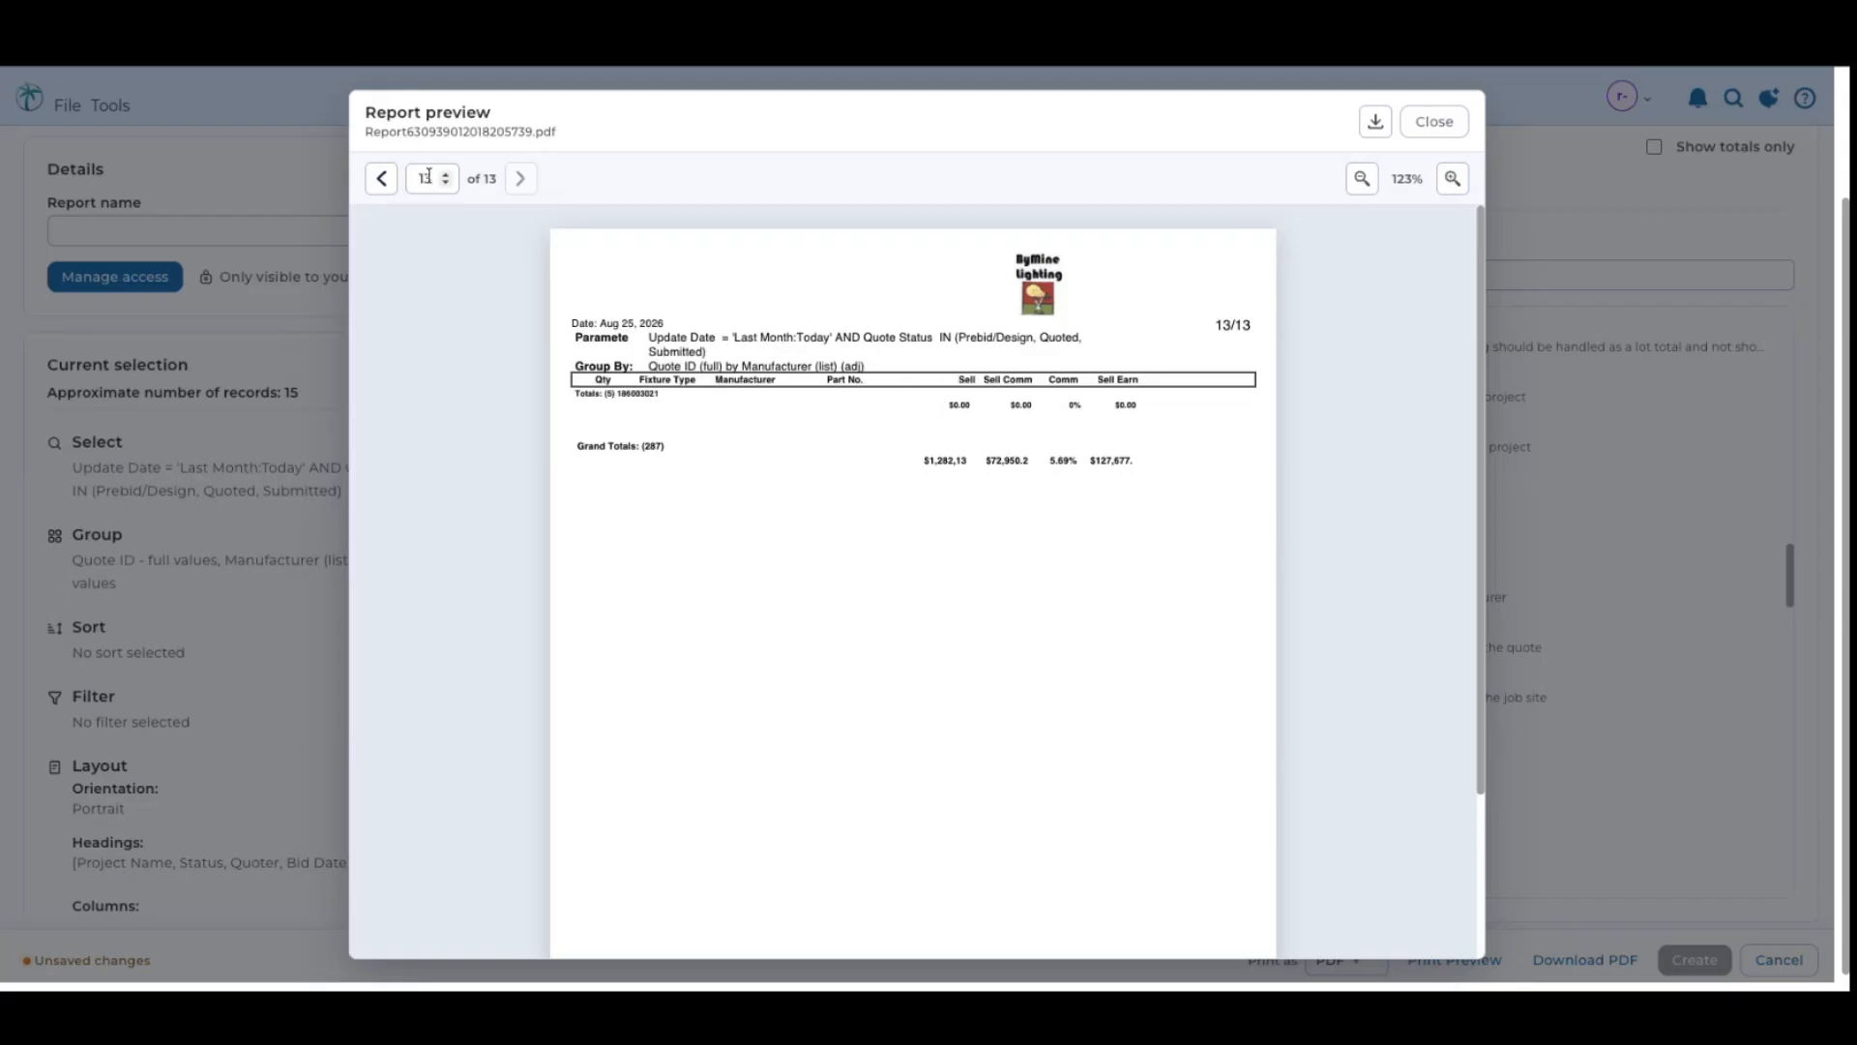
# Go back to page 12 of the preview, check its manufacturer and quote totals, and close the preview
pyautogui.click(382, 178)
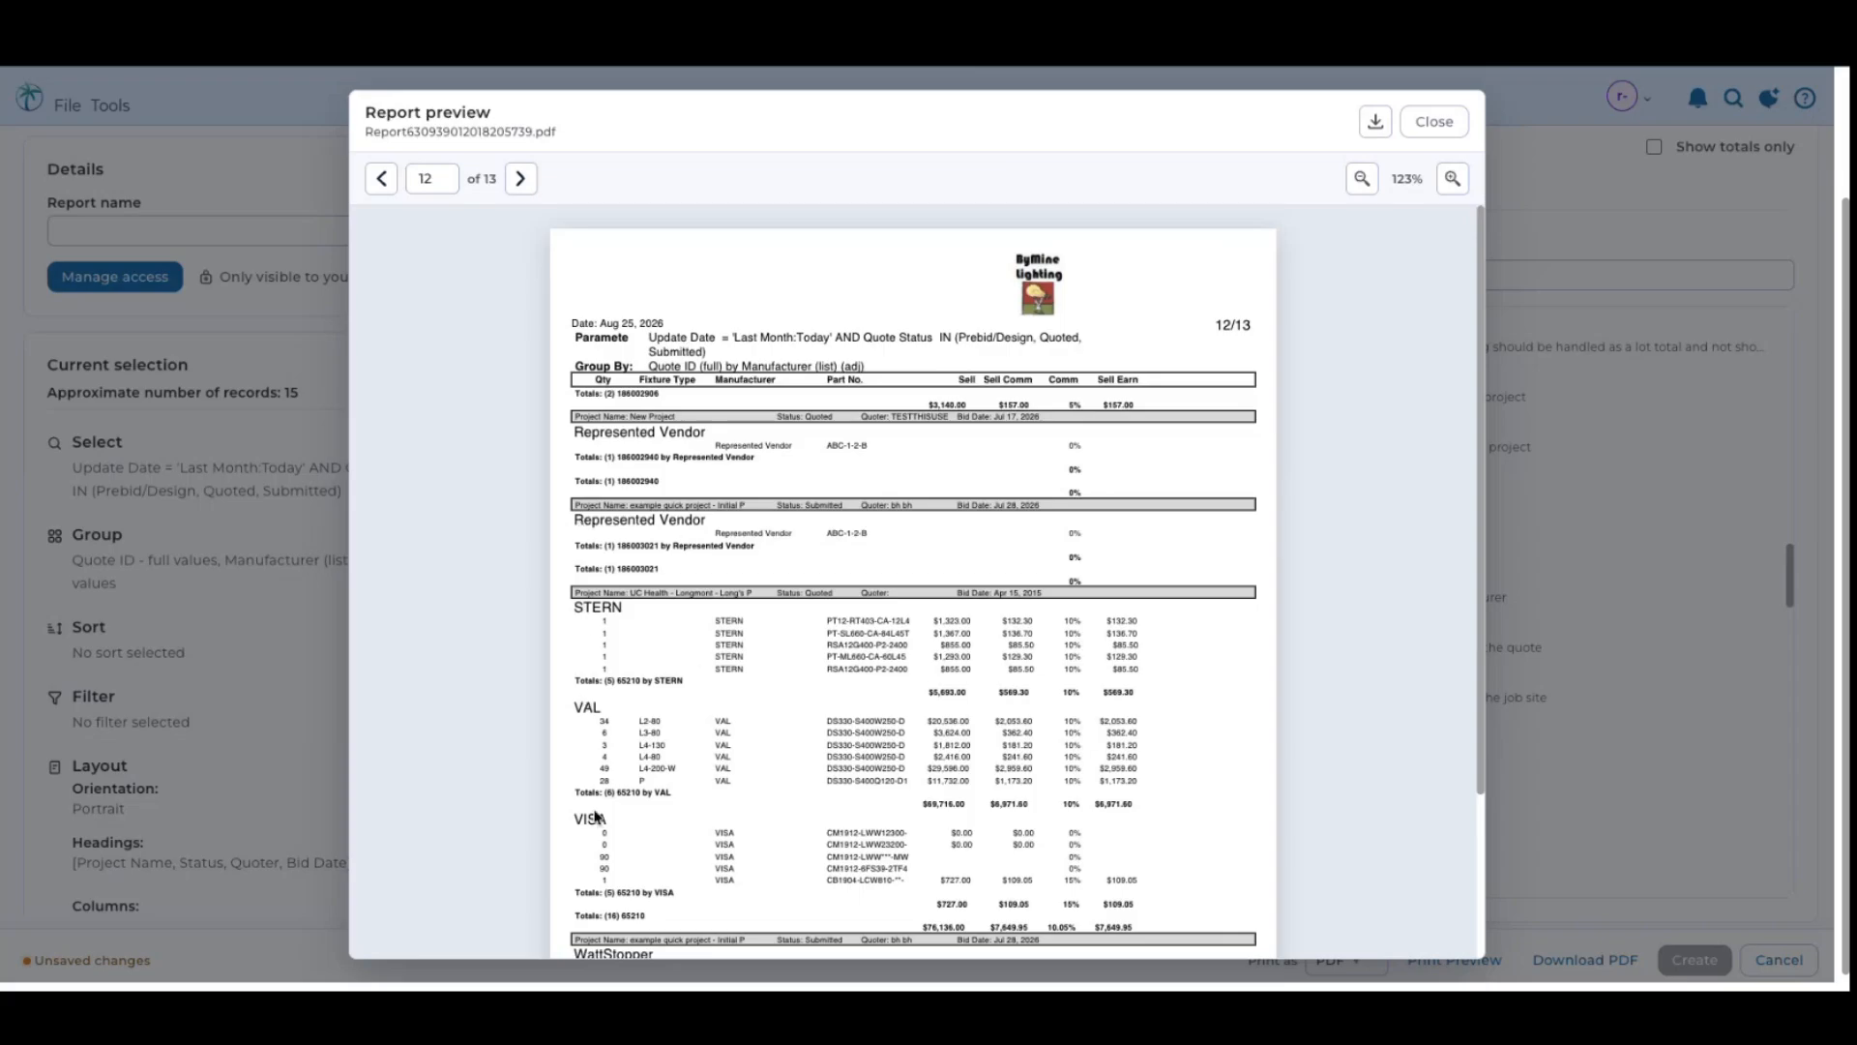
pyautogui.scroll(-1, 622, 871)
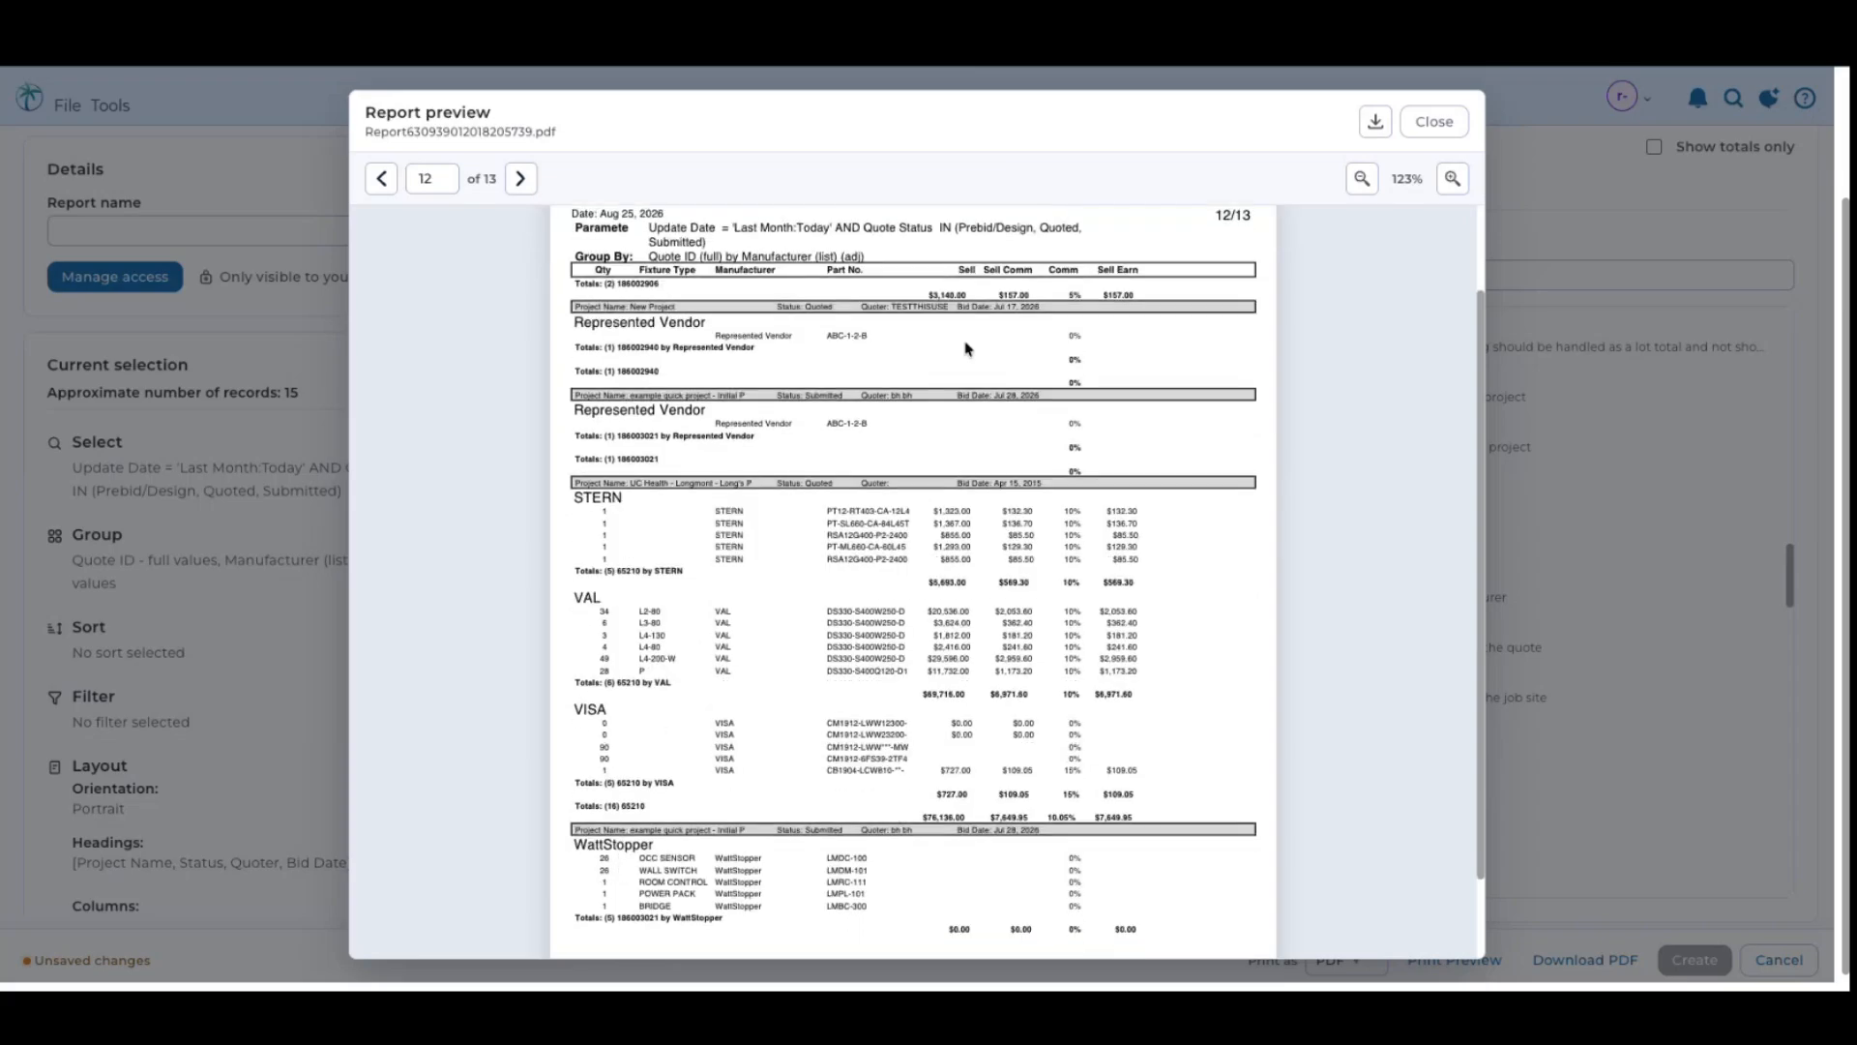
pyautogui.click(1432, 123)
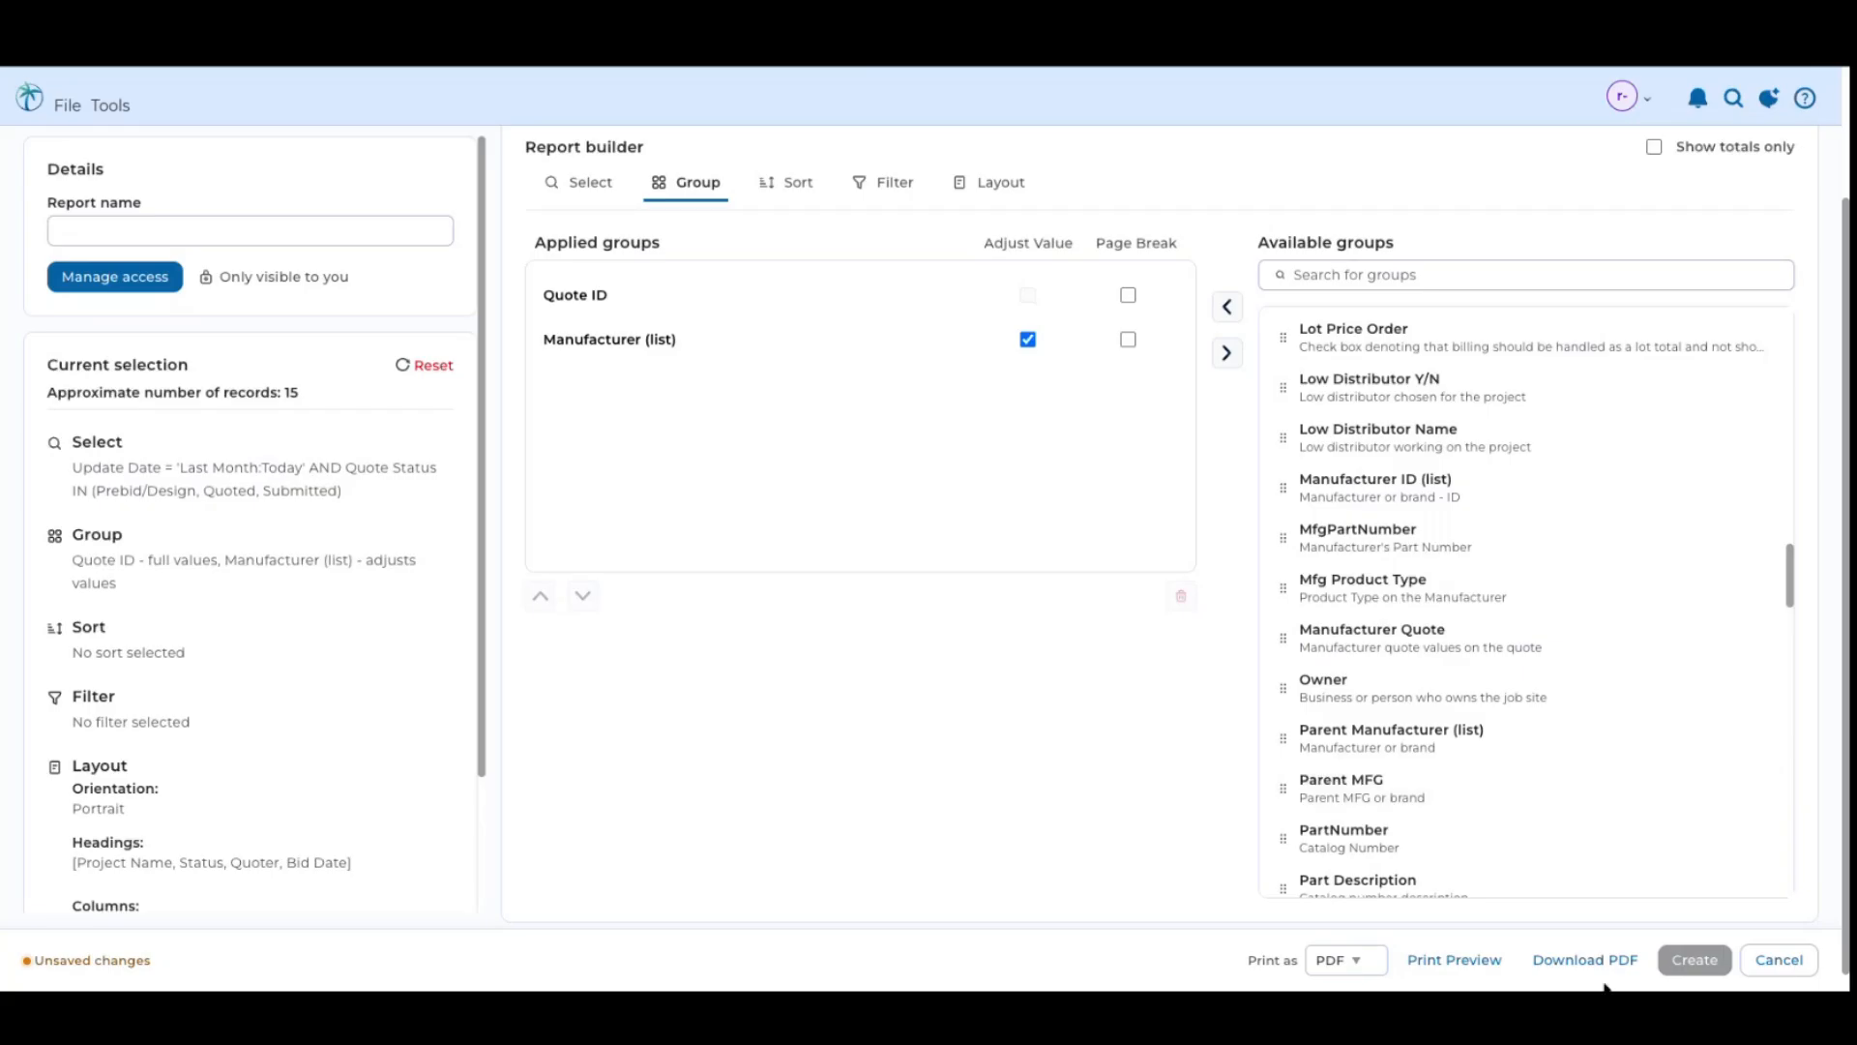
# Name the report "QUotes last month by mfg" and save it
pyautogui.scroll(2, 1064, 319)
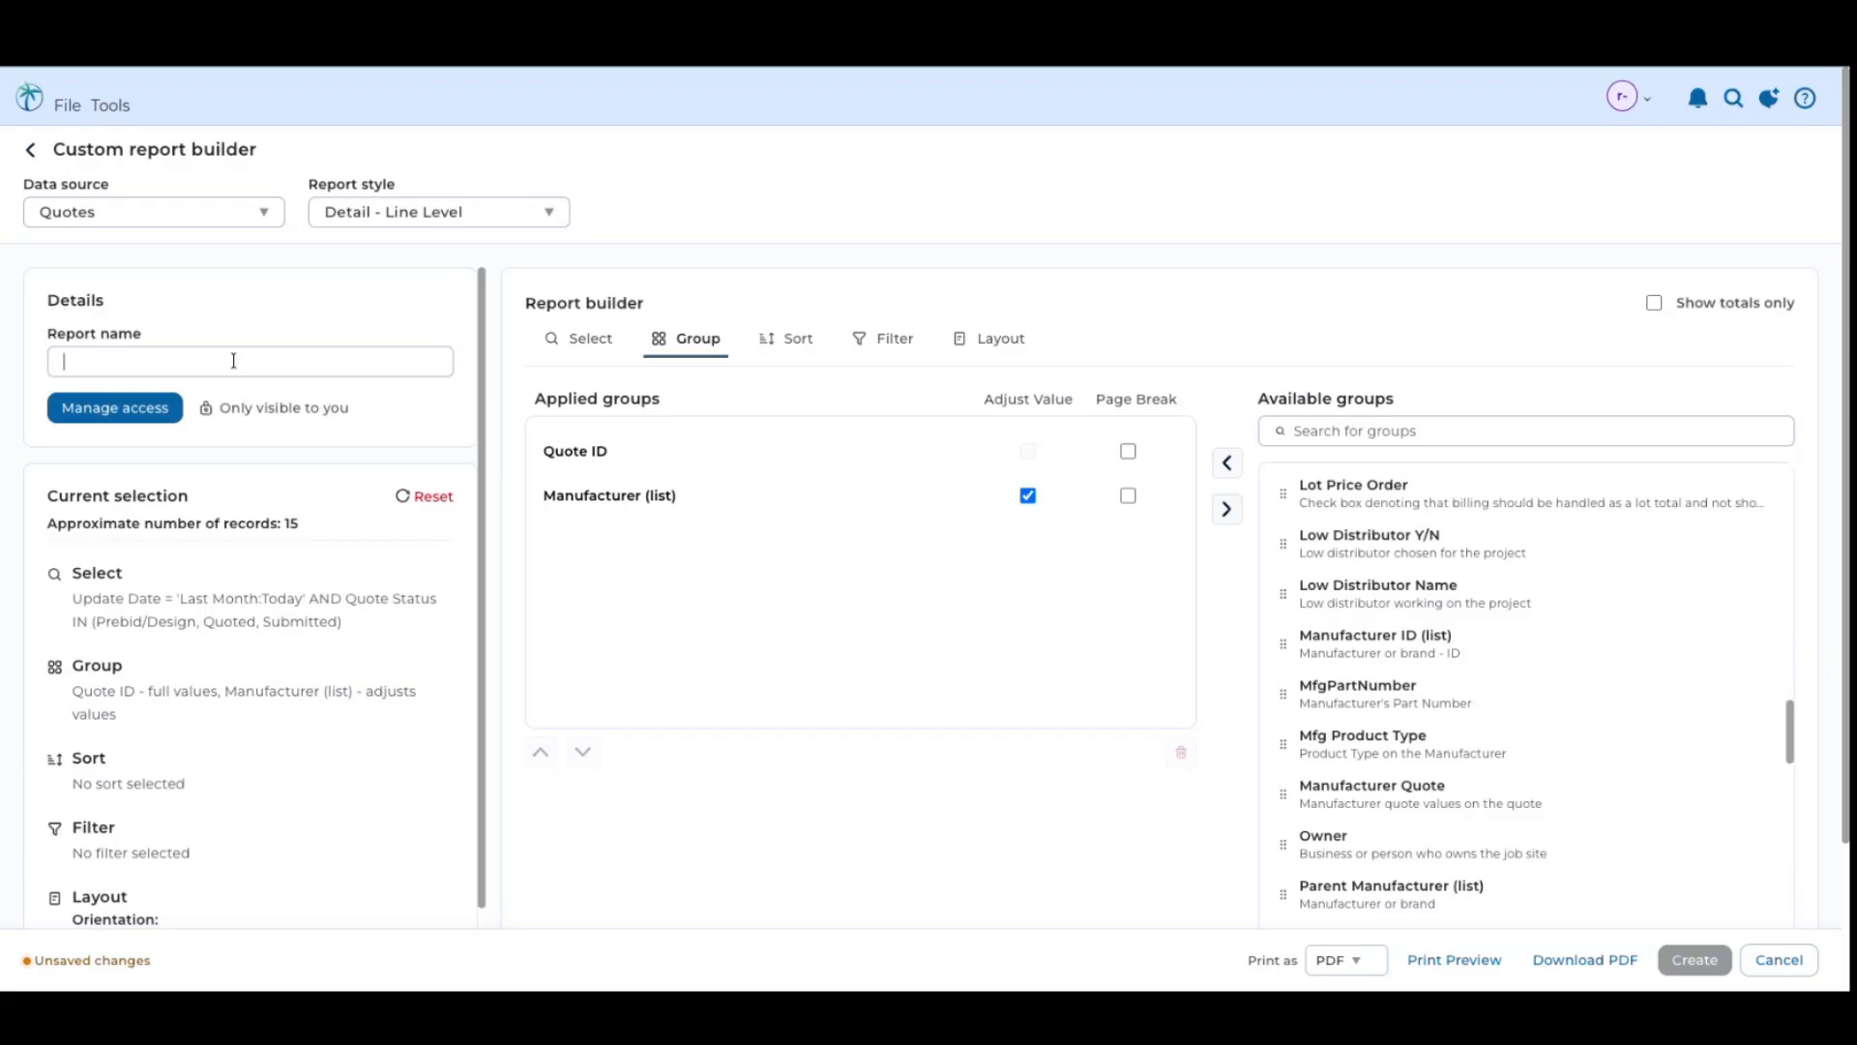
pyautogui.write('QUotes')
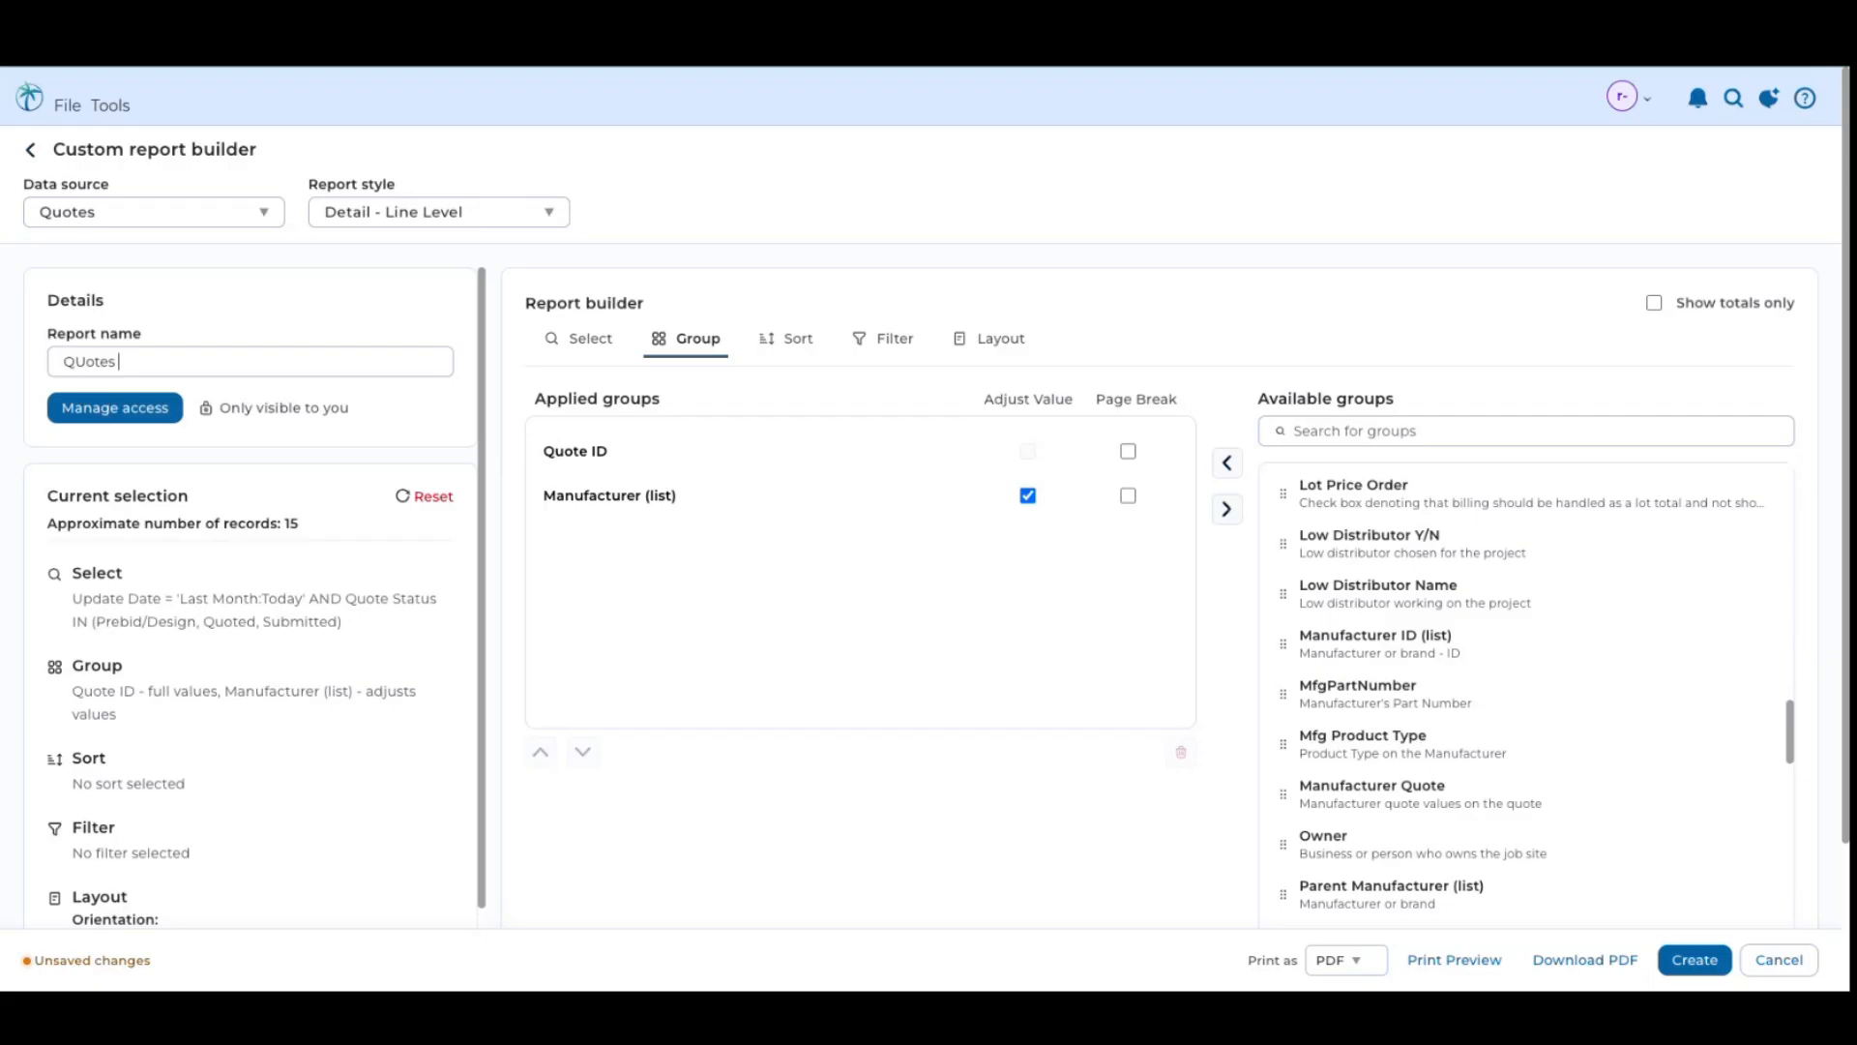
pyautogui.write(' last month by mfg')
pyautogui.click(66, 105)
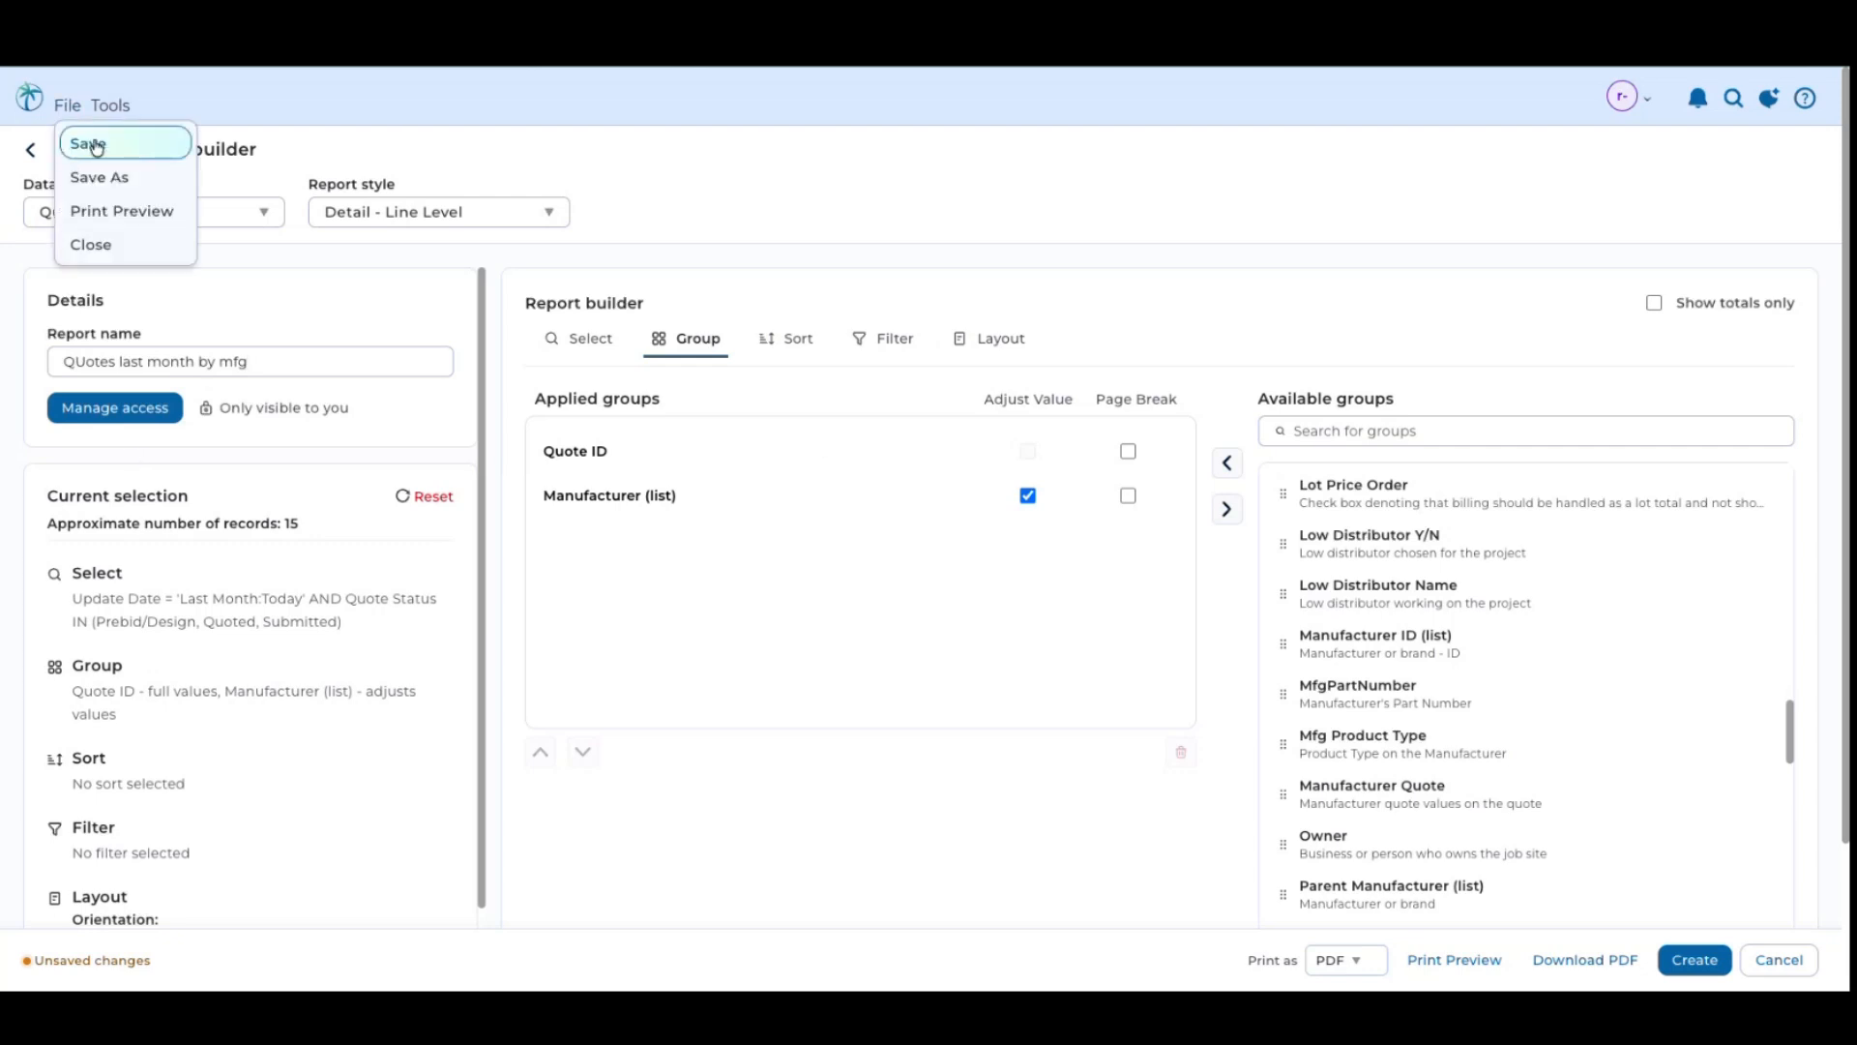
pyautogui.click(92, 145)
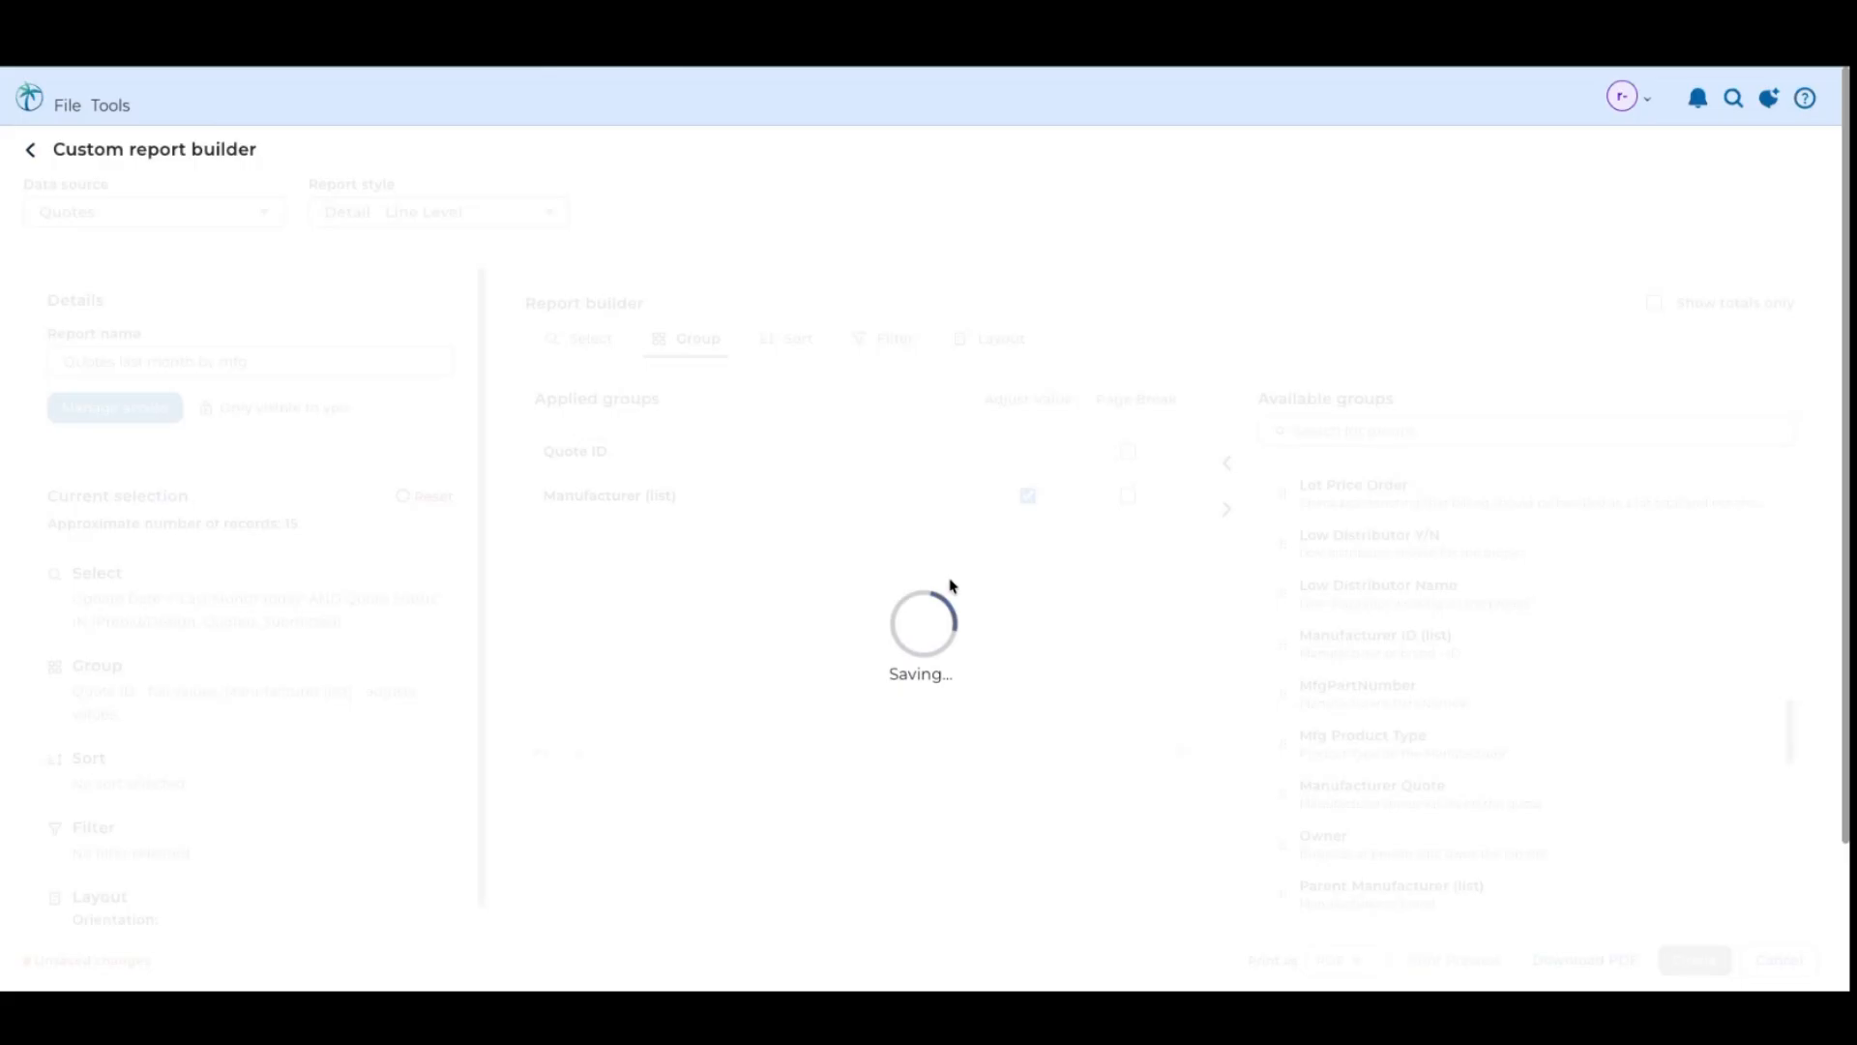
# Share the report with a selected user, allowing access, printing and desktop home page but no editing, and save the access settings
pyautogui.click(171, 415)
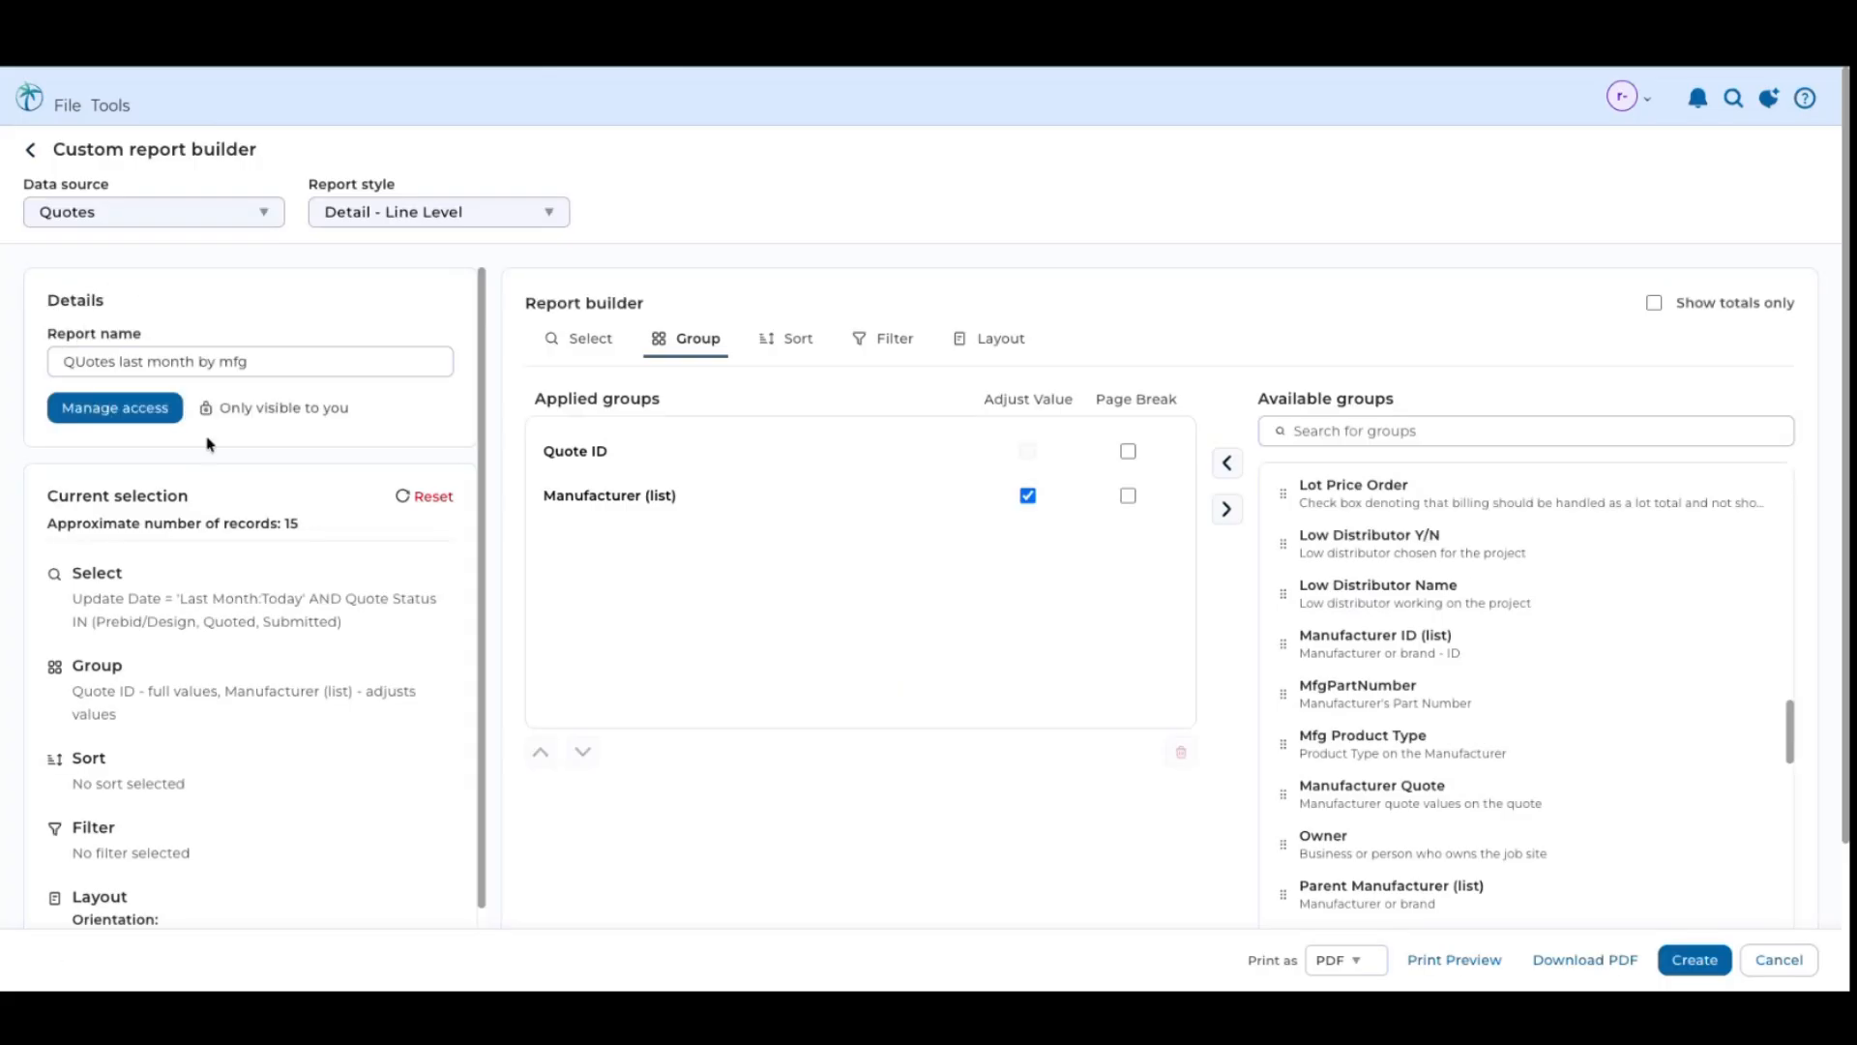
pyautogui.click(128, 419)
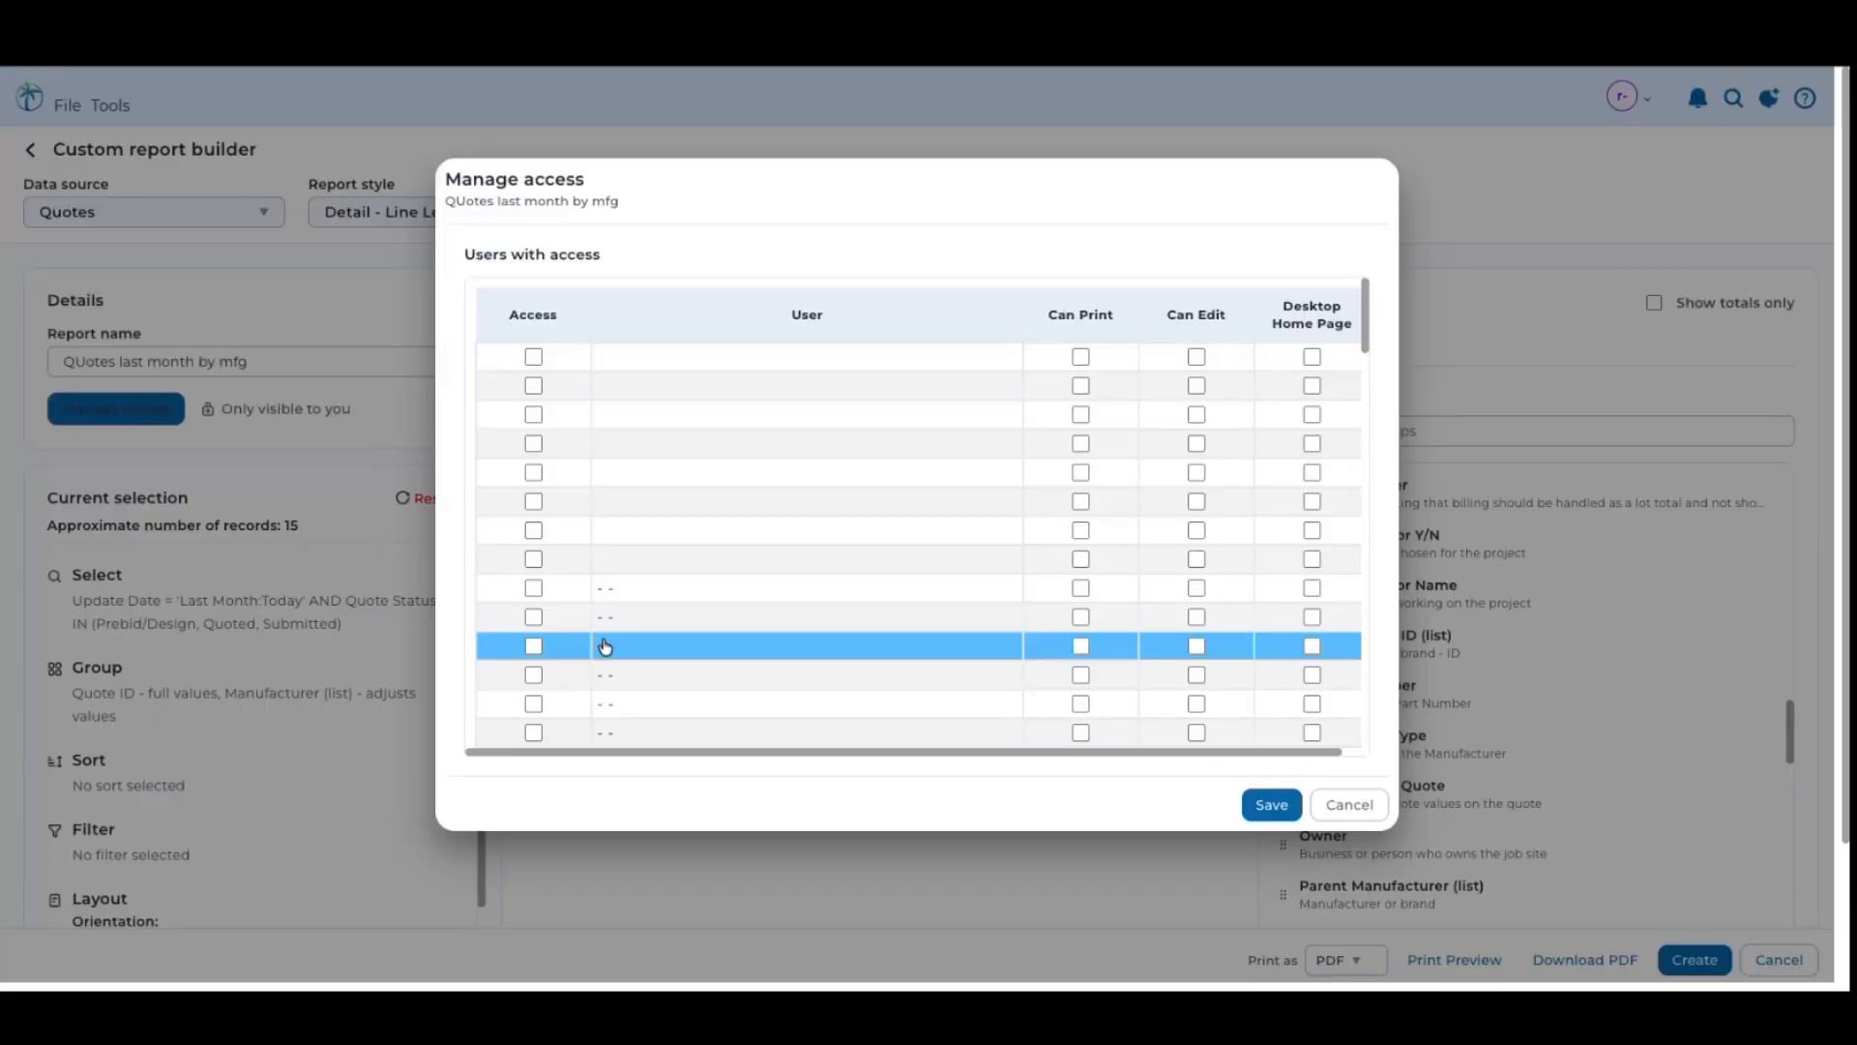
pyautogui.scroll(-10, 609, 629)
pyautogui.scroll(-5, 619, 503)
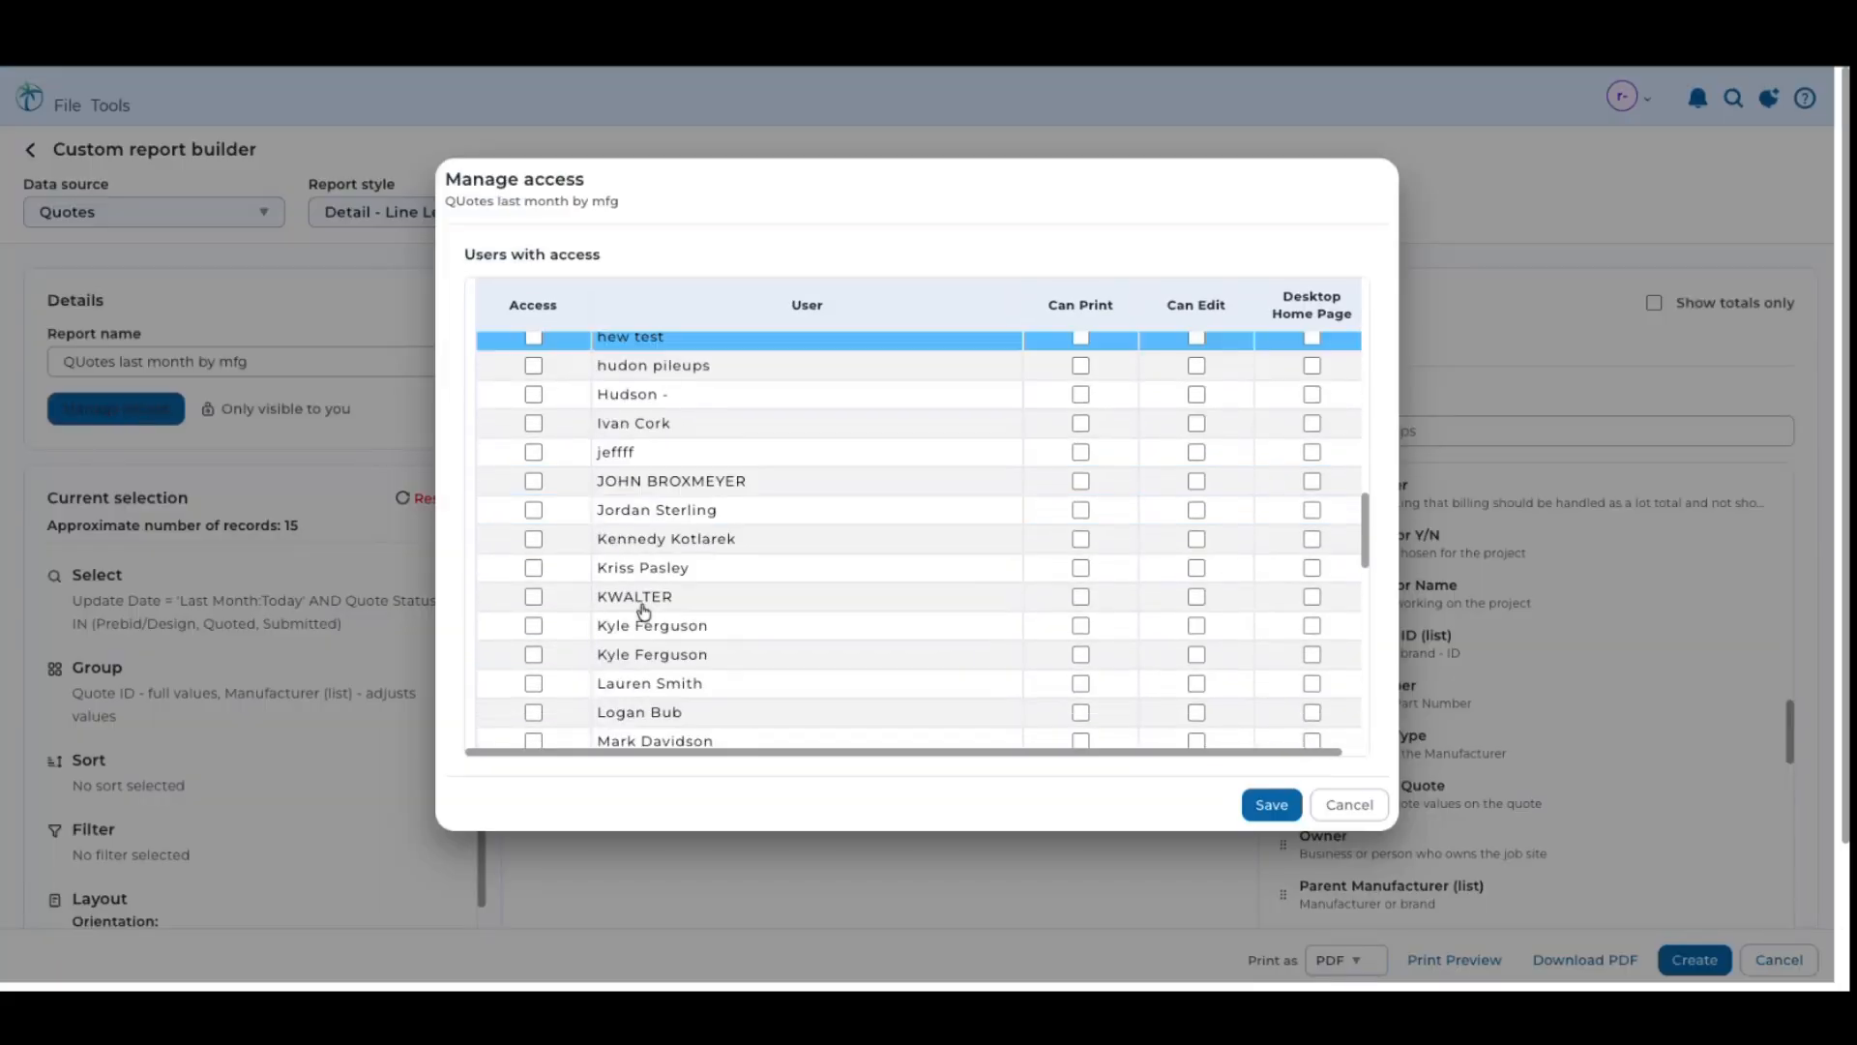
pyautogui.click(538, 480)
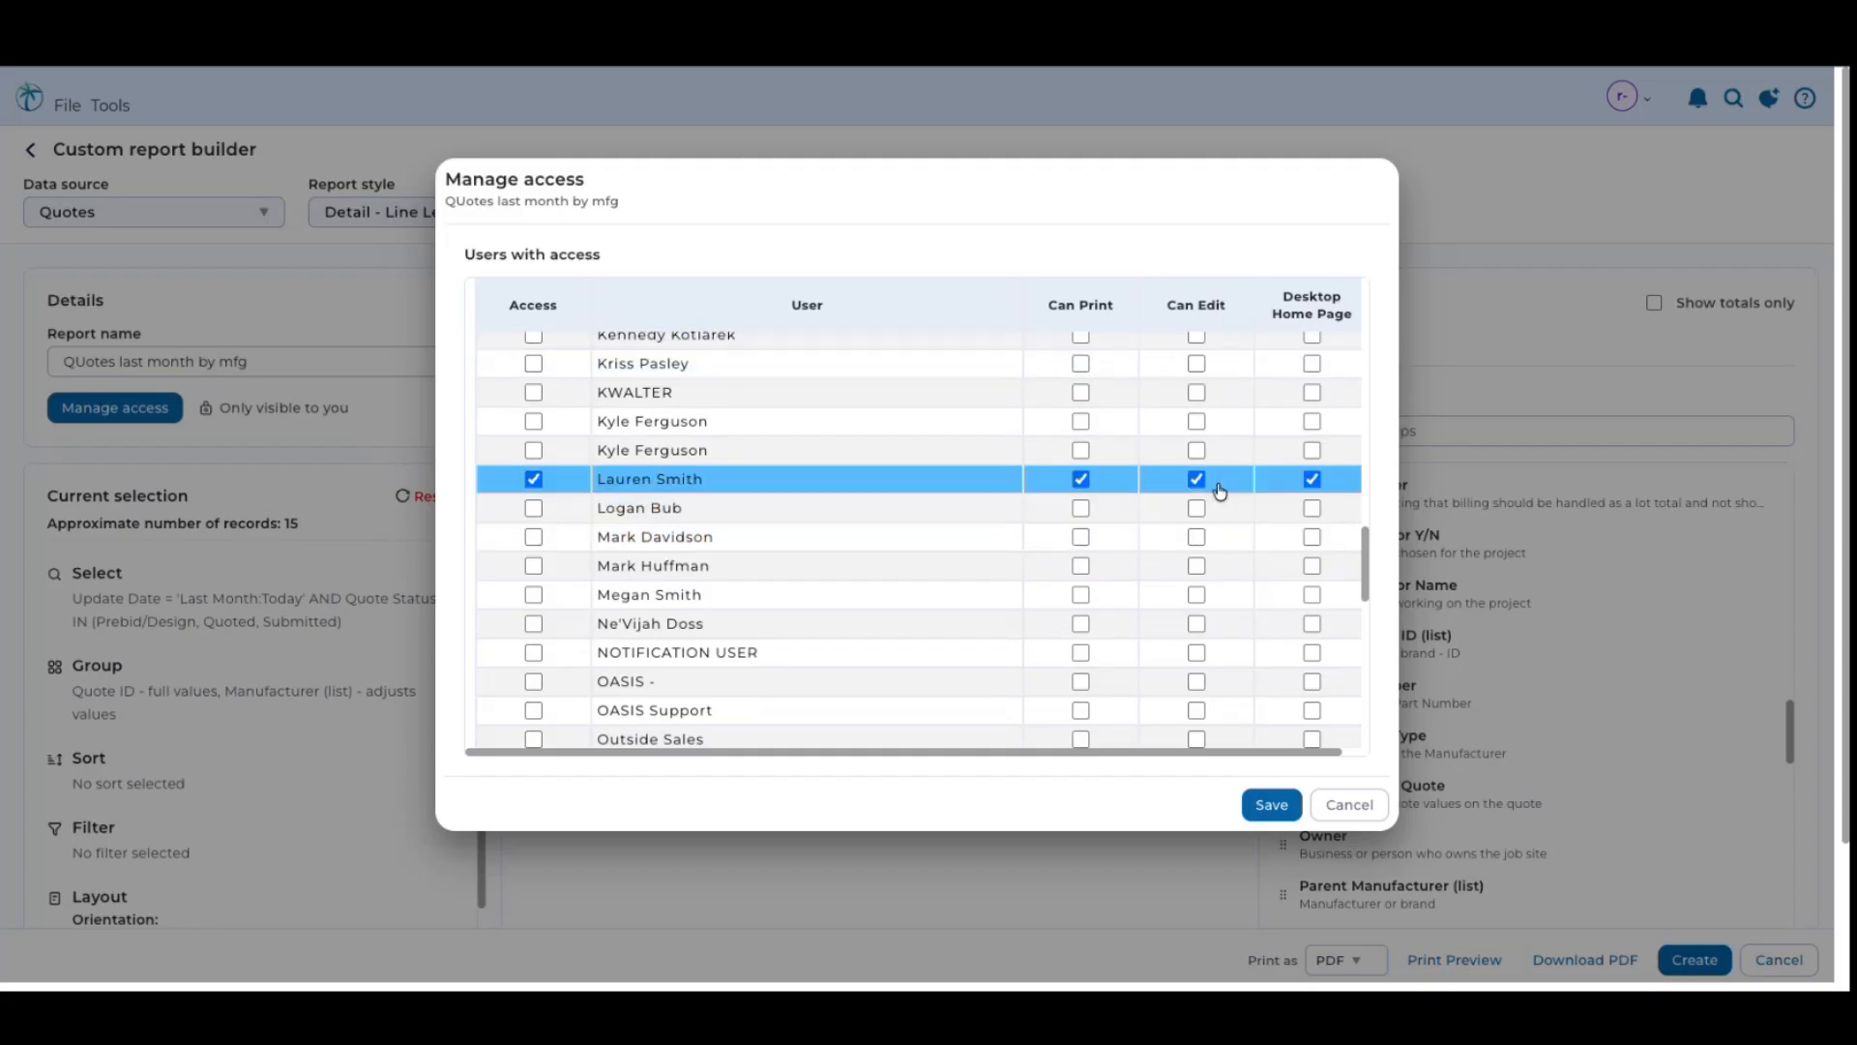
pyautogui.click(1196, 480)
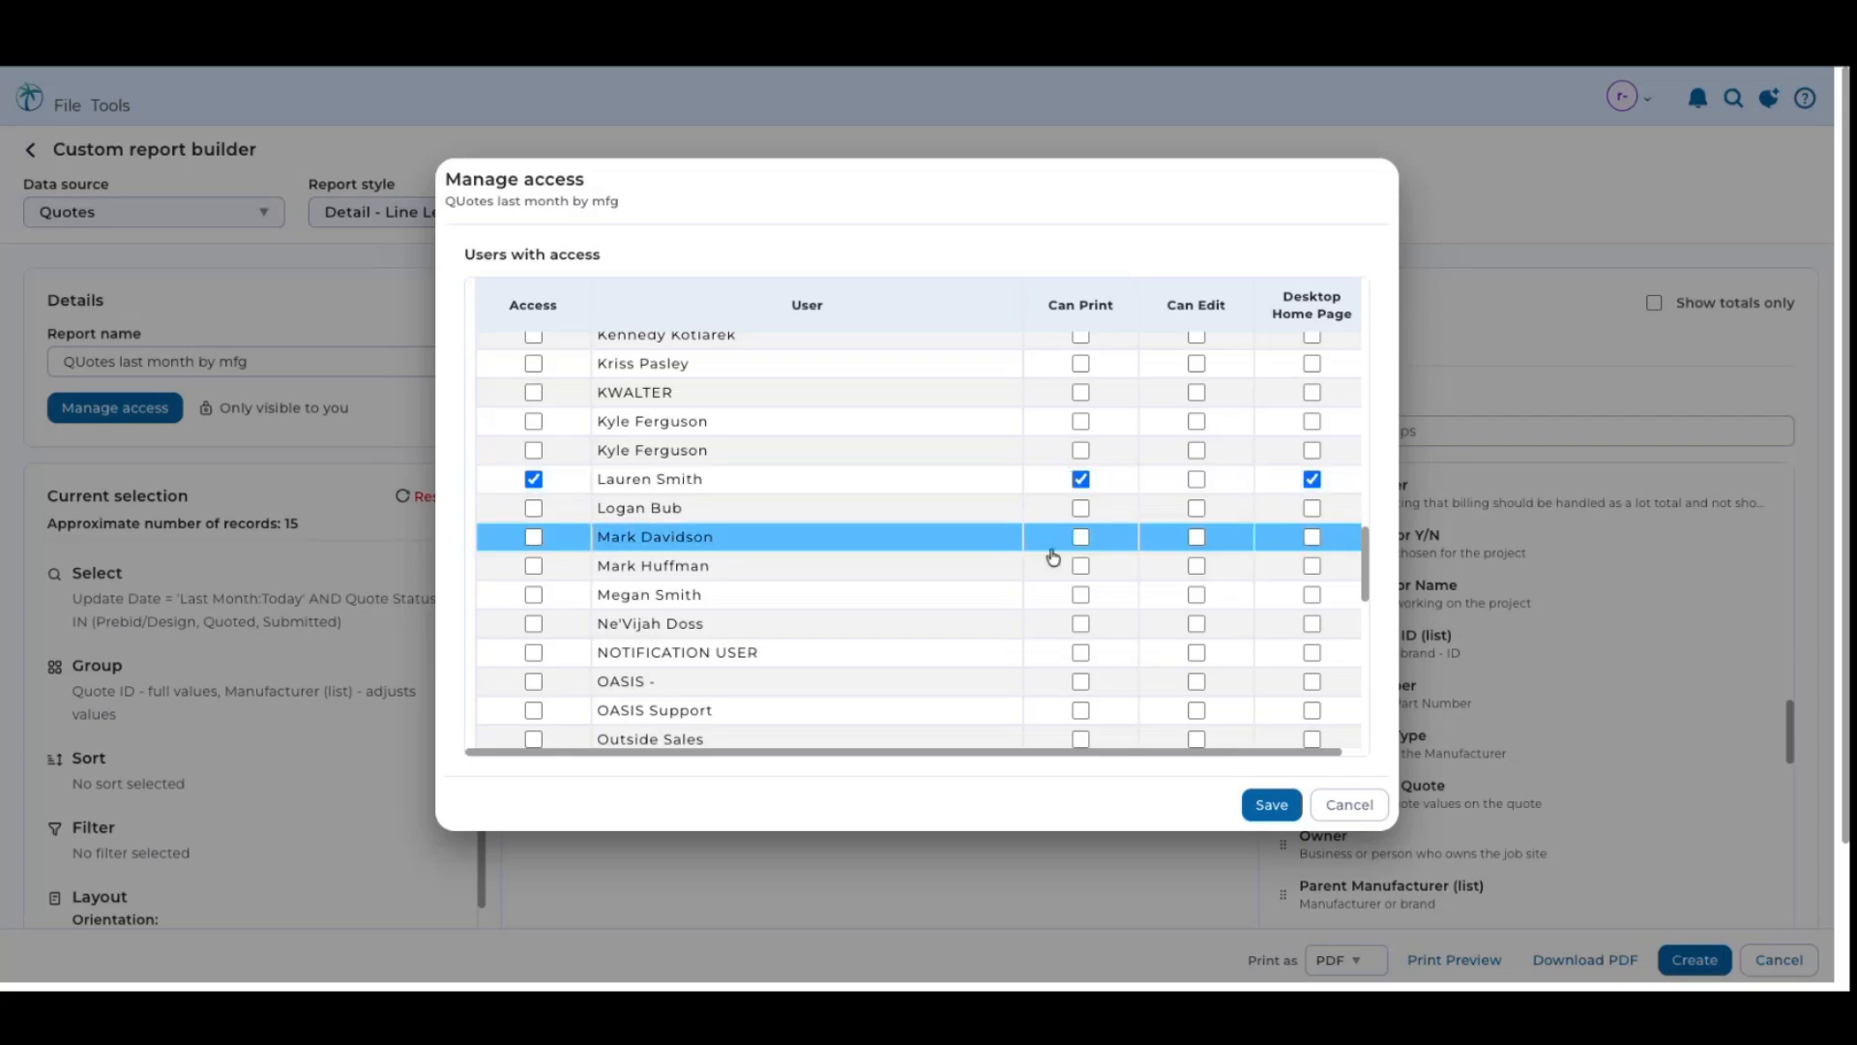
pyautogui.click(1269, 805)
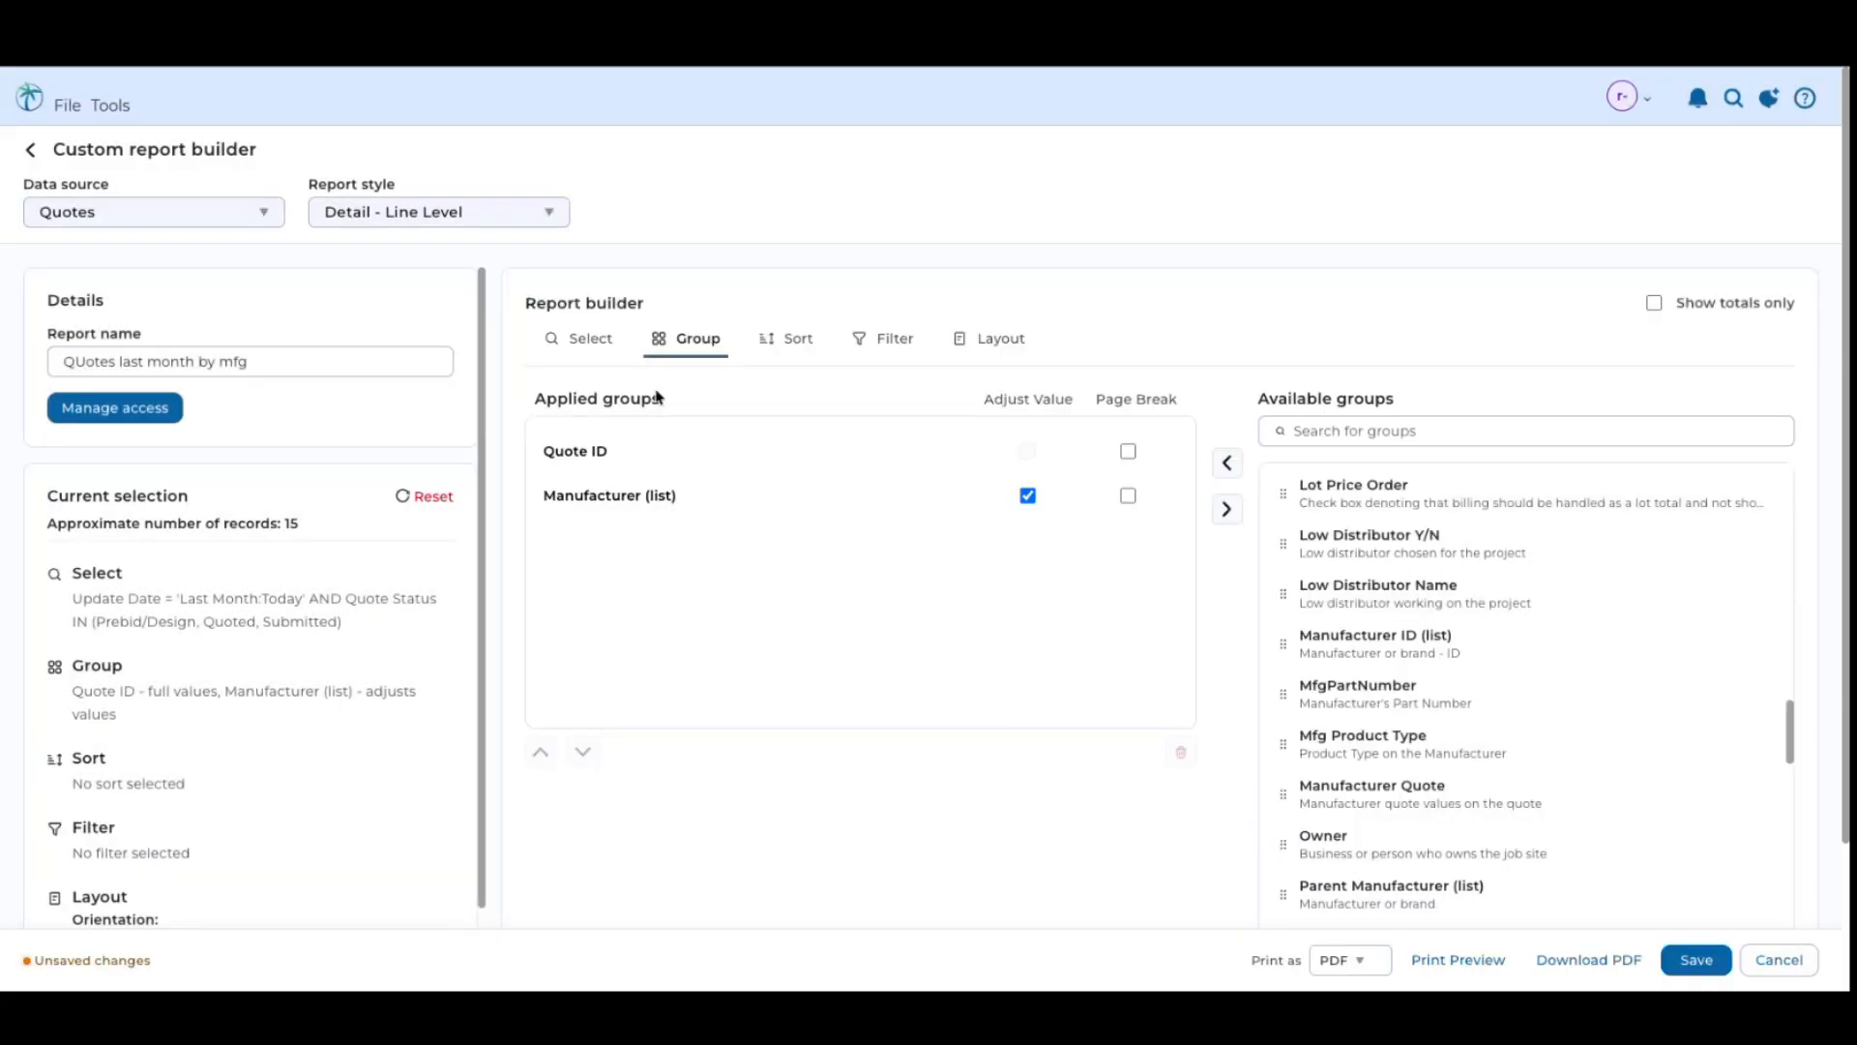
# Go to the Reports listing and open the options of the saved report "QUotes last month by mfg"
pyautogui.click(587, 338)
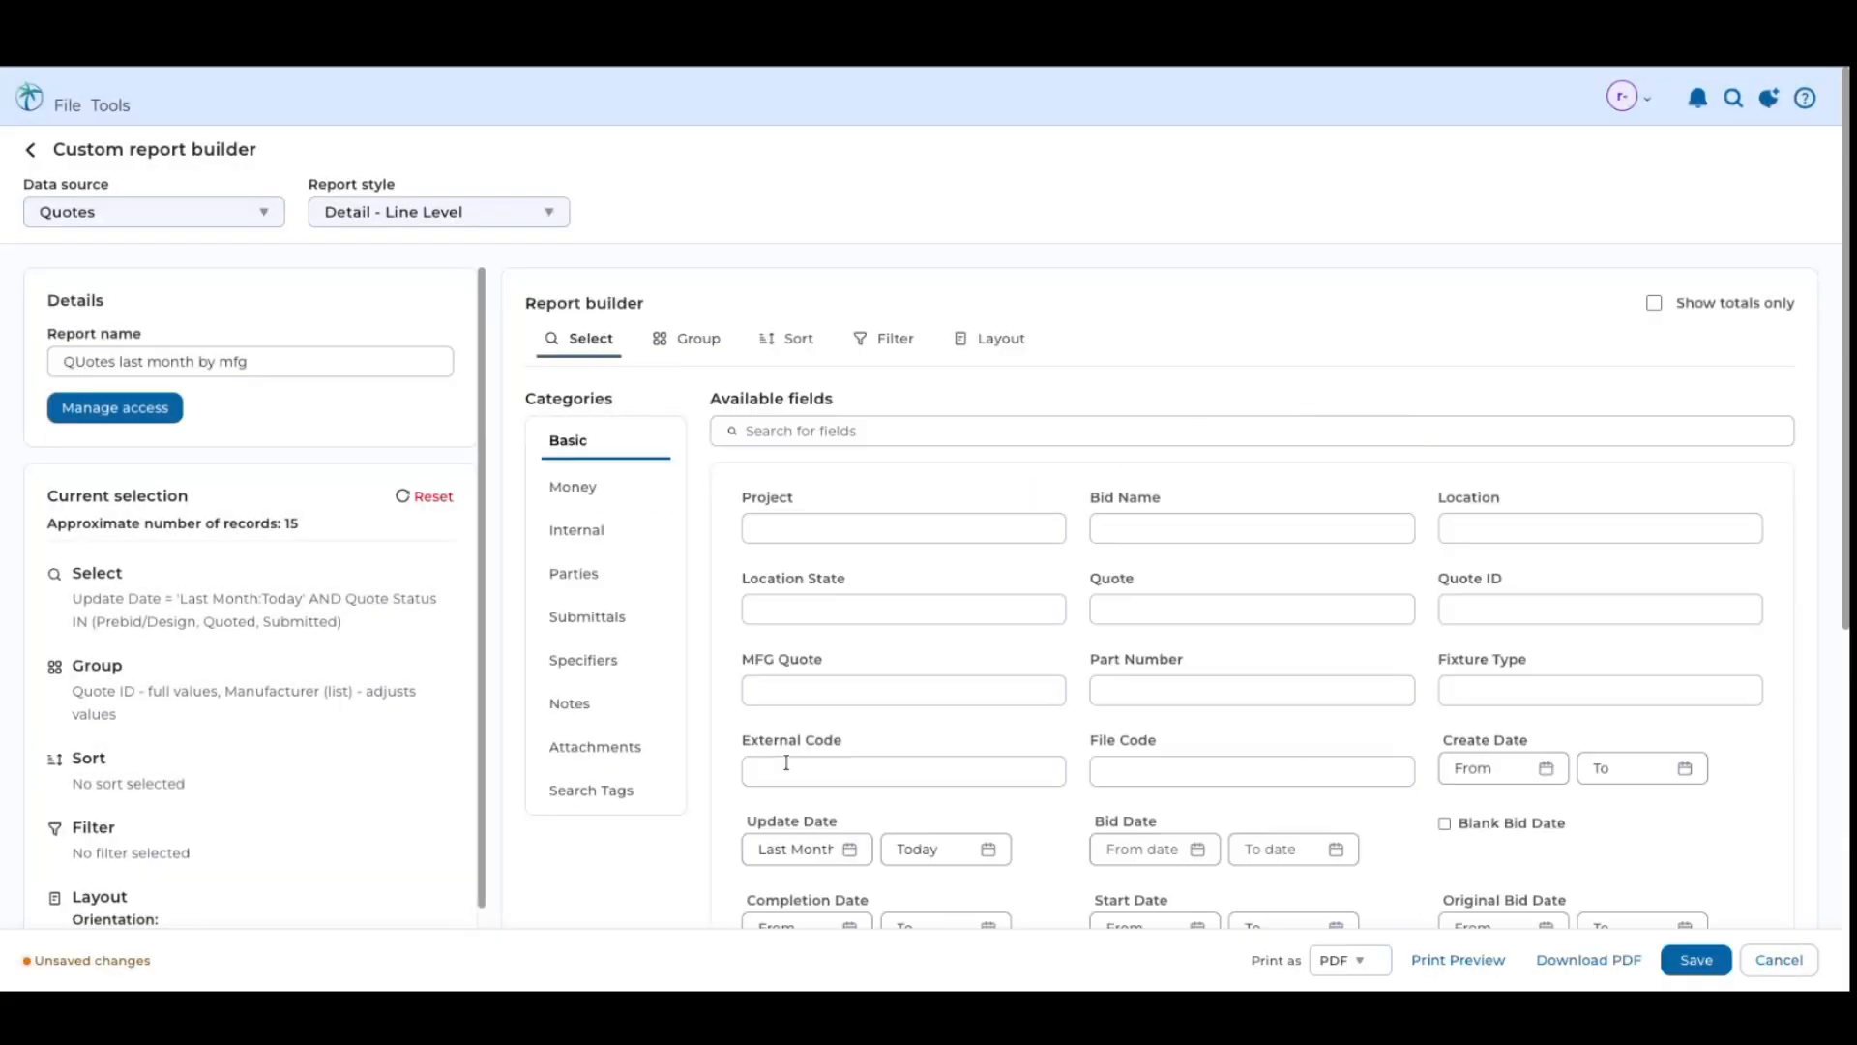
pyautogui.scroll(-1, 793, 760)
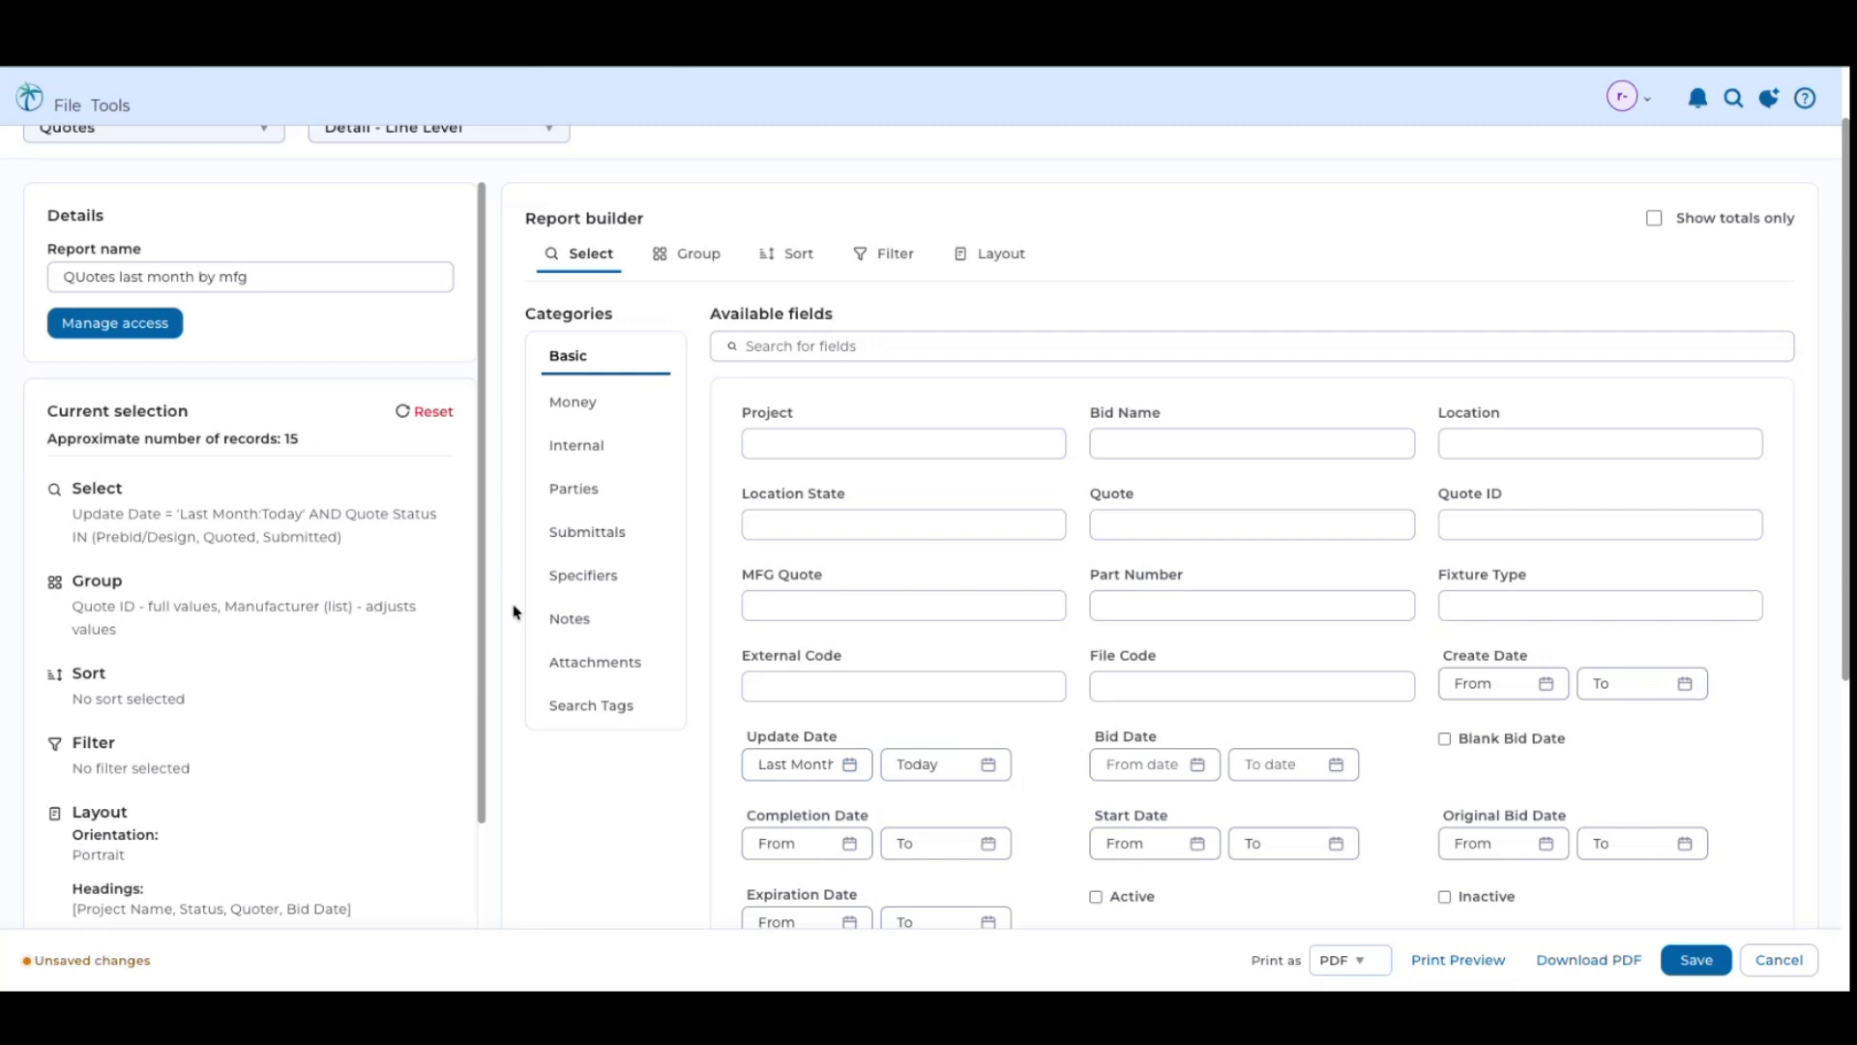
pyautogui.scroll(1, 513, 612)
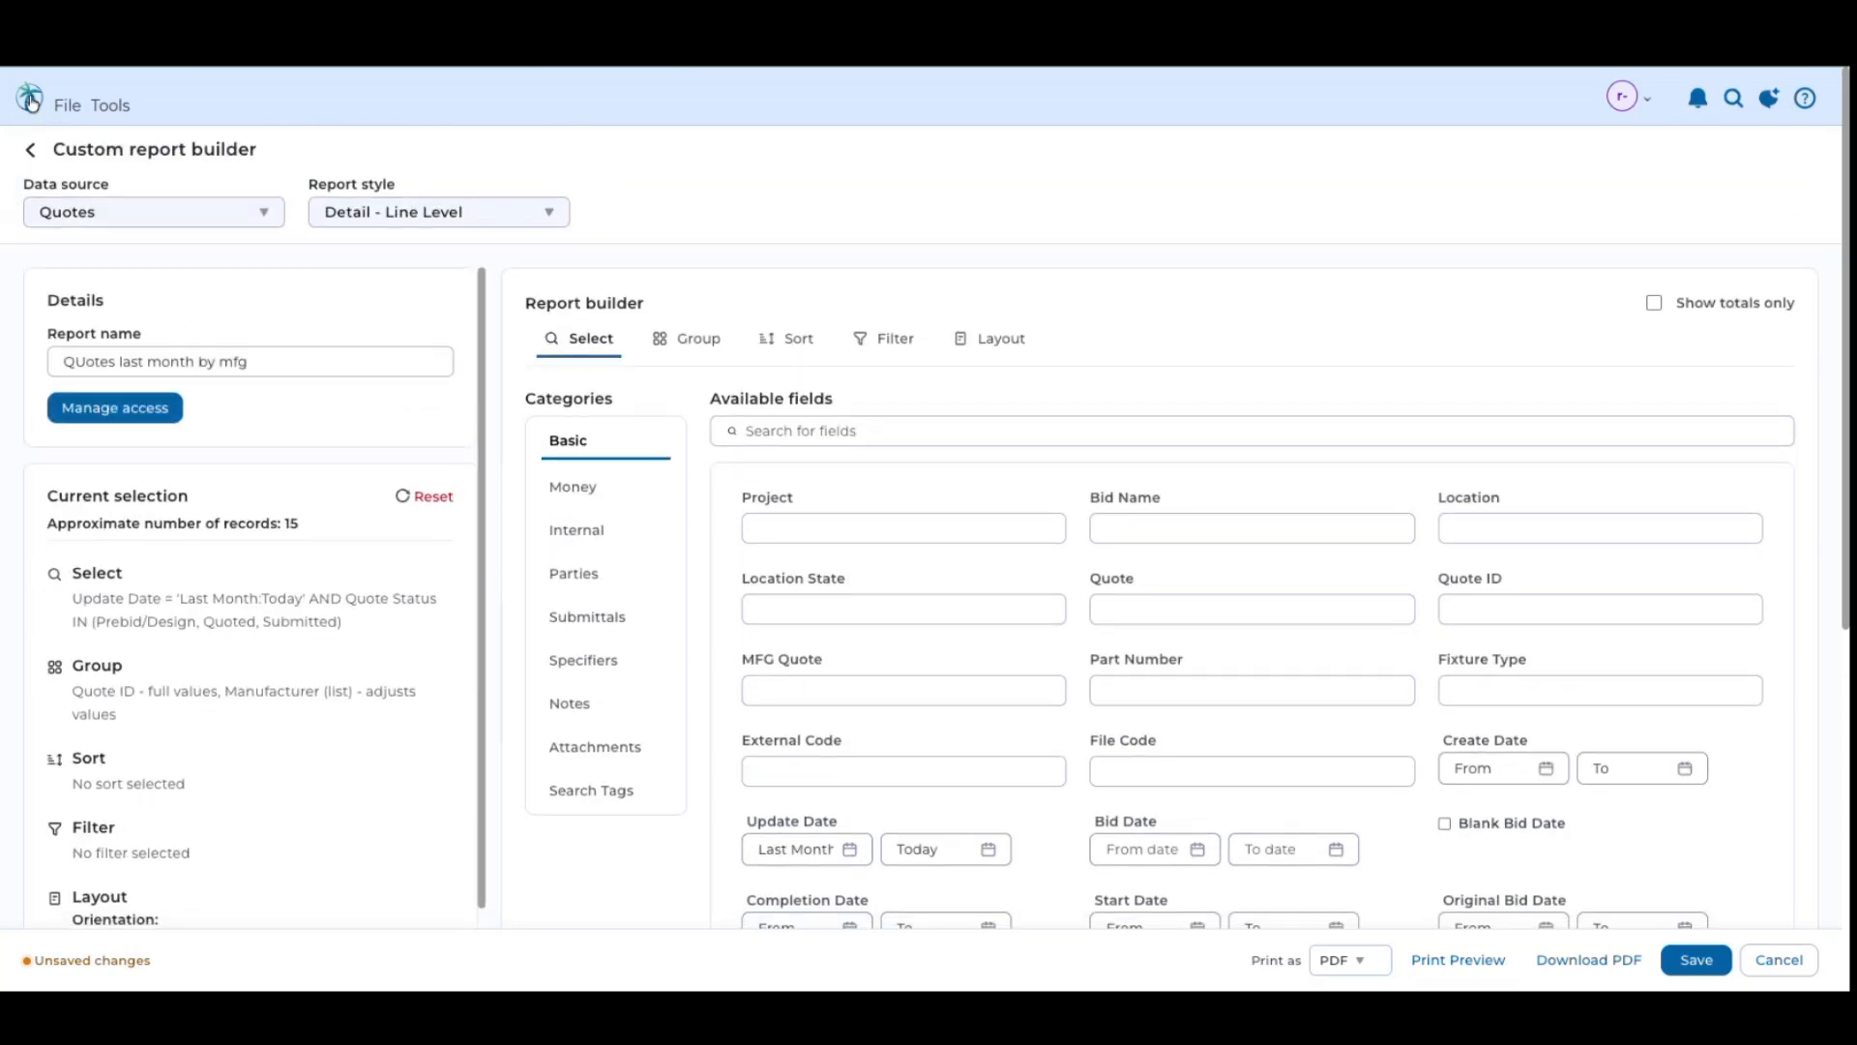
pyautogui.click(32, 102)
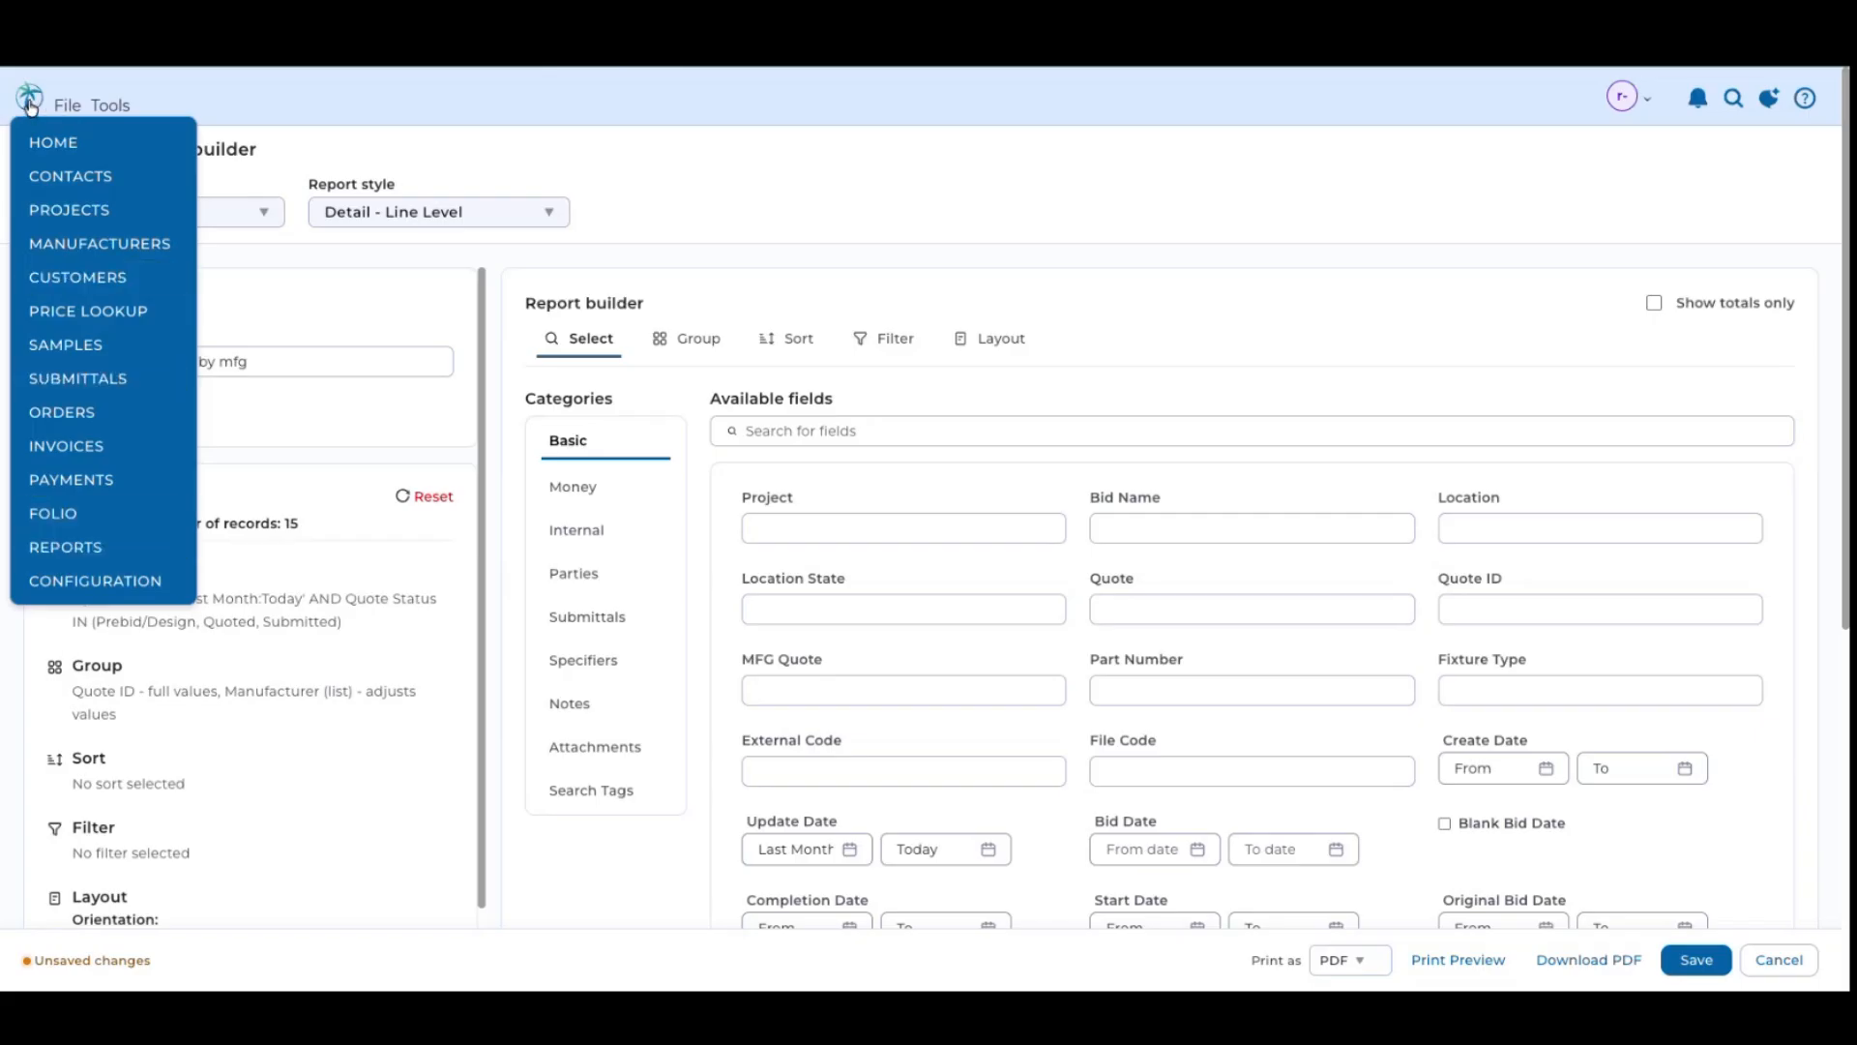
pyautogui.click(73, 558)
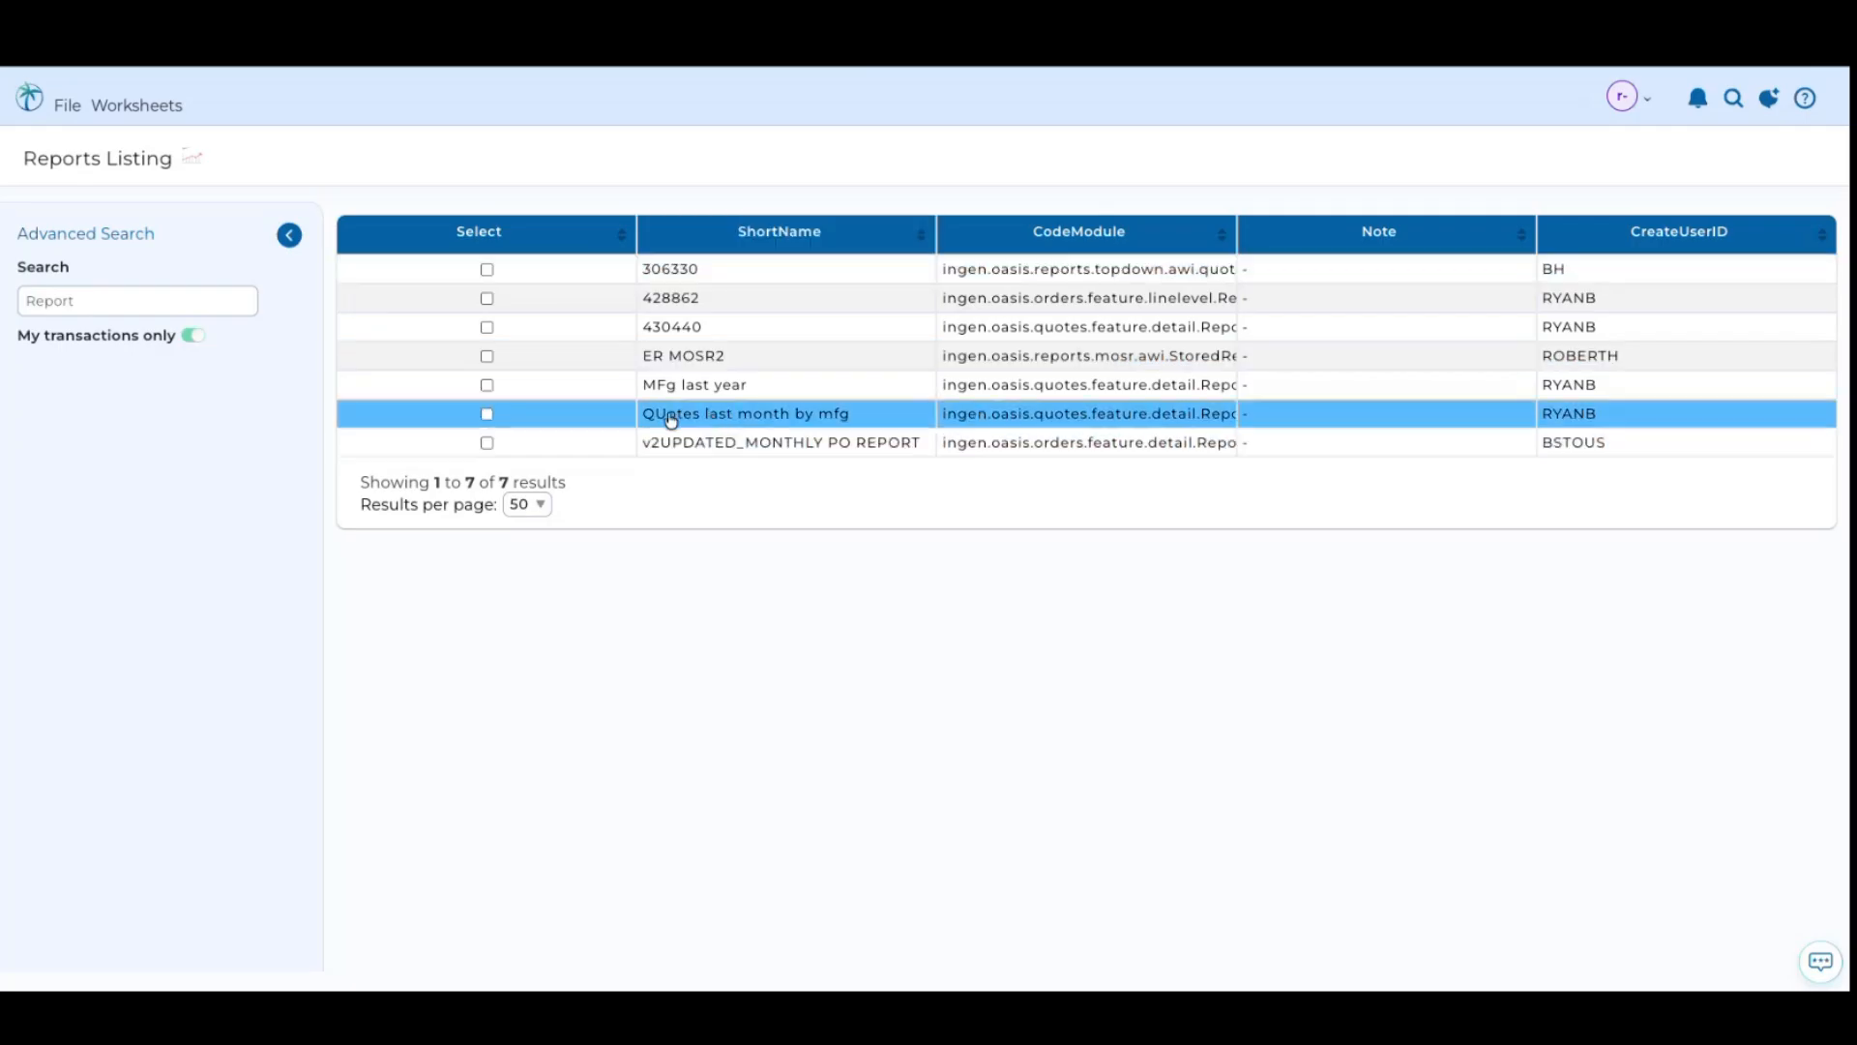
pyautogui.click(759, 427)
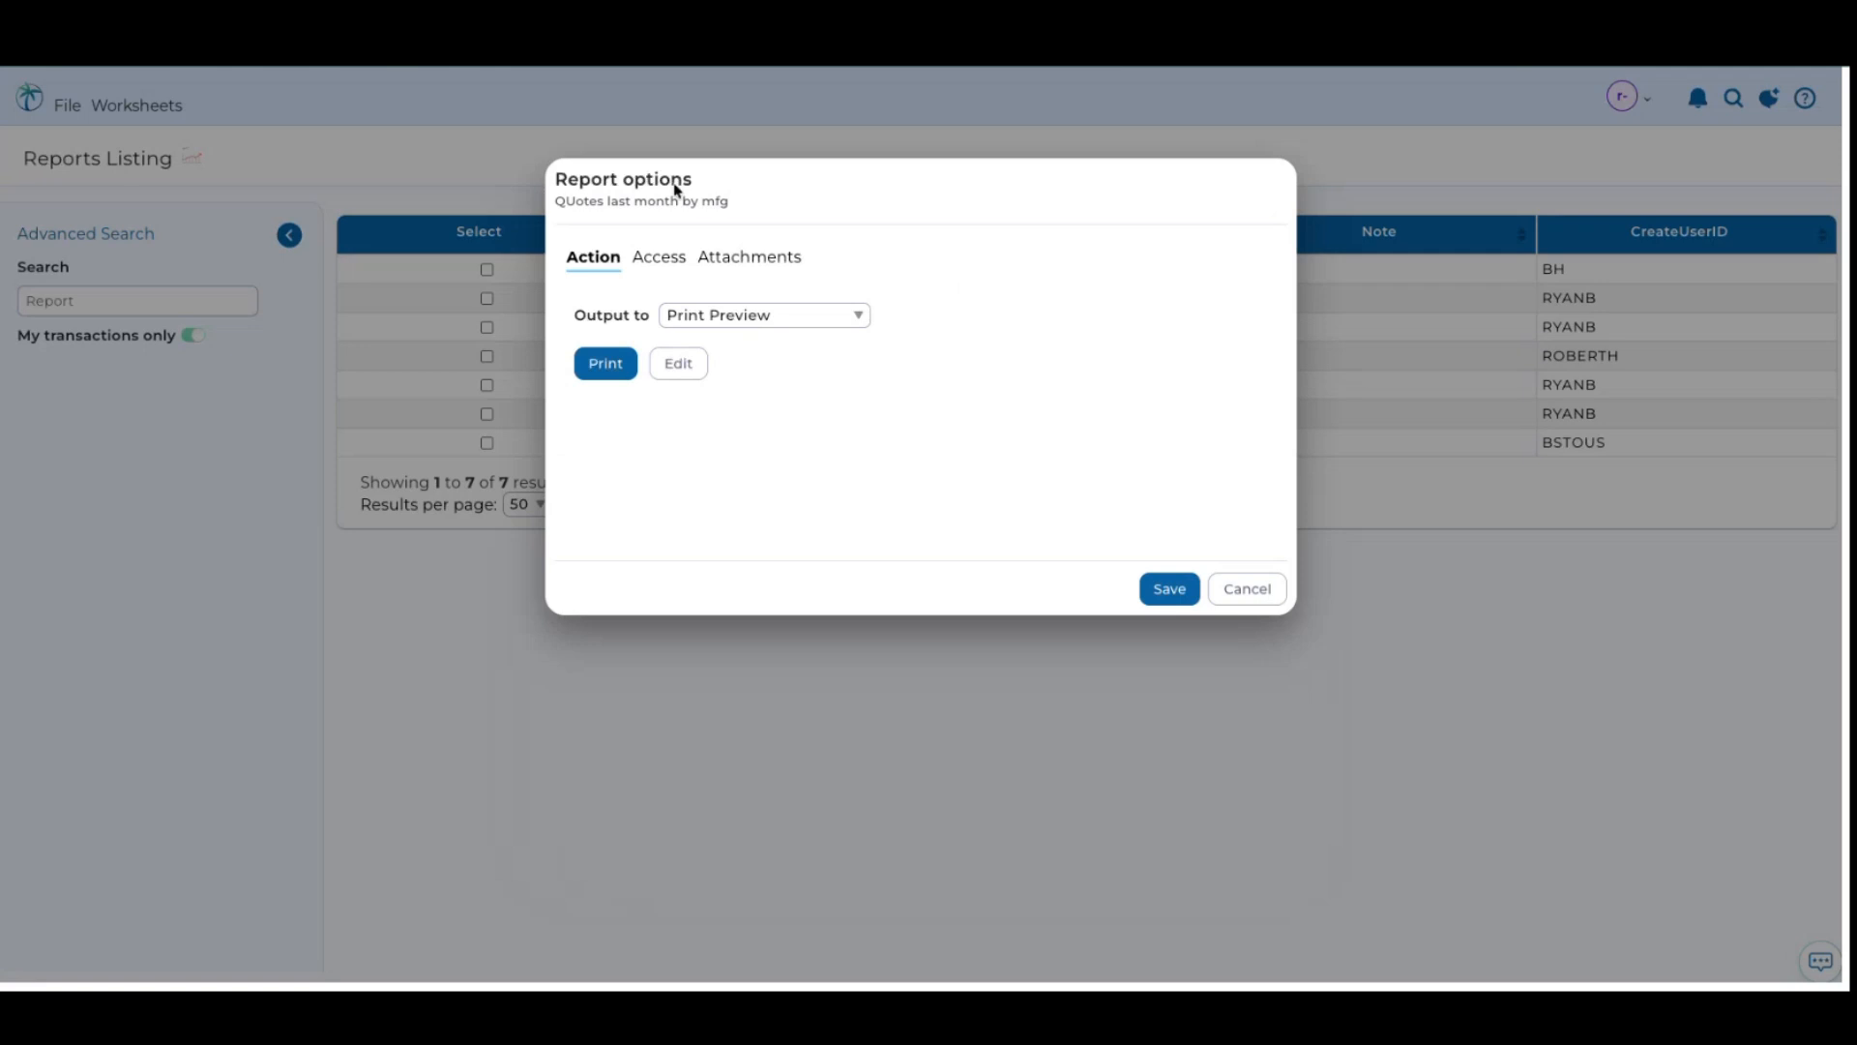
# Review the output formats available for the saved report
pyautogui.click(601, 366)
pyautogui.click(850, 315)
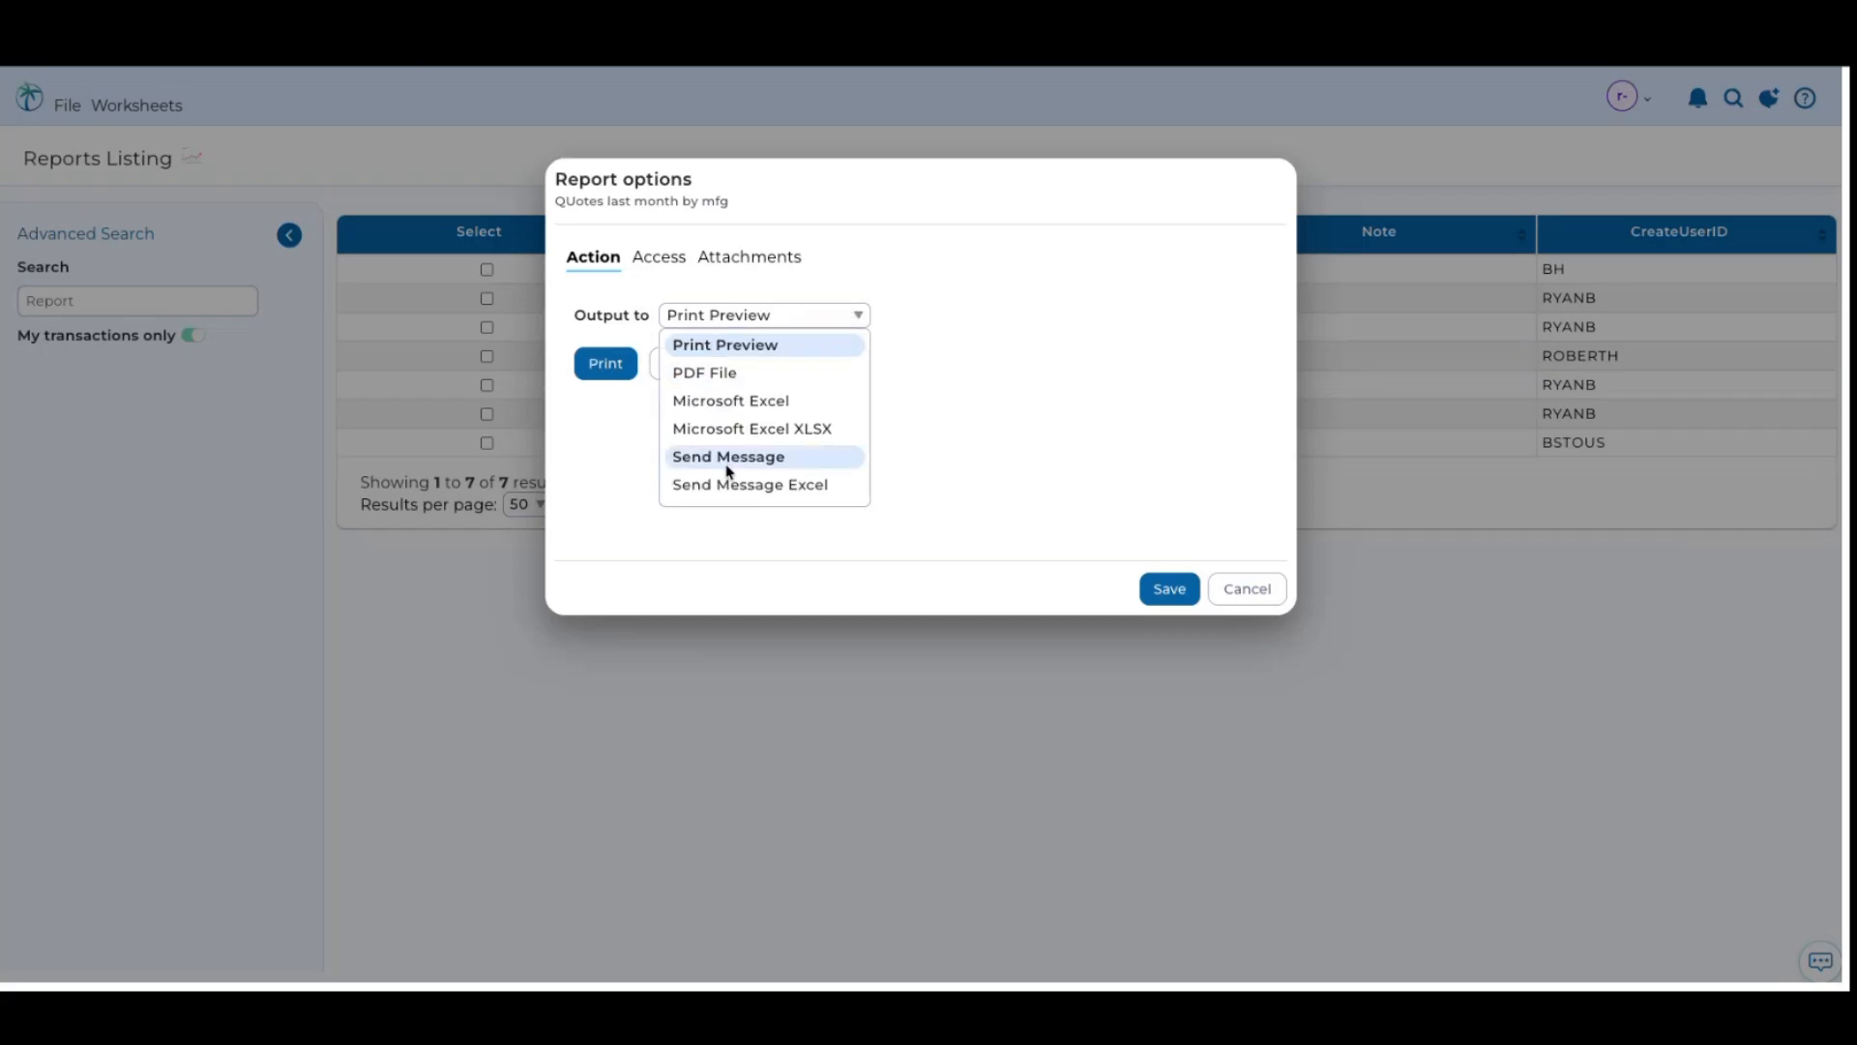
pyautogui.click(656, 259)
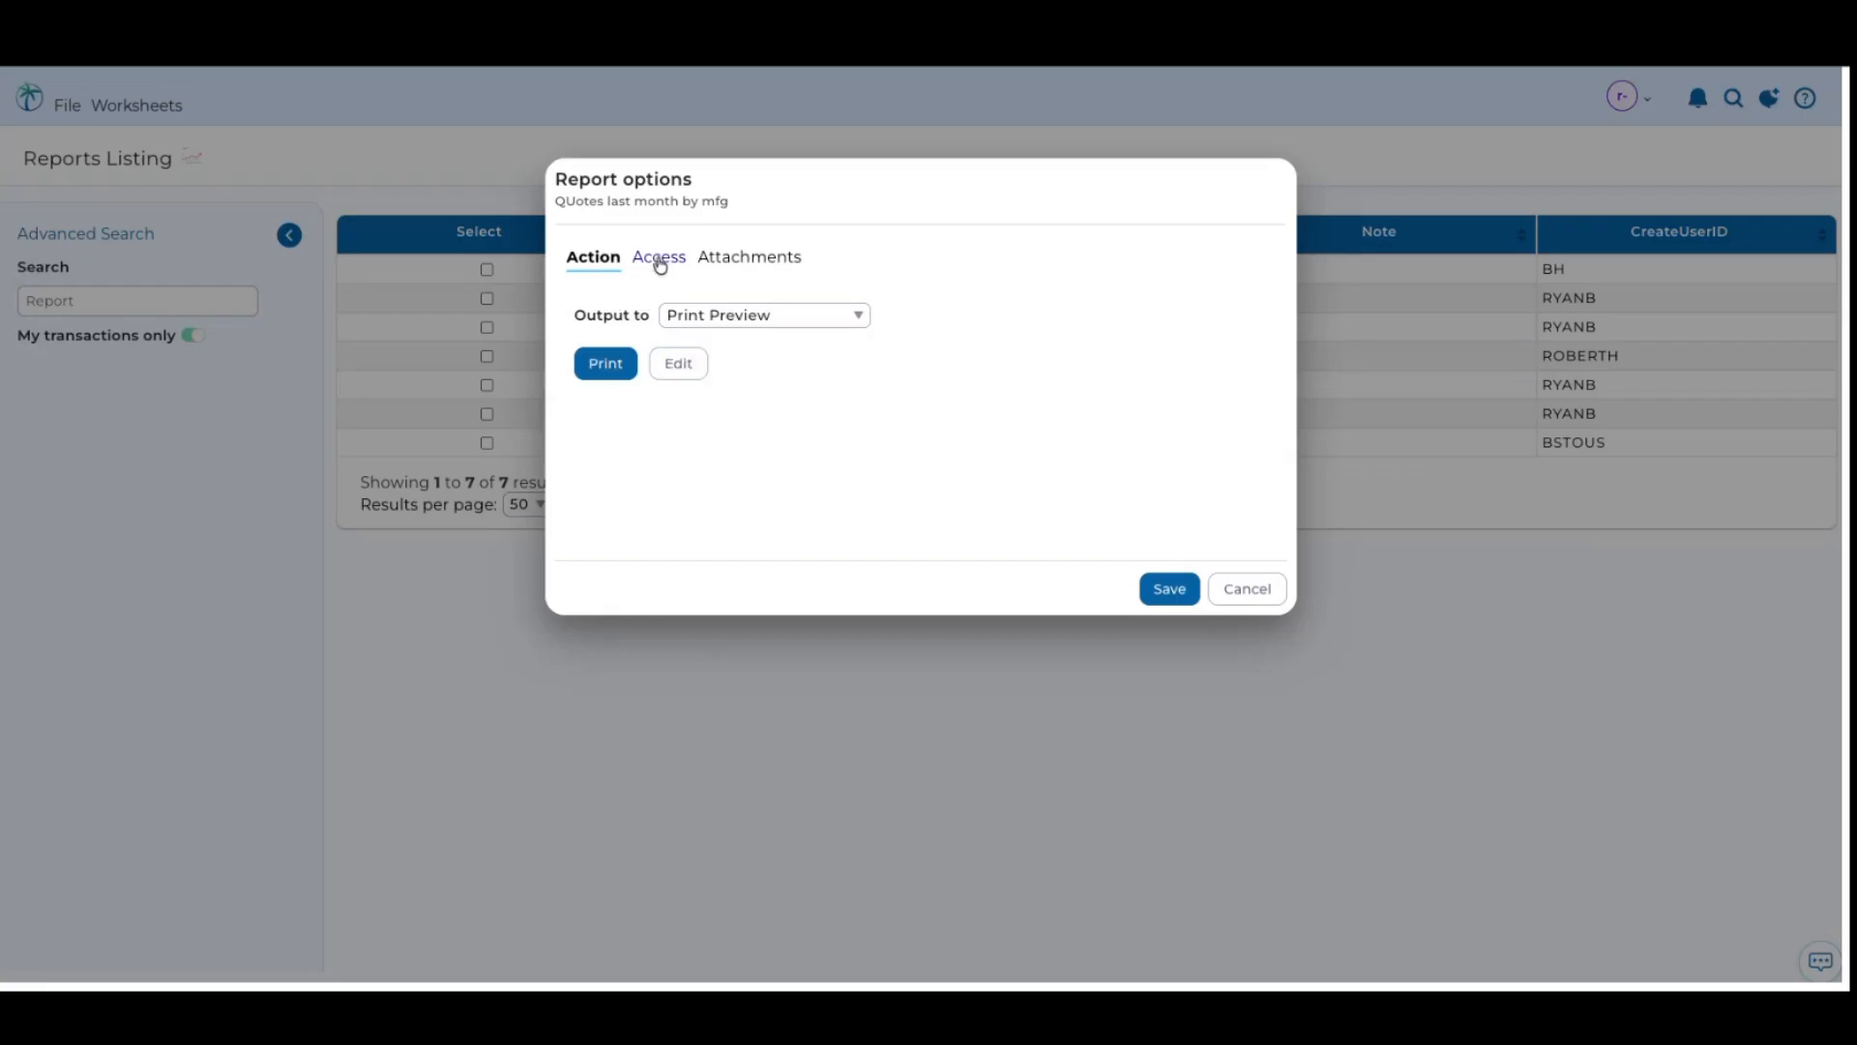
# Check which users have access to the saved report and close its options without saving
pyautogui.click(659, 258)
pyautogui.scroll(-5, 614, 686)
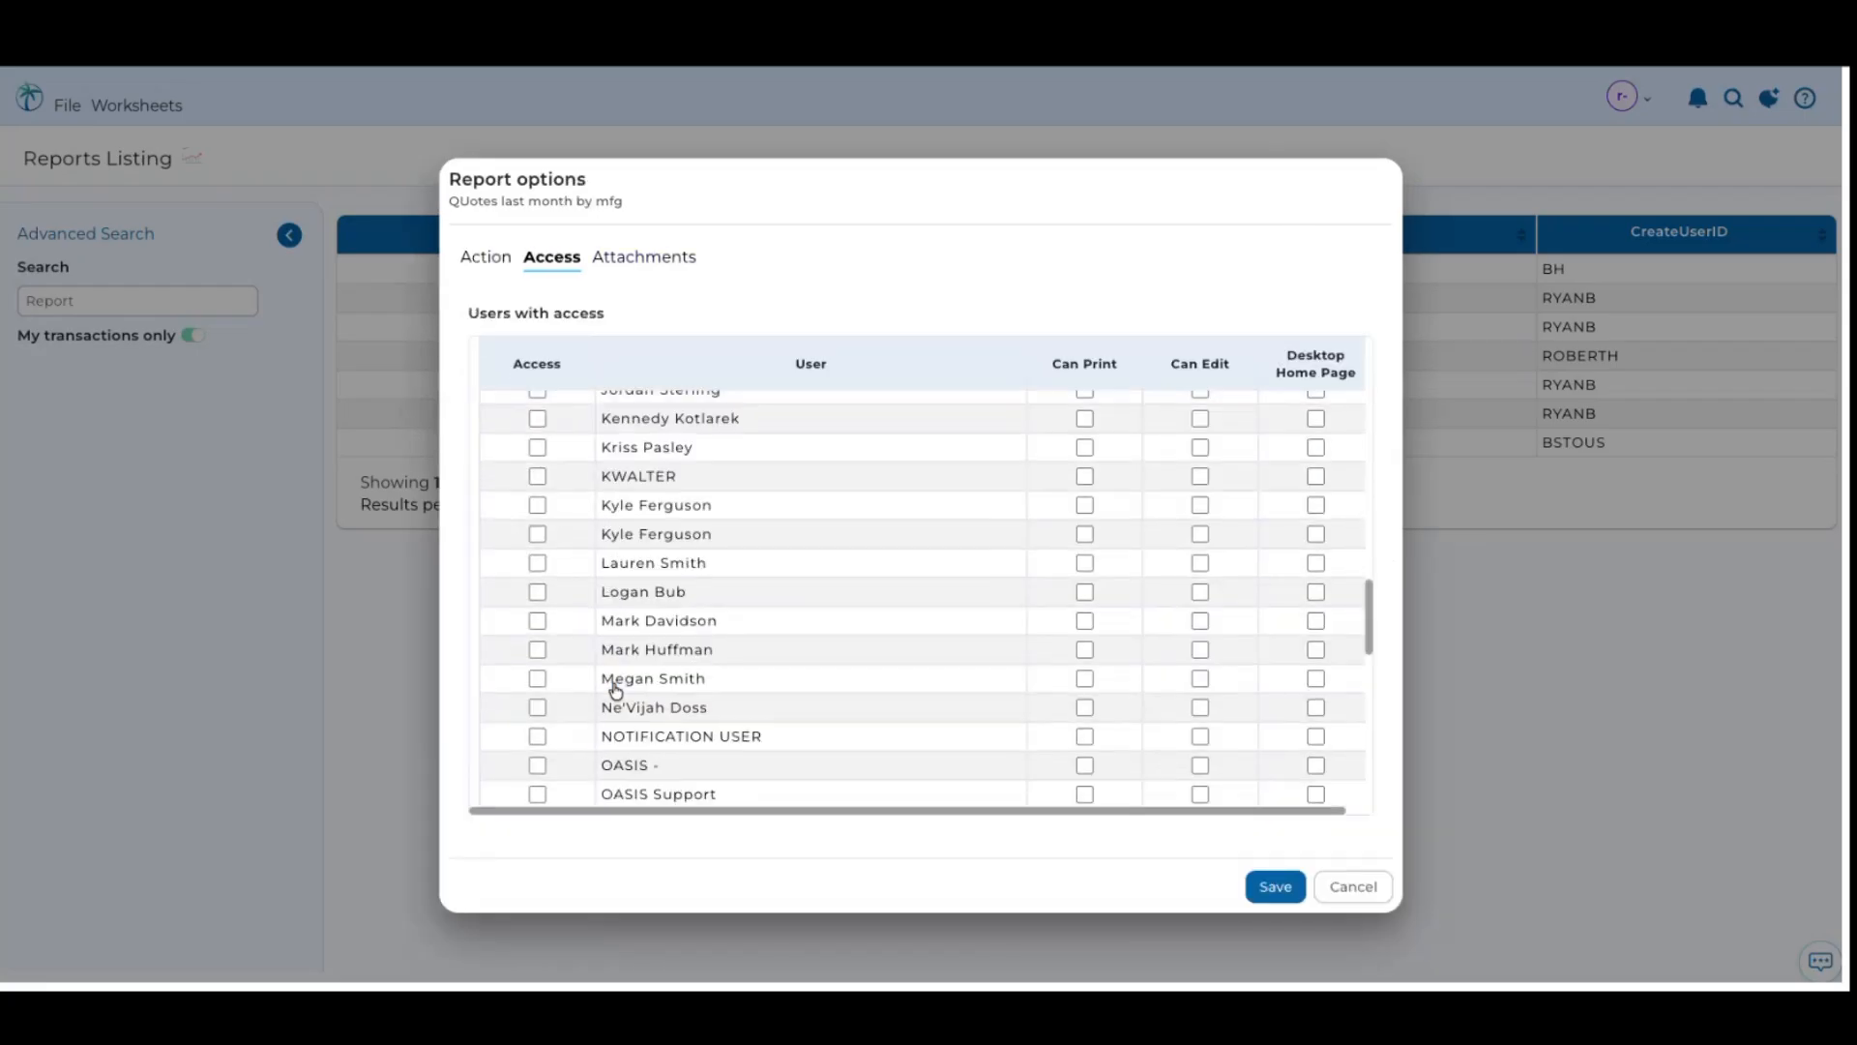
pyautogui.scroll(-5, 615, 690)
pyautogui.scroll(3, 615, 690)
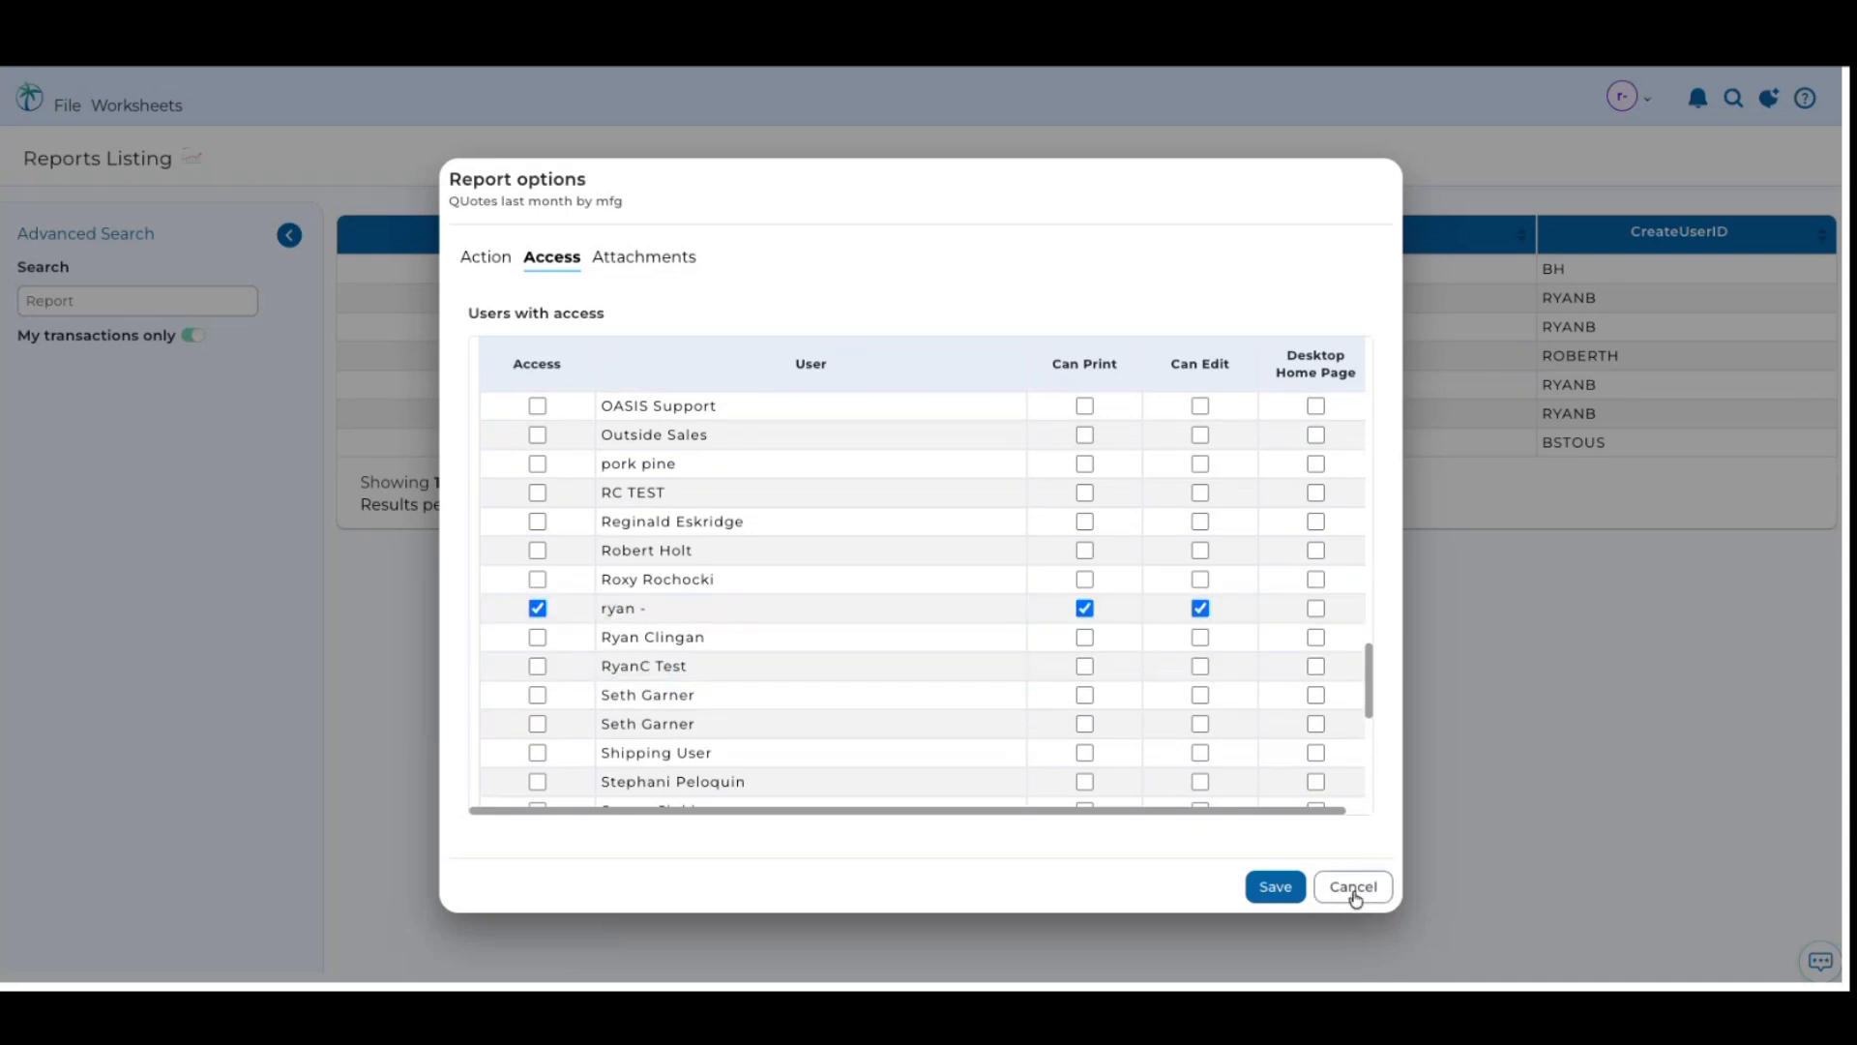
pyautogui.click(1355, 899)
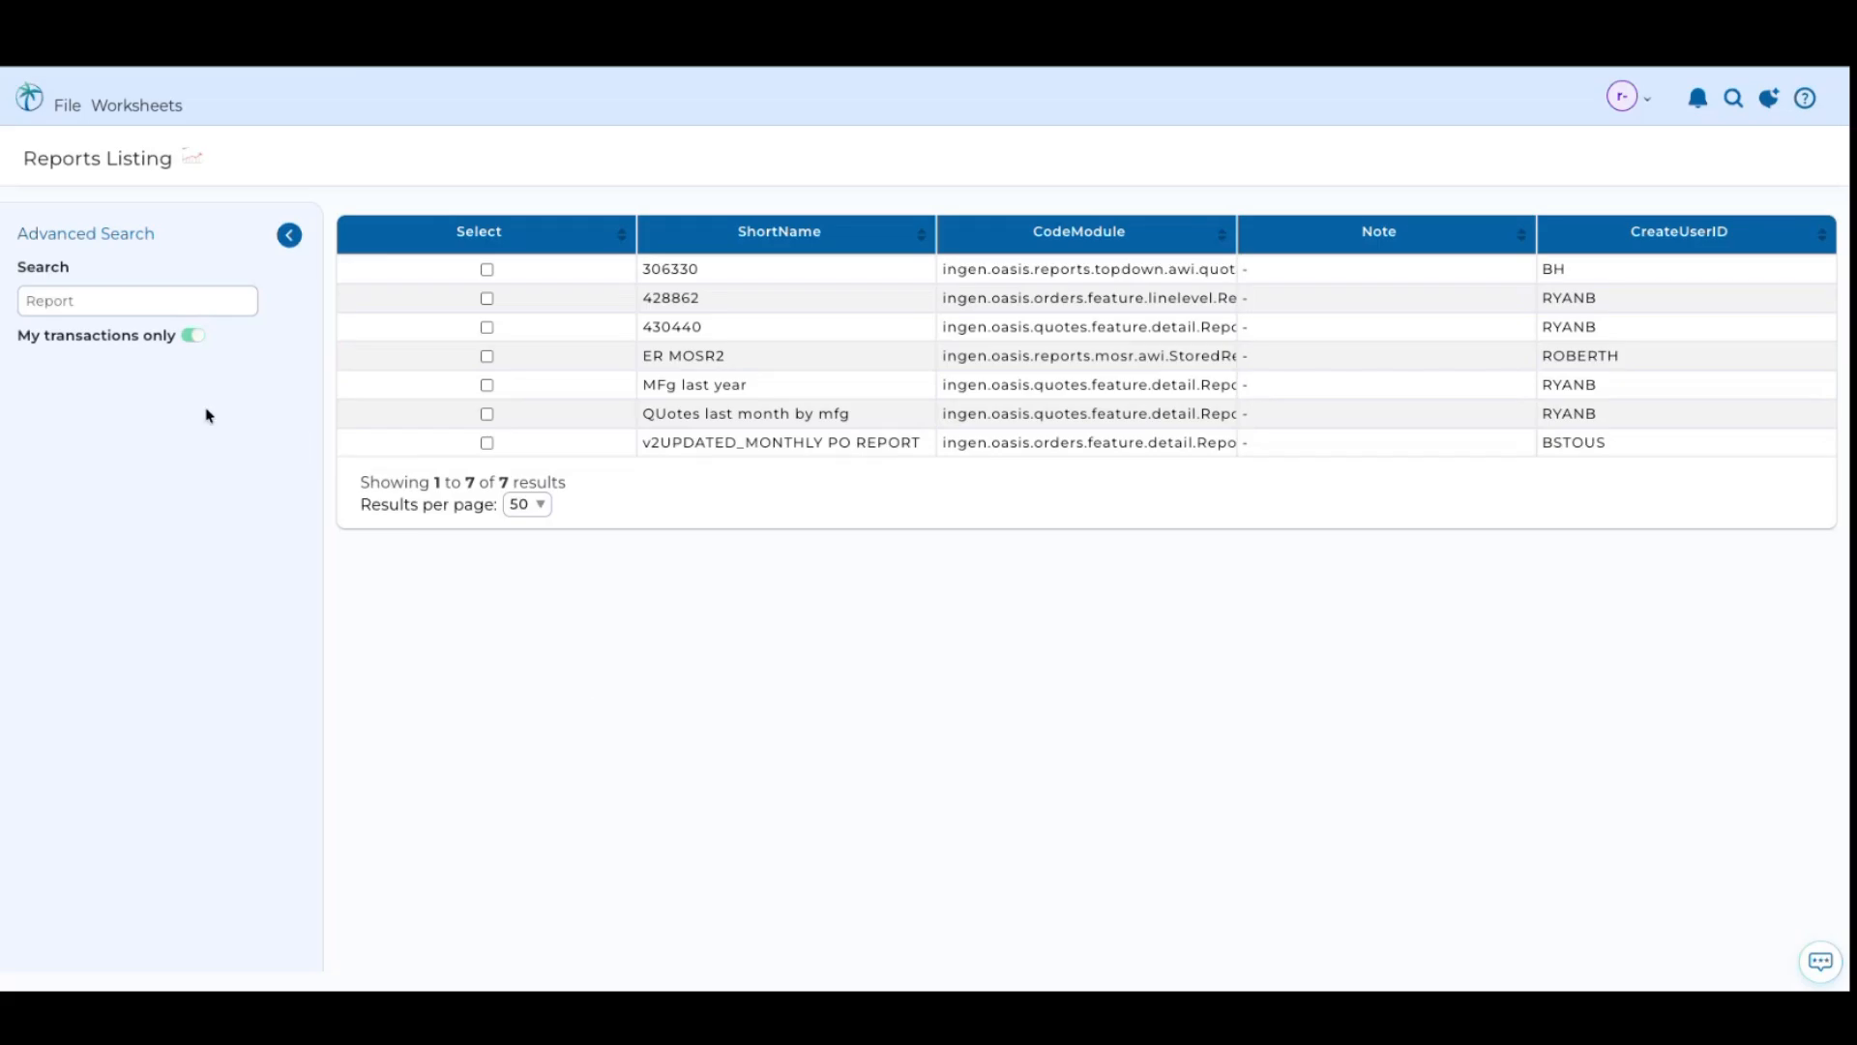
# Start a new Customizable Order Listing report from Orders and review its basic selection fields
pyautogui.click(30, 103)
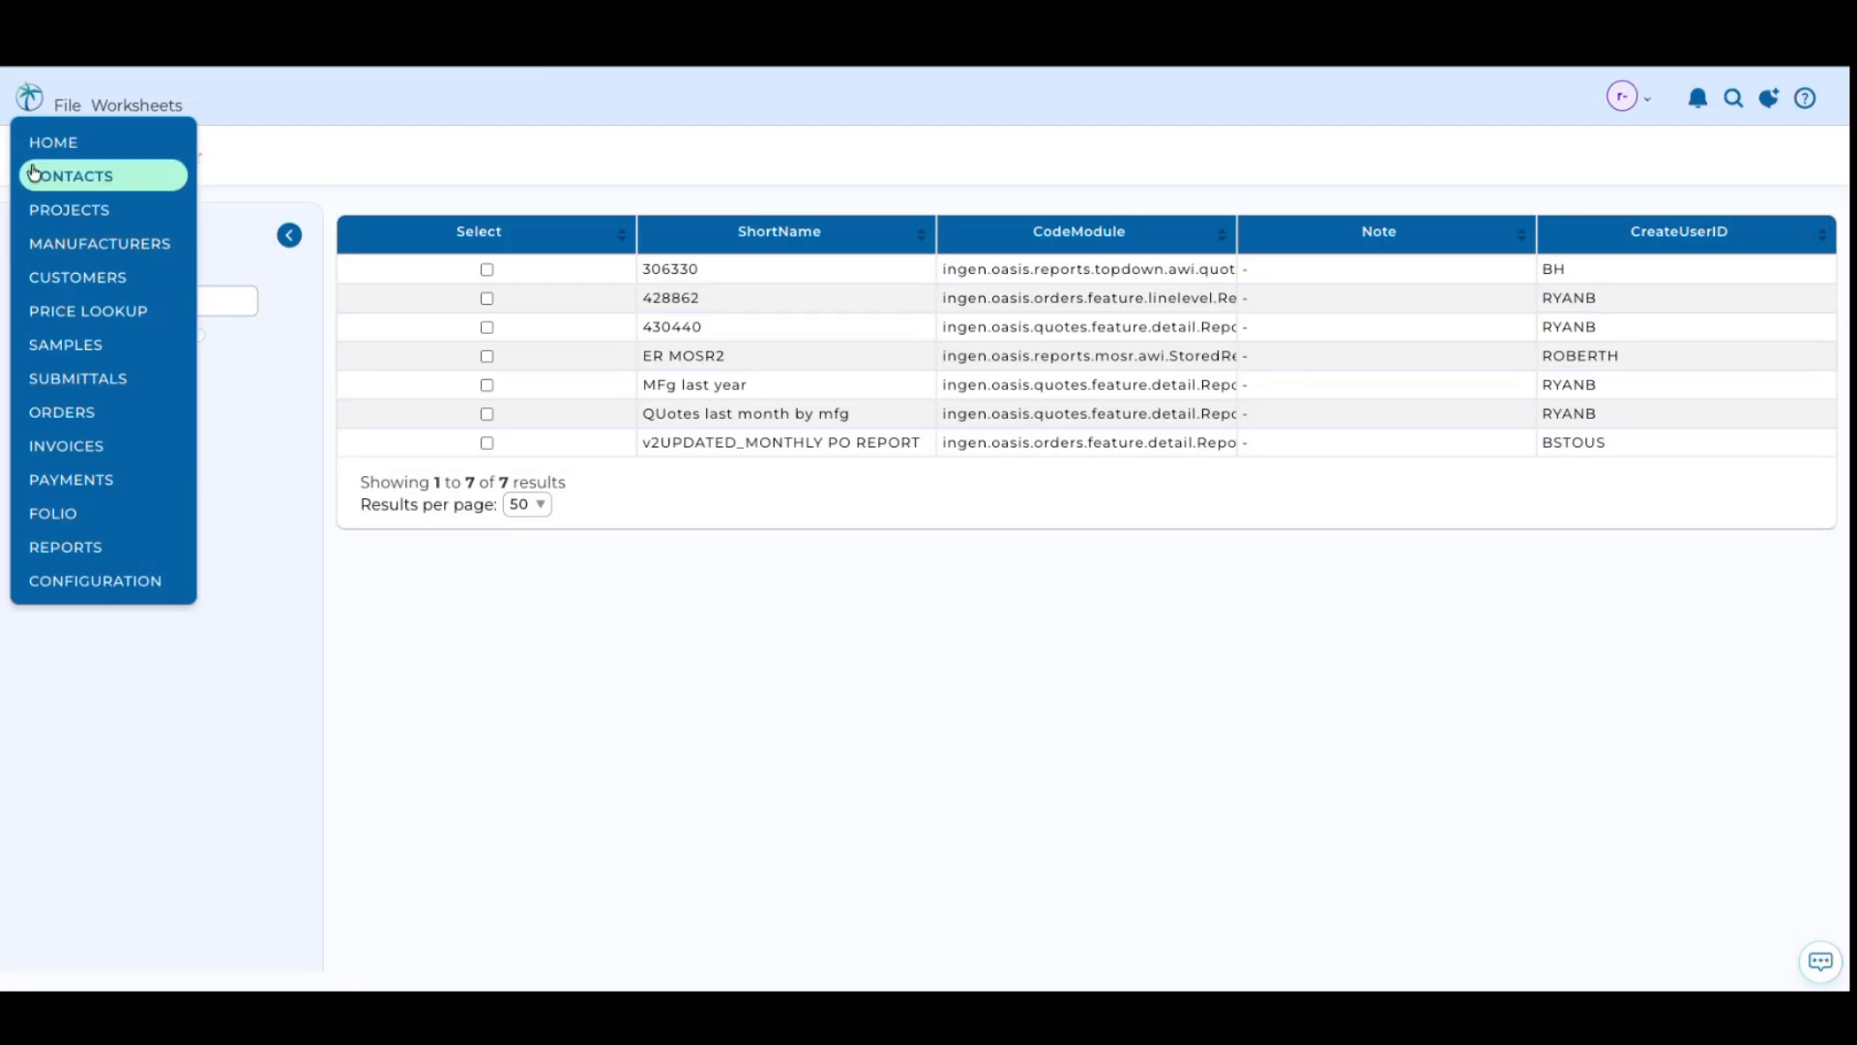
pyautogui.click(74, 426)
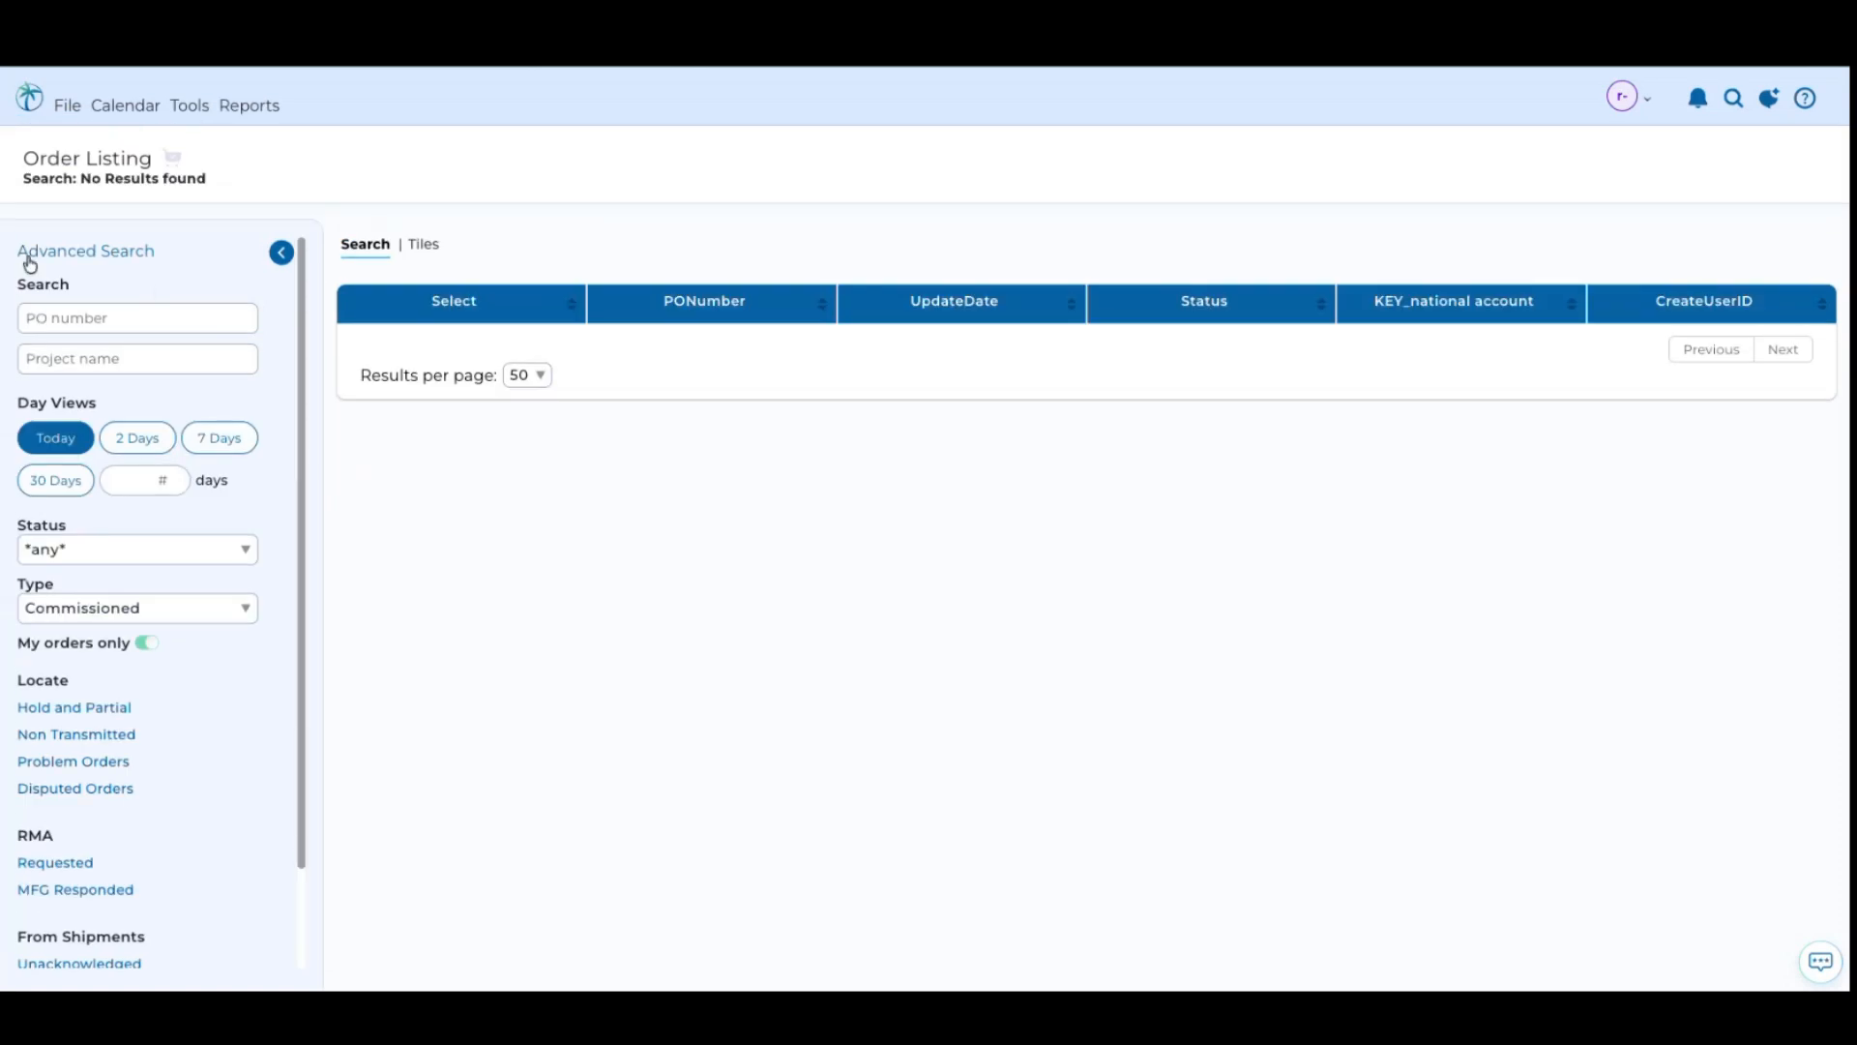
pyautogui.click(237, 111)
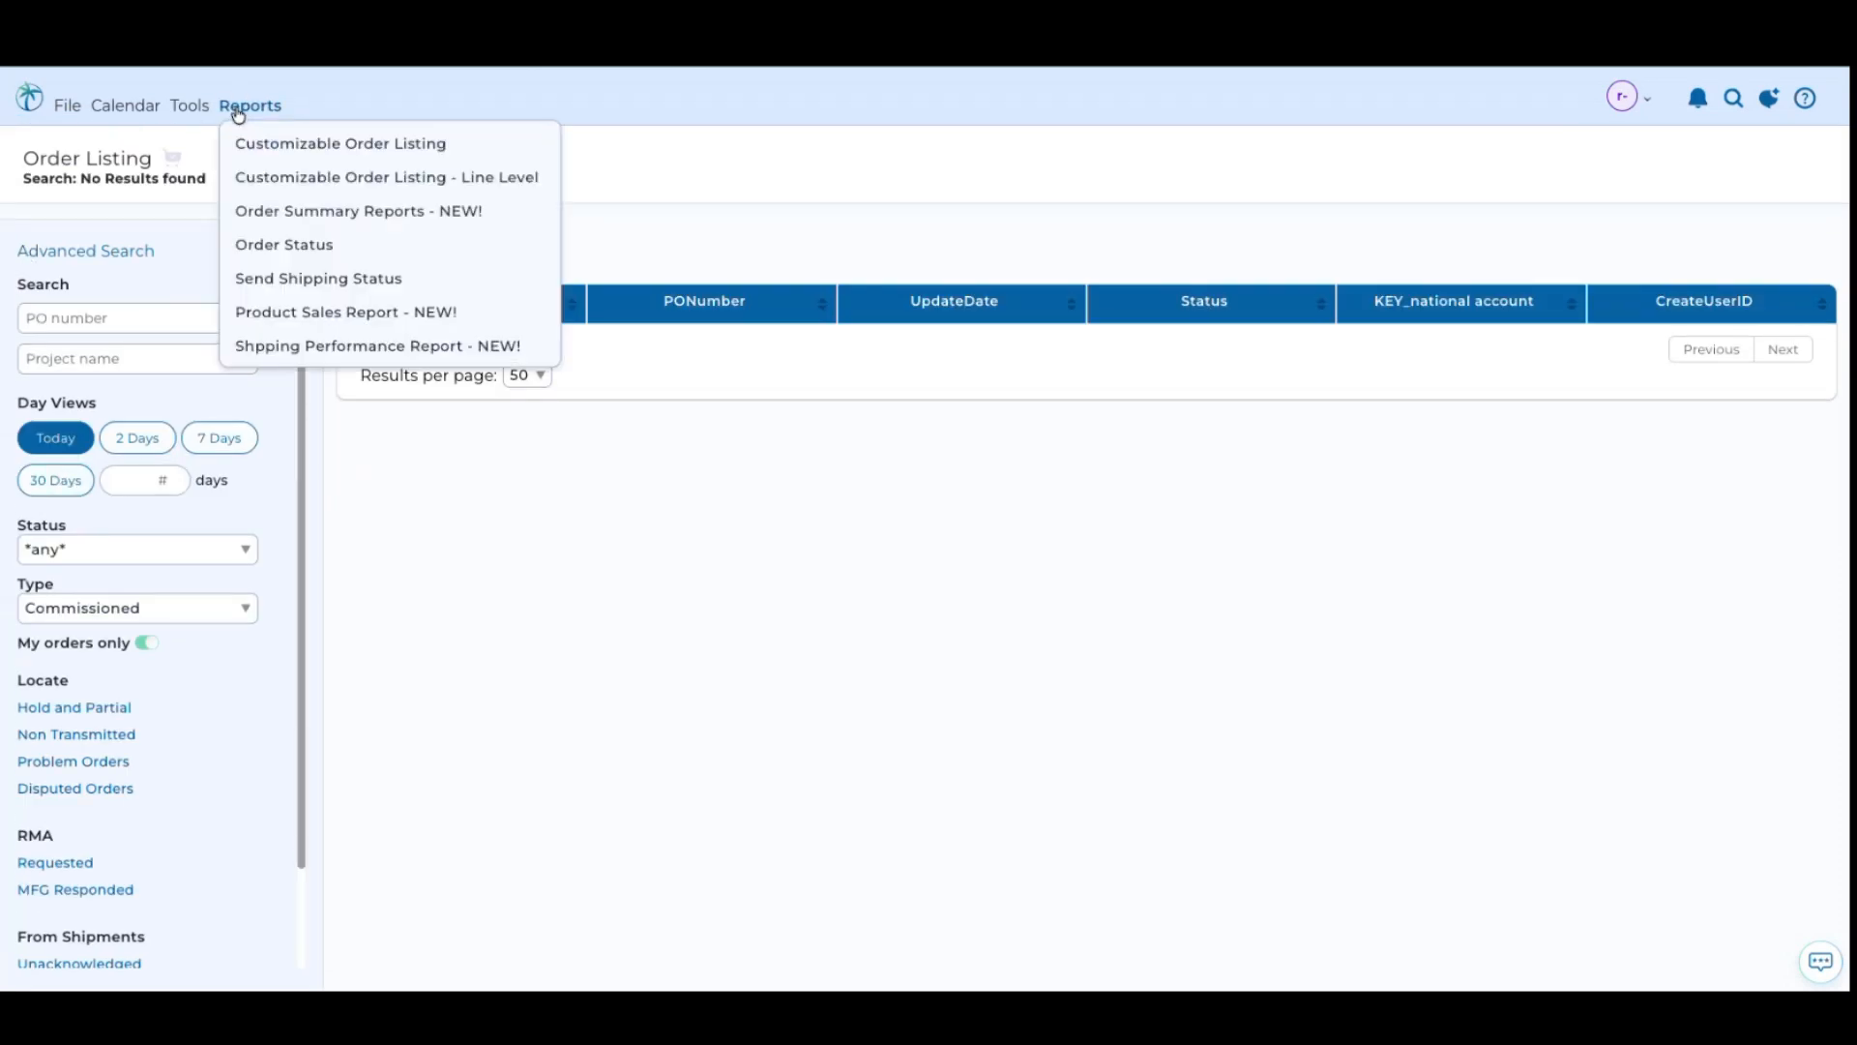
pyautogui.click(356, 147)
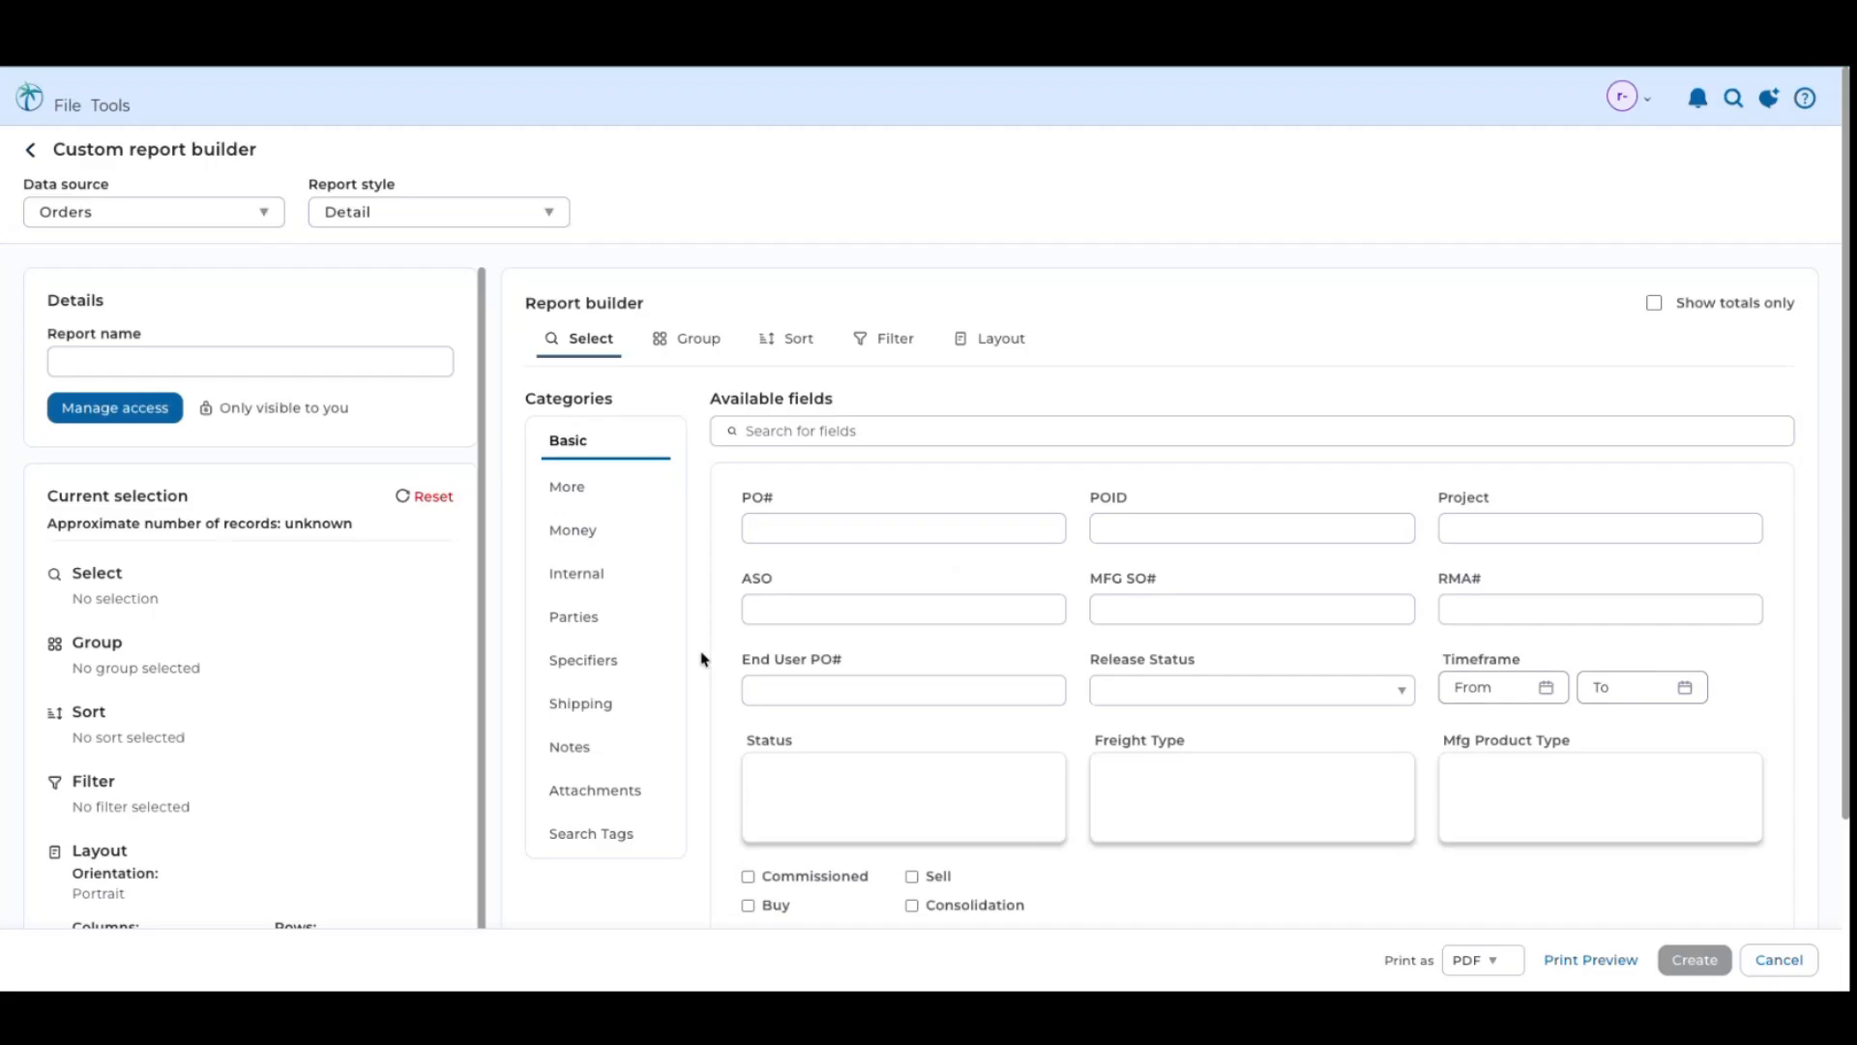
pyautogui.scroll(-3, 702, 659)
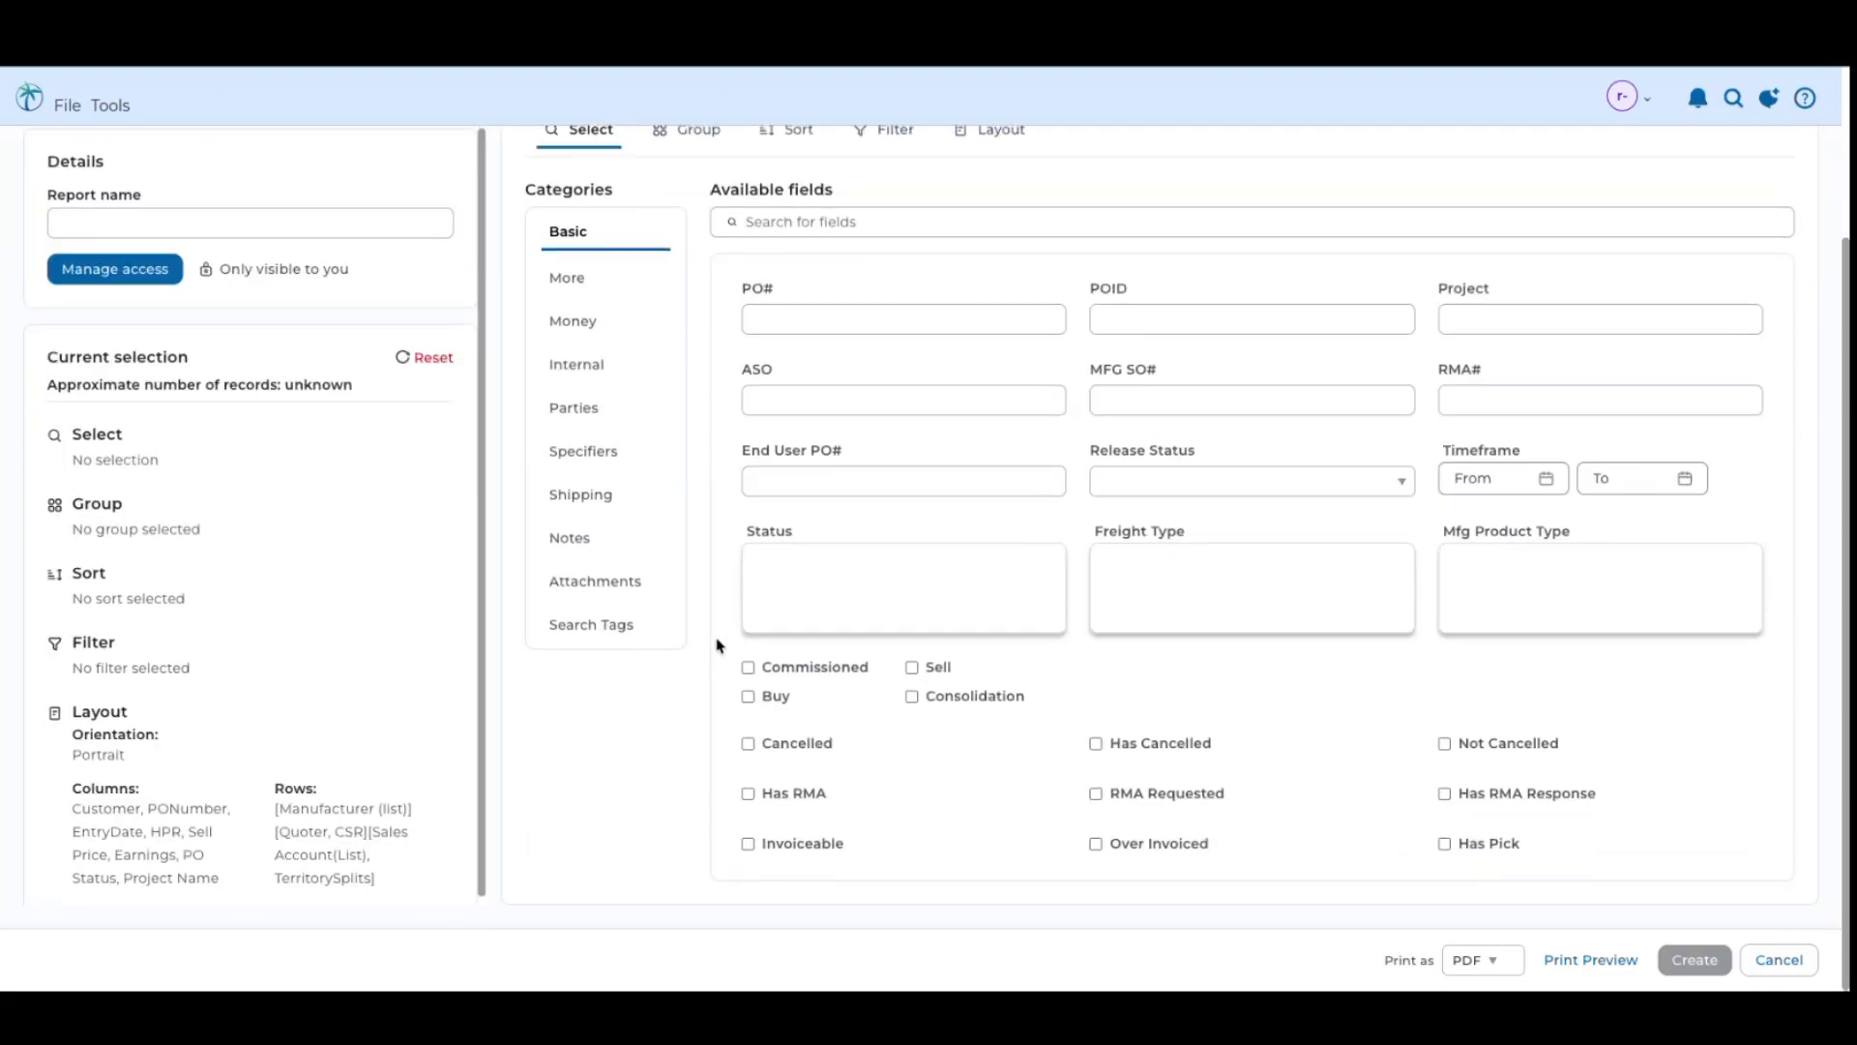
# Try order type selections for the order report, including Commissioned with Buy and Sell alone
pyautogui.scroll(2, 684, 258)
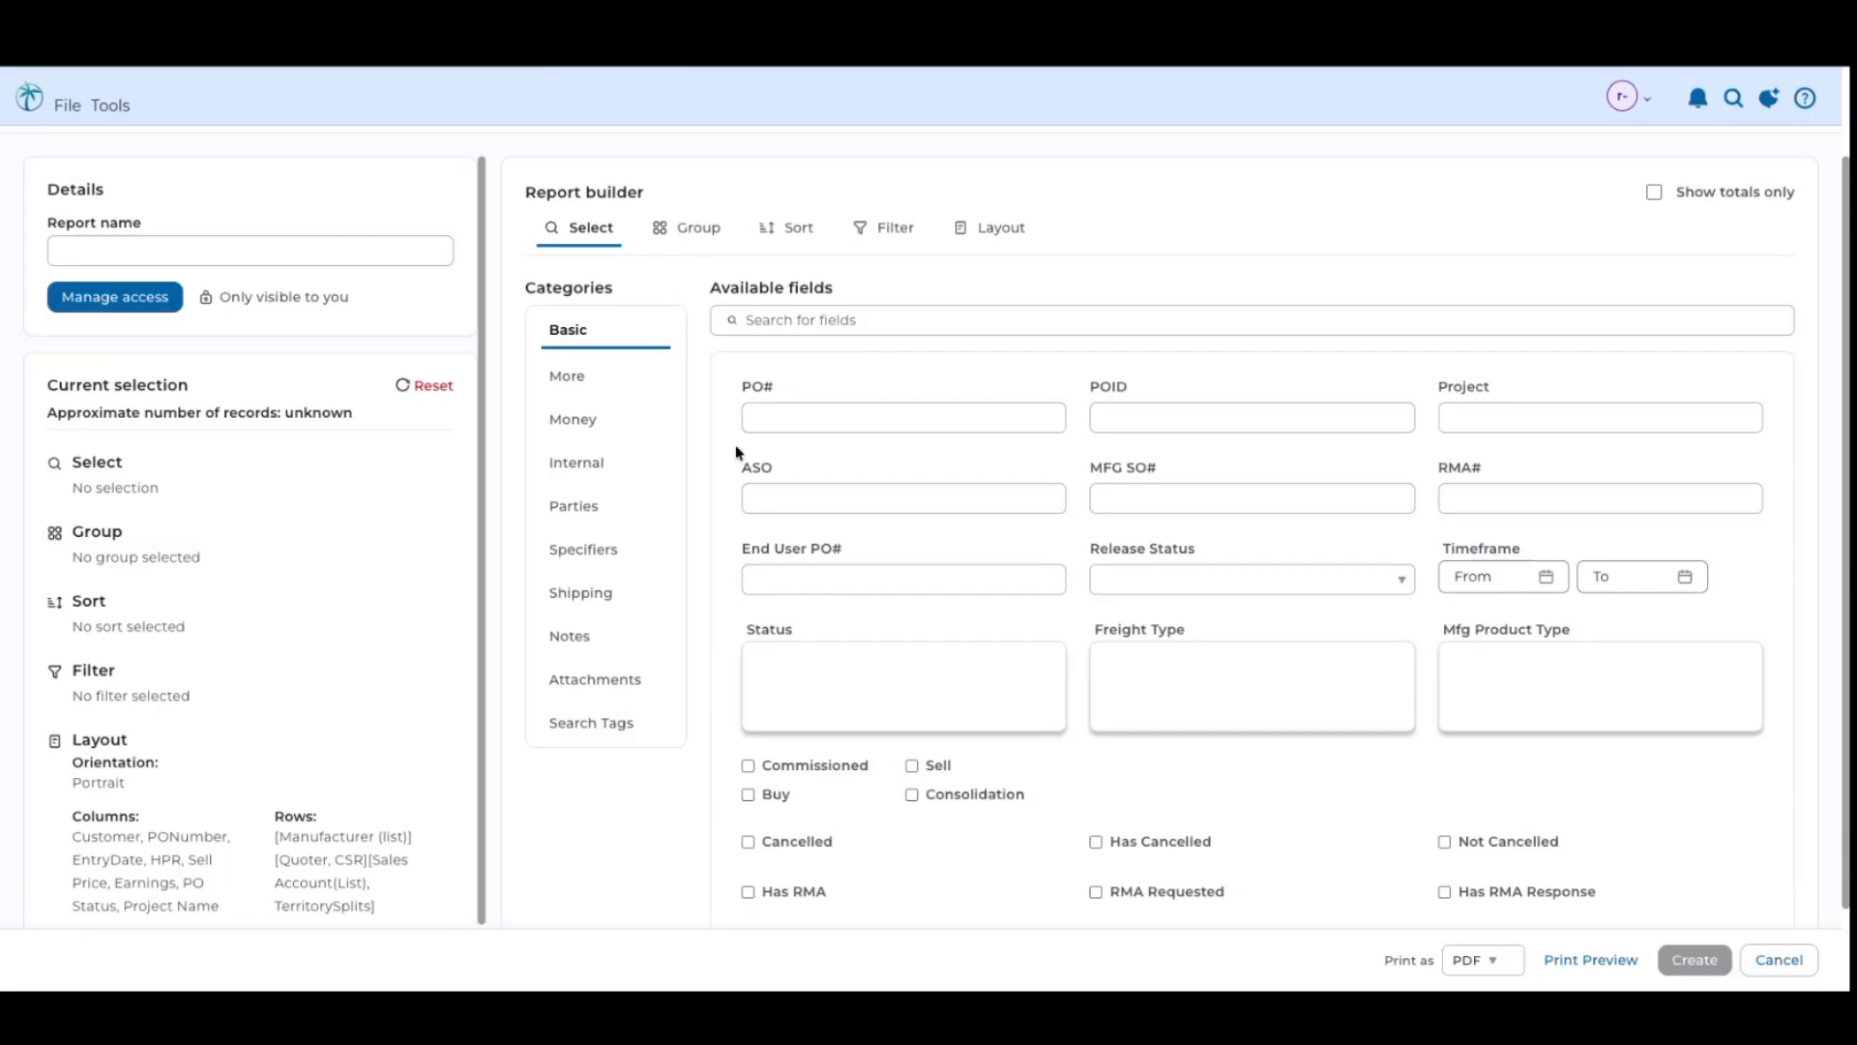
pyautogui.scroll(-1, 749, 745)
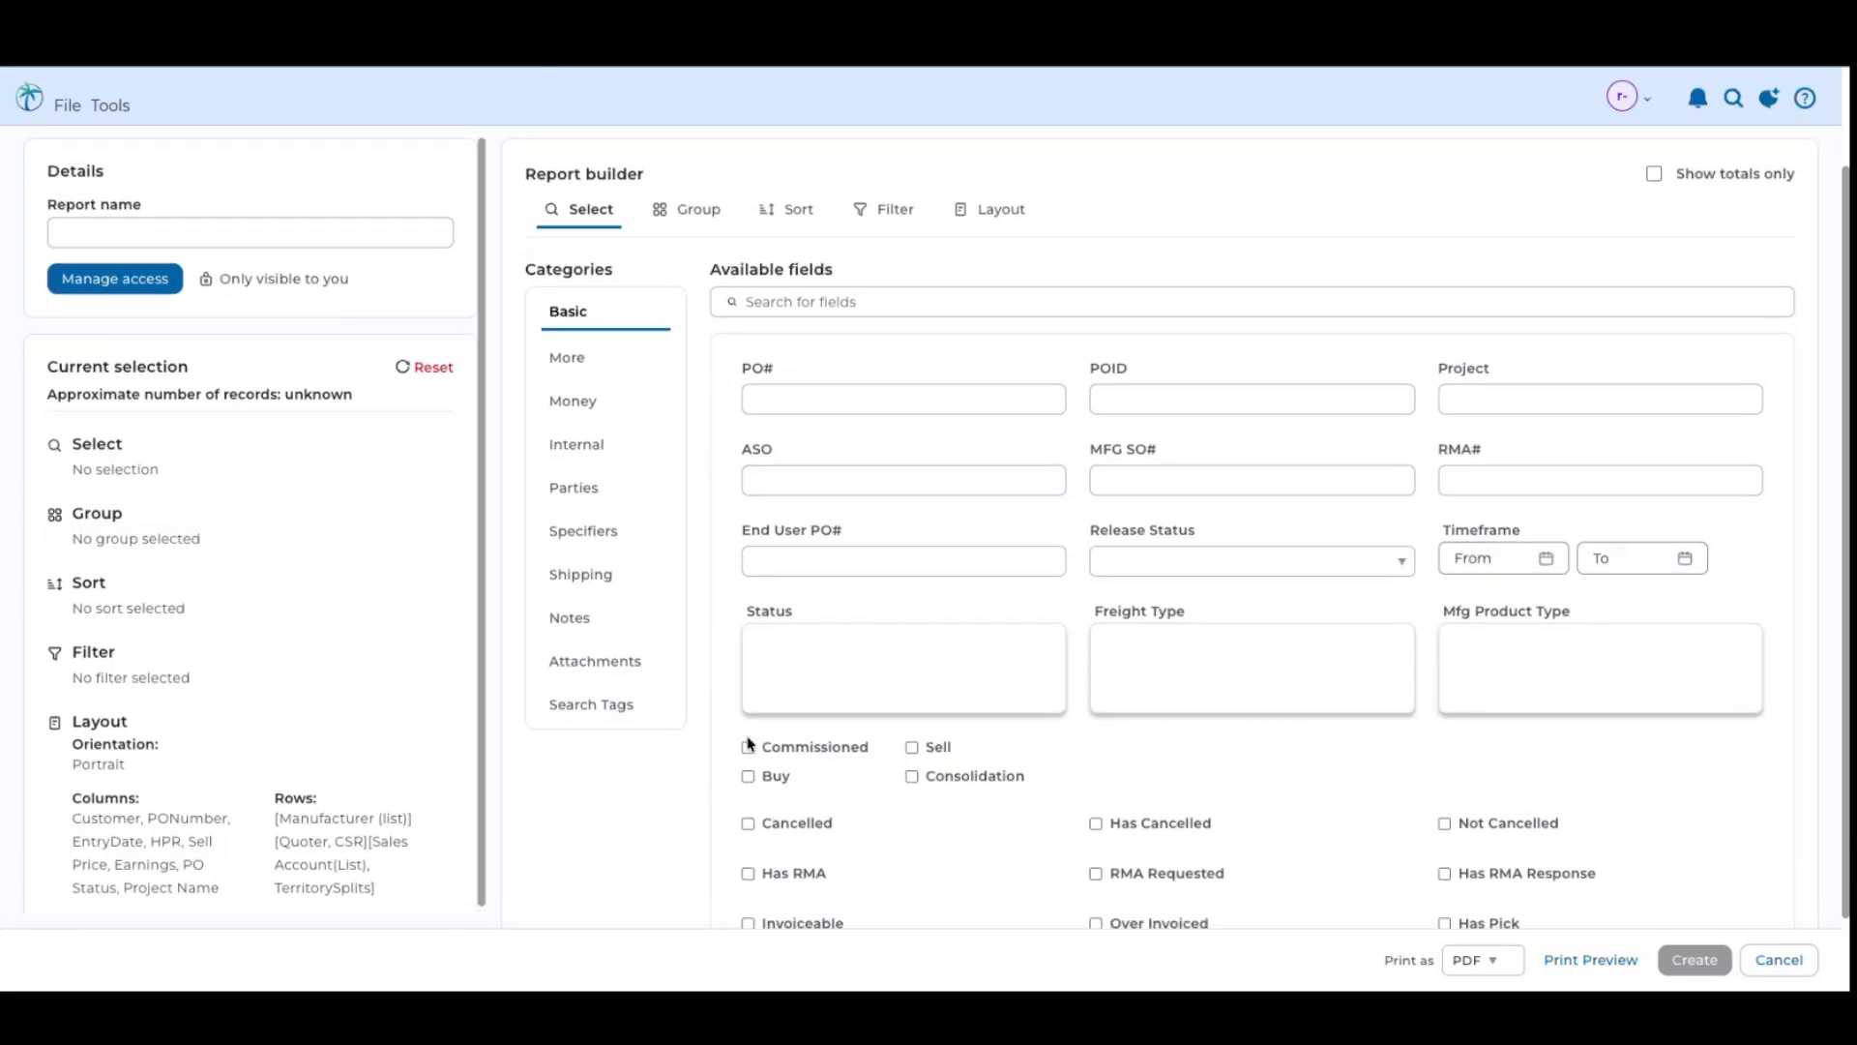
pyautogui.scroll(-2, 750, 745)
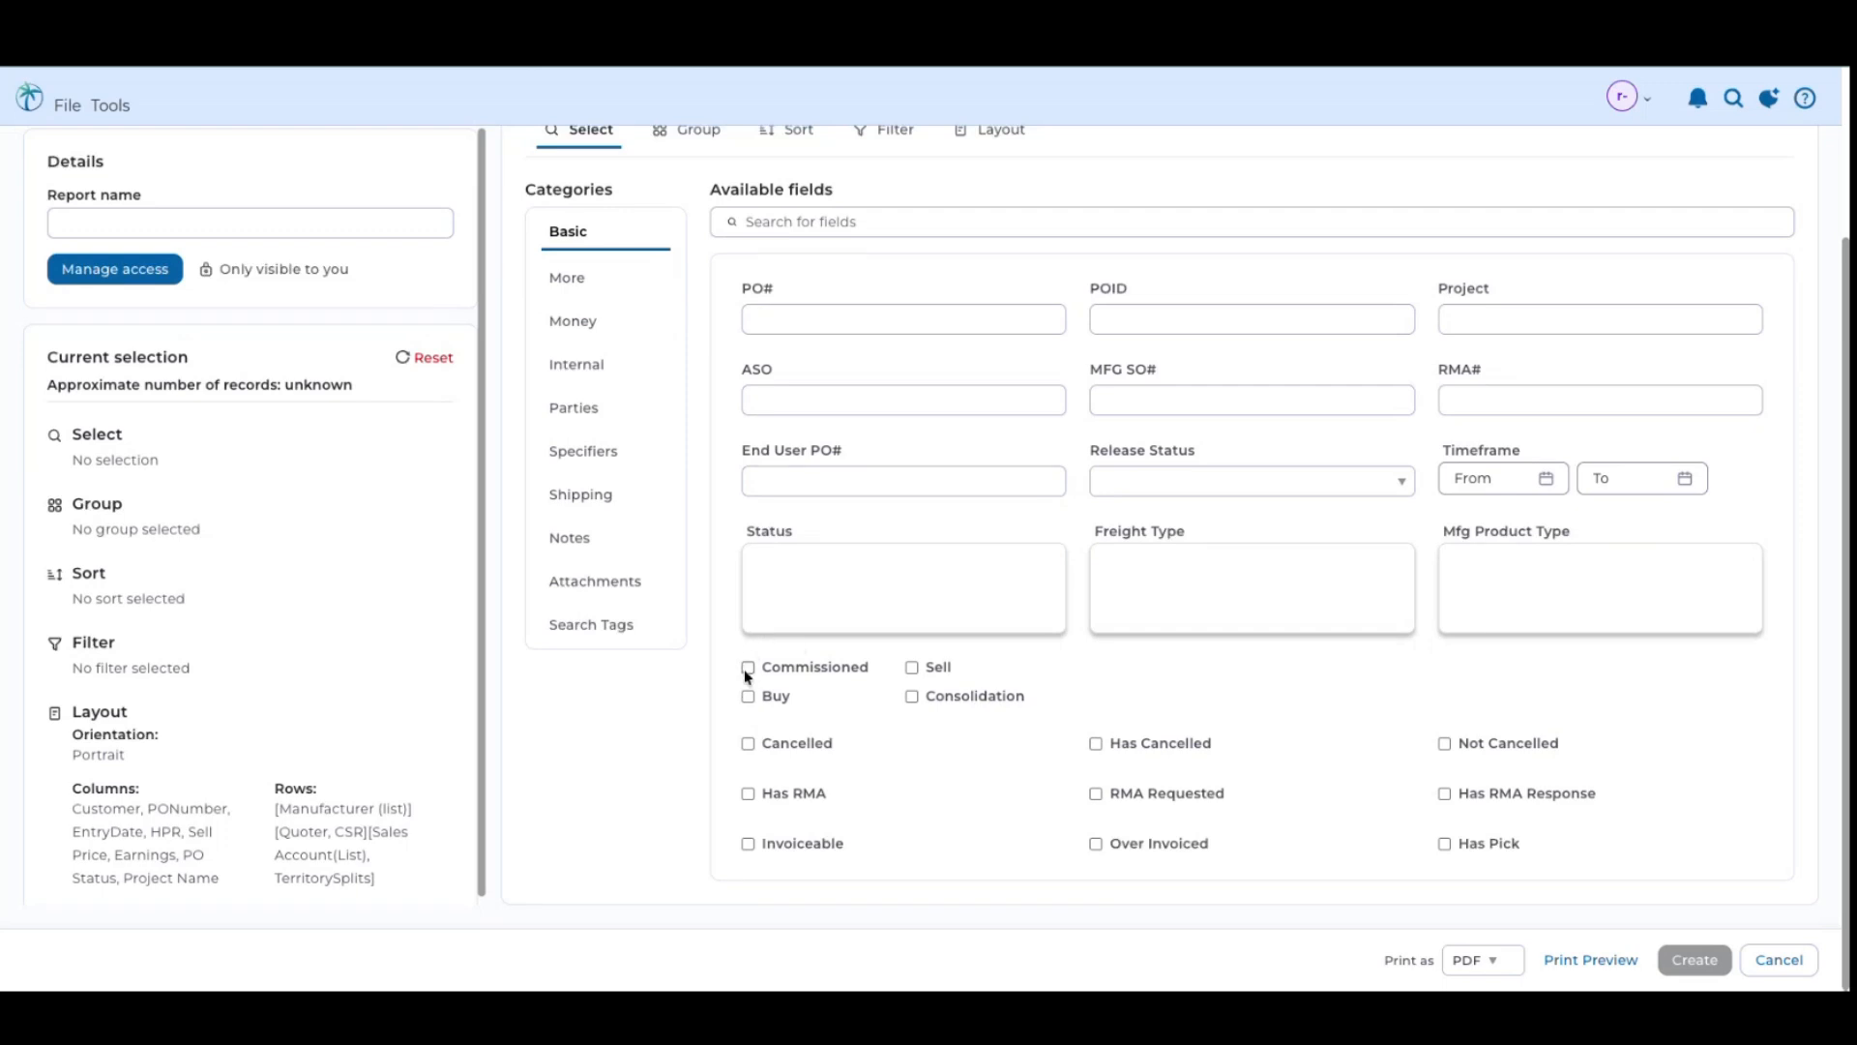
pyautogui.click(748, 667)
pyautogui.click(749, 697)
pyautogui.click(749, 668)
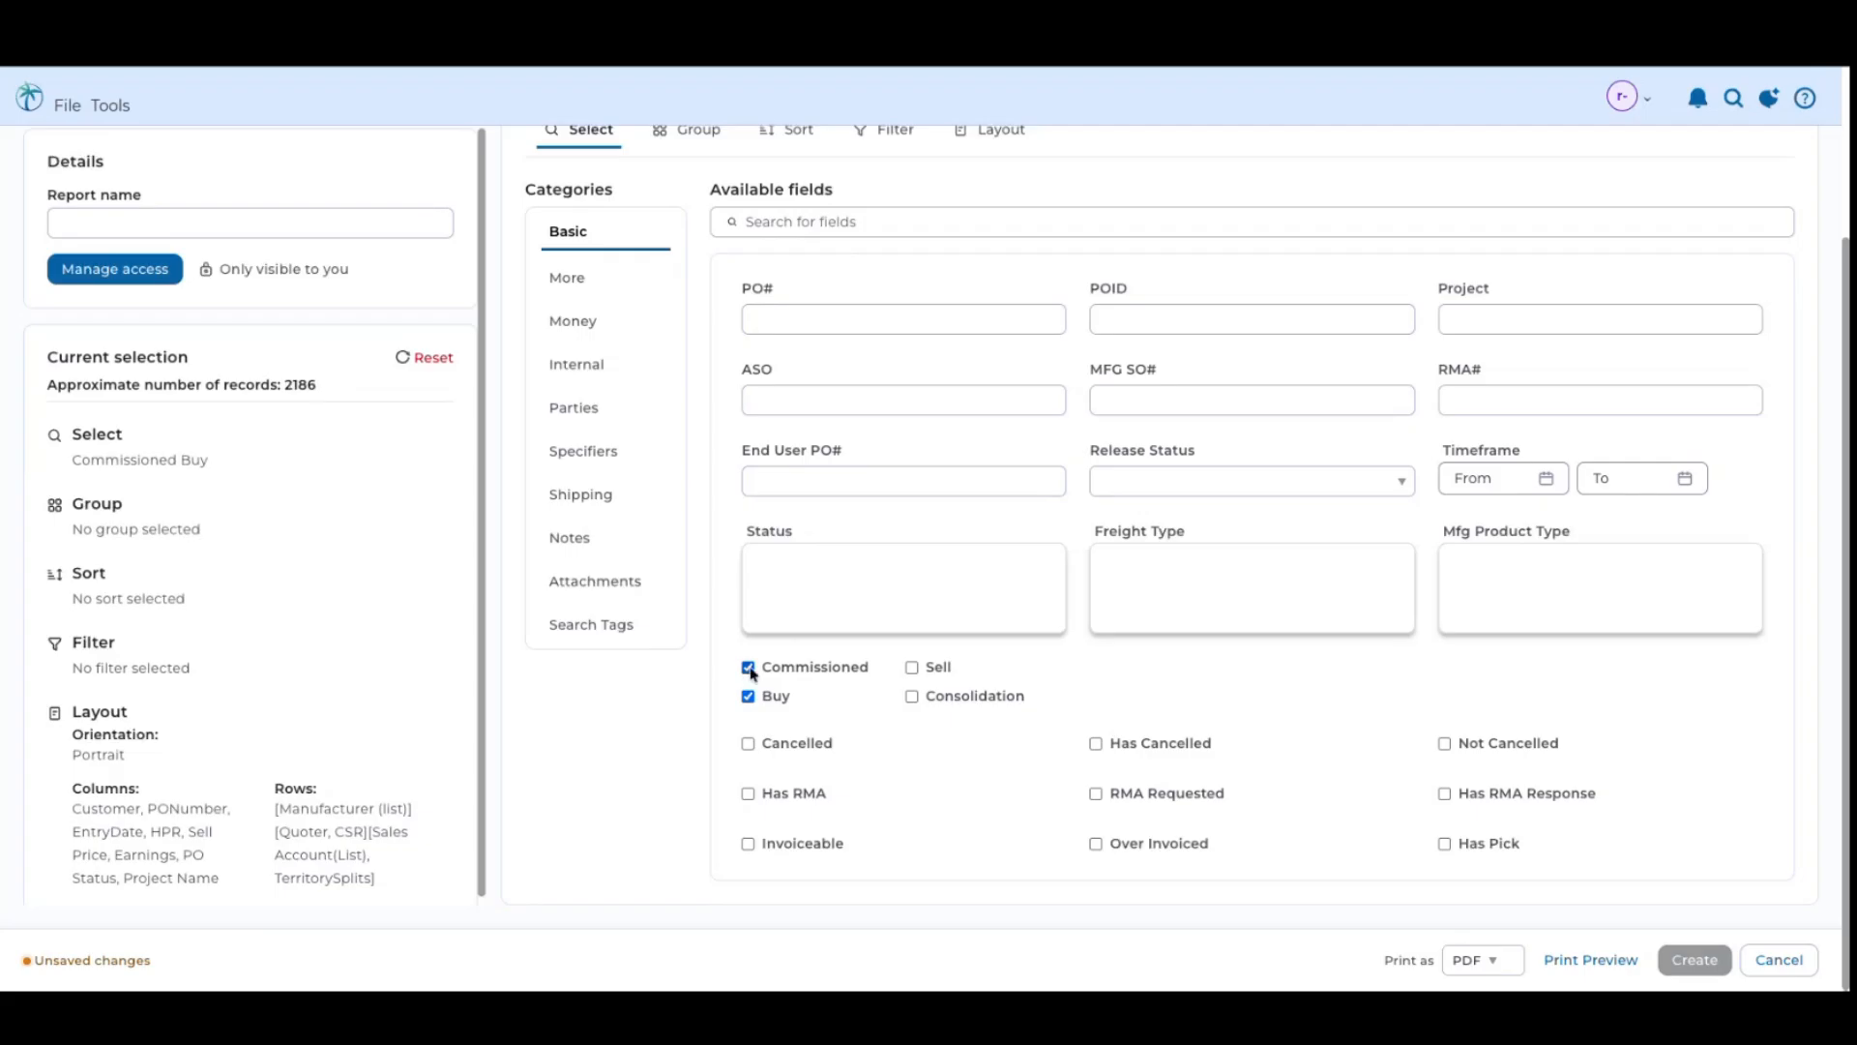
pyautogui.click(911, 668)
pyautogui.click(750, 697)
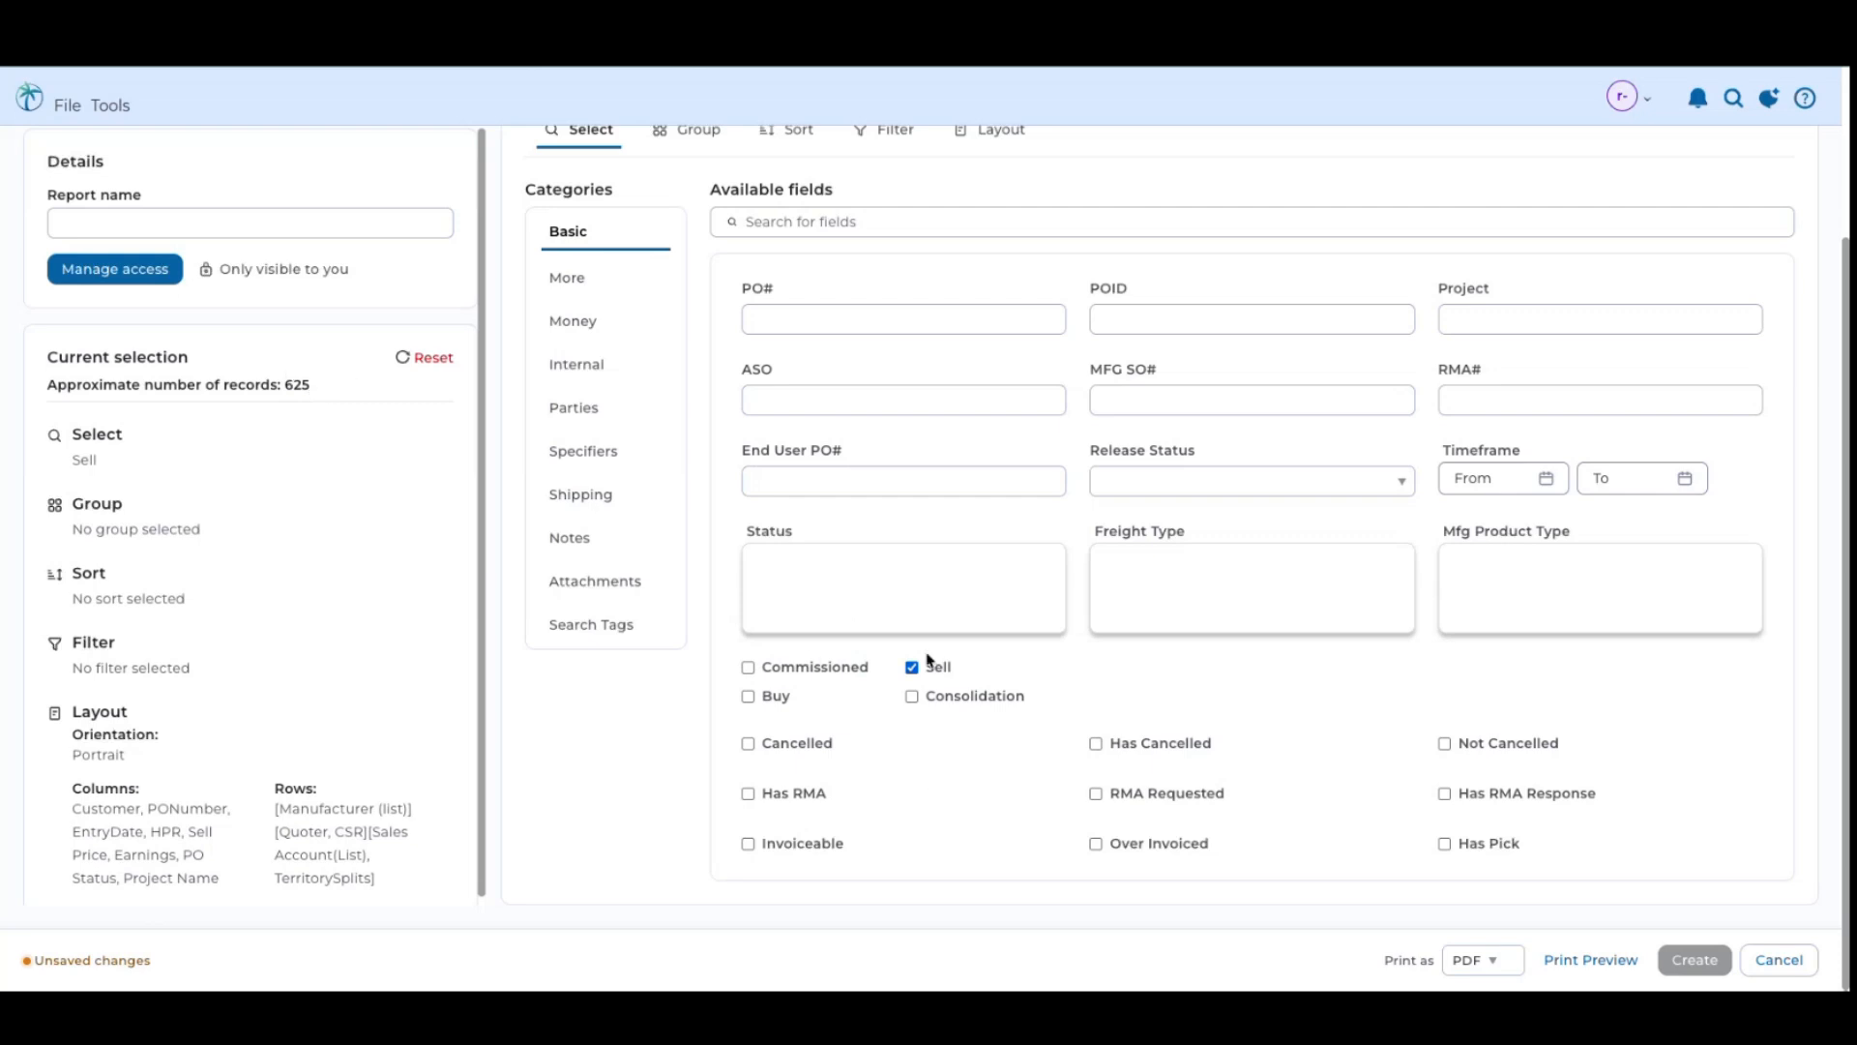
# Restrict the order report to Commissioned orders only
pyautogui.click(748, 697)
pyautogui.click(911, 668)
pyautogui.click(748, 668)
pyautogui.click(749, 697)
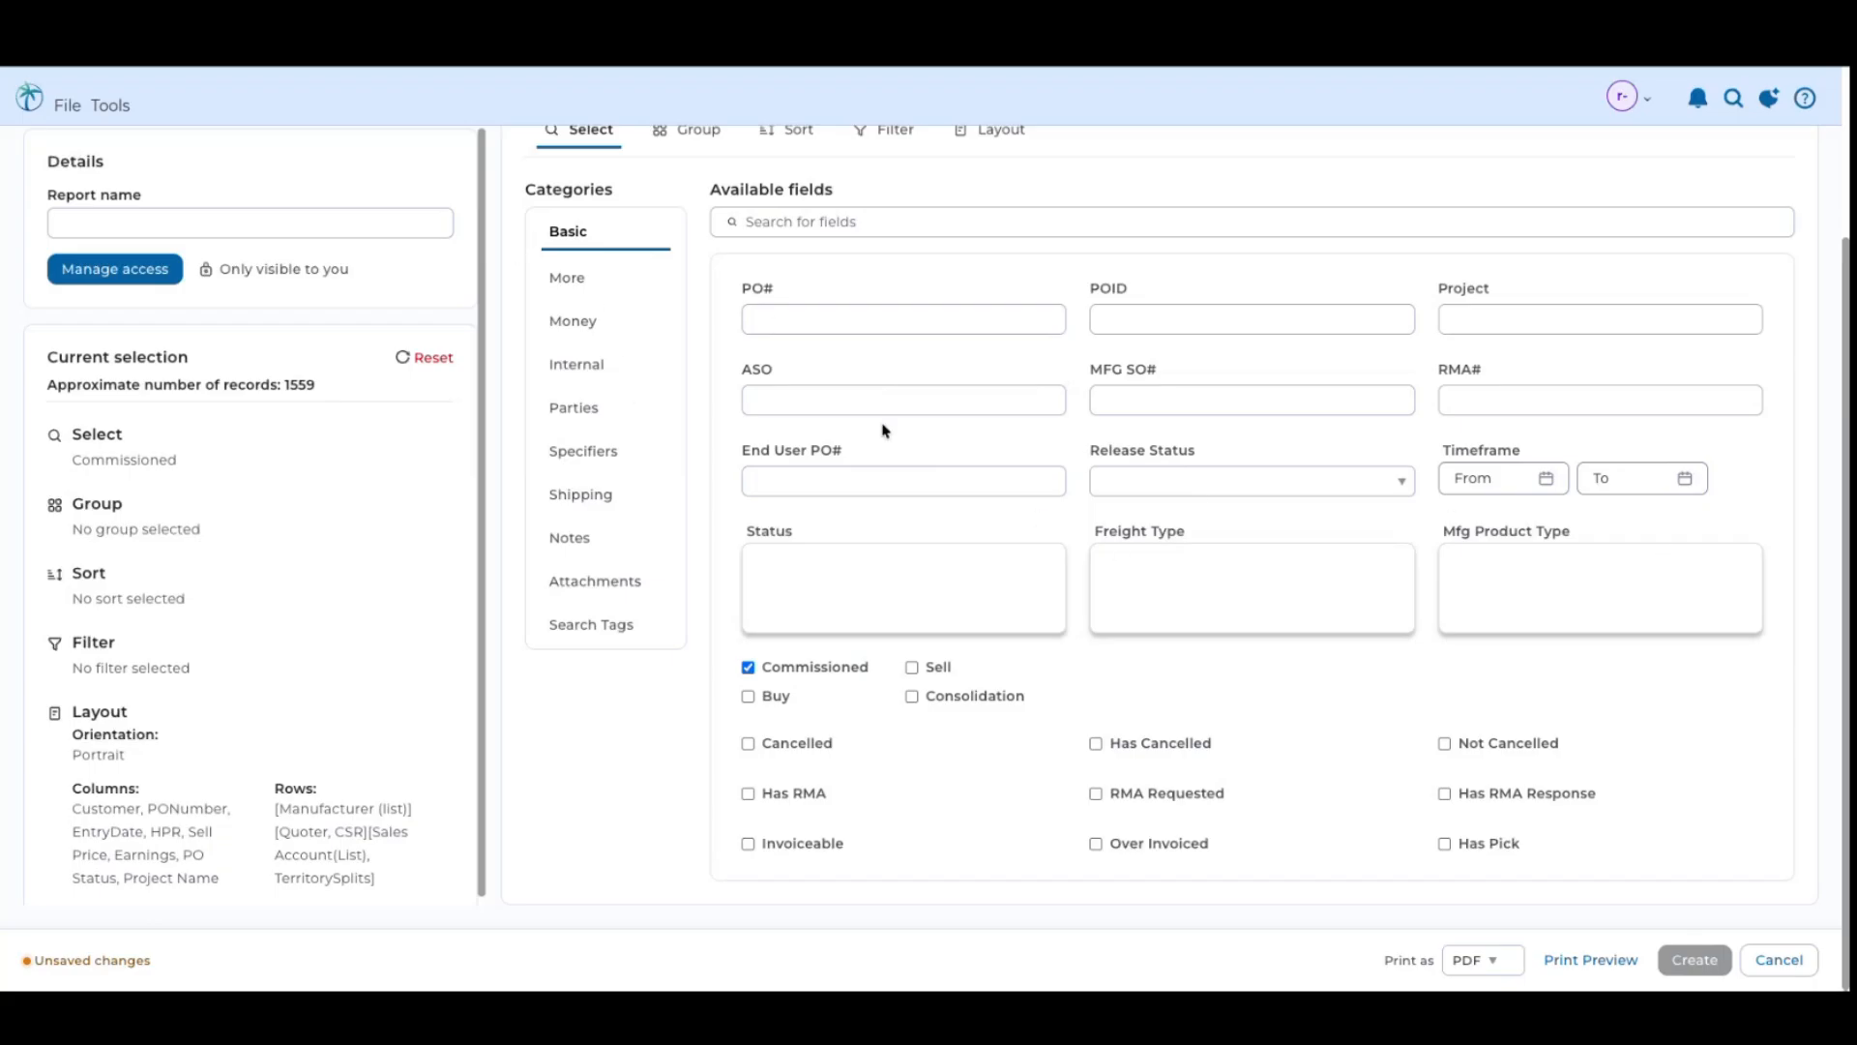
# Review the basic Timeframe choices and the date fields in the More category, leaving them unset
pyautogui.click(1493, 478)
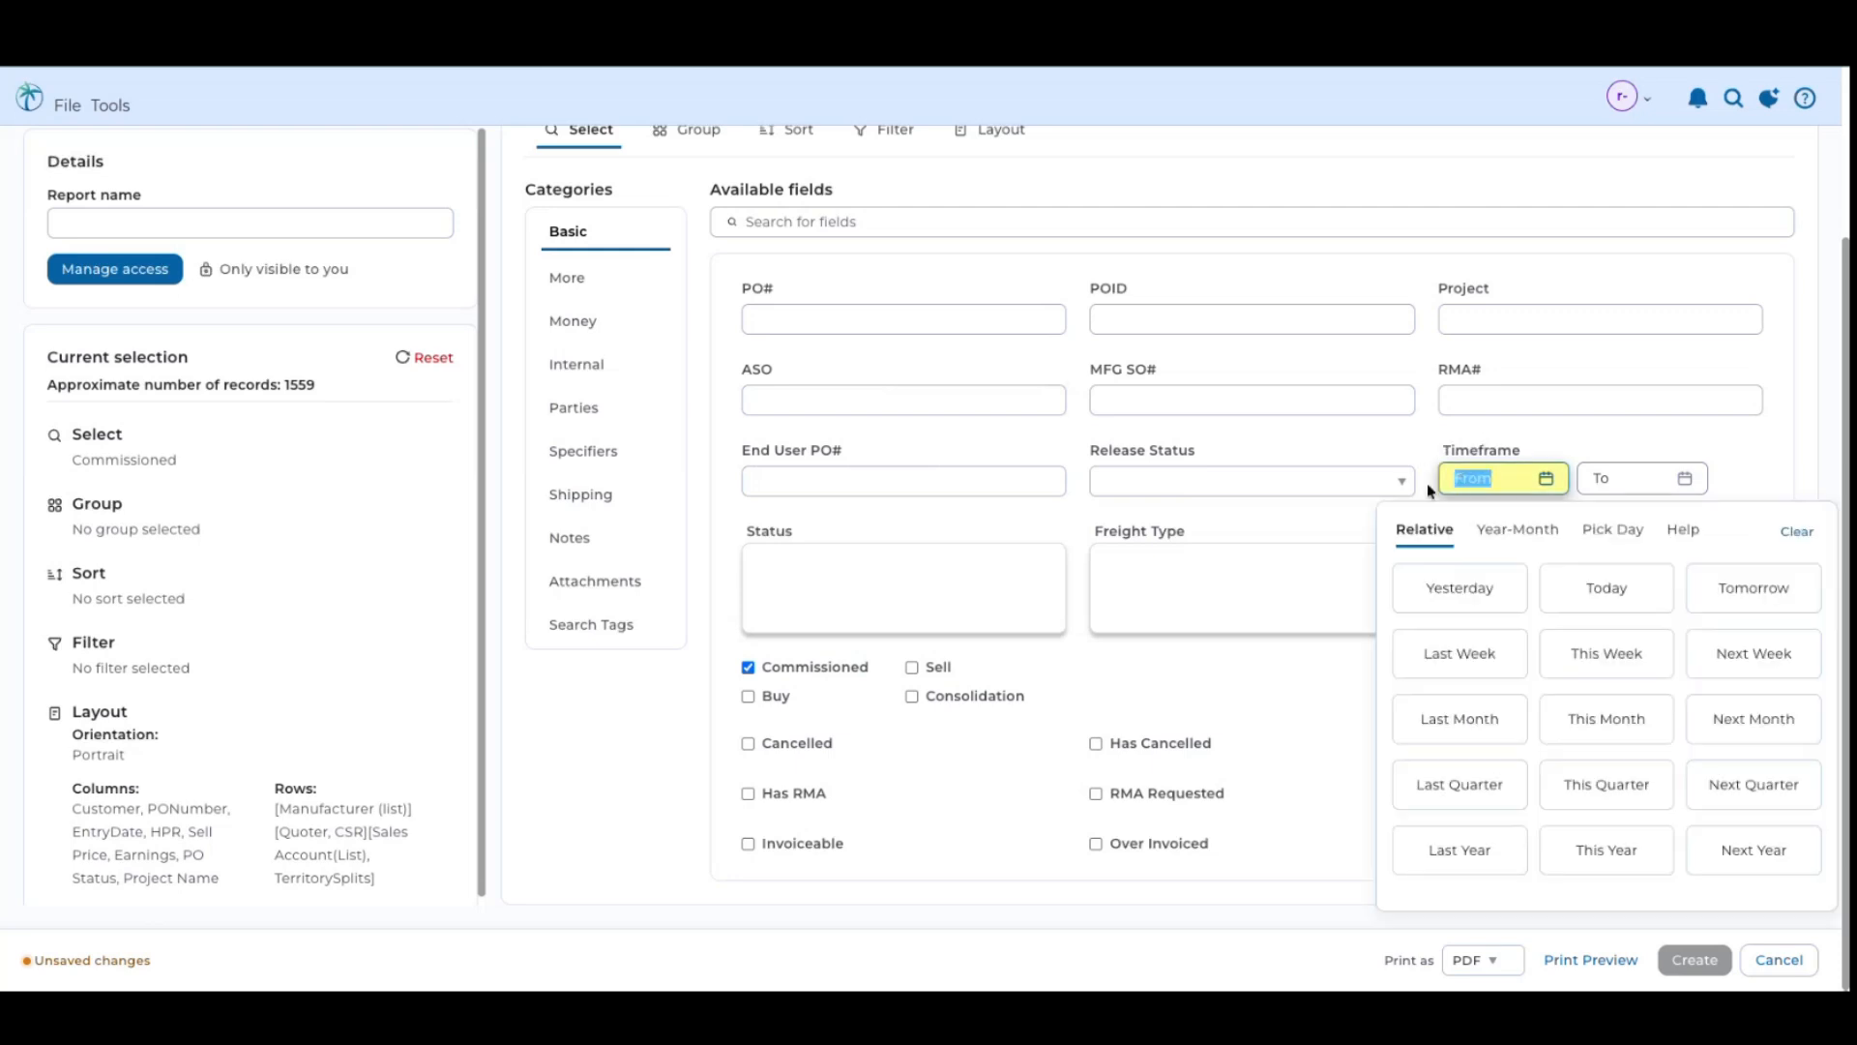
pyautogui.click(1352, 432)
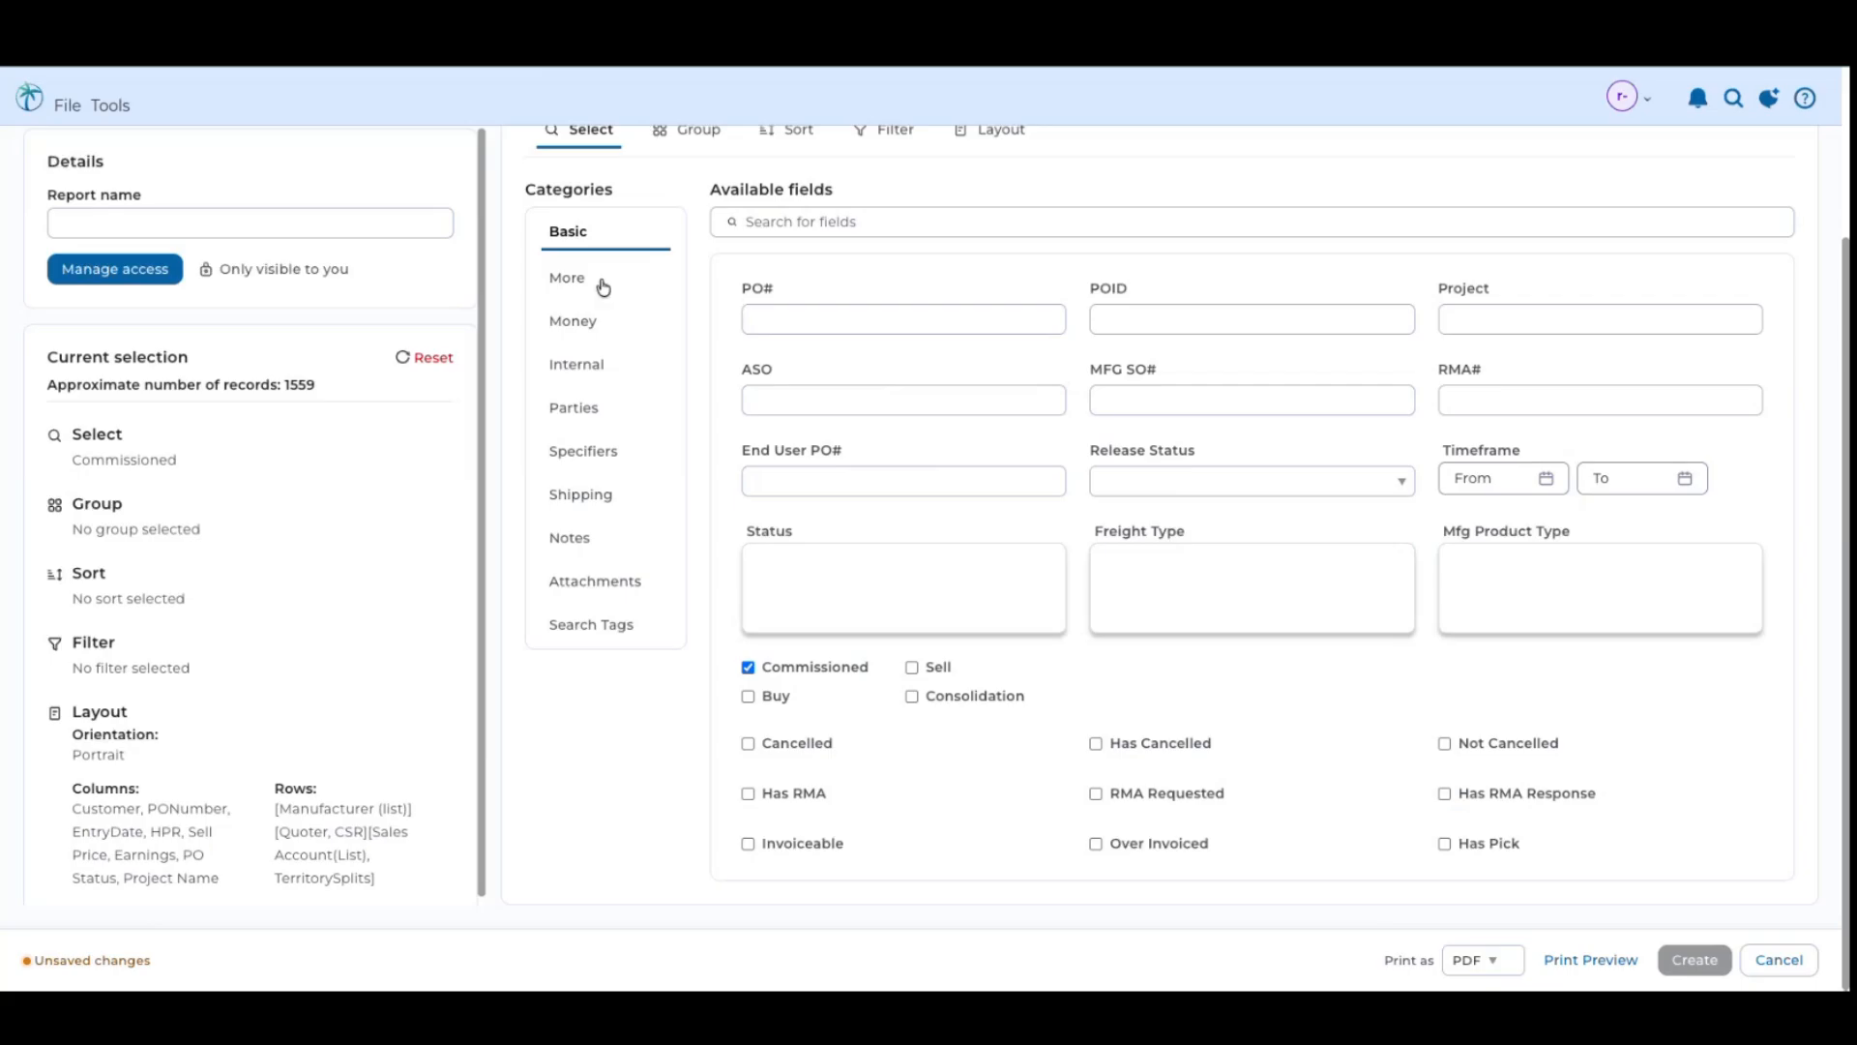
pyautogui.click(565, 280)
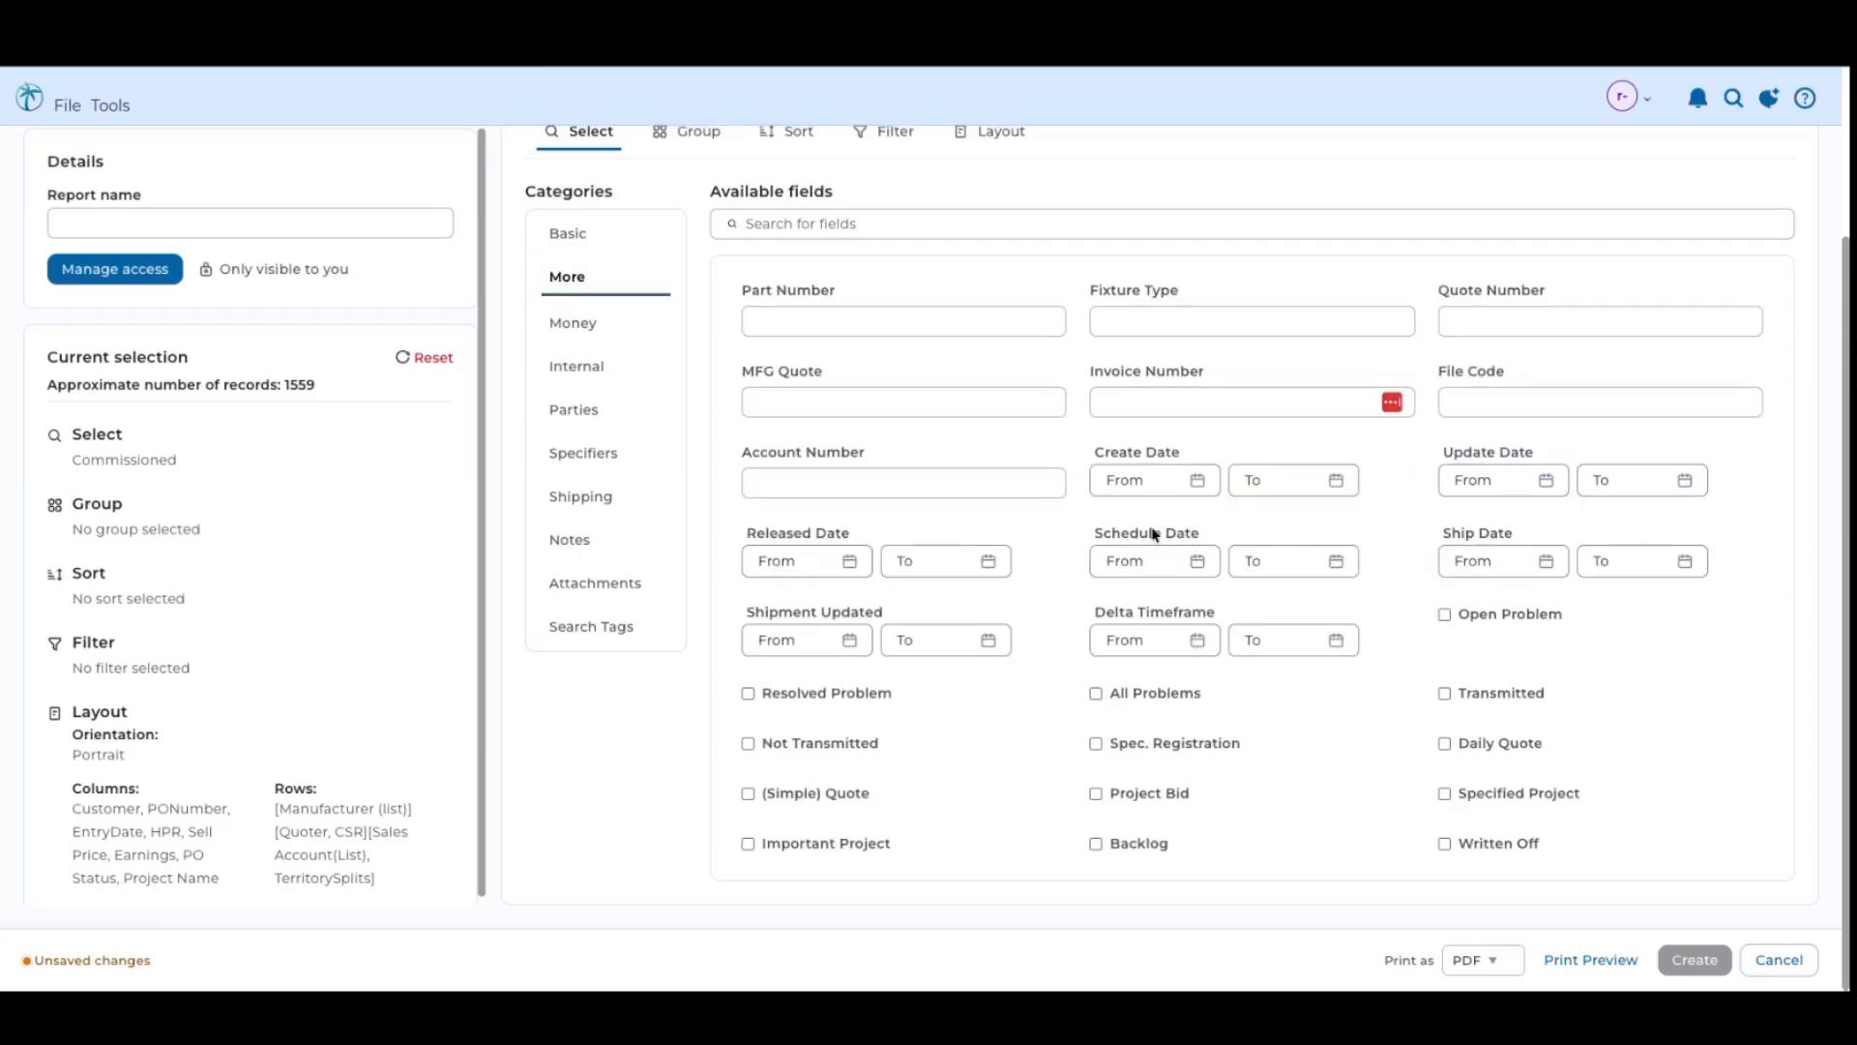
pyautogui.click(1151, 478)
pyautogui.click(1456, 479)
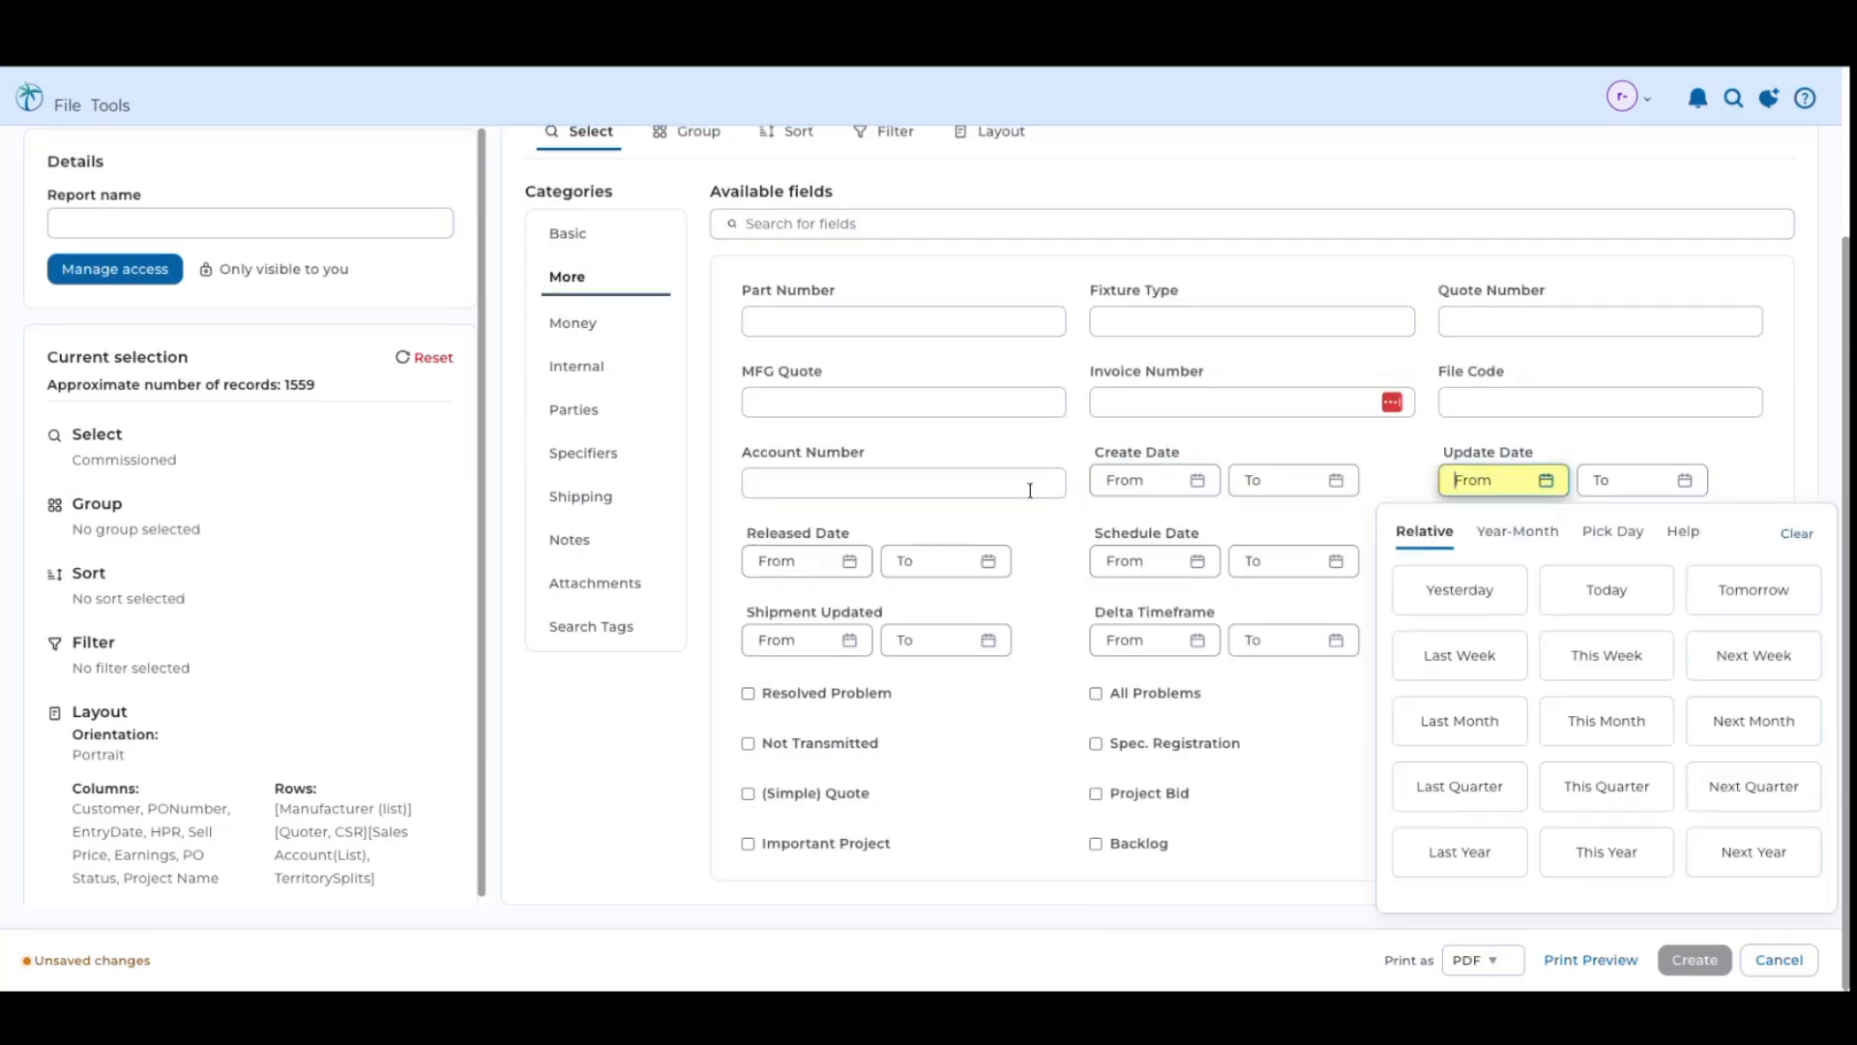
pyautogui.click(1042, 533)
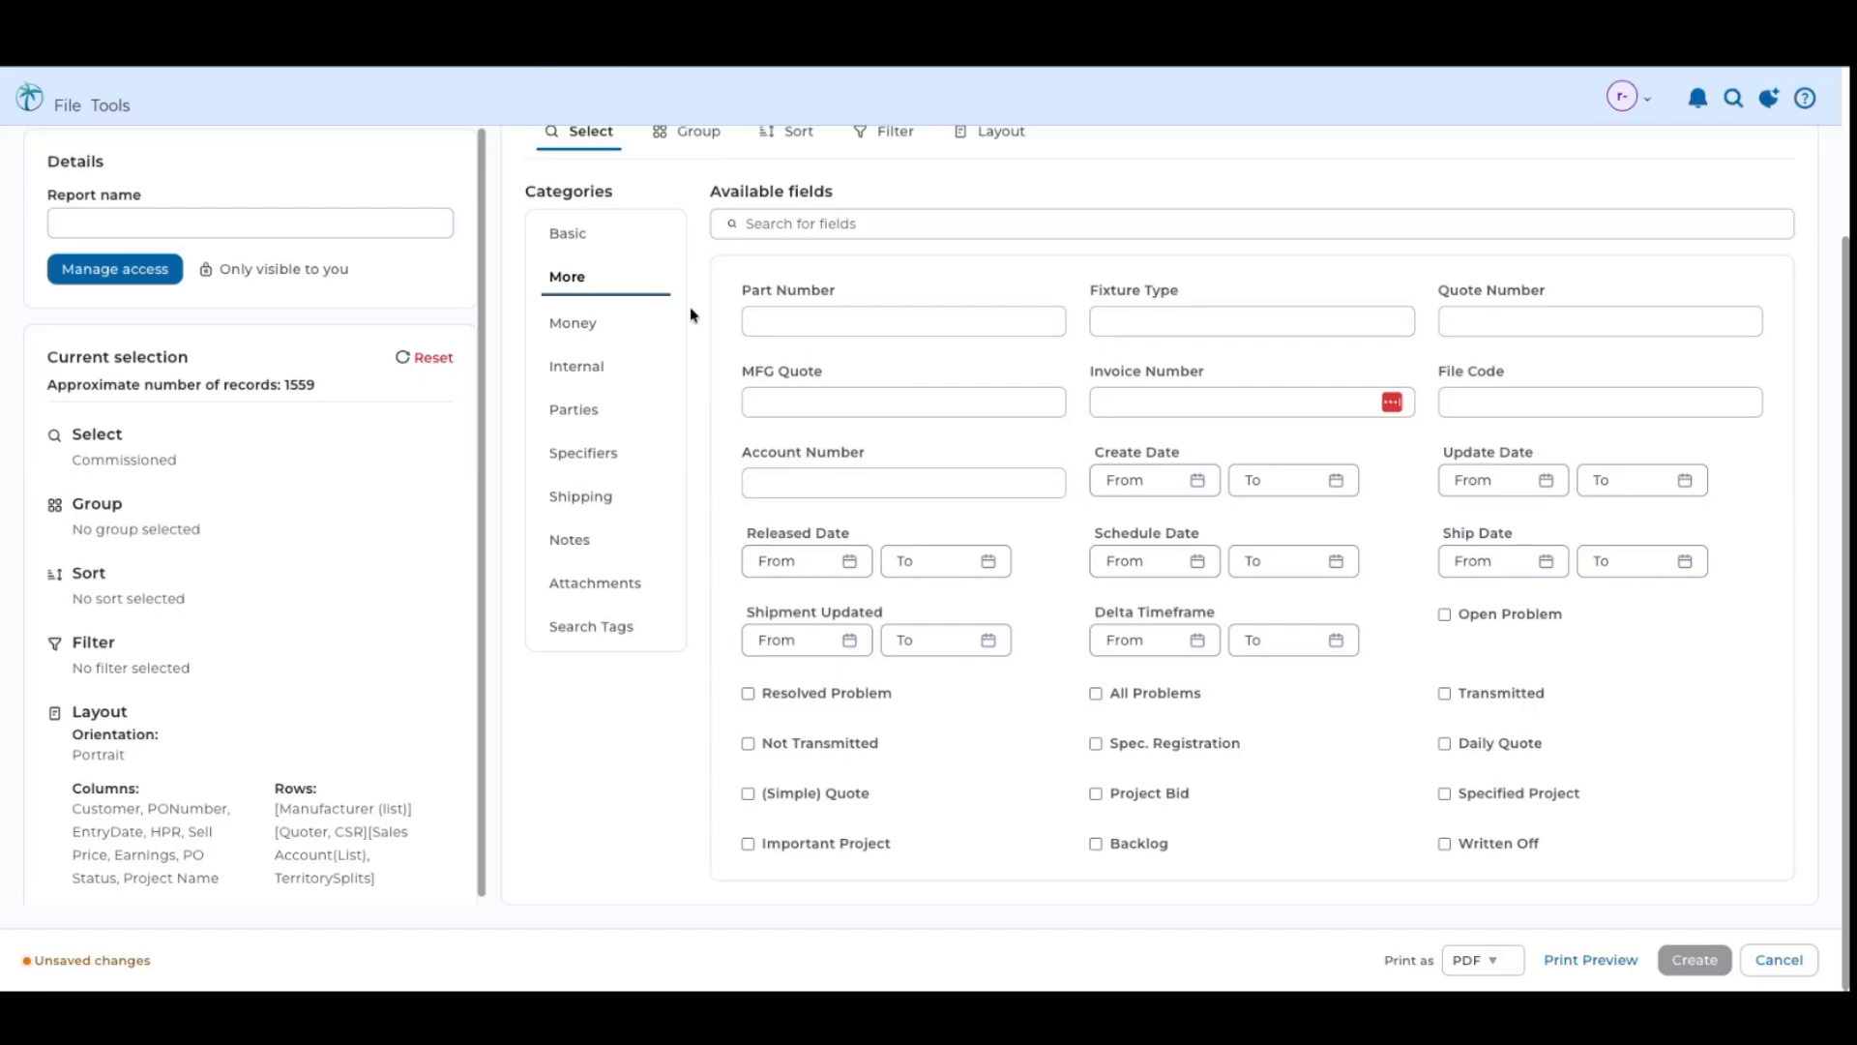
pyautogui.scroll(1, 630, 302)
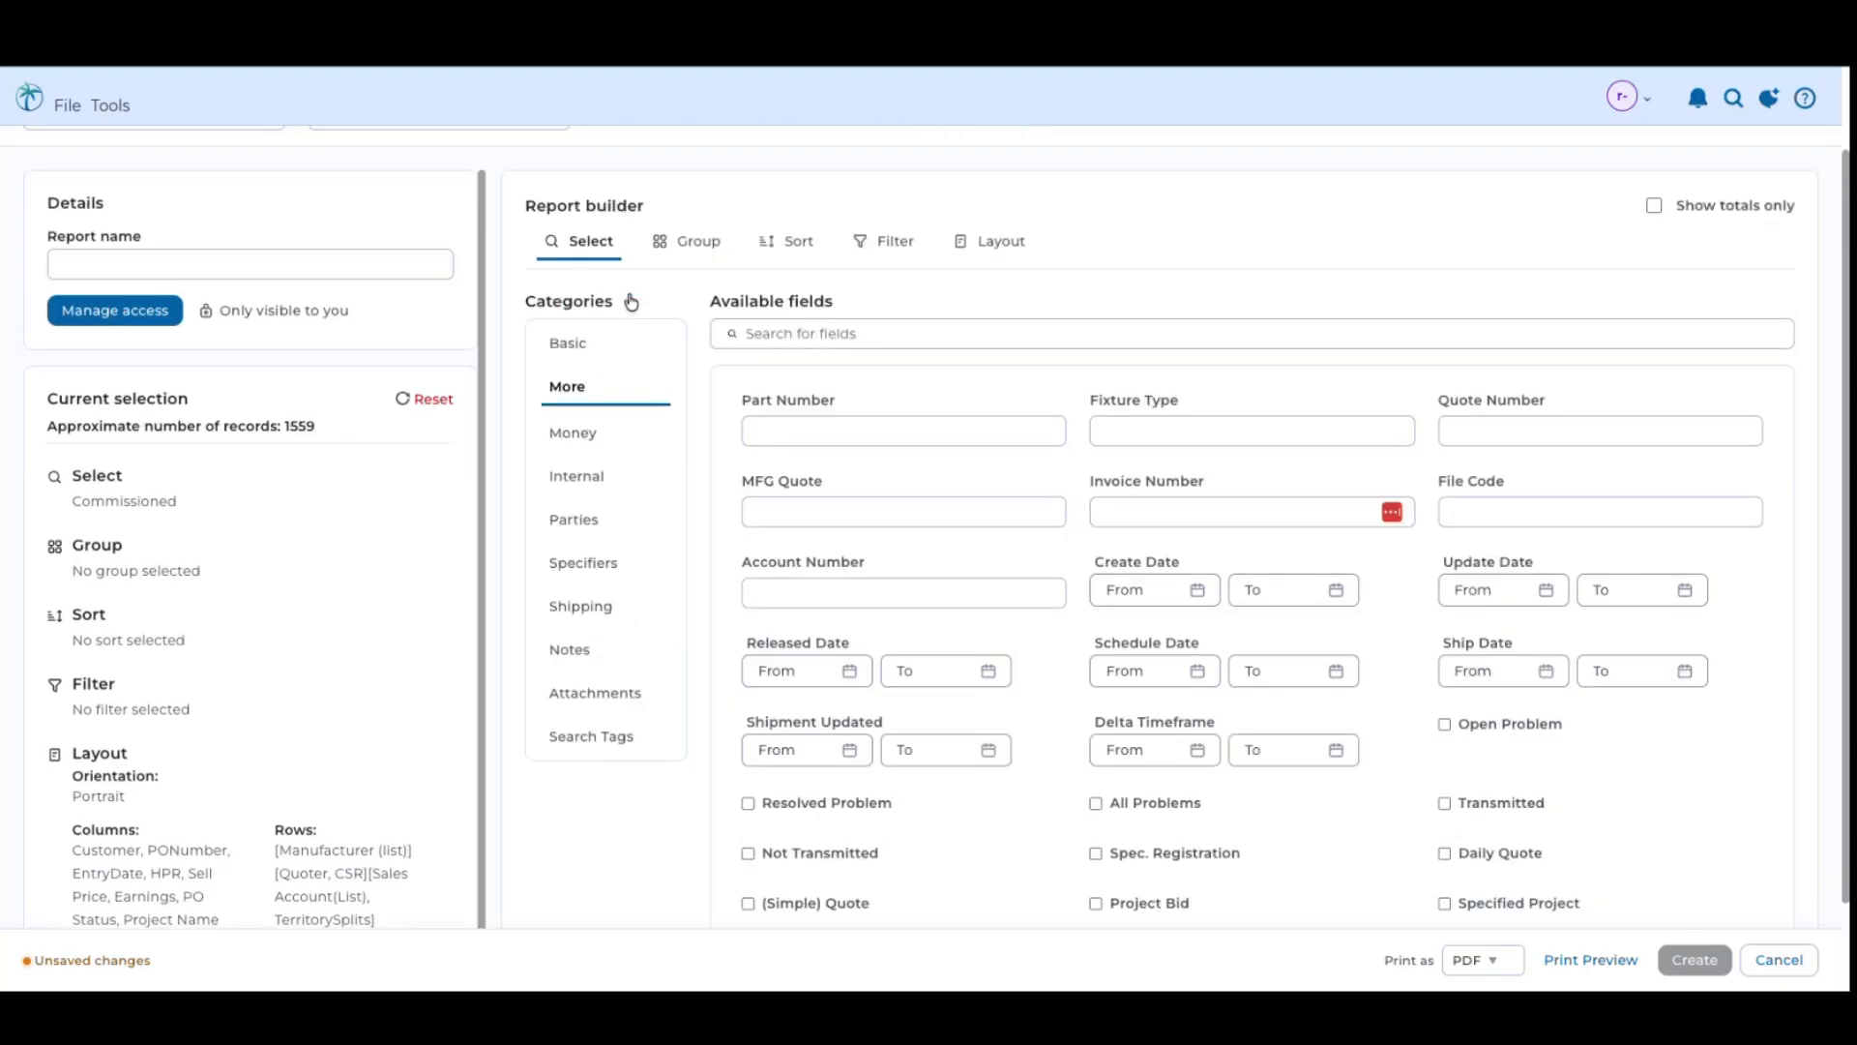
pyautogui.scroll(1, 630, 302)
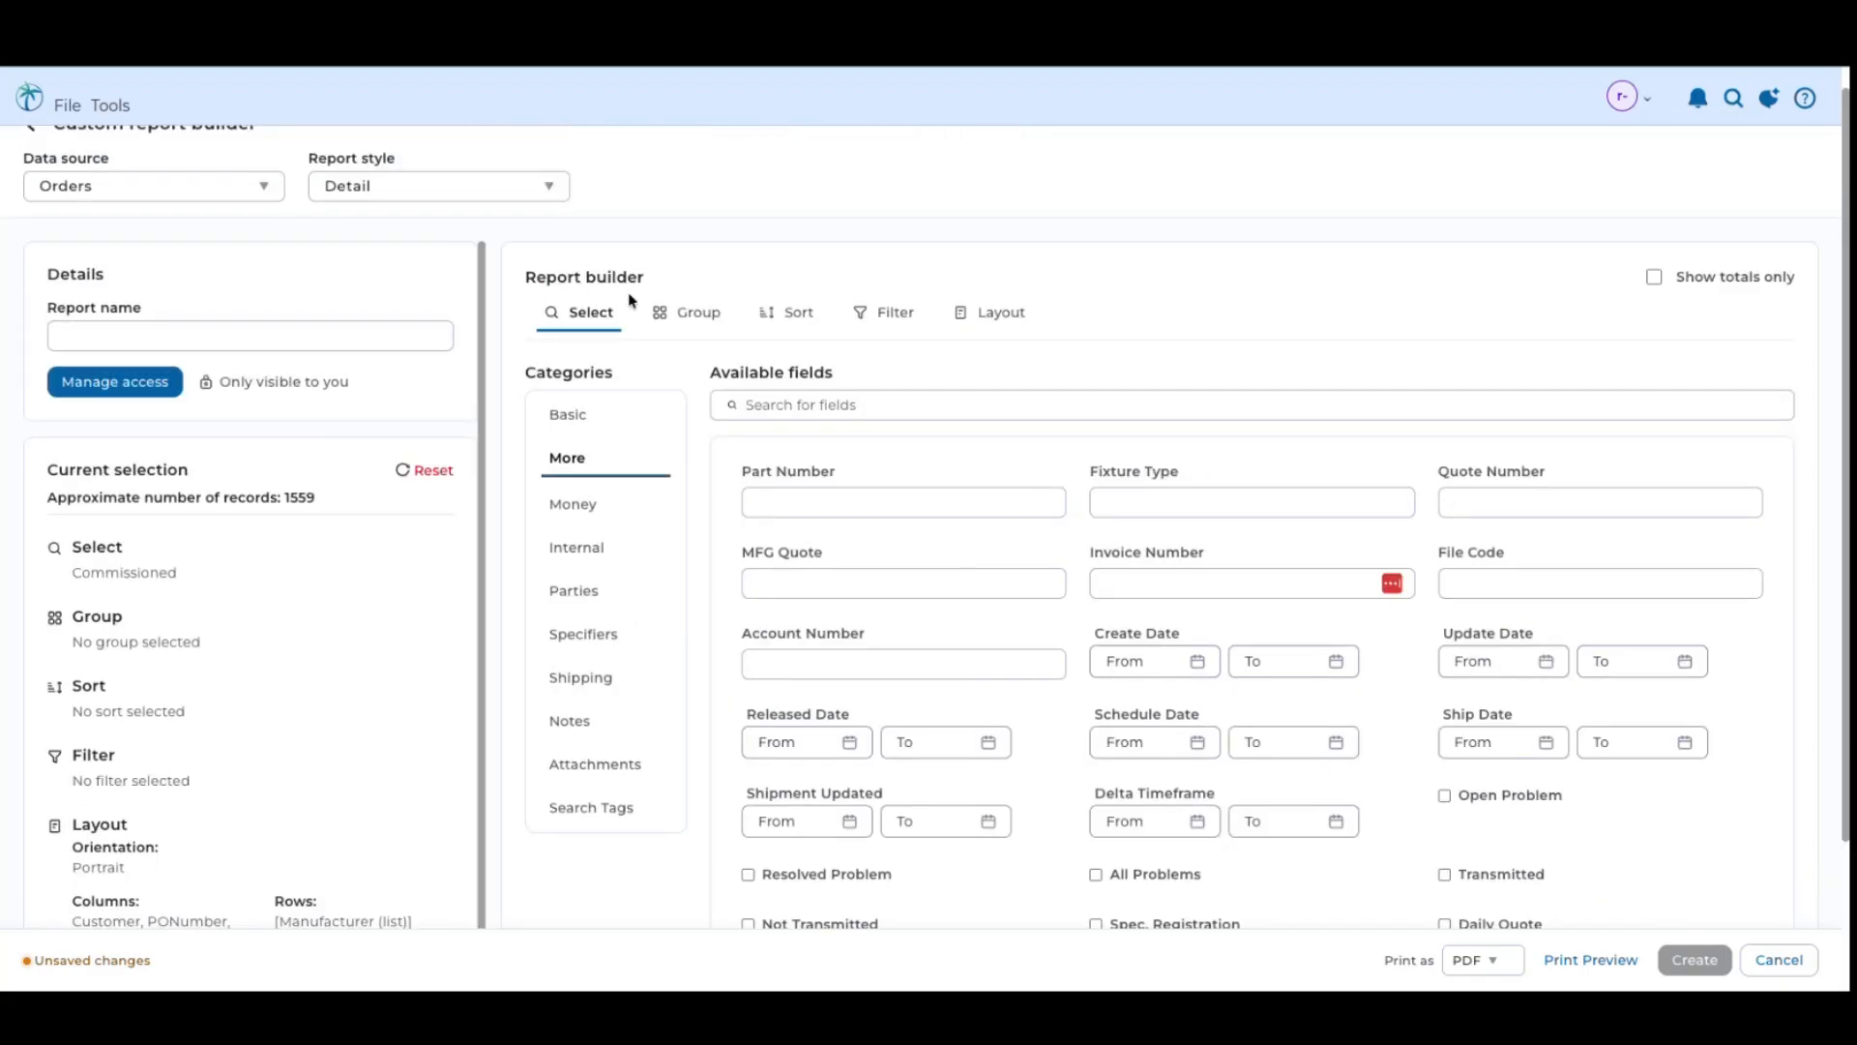
# Review the available grouping fields and the report layout, and return to the basic selection fields
pyautogui.click(698, 313)
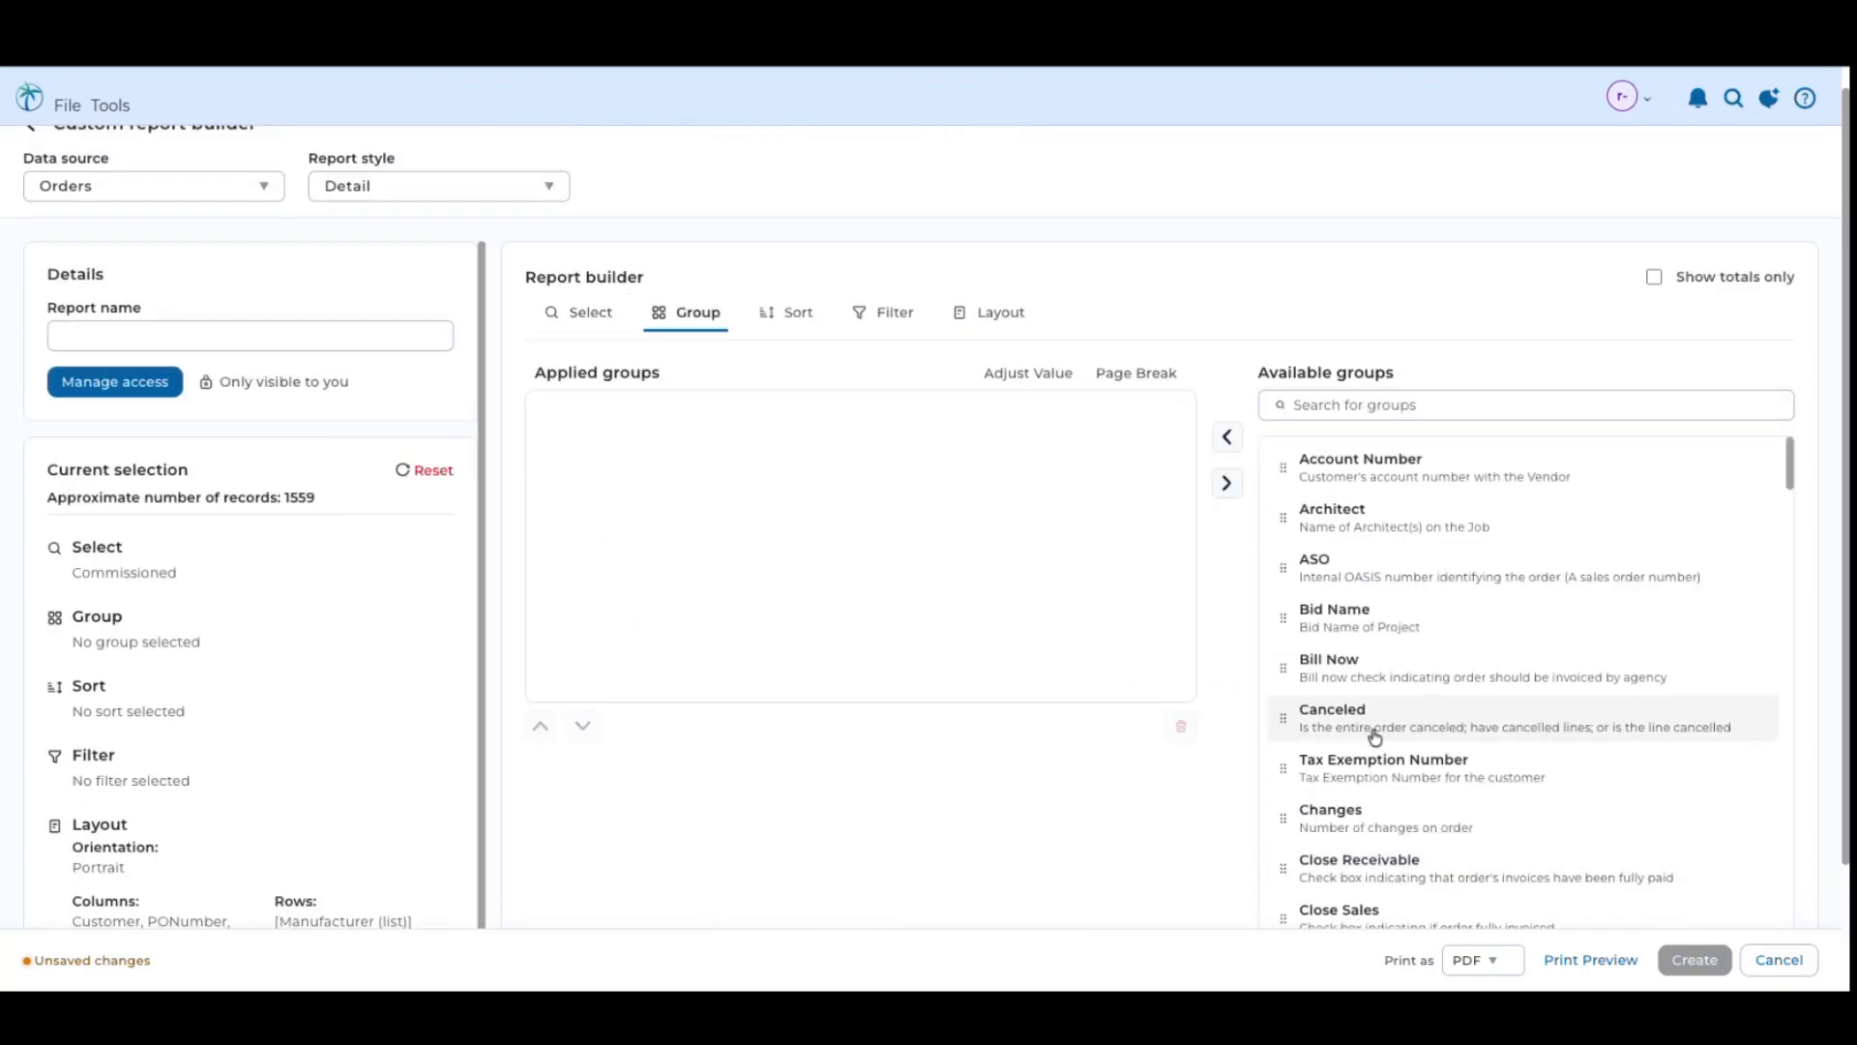
pyautogui.scroll(-3, 1371, 734)
pyautogui.scroll(-5, 1374, 735)
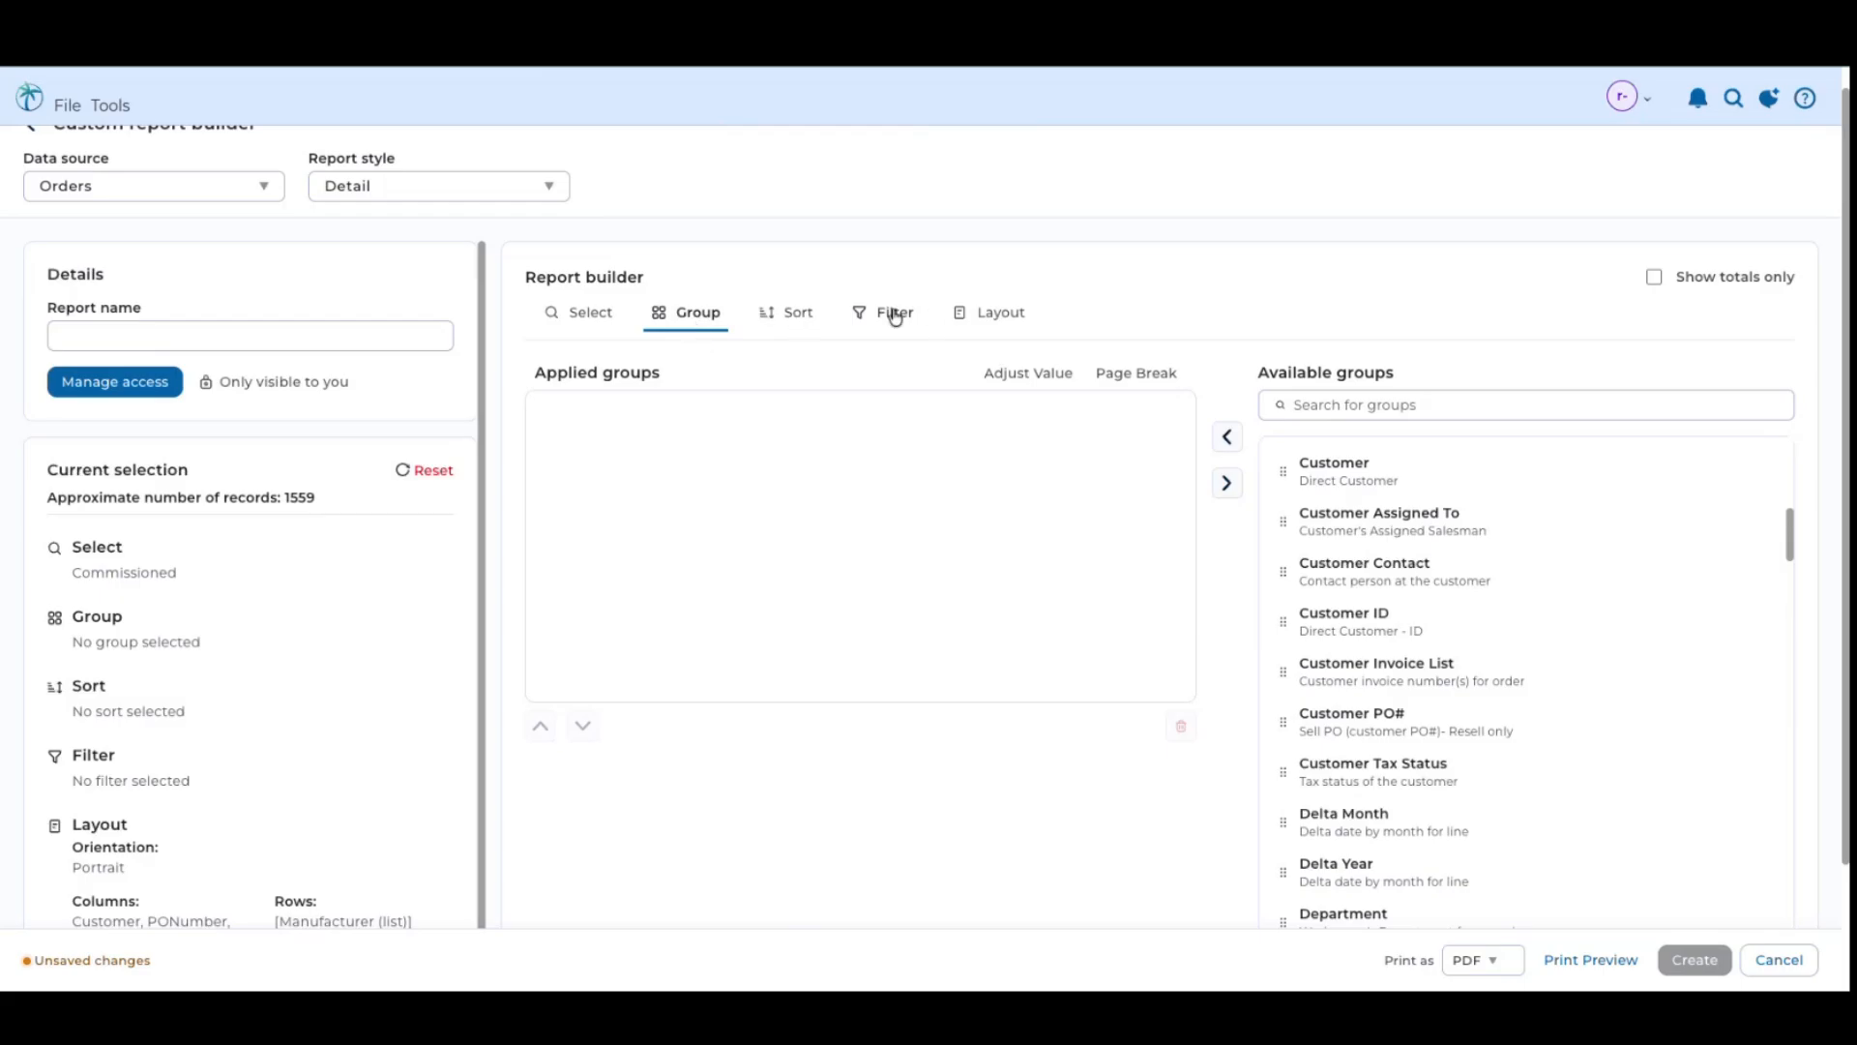
pyautogui.click(1007, 323)
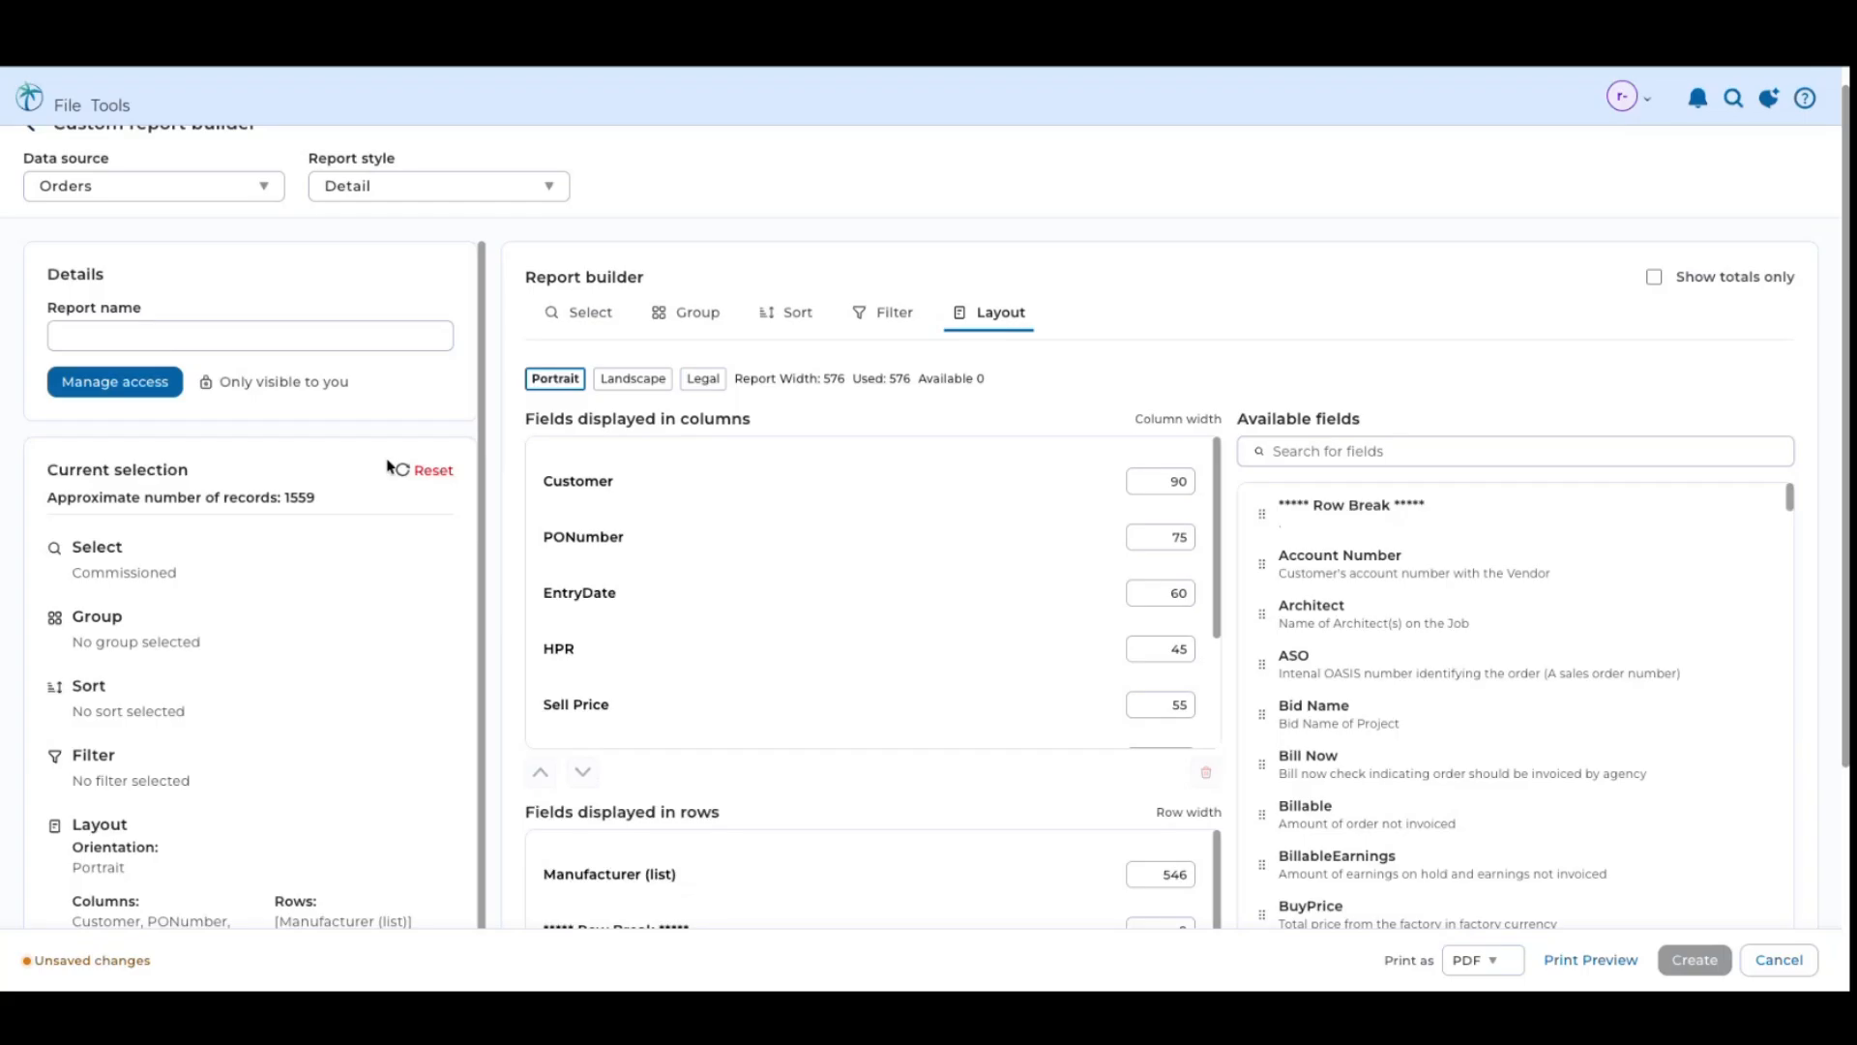
pyautogui.click(598, 329)
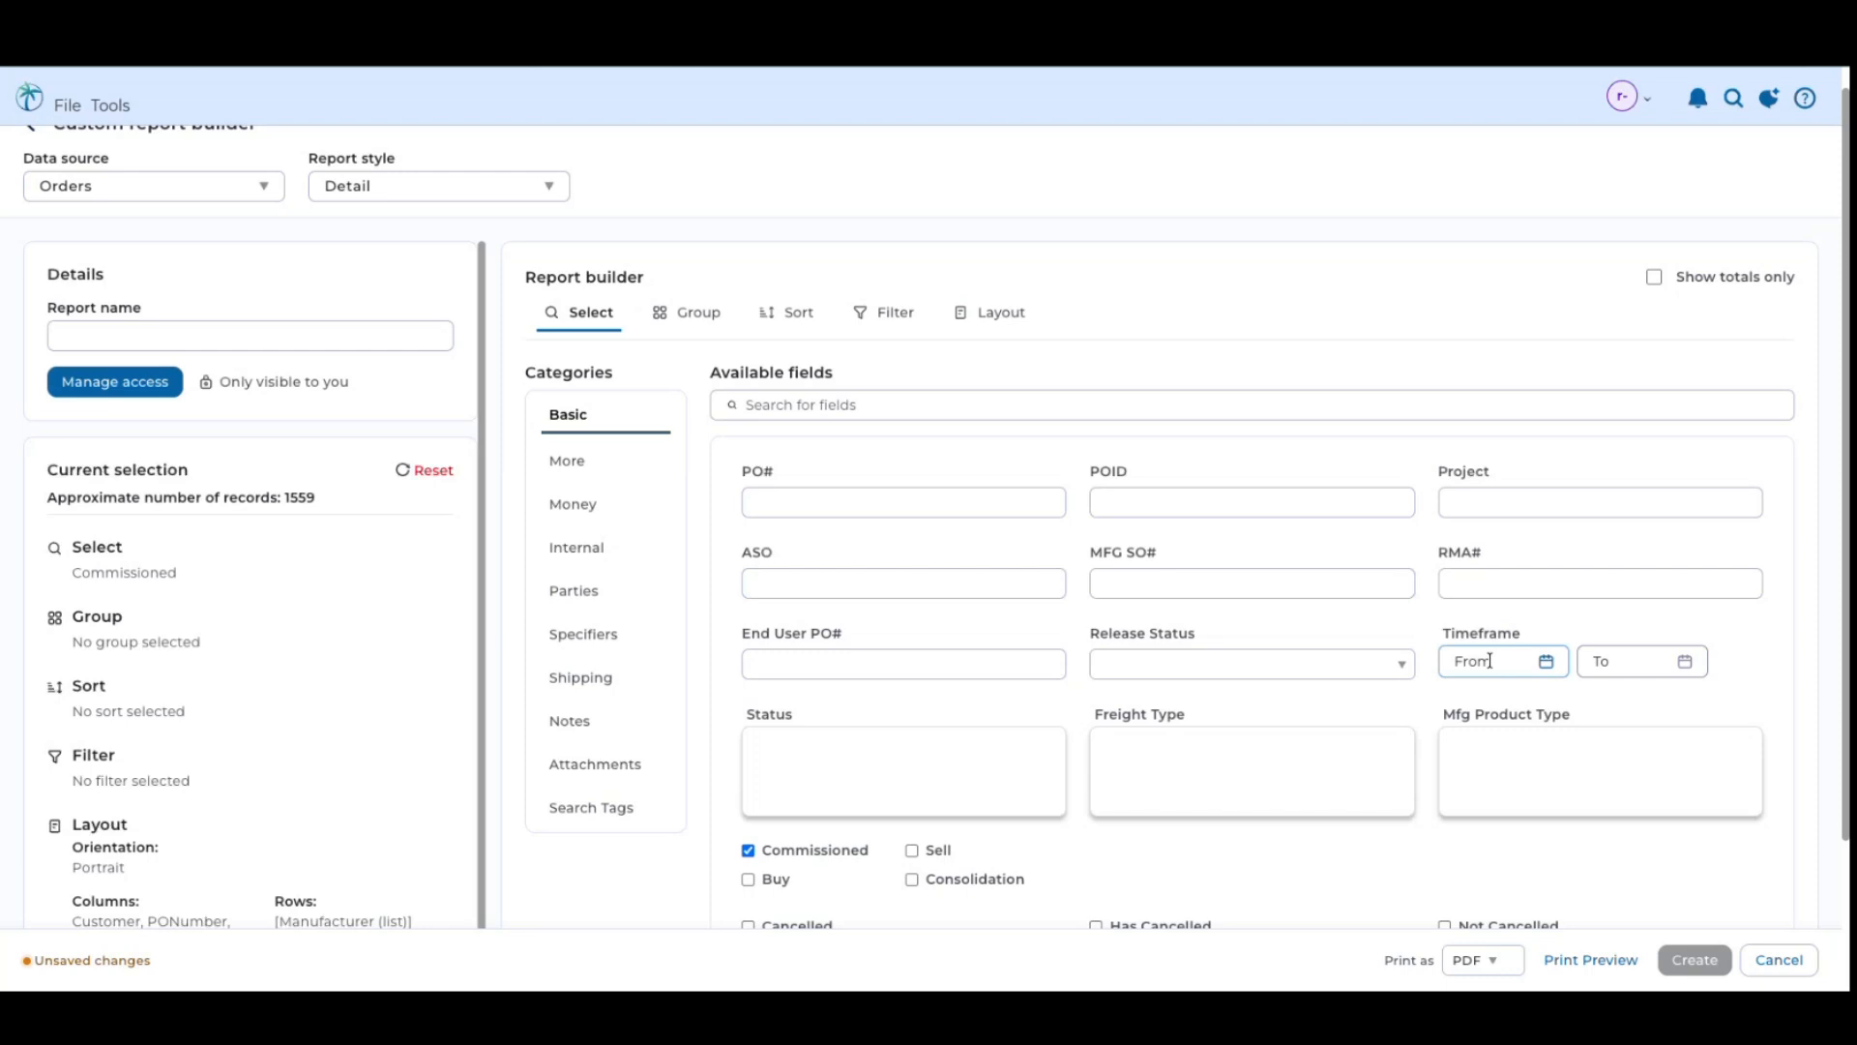
pyautogui.scroll(1, 465, 319)
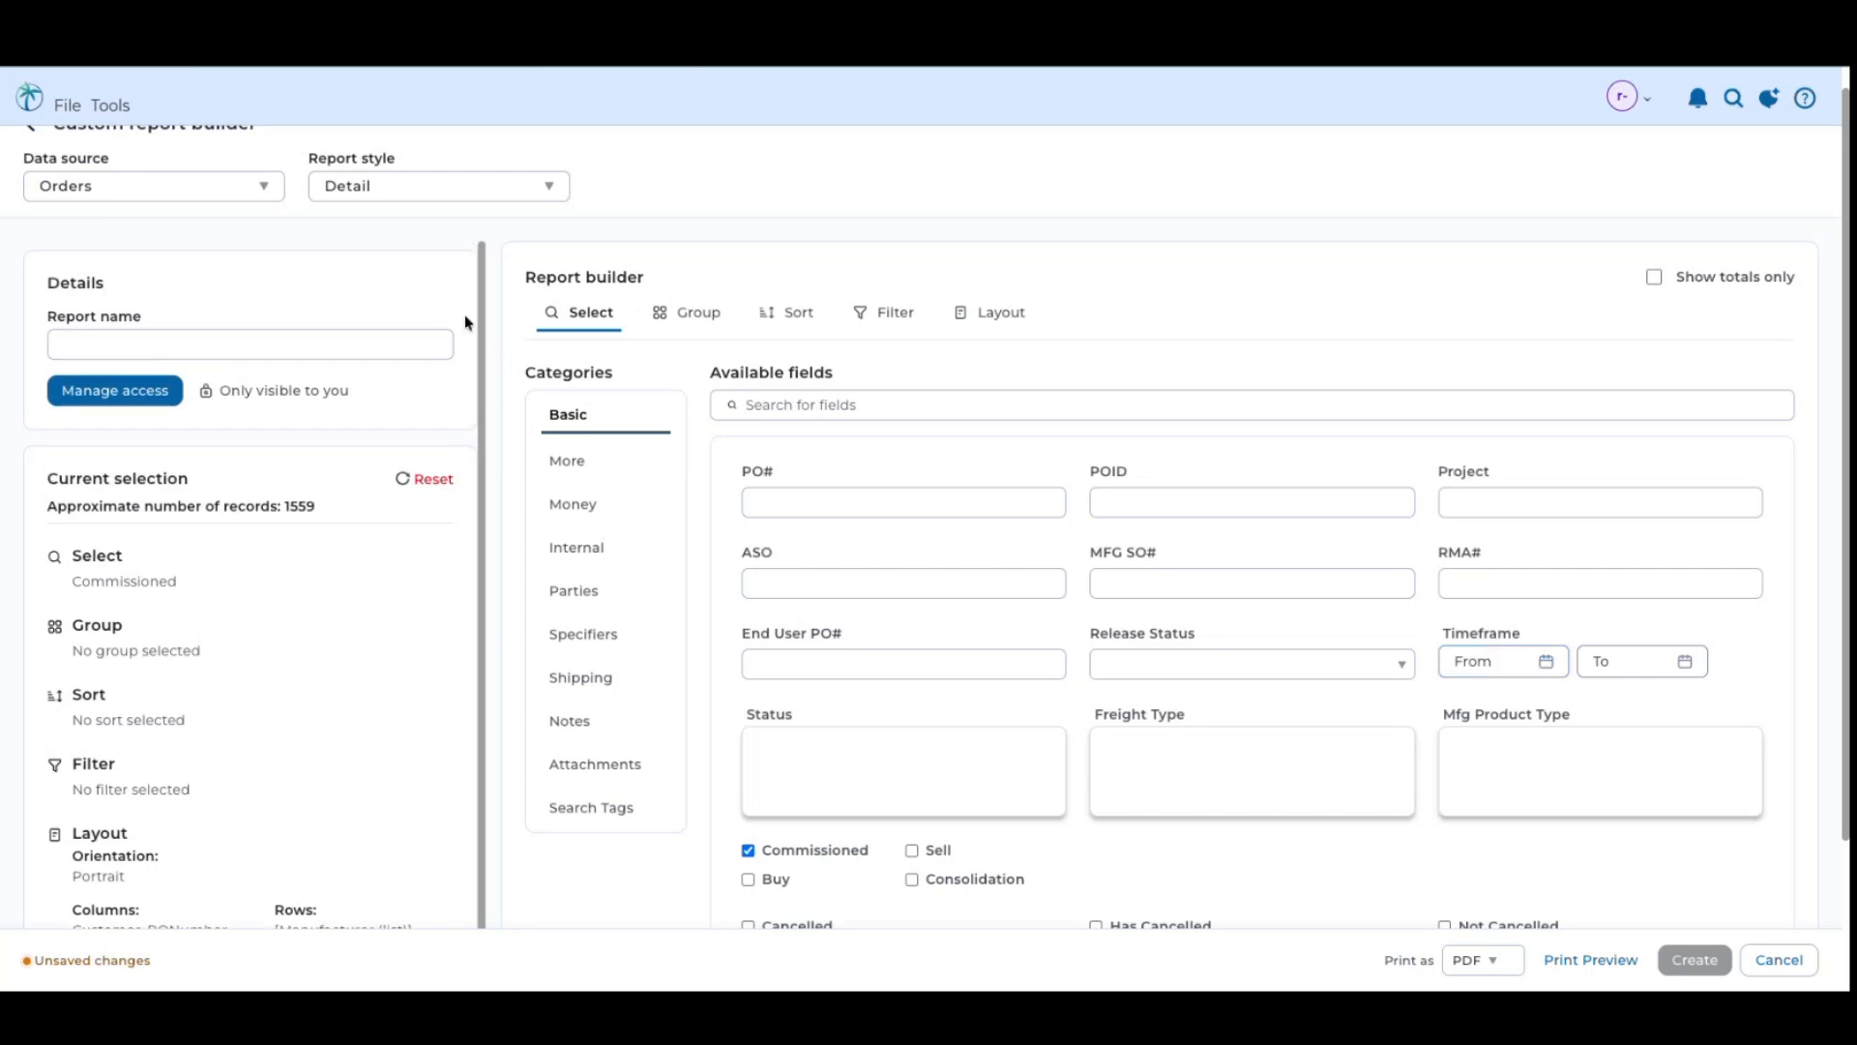
pyautogui.scroll(-1, 464, 316)
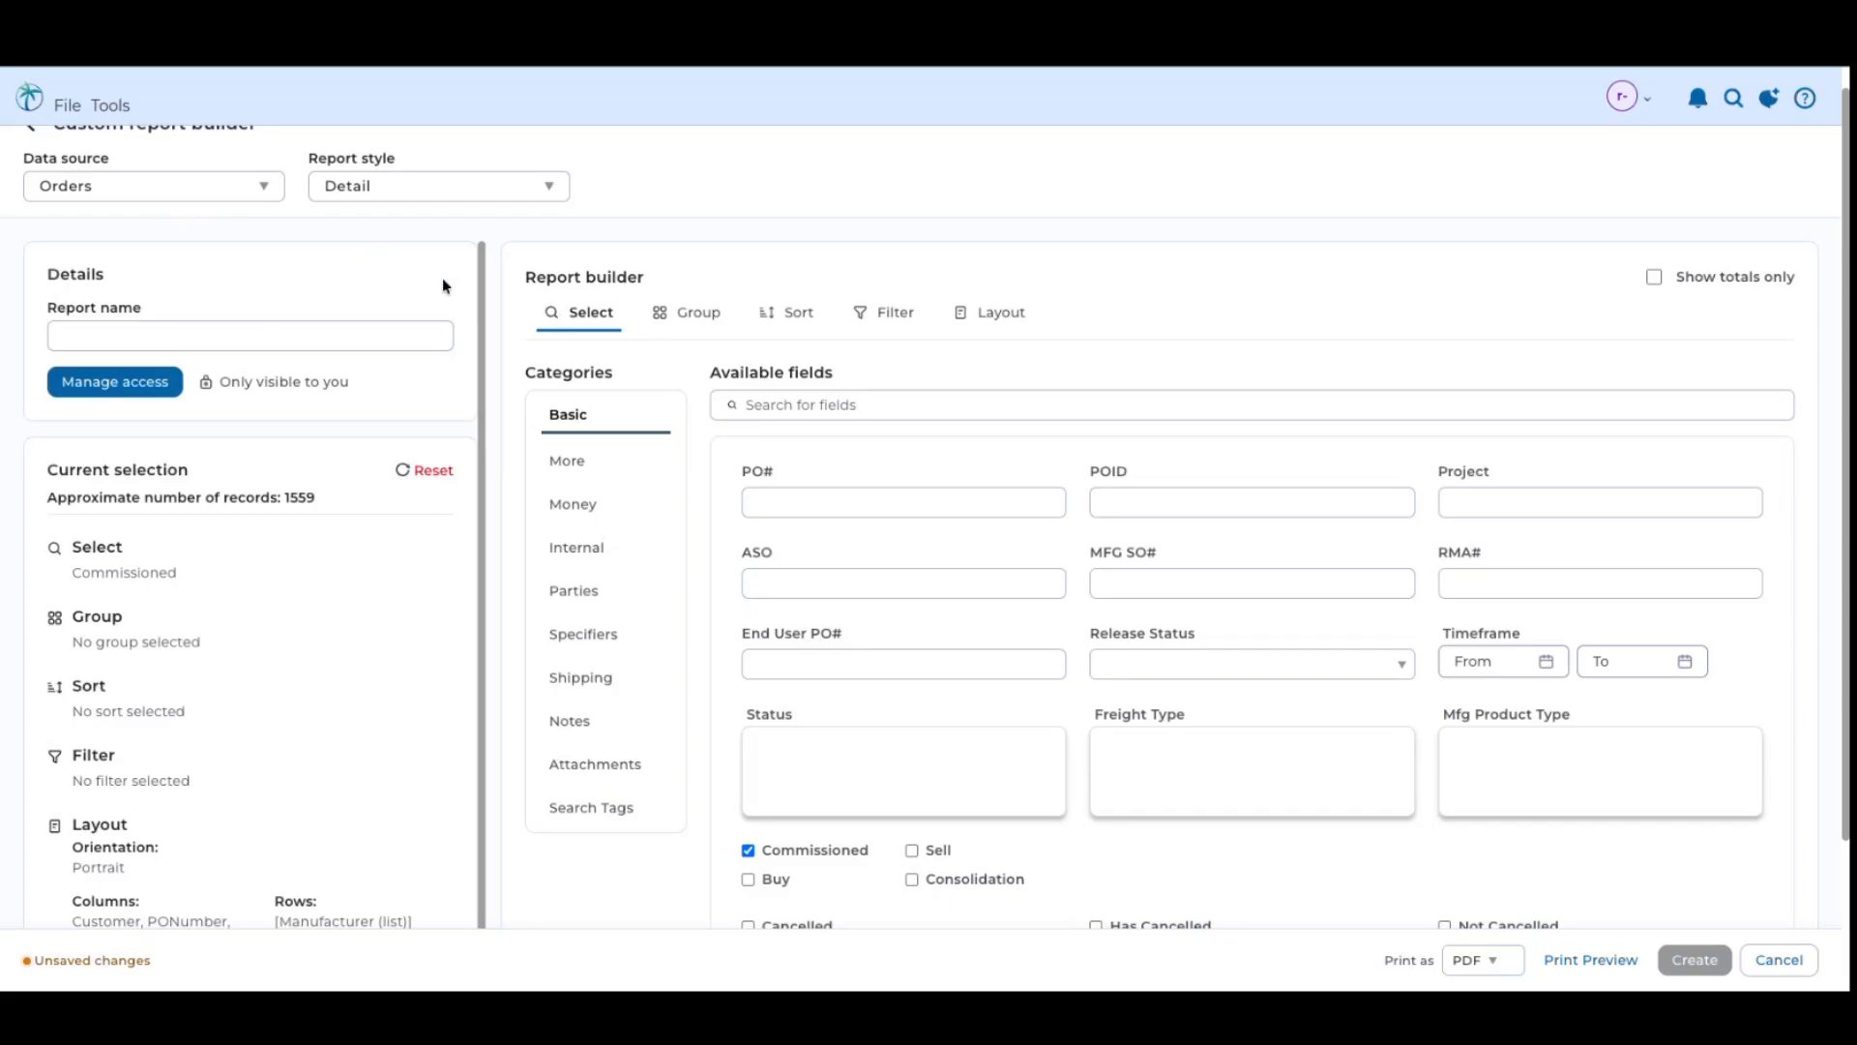
# Leave the unsaved order report, go to the Home page and open Scheduled Reports
pyautogui.click(27, 99)
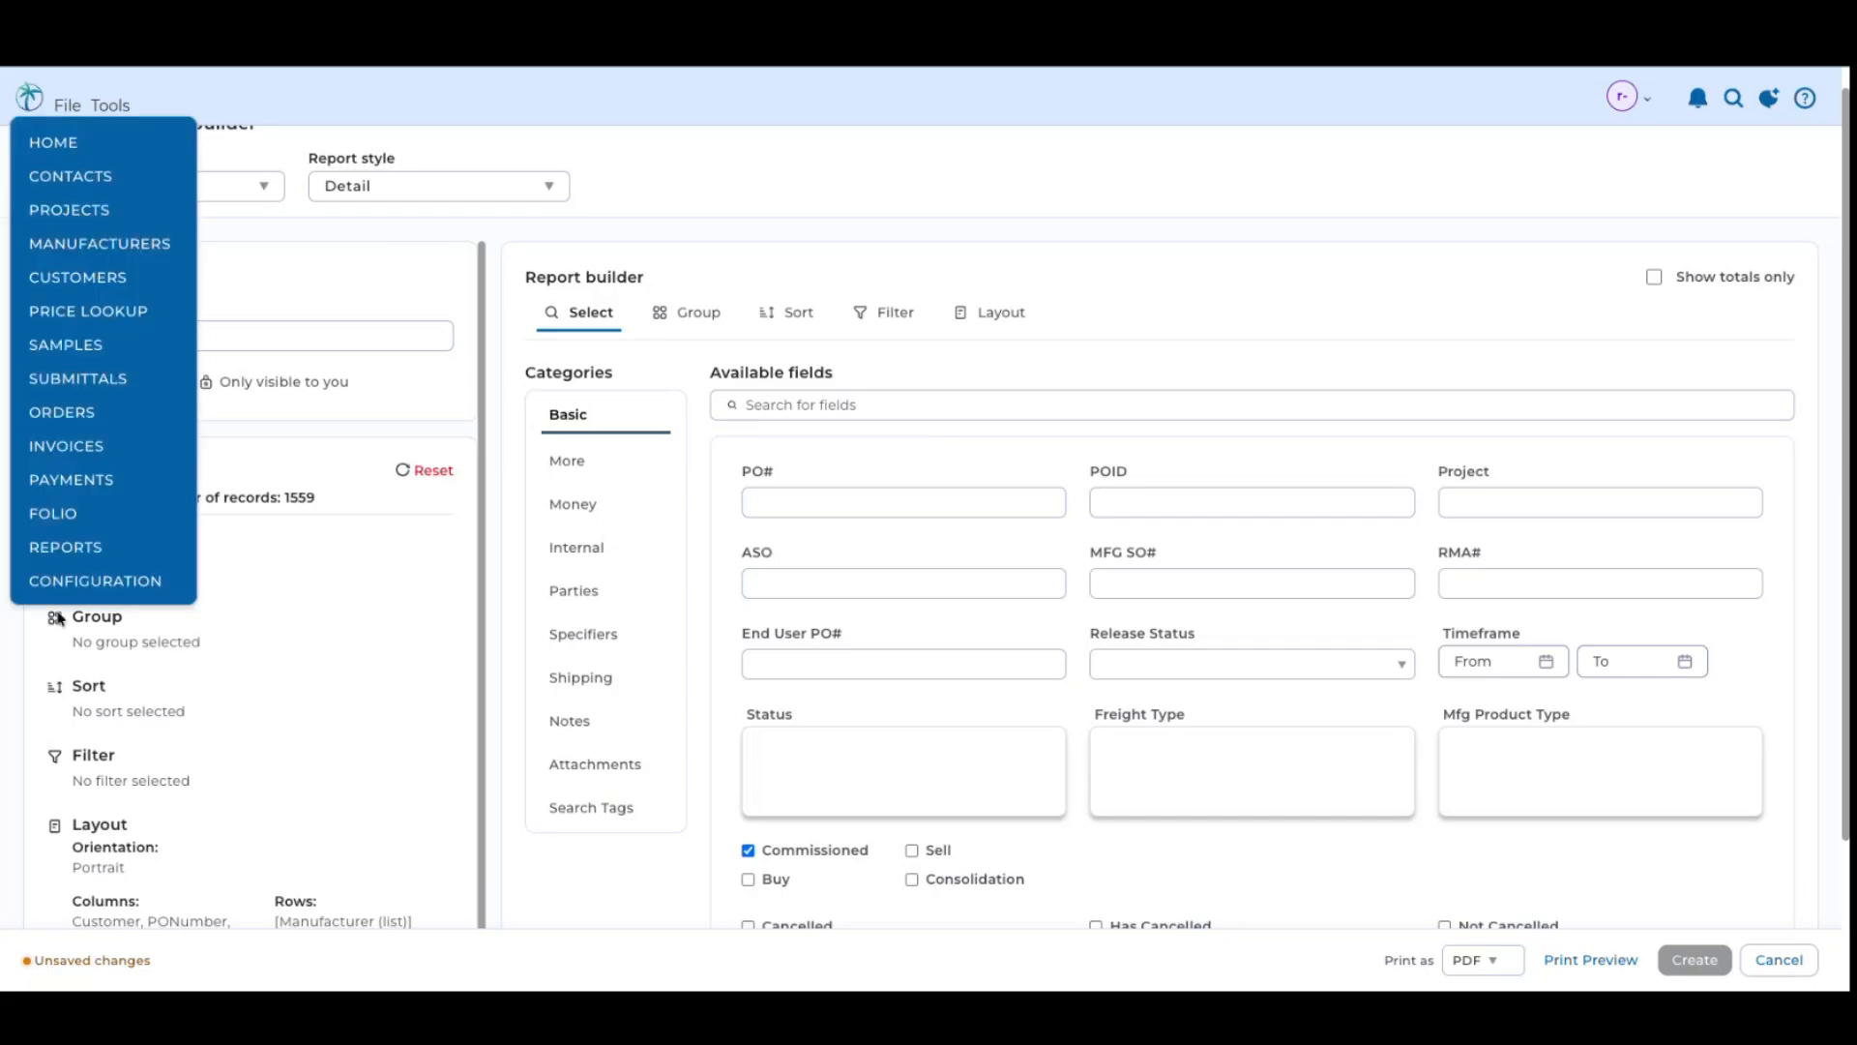
pyautogui.click(40, 548)
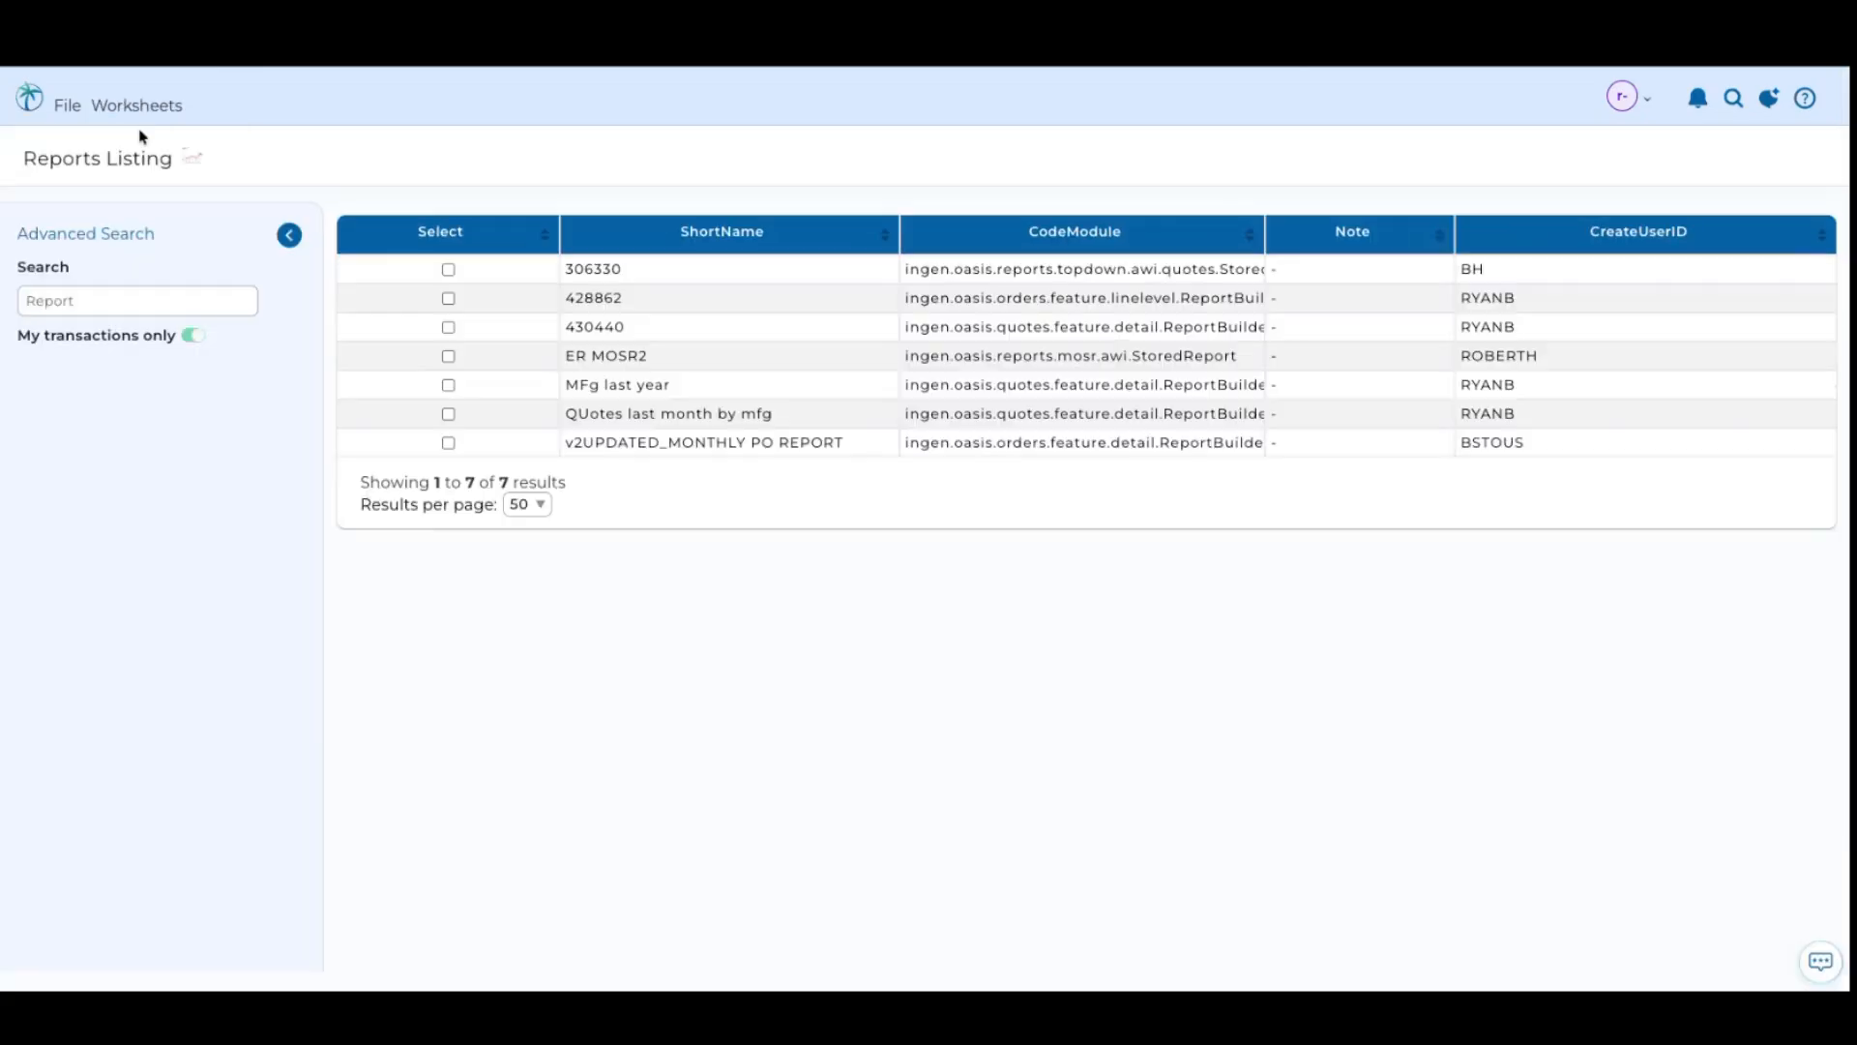
pyautogui.moveTo(92, 114)
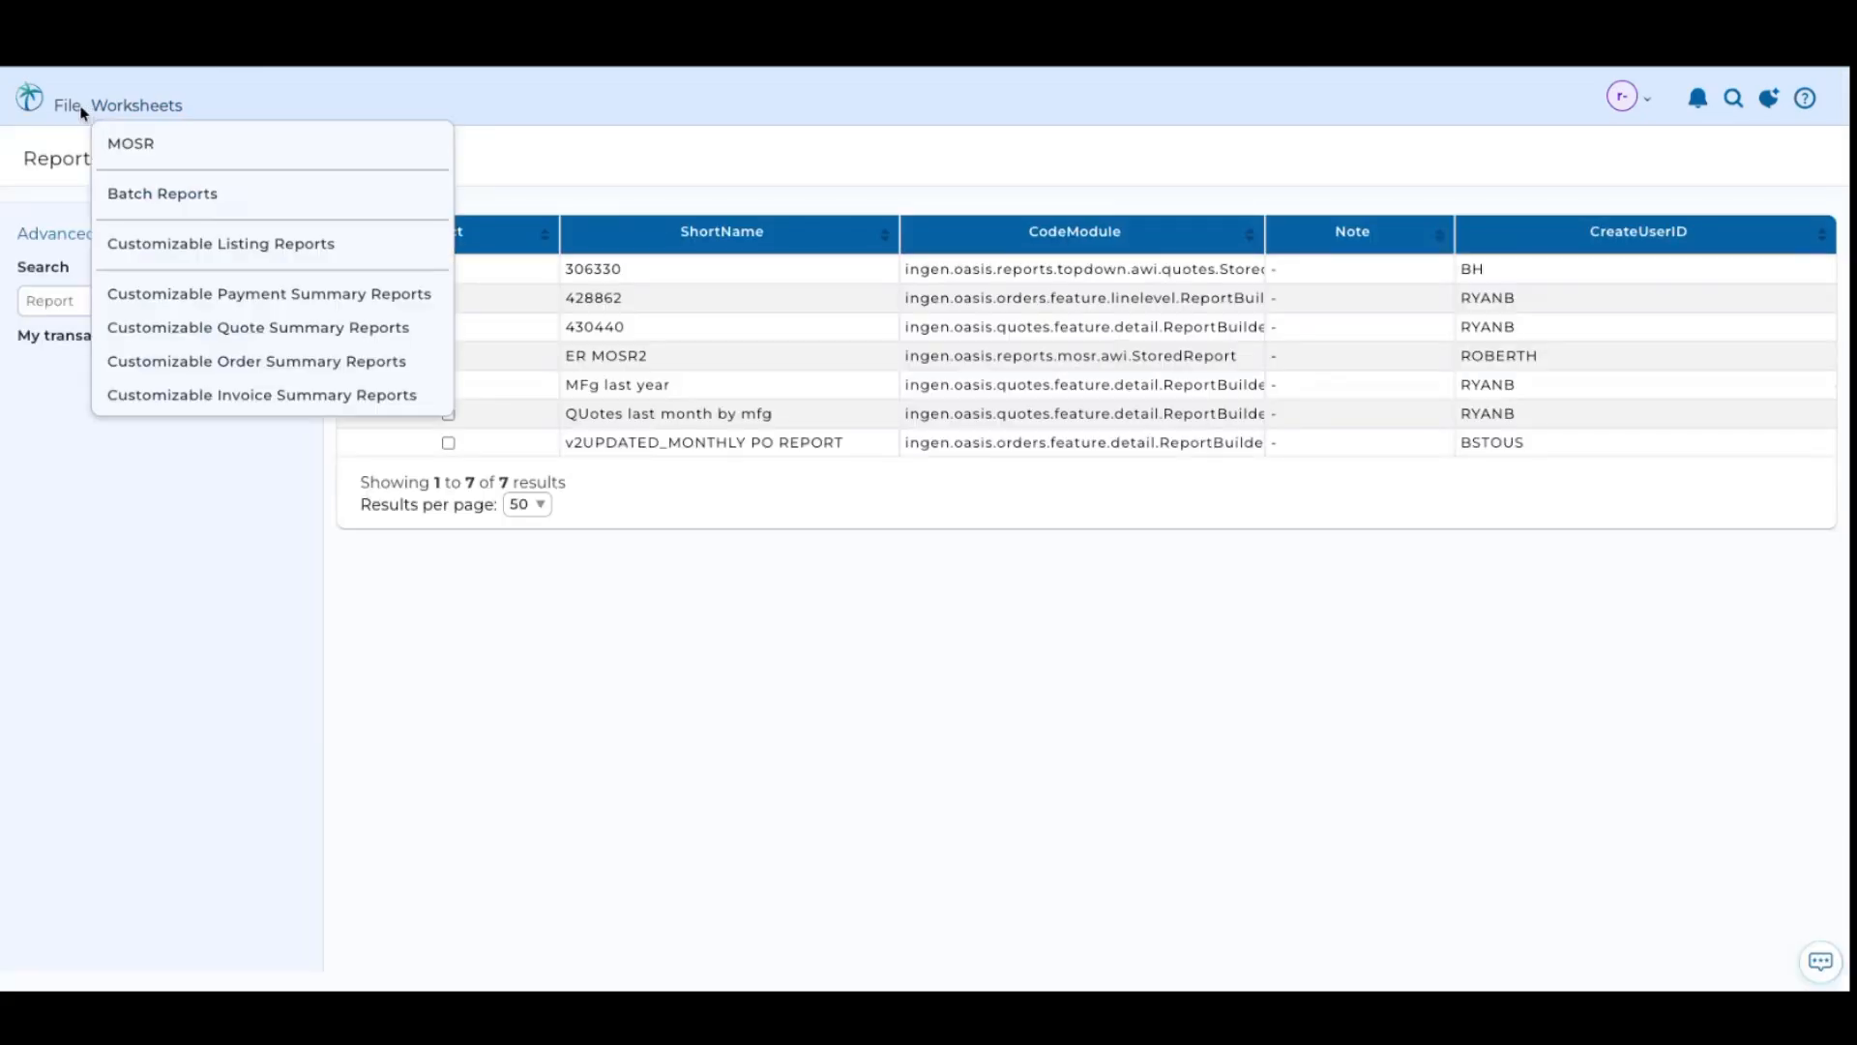
pyautogui.click(65, 111)
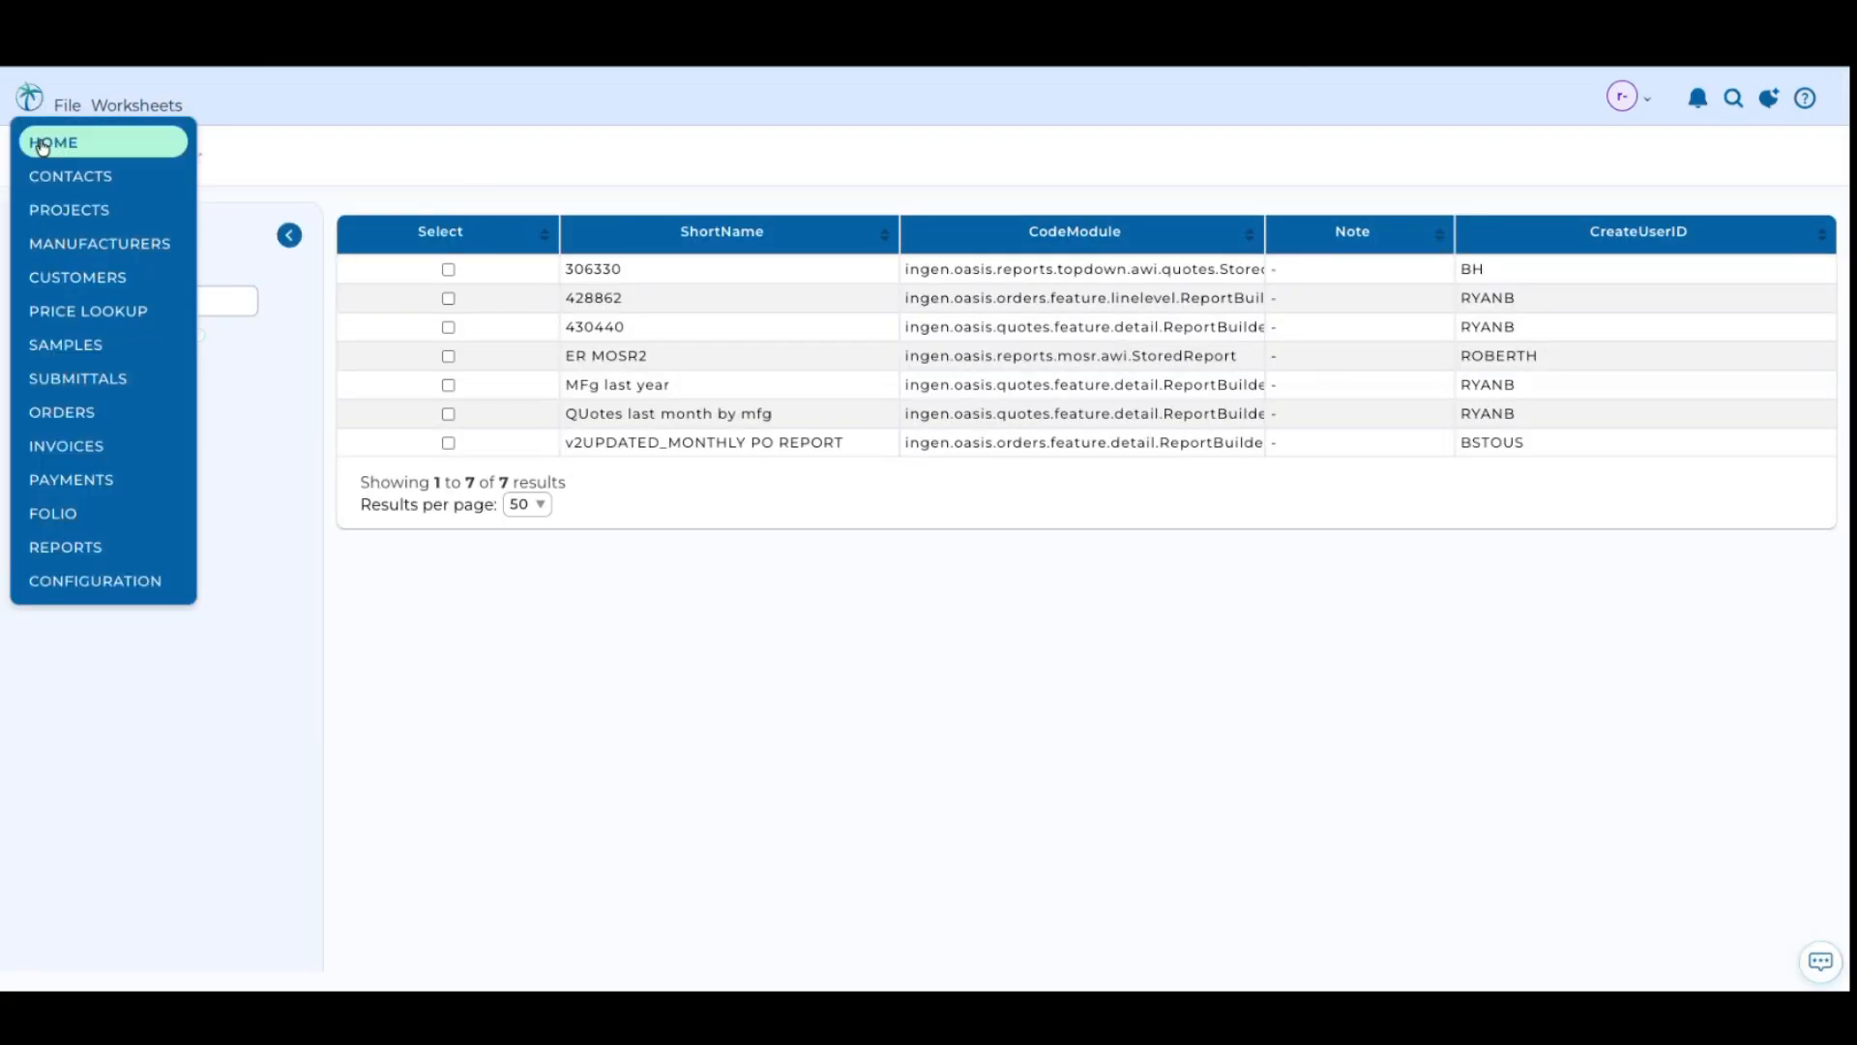
pyautogui.click(44, 145)
pyautogui.moveTo(121, 116)
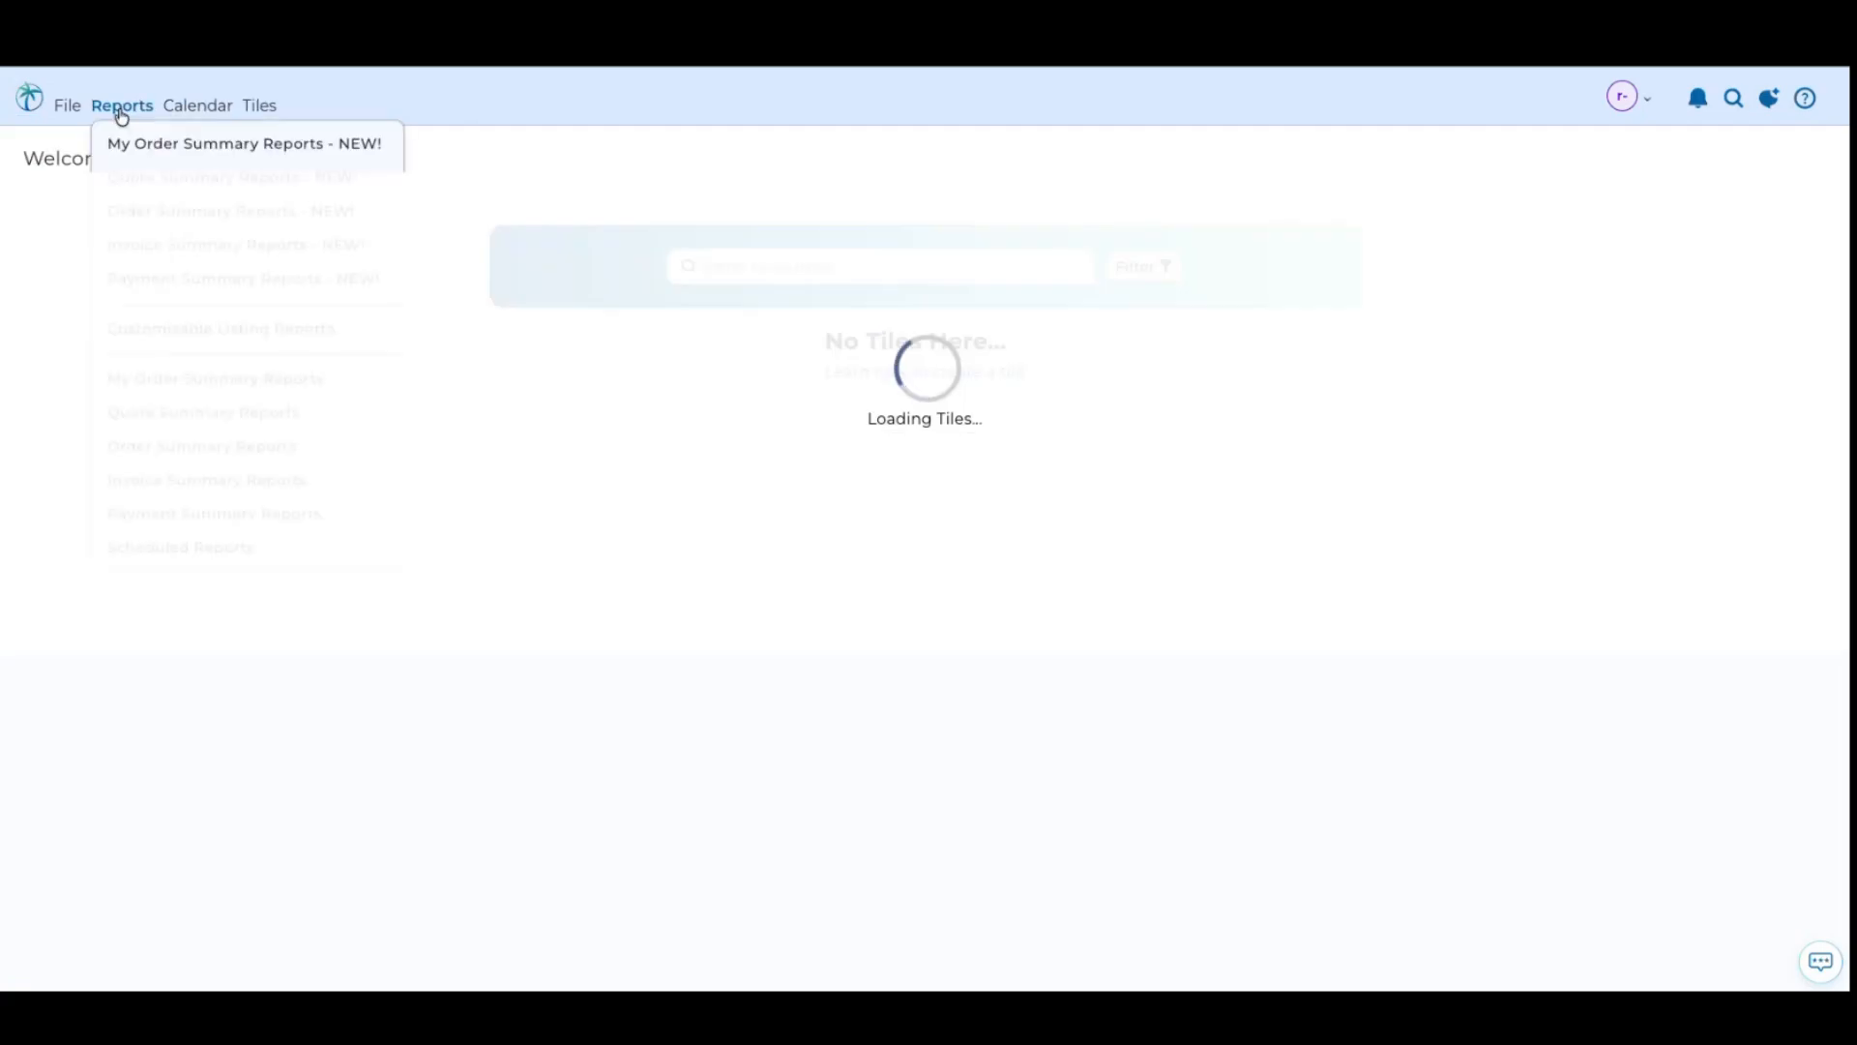
pyautogui.click(187, 550)
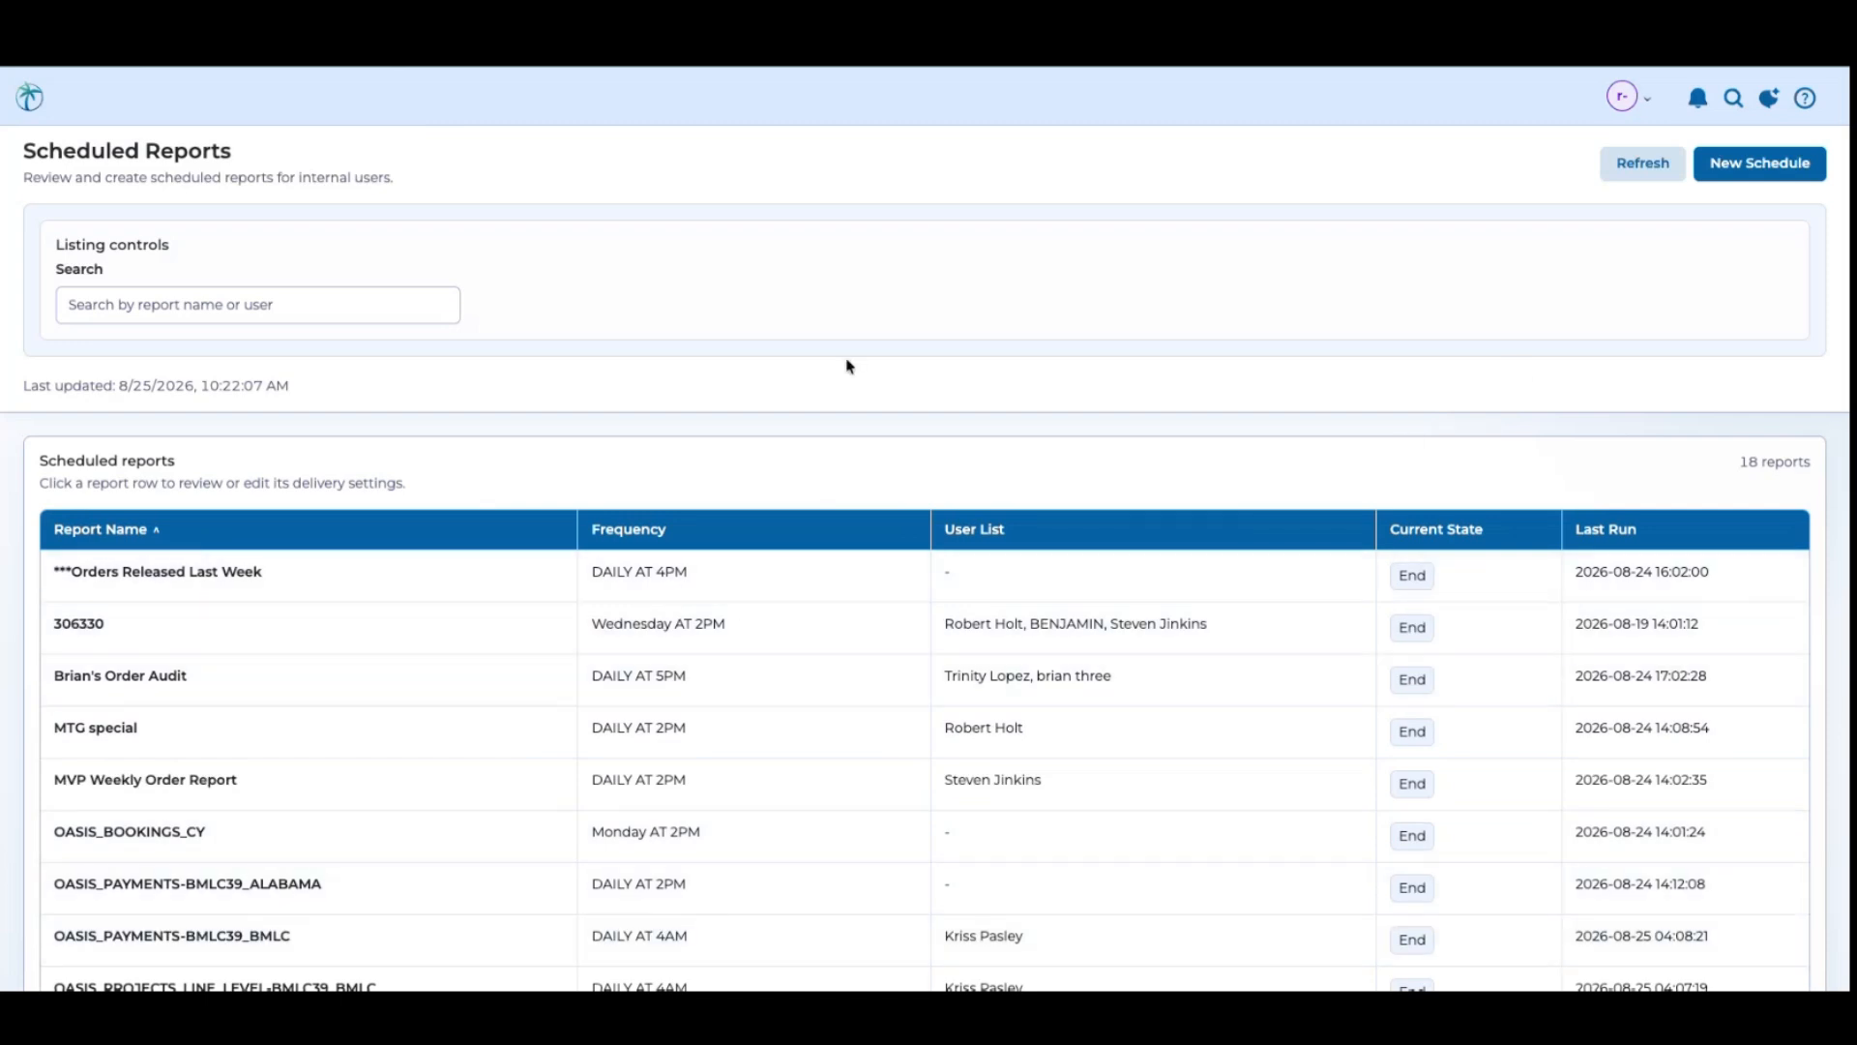
# Start a new schedule for the report "QUotes last month by mfg" and keep PDF as its output format
pyautogui.click(1737, 180)
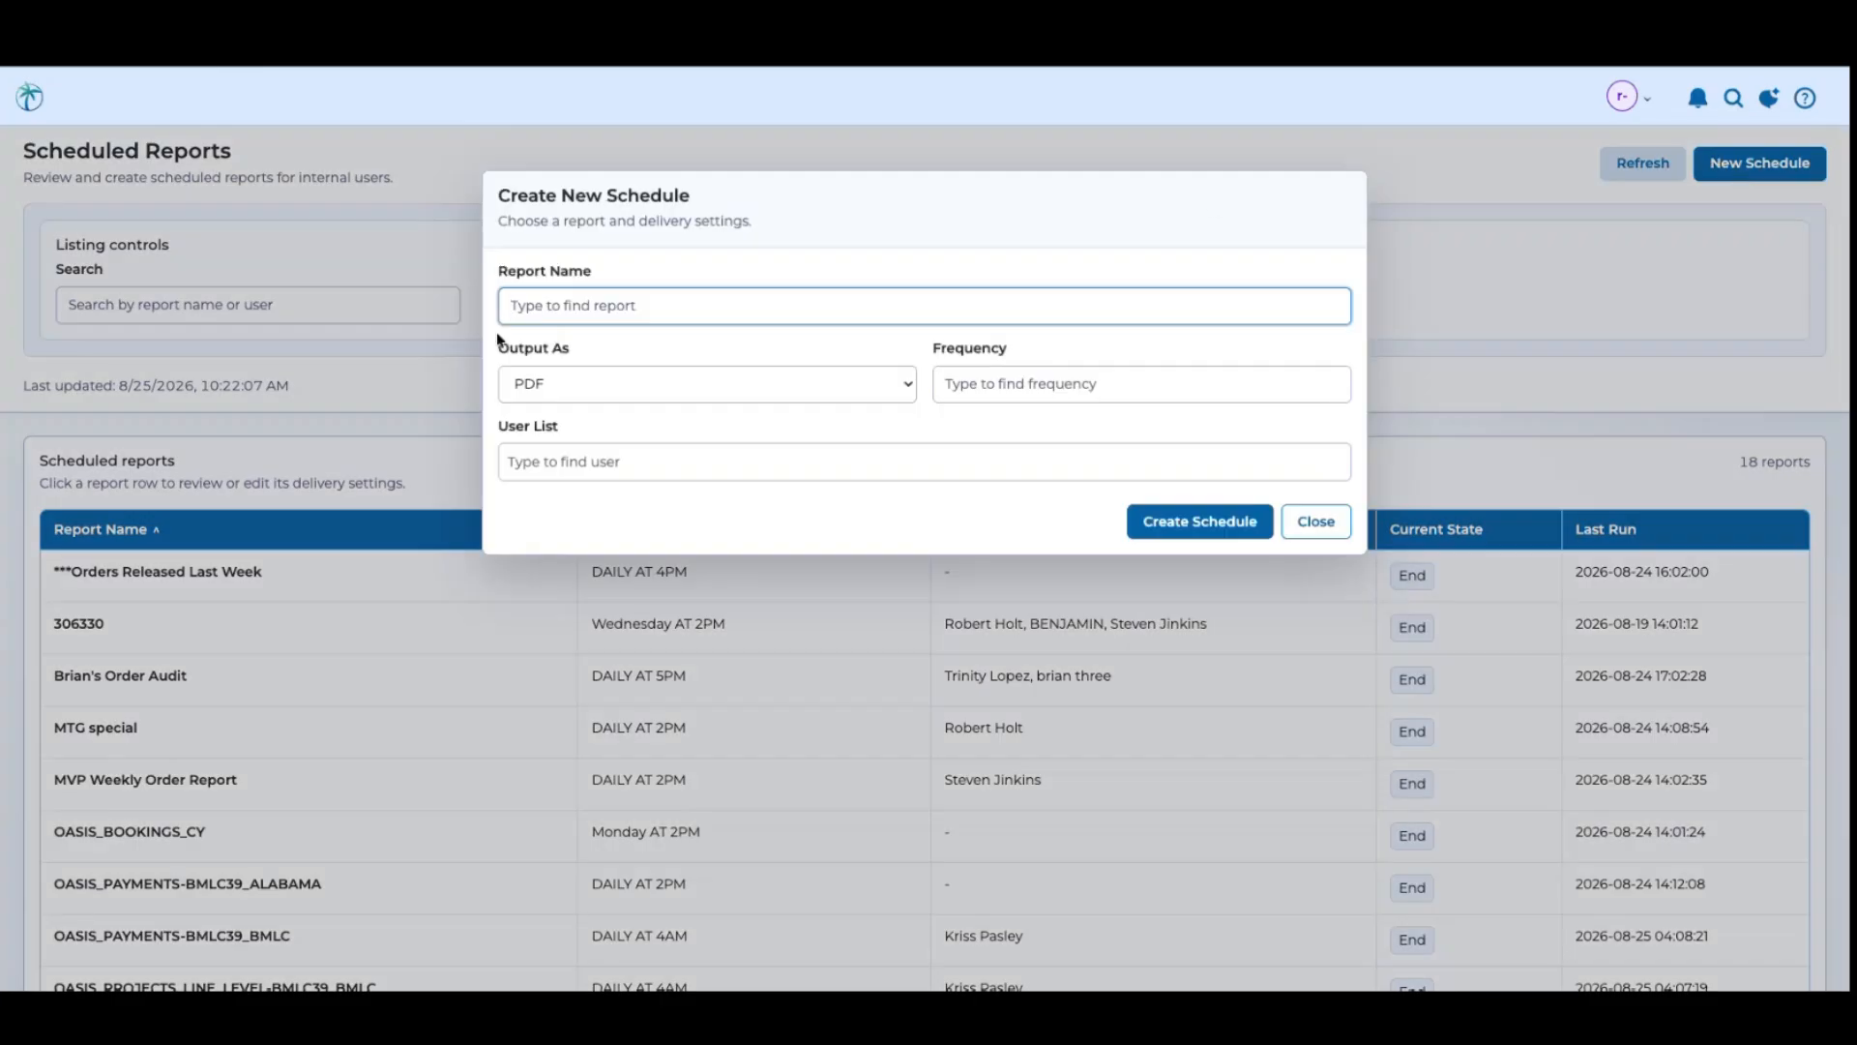
pyautogui.write('quo')
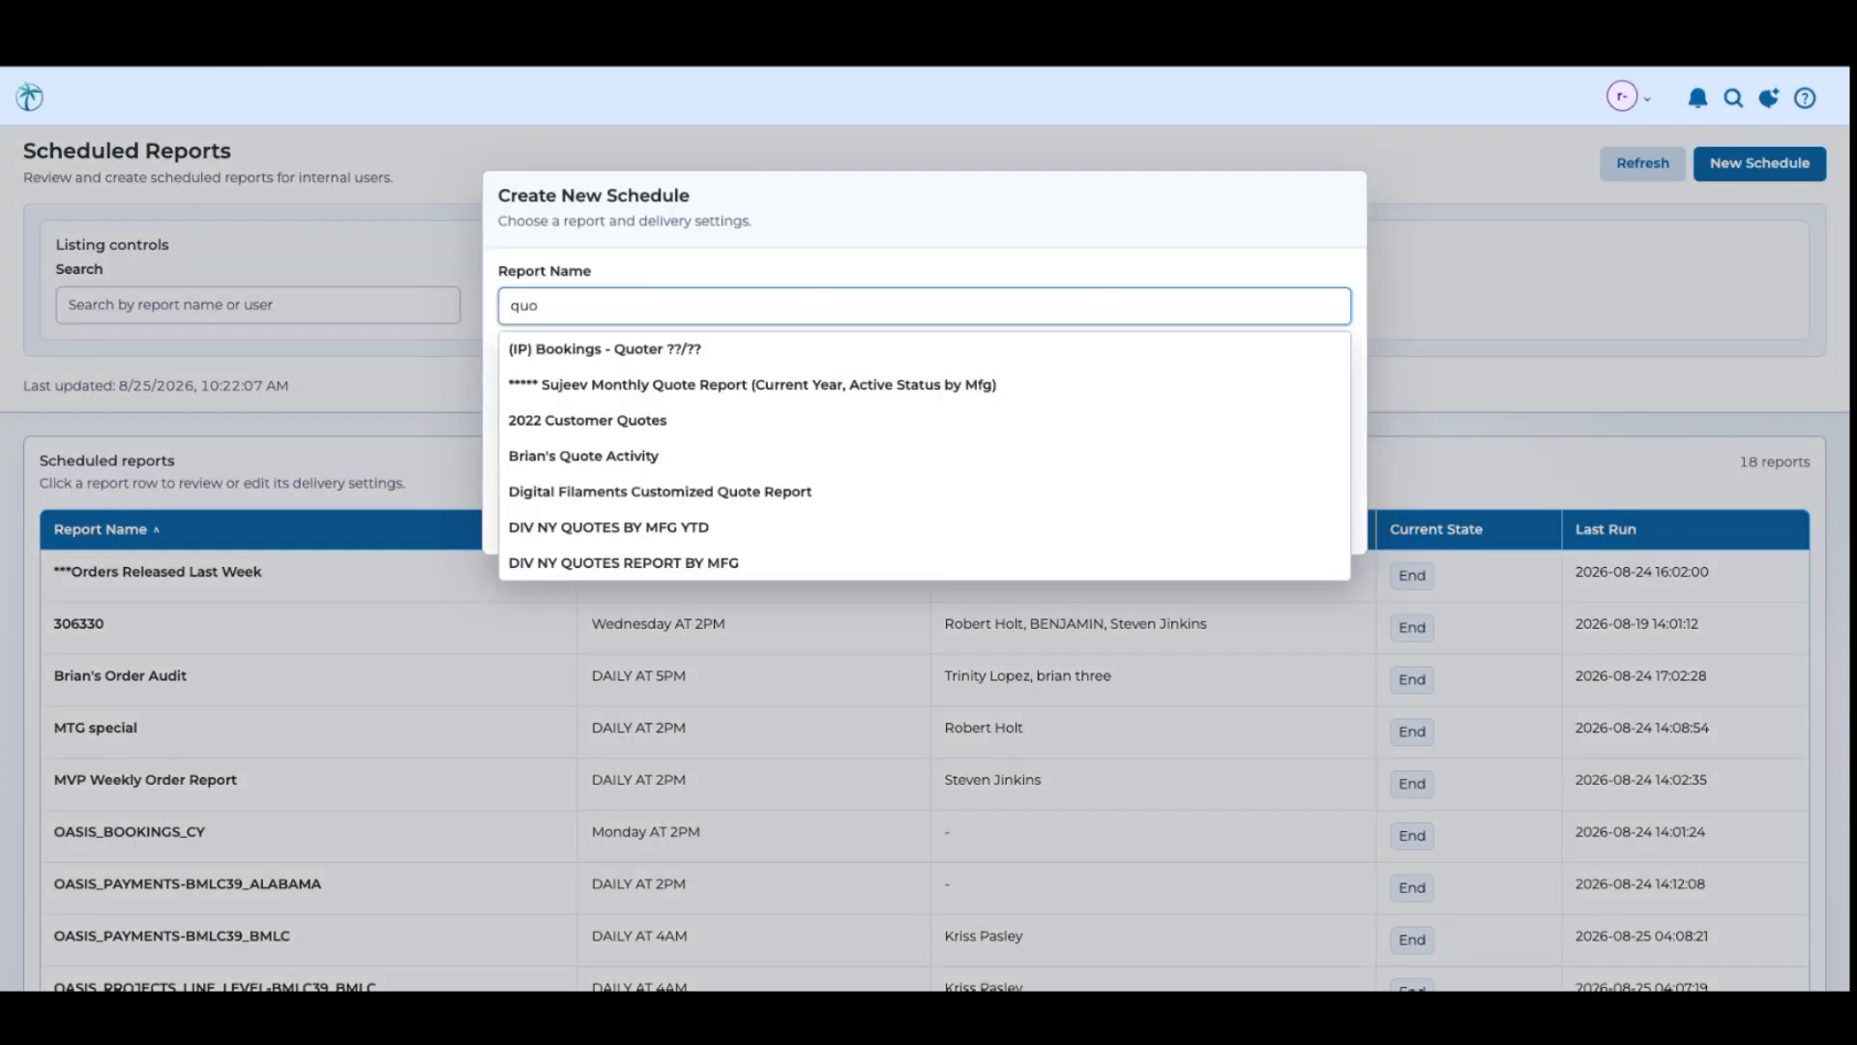
pyautogui.write('tes')
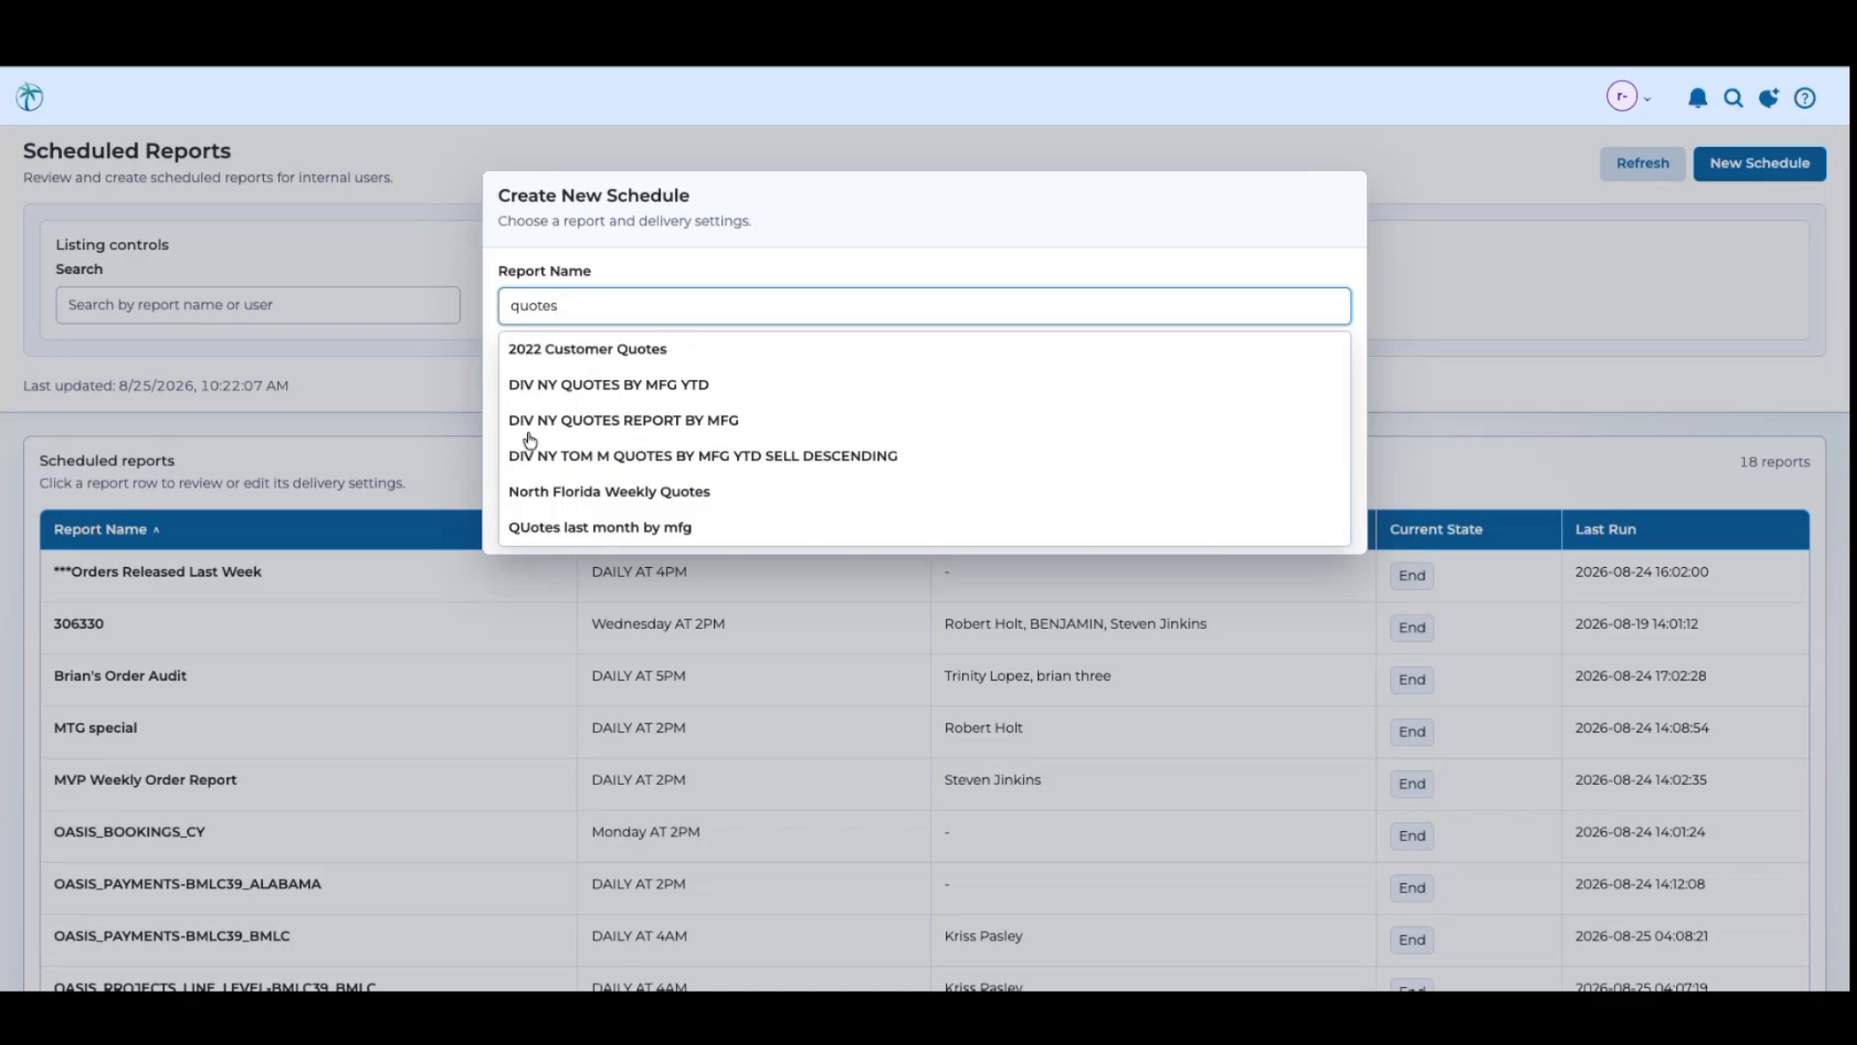
pyautogui.click(611, 528)
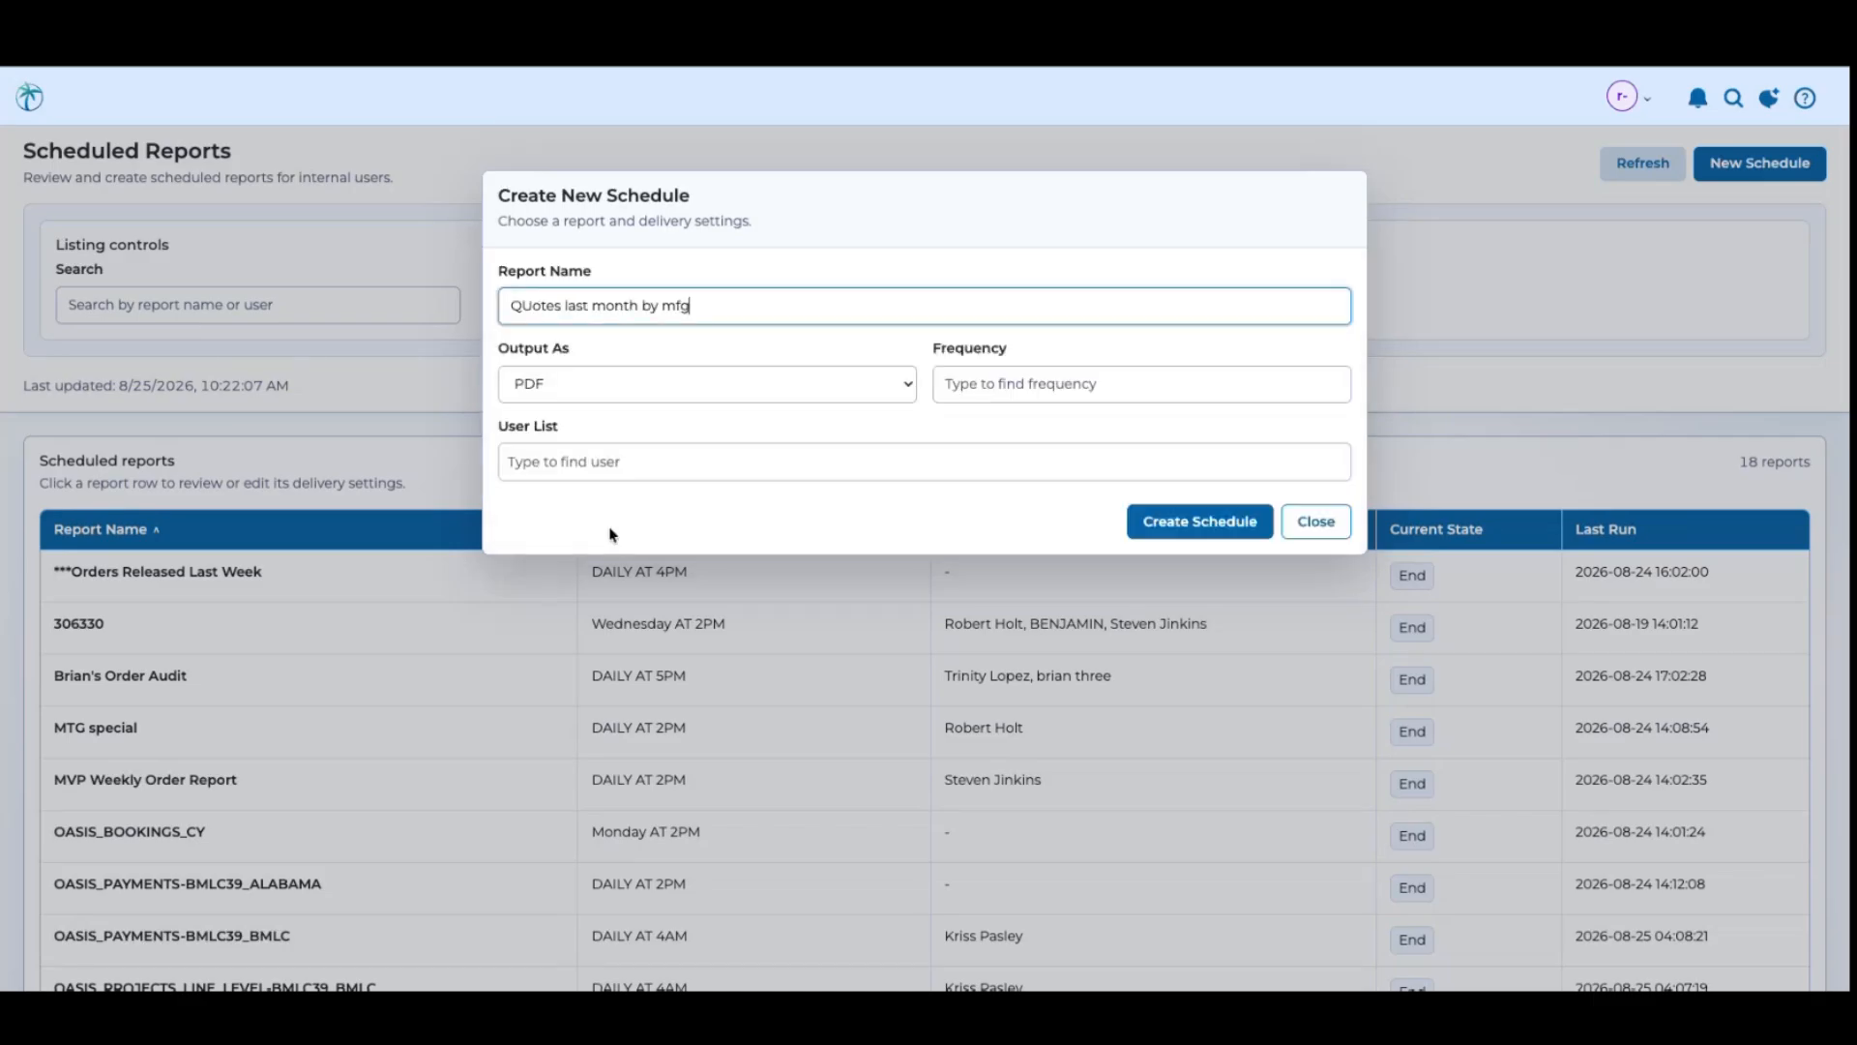
pyautogui.click(855, 379)
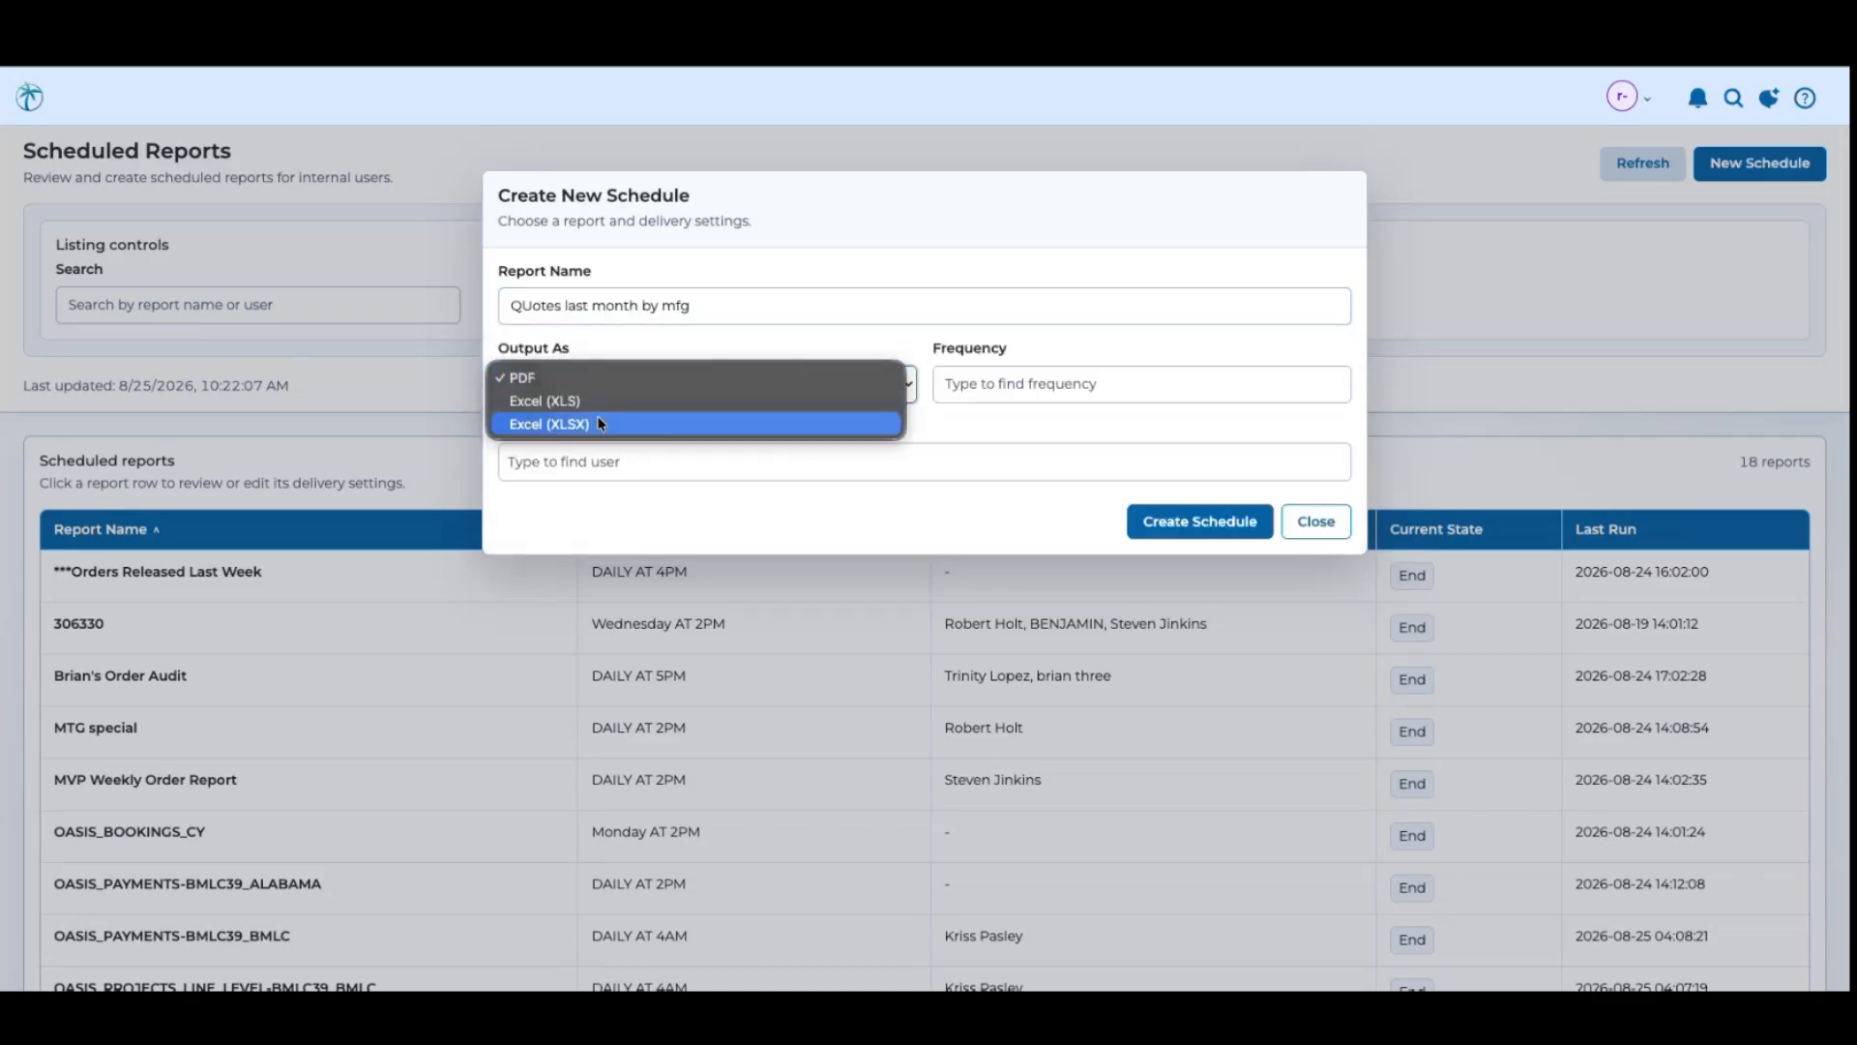
pyautogui.click(691, 339)
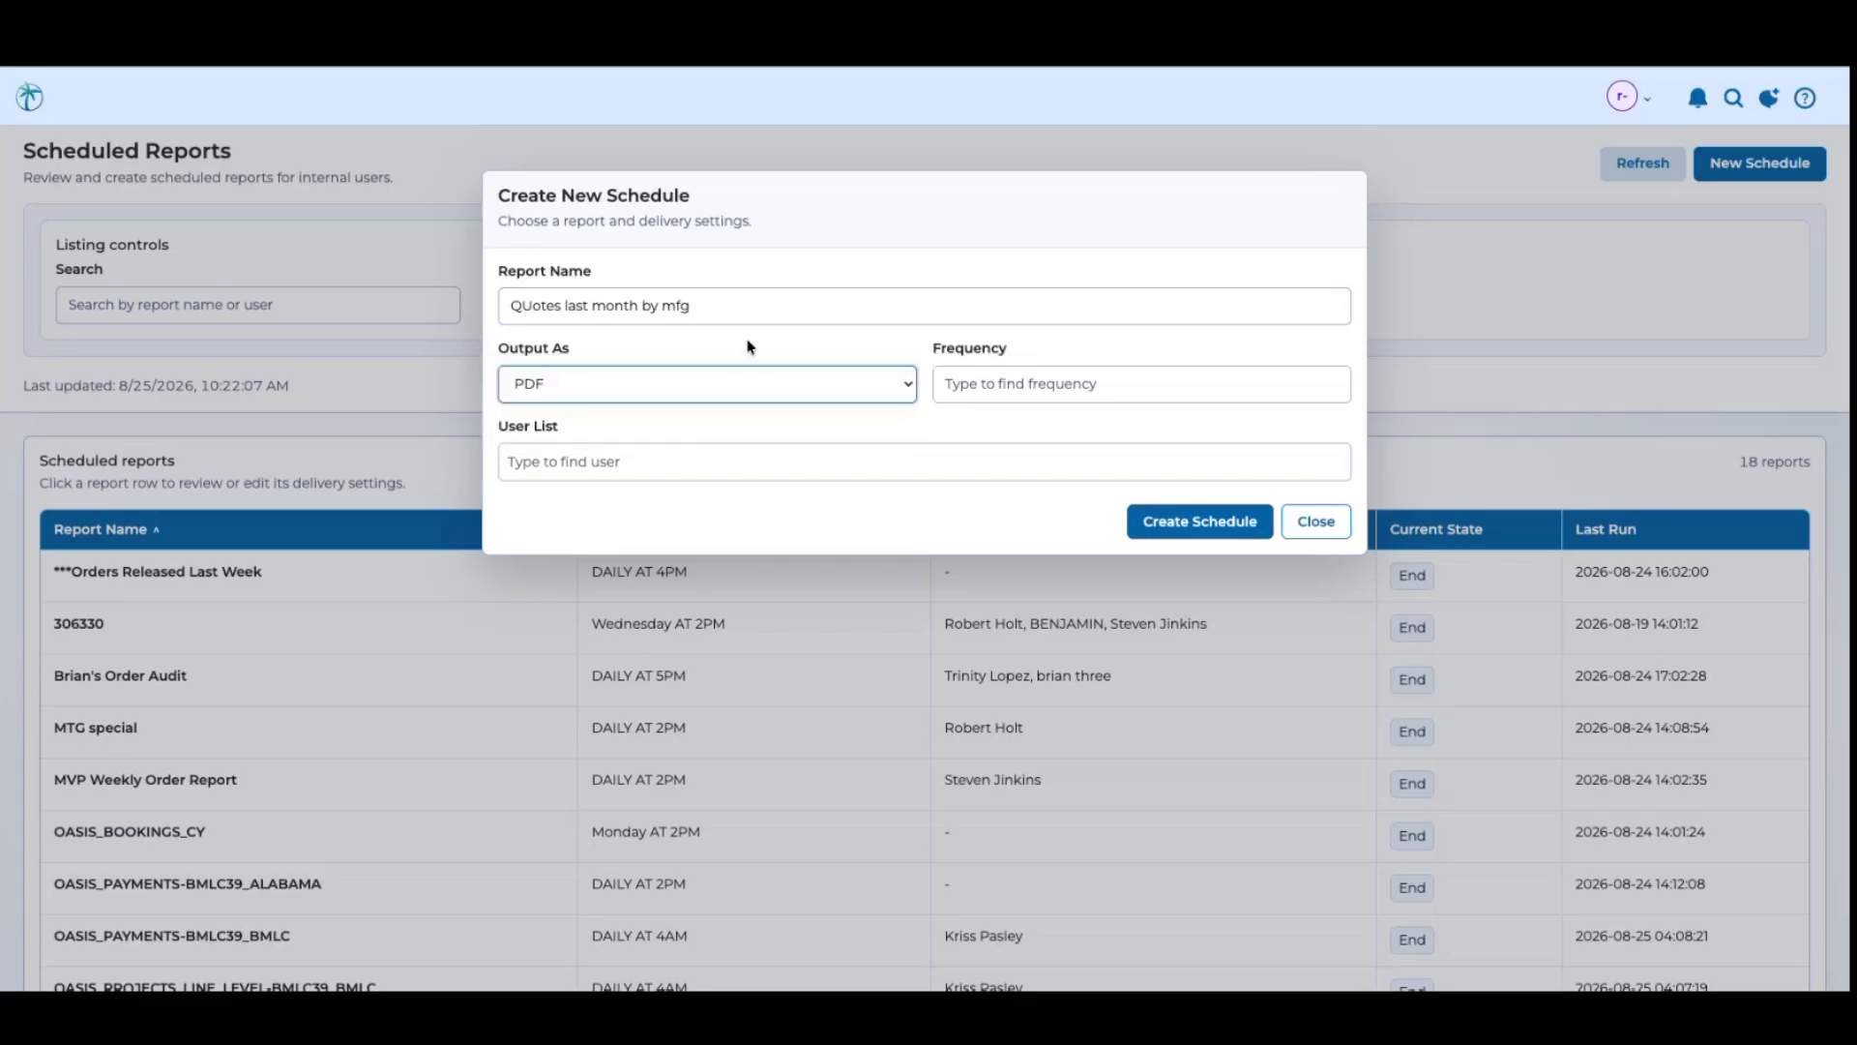
# Set the new schedule's frequency to DAILY AT 4AM
pyautogui.click(997, 384)
pyautogui.scroll(-4, 1009, 592)
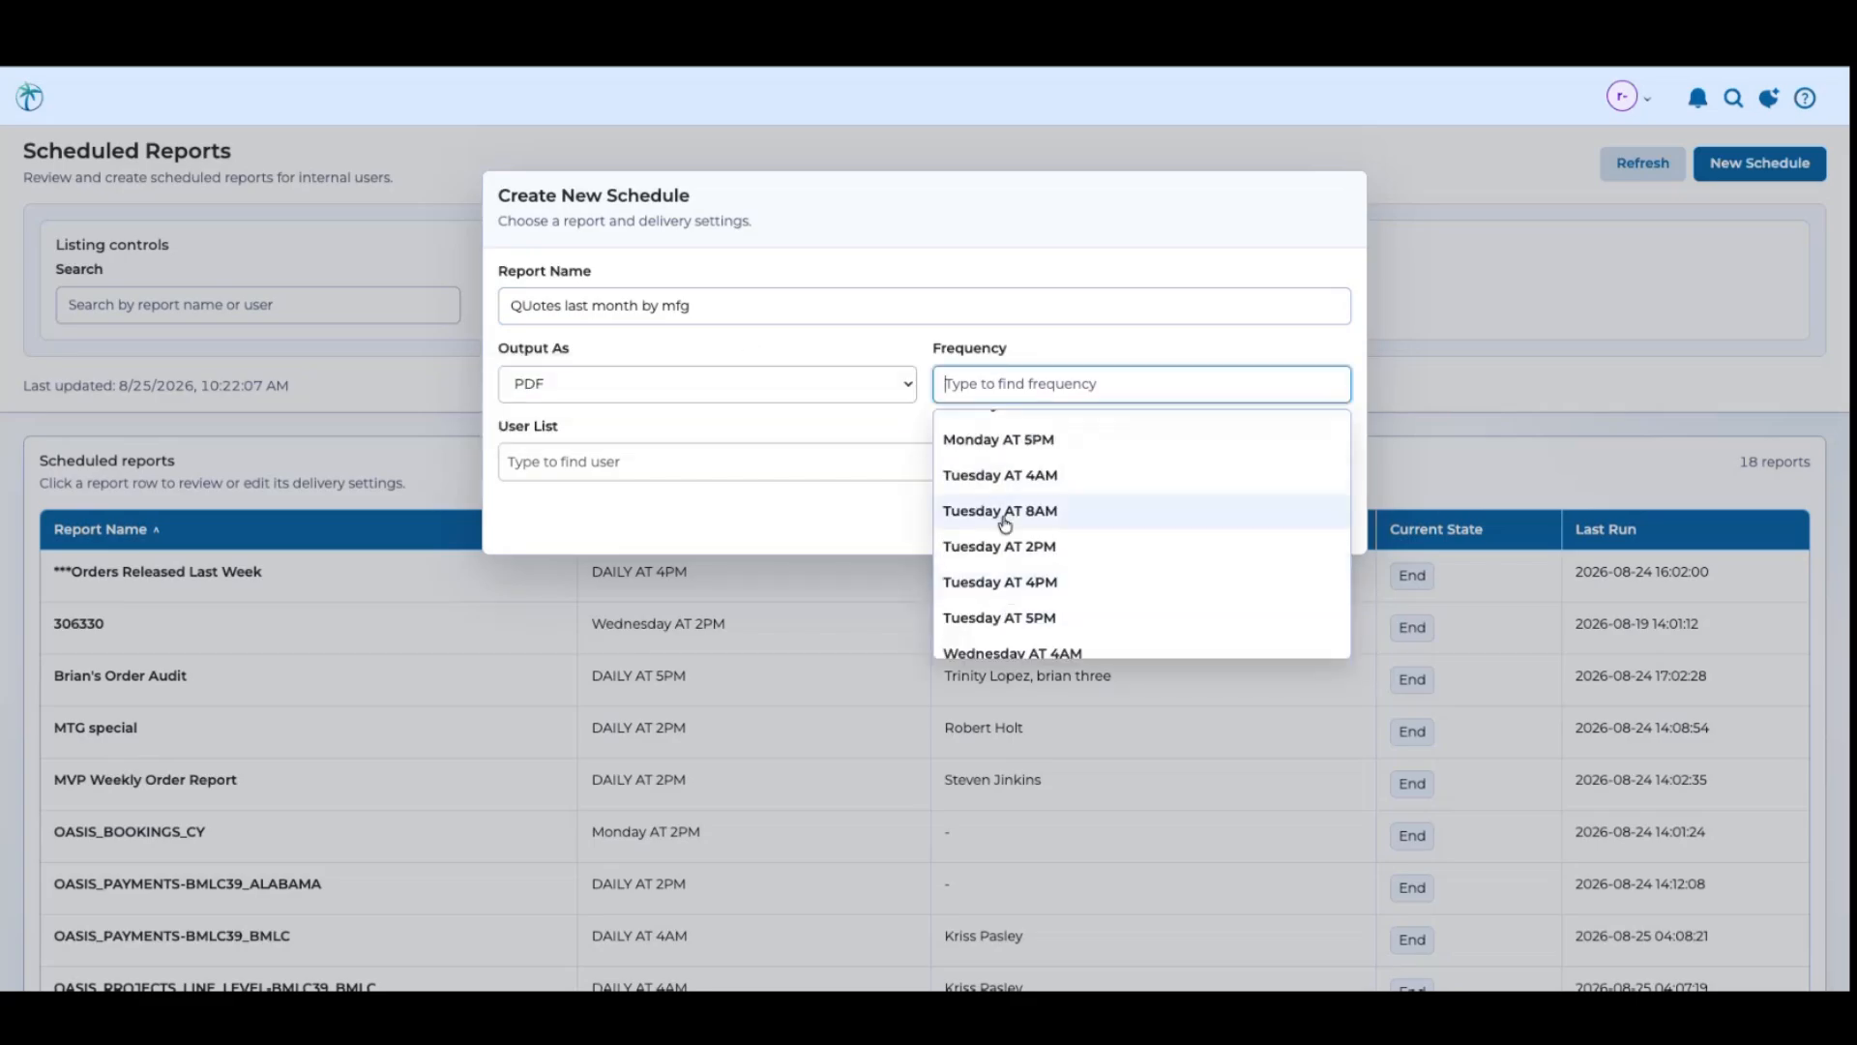
pyautogui.scroll(-4, 997, 493)
pyautogui.scroll(7, 1006, 527)
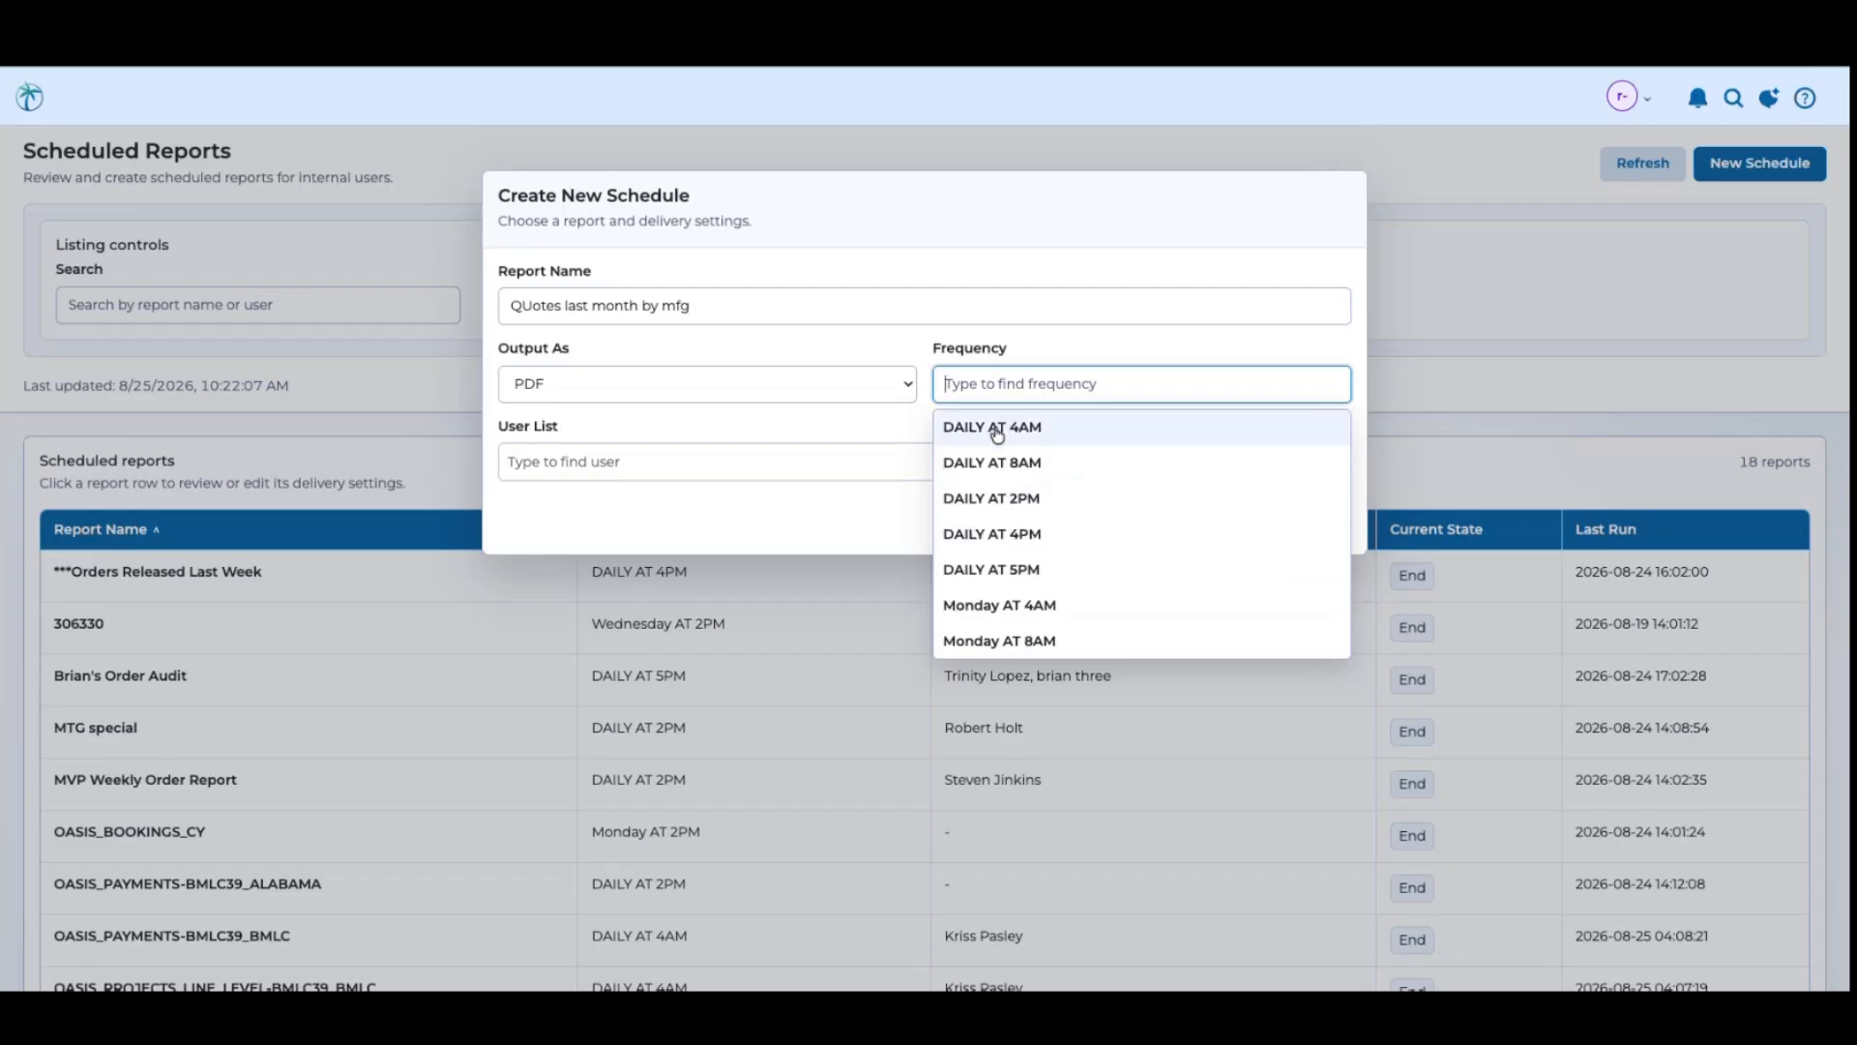
pyautogui.click(995, 429)
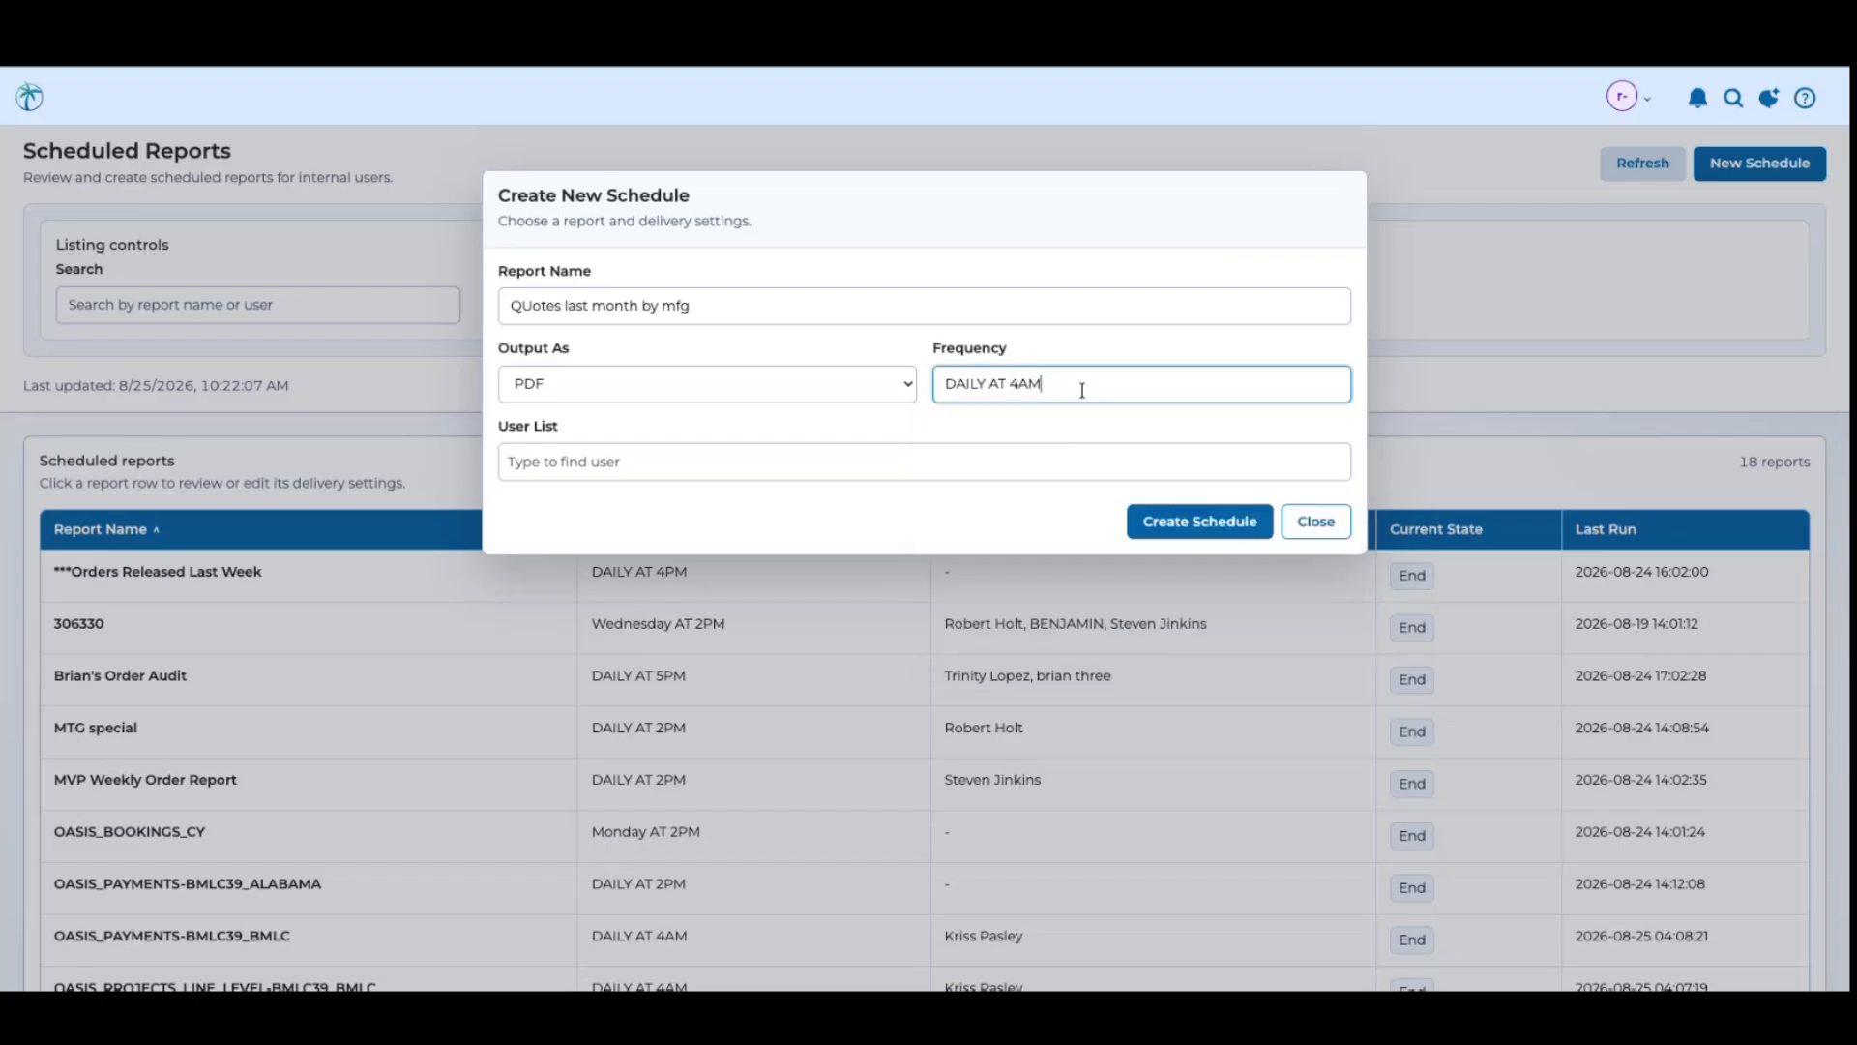
# Change the new schedule's frequency to Monday AT 4AM
pyautogui.moveTo(1045, 384); pyautogui.dragTo(849, 384)
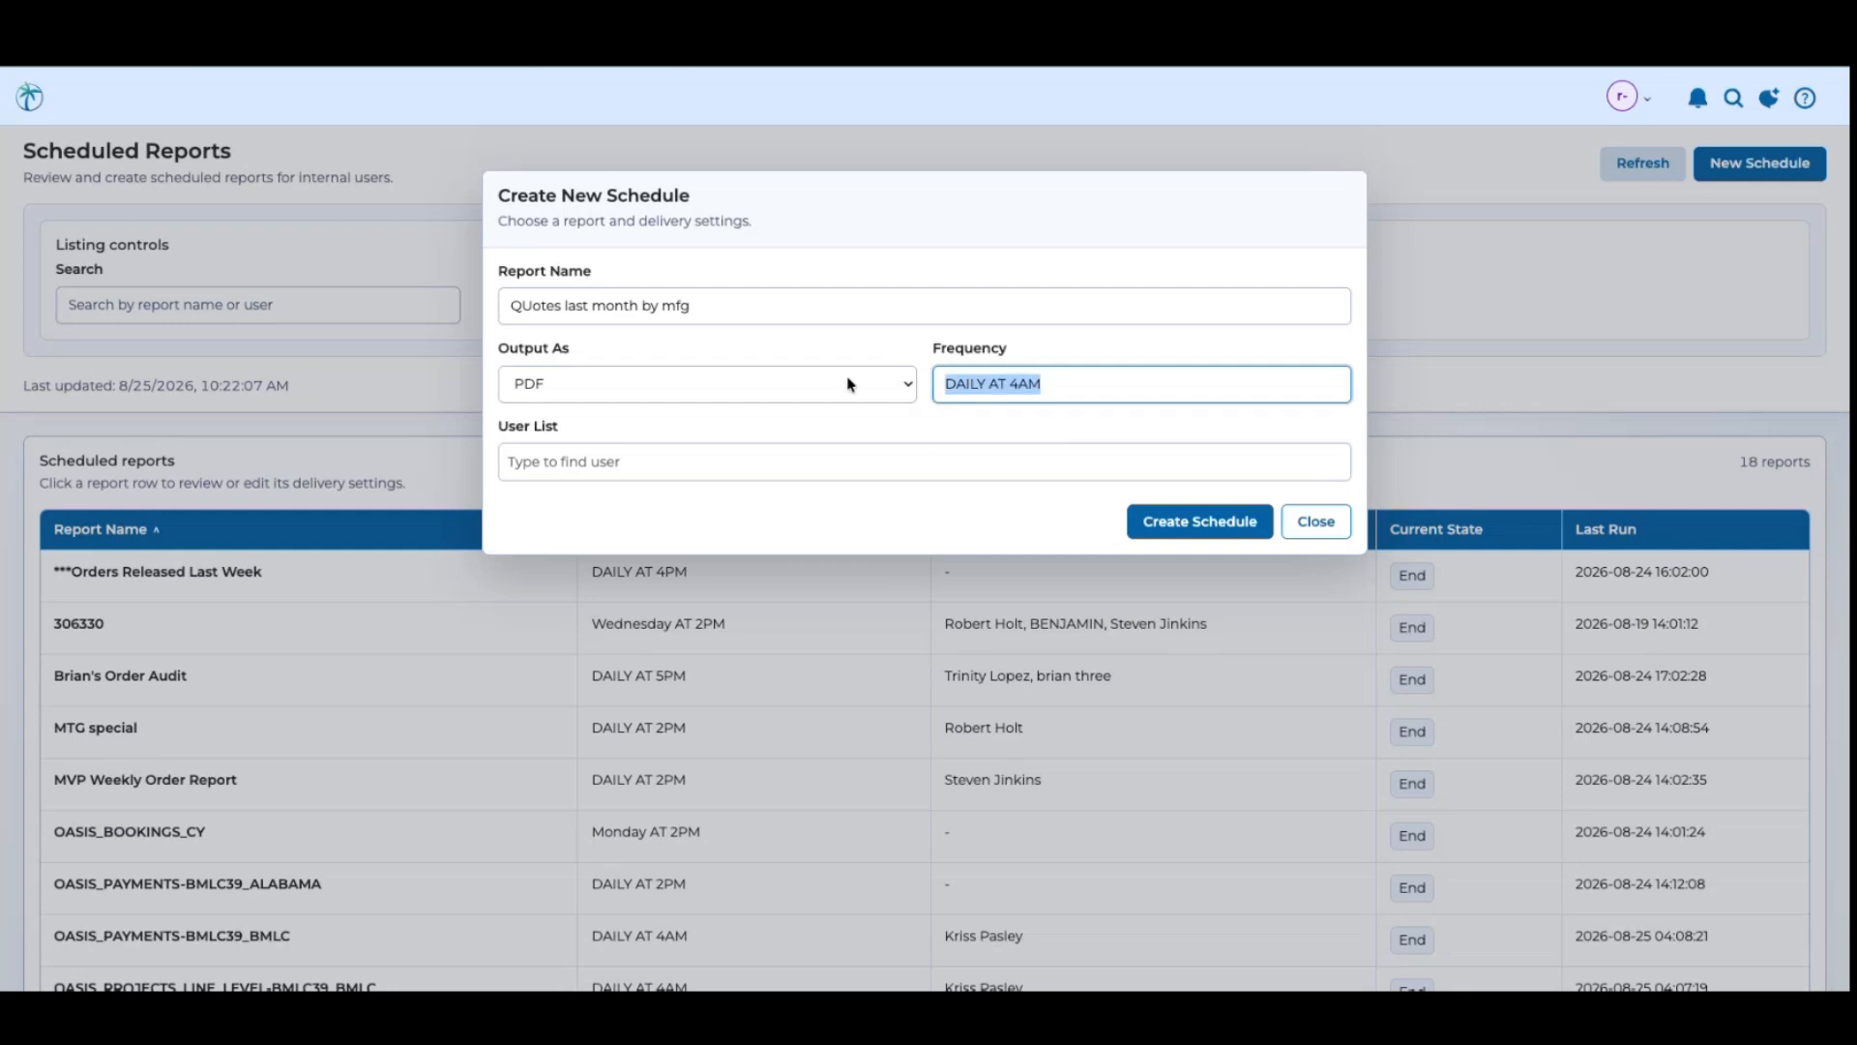
pyautogui.press('BackSpace')
pyautogui.scroll(-2, 998, 473)
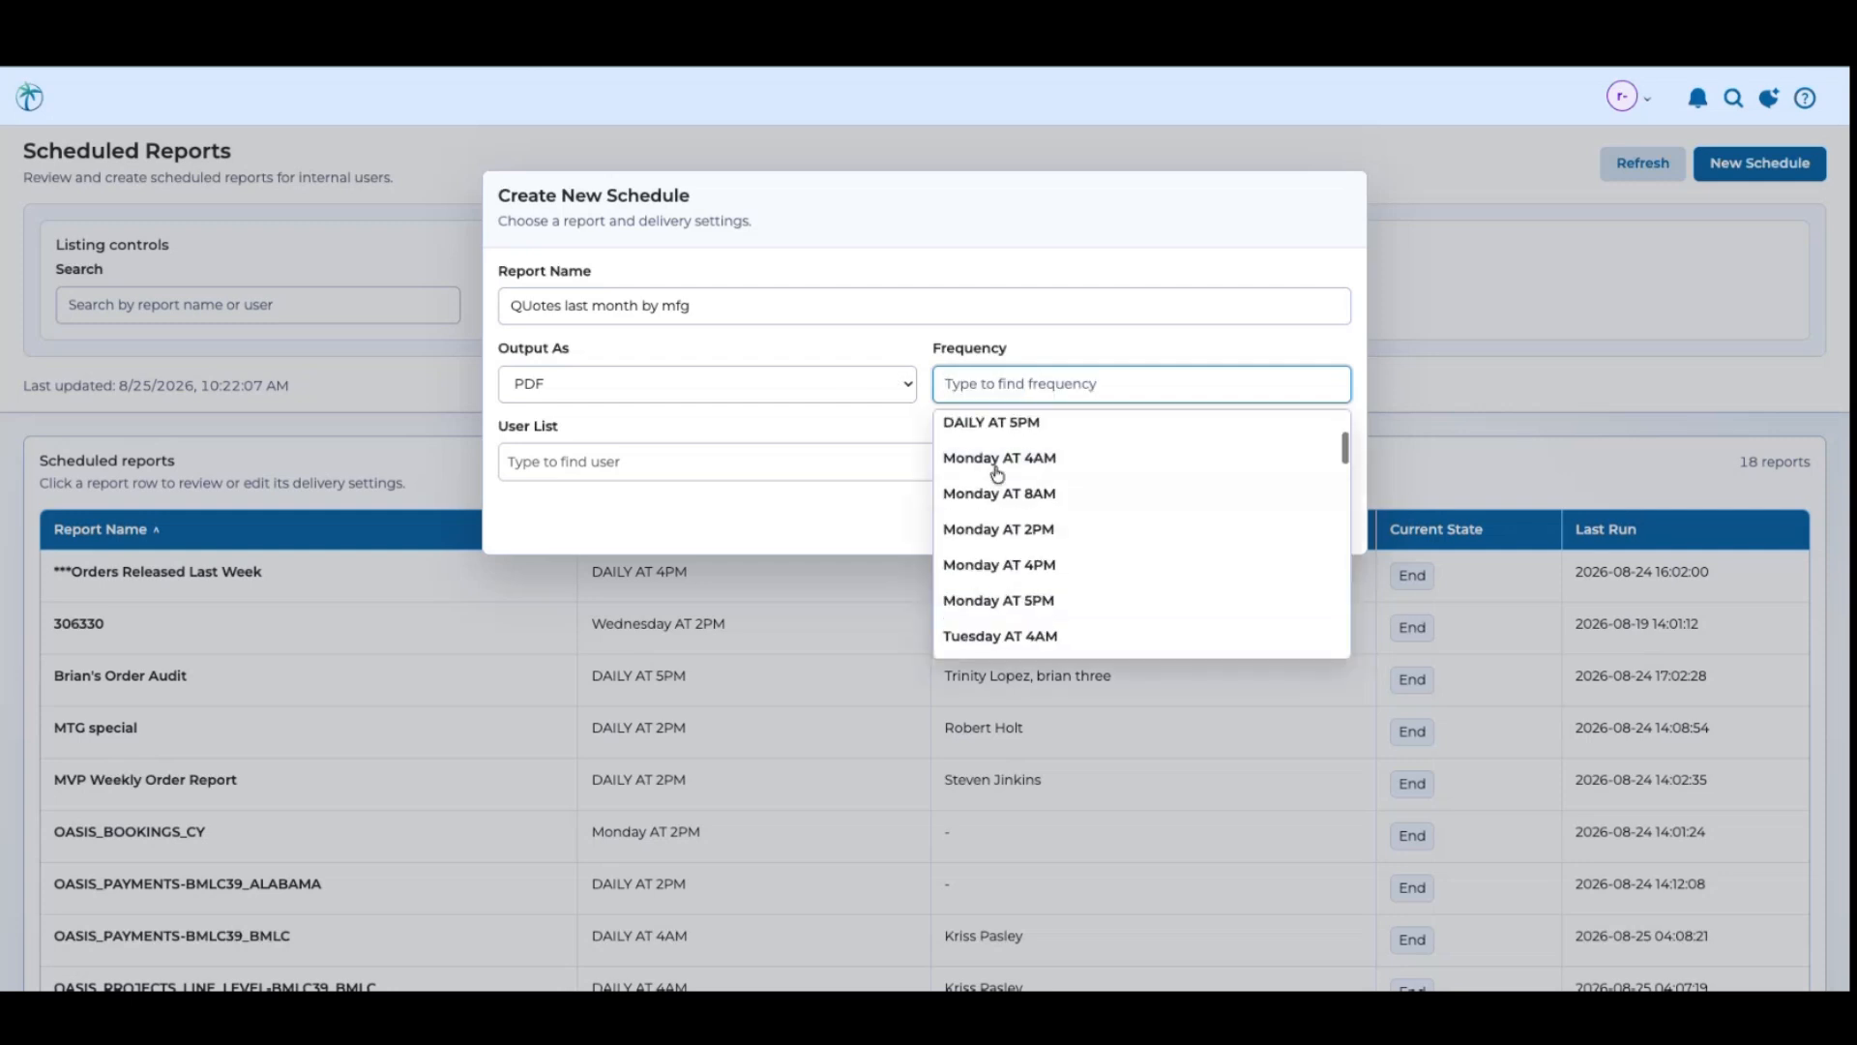
pyautogui.click(994, 465)
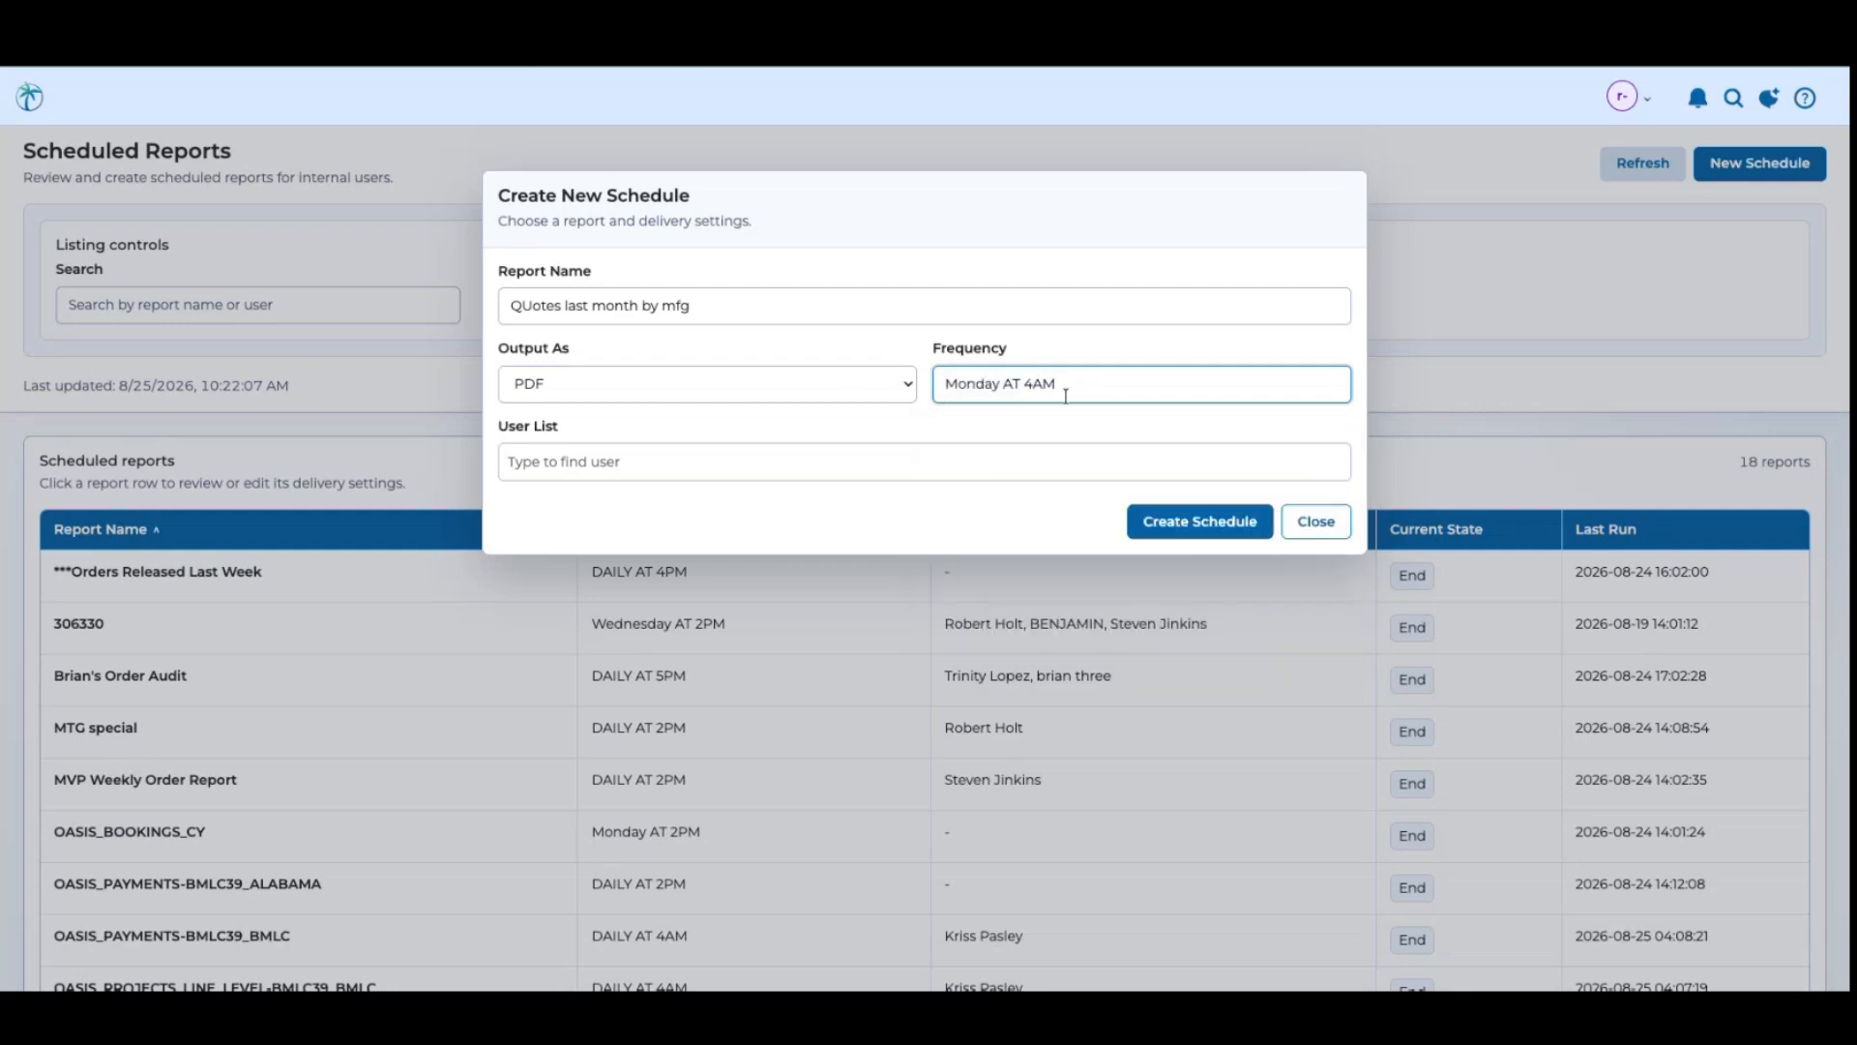
# Add a recipient to the new schedule's user list and close the schedule without creating it
pyautogui.click(575, 458)
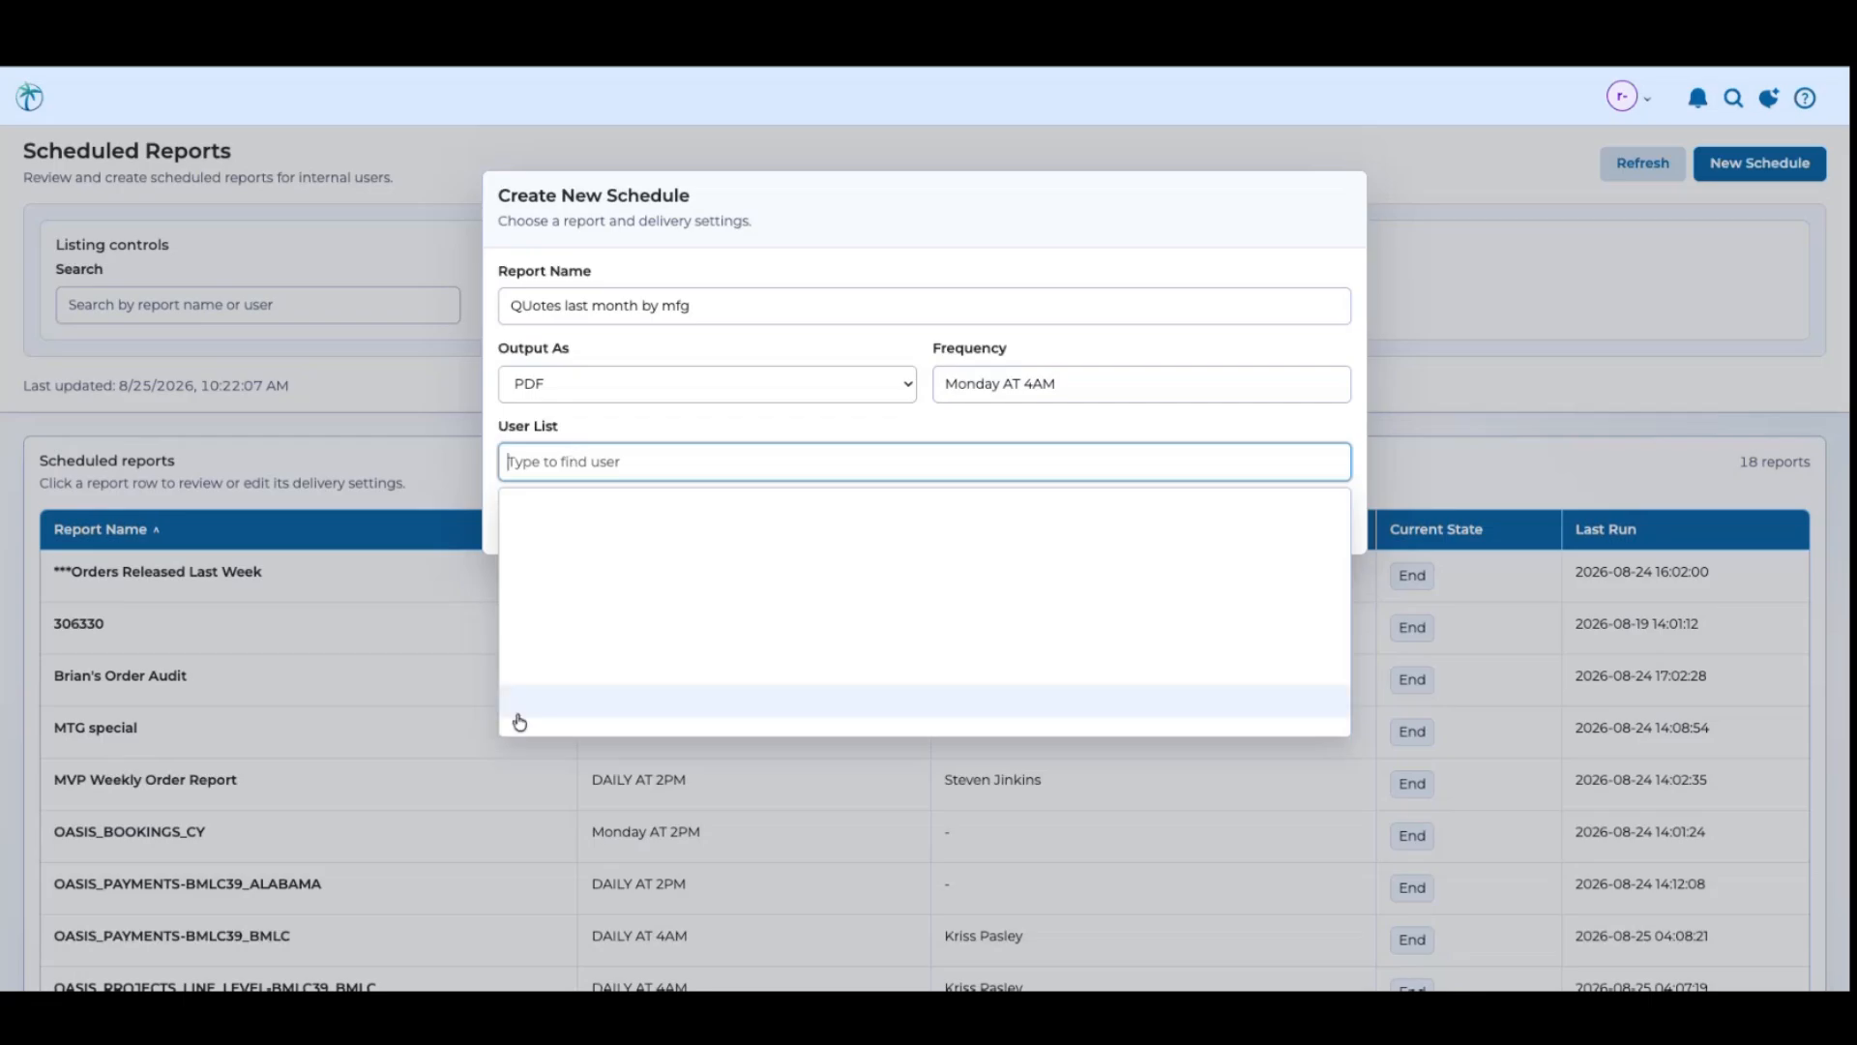
pyautogui.scroll(-5, 519, 721)
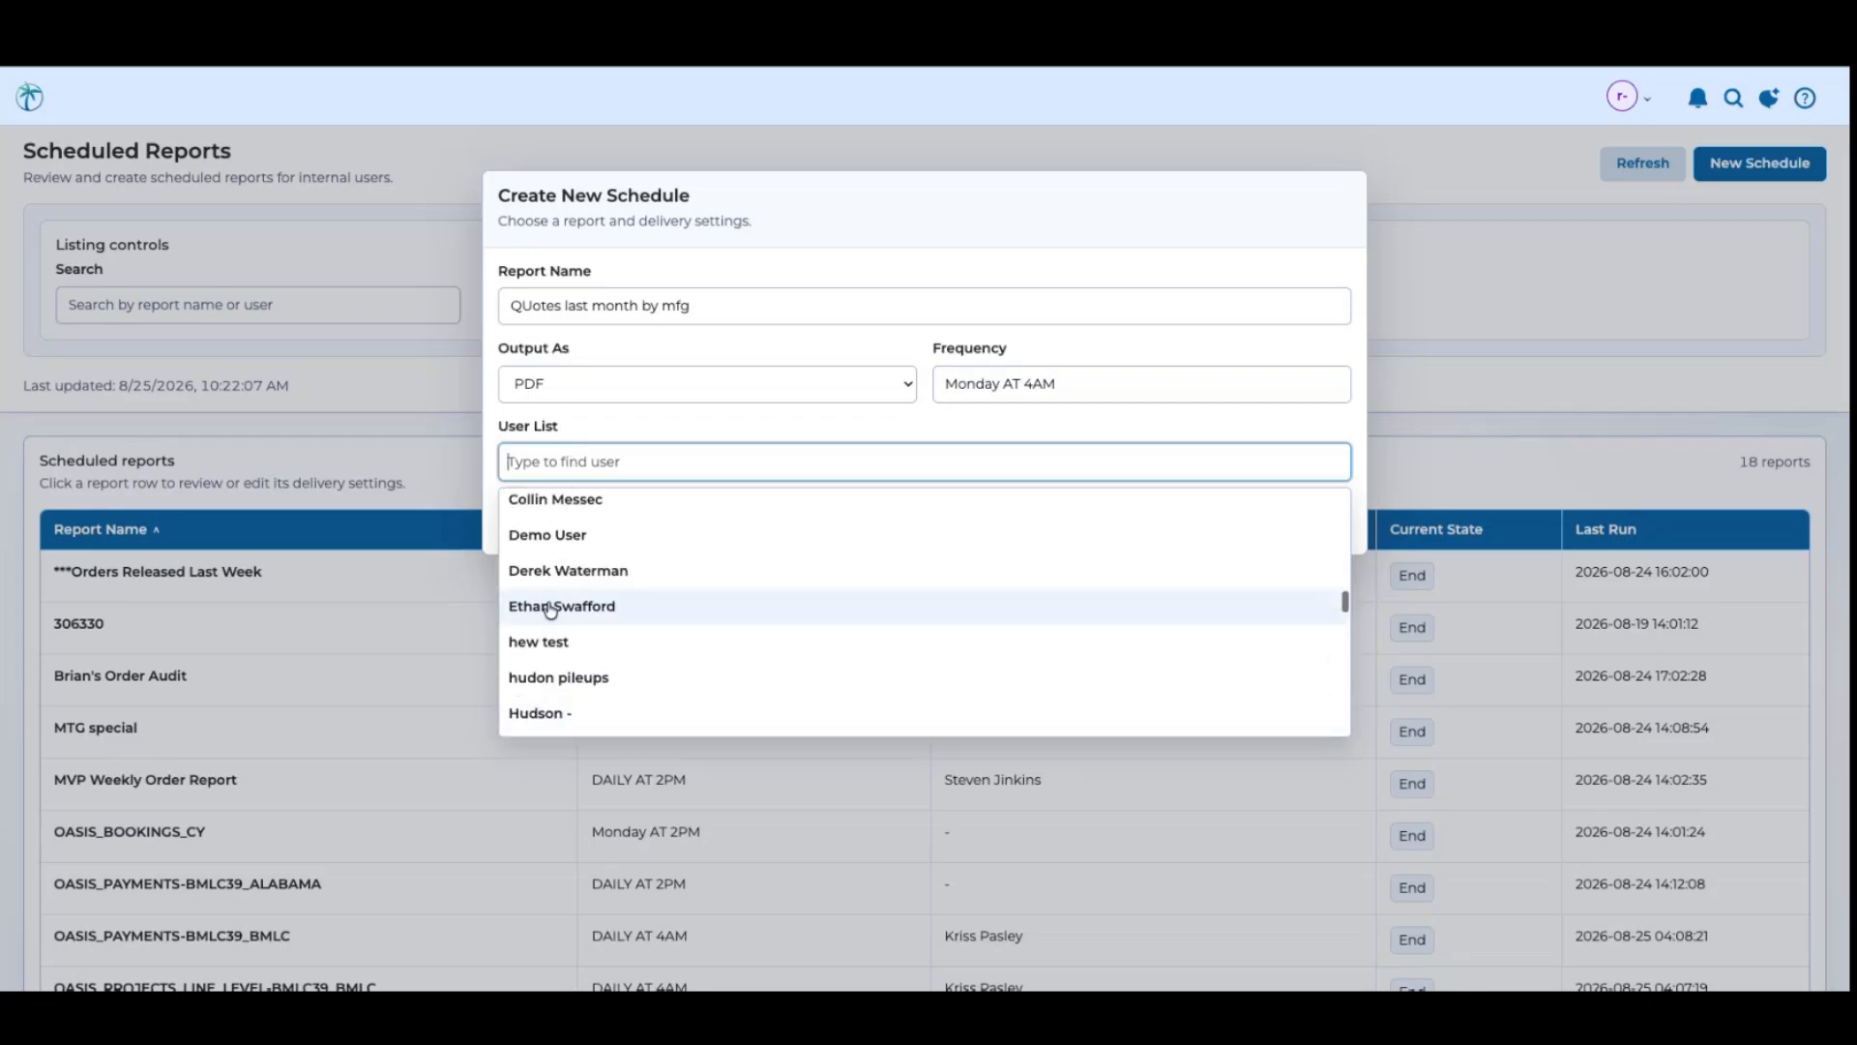
pyautogui.scroll(-3, 546, 617)
pyautogui.scroll(-3, 553, 622)
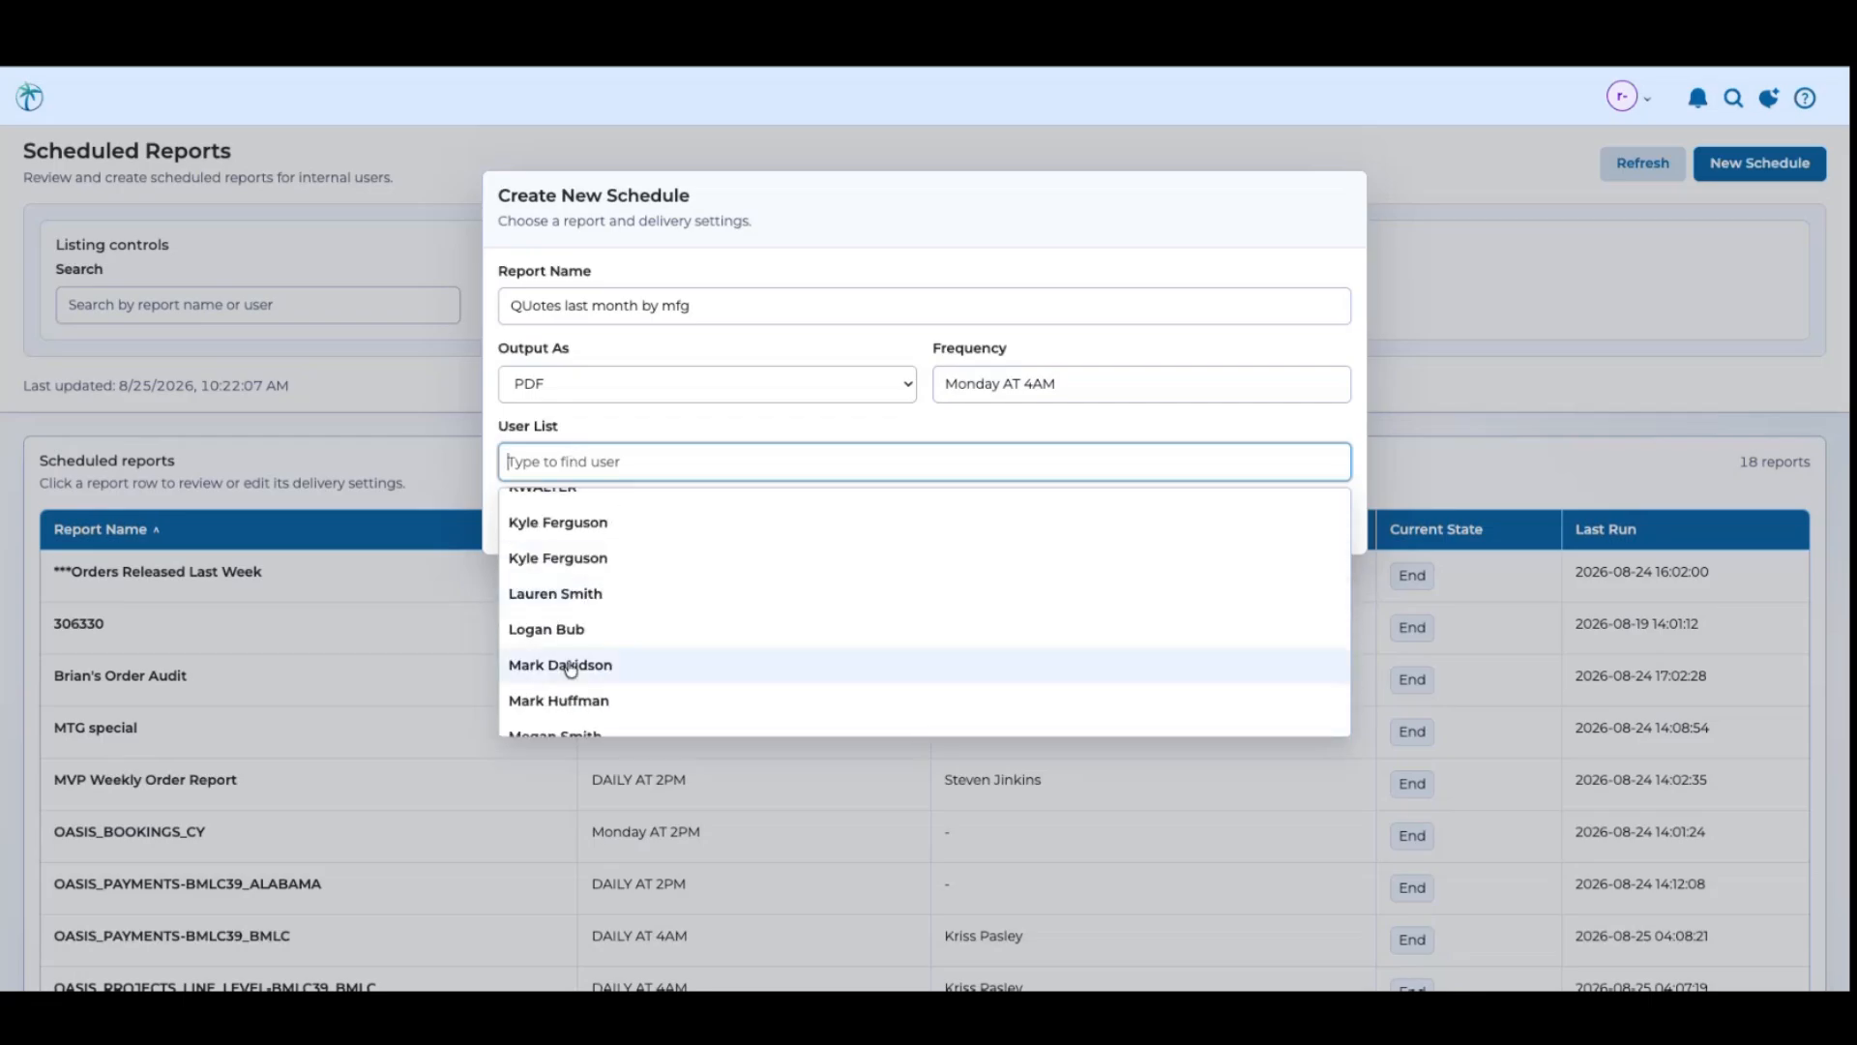
pyautogui.scroll(-2, 561, 668)
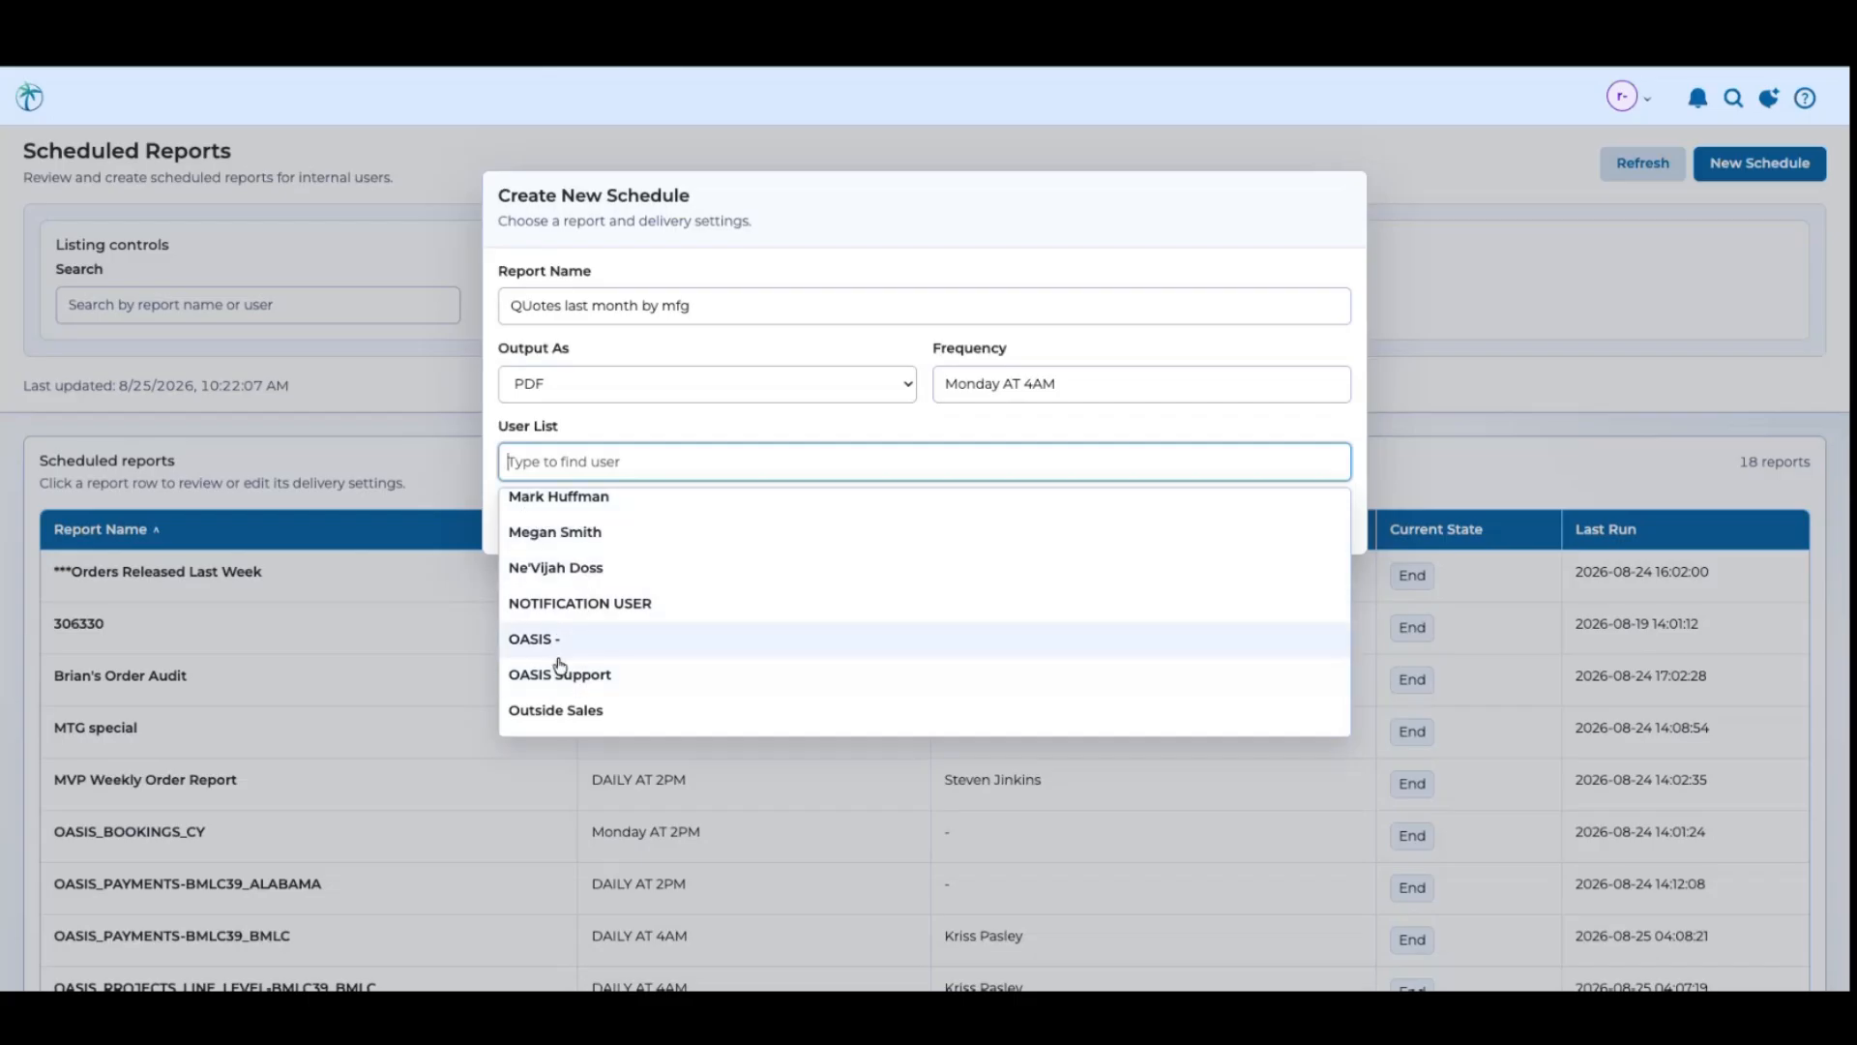
pyautogui.scroll(-3, 566, 690)
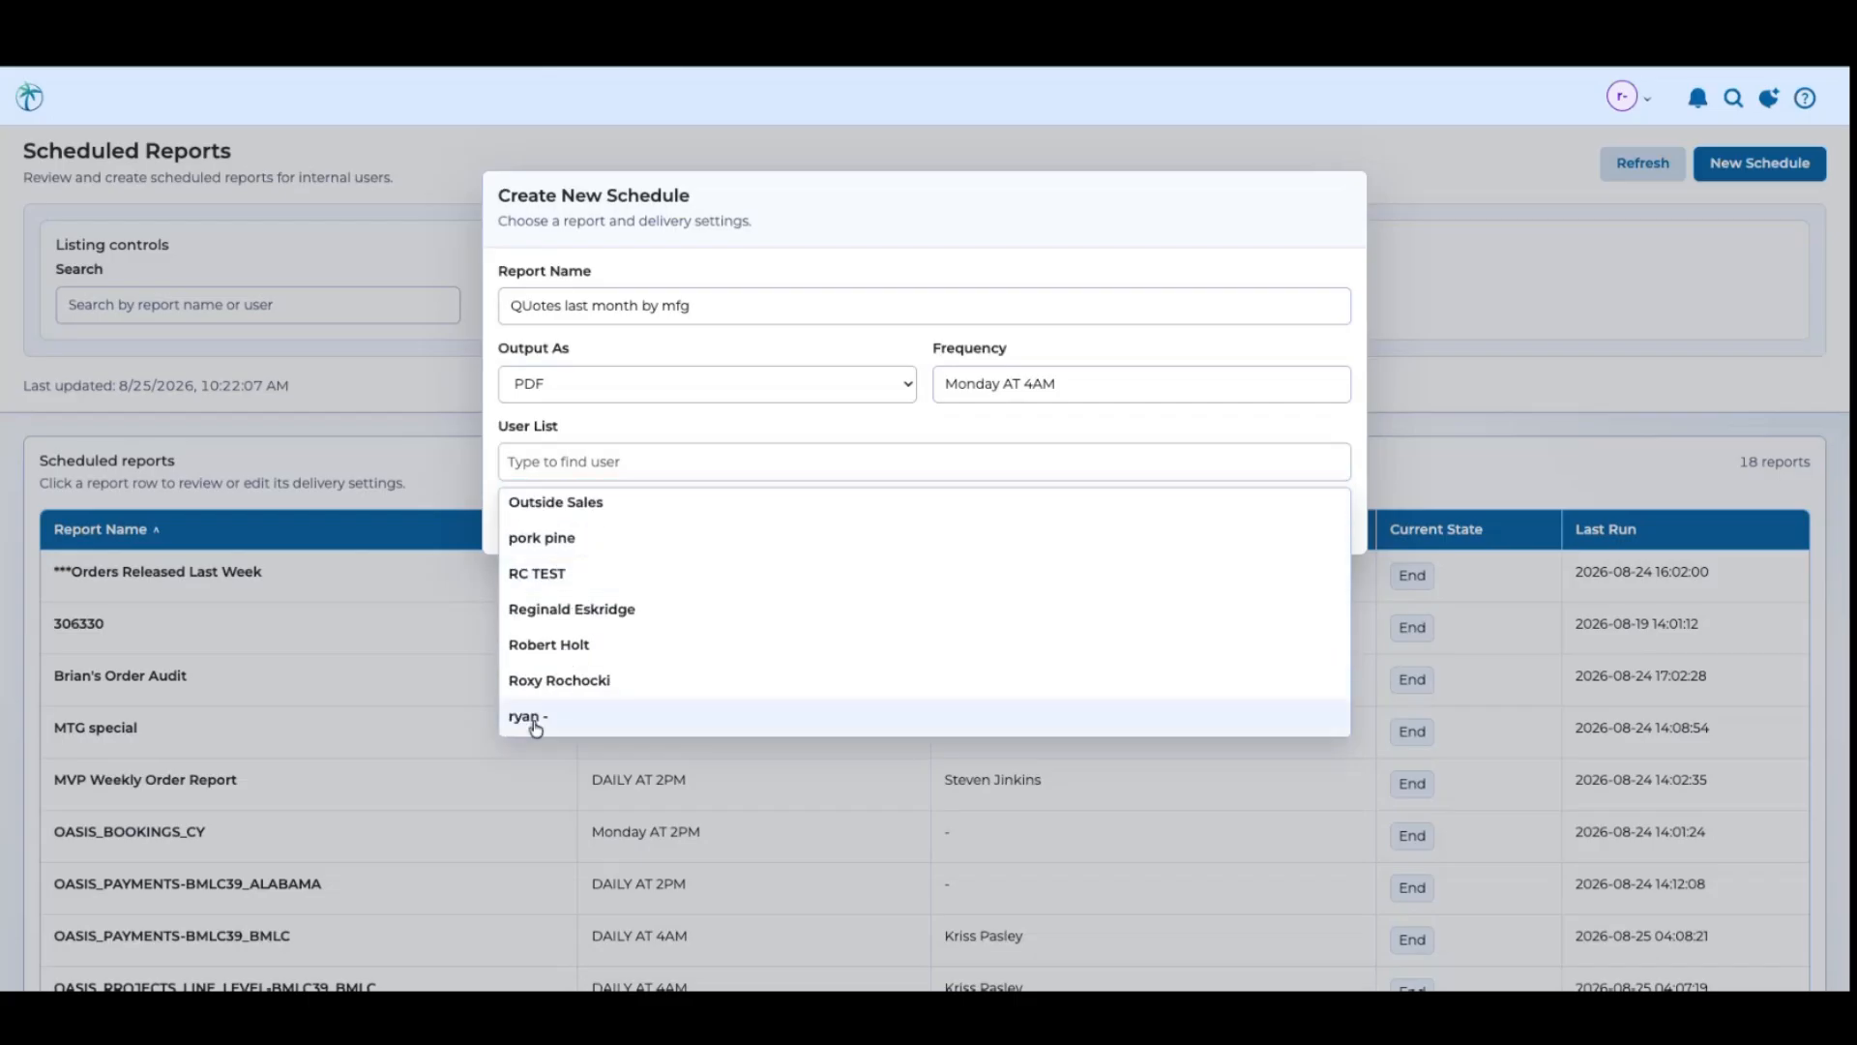
pyautogui.click(531, 721)
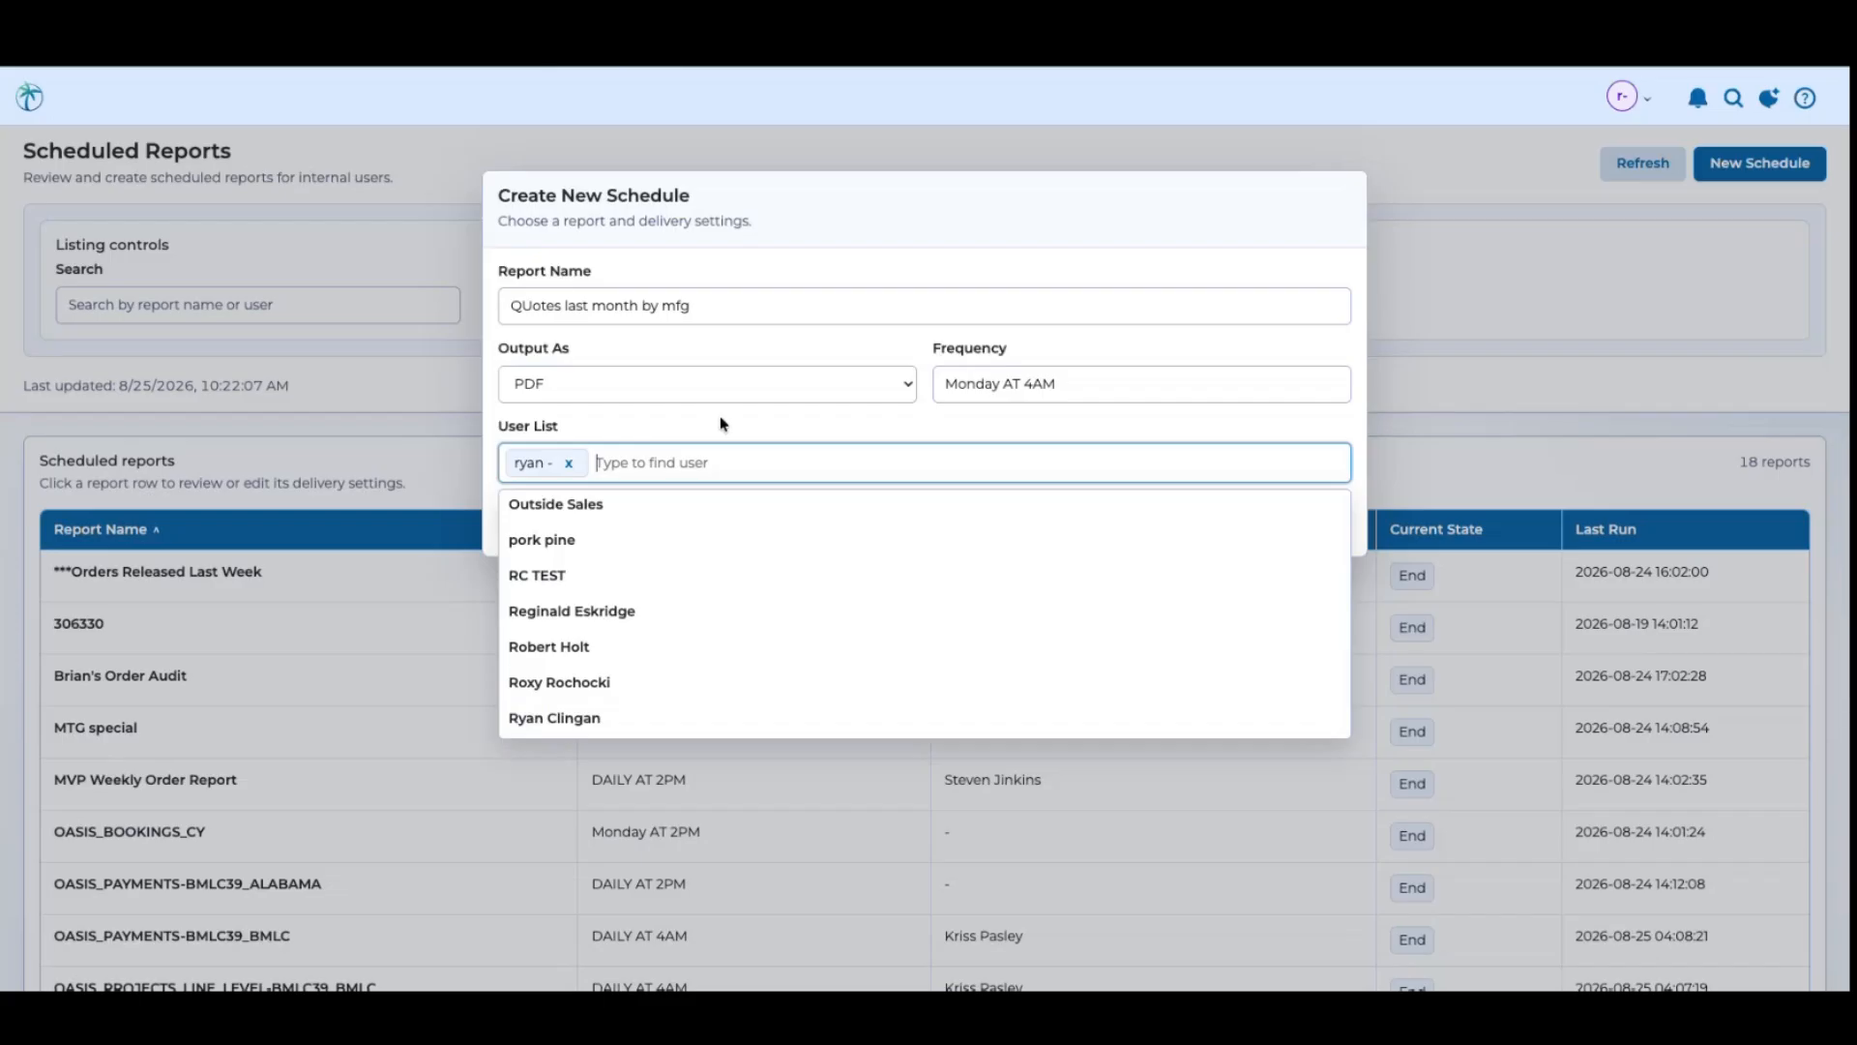
pyautogui.click(665, 418)
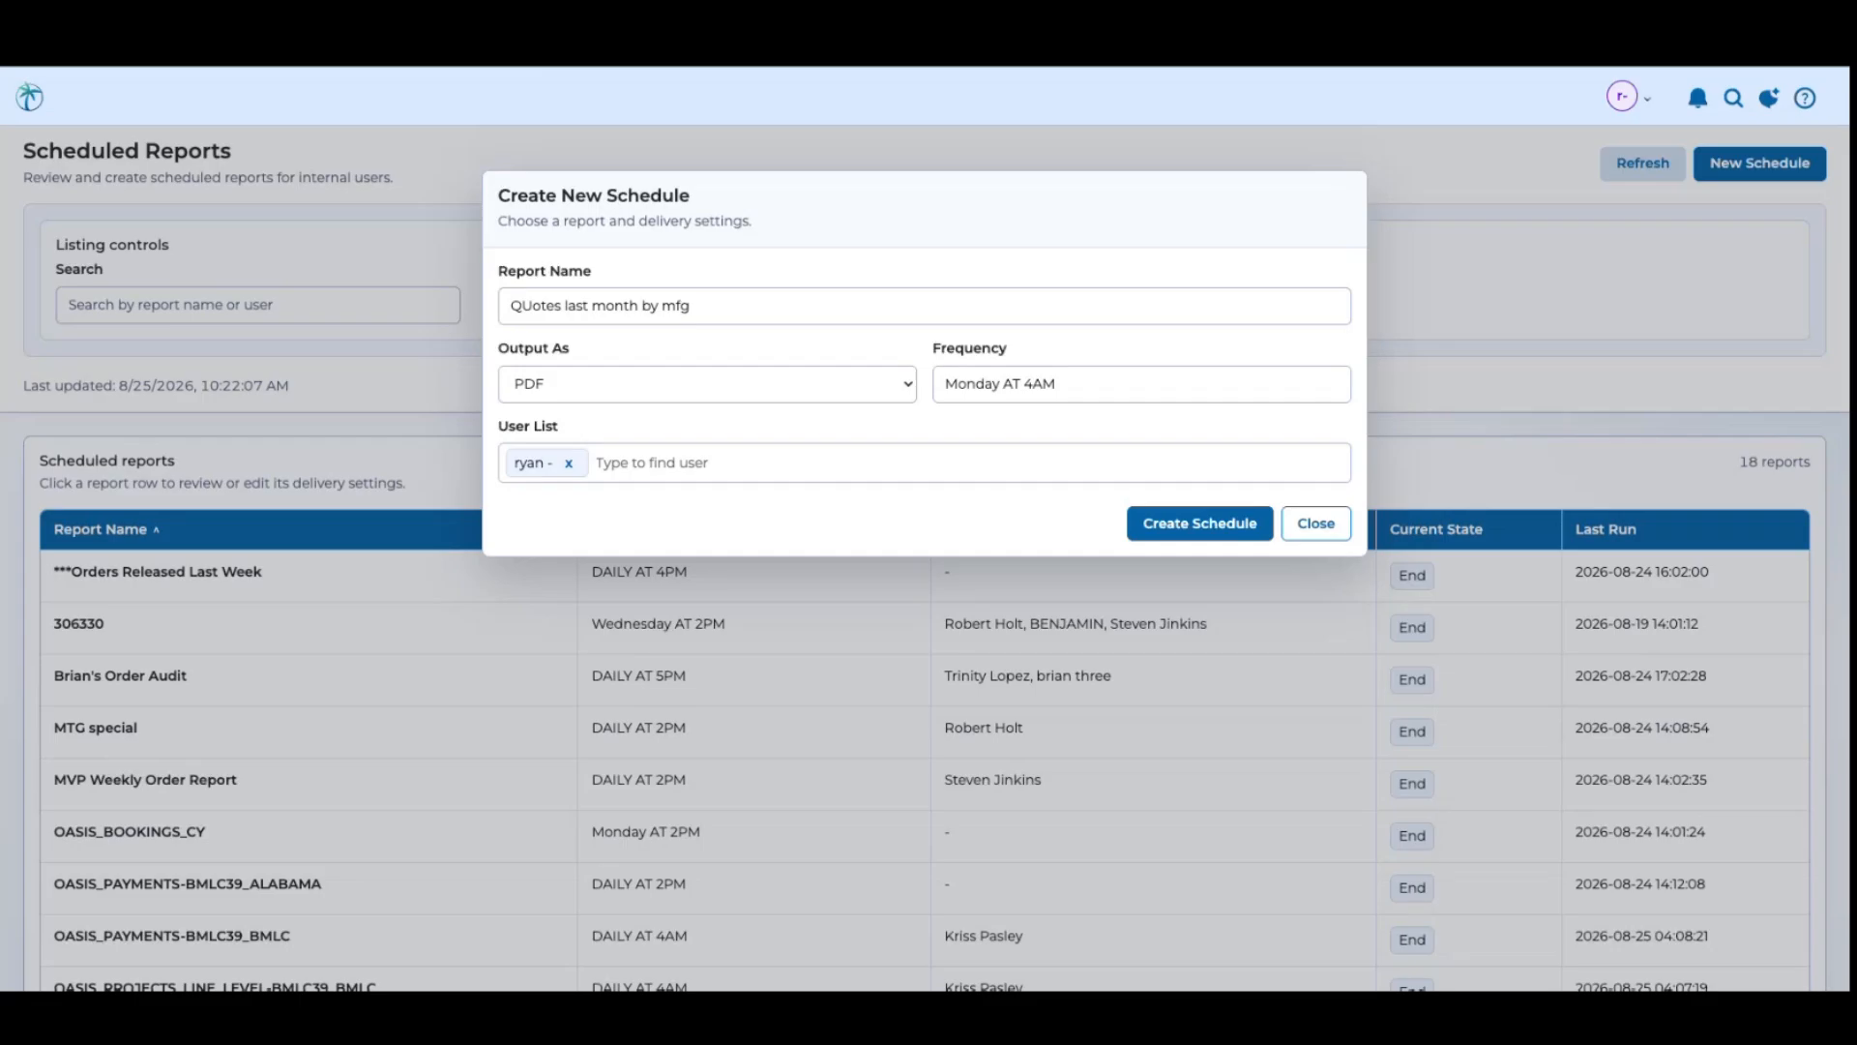
pyautogui.click(1317, 523)
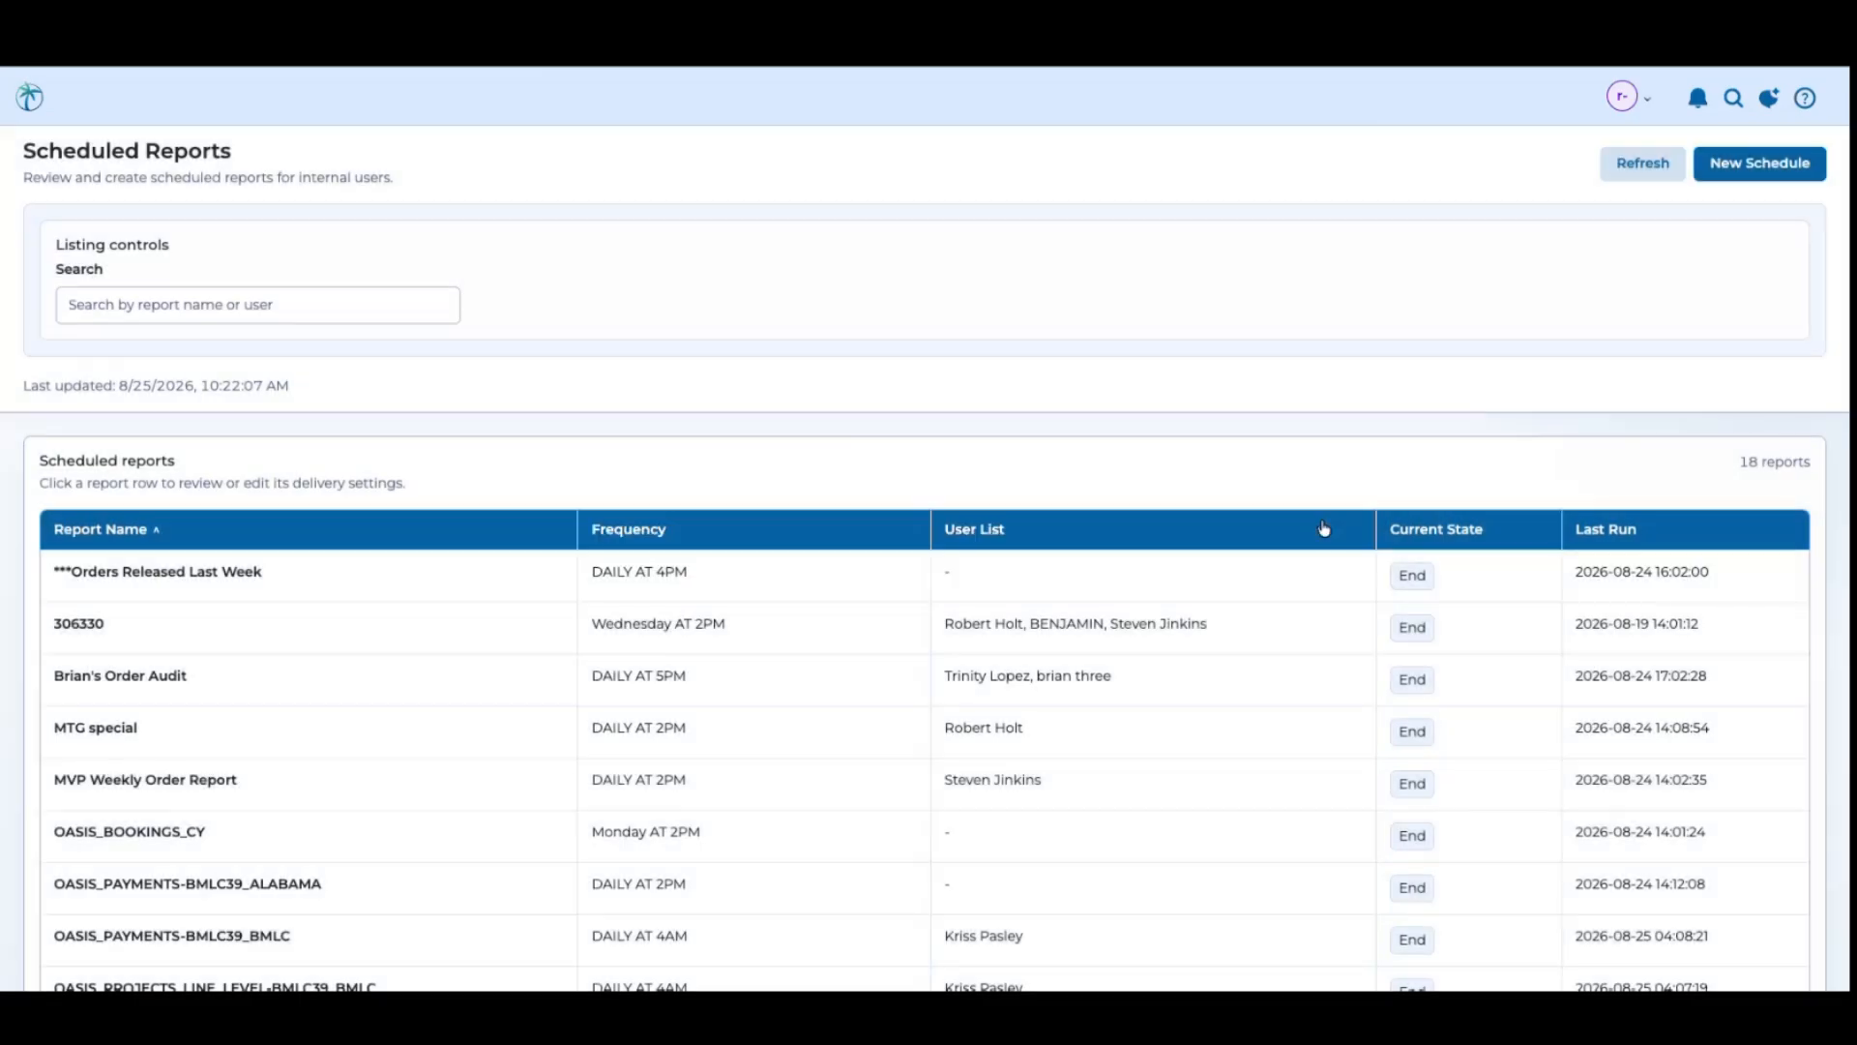
# Go to the Order Listing and open the Customizable Order Listing report builder
pyautogui.click(43, 100)
pyautogui.click(75, 404)
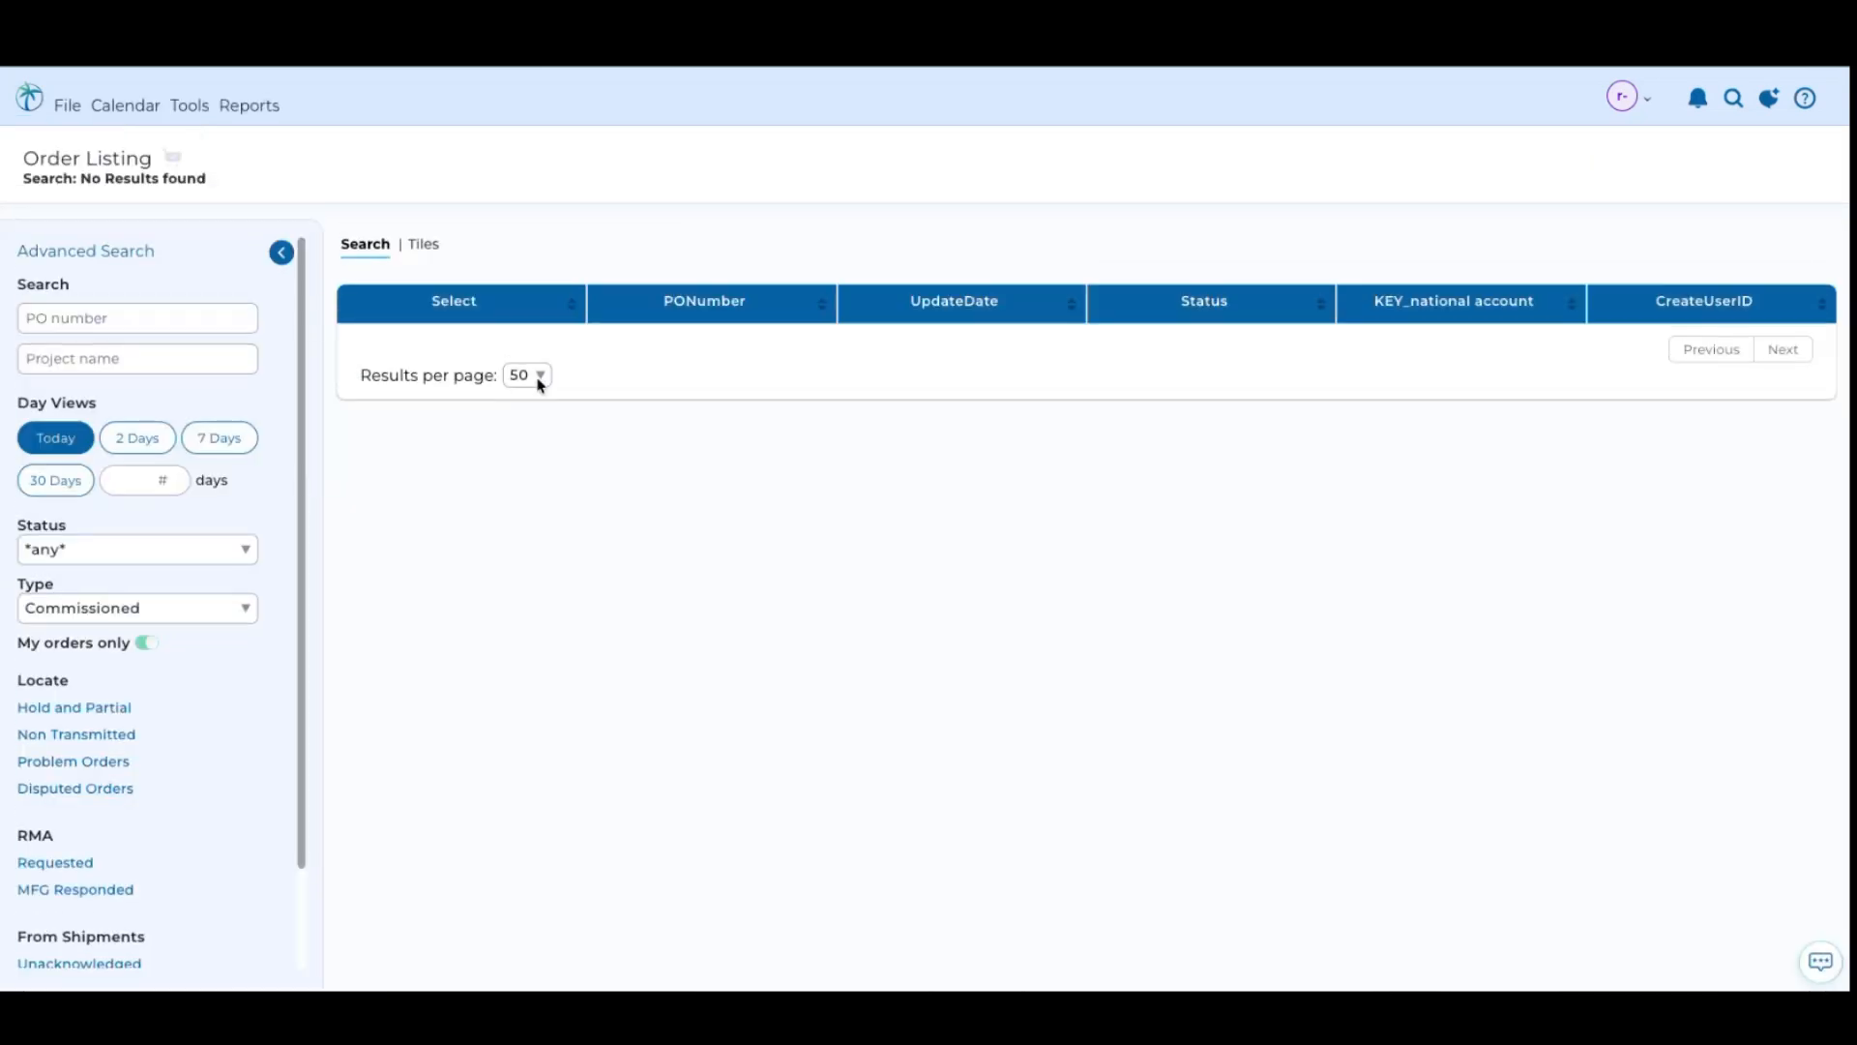
pyautogui.click(248, 106)
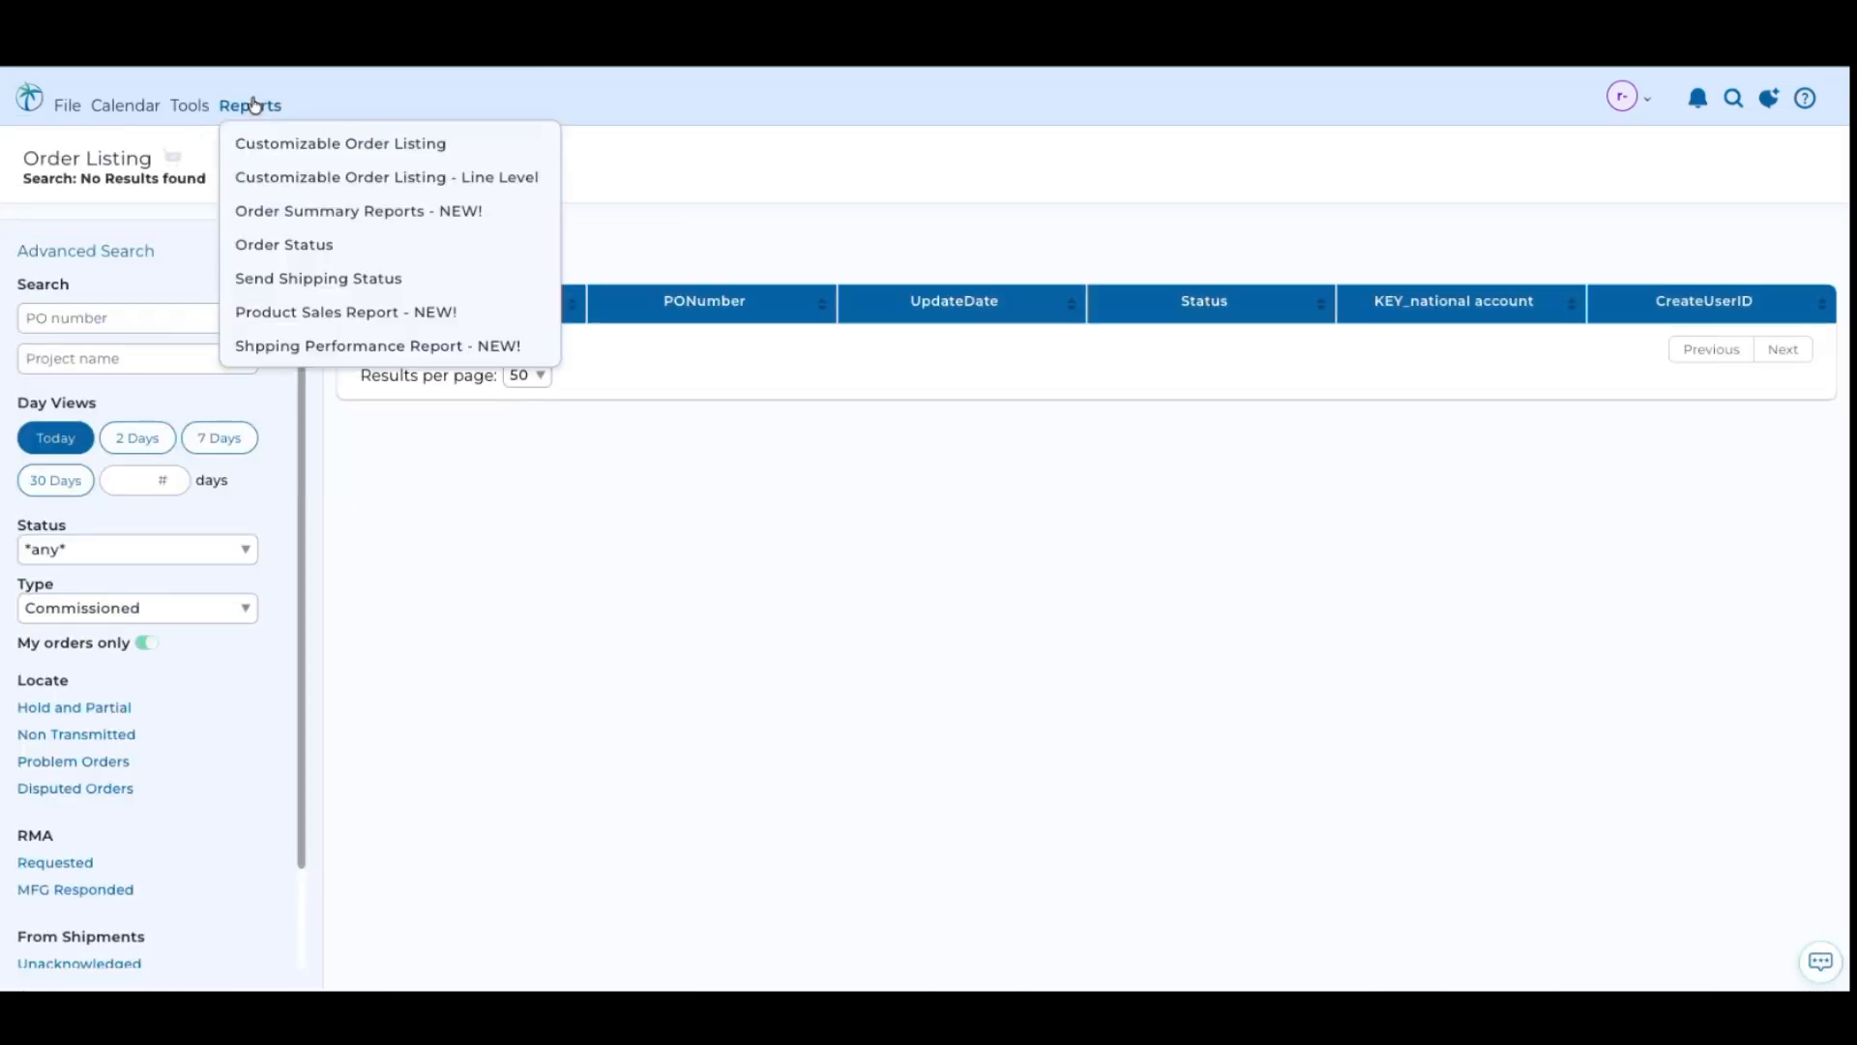
pyautogui.click(380, 143)
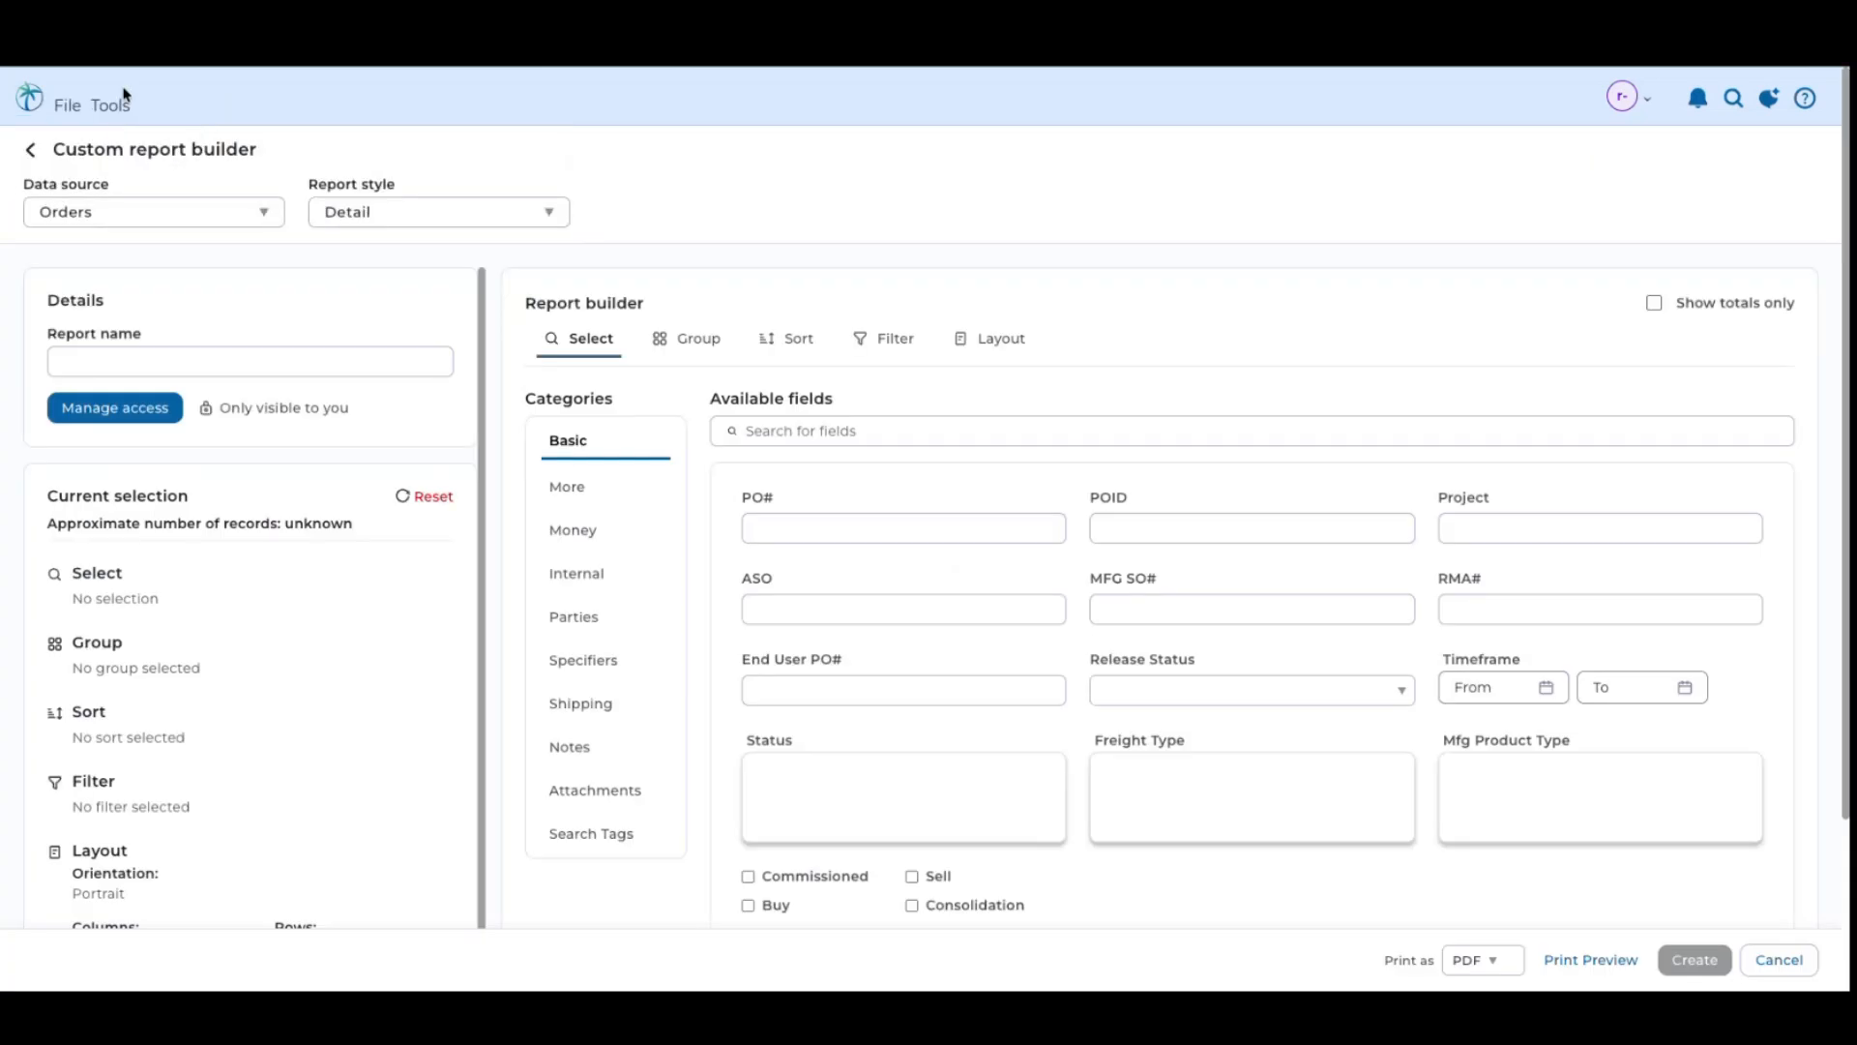
# Open the order report's layout and examine the fields available for it
pyautogui.click(985, 351)
pyautogui.scroll(-5, 1577, 888)
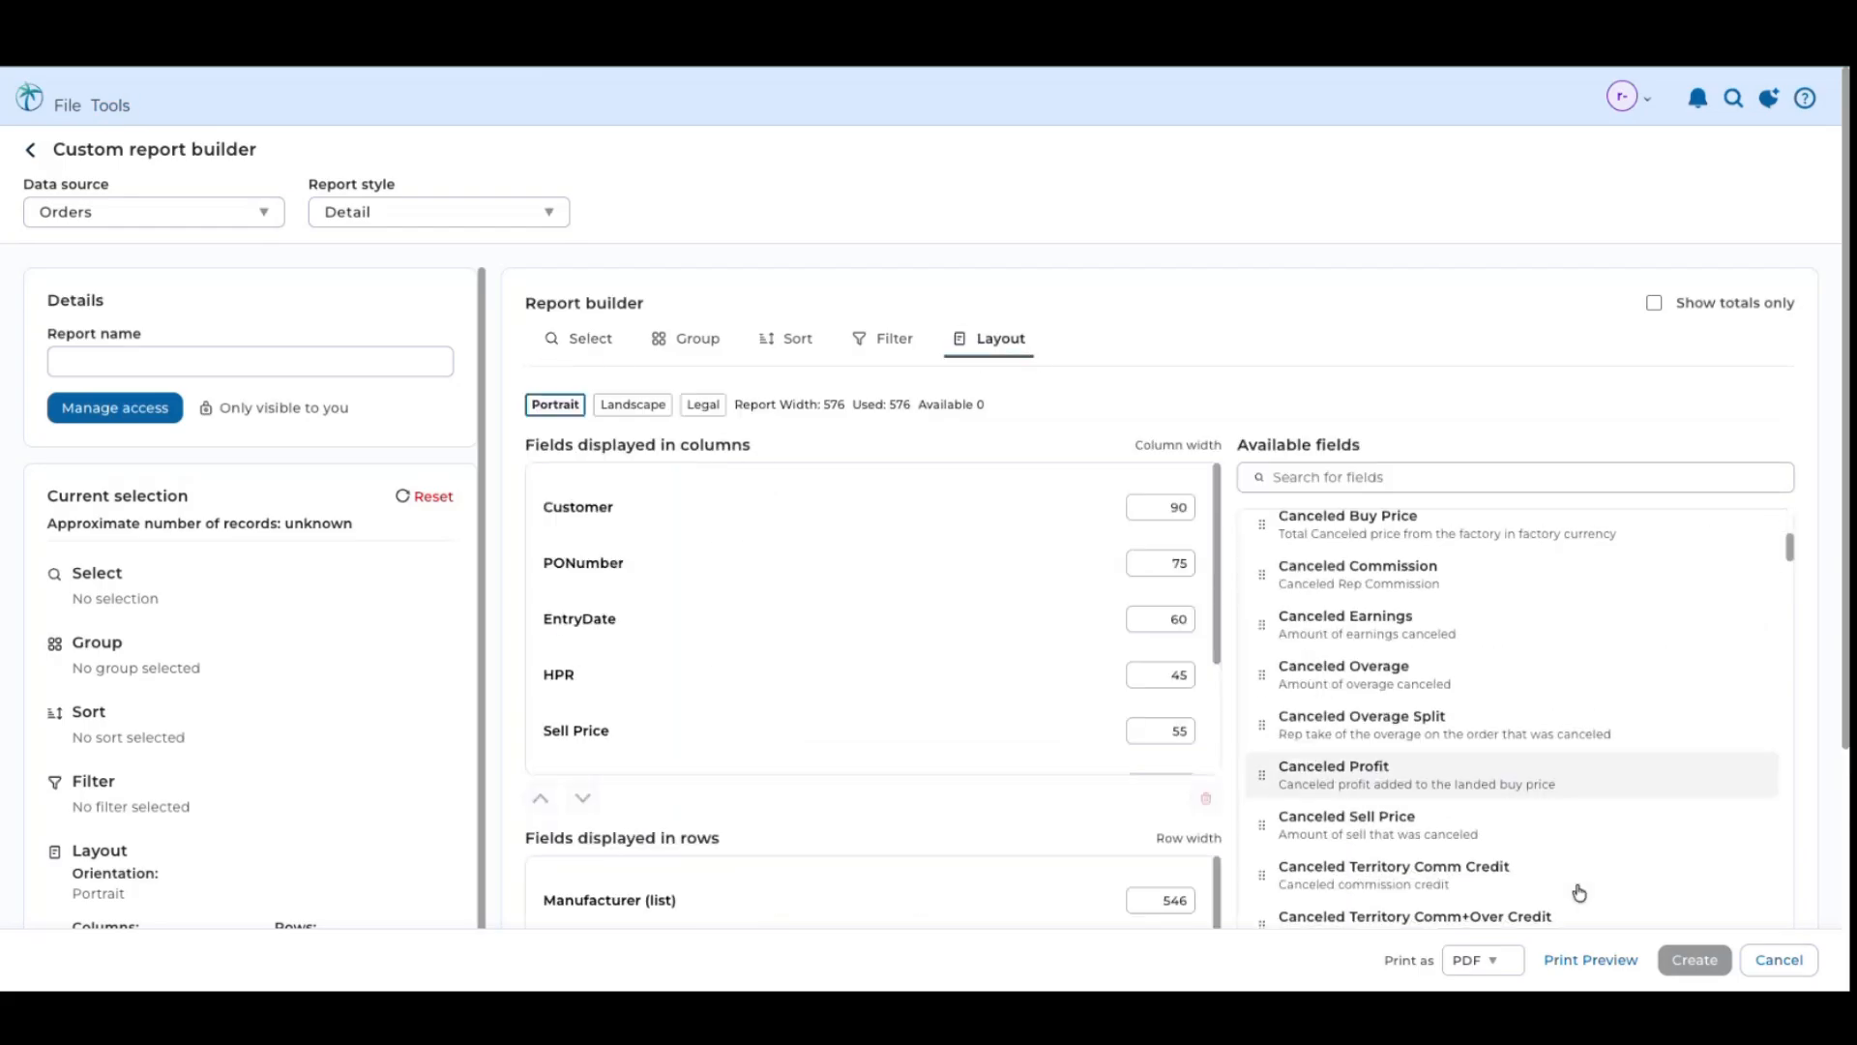
pyautogui.scroll(4, 1579, 892)
pyautogui.scroll(-8, 1580, 892)
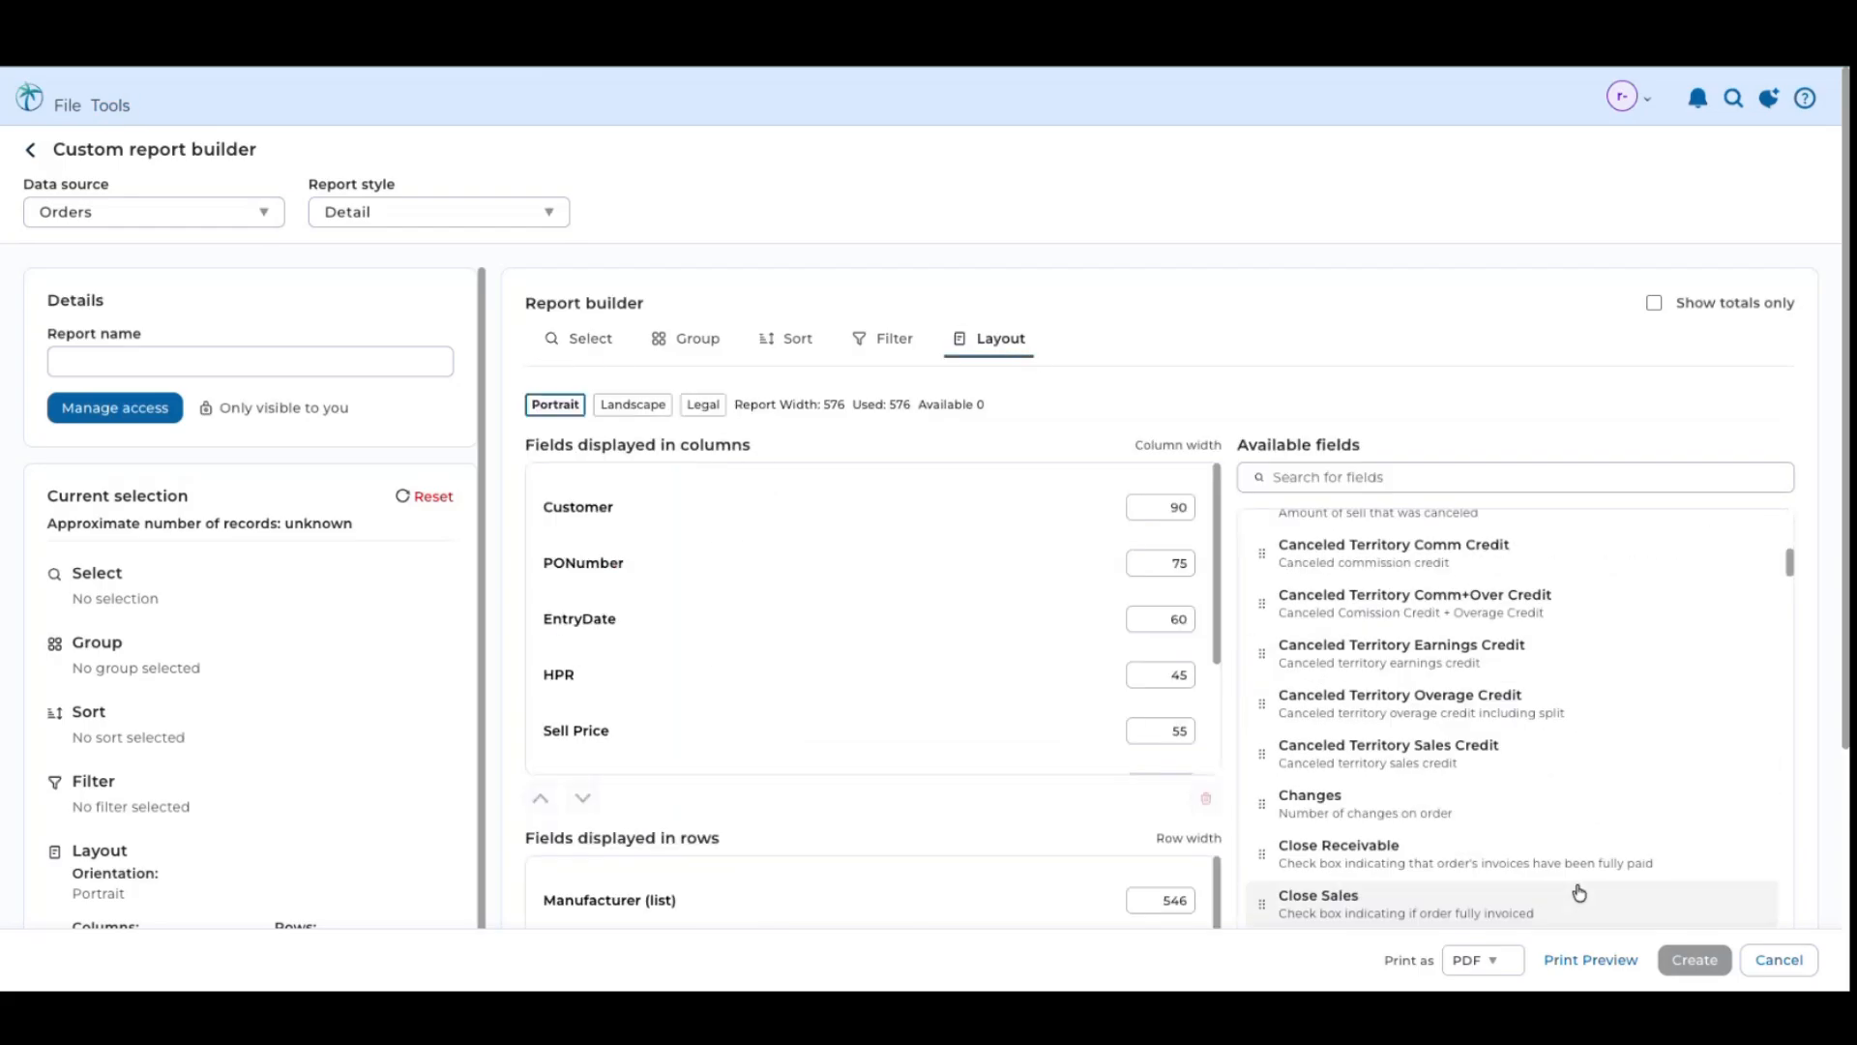
pyautogui.scroll(-10, 1580, 892)
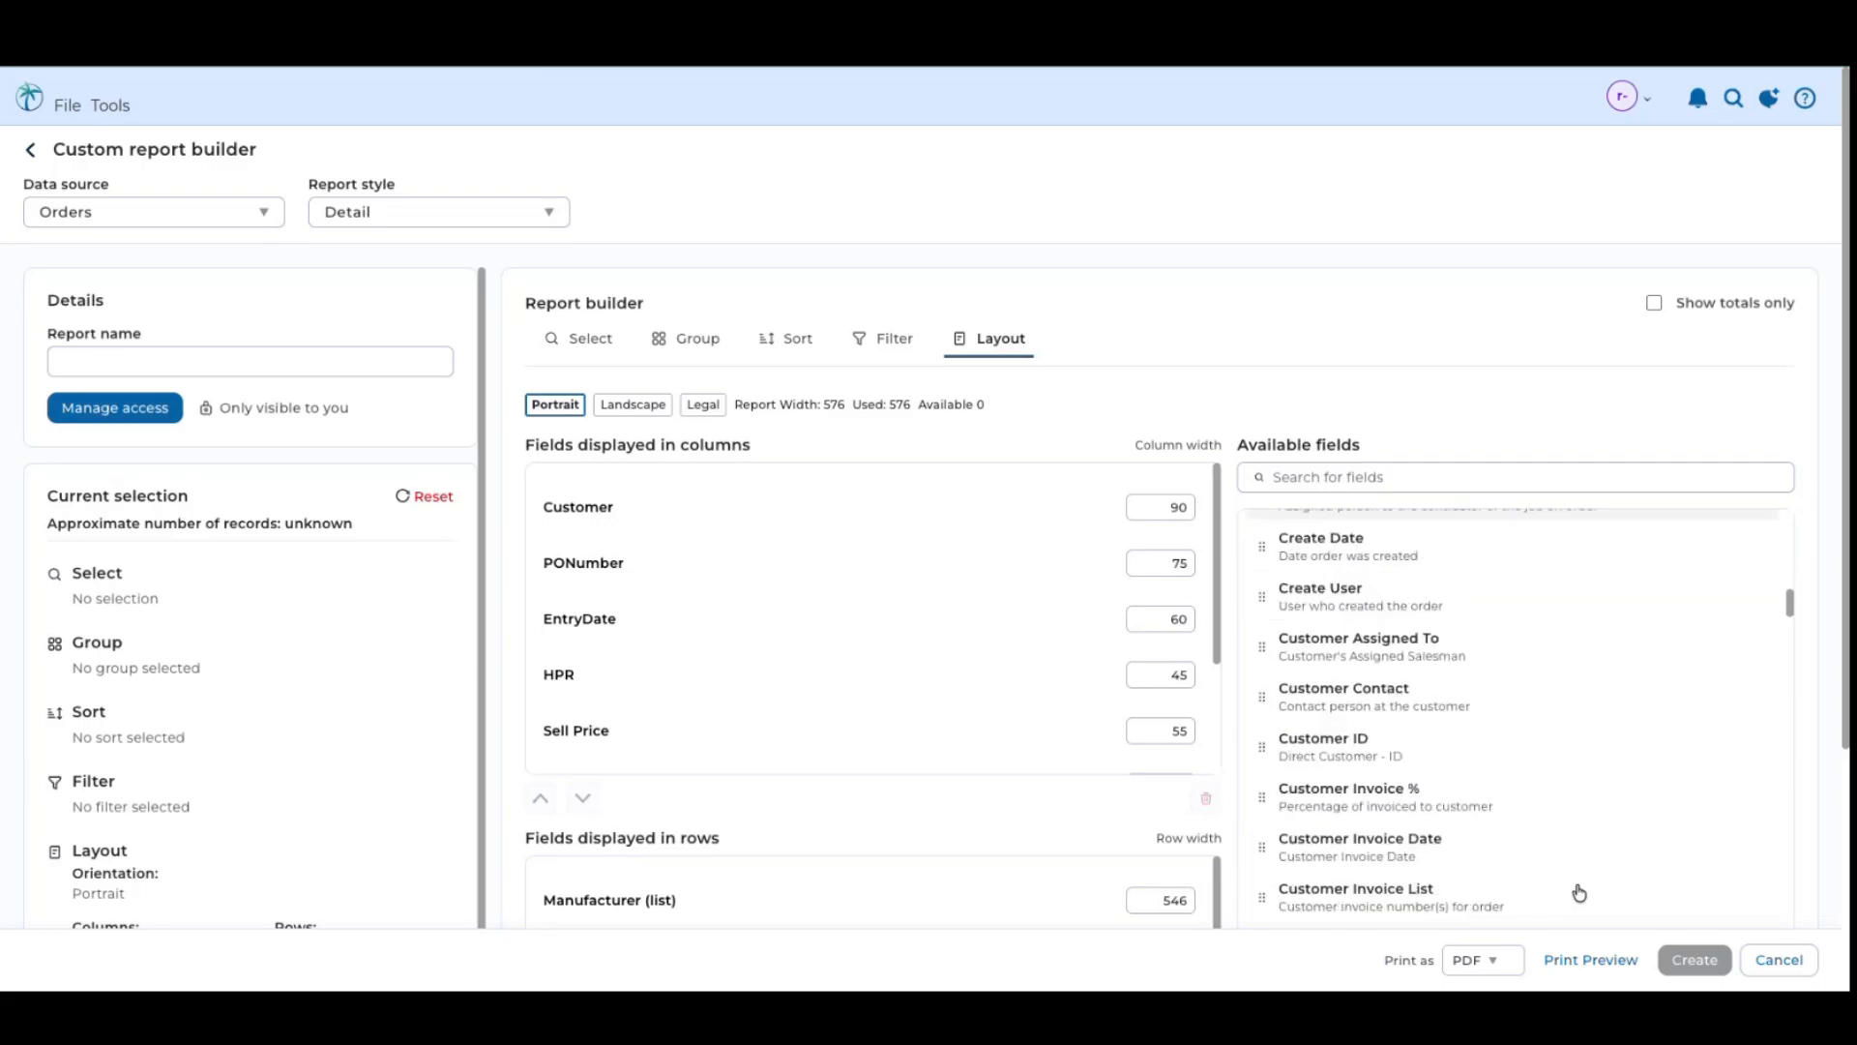
pyautogui.scroll(-10, 1579, 892)
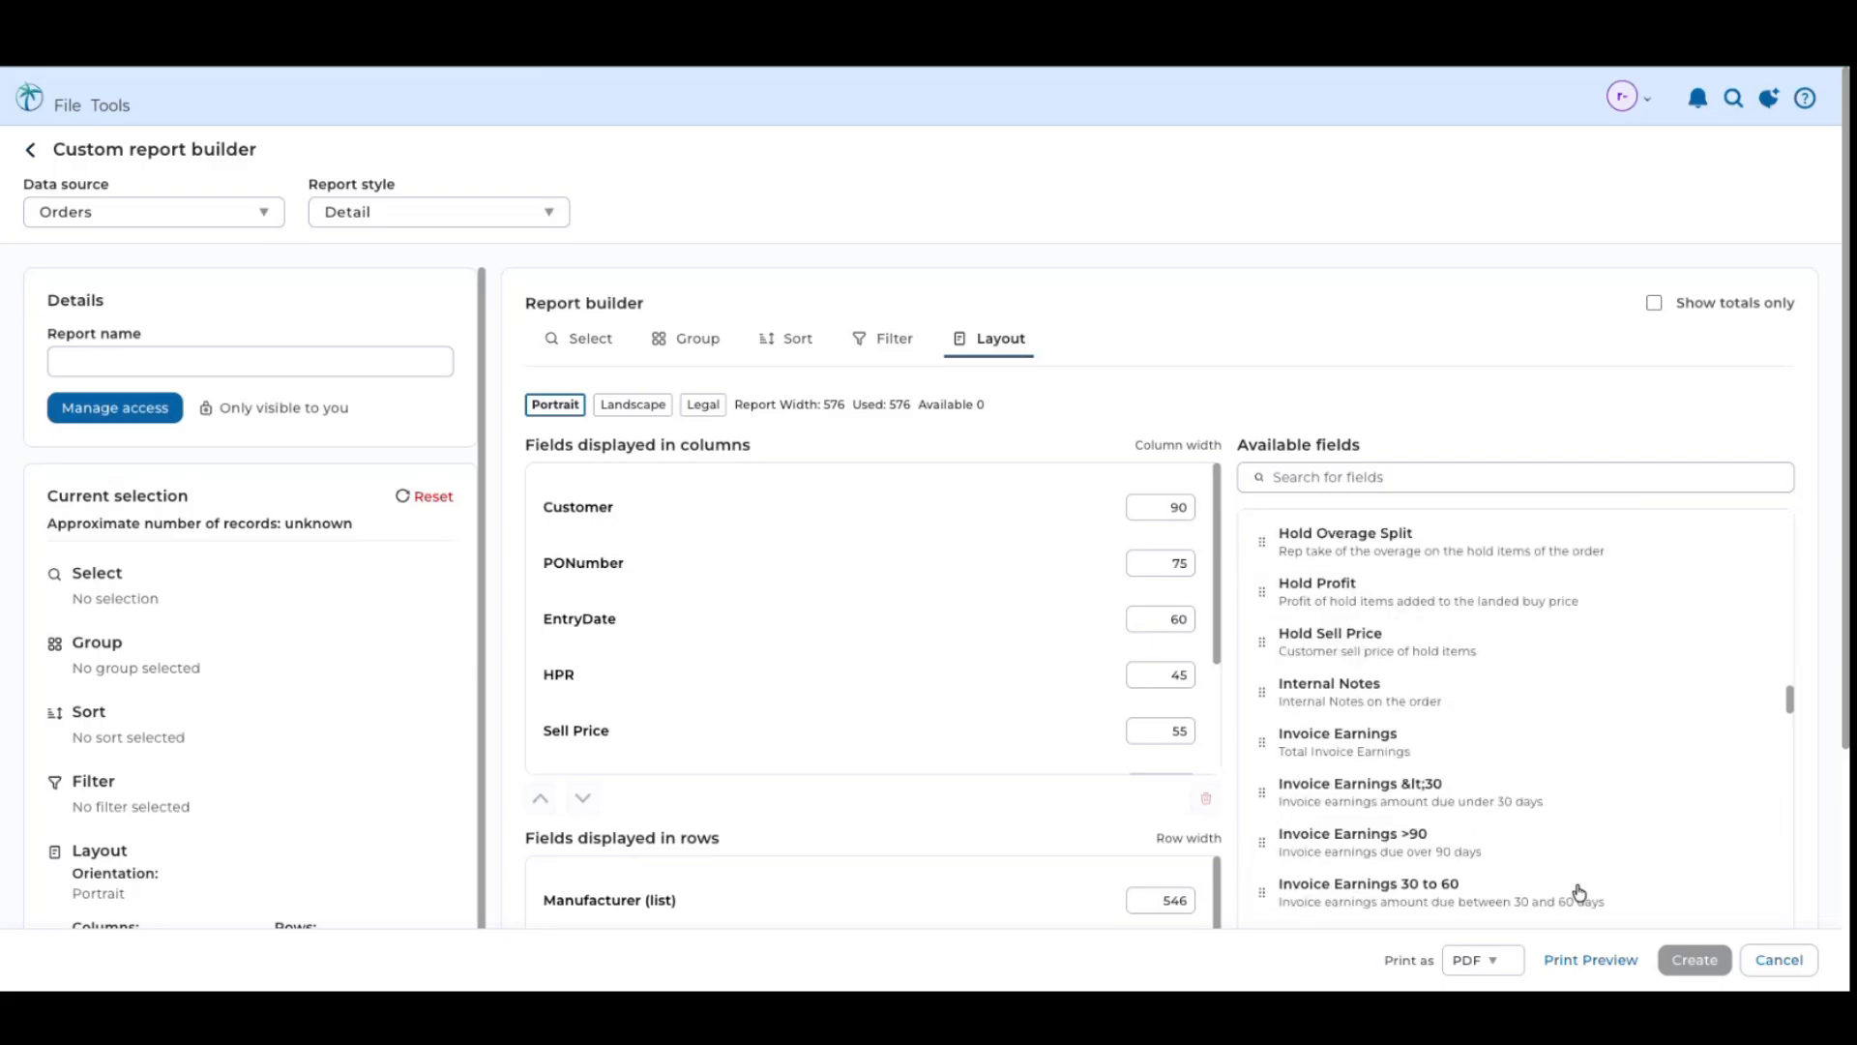
pyautogui.scroll(-10, 1579, 891)
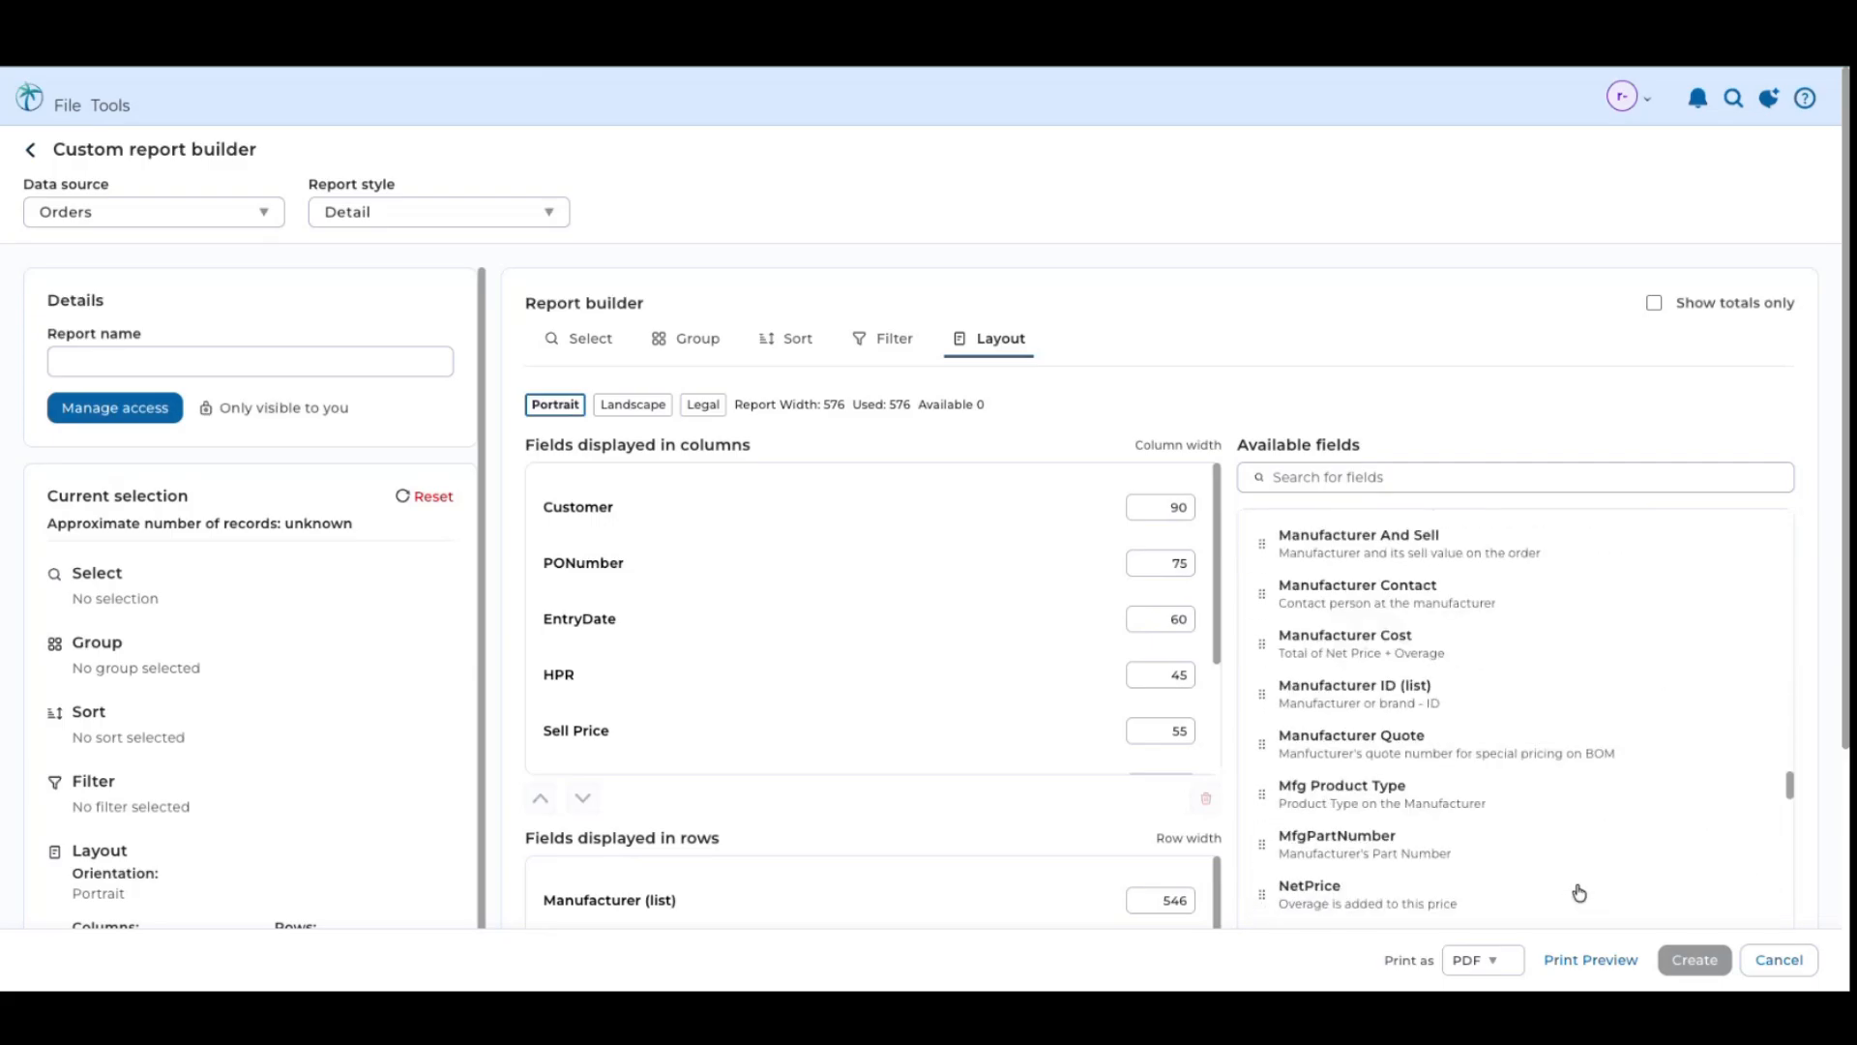
# Search the available layout fields for "rec" and add Received as a column between HPR and Sell Price
pyautogui.click(1368, 486)
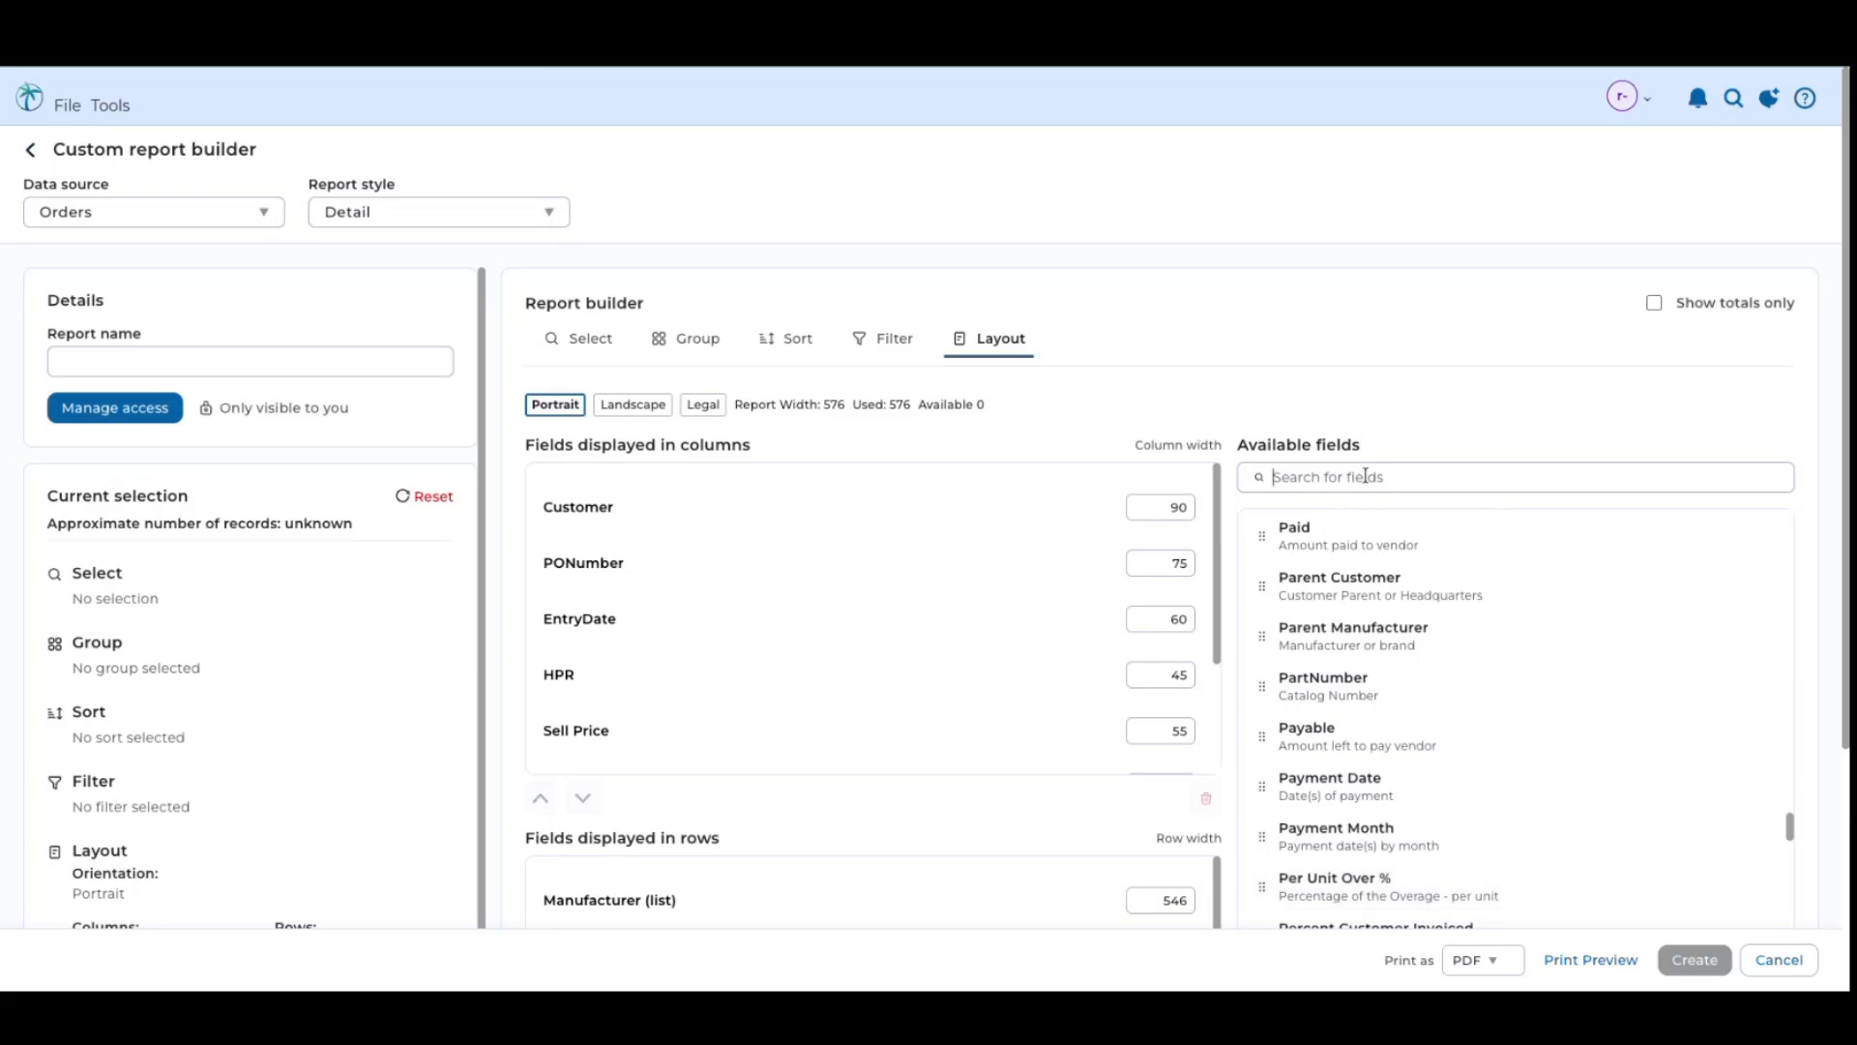
pyautogui.write('re')
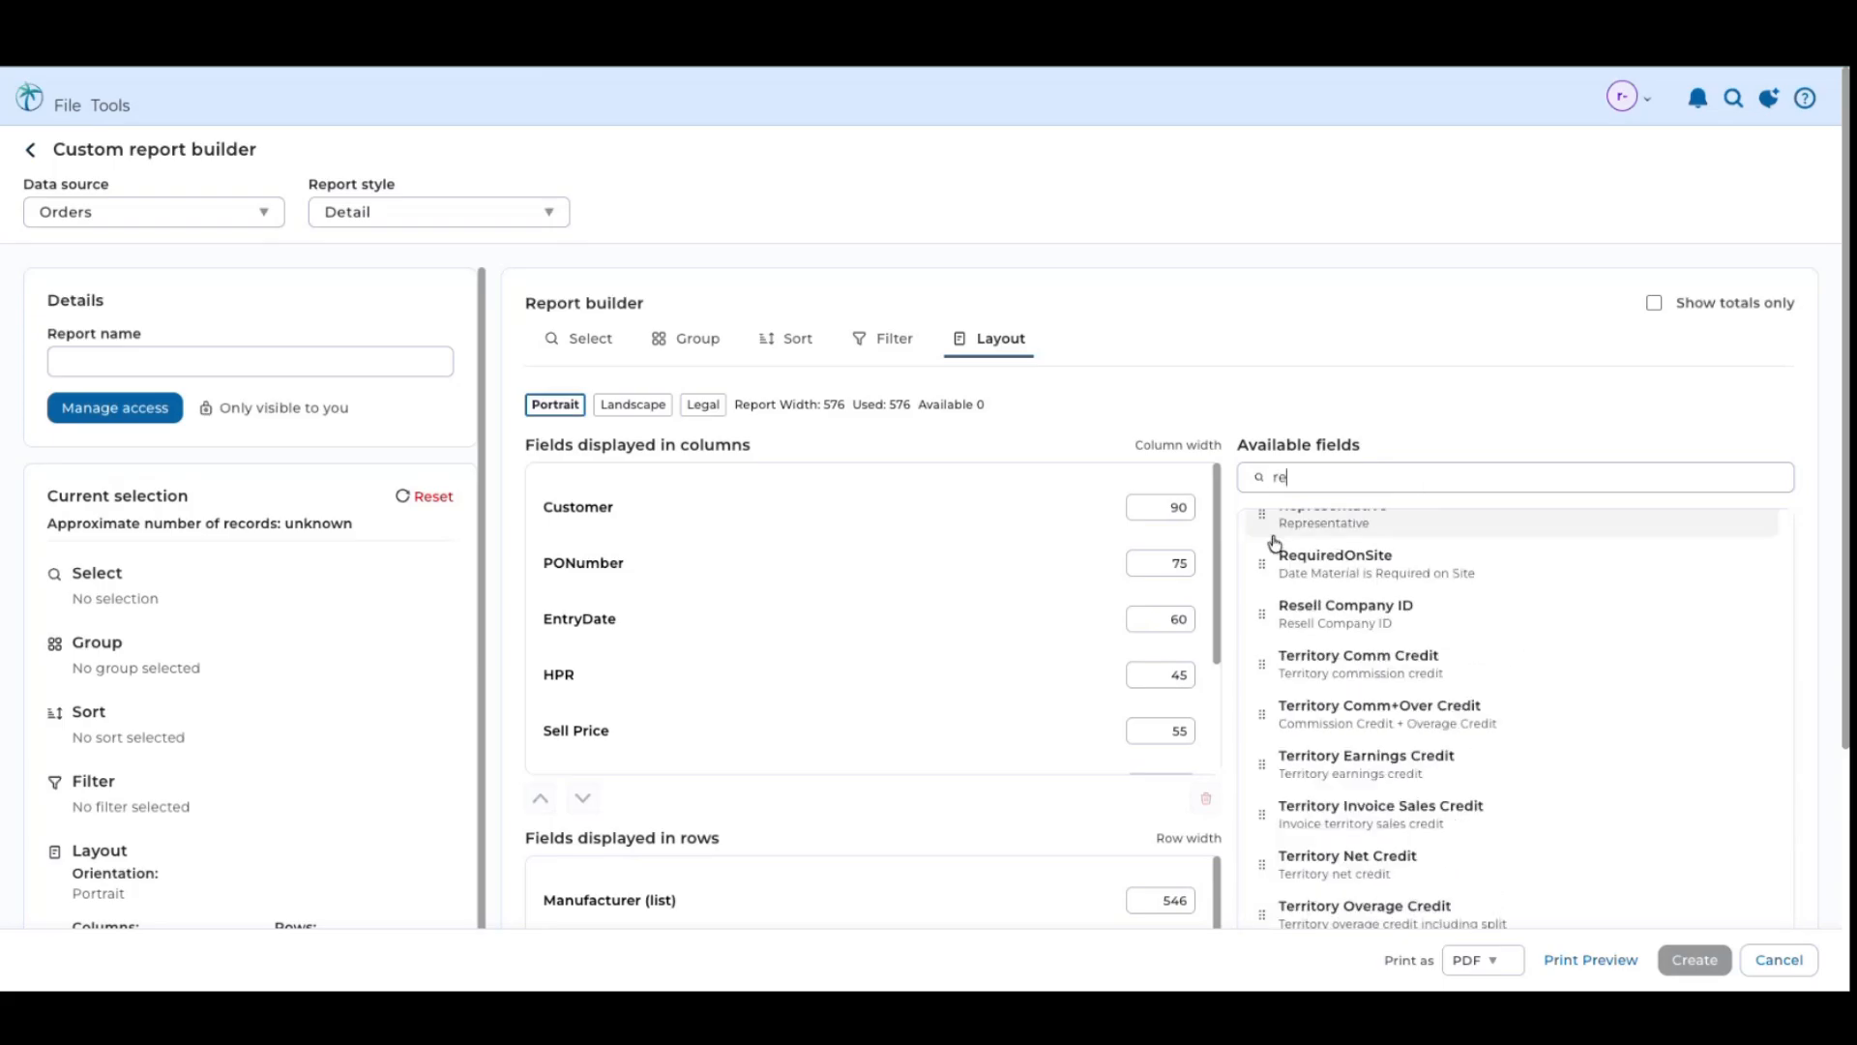
pyautogui.scroll(4, 1268, 542)
pyautogui.scroll(2, 1264, 617)
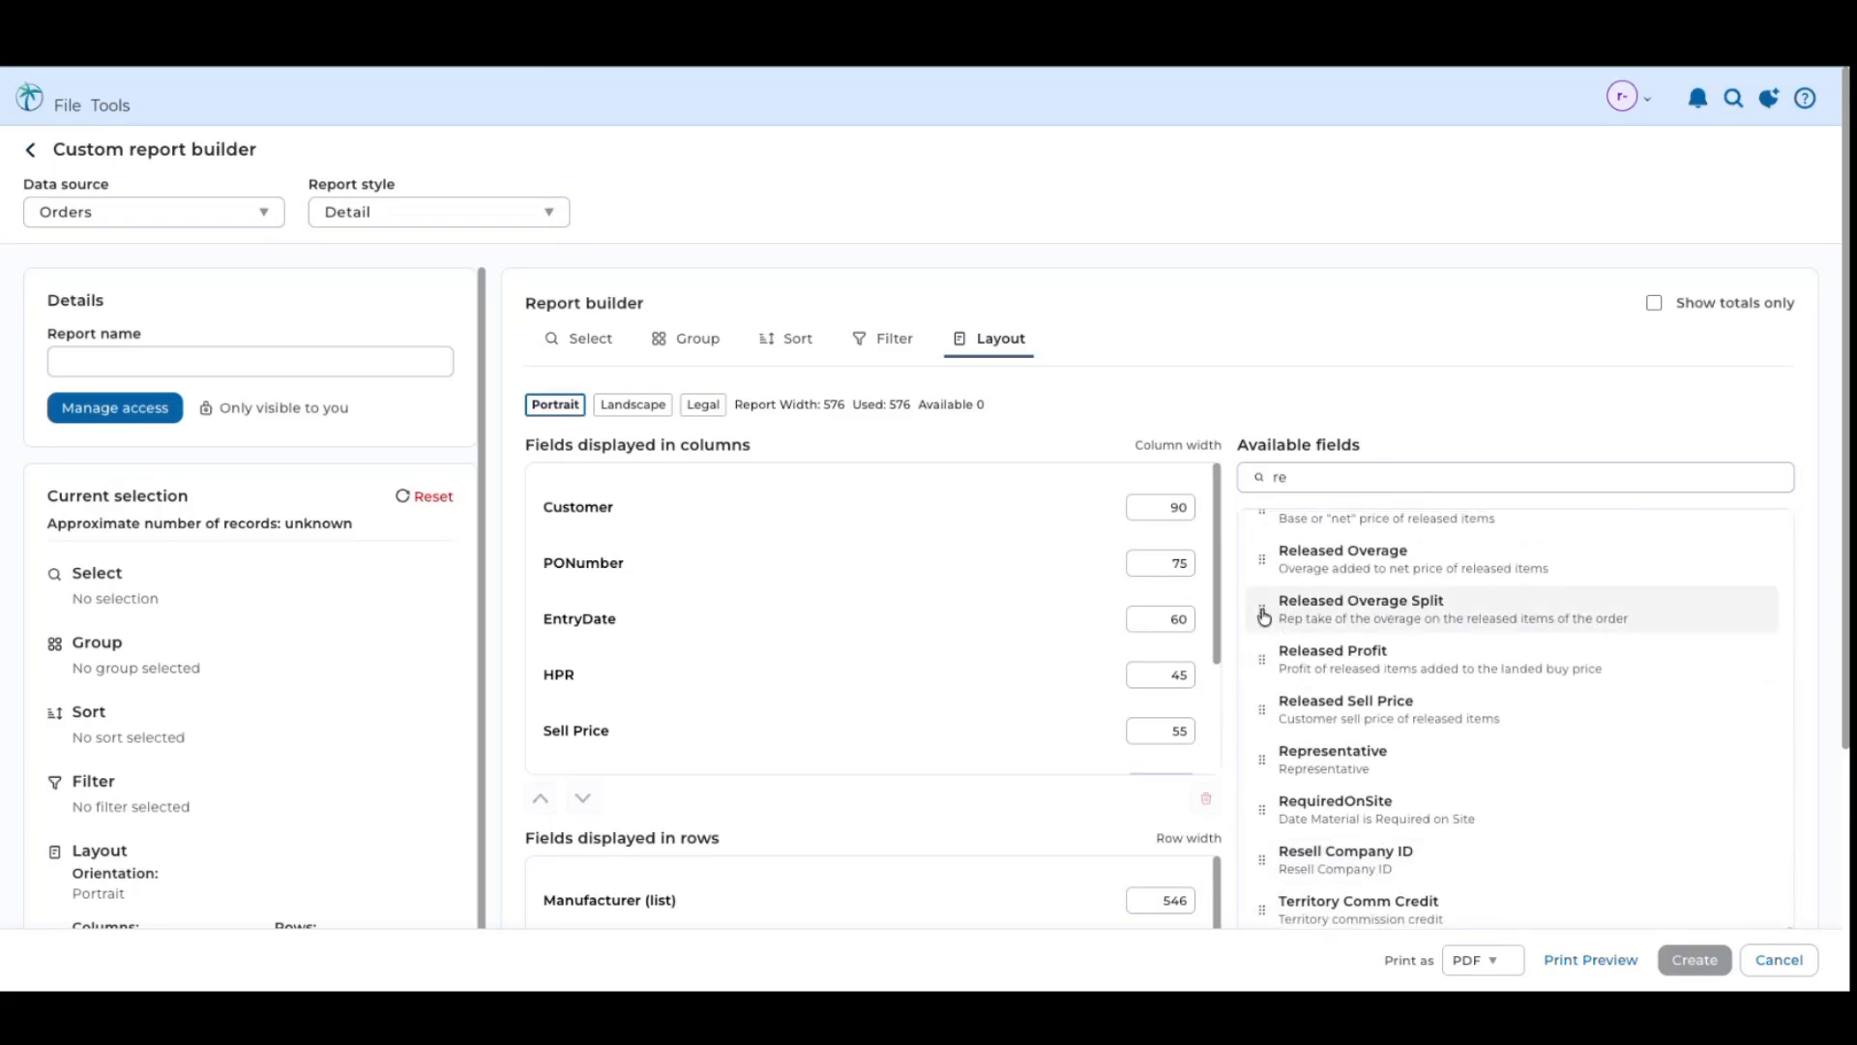
pyautogui.write('c')
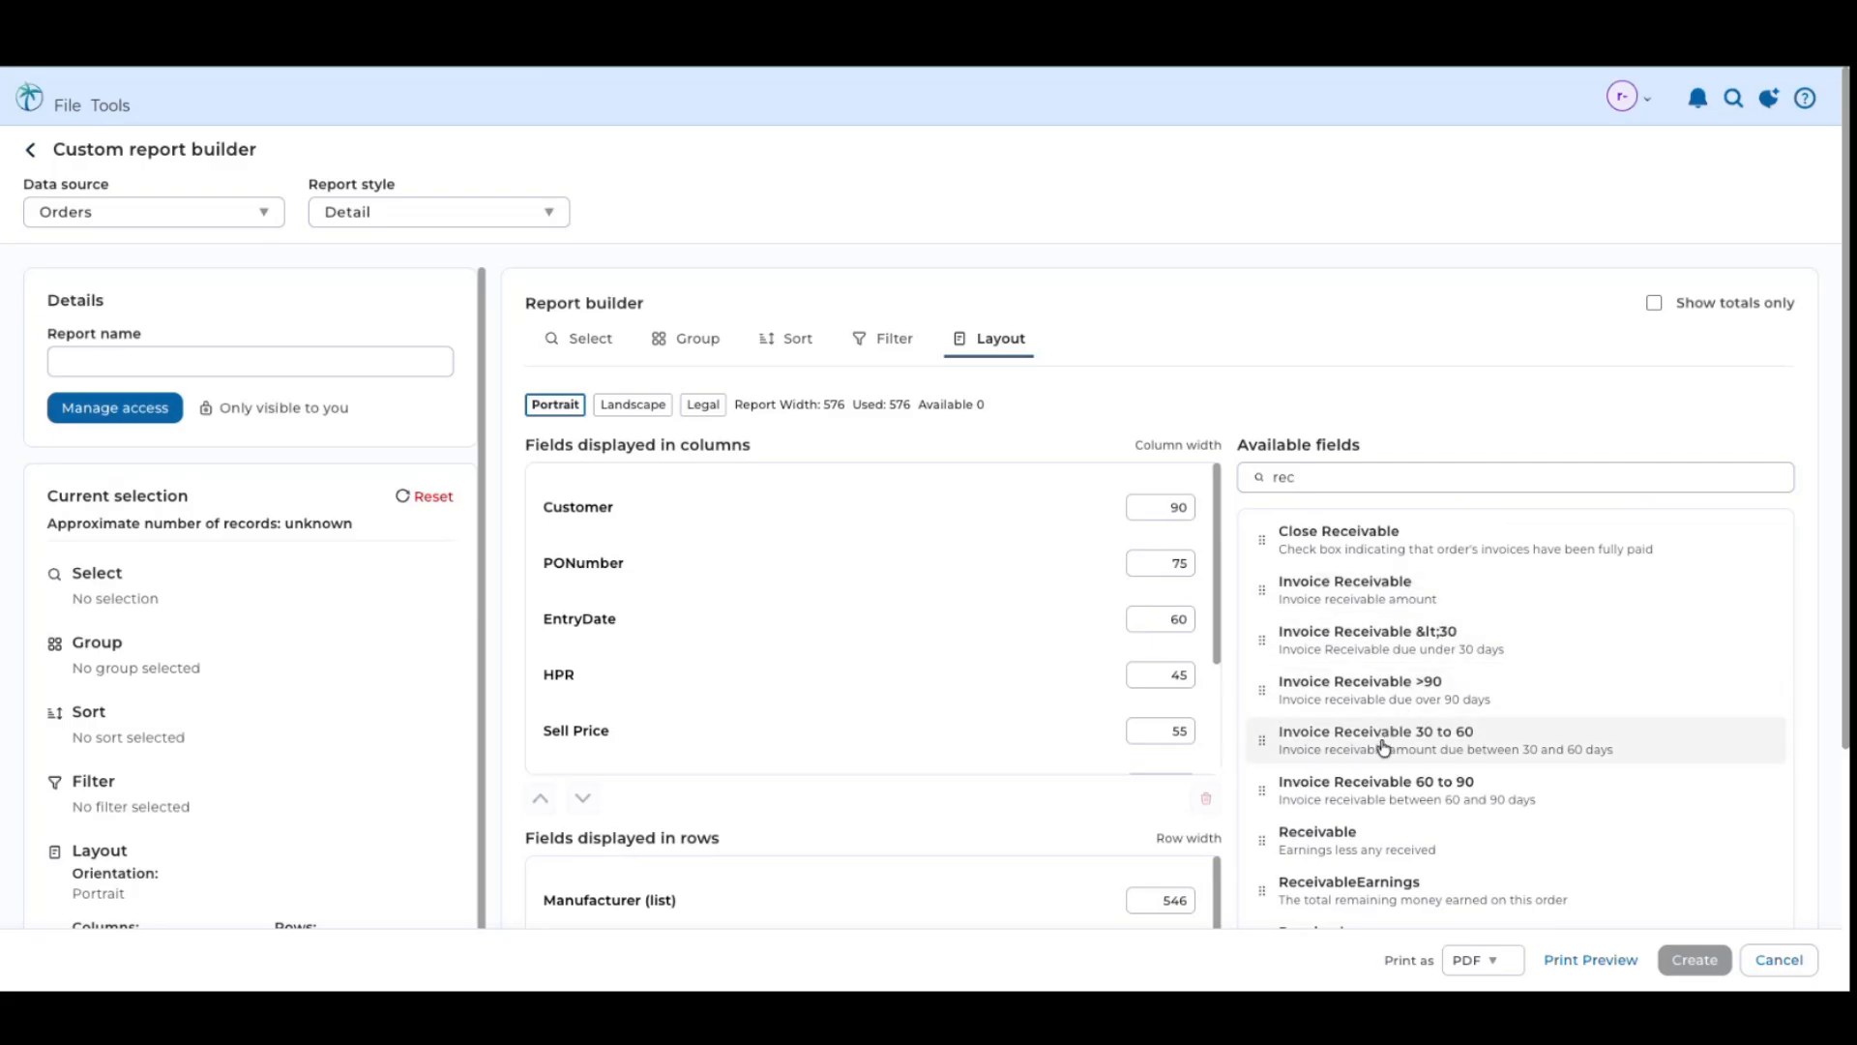
pyautogui.scroll(-1, 1380, 755)
pyautogui.scroll(-1, 1380, 757)
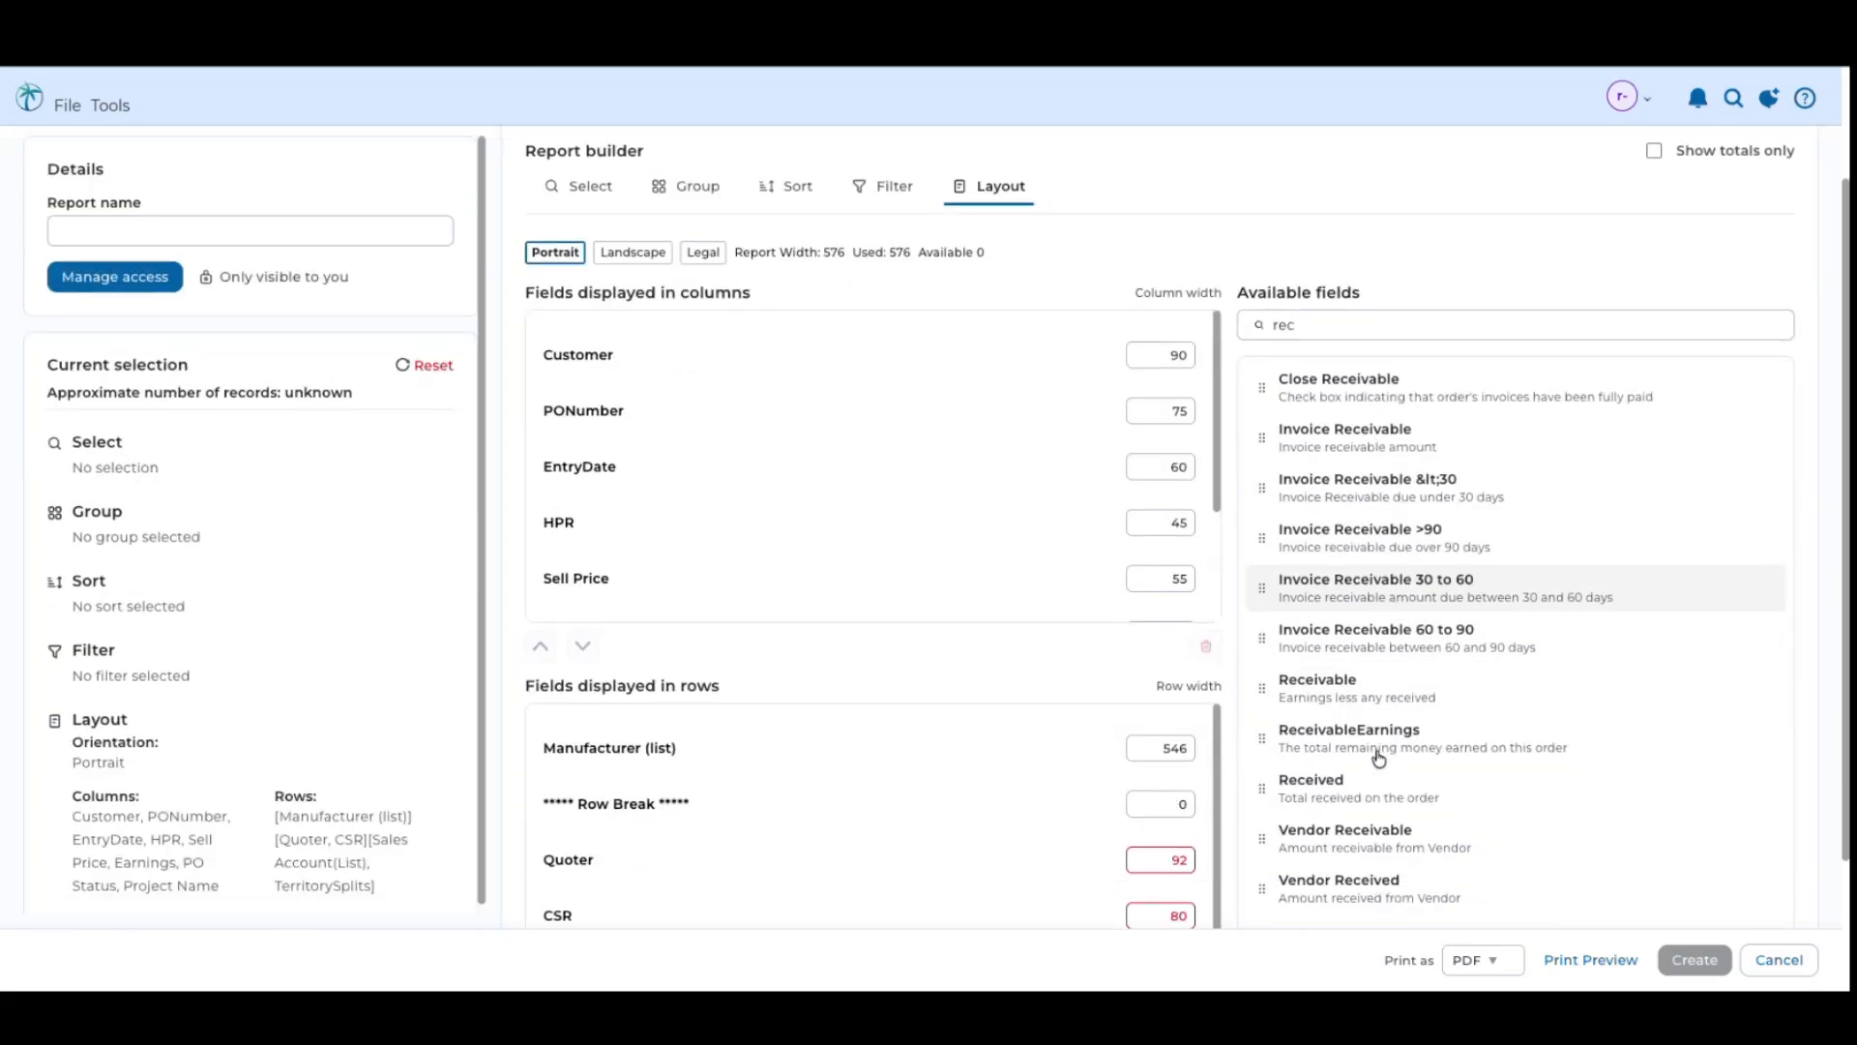
pyautogui.click(1329, 778)
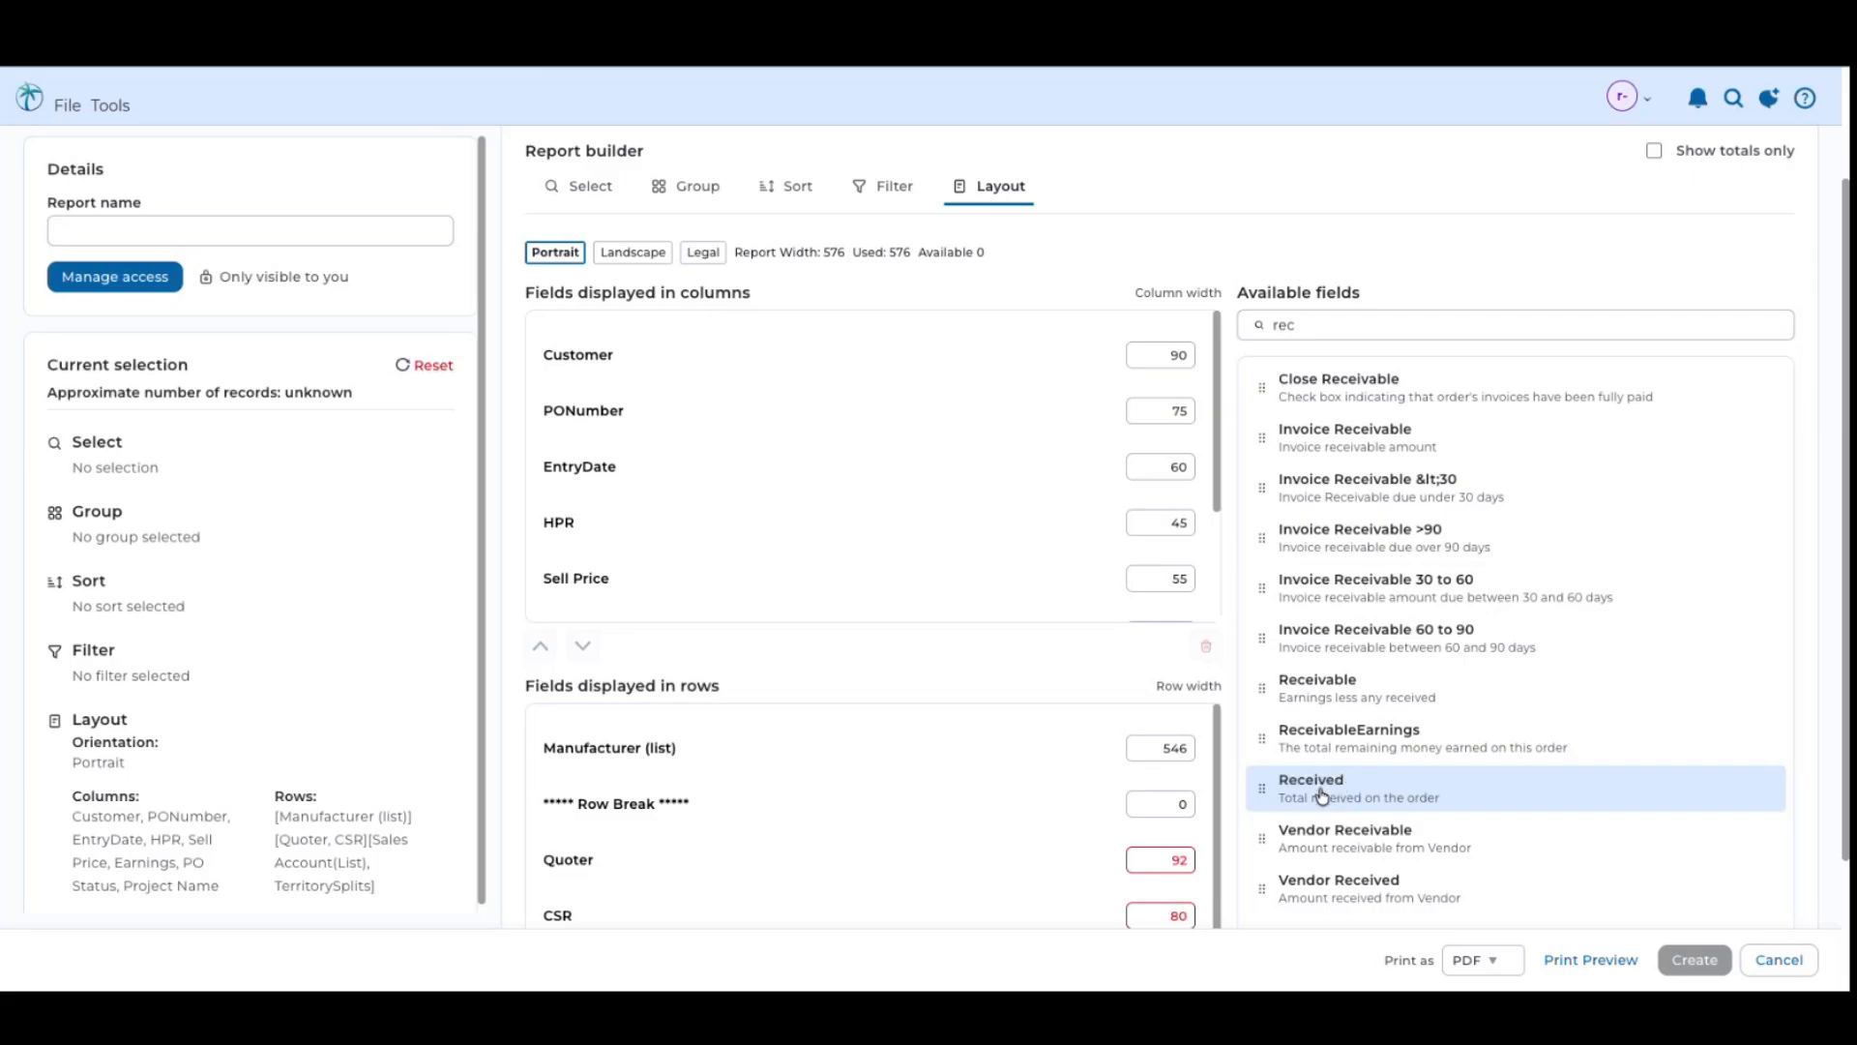
pyautogui.moveTo(1324, 785); pyautogui.dragTo(737, 553)
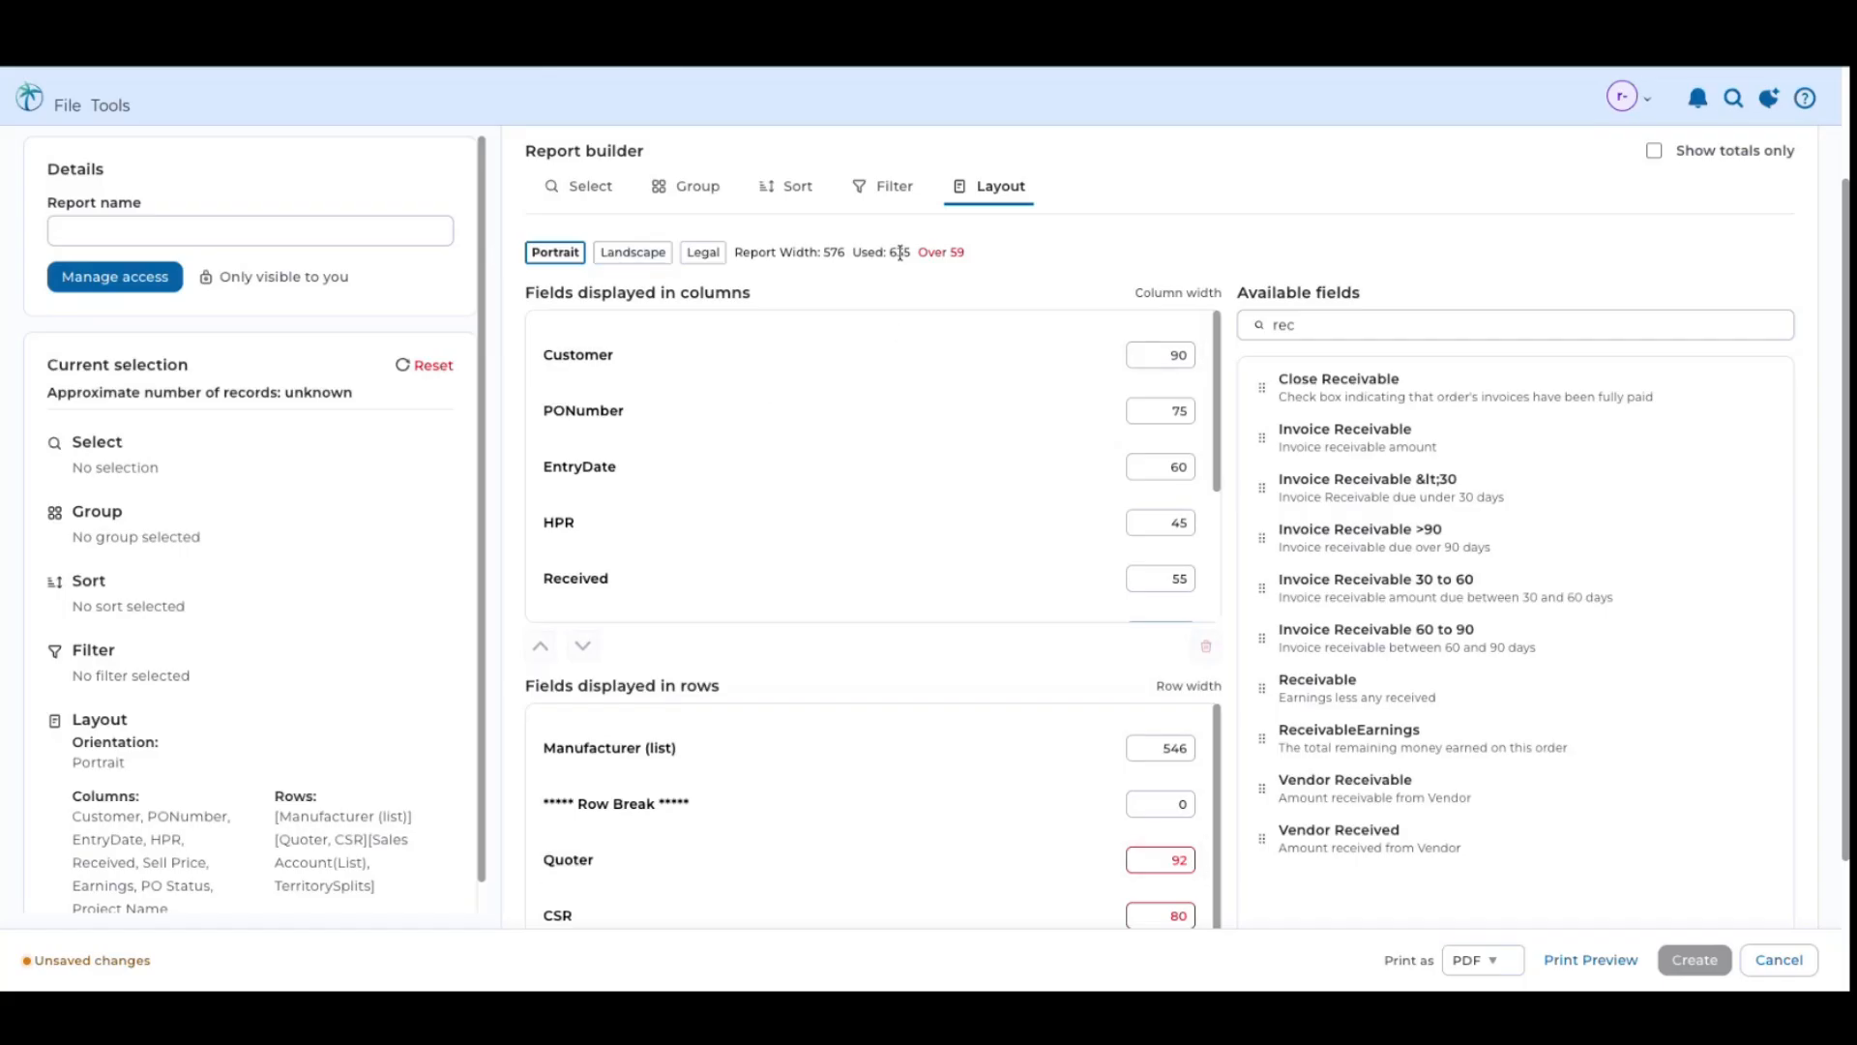
# Check the report's width usage and set the Project Name column width to 85
pyautogui.moveTo(905, 256); pyautogui.dragTo(981, 259)
pyautogui.scroll(-2, 958, 563)
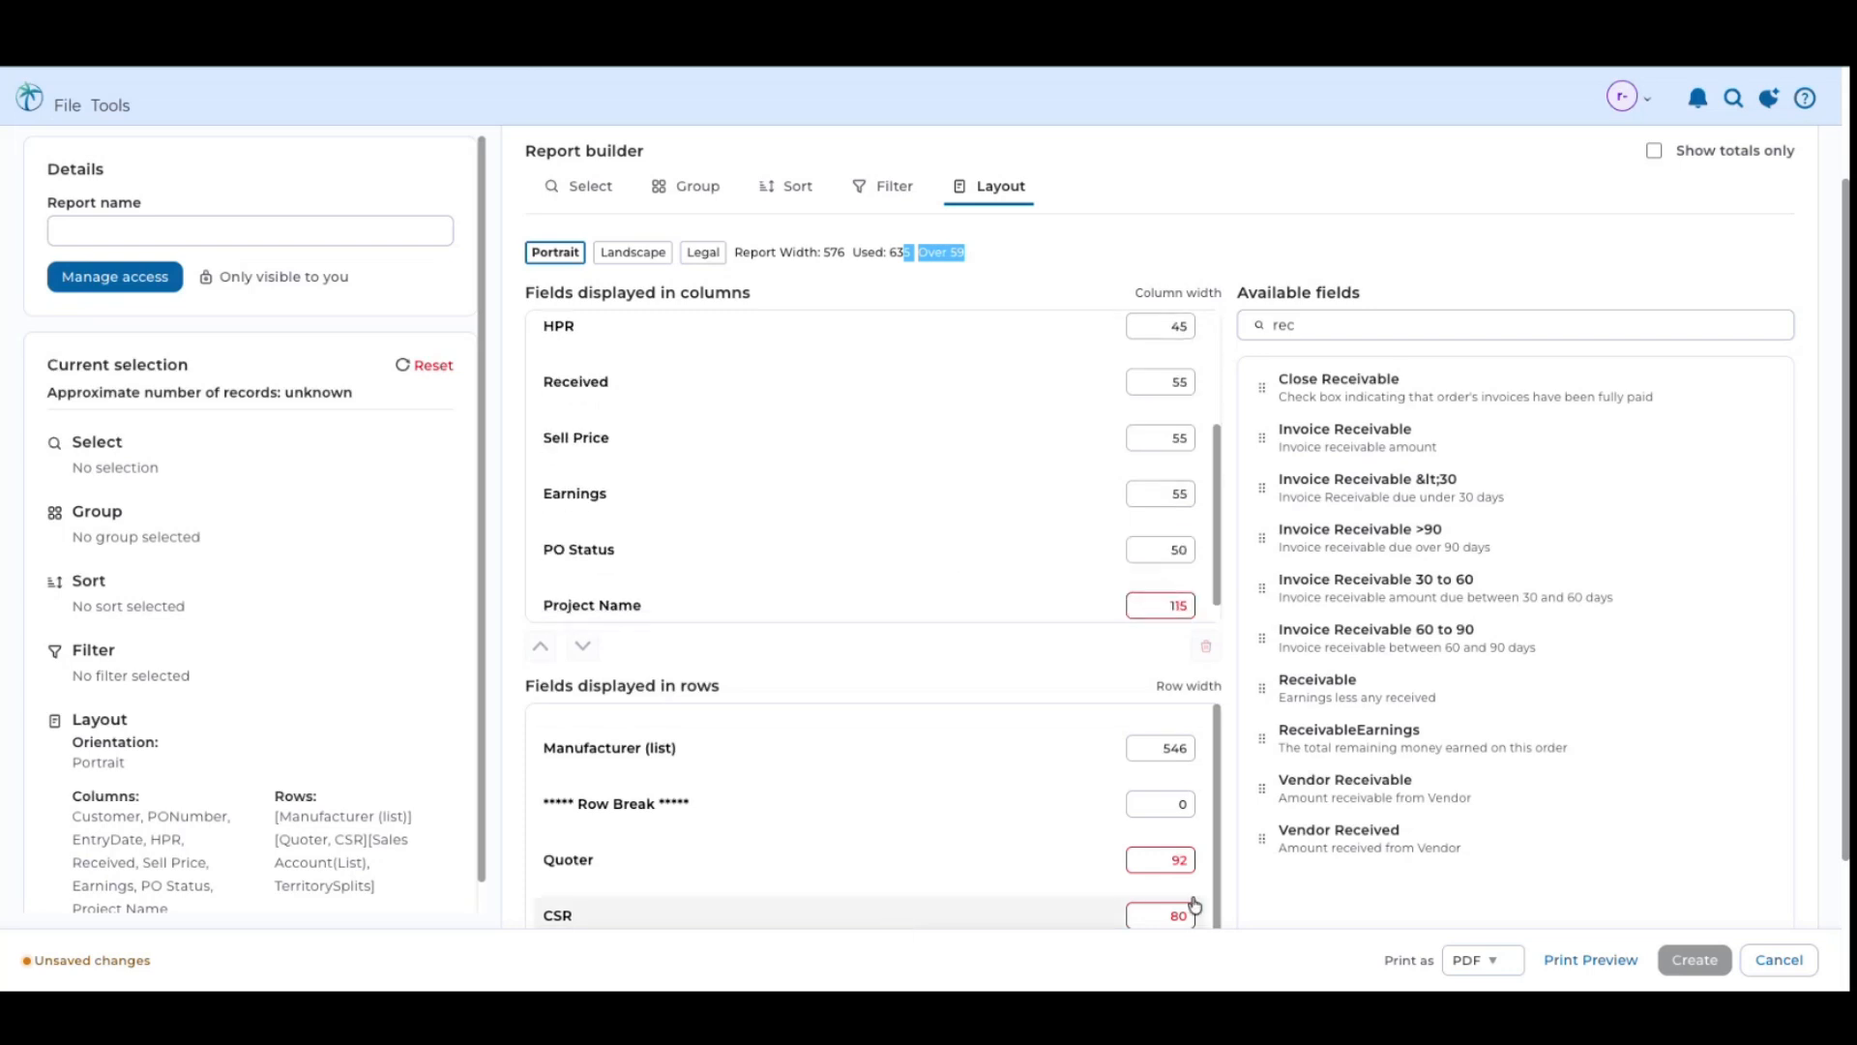
pyautogui.scroll(-1, 1175, 871)
pyautogui.scroll(-1, 1147, 849)
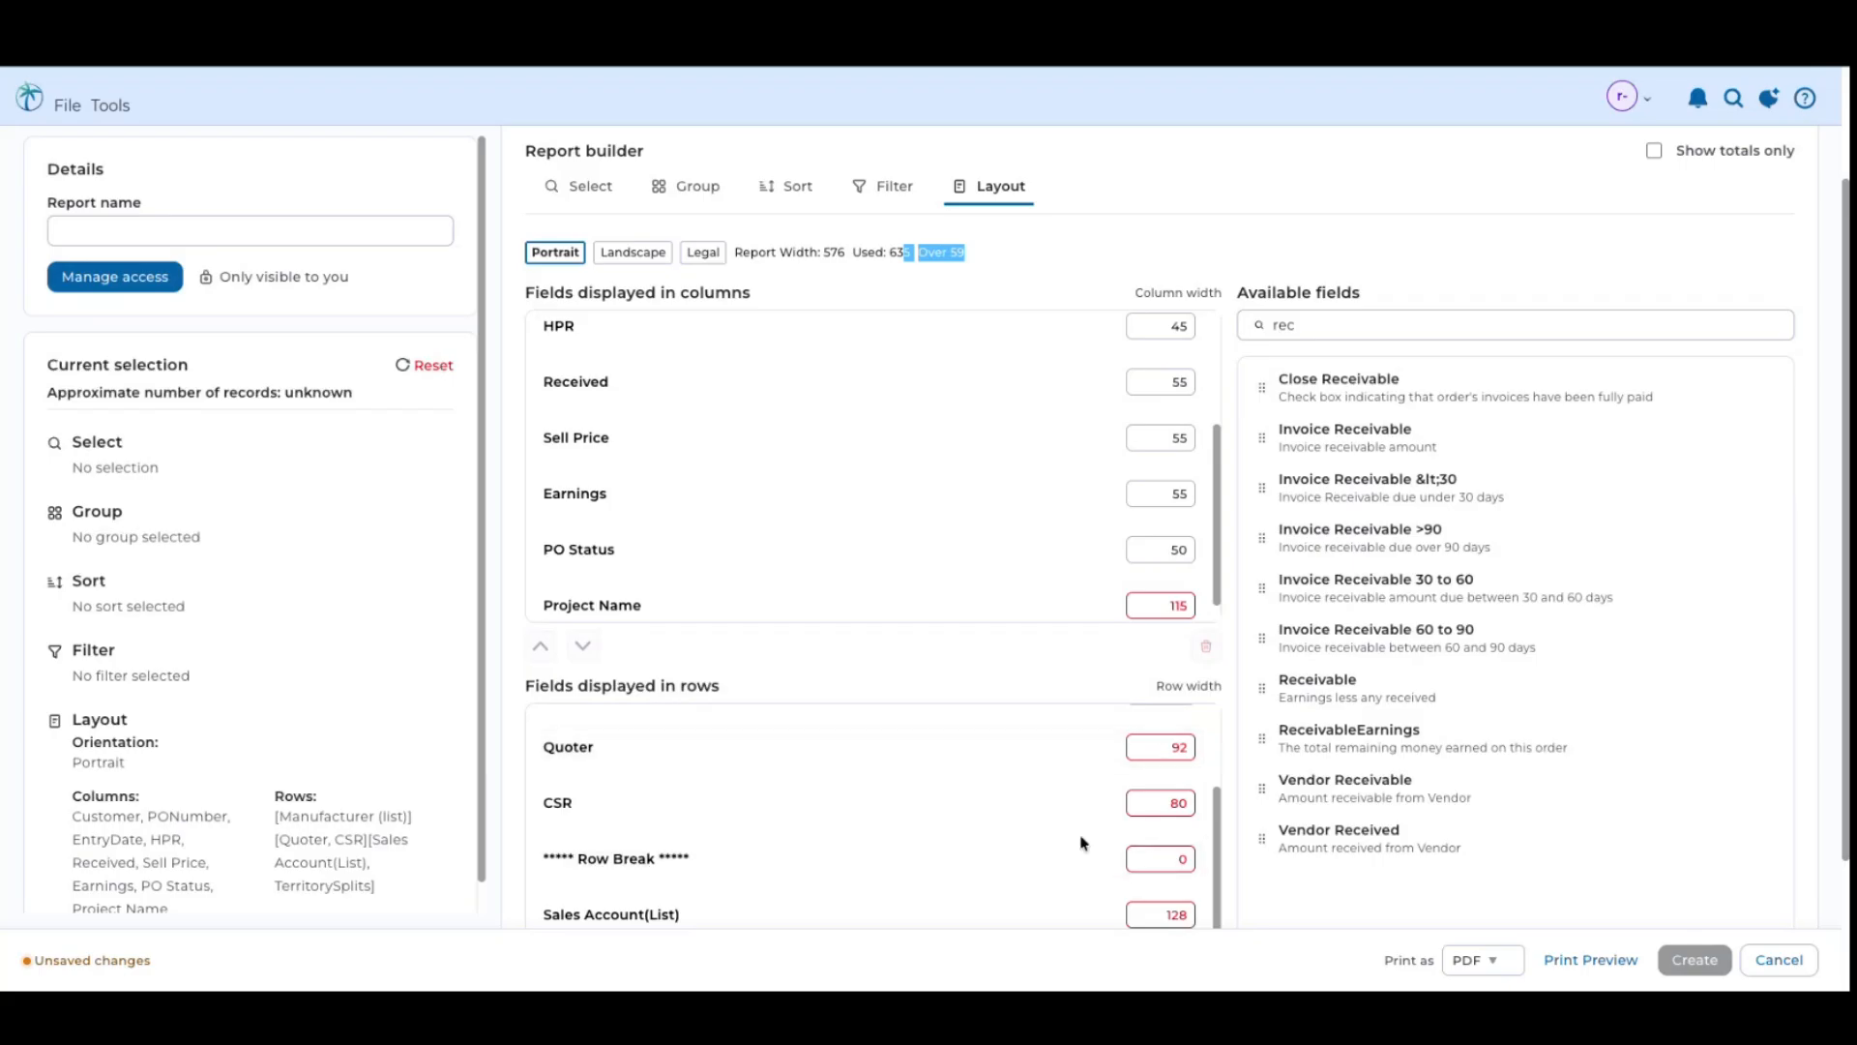
pyautogui.scroll(2, 1065, 860)
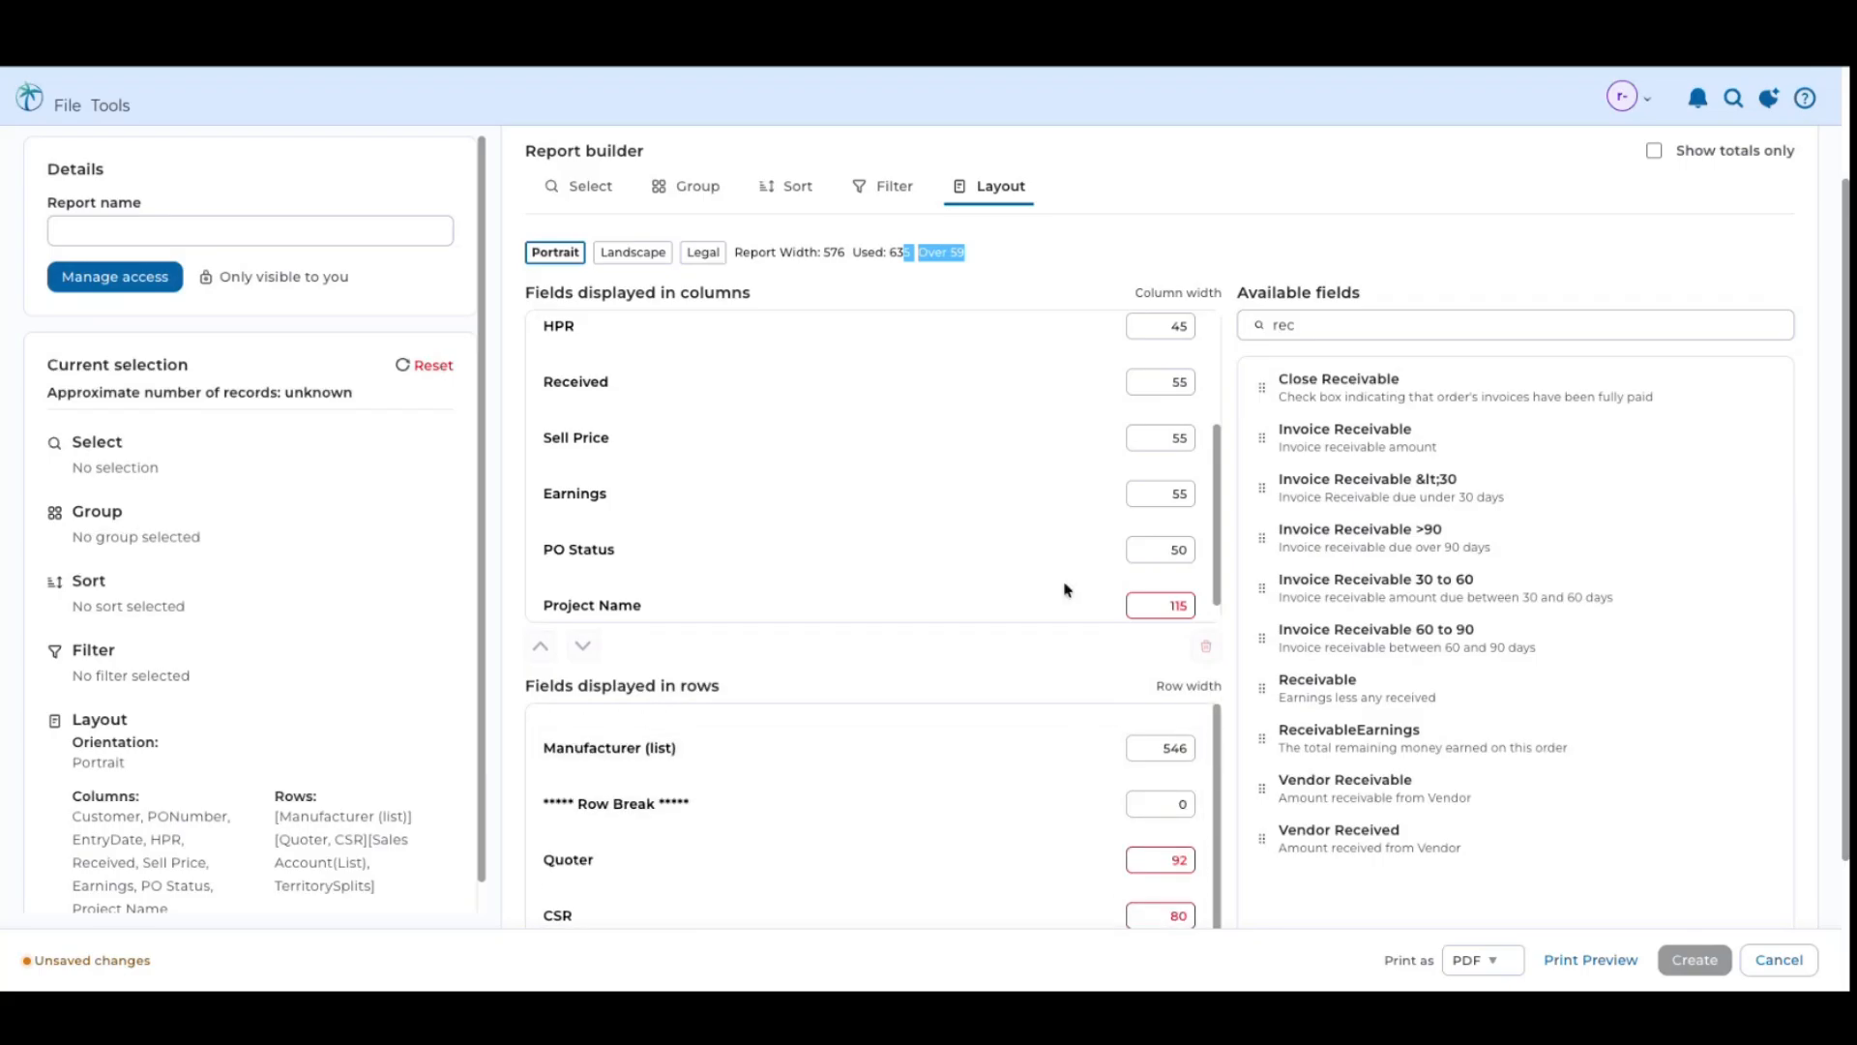
pyautogui.click(1153, 604)
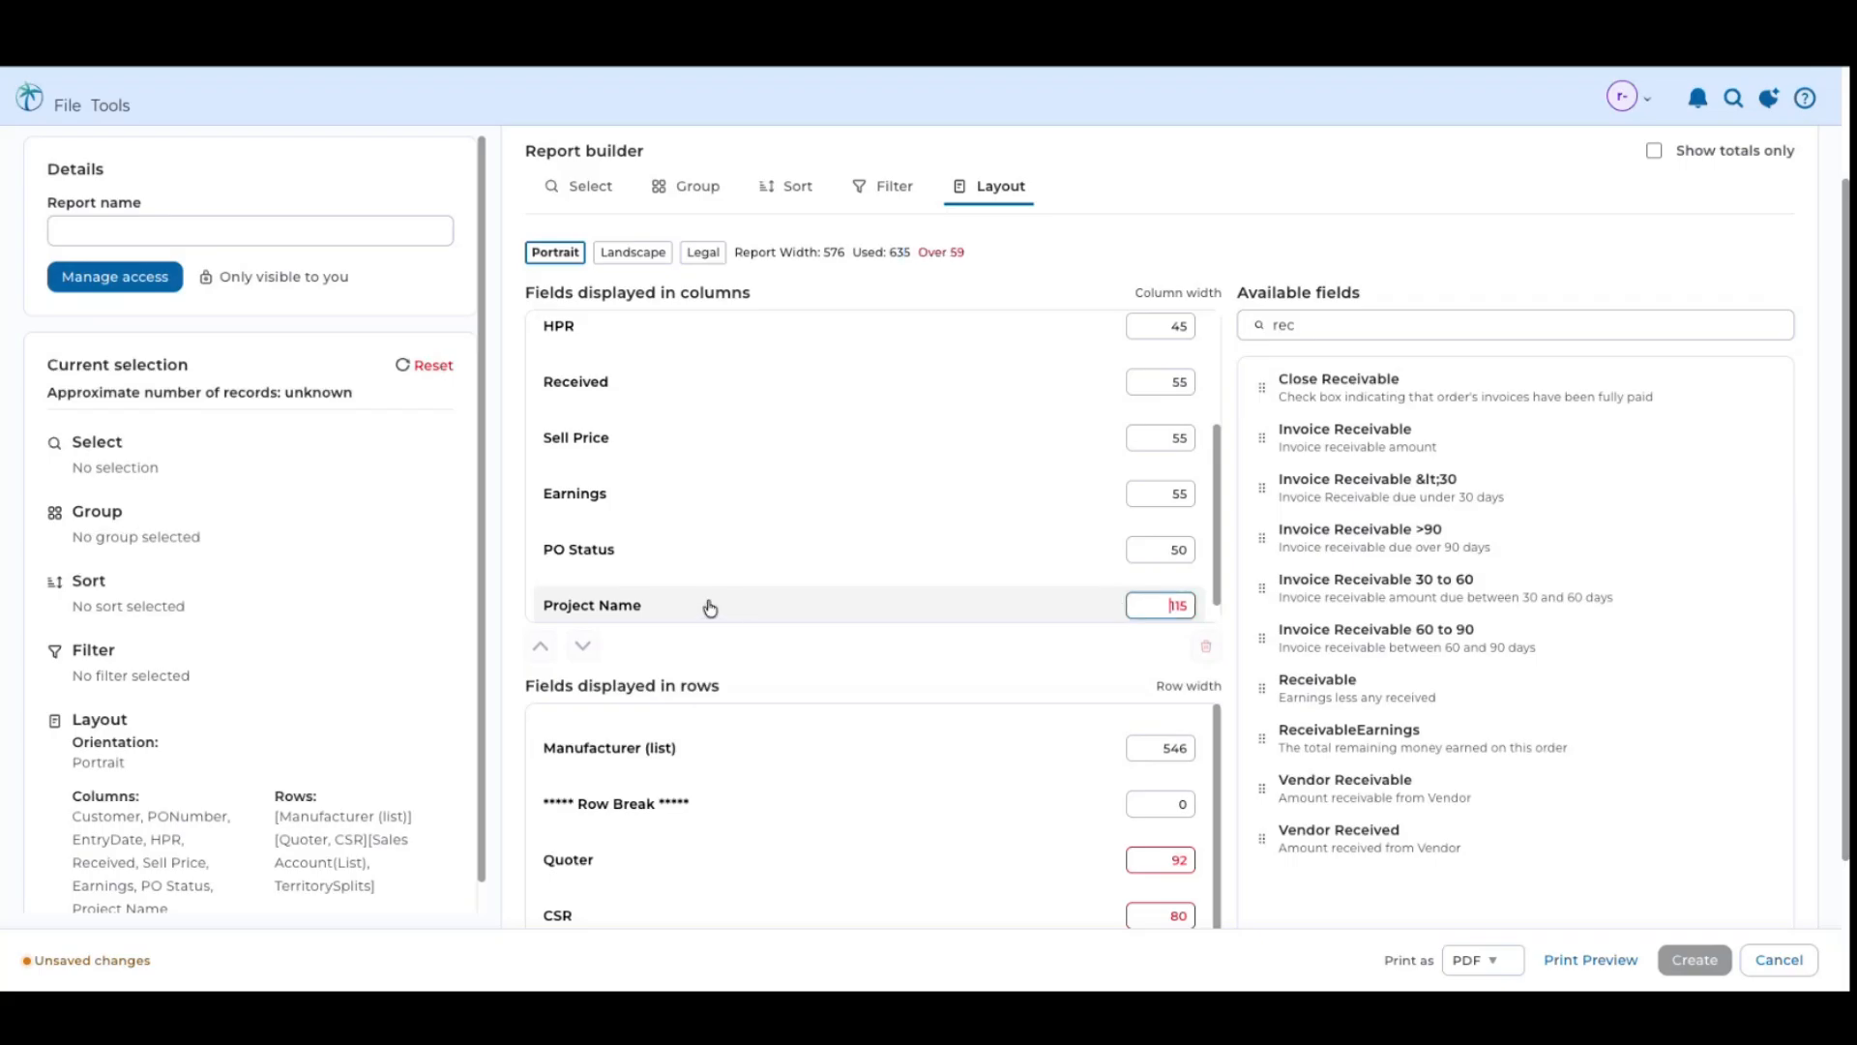
pyautogui.doubleClick(1176, 605)
pyautogui.write('85')
pyautogui.press('Tab')
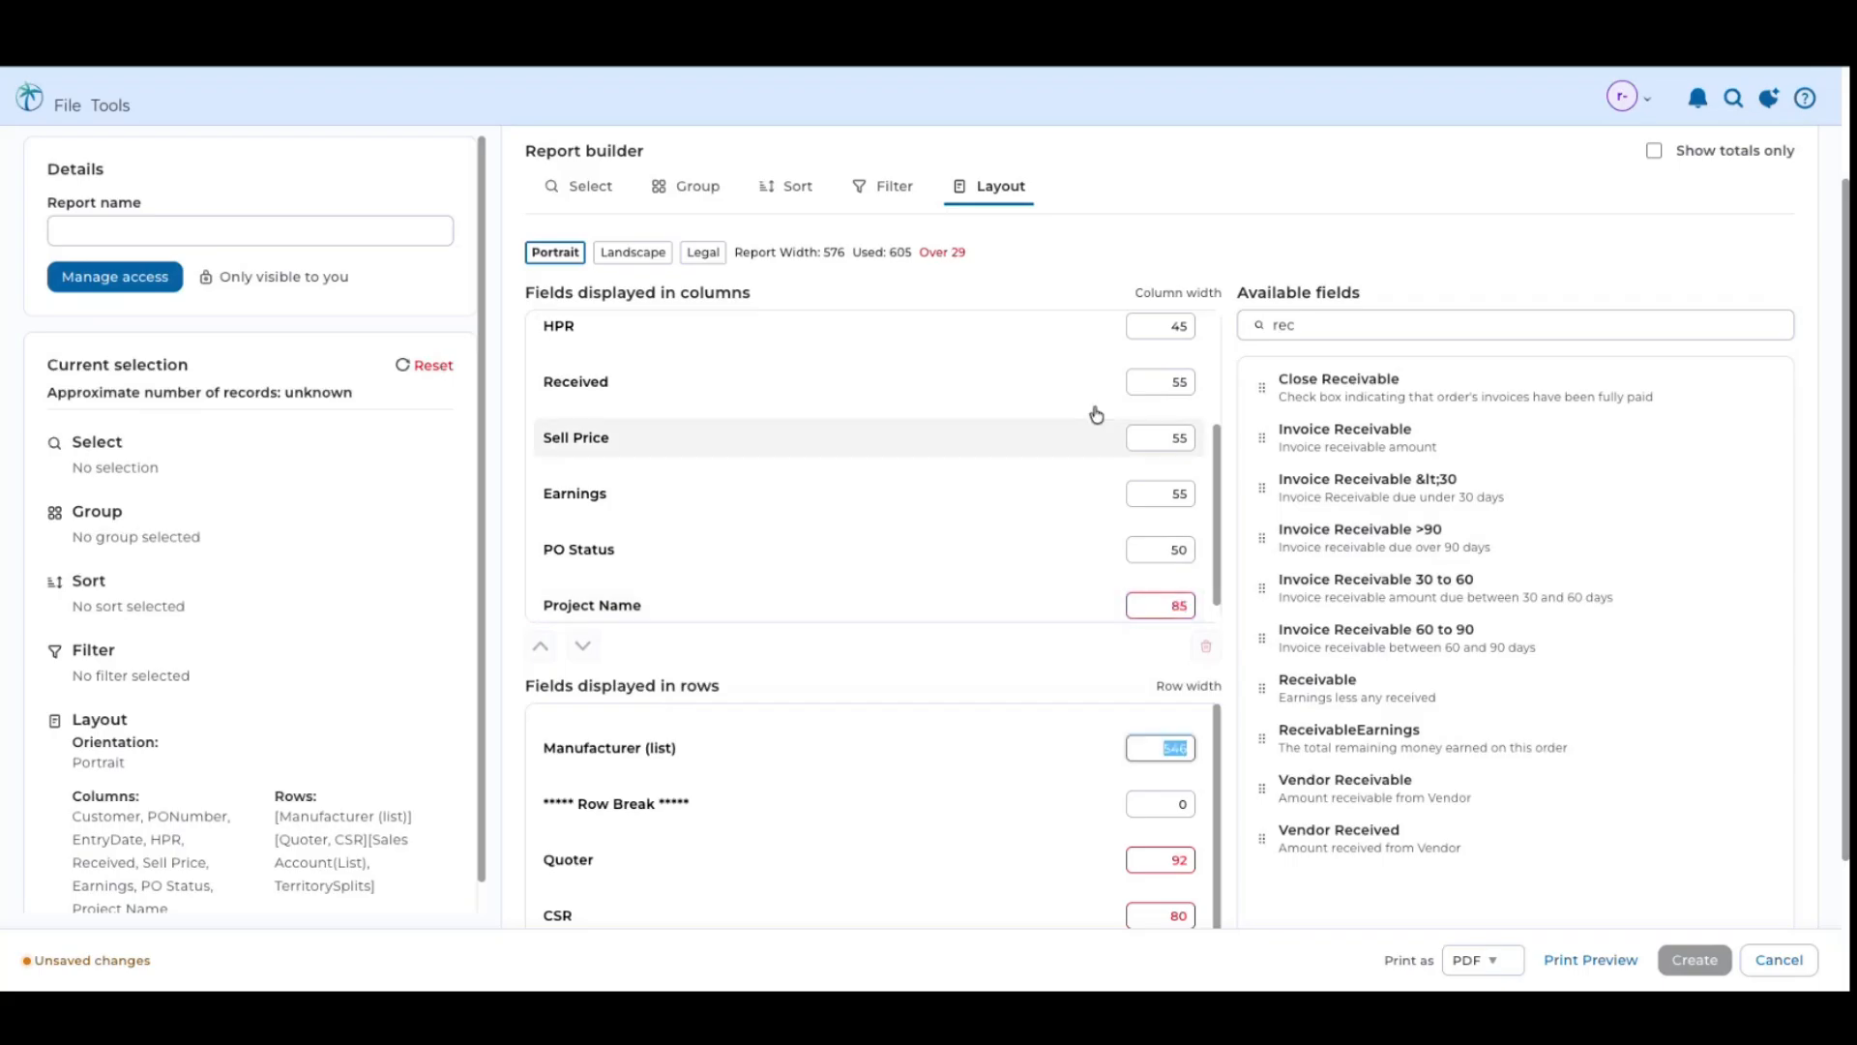
# Set the Quoter field's row width to 80 and check the layout's width usage again
pyautogui.click(1173, 859)
pyautogui.doubleClick(1173, 859)
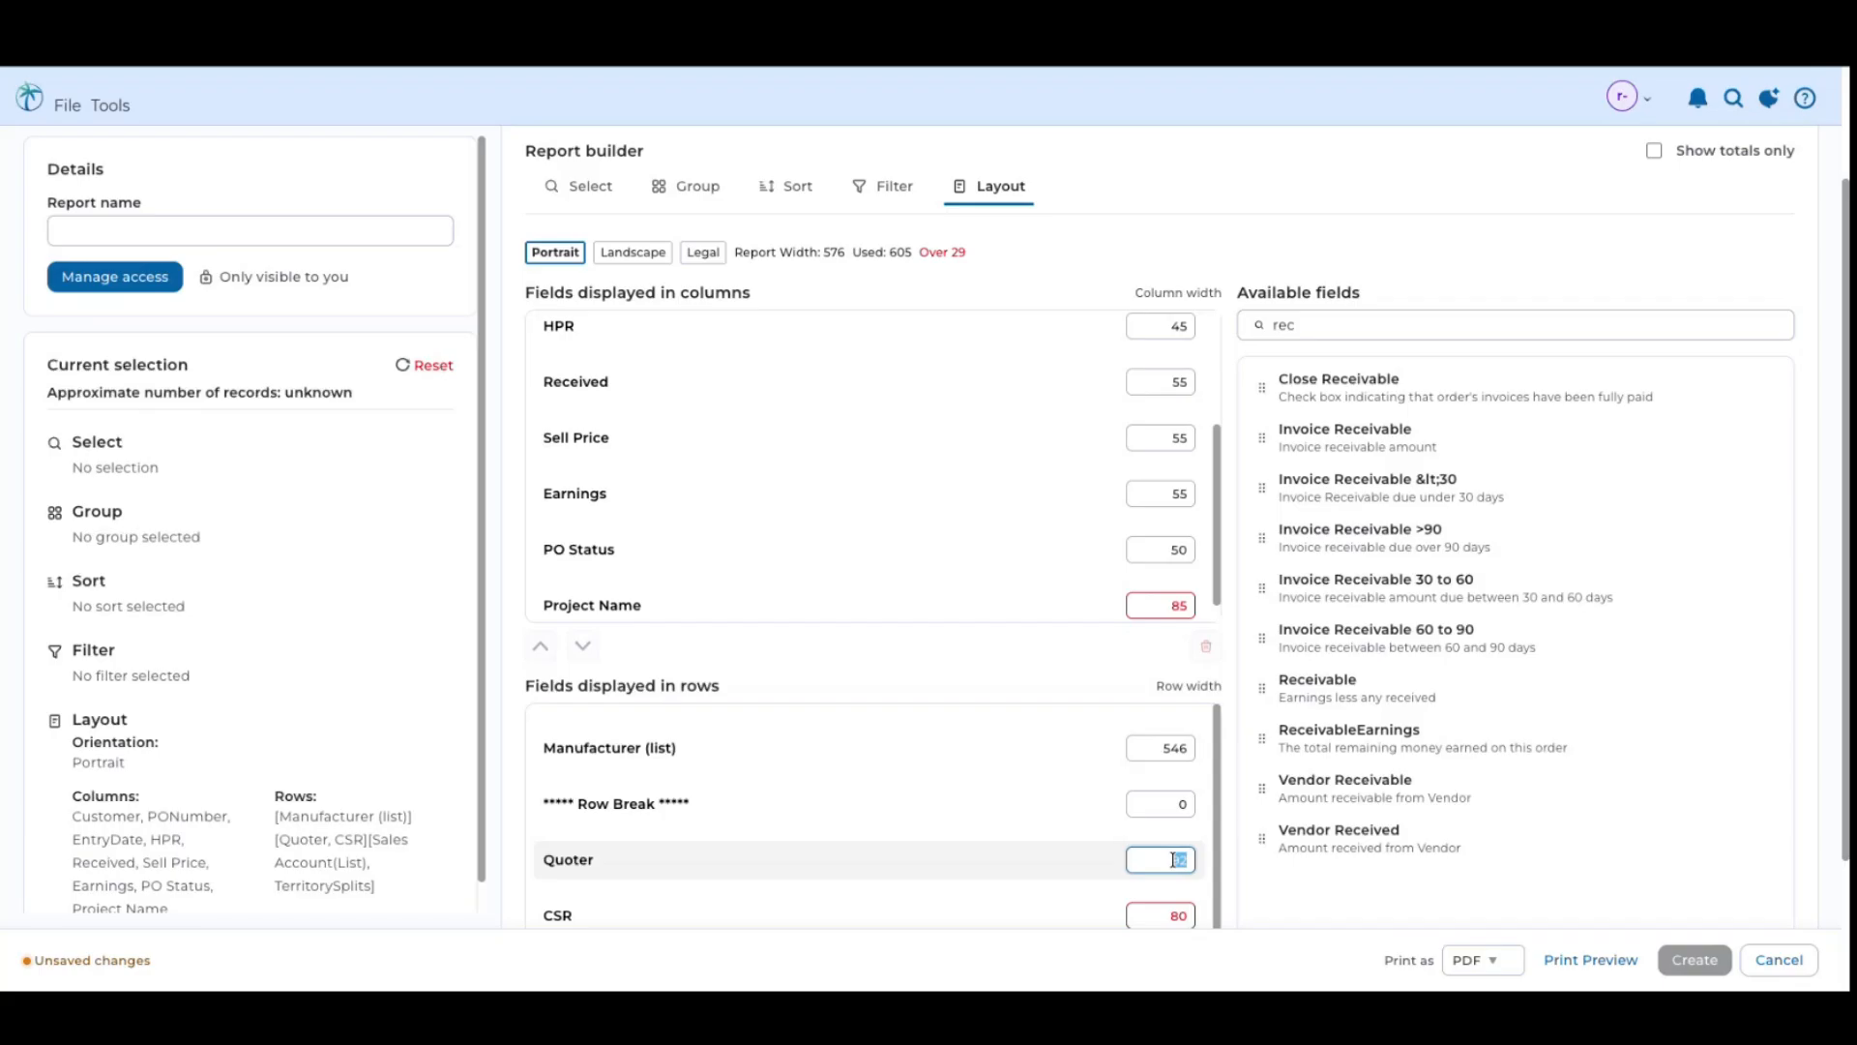
pyautogui.write('80')
pyautogui.press('Tab')
pyautogui.scroll(-2, 967, 812)
pyautogui.scroll(2, 1119, 716)
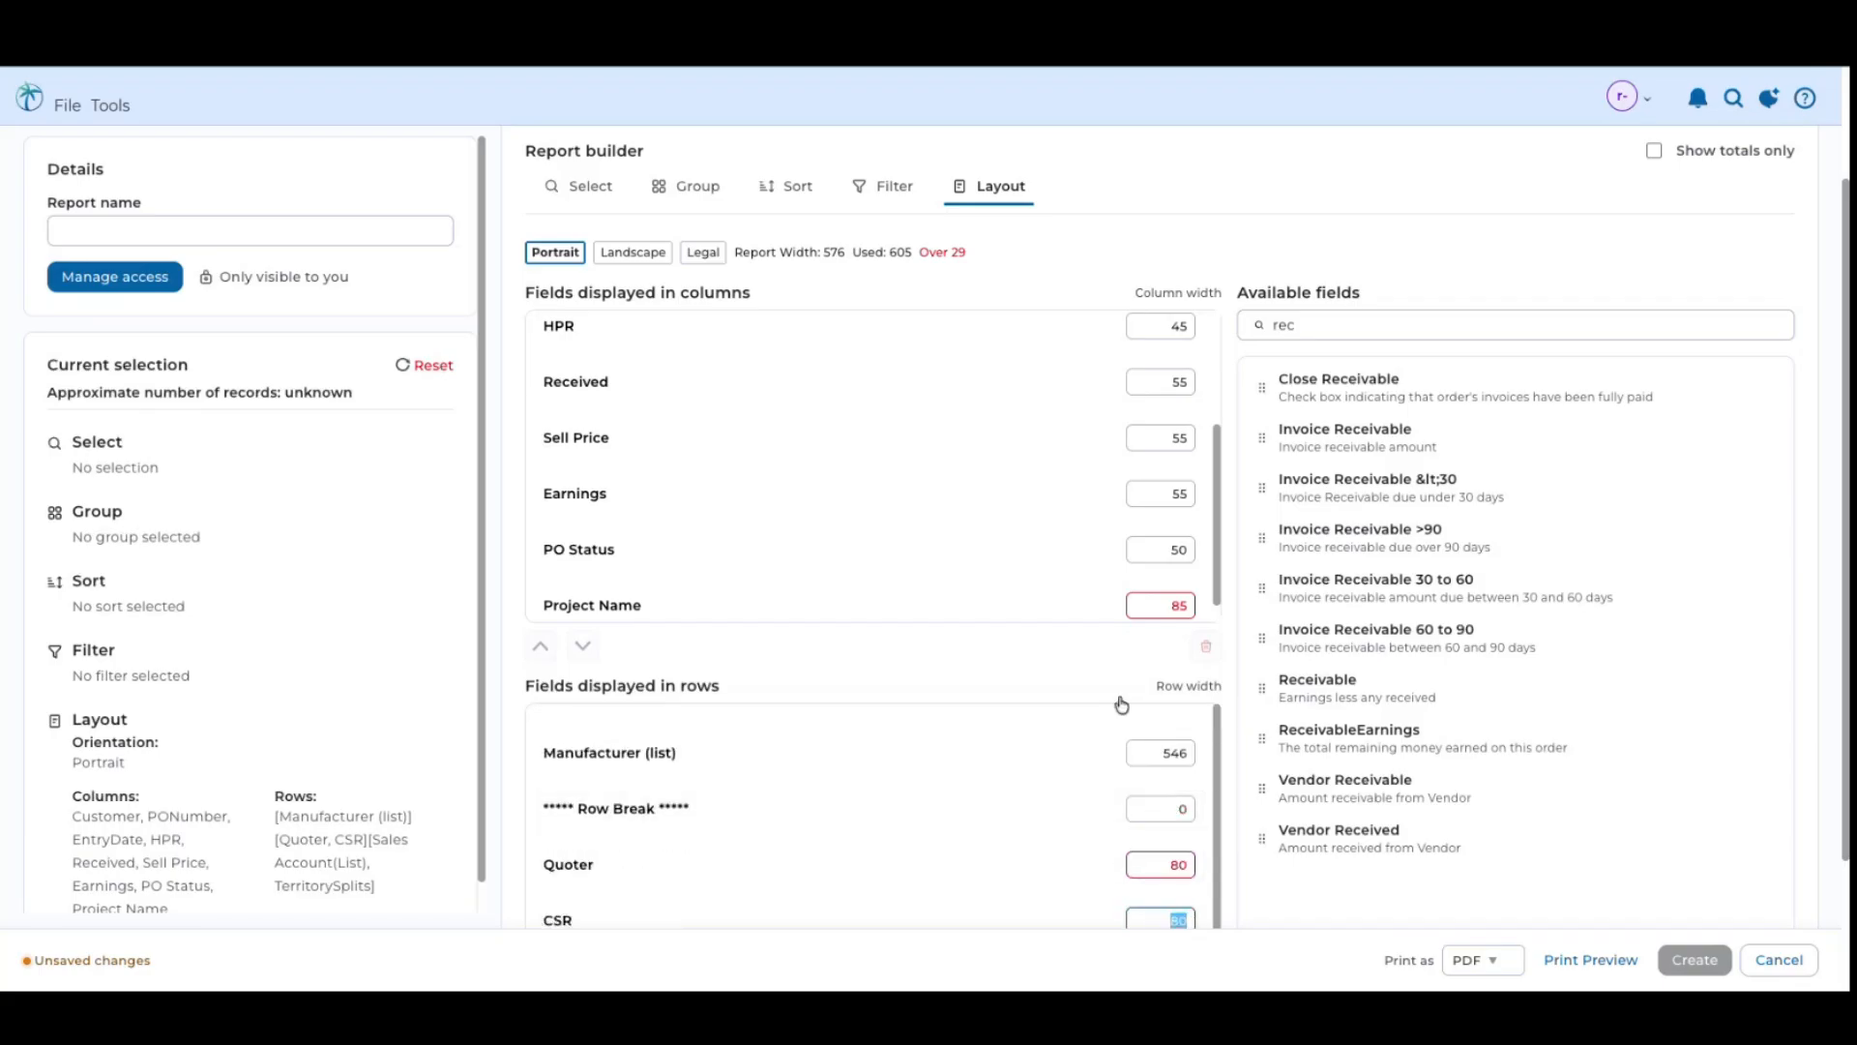
pyautogui.scroll(-1, 1120, 486)
pyautogui.scroll(3, 1119, 487)
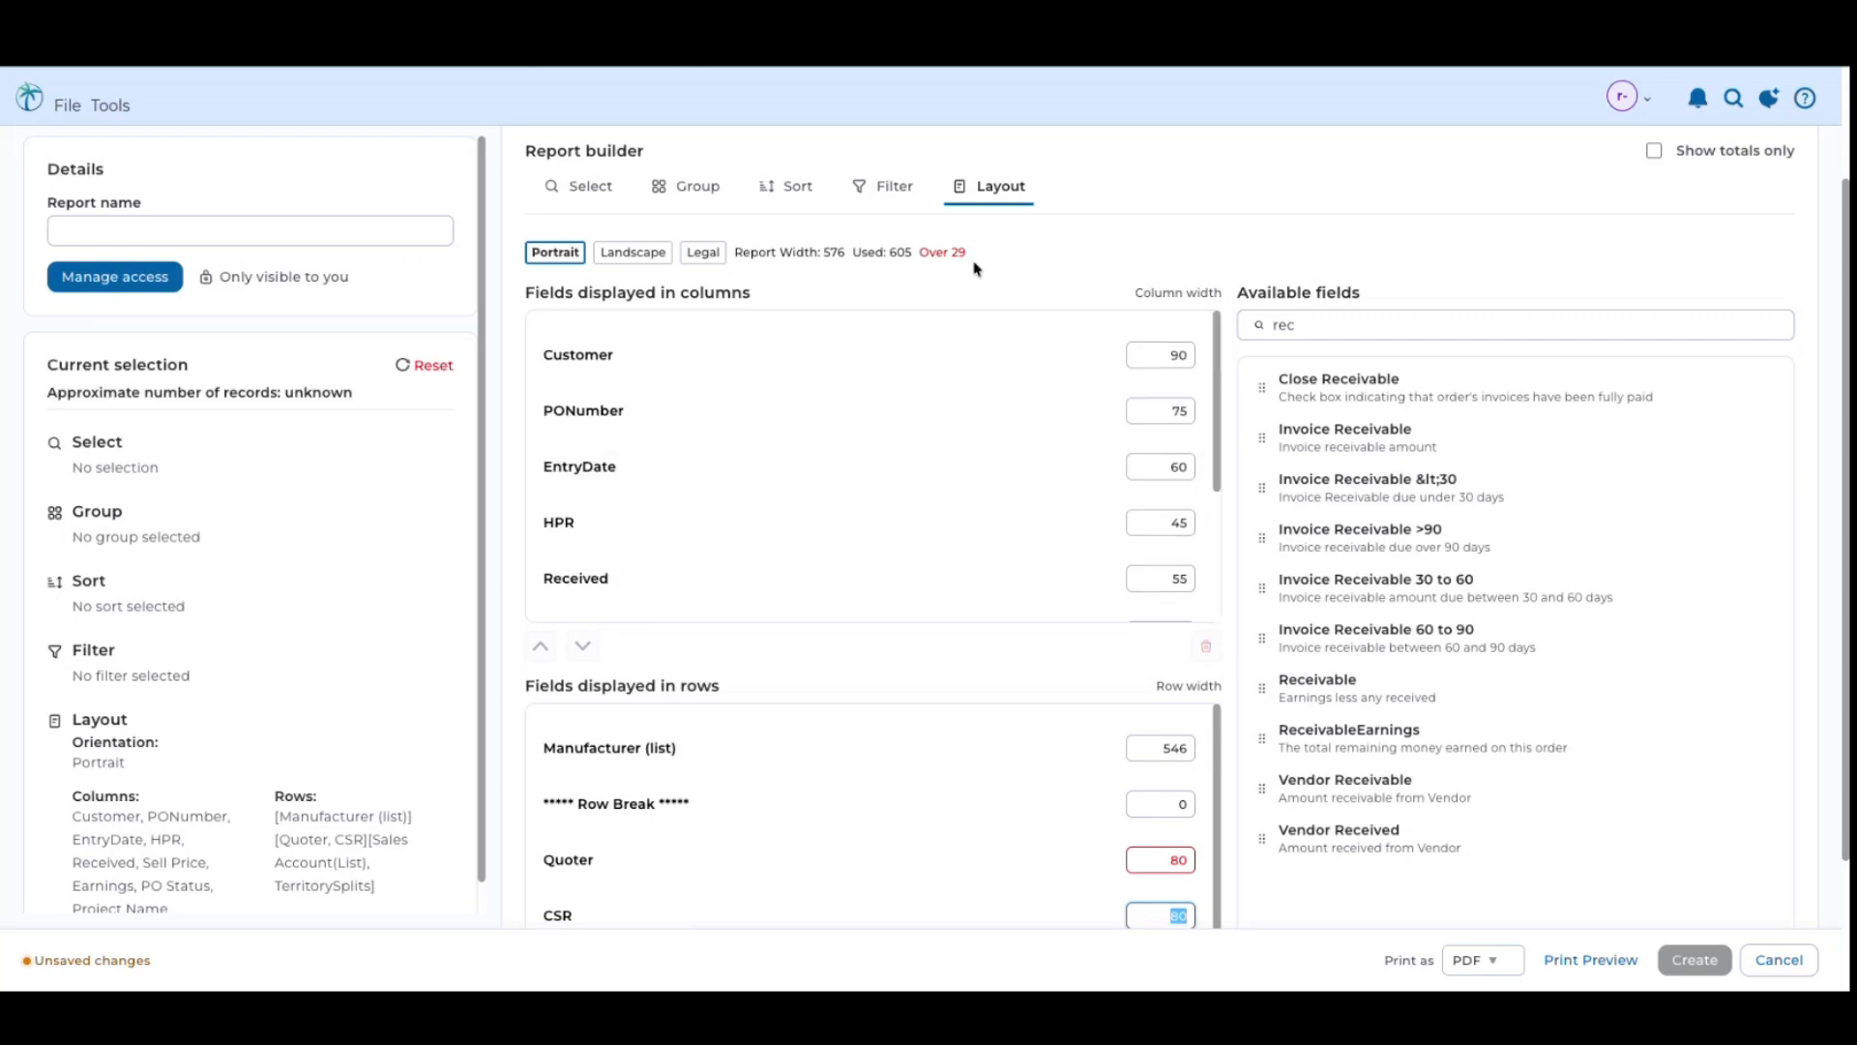
# Try to preview the order report for printing, and review the basic selection fields that can narrow its search criteria
pyautogui.click(1592, 959)
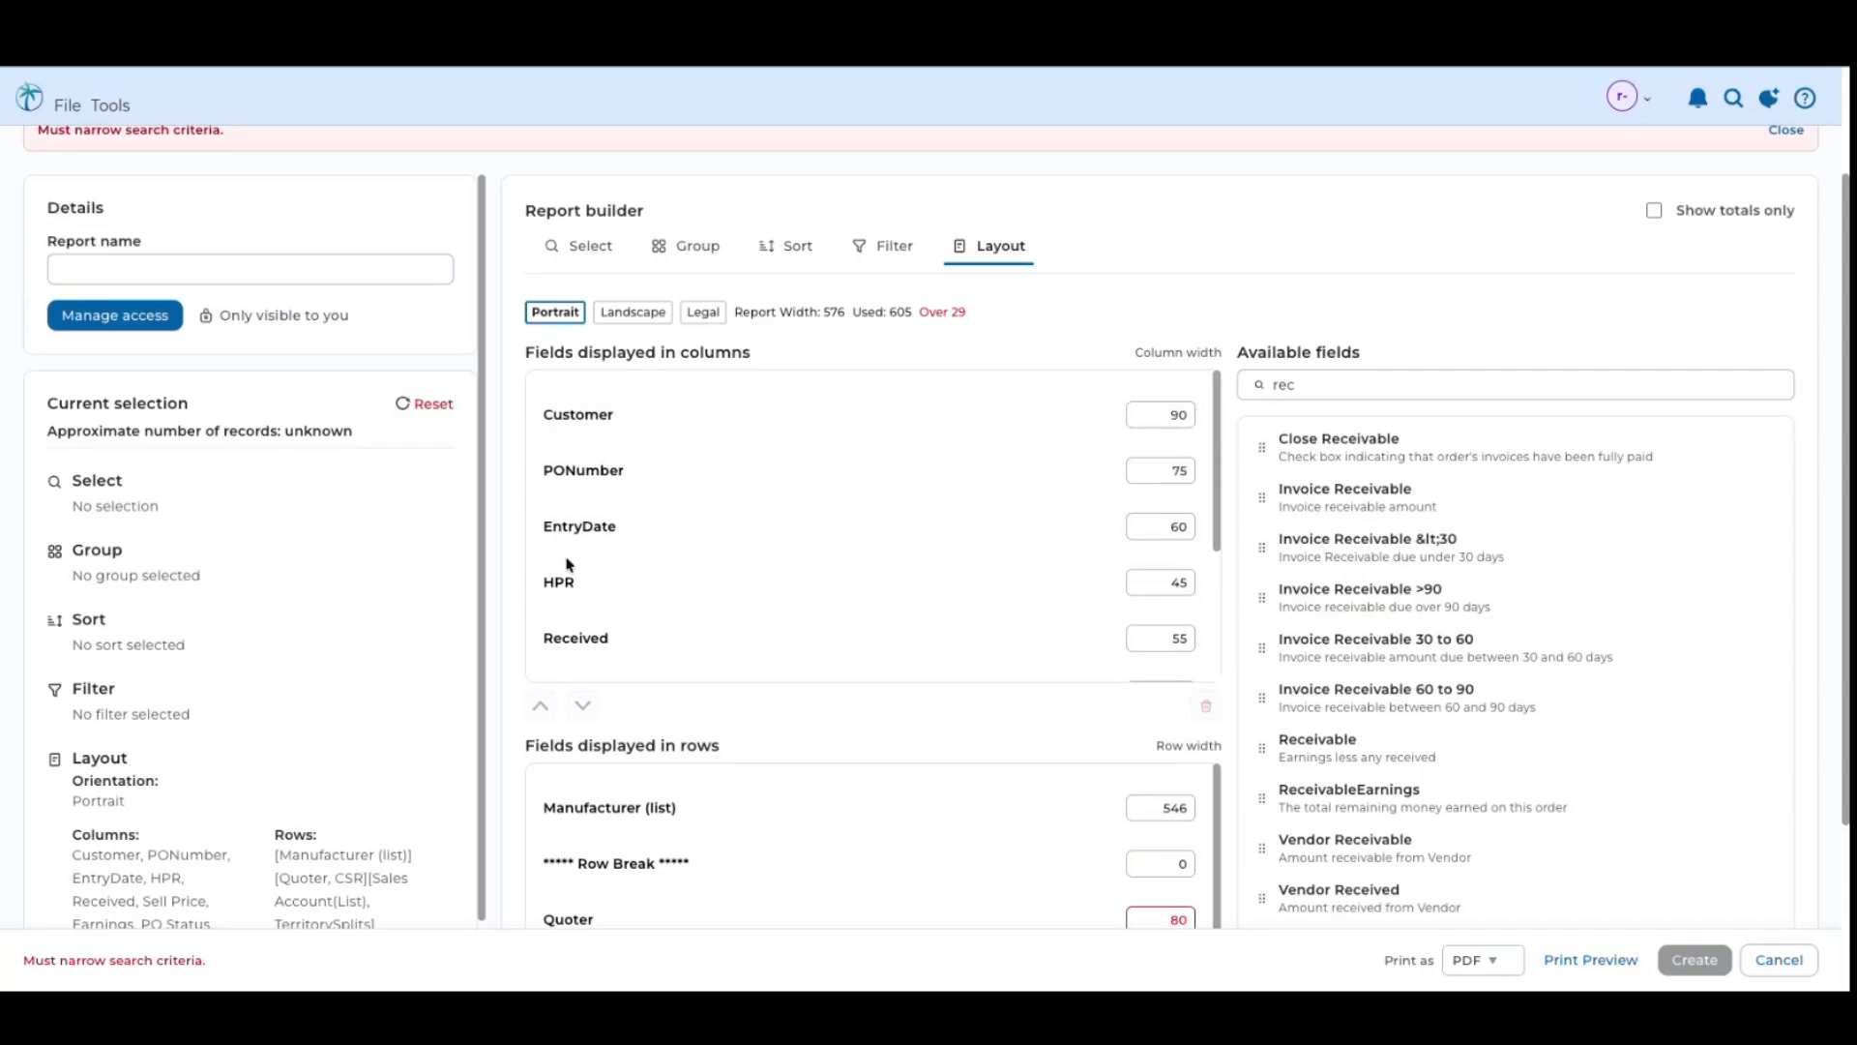
pyautogui.scroll(2, 622, 536)
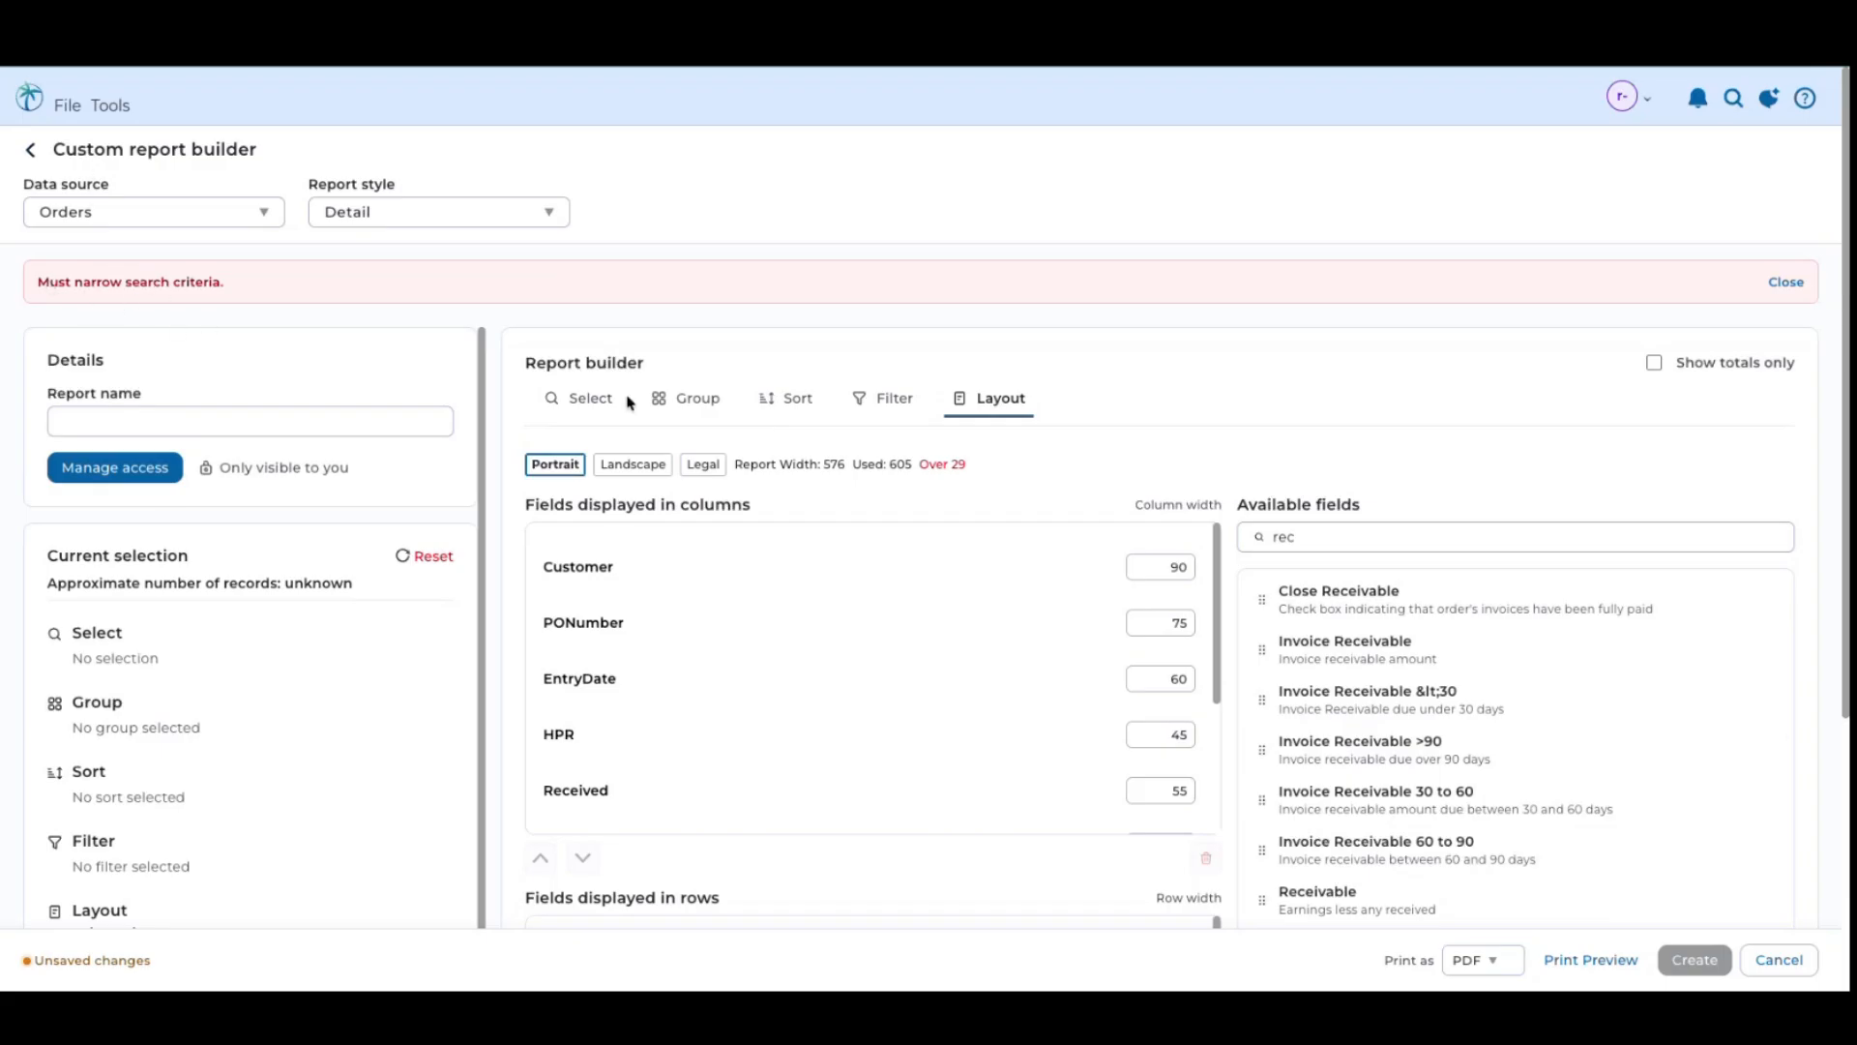
pyautogui.click(591, 399)
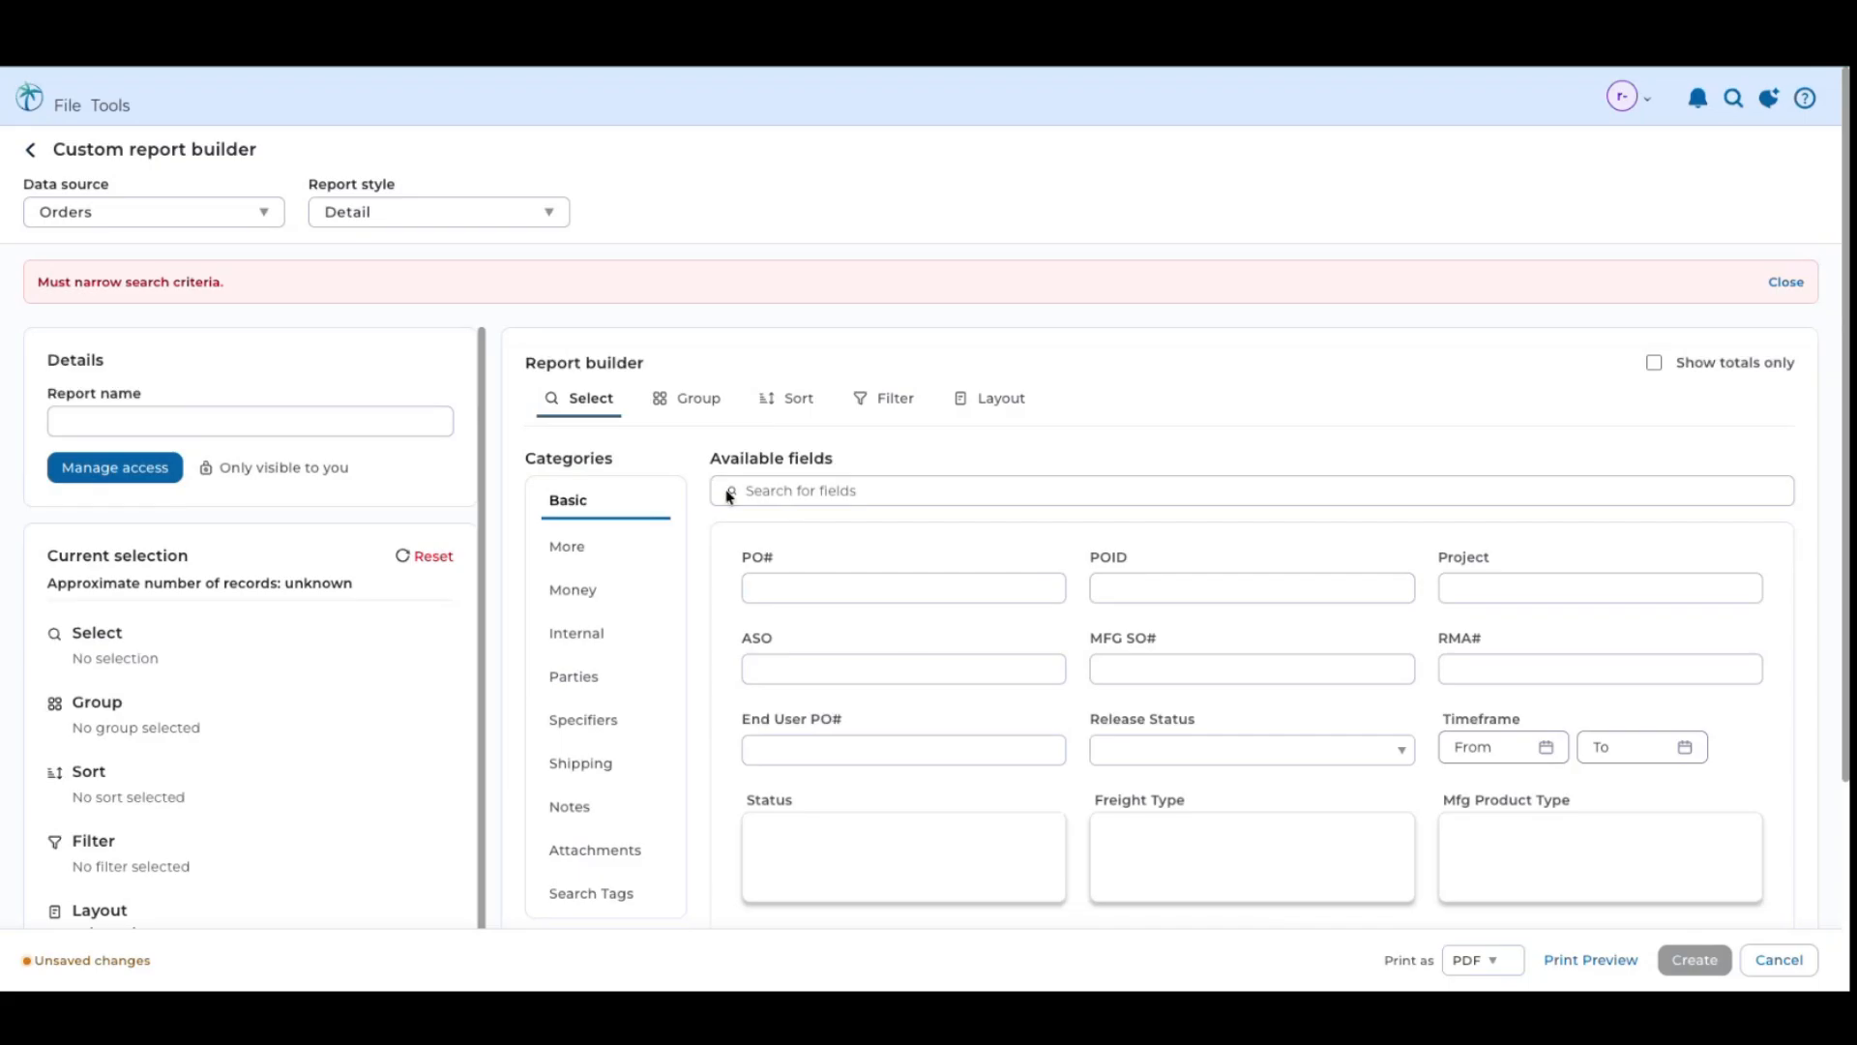
pyautogui.scroll(-3, 967, 548)
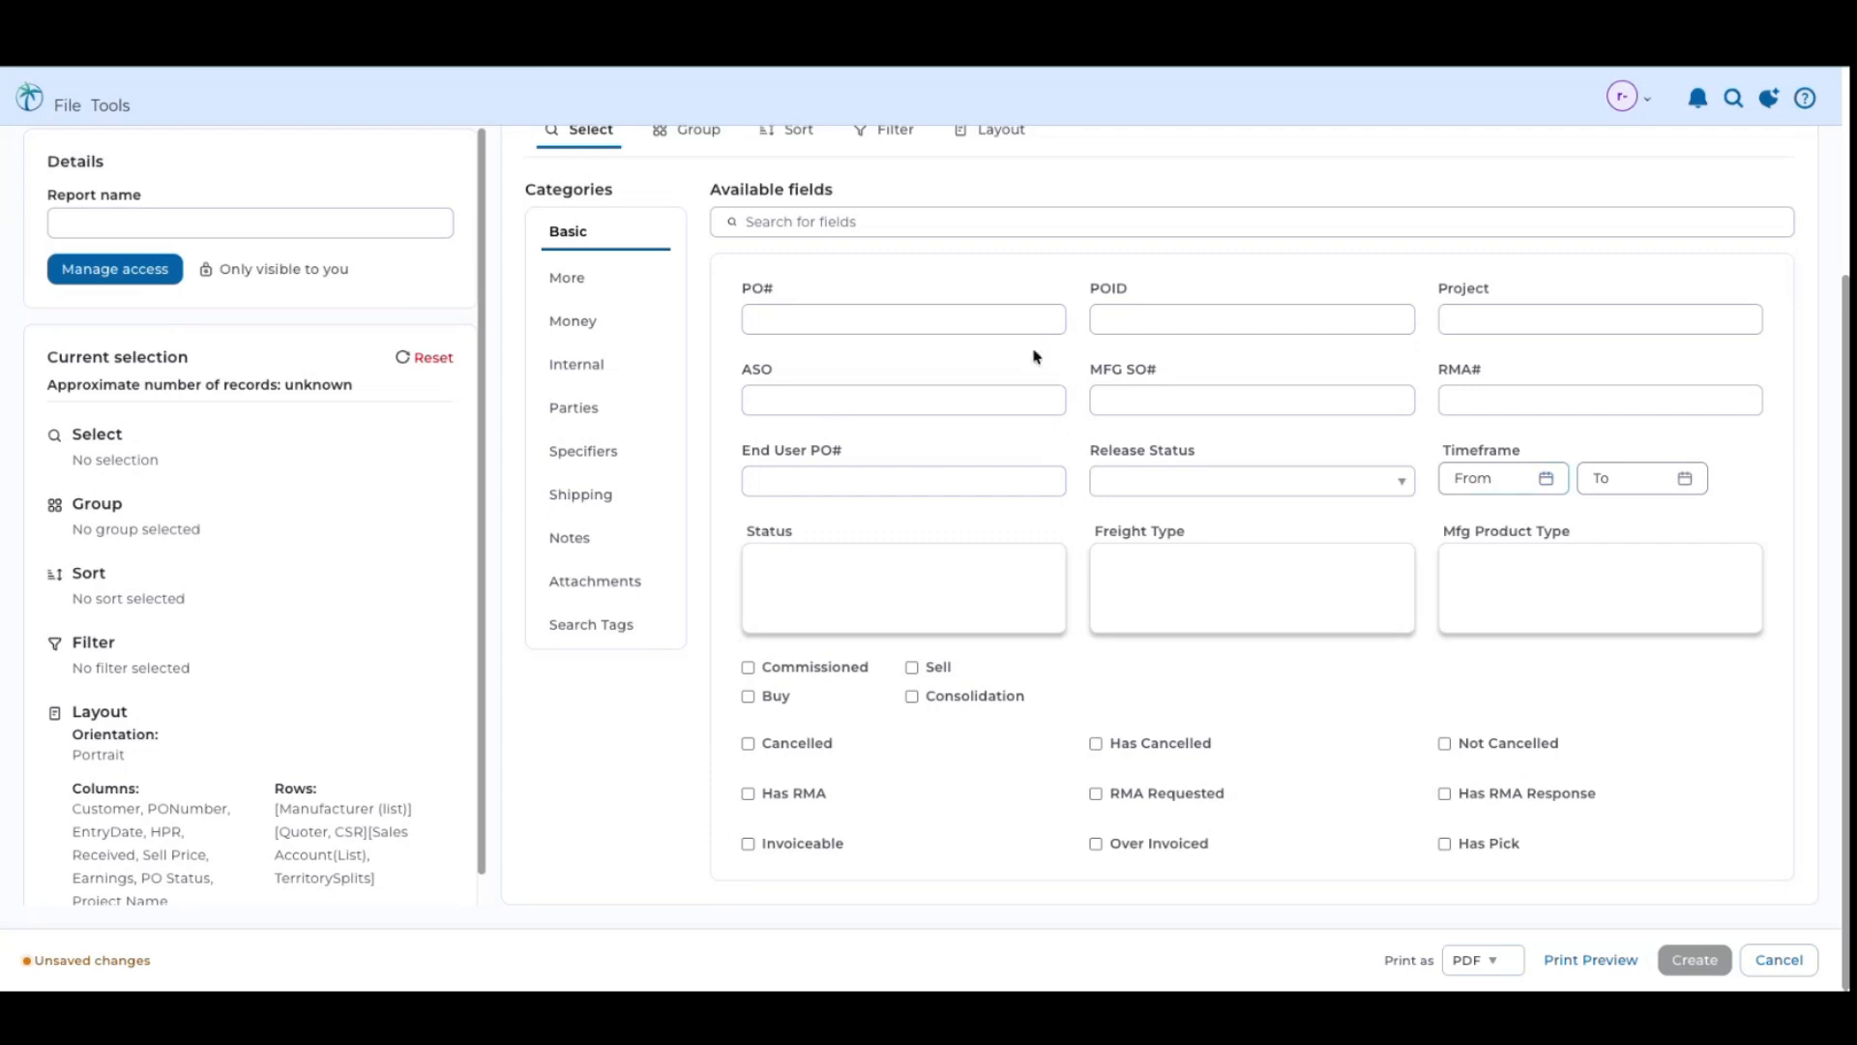
pyautogui.click(748, 667)
pyautogui.click(747, 668)
pyautogui.scroll(3, 888, 482)
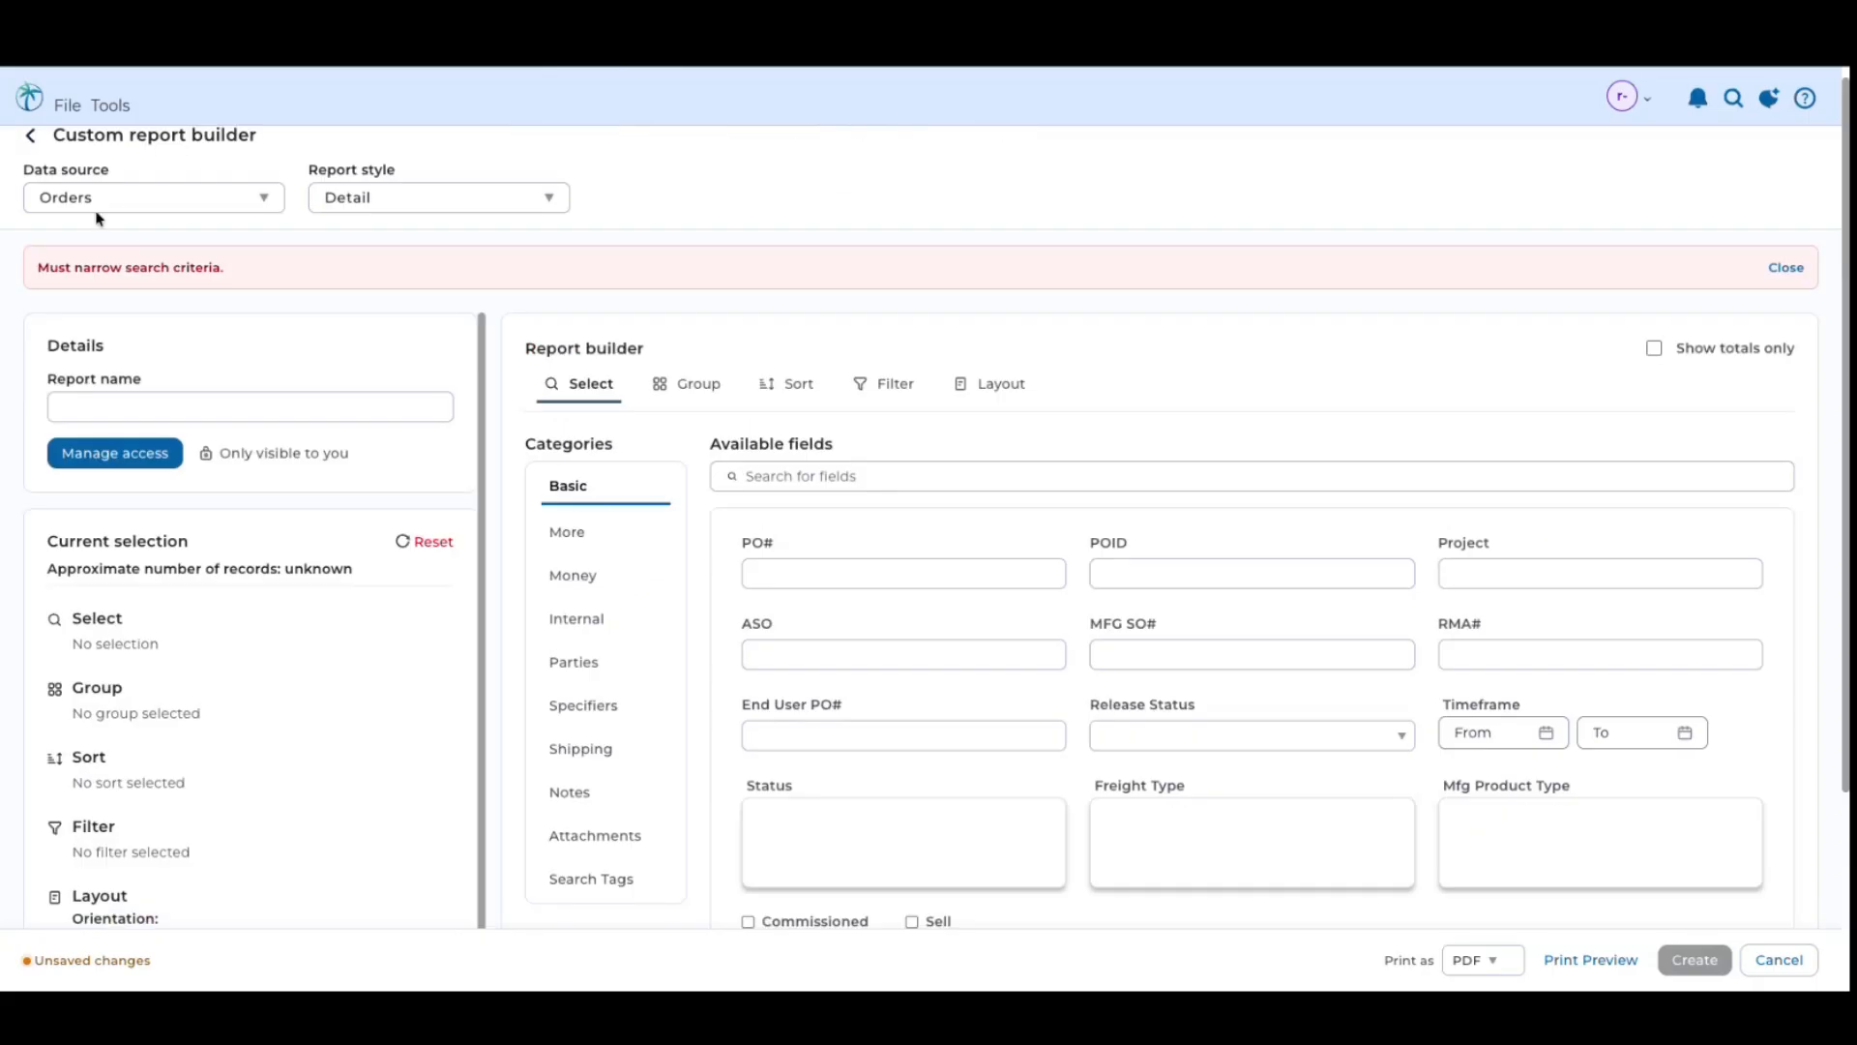